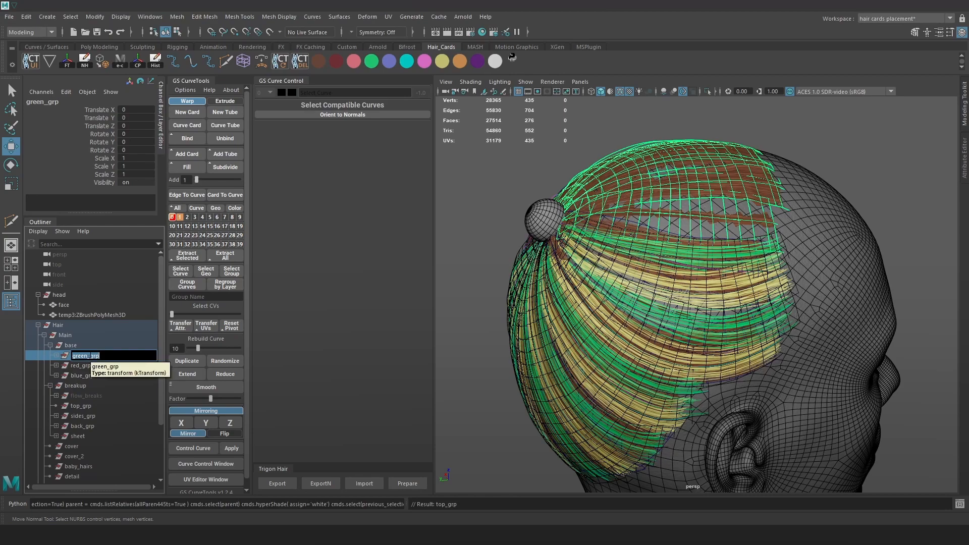
# Step: Rename the green_grp group under base to top_grp
pyautogui.click(95, 355)
pyautogui.press('BackSpace')
pyautogui.press('BackSpace')
pyautogui.press('BackSpace')
pyautogui.press('BackSpace')
pyautogui.write('top')
pyautogui.press('Return')
# Step: Rename the red_grp group under base to sides_grp
pyautogui.click(75, 364)
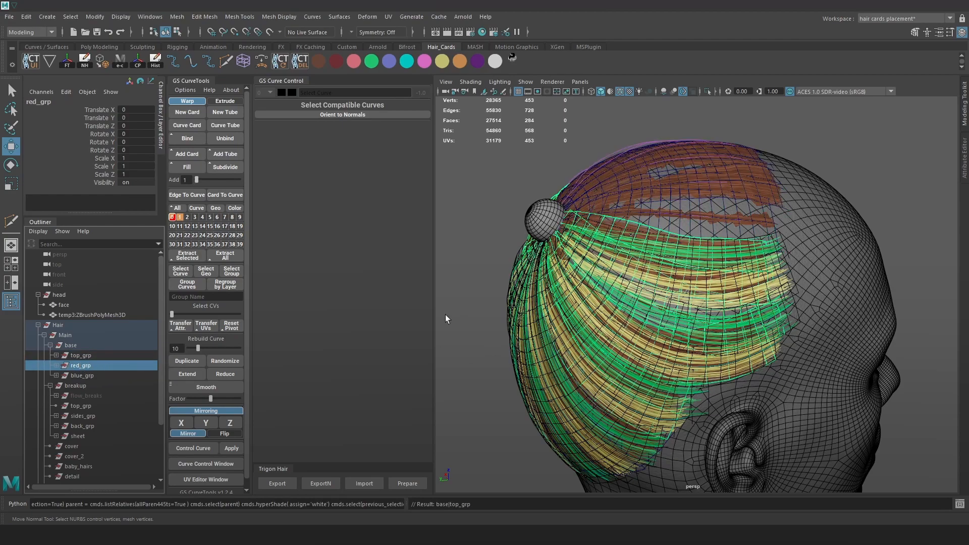
pyautogui.hotkey('ctrl', 'z')
pyautogui.doubleClick(97, 364)
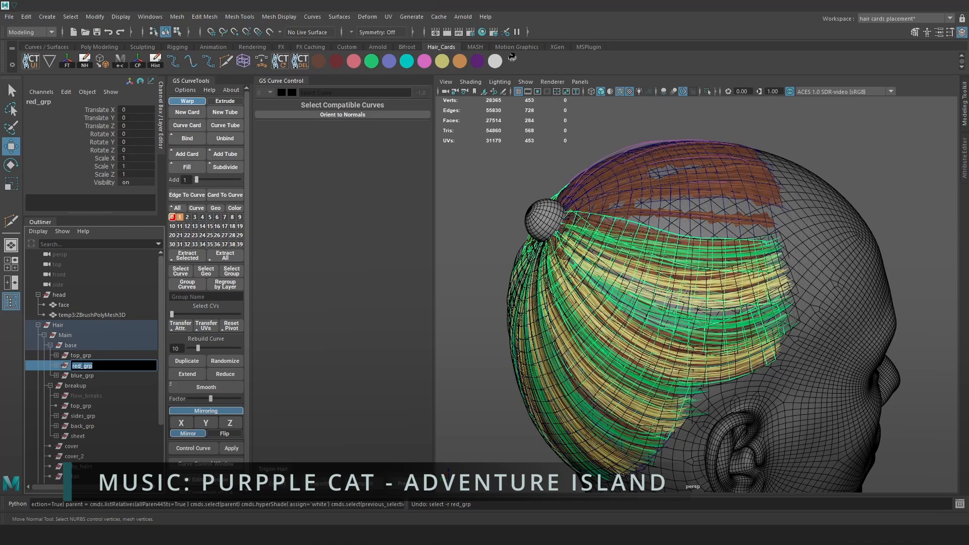
pyautogui.write('sides')
pyautogui.press('Return')
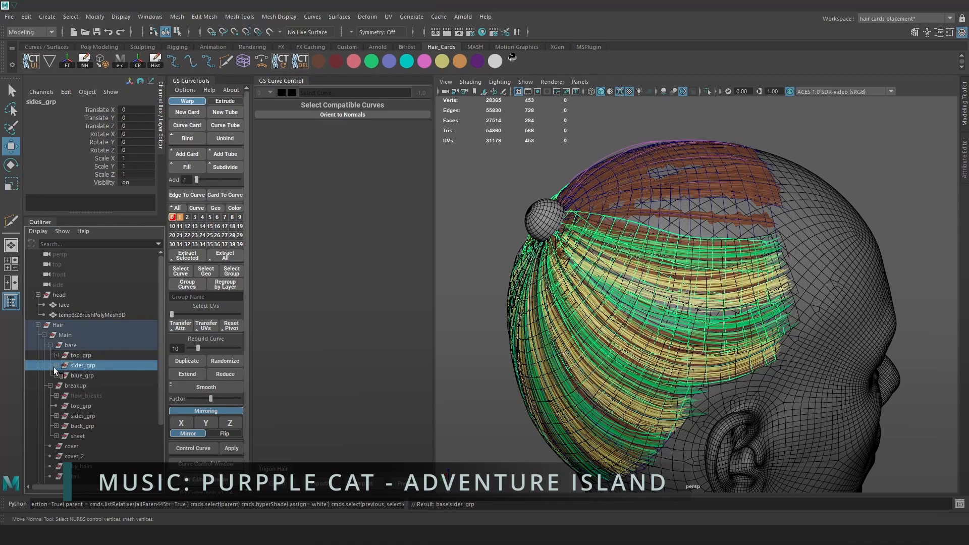
# Step: Rename the blue_grp group under base to back_grp and collapse the base group
pyautogui.doubleClick(83, 376)
pyautogui.write('b')
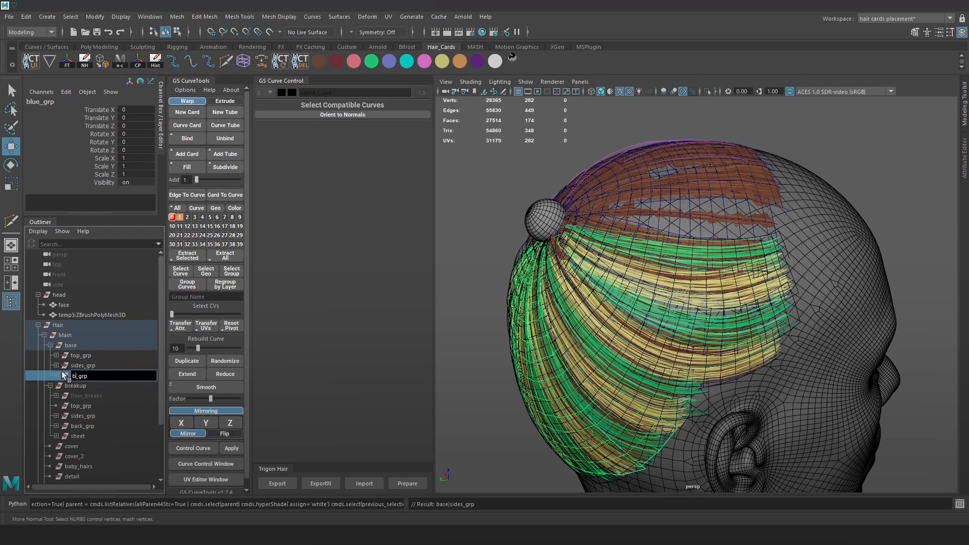
pyautogui.write('ack')
pyautogui.press('Return')
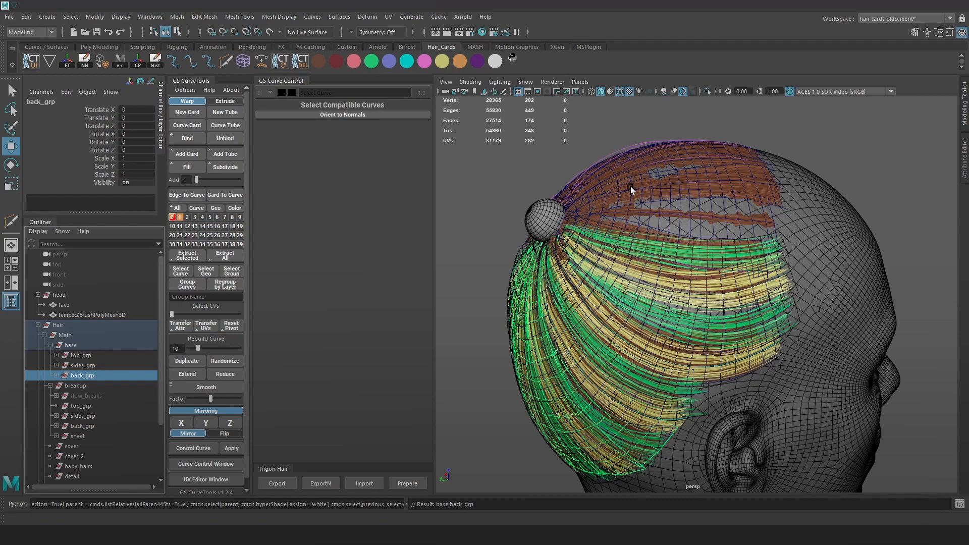
pyautogui.click(50, 345)
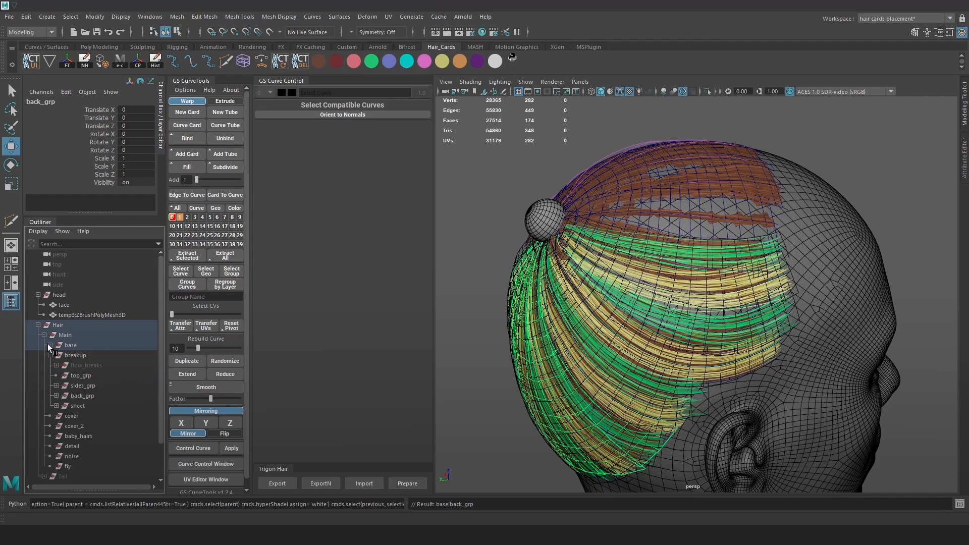
# Step: Hide the back_grp group under breakup and turn off the wireframe overlay on the shaded hair and head
pyautogui.click(92, 375)
pyautogui.click(87, 394)
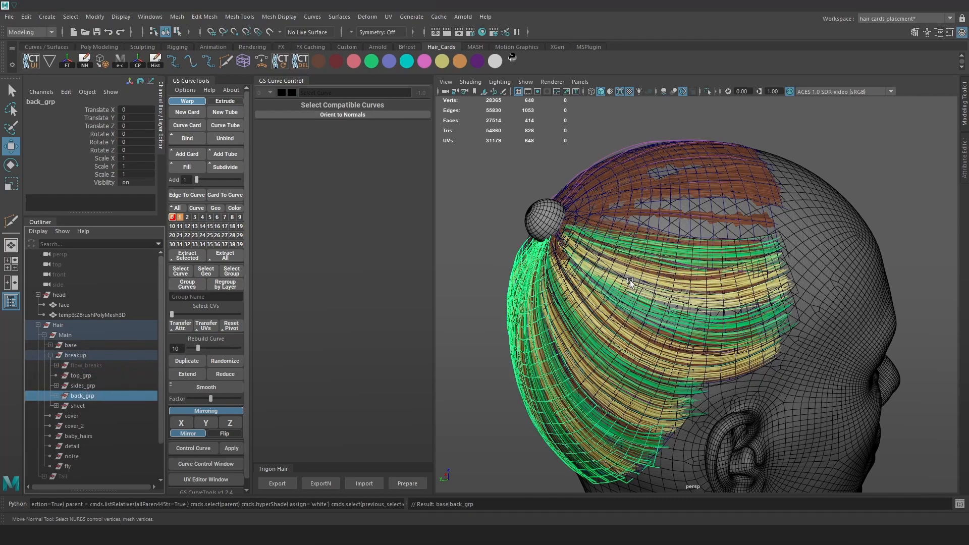
pyautogui.hotkey('ctrl', 'h')
pyautogui.keyDown('alt'); pyautogui.moveTo(635, 297); pyautogui.dragTo(671, 294); pyautogui.keyUp('alt')
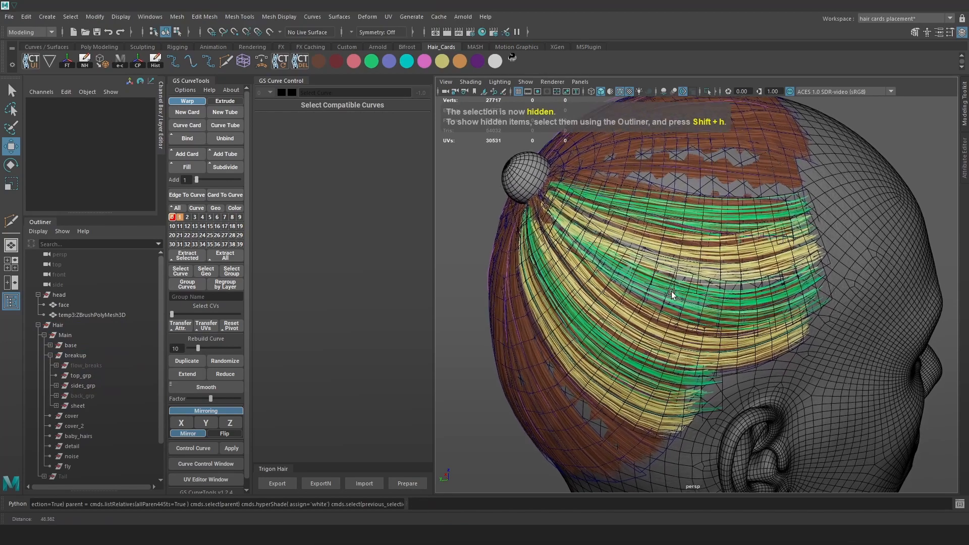
pyautogui.click(618, 90)
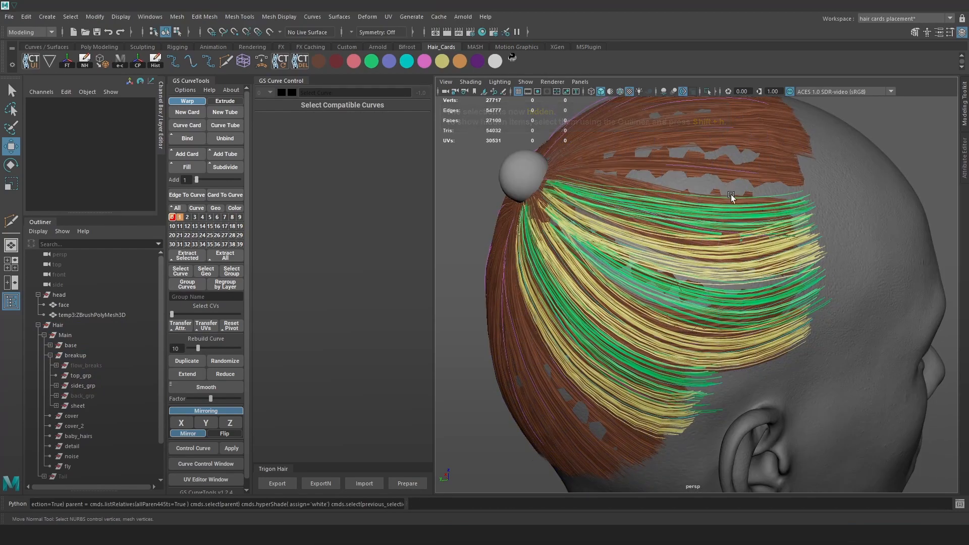
# Step: Examine the hair card coverage on the side and back of the head from several angles and distances
pyautogui.keyDown('alt'); pyautogui.moveTo(728, 189); pyautogui.dragTo(704, 184); pyautogui.keyUp('alt')
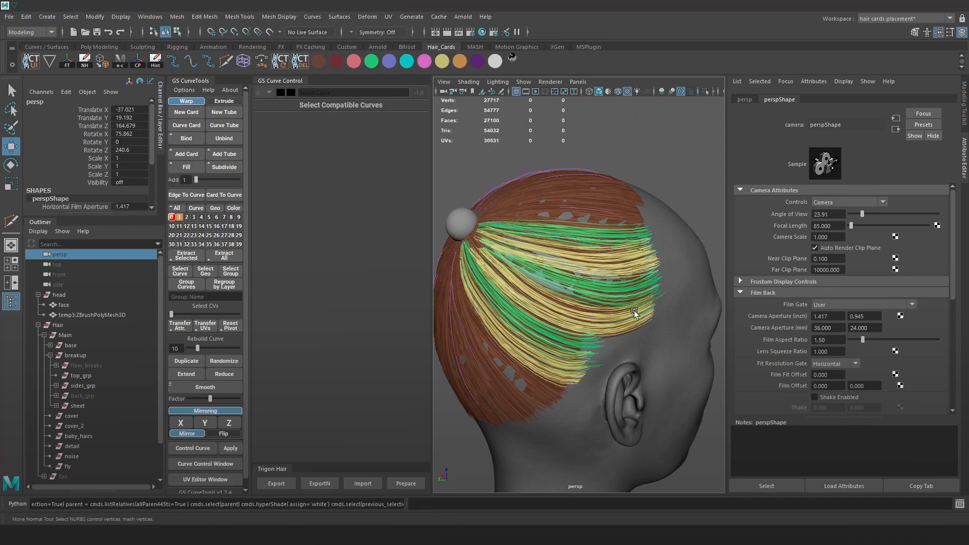
pyautogui.scroll(6, 563, 202)
pyautogui.scroll(-10, 555, 219)
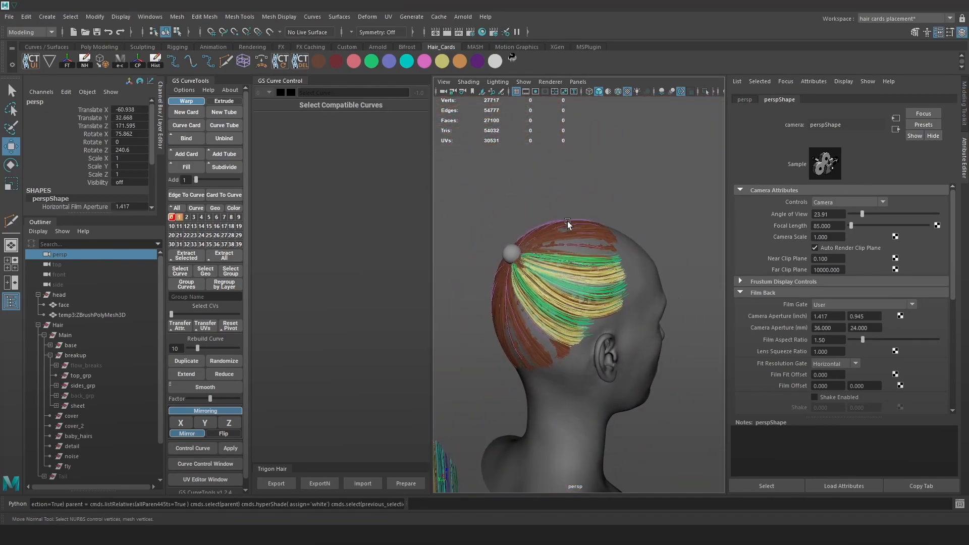
pyautogui.scroll(5, 567, 221)
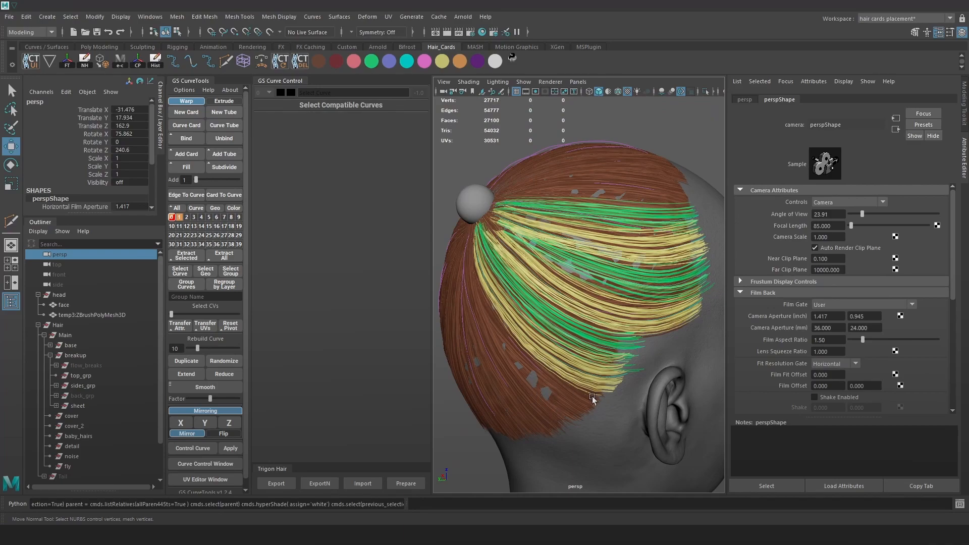
pyautogui.keyDown('alt'); pyautogui.moveTo(553, 327); pyautogui.dragTo(606, 365); pyautogui.keyUp('alt')
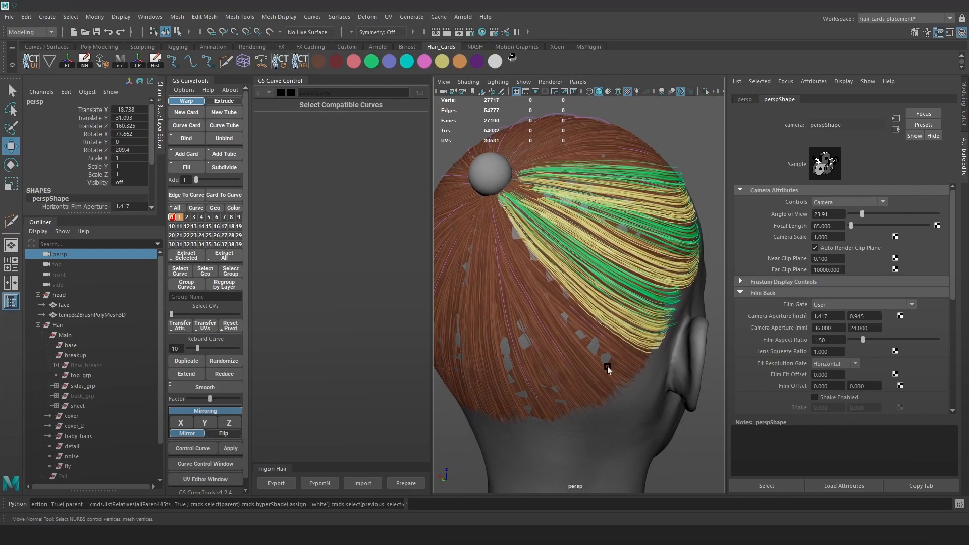
pyautogui.keyDown('alt'); pyautogui.moveTo(505, 311); pyautogui.dragTo(524, 303, button='right'); pyautogui.keyUp('alt')
pyautogui.keyDown('alt'); pyautogui.moveTo(674, 302); pyautogui.dragTo(639, 309); pyautogui.keyUp('alt')
pyautogui.keyDown('alt'); pyautogui.moveTo(626, 313); pyautogui.dragTo(660, 332, button='right'); pyautogui.keyUp('alt')
pyautogui.keyDown('alt'); pyautogui.moveTo(673, 268); pyautogui.dragTo(638, 282, button='middle'); pyautogui.keyUp('alt')
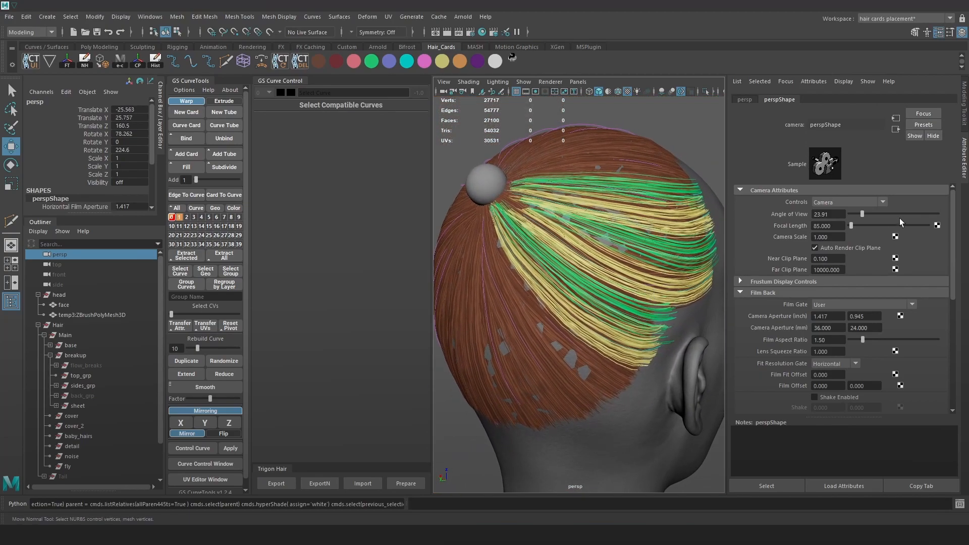
# Step: Set the persp camera's focal length to 60
pyautogui.doubleClick(840, 227)
pyautogui.write('60')
pyautogui.press('Return')
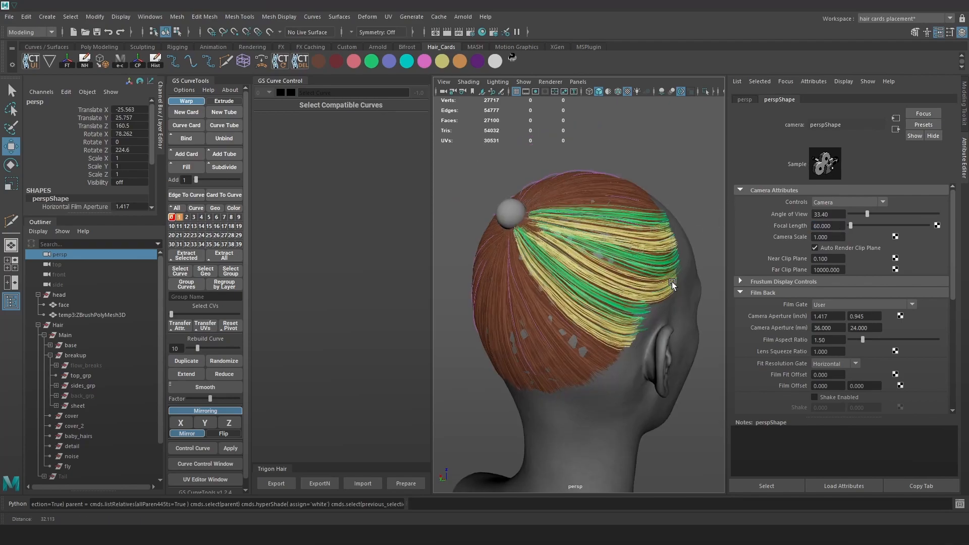
pyautogui.scroll(5, 671, 280)
# Step: Lower the persp camera's focal length to 40 and check how the back of the head looks
pyautogui.doubleClick(833, 226)
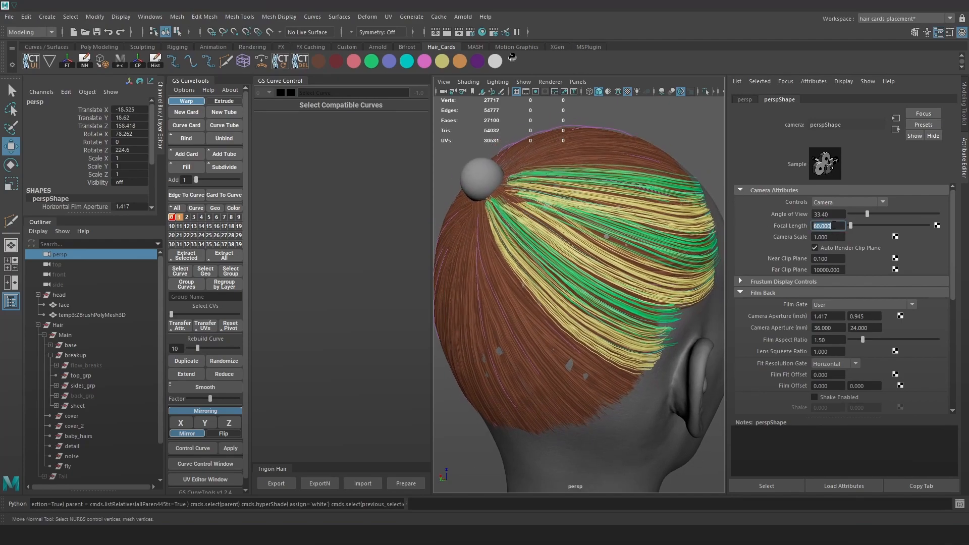
pyautogui.write('40')
pyautogui.press('Return')
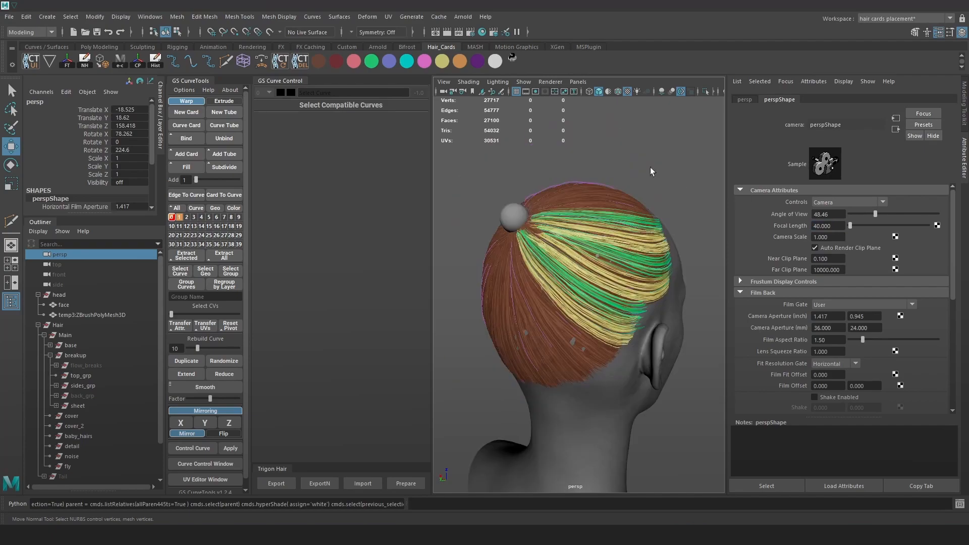
pyautogui.scroll(5, 600, 268)
pyautogui.keyDown('alt'); pyautogui.moveTo(599, 268); pyautogui.dragTo(795, 232); pyautogui.keyUp('alt')
pyautogui.click(963, 172)
pyautogui.keyDown('alt'); pyautogui.moveTo(795, 231); pyautogui.dragTo(768, 194, button='right'); pyautogui.keyUp('alt')
pyautogui.keyDown('alt'); pyautogui.moveTo(767, 195); pyautogui.dragTo(787, 252); pyautogui.keyUp('alt')
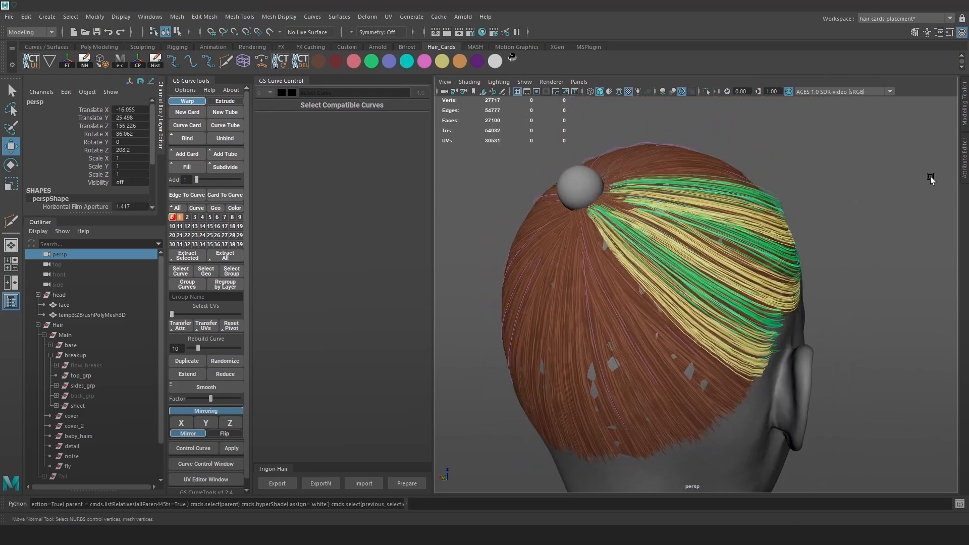
# Step: Try a focal length of 30 on the persp camera and inspect the side of the head with it
pyautogui.click(963, 162)
pyautogui.click(841, 226)
pyautogui.doubleClick(843, 226)
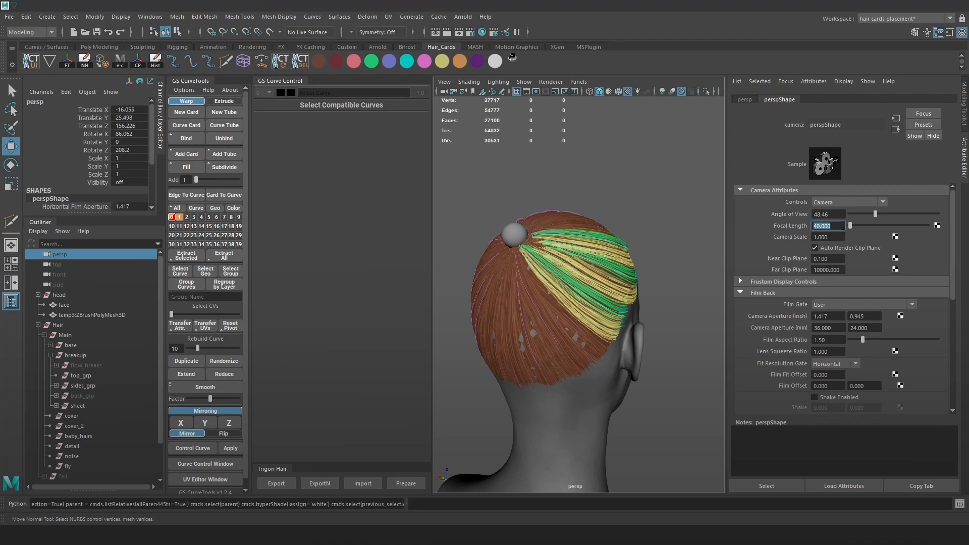
pyautogui.write('30')
pyautogui.press('Return')
pyautogui.keyDown('alt'); pyautogui.moveTo(602, 259); pyautogui.dragTo(639, 317, button='right'); pyautogui.keyUp('alt')
pyautogui.keyDown('alt'); pyautogui.moveTo(643, 317); pyautogui.dragTo(505, 333); pyautogui.keyUp('alt')
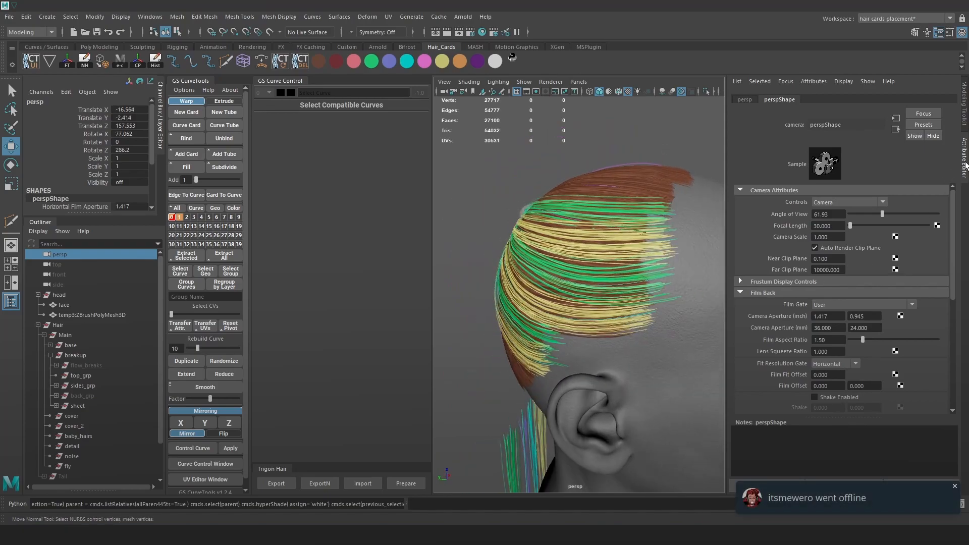
pyautogui.click(964, 165)
pyautogui.keyDown('alt'); pyautogui.moveTo(827, 283); pyautogui.dragTo(788, 249); pyautogui.keyUp('alt')
# Step: Set the persp camera's focal length back to 40 and close the camera attributes
pyautogui.click(964, 163)
pyautogui.click(828, 225)
pyautogui.write('40')
pyautogui.press('Return')
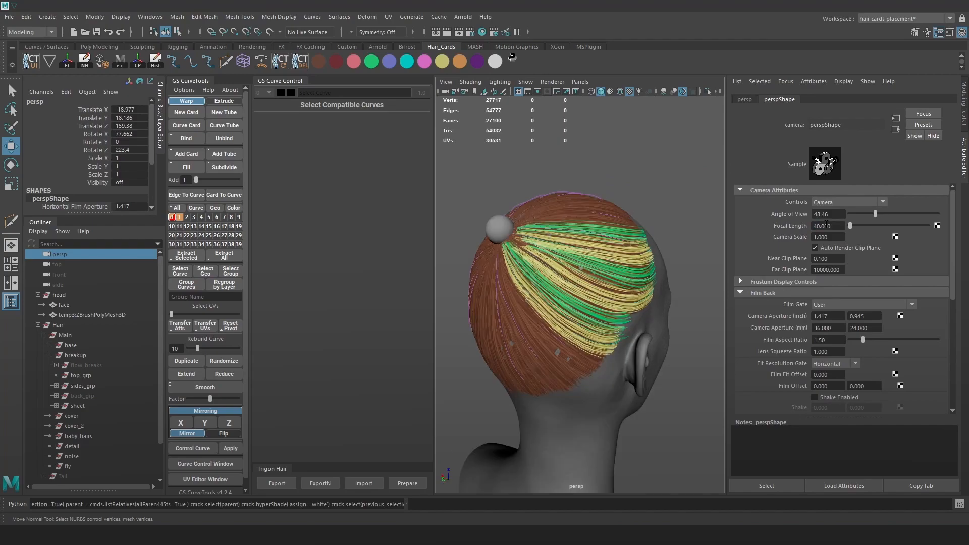
pyautogui.click(964, 161)
# Step: Inspect the breakup cards on the right side of the head from different angles and close up
pyautogui.keyDown('alt'); pyautogui.moveTo(795, 228); pyautogui.dragTo(784, 207); pyautogui.keyUp('alt')
pyautogui.keyDown('alt'); pyautogui.moveTo(784, 208); pyautogui.dragTo(809, 255, button='right'); pyautogui.keyUp('alt')
pyautogui.keyDown('alt'); pyautogui.moveTo(808, 255); pyautogui.dragTo(707, 307); pyautogui.keyUp('alt')
pyautogui.keyDown('alt'); pyautogui.moveTo(706, 307); pyautogui.dragTo(641, 202, button='right'); pyautogui.keyUp('alt')
pyautogui.keyDown('alt'); pyautogui.moveTo(729, 228); pyautogui.dragTo(709, 254, button='middle'); pyautogui.keyUp('alt')
pyautogui.keyDown('alt'); pyautogui.moveTo(838, 248); pyautogui.dragTo(779, 241); pyautogui.keyUp('alt')
pyautogui.keyDown('alt'); pyautogui.moveTo(779, 241); pyautogui.dragTo(817, 268, button='right'); pyautogui.keyUp('alt')
pyautogui.keyDown('alt'); pyautogui.moveTo(746, 219); pyautogui.dragTo(747, 229, button='middle'); pyautogui.keyUp('alt')
pyautogui.keyDown('alt'); pyautogui.moveTo(747, 229); pyautogui.dragTo(739, 264, button='right'); pyautogui.keyUp('alt')
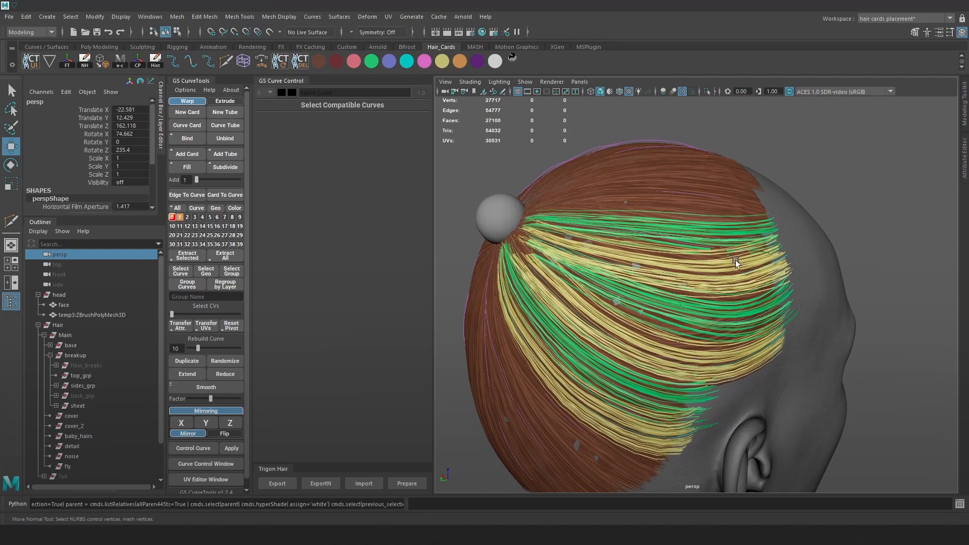
# Step: Check which hair cards belong to the base, breakup, cover and cover_2 groups by selecting each in turn
pyautogui.click(75, 347)
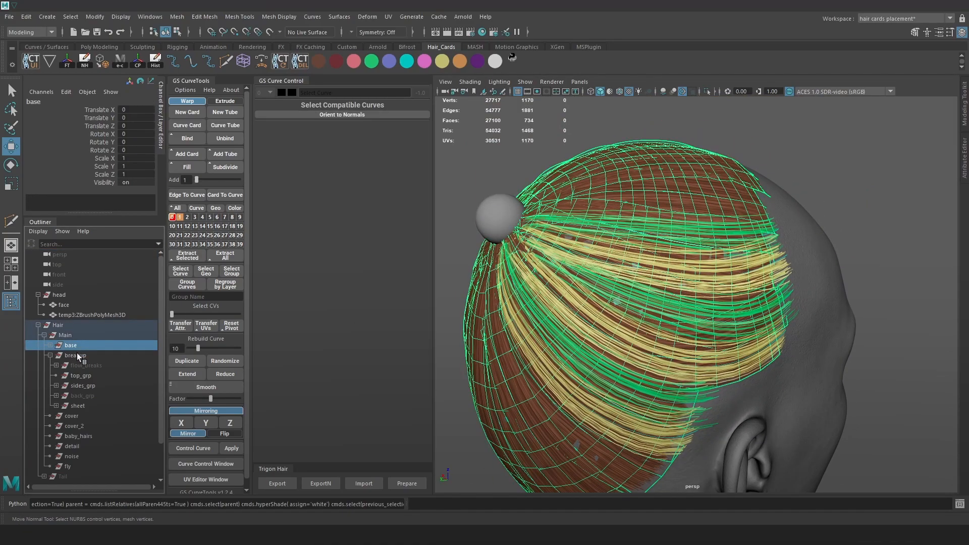
pyautogui.click(95, 356)
pyautogui.click(49, 355)
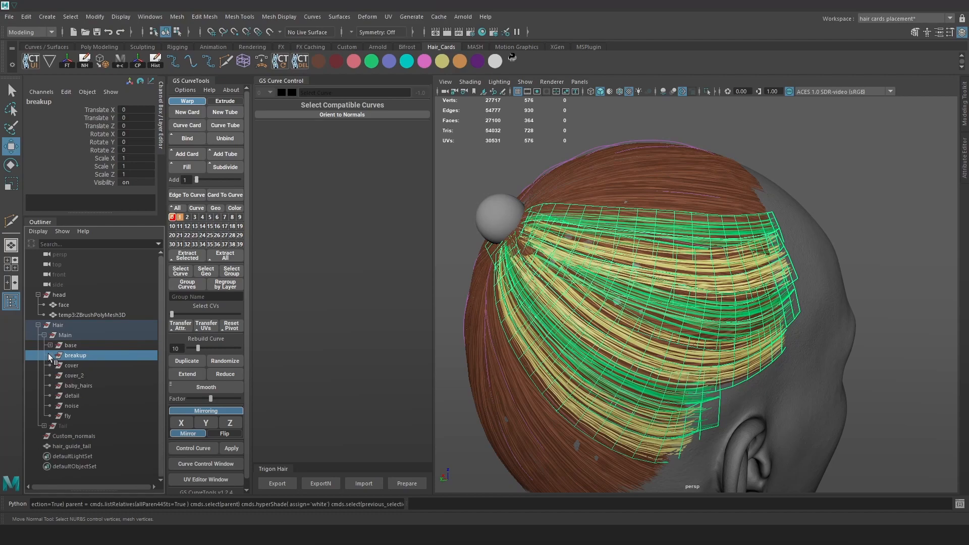
pyautogui.click(82, 375)
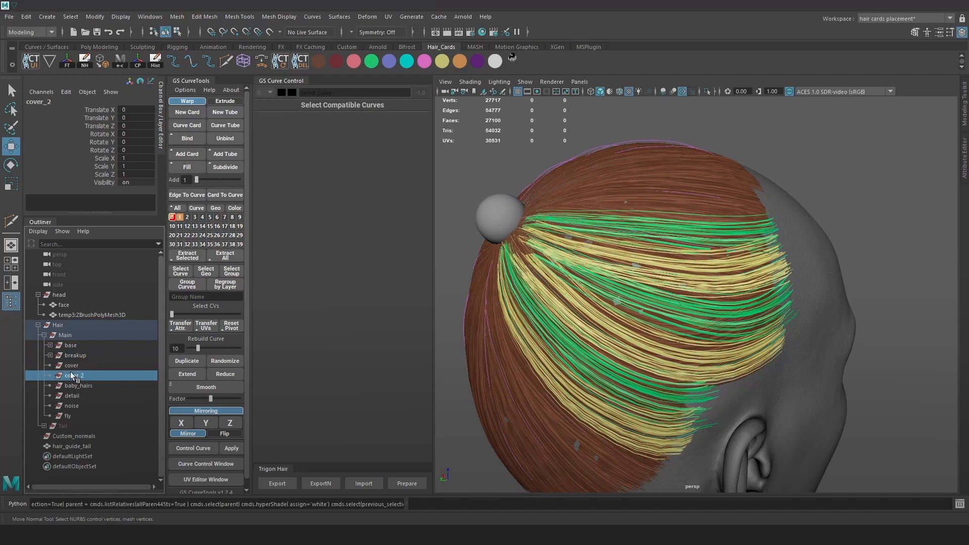
pyautogui.click(75, 368)
pyautogui.click(75, 358)
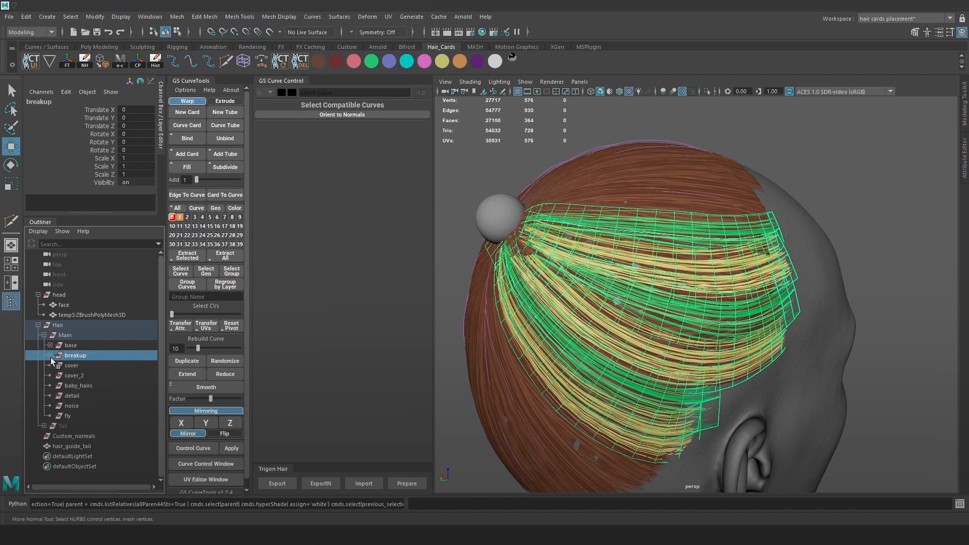
pyautogui.click(51, 357)
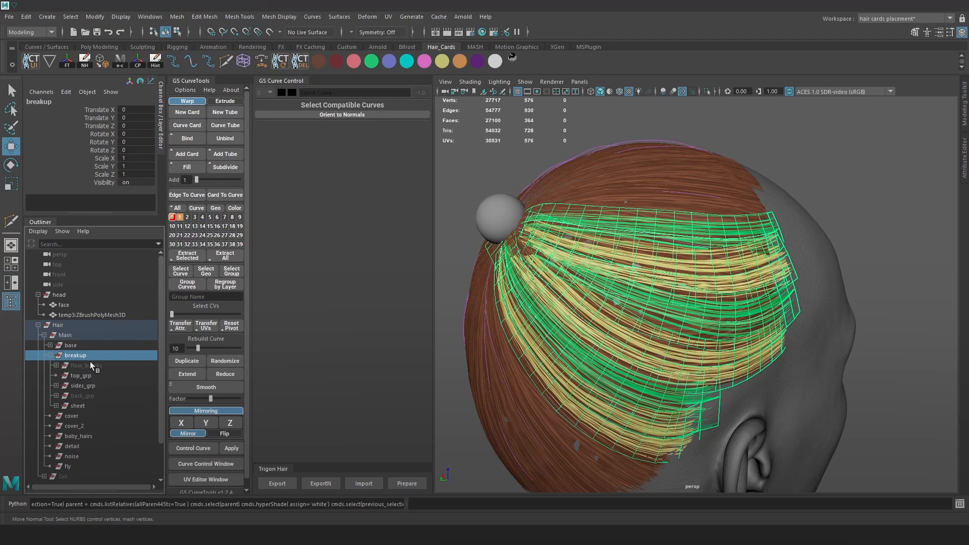
# Step: Expand sides_grp and right_side under breakup and identify individual warp cards such as warpCard31, warpCard32 and warpCard34 in the view
pyautogui.click(56, 385)
pyautogui.click(62, 396)
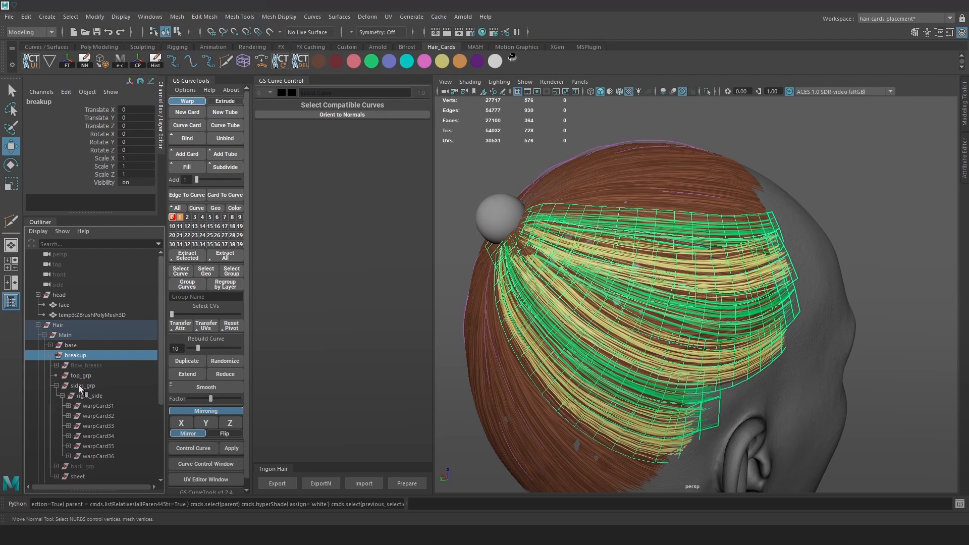
pyautogui.scroll(-3, 111, 335)
pyautogui.click(110, 339)
pyautogui.click(110, 351)
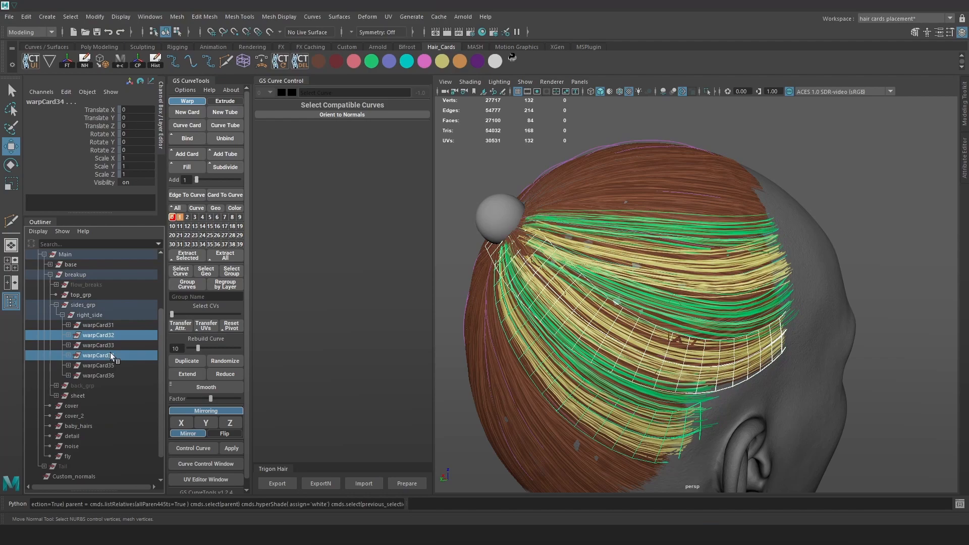
pyautogui.click(113, 328)
pyautogui.click(111, 335)
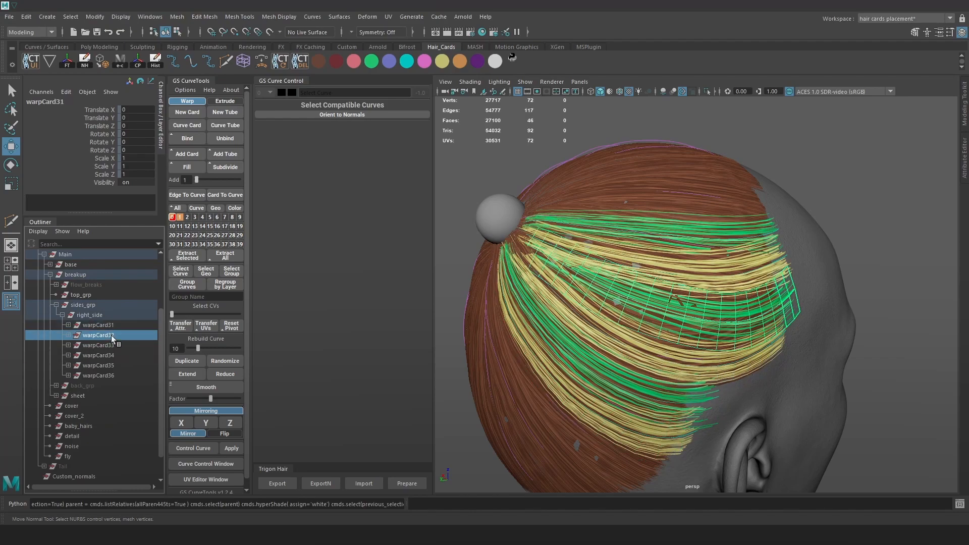
# Step: Hide the three green right-side breakup cards, warpCard31, warpCard33 and warpCard36, by picking their path curves in wireframe and moving up to their groups
pyautogui.click(745, 327)
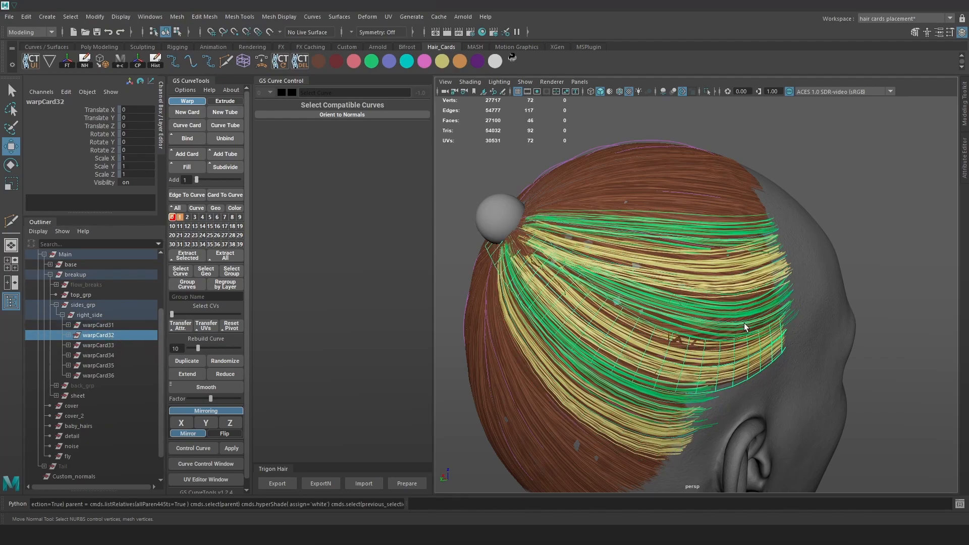
pyautogui.press('4')
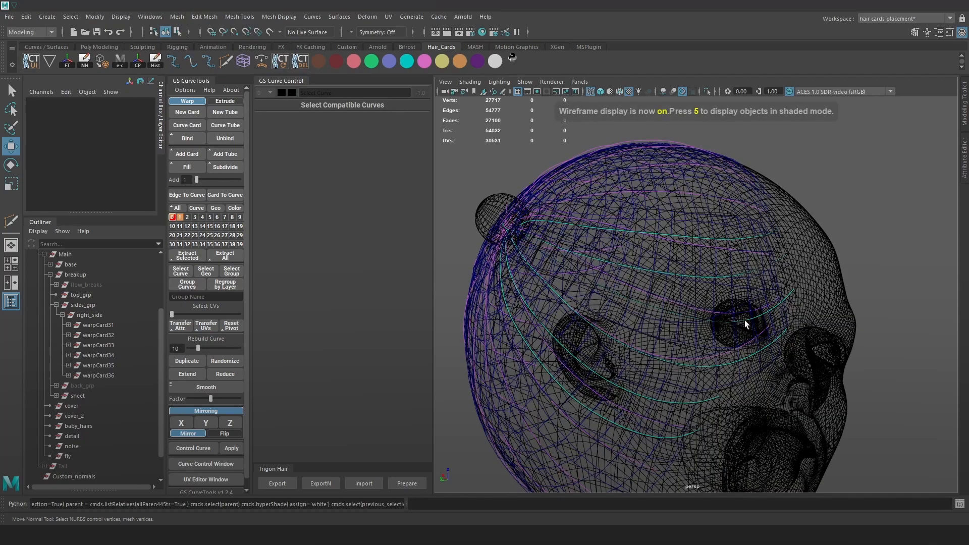
pyautogui.click(744, 320)
pyautogui.click(719, 320)
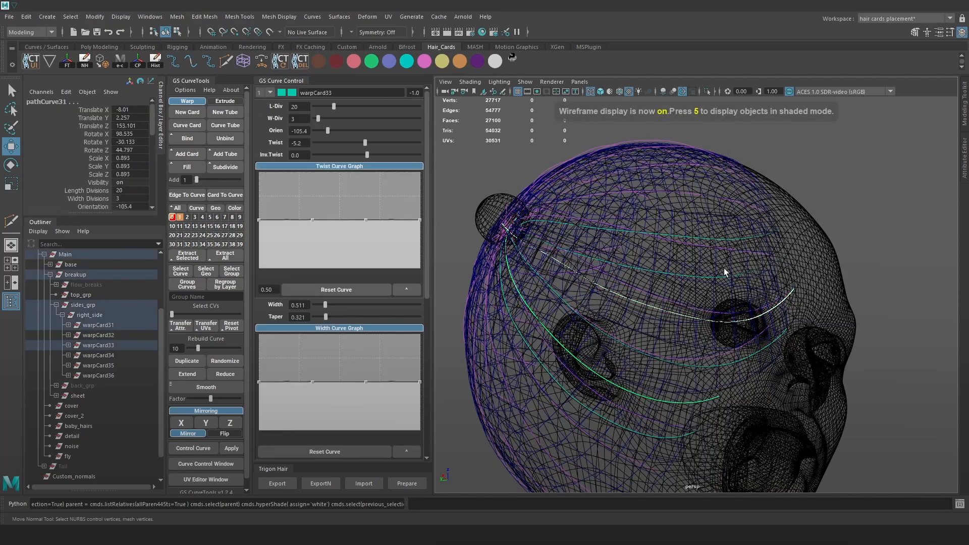
pyautogui.press('5')
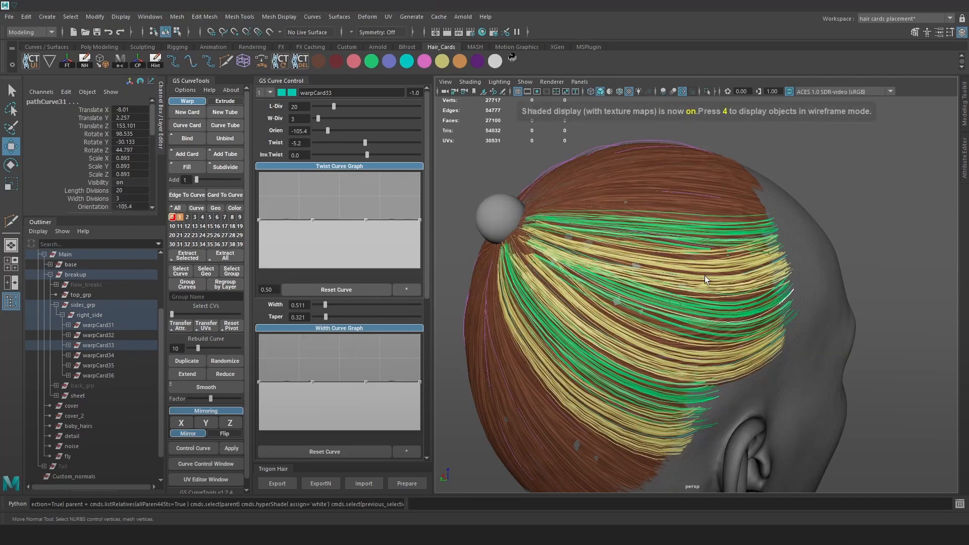
pyautogui.press('4')
pyautogui.click(704, 238)
pyautogui.press('6')
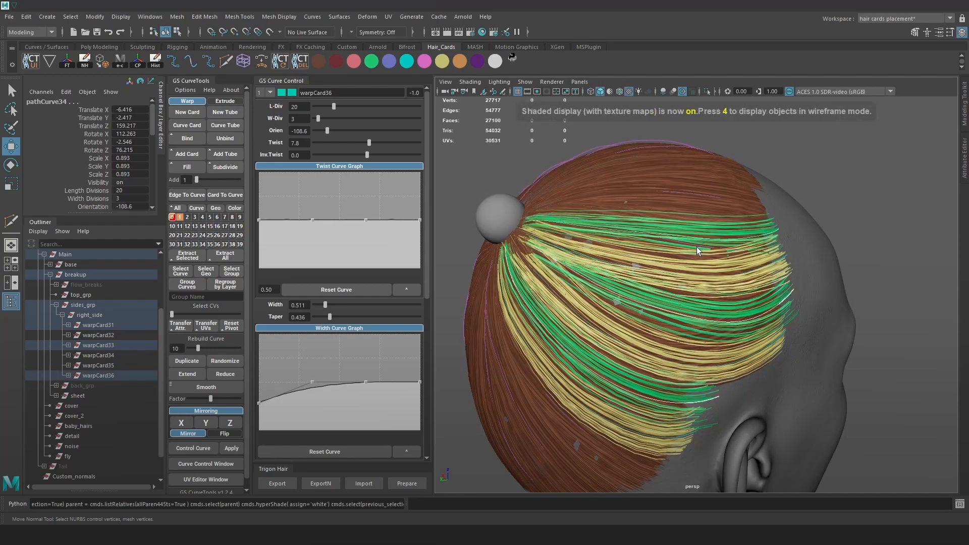
pyautogui.press('Up')
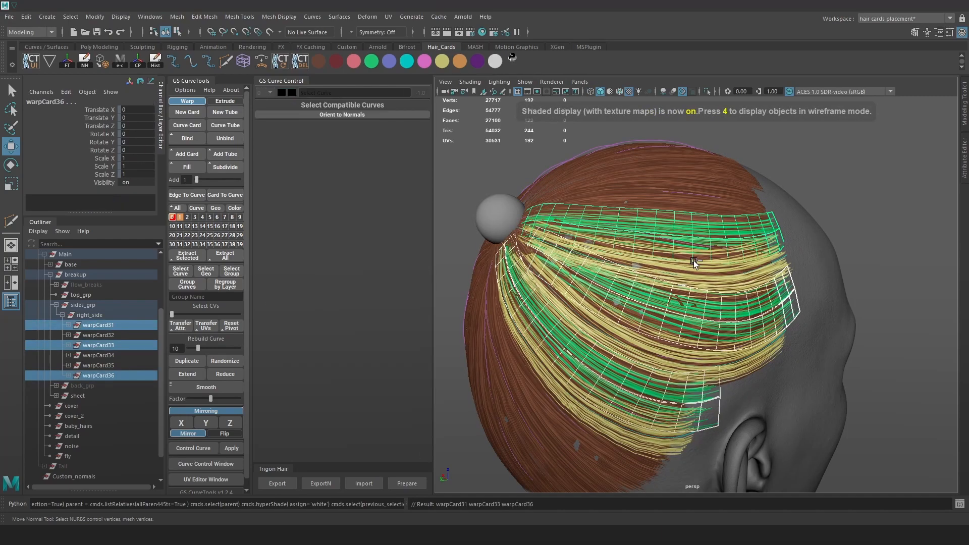
pyautogui.hotkey('ctrl', 'h')
# Step: Select the path curve of warpCard32 on the side of the head and set its orientation to -96.8
pyautogui.keyDown('alt'); pyautogui.moveTo(727, 265); pyautogui.dragTo(764, 348); pyautogui.keyUp('alt')
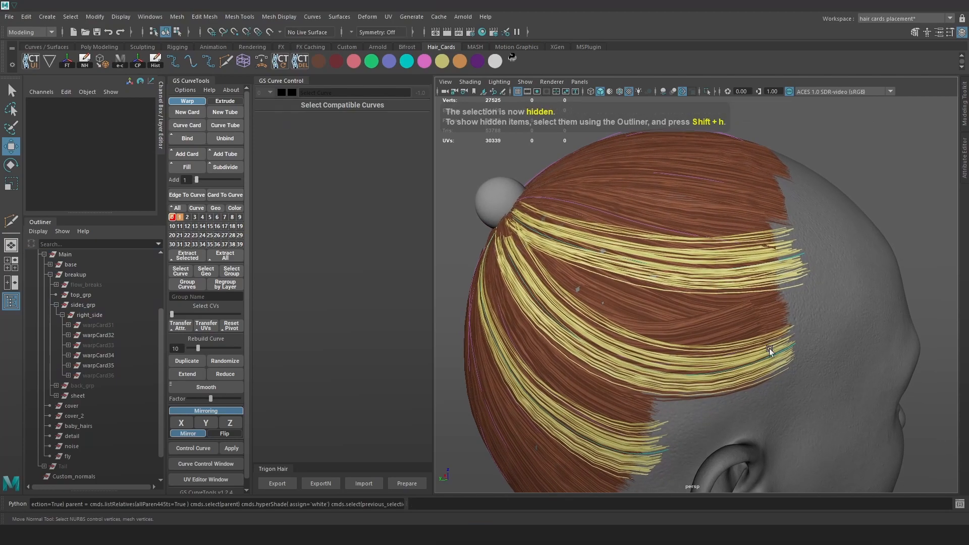
pyautogui.press('4')
pyautogui.click(791, 346)
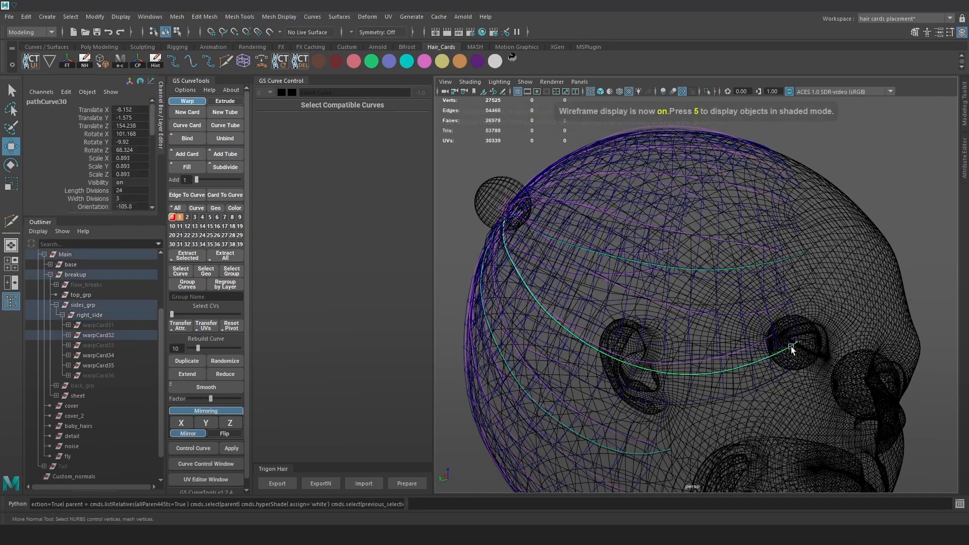
pyautogui.press('5')
pyautogui.press('6')
pyautogui.moveTo(715, 276)
pyautogui.keyDown('alt'); pyautogui.mouseDown()
pyautogui.moveTo(644, 268)
pyautogui.moveTo(662, 229)
pyautogui.moveTo(697, 281)
pyautogui.moveTo(680, 283)
pyautogui.moveTo(700, 278)
pyautogui.mouseUp(); pyautogui.keyUp('alt')
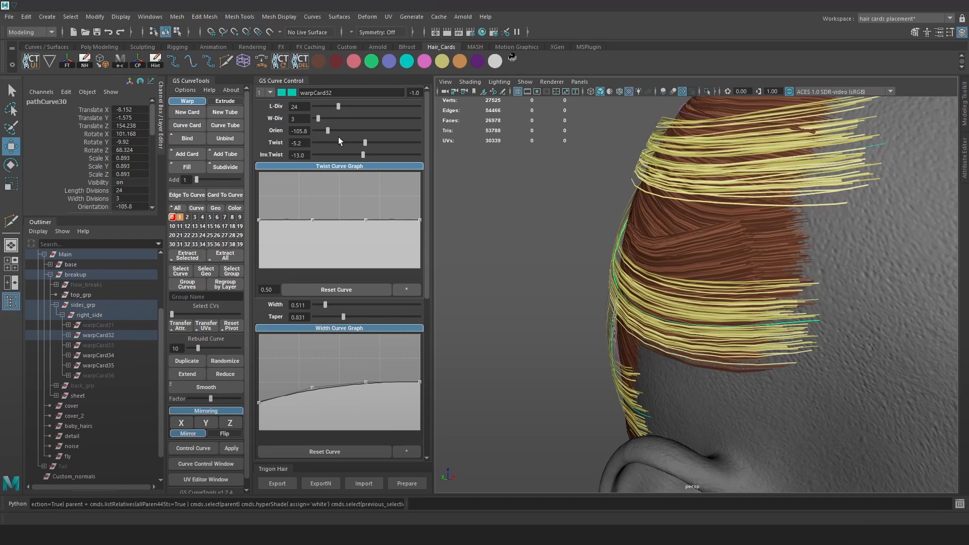
pyautogui.moveTo(328, 131); pyautogui.dragTo(328, 131)
pyautogui.click(568, 222)
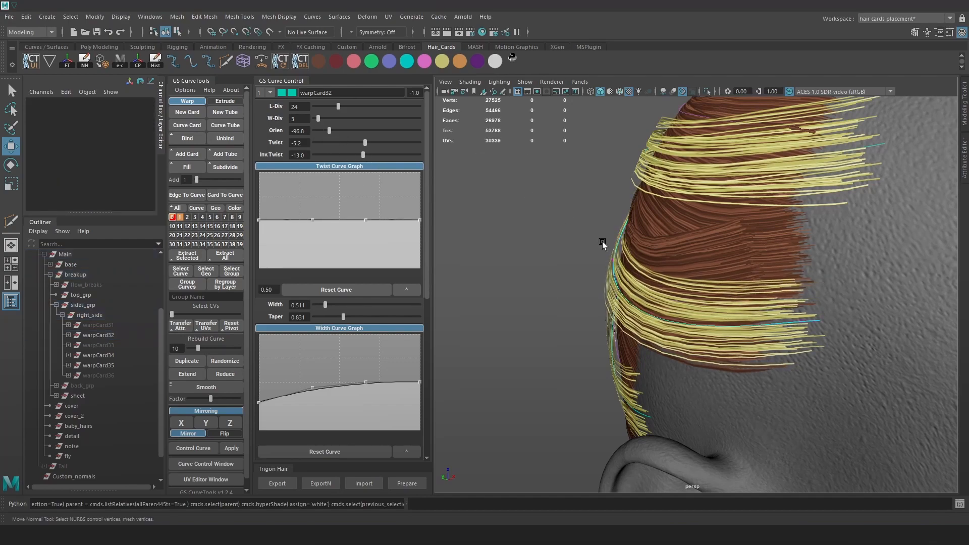
# Step: Move the warpCard32 curve's control vertex at the back bend of the head inward along its normal, closer to the scalp
pyautogui.press('4')
pyautogui.click(611, 281)
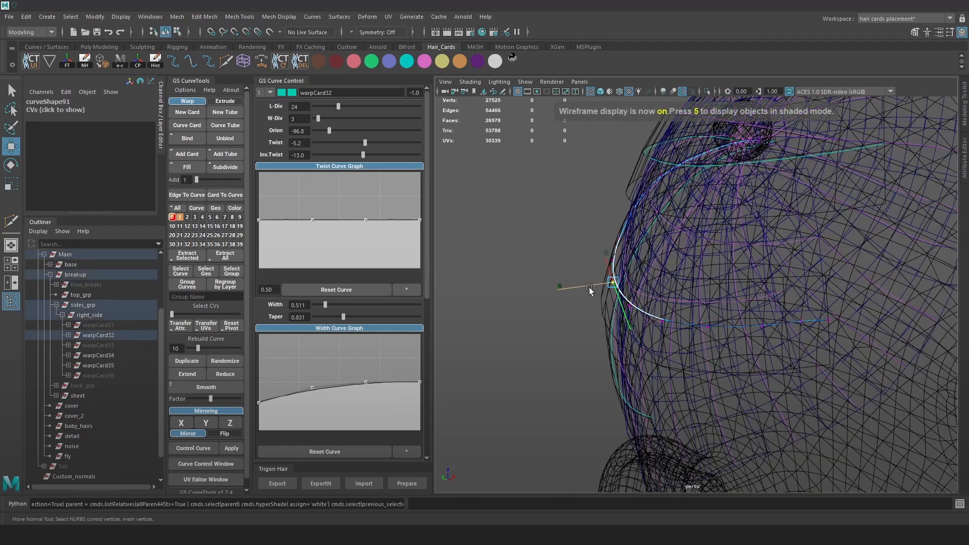
pyautogui.press('b')
pyautogui.moveTo(580, 282)
pyautogui.mouseDown()
pyautogui.moveTo(637, 280)
pyautogui.moveTo(588, 288)
pyautogui.moveTo(597, 288)
pyautogui.mouseUp()
pyautogui.press('6')
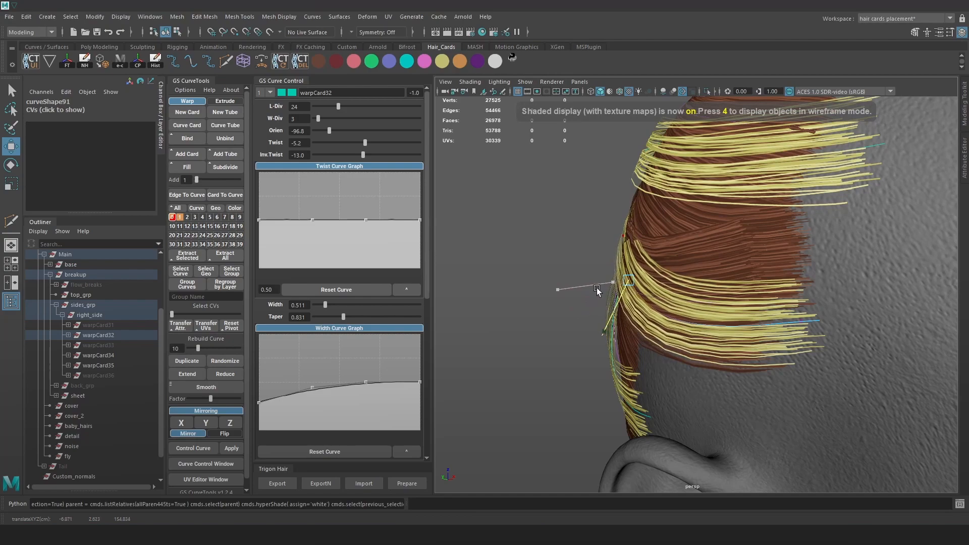
# Step: Adjust the warpCard32 curve's control vertex towards the hairline so the card's front section follows the head
pyautogui.press('4')
pyautogui.press('6')
pyautogui.moveTo(702, 330)
pyautogui.mouseDown()
pyautogui.moveTo(689, 341)
pyautogui.moveTo(740, 292)
pyautogui.mouseUp()
pyautogui.press('w')
pyautogui.moveTo(656, 334); pyautogui.dragTo(664, 331, button='middle')
pyautogui.moveTo(665, 328); pyautogui.dragTo(646, 265)
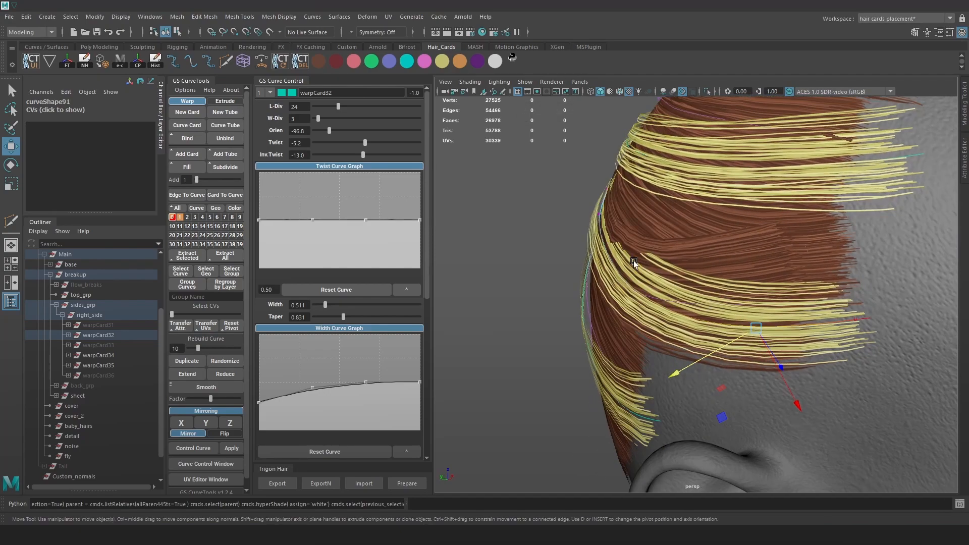
# Step: Set warpCard32's orientation to -105.4 and adjust the control vertices along the middle of its curve
pyautogui.moveTo(328, 131); pyautogui.dragTo(327, 131)
pyautogui.moveTo(670, 236)
pyautogui.keyDown('alt'); pyautogui.mouseDown()
pyautogui.moveTo(637, 229)
pyautogui.moveTo(646, 241)
pyautogui.moveTo(660, 229)
pyautogui.moveTo(563, 243)
pyautogui.moveTo(587, 230)
pyautogui.moveTo(615, 232)
pyautogui.moveTo(558, 241)
pyautogui.moveTo(598, 238)
pyautogui.moveTo(597, 249)
pyautogui.moveTo(682, 283)
pyautogui.moveTo(716, 256)
pyautogui.moveTo(717, 270)
pyautogui.moveTo(655, 254)
pyautogui.moveTo(639, 228)
pyautogui.moveTo(651, 245)
pyautogui.mouseUp(); pyautogui.keyUp('alt')
pyautogui.press('4')
pyautogui.press('6')
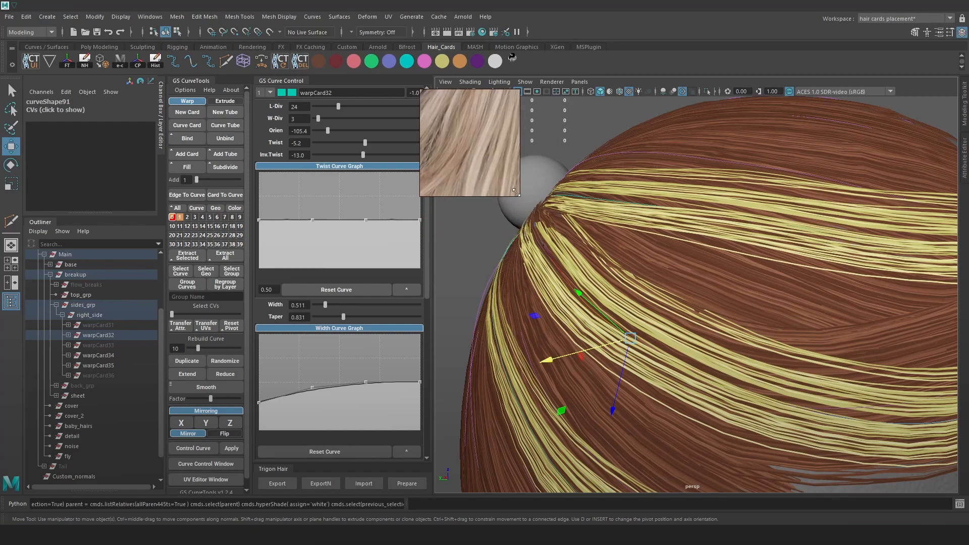
pyautogui.keyDown('alt'); pyautogui.moveTo(686, 253); pyautogui.dragTo(663, 256); pyautogui.keyUp('alt')
pyautogui.press('4')
pyautogui.press('6')
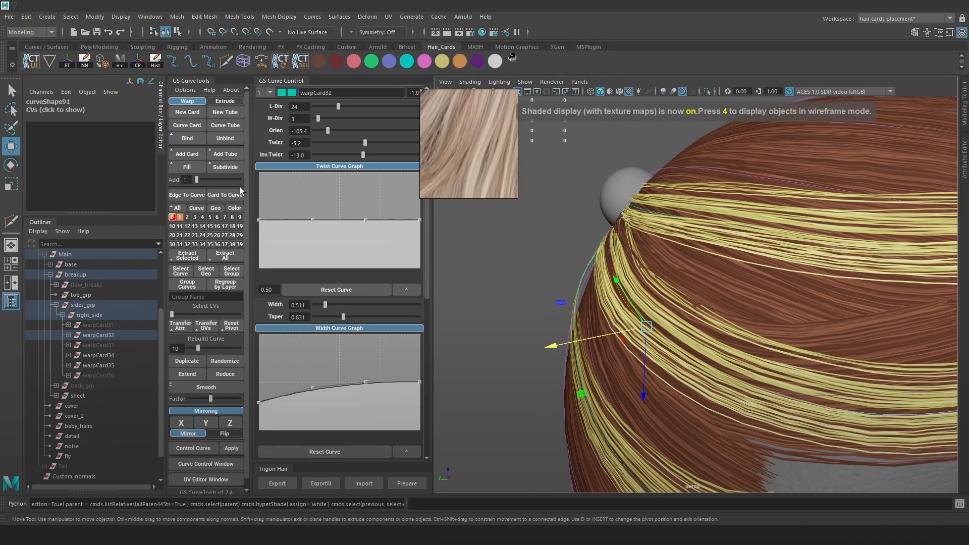
# Step: Set warpCard32's twist to -14.0 and adjust the control vertex near the front end of its curve
pyautogui.moveTo(364, 148); pyautogui.dragTo(362, 149)
pyautogui.keyDown('alt'); pyautogui.moveTo(631, 217); pyautogui.dragTo(695, 343); pyautogui.keyUp('alt')
pyautogui.press('4')
pyautogui.press('6')
pyautogui.moveTo(726, 404)
pyautogui.mouseDown()
pyautogui.moveTo(682, 422)
pyautogui.moveTo(667, 415)
pyautogui.moveTo(707, 404)
pyautogui.moveTo(746, 314)
pyautogui.moveTo(778, 311)
pyautogui.moveTo(746, 282)
pyautogui.moveTo(596, 321)
pyautogui.moveTo(604, 340)
pyautogui.mouseUp()
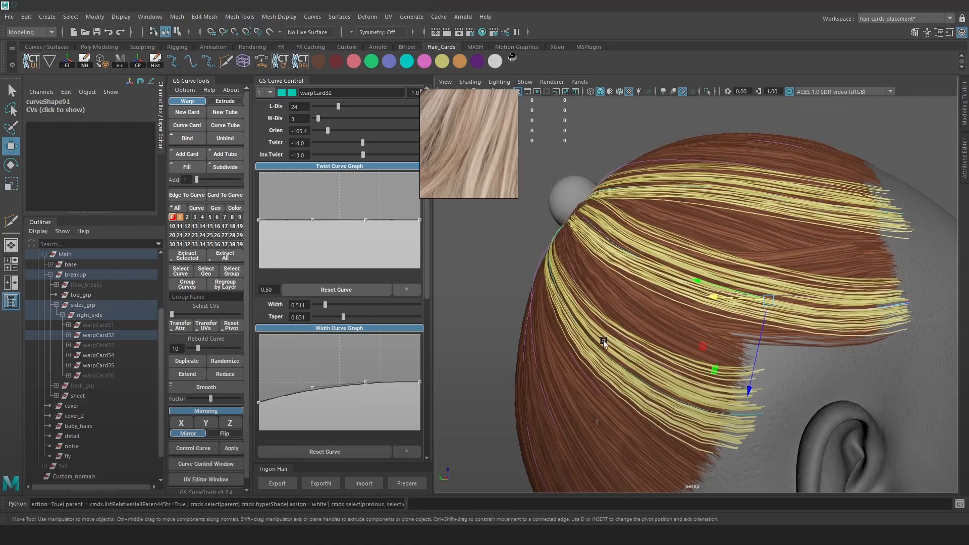
# Step: Select the path curve of warpCard34, the lowest yellow card above the ear, and set its twist to 14.0
pyautogui.press('4')
pyautogui.click(619, 368)
pyautogui.click(664, 392)
pyautogui.press('6')
pyautogui.moveTo(665, 392)
pyautogui.keyDown('alt'); pyautogui.mouseDown()
pyautogui.moveTo(614, 301)
pyautogui.moveTo(586, 303)
pyautogui.moveTo(706, 328)
pyautogui.mouseUp(); pyautogui.keyUp('alt')
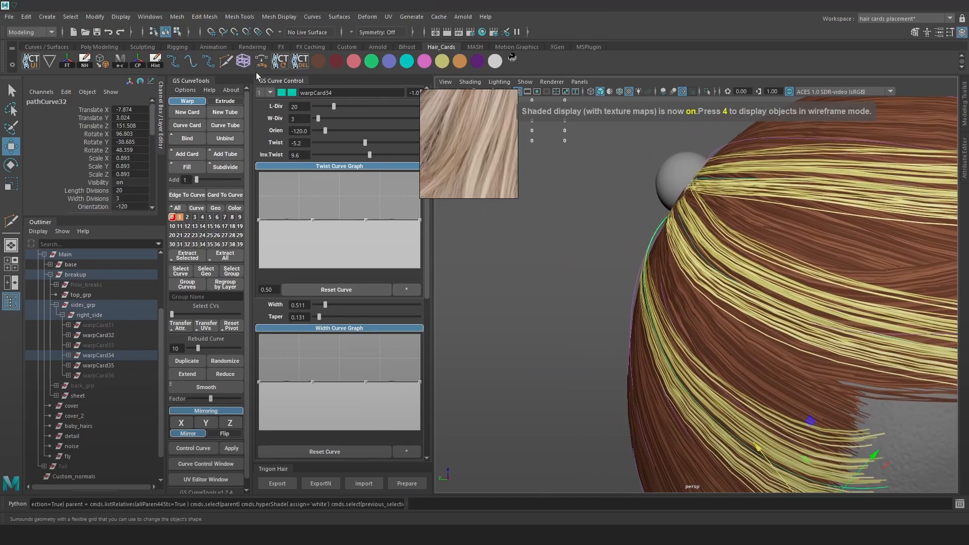
pyautogui.moveTo(325, 133); pyautogui.dragTo(370, 143)
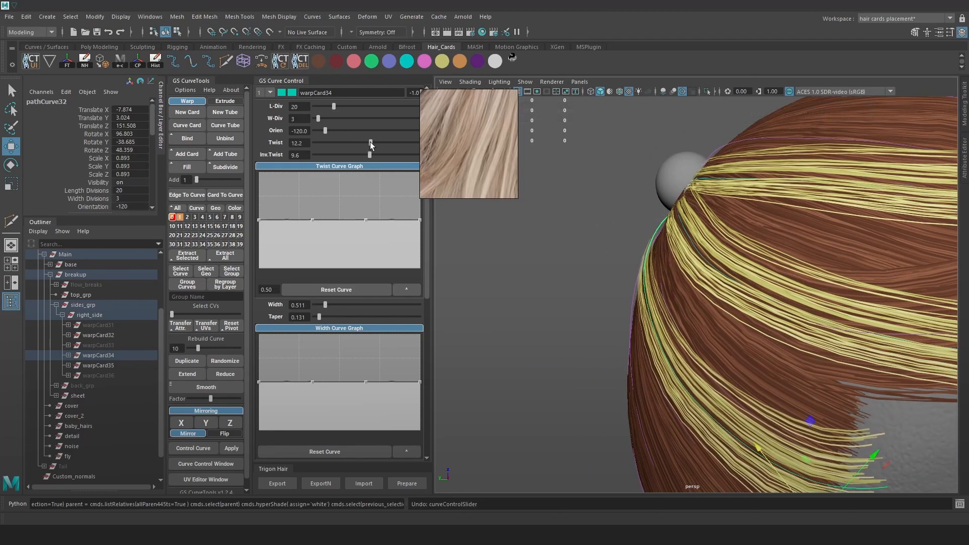
# Step: Adjust warpCard34's curve control vertices near the ponytail root, mid-strand and towards the hairline to fit the card to the scalp
pyautogui.click(637, 249)
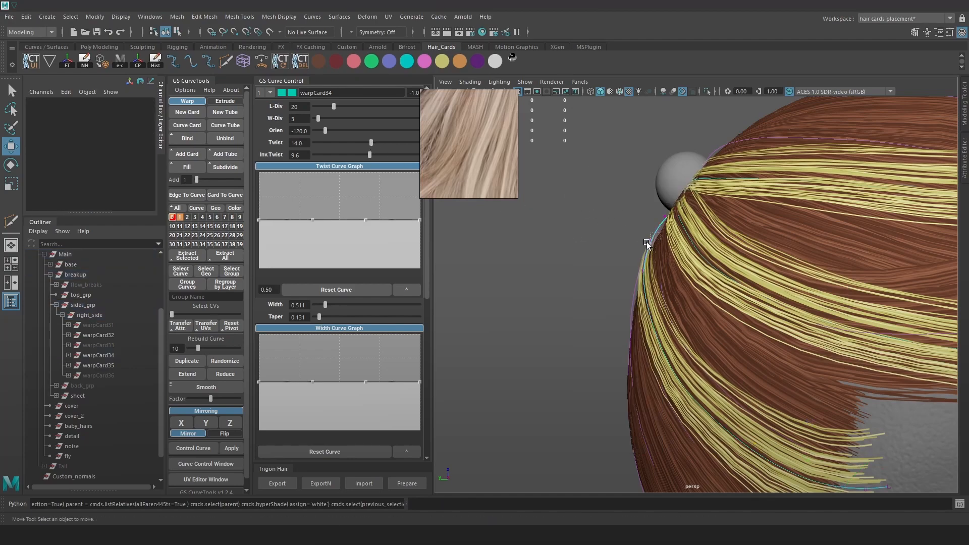
pyautogui.click(648, 240)
pyautogui.moveTo(622, 234); pyautogui.dragTo(628, 235)
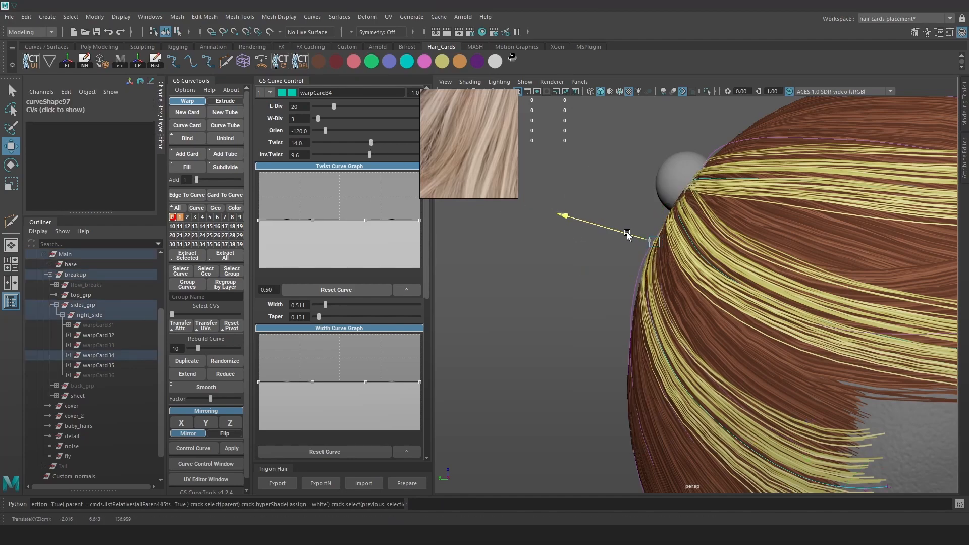
pyautogui.keyDown('alt'); pyautogui.moveTo(680, 331); pyautogui.dragTo(665, 287, button='middle'); pyautogui.keyUp('alt')
pyautogui.press('4')
pyautogui.click(665, 345)
pyautogui.press('6')
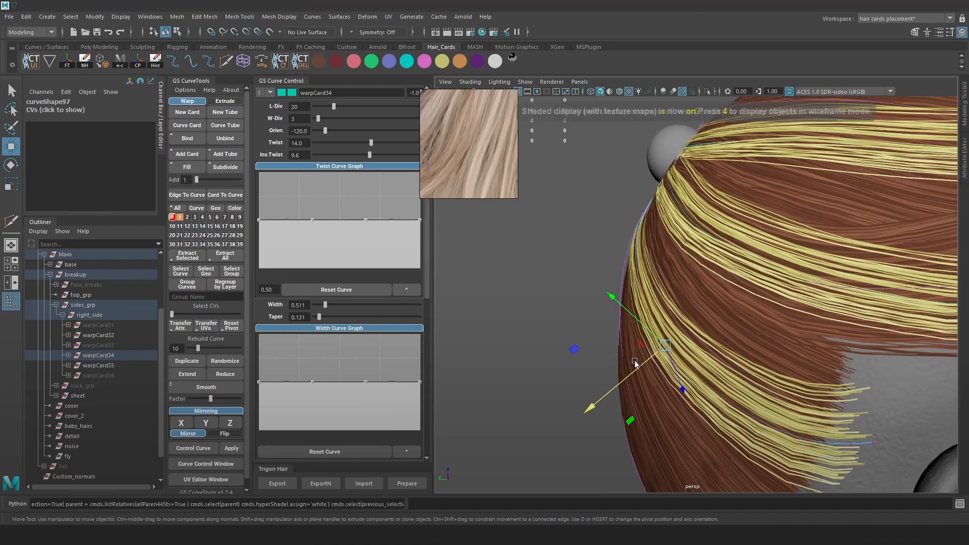
pyautogui.moveTo(661, 354)
pyautogui.keyDown('alt'); pyautogui.mouseDown()
pyautogui.moveTo(612, 350)
pyautogui.moveTo(653, 356)
pyautogui.moveTo(677, 344)
pyautogui.moveTo(664, 343)
pyautogui.moveTo(697, 338)
pyautogui.moveTo(782, 410)
pyautogui.moveTo(734, 425)
pyautogui.moveTo(696, 353)
pyautogui.moveTo(652, 407)
pyautogui.moveTo(767, 368)
pyautogui.moveTo(824, 368)
pyautogui.moveTo(649, 319)
pyautogui.moveTo(641, 292)
pyautogui.moveTo(705, 307)
pyautogui.mouseUp(); pyautogui.keyUp('alt')
pyautogui.press('4')
pyautogui.press('6')
pyautogui.press('b')
# Step: Select the path curve of warpCard35, the uppermost yellow card, and reposition its control vertex near the ponytail root
pyautogui.press('4')
pyautogui.click(634, 319)
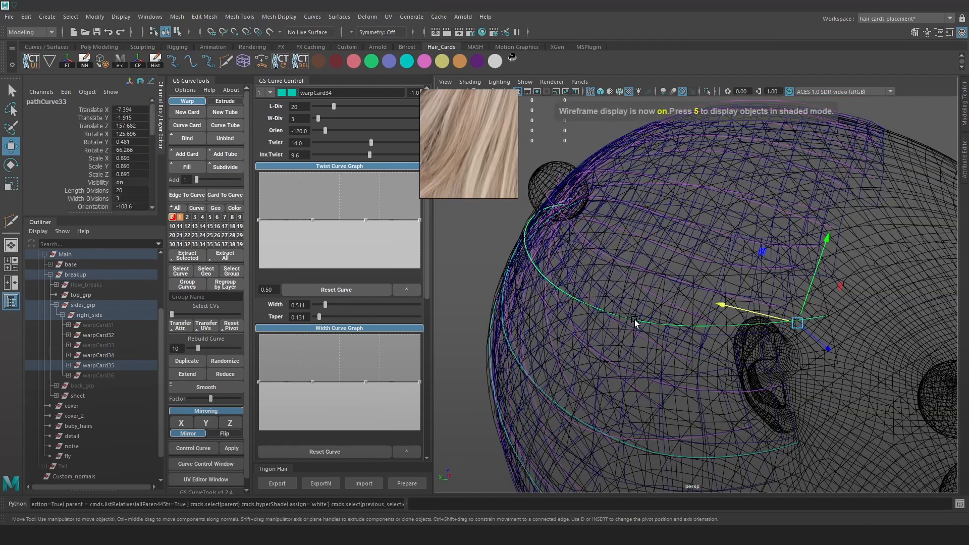
pyautogui.press('6')
pyautogui.keyDown('alt'); pyautogui.moveTo(572, 265); pyautogui.dragTo(691, 283); pyautogui.keyUp('alt')
pyautogui.moveTo(592, 205); pyautogui.dragTo(559, 205, button='right')
pyautogui.press('4')
pyautogui.moveTo(643, 248)
pyautogui.mouseDown()
pyautogui.moveTo(626, 264)
pyautogui.moveTo(636, 270)
pyautogui.mouseUp()
pyautogui.press('6')
pyautogui.press('b')
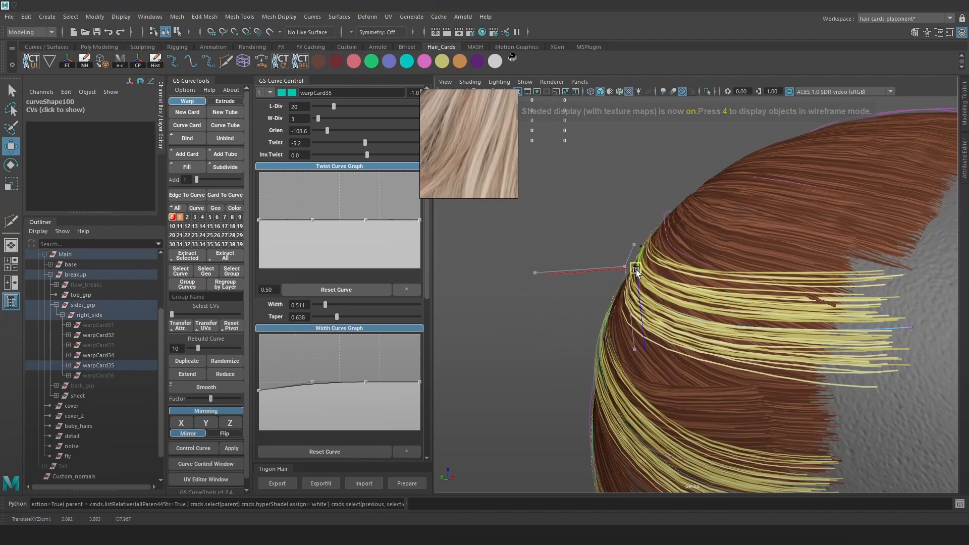
# Step: Set warpCard35's twist to 5.2 and clear the curve selection
pyautogui.moveTo(355, 143); pyautogui.dragTo(368, 143)
pyautogui.press('4')
pyautogui.press('6')
pyautogui.moveTo(798, 320)
pyautogui.mouseDown()
pyautogui.moveTo(789, 341)
pyautogui.moveTo(764, 347)
pyautogui.moveTo(889, 322)
pyautogui.moveTo(734, 273)
pyautogui.mouseUp()
pyautogui.click(682, 296)
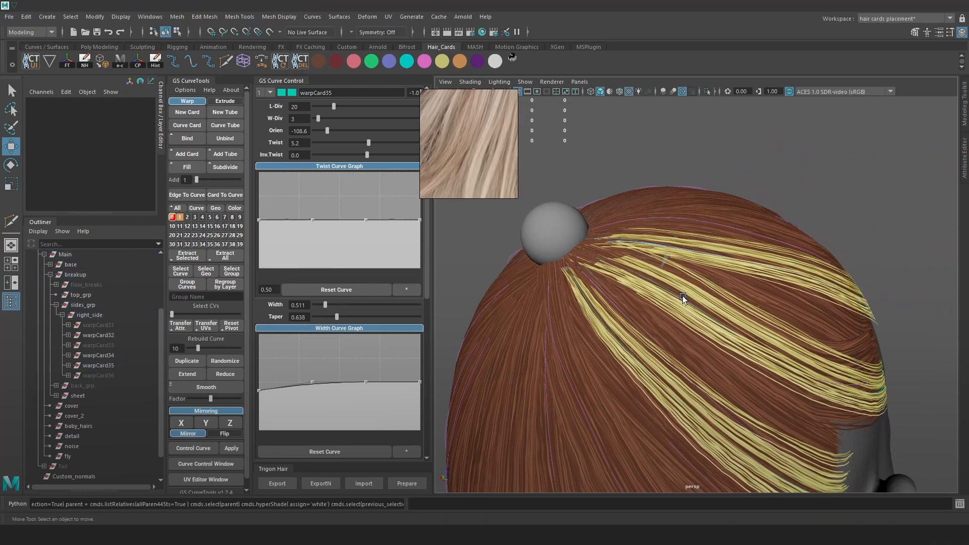
# Step: Reselect warpCard32's path curve and reposition its control vertices near the ponytail ball
pyautogui.press('4')
pyautogui.click(678, 295)
pyautogui.press('6')
pyautogui.keyDown('alt'); pyautogui.moveTo(677, 295); pyautogui.dragTo(737, 359, button='right'); pyautogui.keyUp('alt')
pyautogui.keyDown('alt'); pyautogui.moveTo(605, 254); pyautogui.dragTo(708, 282, button='middle'); pyautogui.keyUp('alt')
pyautogui.keyDown('alt'); pyautogui.moveTo(709, 283); pyautogui.dragTo(870, 132, button='right'); pyautogui.keyUp('alt')
pyautogui.click(804, 140)
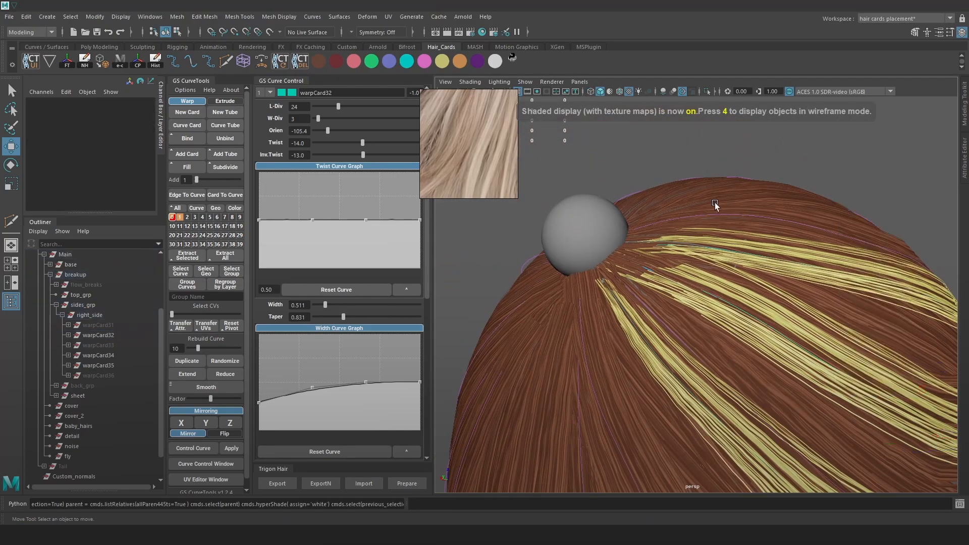
pyautogui.press('4')
pyautogui.click(692, 277)
pyautogui.press('6')
pyautogui.moveTo(672, 259)
pyautogui.mouseDown()
pyautogui.moveTo(631, 244)
pyautogui.moveTo(660, 261)
pyautogui.moveTo(651, 268)
pyautogui.mouseUp()
pyautogui.press('4')
pyautogui.press('6')
# Step: Narrow the root of warpCard32 by lowering the end point of its width curve and adding a point just before it
pyautogui.moveTo(343, 317); pyautogui.dragTo(334, 317)
pyautogui.hotkey('ctrl', 'z')
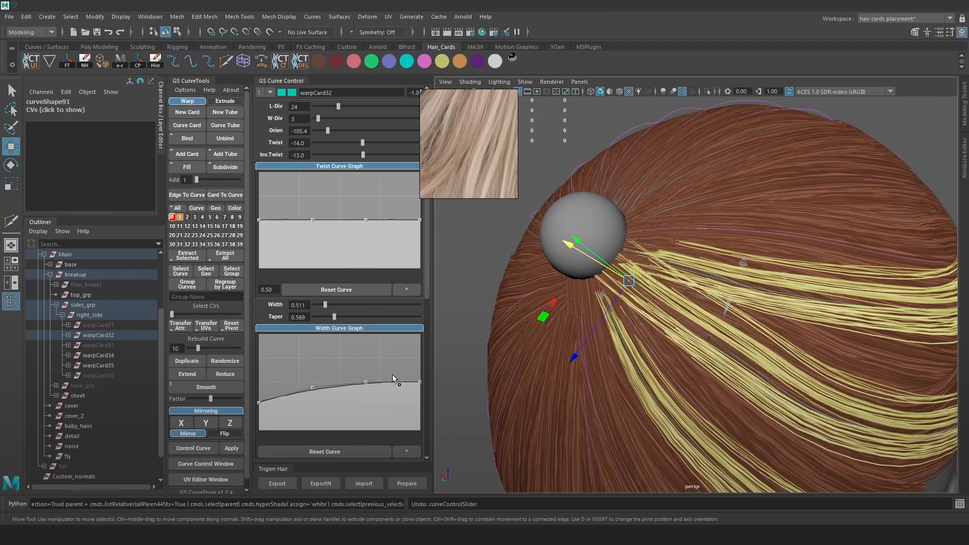
pyautogui.moveTo(420, 383); pyautogui.dragTo(421, 409)
pyautogui.click(401, 392)
pyautogui.scroll(-3, 794, 252)
# Step: Adjust a control vertex along the middle of warpCard32's curve so the strand lies on the base hair
pyautogui.rightClick(883, 115)
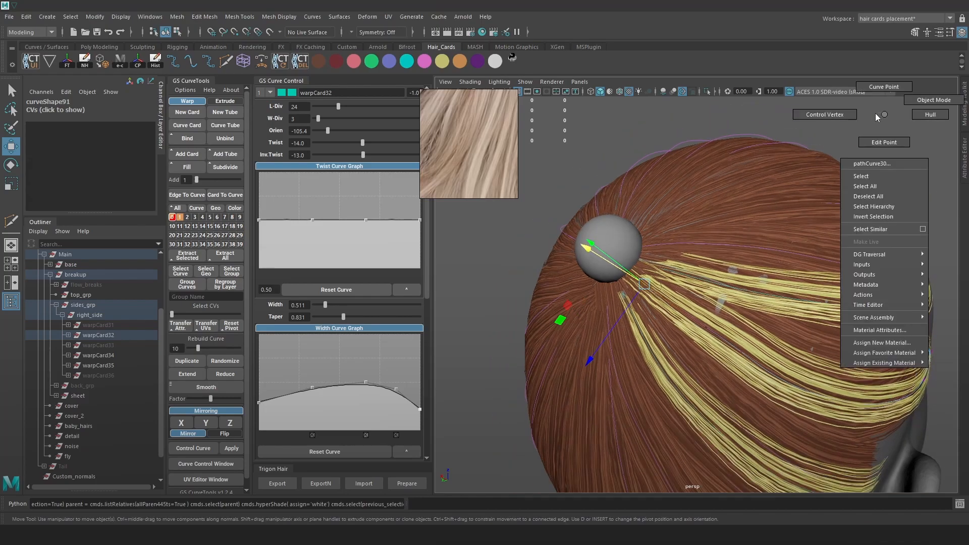
pyautogui.press('4')
pyautogui.click(706, 328)
pyautogui.press('6')
pyautogui.moveTo(705, 329); pyautogui.dragTo(703, 331)
pyautogui.keyDown('alt'); pyautogui.moveTo(769, 334); pyautogui.dragTo(674, 230); pyautogui.keyUp('alt')
# Step: Reposition warpCard32's root control vertex beside the ponytail ball and lower the added point on its width curve
pyautogui.press('4')
pyautogui.moveTo(604, 313); pyautogui.dragTo(604, 313)
pyautogui.press('6')
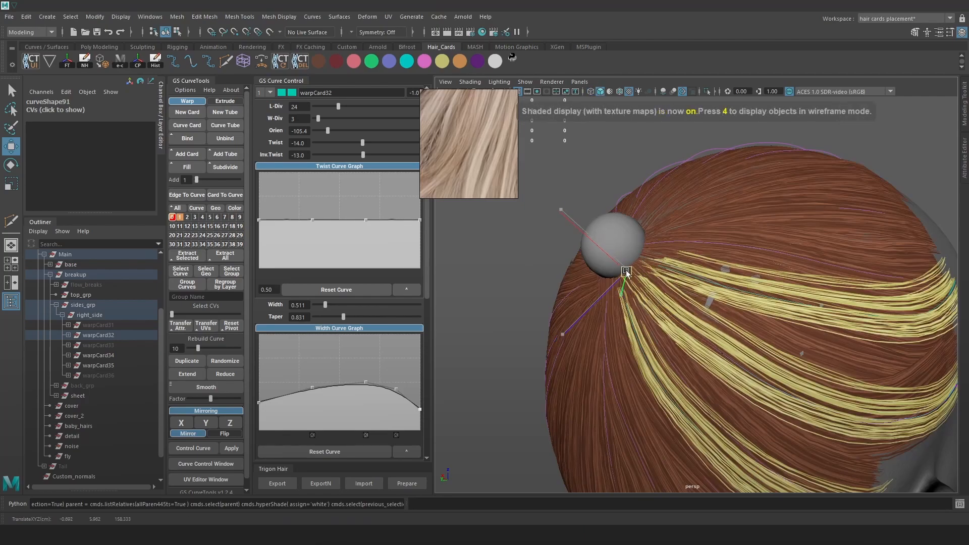
pyautogui.moveTo(626, 274); pyautogui.dragTo(611, 276)
pyautogui.moveTo(645, 263); pyautogui.dragTo(581, 303)
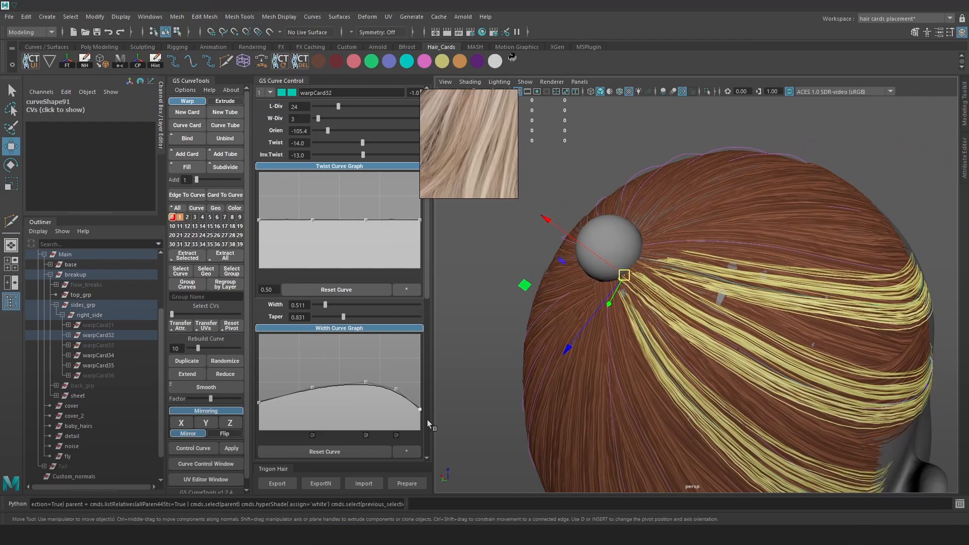
pyautogui.moveTo(401, 393); pyautogui.dragTo(399, 409)
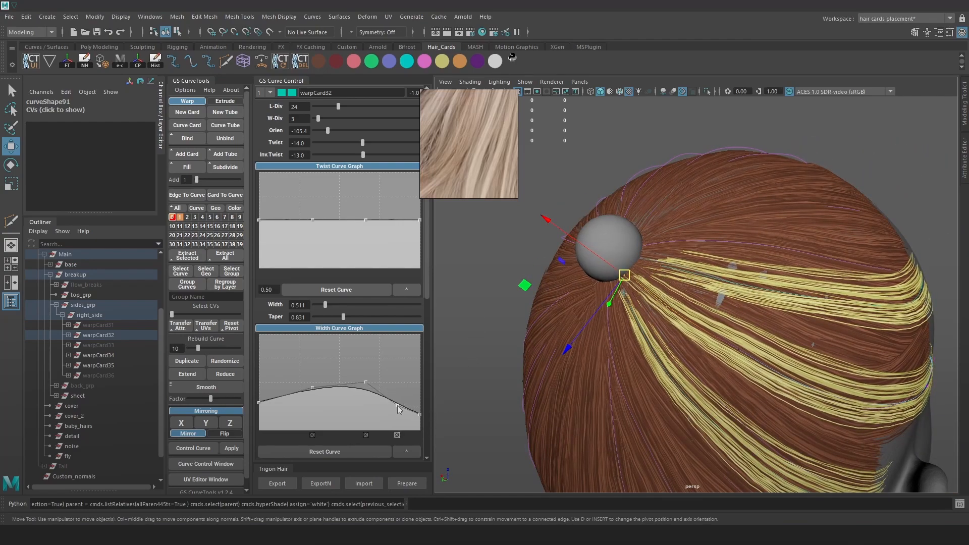
# Step: Unhide the green cards warpCard31, warpCard33 and warpCard36 and clear the selection
pyautogui.keyDown('alt'); pyautogui.moveTo(525, 369); pyautogui.dragTo(721, 302); pyautogui.keyUp('alt')
pyautogui.click(102, 346)
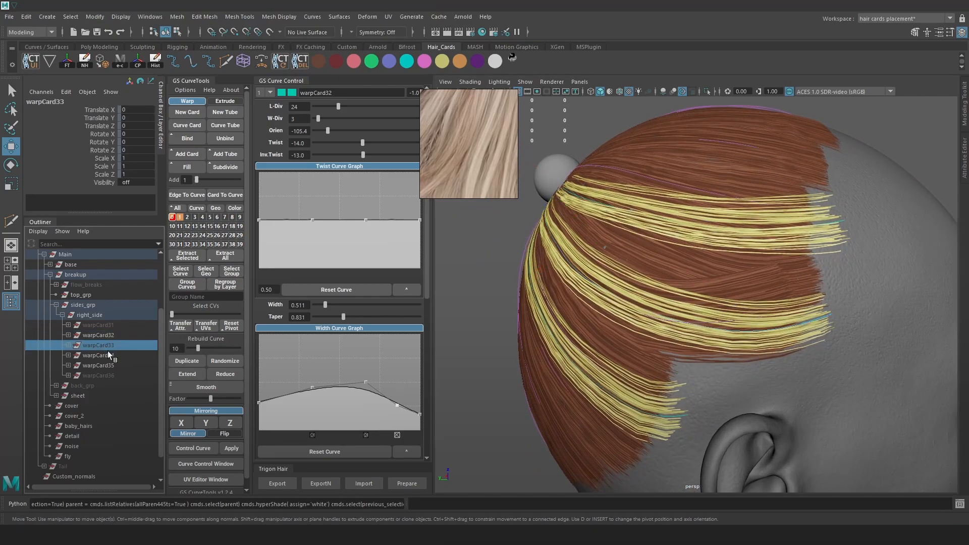
pyautogui.keyDown('ctrl'); pyautogui.click(112, 375); pyautogui.keyUp('ctrl')
pyautogui.keyDown('ctrl'); pyautogui.click(115, 326); pyautogui.keyUp('ctrl')
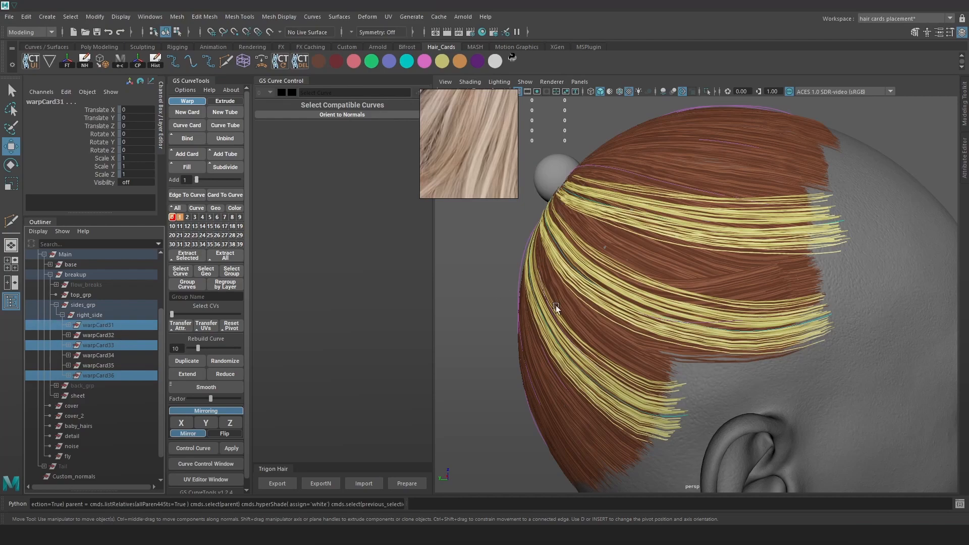
pyautogui.hotkey('shift', 'h')
pyautogui.keyDown('alt'); pyautogui.moveTo(679, 301); pyautogui.dragTo(659, 300); pyautogui.keyUp('alt')
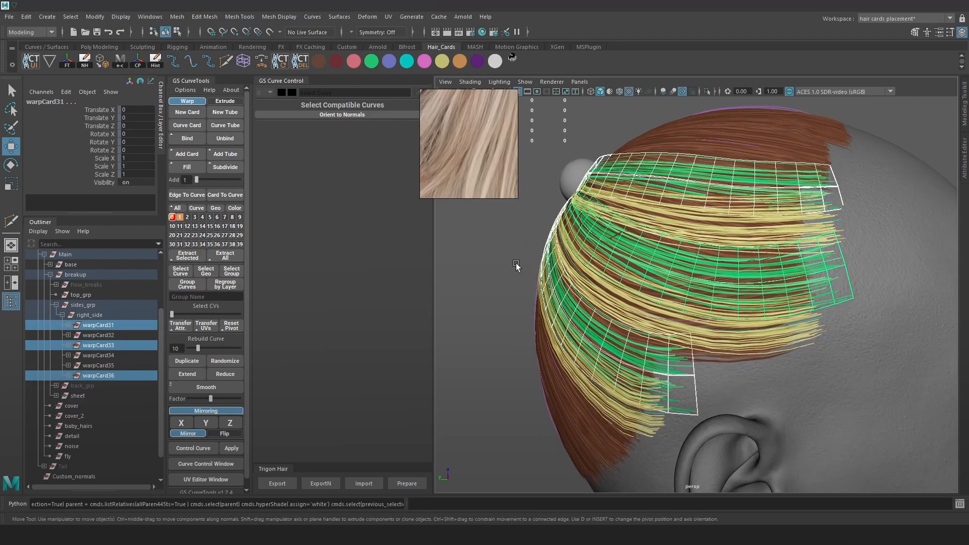
pyautogui.click(520, 265)
# Step: Select the curve of the lower green card, warpCard33, and set its orientation to -114
pyautogui.press('4')
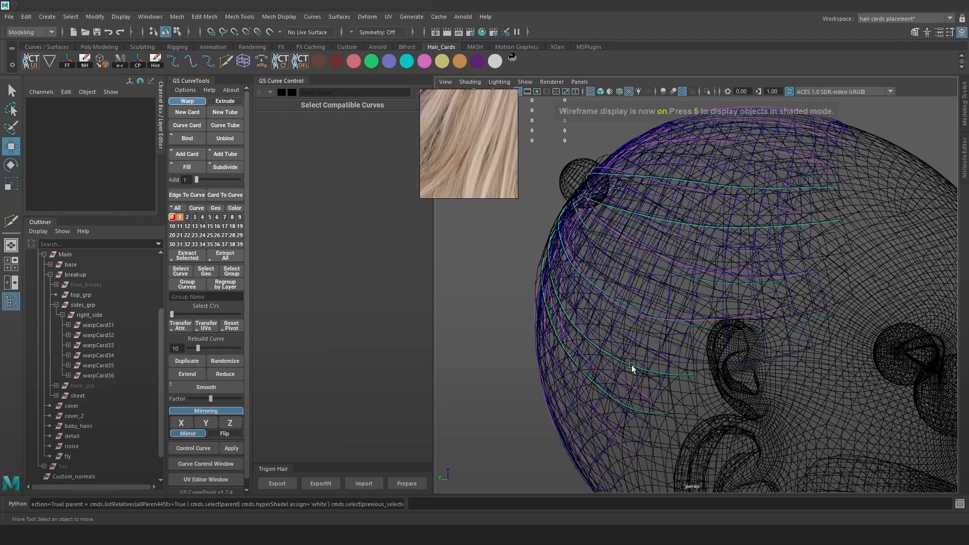
pyautogui.click(632, 363)
pyautogui.press('6')
pyautogui.keyDown('alt'); pyautogui.moveTo(672, 310); pyautogui.dragTo(712, 331); pyautogui.keyUp('alt')
pyautogui.moveTo(570, 263); pyautogui.dragTo(489, 241, button='right')
pyautogui.keyDown('alt'); pyautogui.moveTo(677, 316); pyautogui.dragTo(704, 312); pyautogui.keyUp('alt')
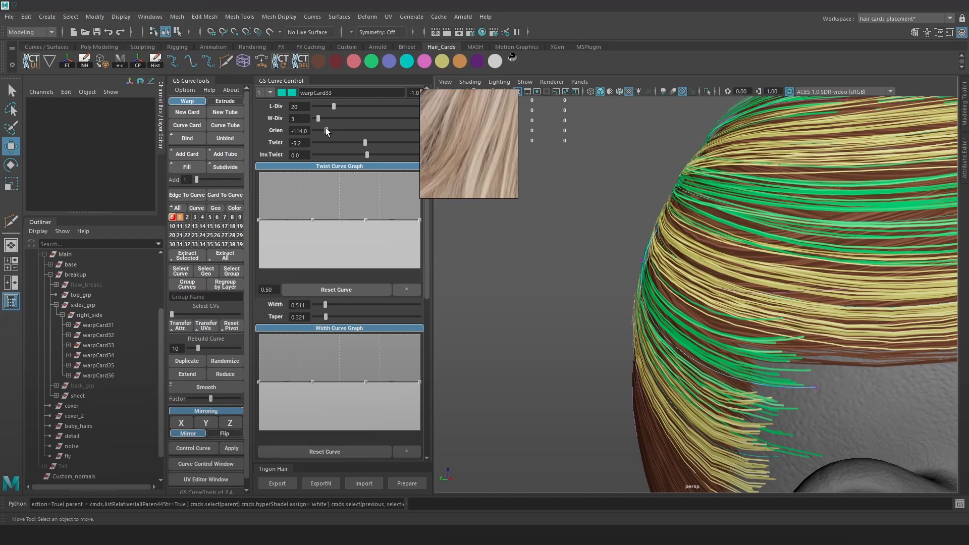
# Step: Try moving warpCard33's curve slightly near its front end and undo the move
pyautogui.click(648, 305)
pyautogui.moveTo(647, 286); pyautogui.dragTo(713, 253, button='right')
pyautogui.click(685, 343)
pyautogui.press('4')
pyautogui.click(703, 364)
pyautogui.press('6')
pyautogui.moveTo(723, 386); pyautogui.dragTo(704, 390)
pyautogui.hotkey('ctrl', 'z')
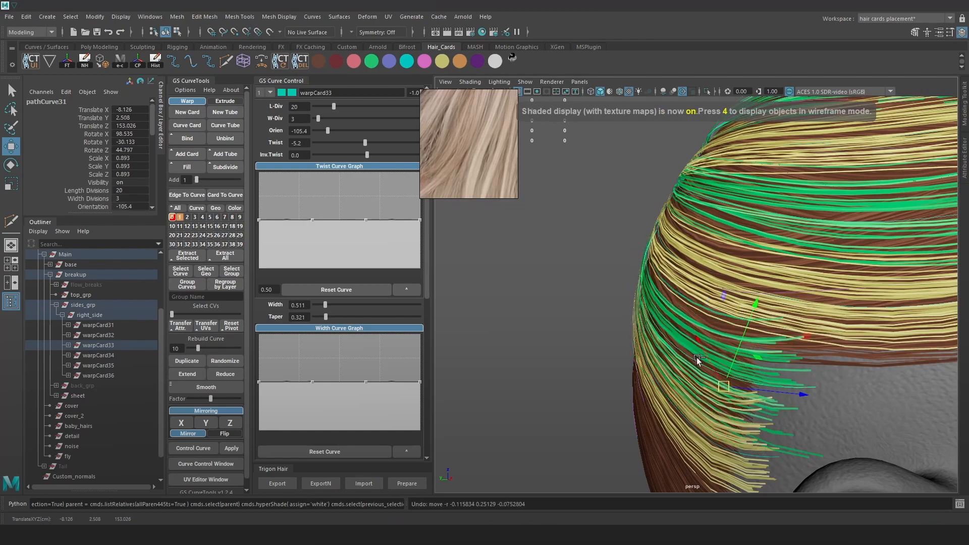
# Step: Set warpCard33's orientation to -99.7 and its twist to -14.0
pyautogui.moveTo(328, 131); pyautogui.dragTo(330, 132)
pyautogui.hotkey('ctrl', 'z')
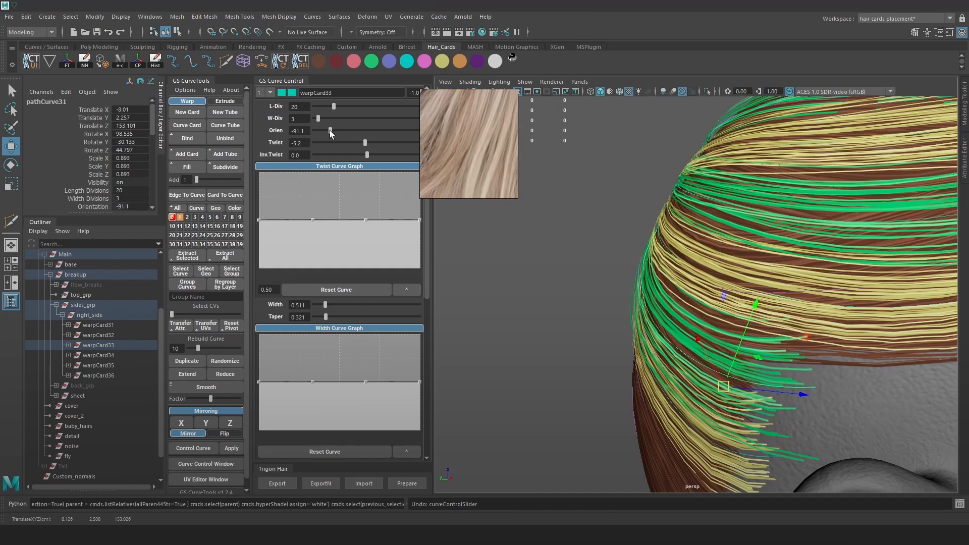
pyautogui.keyDown('alt'); pyautogui.moveTo(577, 192); pyautogui.dragTo(616, 217); pyautogui.keyUp('alt')
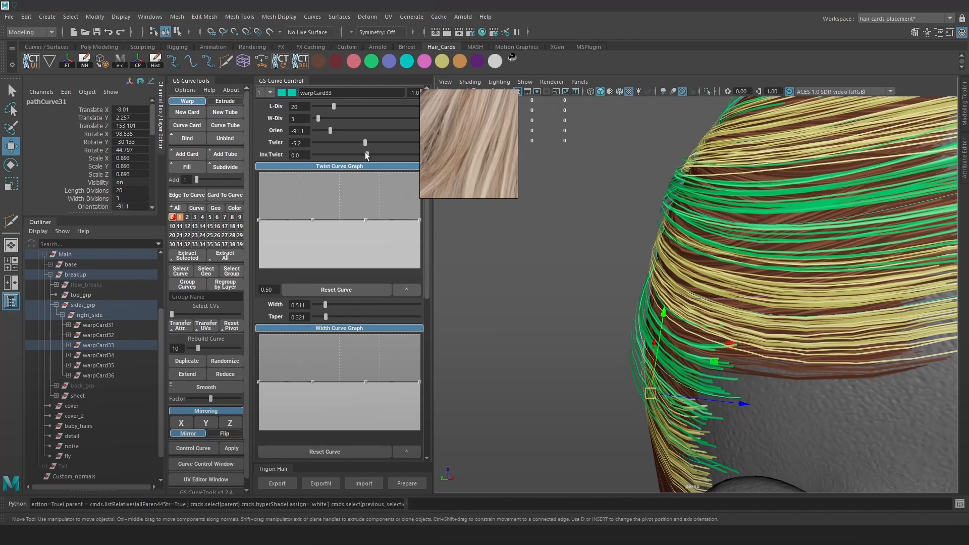
pyautogui.moveTo(328, 131); pyautogui.dragTo(328, 132)
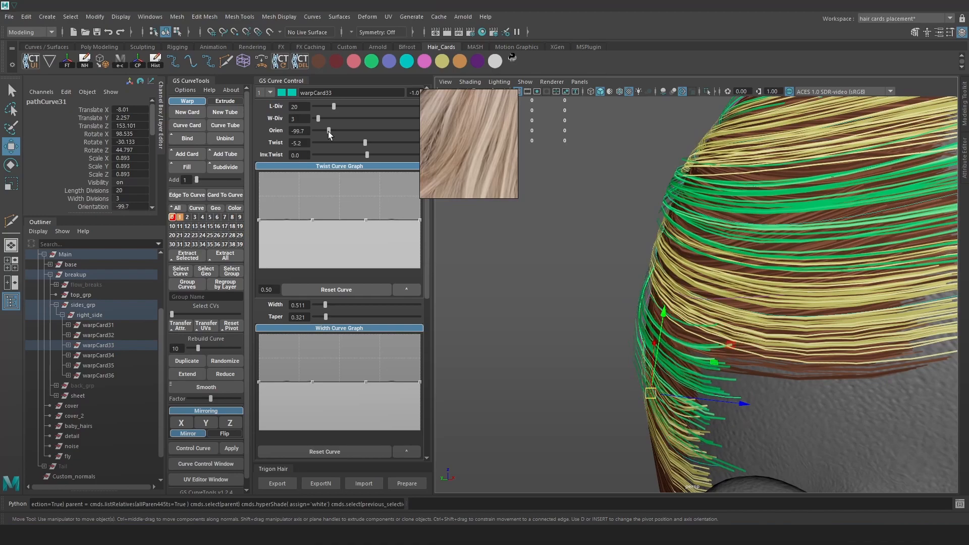
pyautogui.keyDown('alt'); pyautogui.moveTo(719, 271); pyautogui.dragTo(704, 192); pyautogui.keyUp('alt')
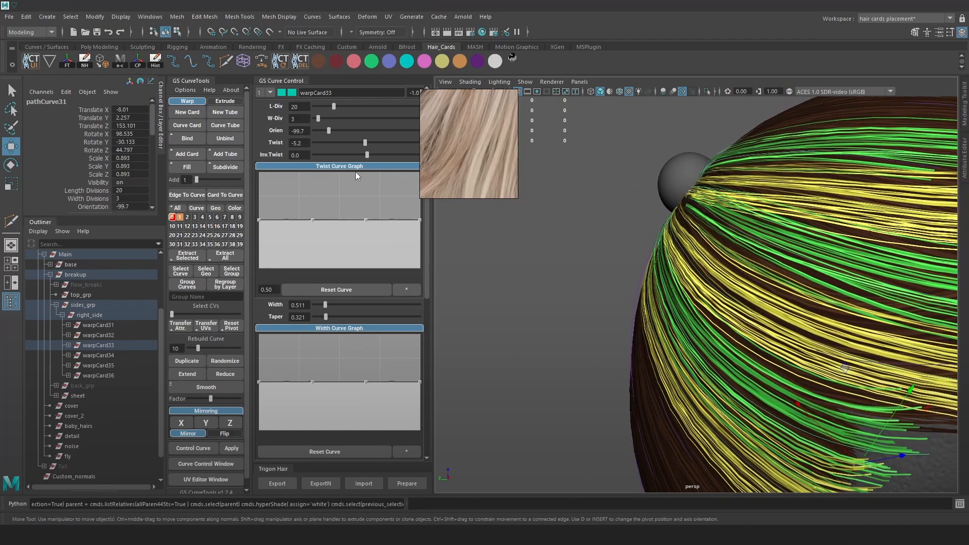
pyautogui.moveTo(364, 144); pyautogui.dragTo(361, 144)
# Step: Adjust a control vertex along the middle of warpCard33's curve to settle the strand on the base hair
pyautogui.keyDown('alt'); pyautogui.moveTo(724, 245); pyautogui.dragTo(584, 232); pyautogui.keyUp('alt')
pyautogui.click(584, 232)
pyautogui.press('4')
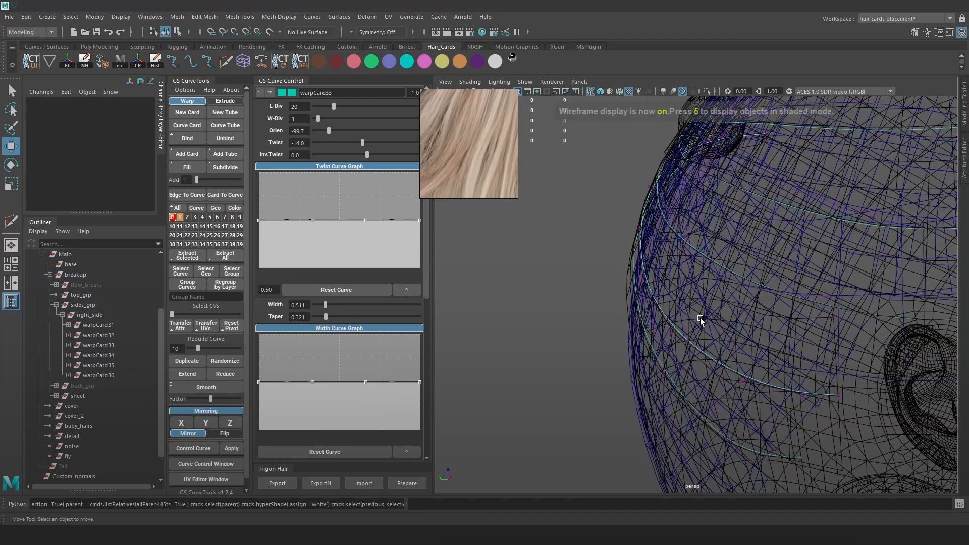
pyautogui.click(664, 333)
pyautogui.press('6')
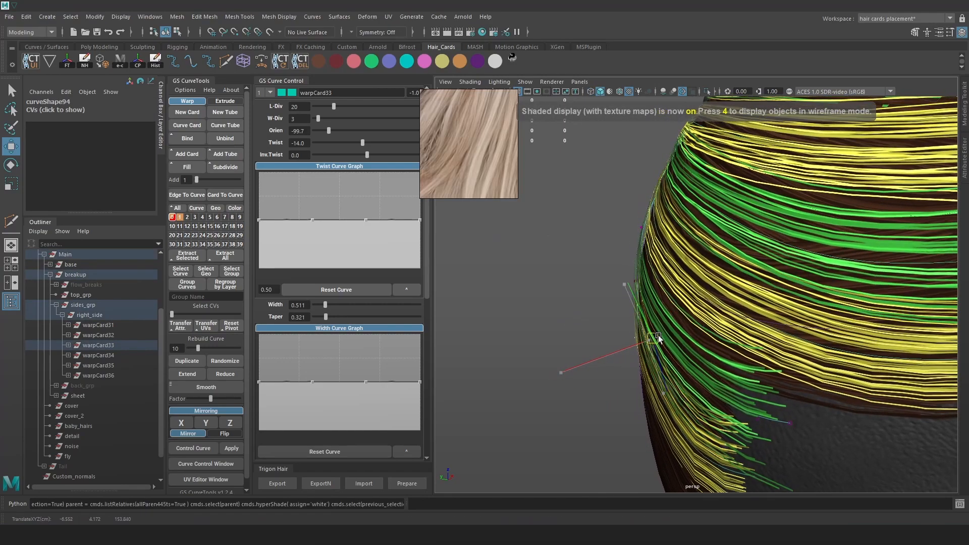
pyautogui.keyDown('alt'); pyautogui.moveTo(667, 329); pyautogui.dragTo(707, 355); pyautogui.keyUp('alt')
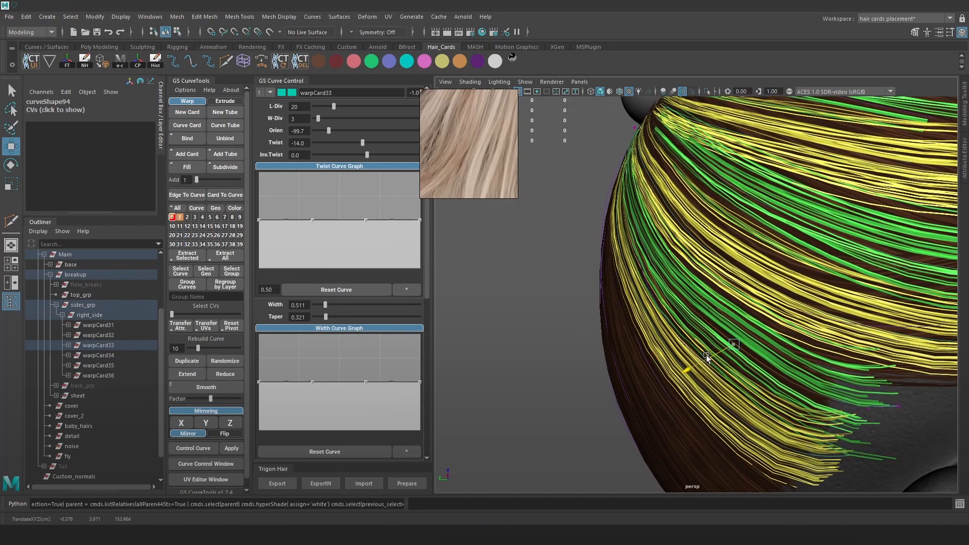
# Step: Move a control vertex closer to the root of warpCard33's curve slightly down along the head
pyautogui.press('4')
pyautogui.click(635, 231)
pyautogui.press('6')
pyautogui.moveTo(635, 232); pyautogui.dragTo(643, 268)
# Step: Select the curve of the middle green card, warpCard31, and set its orientation to -88.2
pyautogui.moveTo(758, 238)
pyautogui.keyDown('alt'); pyautogui.mouseDown()
pyautogui.moveTo(675, 299)
pyautogui.moveTo(691, 282)
pyautogui.moveTo(743, 278)
pyautogui.moveTo(715, 274)
pyautogui.moveTo(625, 225)
pyautogui.mouseUp(); pyautogui.keyUp('alt')
pyautogui.press('4')
pyautogui.click(673, 300)
pyautogui.press('6')
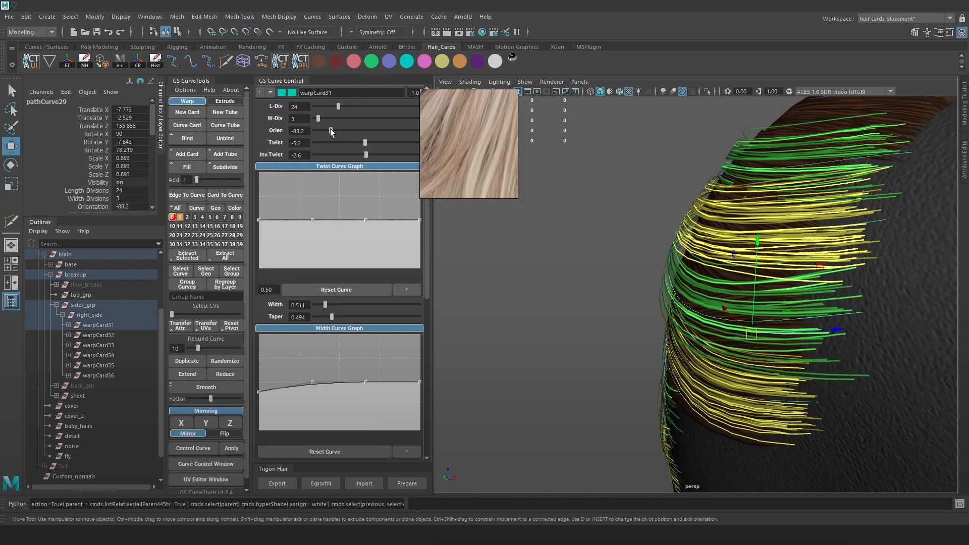
# Step: Reposition a control vertex on the rear part of warpCard31's curve to fit the head shape
pyautogui.moveTo(607, 196); pyautogui.dragTo(584, 198, button='right')
pyautogui.press('4')
pyautogui.moveTo(681, 254)
pyautogui.mouseDown()
pyautogui.moveTo(644, 304)
pyautogui.moveTo(707, 267)
pyautogui.mouseUp()
pyautogui.press('6')
pyautogui.moveTo(676, 230)
pyautogui.mouseDown()
pyautogui.moveTo(656, 247)
pyautogui.moveTo(750, 248)
pyautogui.moveTo(779, 210)
pyautogui.moveTo(684, 242)
pyautogui.mouseUp()
# Step: Set warpCard31's orientation to -85.3 and adjust another control vertex along its curve
pyautogui.moveTo(744, 238)
pyautogui.keyDown('alt'); pyautogui.mouseDown()
pyautogui.moveTo(687, 288)
pyautogui.moveTo(683, 308)
pyautogui.mouseUp(); pyautogui.keyUp('alt')
pyautogui.press('4')
pyautogui.press('6')
pyautogui.keyDown('alt'); pyautogui.moveTo(676, 277); pyautogui.dragTo(670, 277, button='middle'); pyautogui.keyUp('alt')
pyautogui.scroll(1, 670, 277)
pyautogui.moveTo(330, 131); pyautogui.dragTo(333, 131)
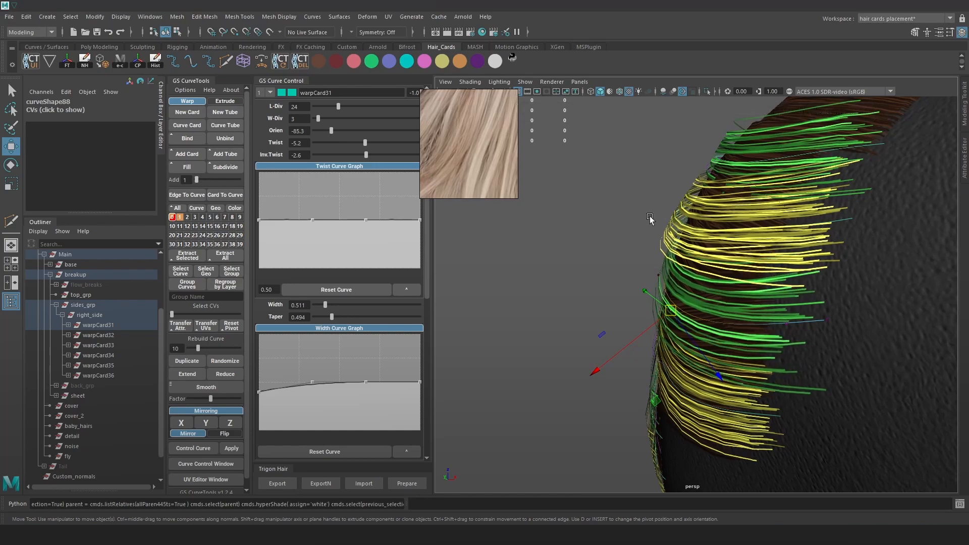
pyautogui.keyDown('alt'); pyautogui.moveTo(682, 249); pyautogui.dragTo(787, 277); pyautogui.keyUp('alt')
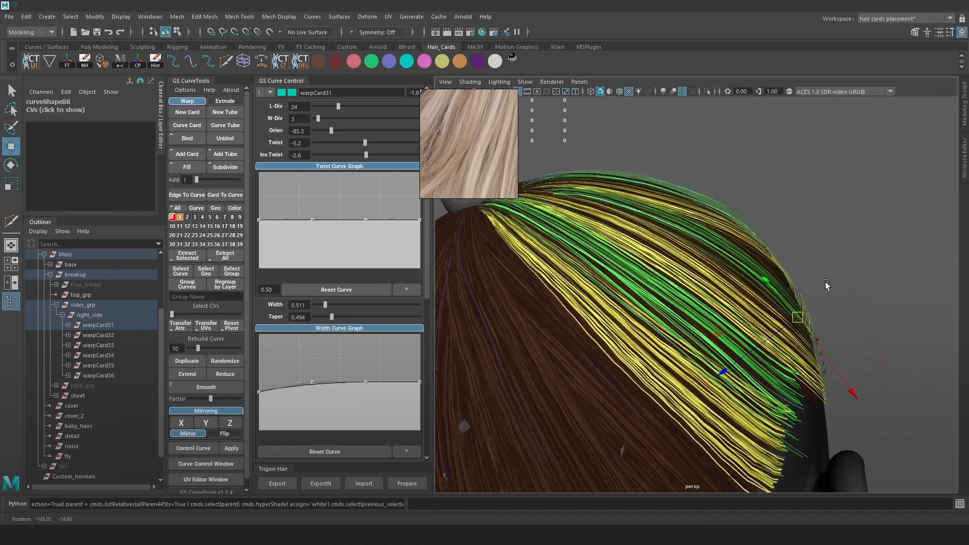
pyautogui.press('4')
pyautogui.press('6')
pyautogui.moveTo(685, 240)
pyautogui.mouseDown()
pyautogui.moveTo(732, 234)
pyautogui.moveTo(671, 268)
pyautogui.moveTo(734, 268)
pyautogui.moveTo(761, 207)
pyautogui.moveTo(726, 254)
pyautogui.moveTo(677, 256)
pyautogui.moveTo(653, 231)
pyautogui.moveTo(620, 258)
pyautogui.mouseUp()
# Step: Select the curve of the upper yellow card, warpCard35, and set its twist to -8.7
pyautogui.press('4')
pyautogui.click(698, 247)
pyautogui.press('6')
pyautogui.moveTo(367, 145); pyautogui.dragTo(364, 147)
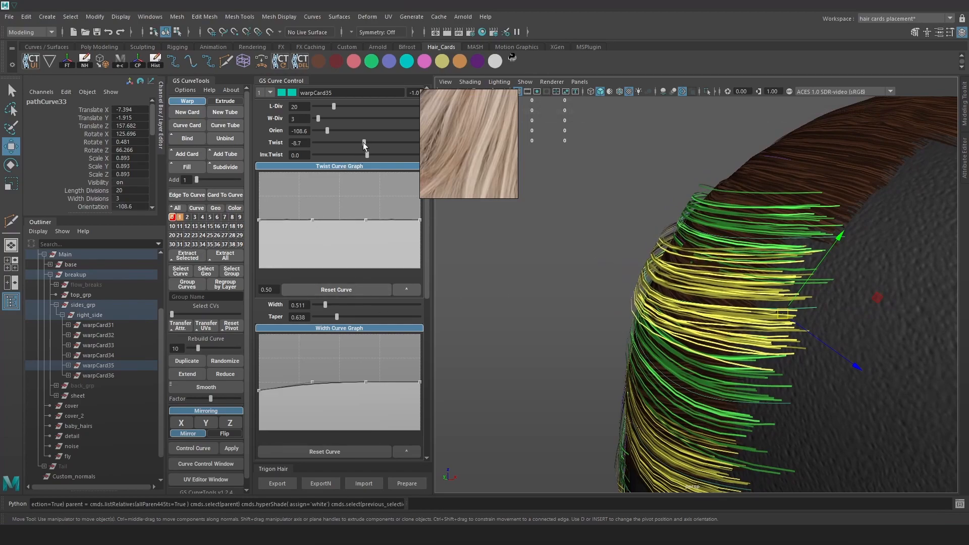
# Step: Reposition the control vertex of warpCard35's curve near the ponytail ball
pyautogui.click(655, 201)
pyautogui.moveTo(670, 280); pyautogui.dragTo(674, 249)
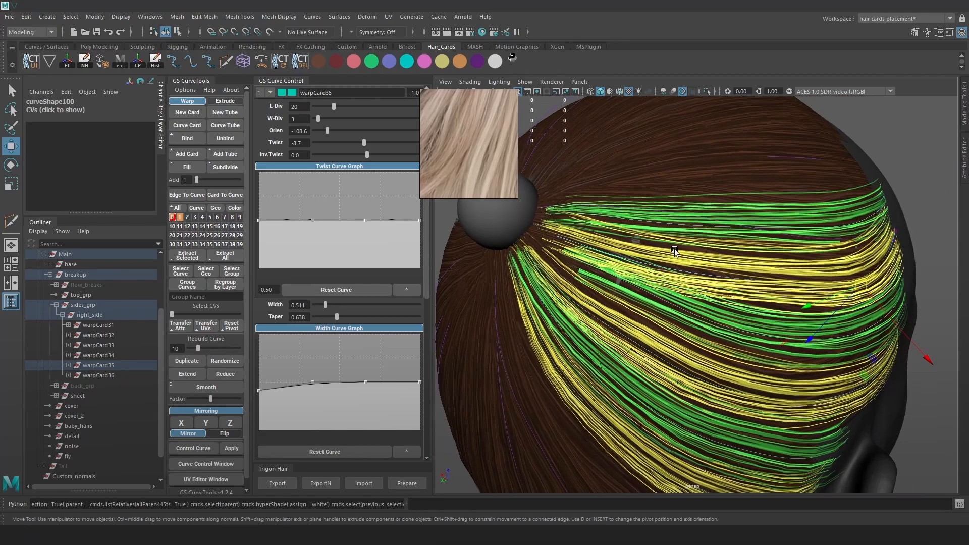
pyautogui.press('4')
pyautogui.moveTo(622, 261); pyautogui.dragTo(622, 255)
# Step: Reduce warpCard35's taper and lower the end point of its width curve
pyautogui.moveTo(337, 317); pyautogui.dragTo(324, 323)
pyautogui.moveTo(412, 384); pyautogui.dragTo(421, 393)
pyautogui.keyDown('alt'); pyautogui.moveTo(831, 313); pyautogui.dragTo(740, 285); pyautogui.keyUp('alt')
# Step: Try shifting the curve of an upper right-side card and undo the move
pyautogui.press('4')
pyautogui.click(743, 276)
pyautogui.press('6')
pyautogui.moveTo(838, 363); pyautogui.dragTo(827, 348)
pyautogui.hotkey('ctrl', 'z')
# Step: Select the curve of the uppermost green card, warpCard36, instead of its geometry
pyautogui.click(701, 288)
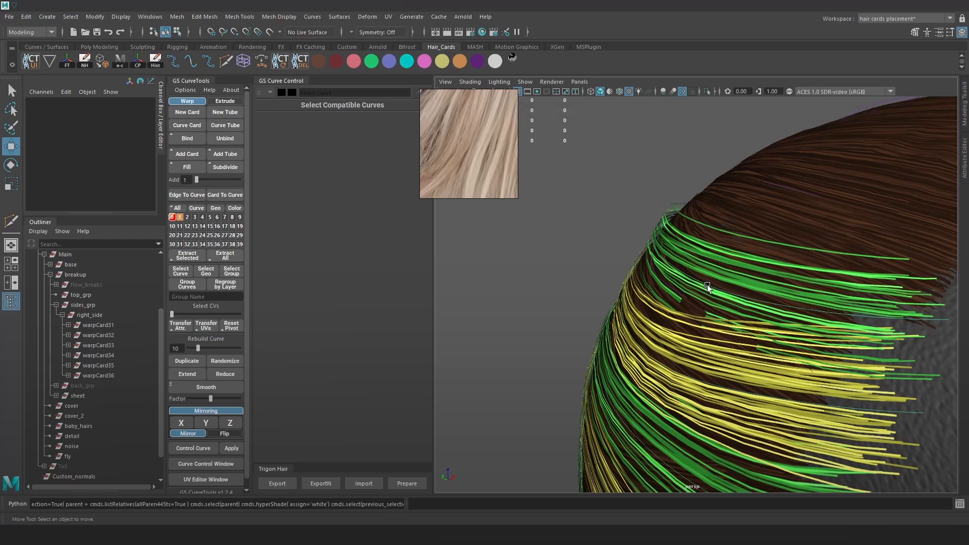
pyautogui.press('4')
pyautogui.click(707, 284)
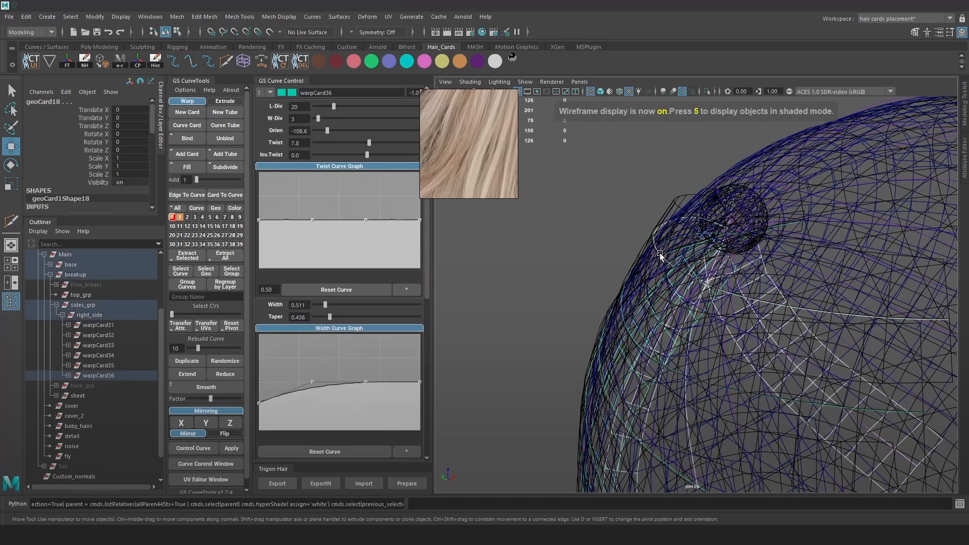
pyautogui.click(660, 254)
pyautogui.press('5')
pyautogui.moveTo(847, 233); pyautogui.dragTo(848, 231)
pyautogui.press('4')
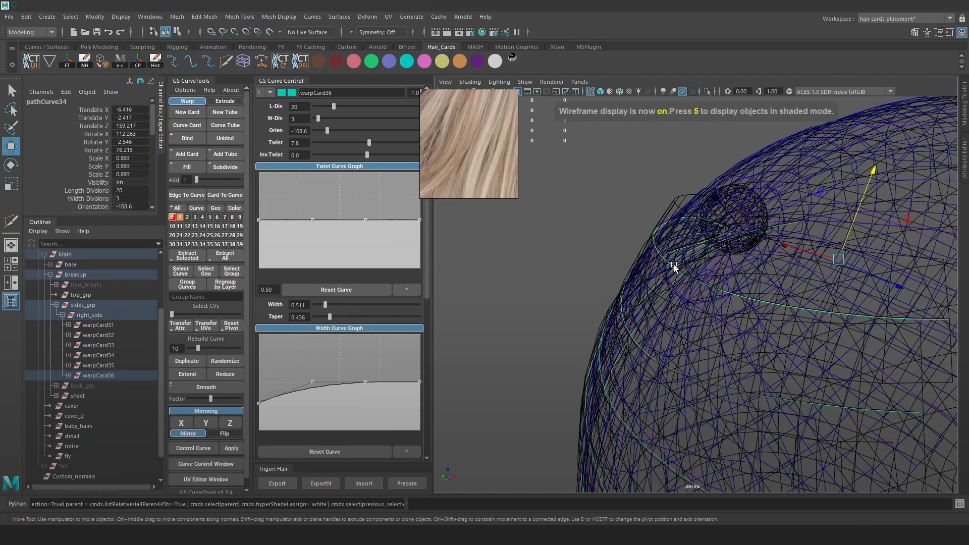
pyautogui.click(598, 197)
pyautogui.scroll(-2, 819, 316)
pyautogui.click(820, 314)
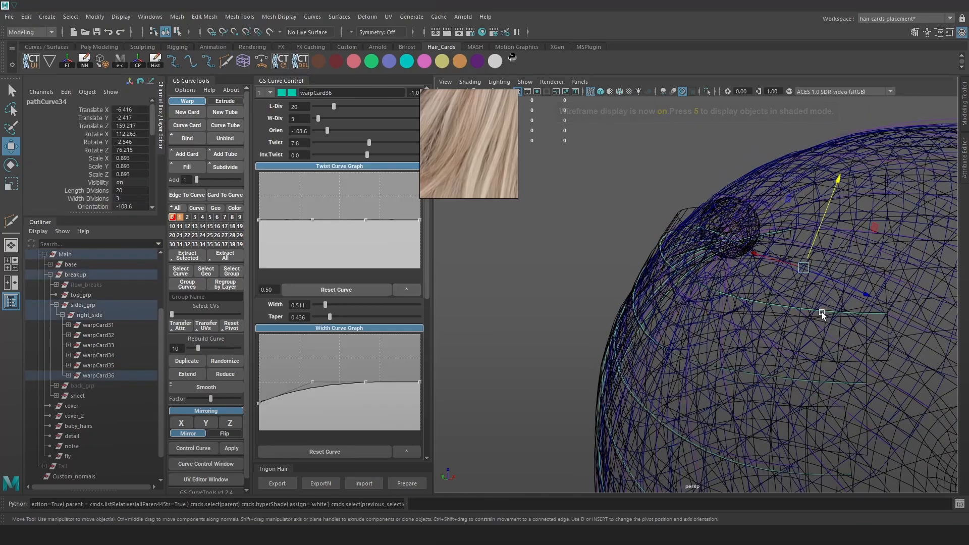
# Step: Toggle geometry editing off for curve layer 0 and clear the selection
pyautogui.scroll(2, 701, 268)
pyautogui.rightClick(175, 219)
pyautogui.moveTo(186, 207); pyautogui.dragTo(188, 210, button='right')
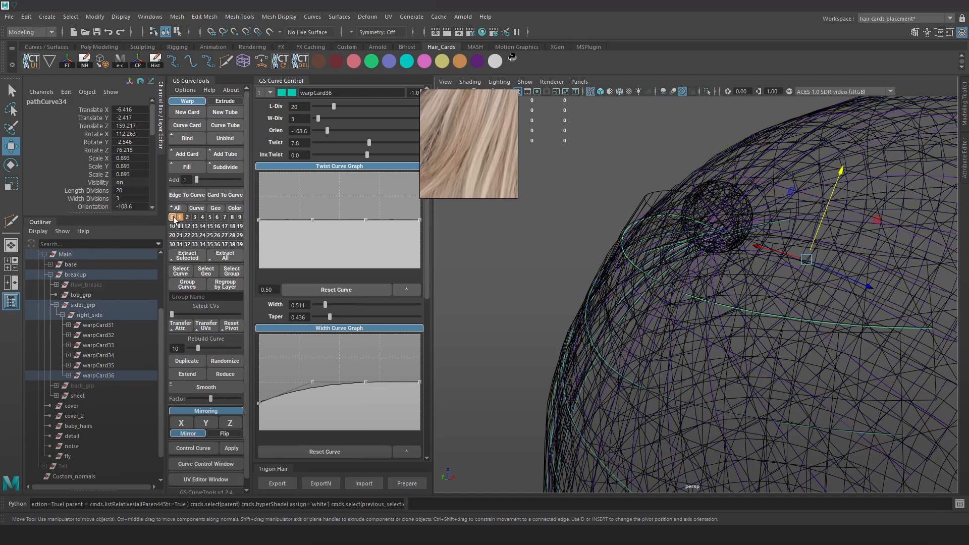
pyautogui.rightClick(174, 219)
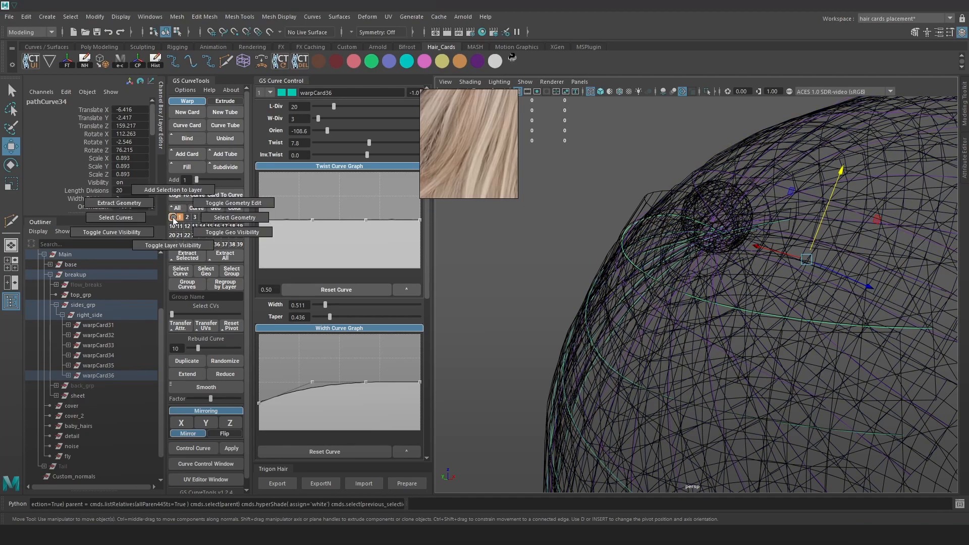
pyautogui.moveTo(153, 226)
pyautogui.mouseDown(button='right')
pyautogui.moveTo(170, 231)
pyautogui.moveTo(156, 238)
pyautogui.moveTo(173, 218)
pyautogui.moveTo(135, 230)
pyautogui.mouseUp(button='right')
pyautogui.scroll(-5, 610, 208)
pyautogui.keyDown('alt'); pyautogui.moveTo(612, 252); pyautogui.dragTo(755, 266); pyautogui.keyUp('alt')
pyautogui.press('5')
pyautogui.press('6')
pyautogui.keyDown('alt'); pyautogui.moveTo(792, 301); pyautogui.dragTo(767, 296); pyautogui.keyUp('alt')
pyautogui.click(768, 269)
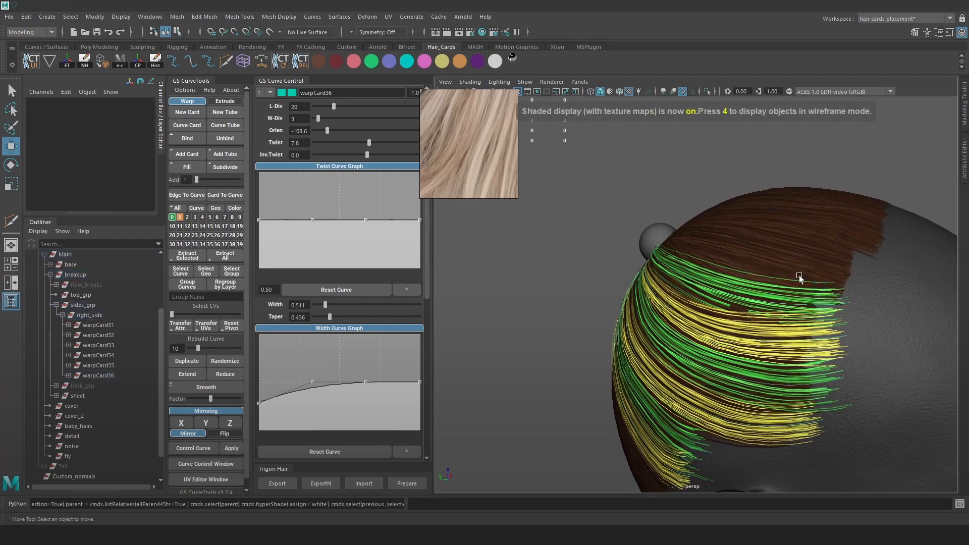
# Step: Select warpCard36's curve again and set its orientation to -93.9
pyautogui.press('4')
pyautogui.click(728, 293)
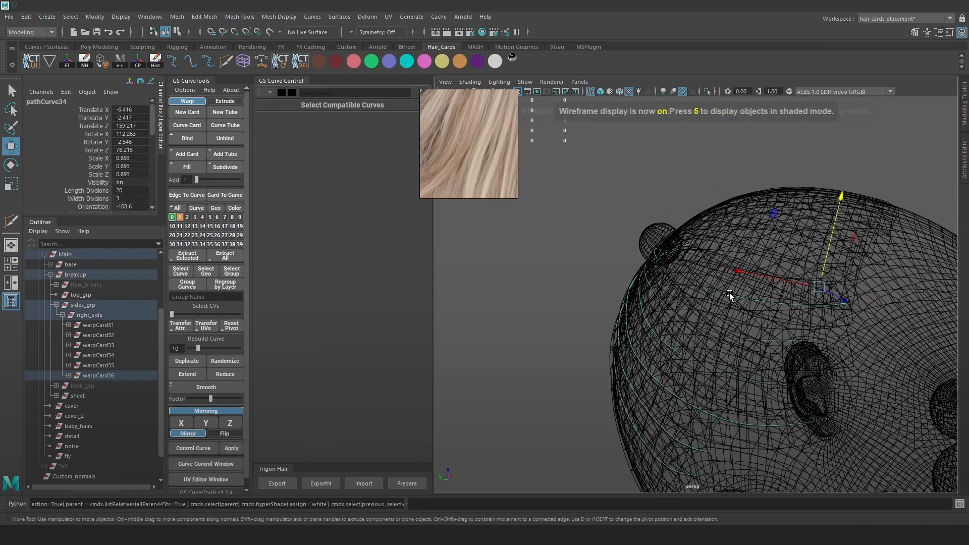
pyautogui.moveTo(821, 279)
pyautogui.keyDown('alt'); pyautogui.mouseDown()
pyautogui.moveTo(779, 261)
pyautogui.moveTo(743, 270)
pyautogui.mouseUp(); pyautogui.keyUp('alt')
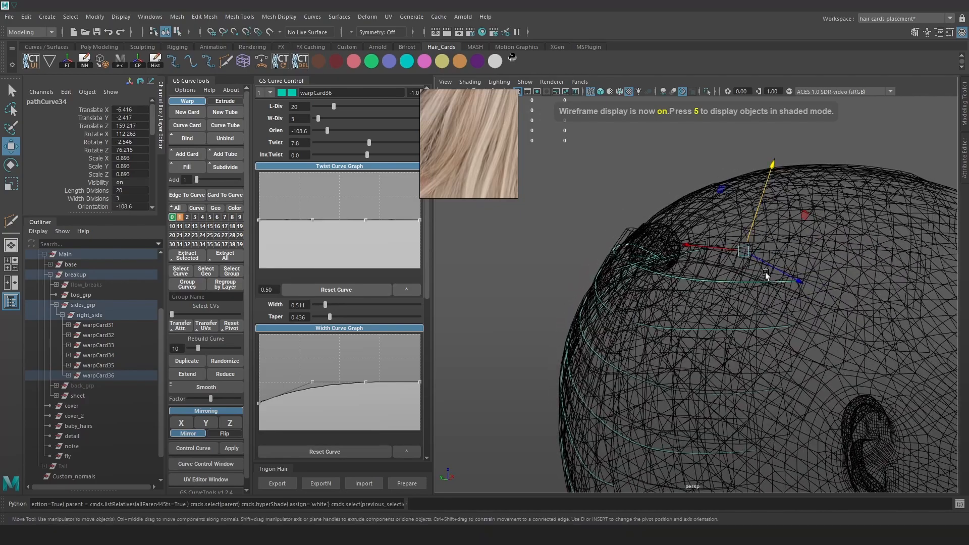
pyautogui.press('5')
pyautogui.press('6')
pyautogui.keyDown('alt'); pyautogui.moveTo(654, 223); pyautogui.dragTo(641, 221); pyautogui.keyUp('alt')
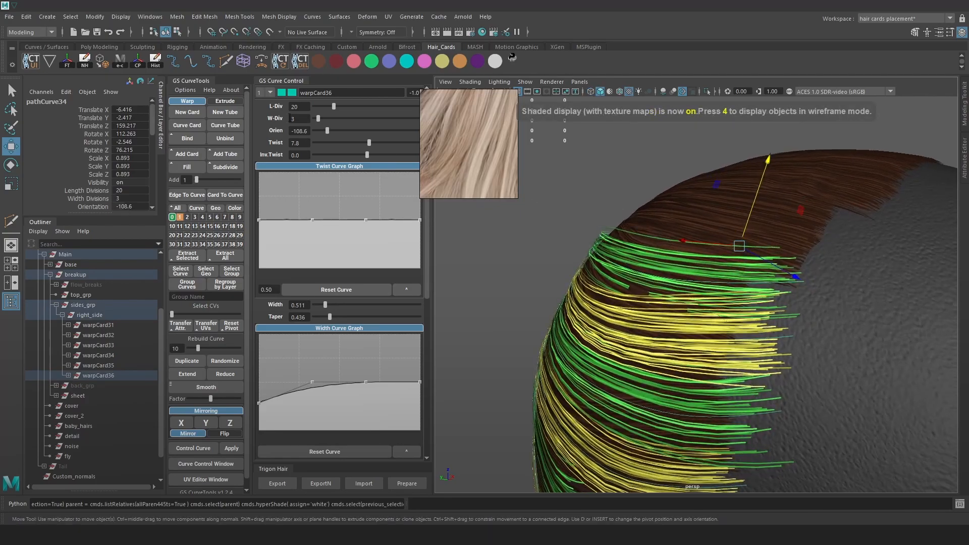
pyautogui.moveTo(324, 131); pyautogui.dragTo(329, 129)
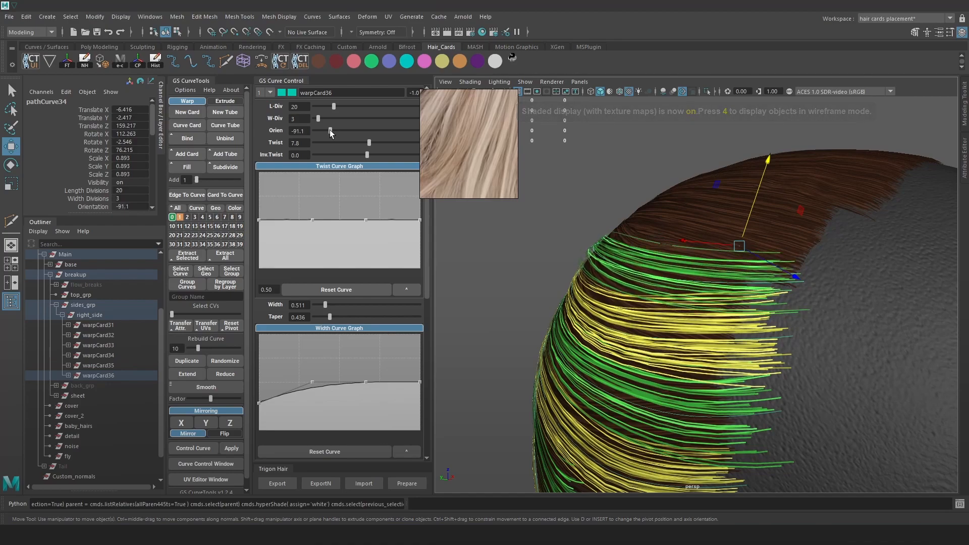
pyautogui.keyDown('alt'); pyautogui.moveTo(690, 240); pyautogui.dragTo(782, 252); pyautogui.keyUp('alt')
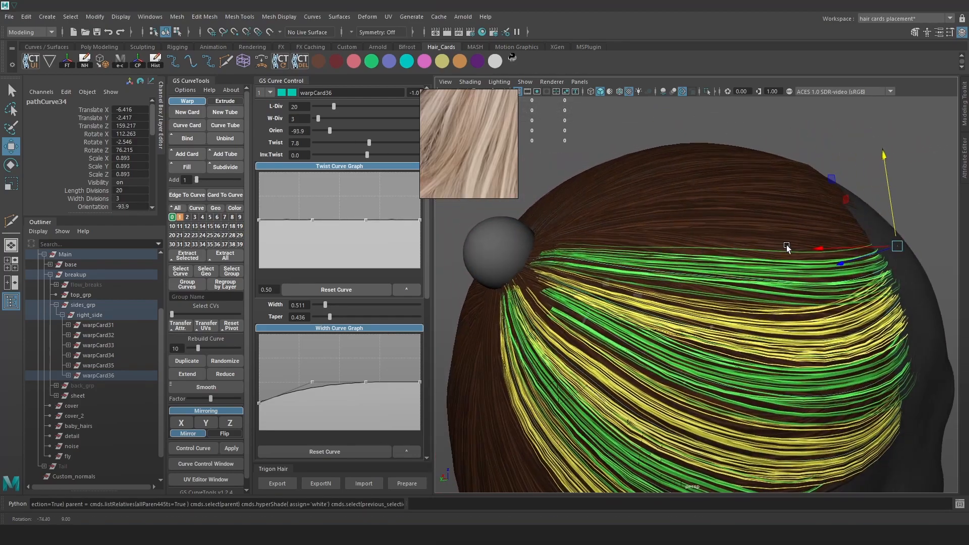
# Step: Select warpCard31's curve and reposition its root control vertices against the edge of the ponytail ball
pyautogui.scroll(5, 744, 264)
pyautogui.press('4')
pyautogui.click(731, 325)
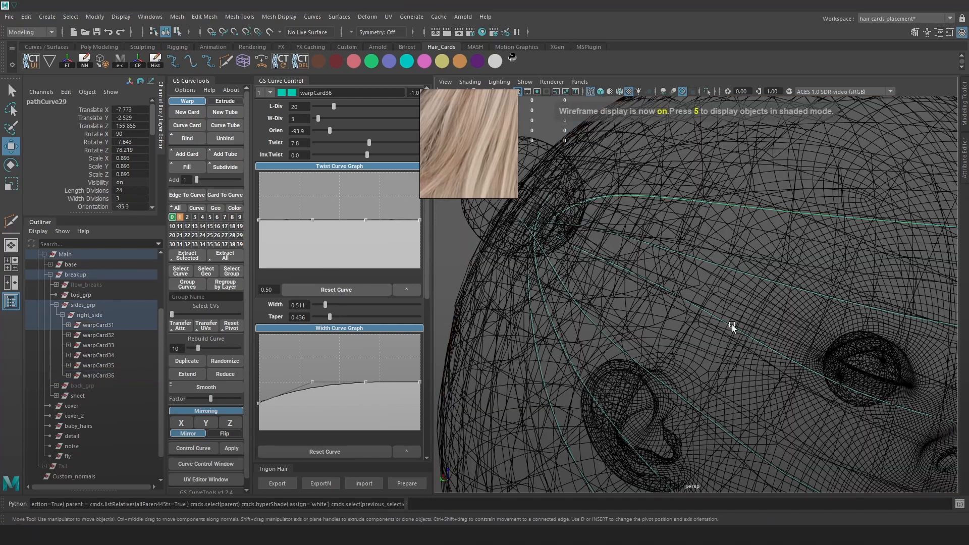
pyautogui.press('5')
pyautogui.press('6')
pyautogui.keyDown('alt'); pyautogui.moveTo(648, 271); pyautogui.dragTo(550, 253); pyautogui.keyUp('alt')
pyautogui.click(488, 230)
pyautogui.press('4')
pyautogui.click(688, 287)
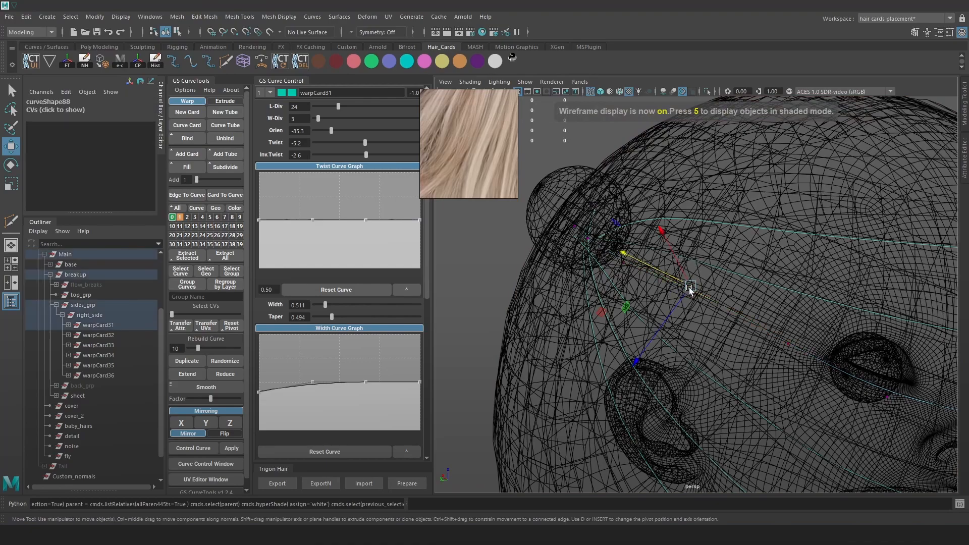
pyautogui.press('6')
pyautogui.moveTo(679, 270)
pyautogui.mouseDown()
pyautogui.moveTo(597, 235)
pyautogui.moveTo(592, 273)
pyautogui.moveTo(617, 280)
pyautogui.mouseUp()
pyautogui.press('4')
pyautogui.press('6')
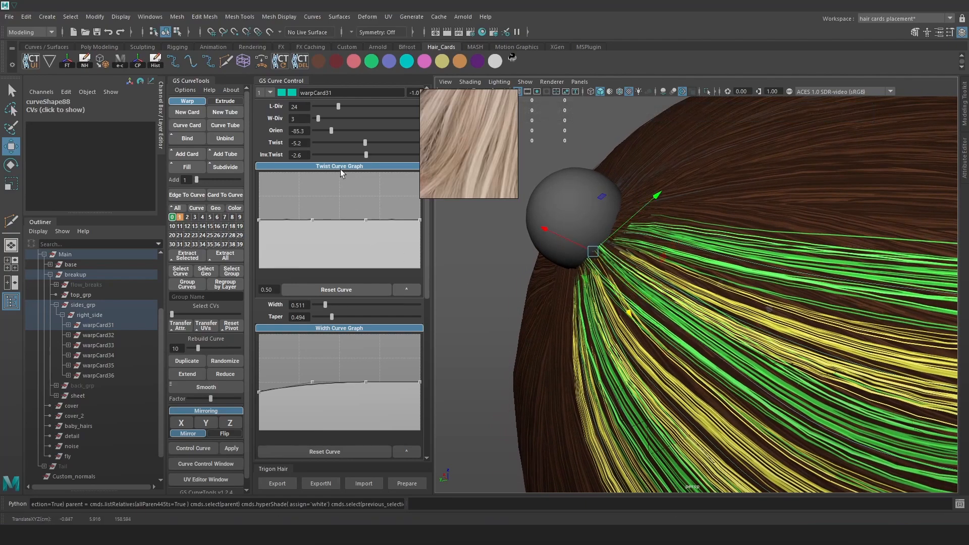
# Step: Narrow warpCard31's root by lowering the end point of its width curve, leaving the taper as it was
pyautogui.moveTo(333, 320); pyautogui.dragTo(329, 319)
pyautogui.hotkey('ctrl', 'z')
pyautogui.moveTo(420, 382); pyautogui.dragTo(420, 393)
# Step: Try moving the last control vertex of warpCard31's curve inside the ponytail ball and undo the move
pyautogui.keyDown('alt'); pyautogui.moveTo(687, 297); pyautogui.dragTo(670, 310); pyautogui.keyUp('alt')
pyautogui.press('4')
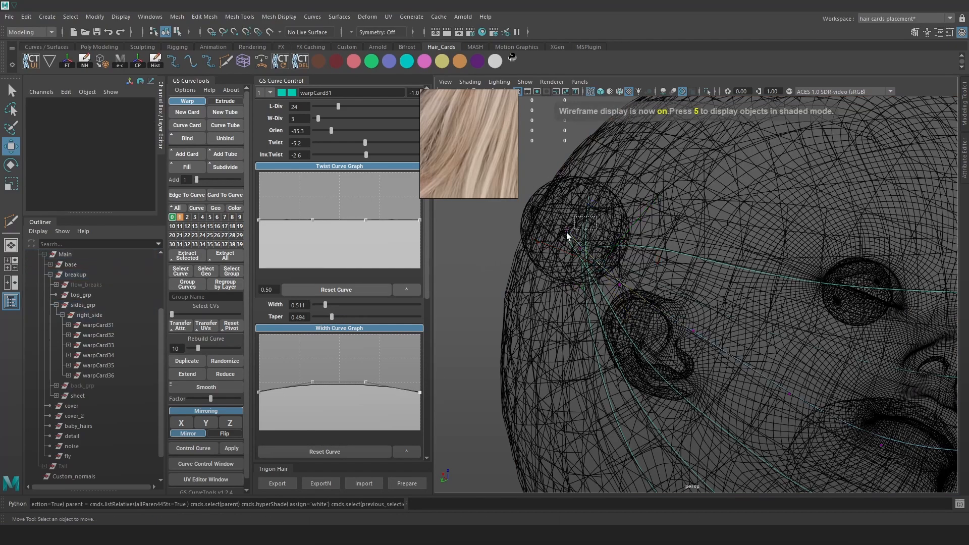
pyautogui.click(573, 230)
pyautogui.press('6')
pyautogui.moveTo(574, 234); pyautogui.dragTo(584, 235)
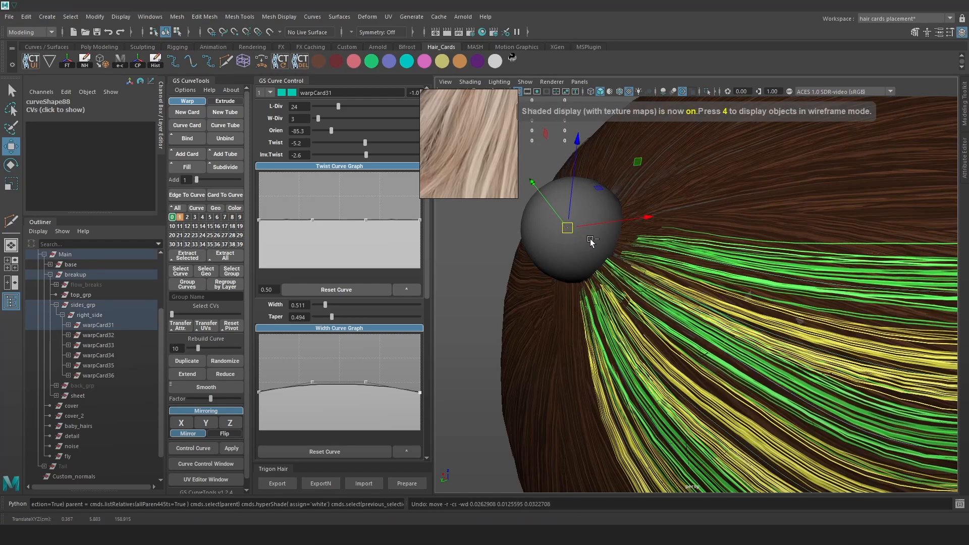
pyautogui.hotkey('ctrl', 'z')
# Step: Switch to Marmoset Toolbag and inspect the rendered hair from the side, with the reference image moved clear of it
pyautogui.scroll(-4, 619, 196)
pyautogui.keyDown('alt'); pyautogui.moveTo(619, 196); pyautogui.dragTo(616, 257); pyautogui.keyUp('alt')
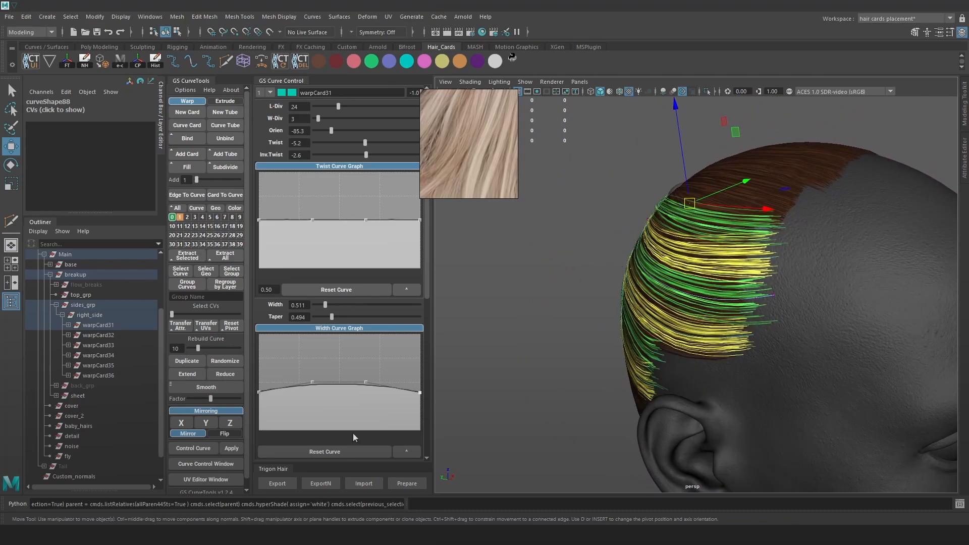
pyautogui.click(323, 534)
pyautogui.moveTo(643, 303)
pyautogui.keyDown('alt'); pyautogui.mouseDown()
pyautogui.moveTo(680, 302)
pyautogui.moveTo(630, 290)
pyautogui.mouseUp(); pyautogui.keyUp('alt')
pyautogui.moveTo(454, 167); pyautogui.dragTo(693, 142)
pyautogui.rightClick(482, 231)
pyautogui.click(373, 186)
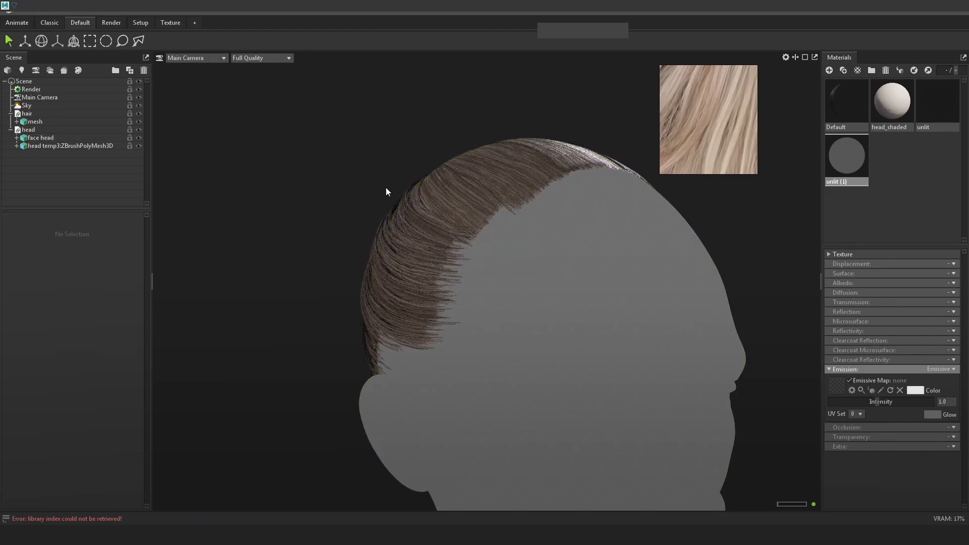
pyautogui.keyDown('alt'); pyautogui.moveTo(373, 187); pyautogui.dragTo(500, 243, button='right'); pyautogui.keyUp('alt')
pyautogui.keyDown('alt'); pyautogui.moveTo(501, 243); pyautogui.dragTo(550, 261, button='middle'); pyautogui.keyUp('alt')
pyautogui.keyDown('alt'); pyautogui.moveTo(573, 291); pyautogui.dragTo(496, 316); pyautogui.keyUp('alt')
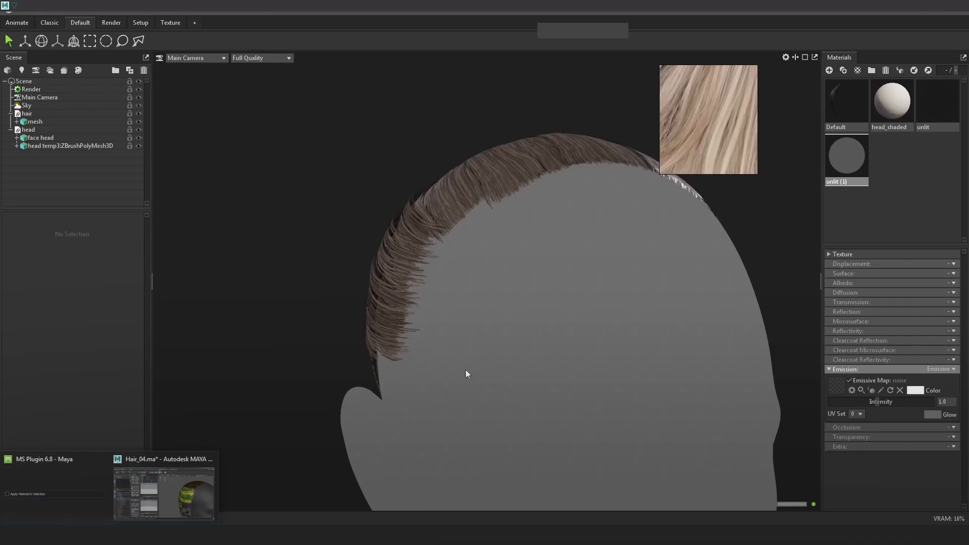
# Step: Check the hair cards briefly in Maya, and return to Marmoset Toolbag to inspect the rendered hair from the back and side
pyautogui.click(531, 306)
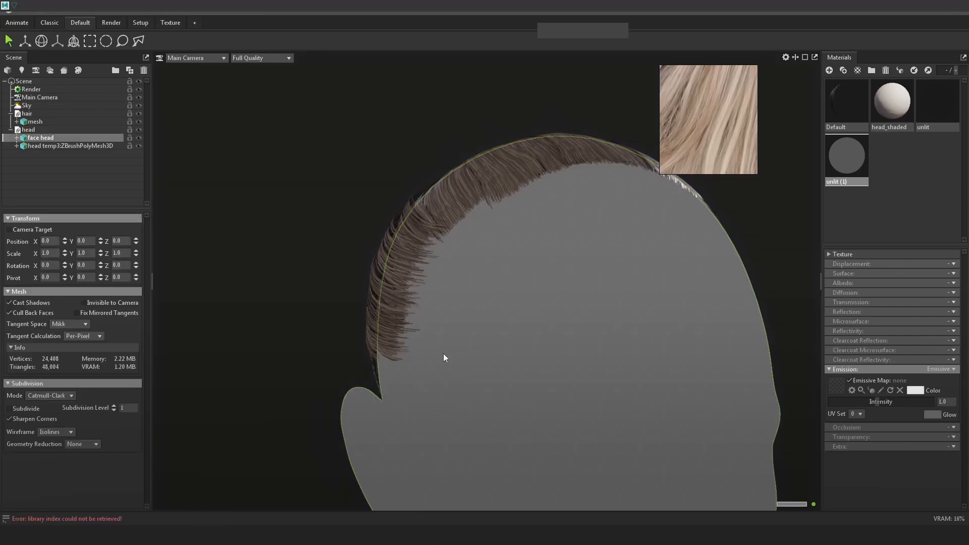
pyautogui.hotkey('alt', 'Tab')
pyautogui.keyDown('alt'); pyautogui.moveTo(510, 317); pyautogui.dragTo(489, 412); pyautogui.keyUp('alt')
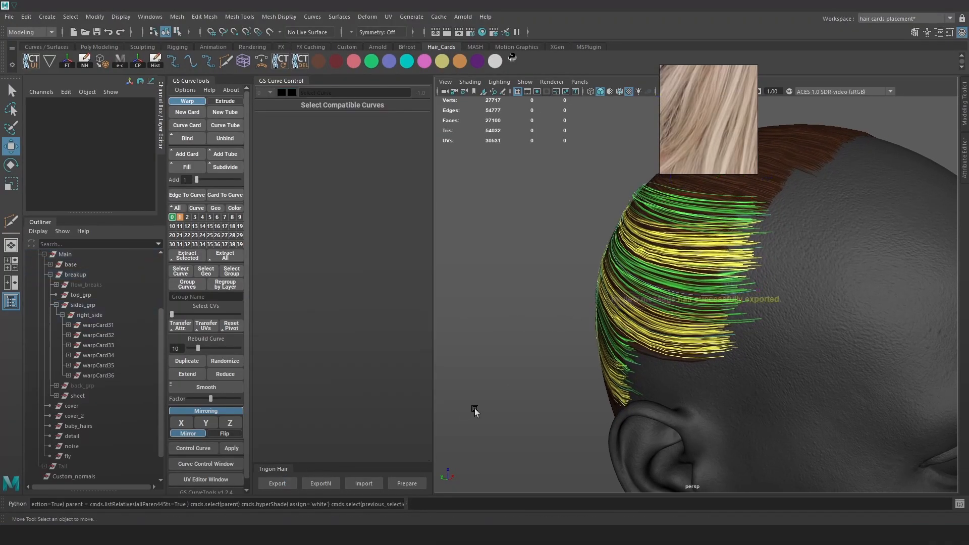
pyautogui.hotkey('alt', 'Tab')
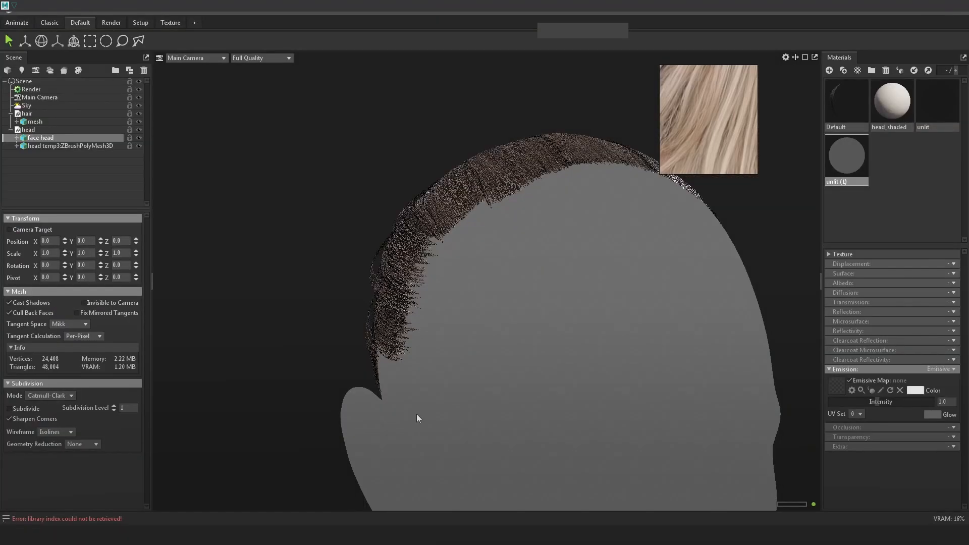
pyautogui.keyDown('alt'); pyautogui.moveTo(424, 290); pyautogui.dragTo(447, 260); pyautogui.keyUp('alt')
pyautogui.keyDown('alt'); pyautogui.moveTo(460, 309); pyautogui.dragTo(568, 341); pyautogui.keyUp('alt')
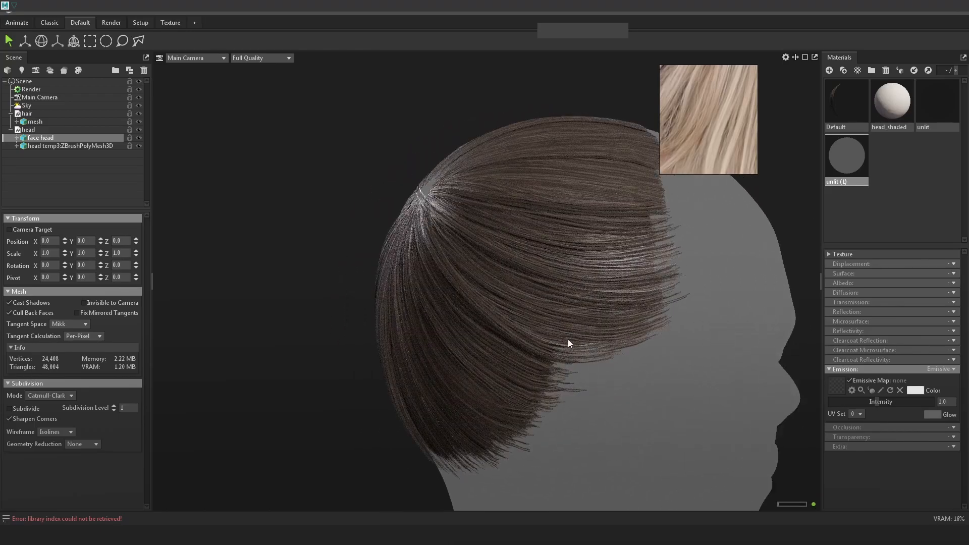
pyautogui.keyDown('alt'); pyautogui.moveTo(538, 249); pyautogui.dragTo(479, 286); pyautogui.keyUp('alt')
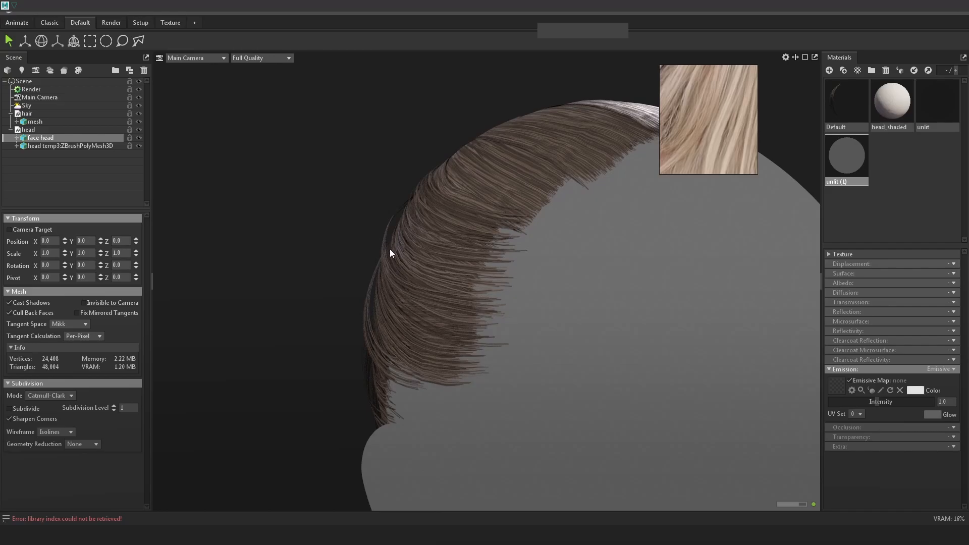
pyautogui.keyDown('alt'); pyautogui.moveTo(440, 298); pyautogui.dragTo(414, 308); pyautogui.keyUp('alt')
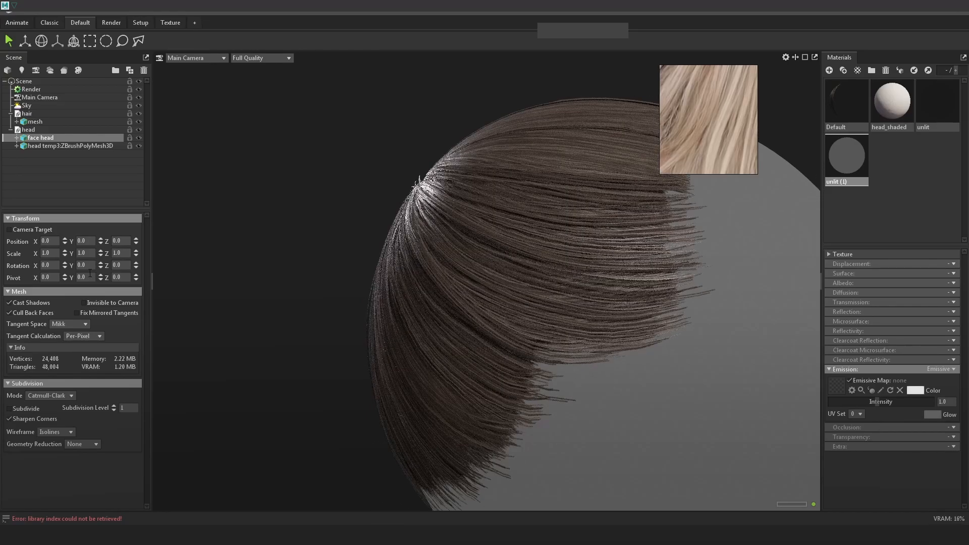
# Step: Turn ray tracing off and back on in the Render settings to compare the hair's shading
pyautogui.click(29, 88)
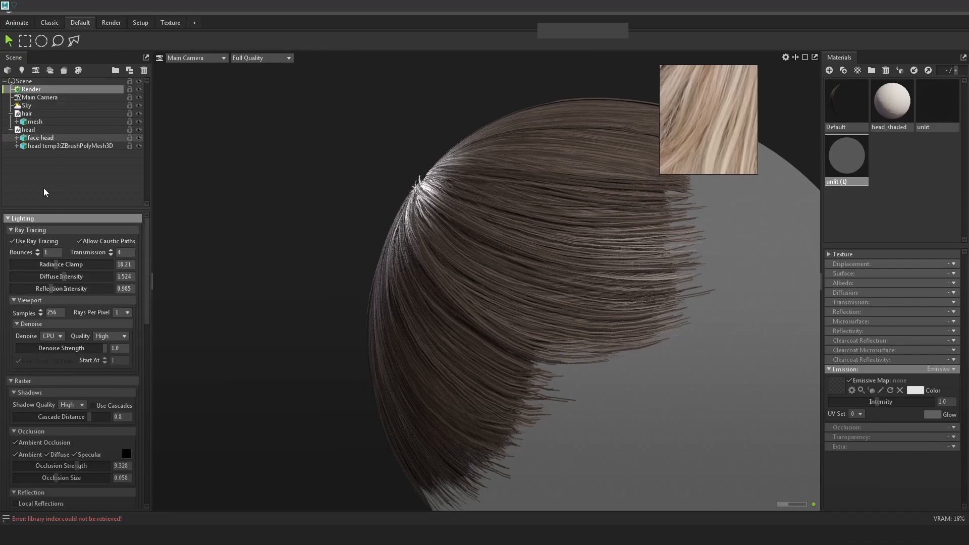
pyautogui.click(24, 241)
pyautogui.click(24, 241)
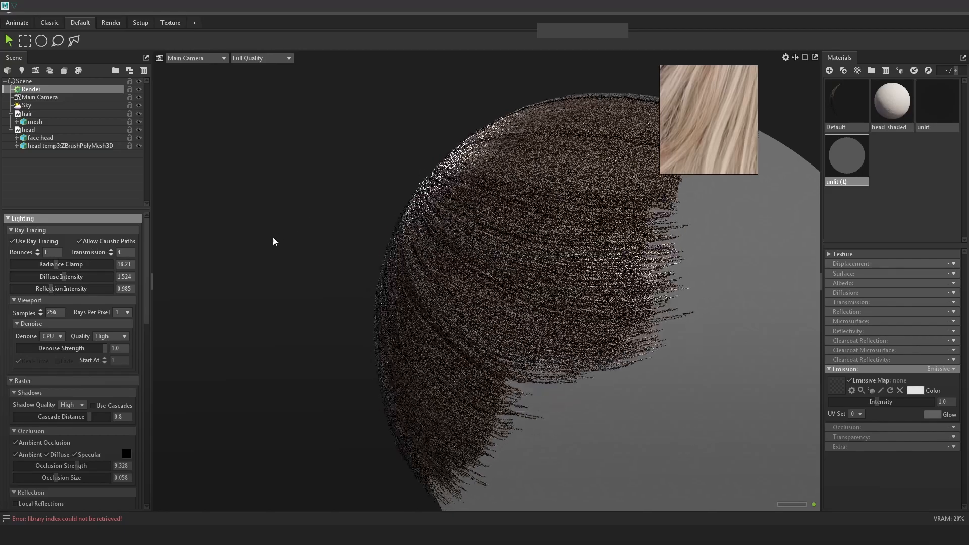
pyautogui.click(282, 235)
# Step: Switch to Unreal Engine and reimport the hair static mesh from its source file
pyautogui.scroll(-3, 464, 273)
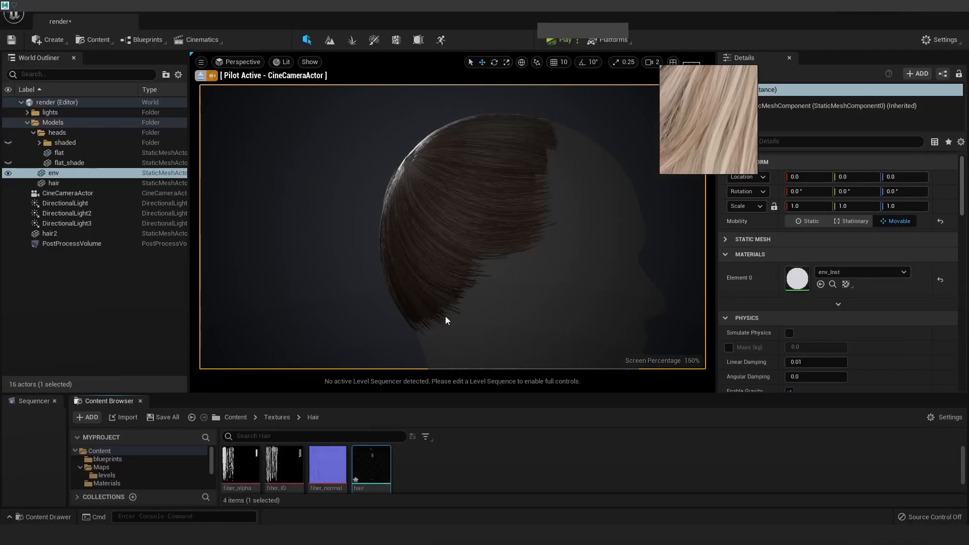
pyautogui.rightClick(383, 489)
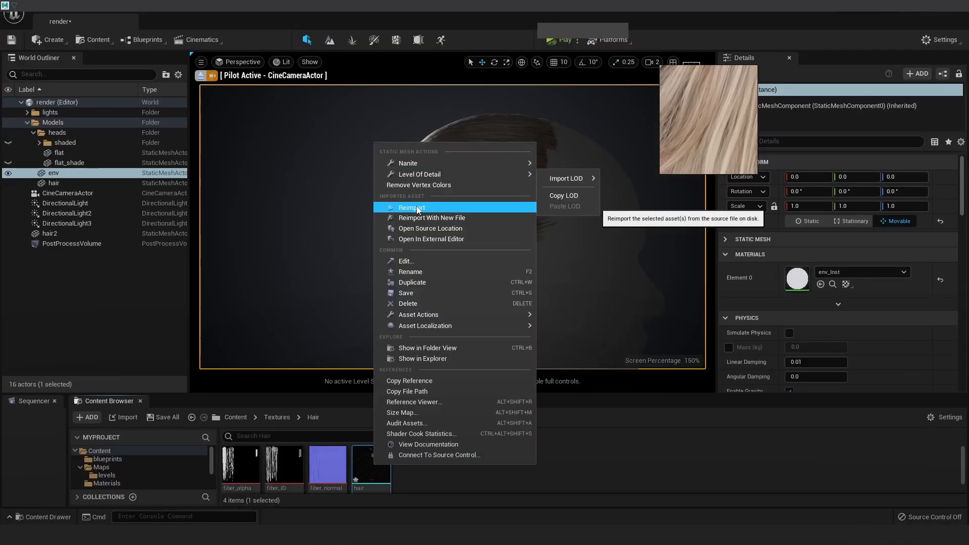
pyautogui.click(416, 205)
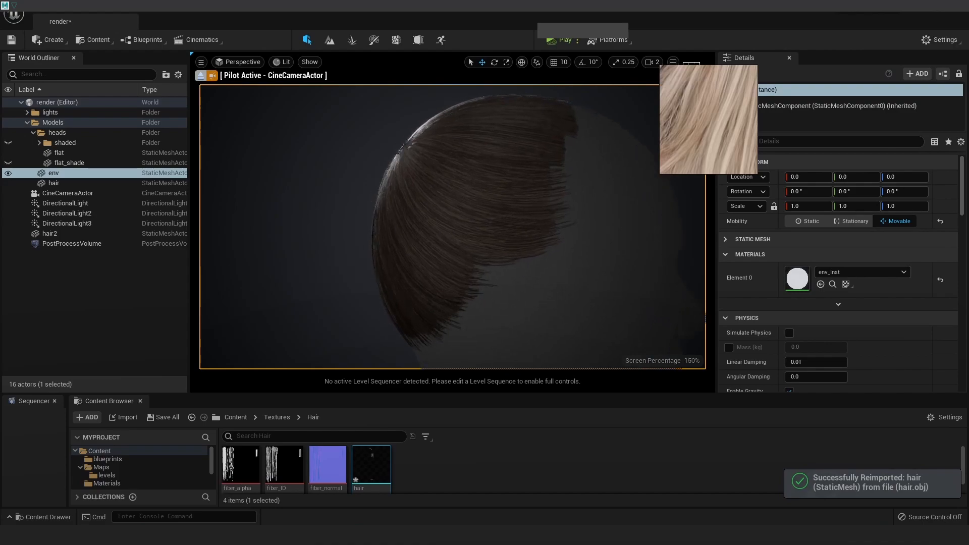
# Step: Examine the reimported hair up close in the Unreal viewport, from the tied-back point to the hairline
pyautogui.keyDown('alt'); pyautogui.moveTo(486, 234); pyautogui.dragTo(542, 282); pyautogui.keyUp('alt')
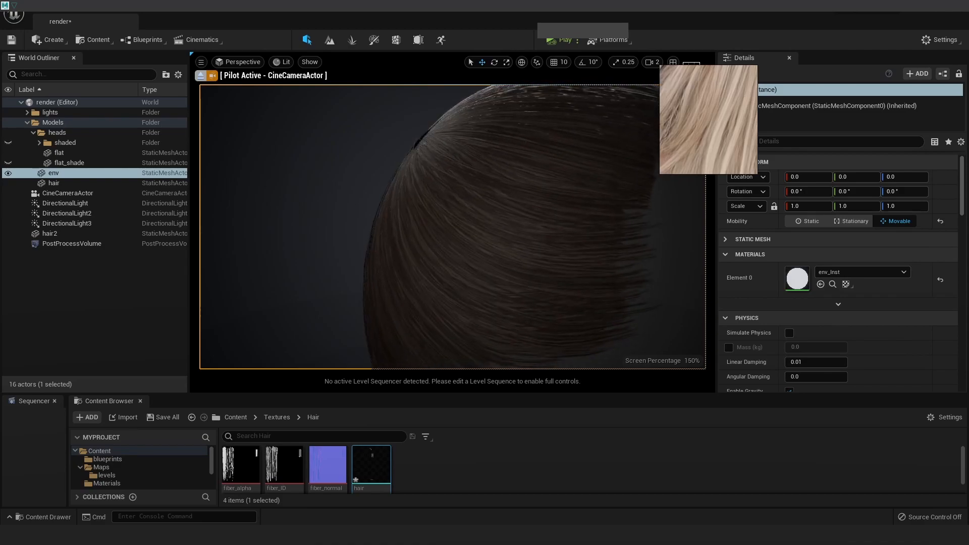
pyautogui.keyDown('alt'); pyautogui.moveTo(564, 227); pyautogui.dragTo(557, 256); pyautogui.keyUp('alt')
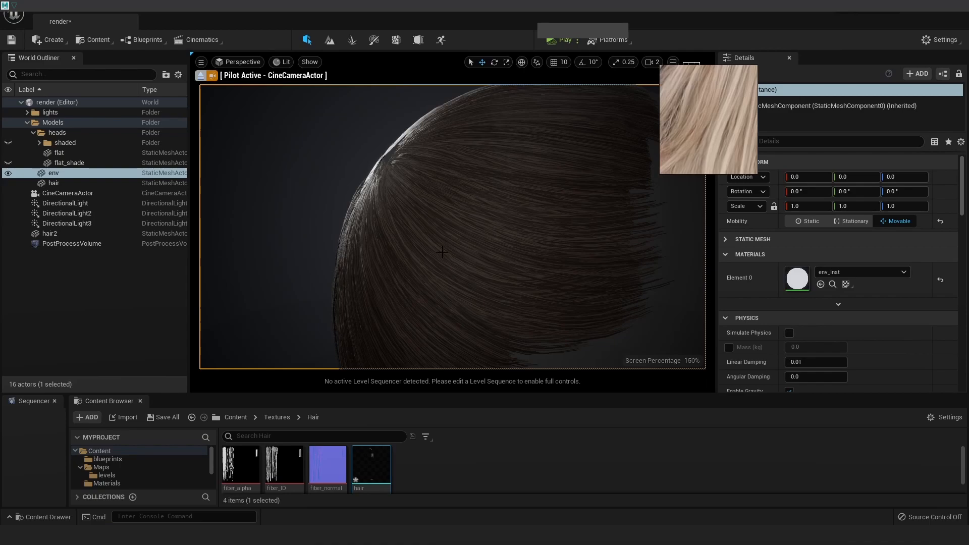
pyautogui.keyDown('alt'); pyautogui.moveTo(567, 256); pyautogui.dragTo(575, 244); pyautogui.keyUp('alt')
pyautogui.keyDown('alt'); pyautogui.moveTo(575, 244); pyautogui.dragTo(607, 294, button='right'); pyautogui.keyUp('alt')
pyautogui.keyDown('alt'); pyautogui.moveTo(607, 294); pyautogui.dragTo(656, 318, button='middle'); pyautogui.keyUp('alt')
pyautogui.keyDown('alt'); pyautogui.moveTo(575, 288); pyautogui.dragTo(599, 255, button='middle'); pyautogui.keyUp('alt')
pyautogui.keyDown('alt'); pyautogui.moveTo(599, 255); pyautogui.dragTo(624, 271, button='right'); pyautogui.keyUp('alt')
pyautogui.keyDown('alt'); pyautogui.moveTo(625, 271); pyautogui.dragTo(520, 307, button='middle'); pyautogui.keyUp('alt')
pyautogui.keyDown('alt'); pyautogui.moveTo(603, 260); pyautogui.dragTo(602, 256); pyautogui.keyUp('alt')
pyautogui.keyDown('alt'); pyautogui.moveTo(635, 241); pyautogui.dragTo(621, 237, button='middle'); pyautogui.keyUp('alt')
# Step: Look through the reference board and frame the close-up photo of dark hair at the temple hairline
pyautogui.scroll(-8, 711, 147)
pyautogui.moveTo(705, 129); pyautogui.dragTo(744, 153, button='middle')
pyautogui.scroll(-7, 720, 149)
pyautogui.scroll(5, 696, 148)
pyautogui.scroll(-6, 704, 164)
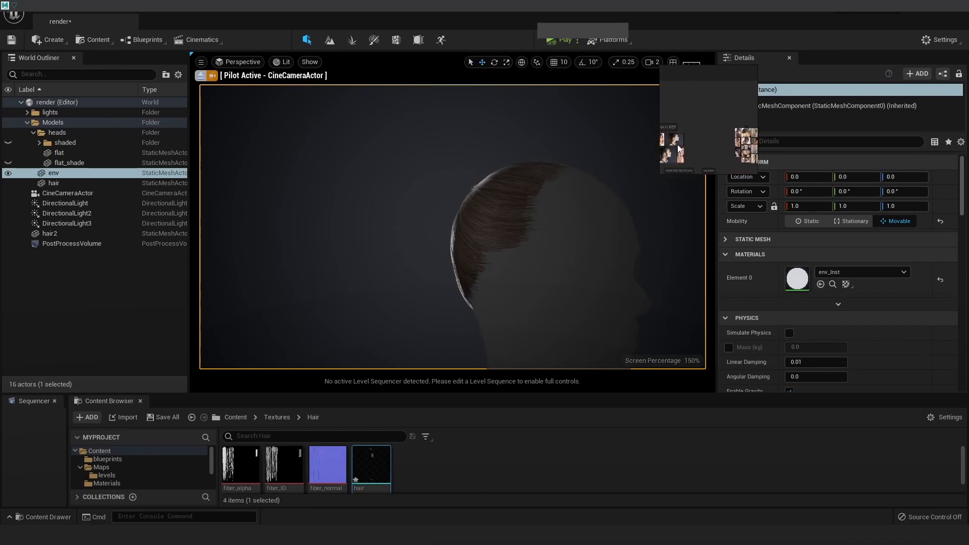
pyautogui.scroll(10, 672, 118)
pyautogui.moveTo(686, 129); pyautogui.dragTo(706, 146, button='middle')
# Step: Compare the hair's side and hairline in the Unreal viewport with the framed temple photo
pyautogui.keyDown('alt'); pyautogui.moveTo(598, 216); pyautogui.dragTo(542, 264); pyautogui.keyUp('alt')
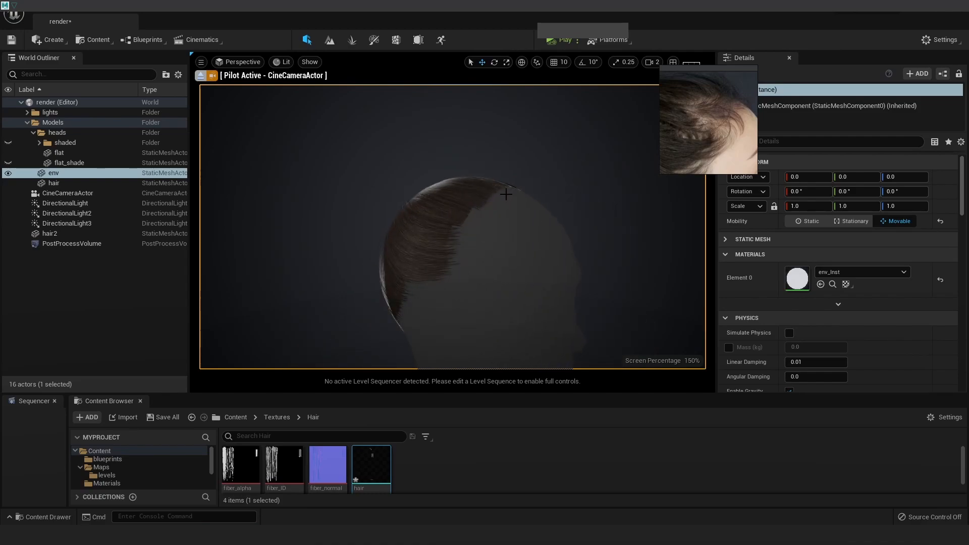
pyautogui.keyDown('alt'); pyautogui.moveTo(480, 209); pyautogui.dragTo(442, 280); pyautogui.keyUp('alt')
pyautogui.keyDown('alt'); pyautogui.moveTo(372, 316); pyautogui.dragTo(385, 302); pyautogui.keyUp('alt')
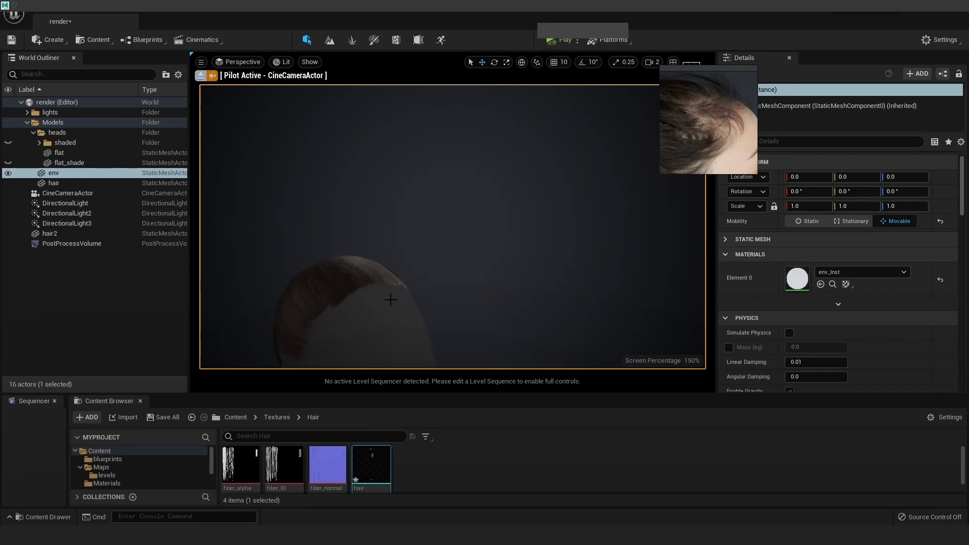
pyautogui.keyDown('alt'); pyautogui.moveTo(501, 257); pyautogui.dragTo(590, 232); pyautogui.keyUp('alt')
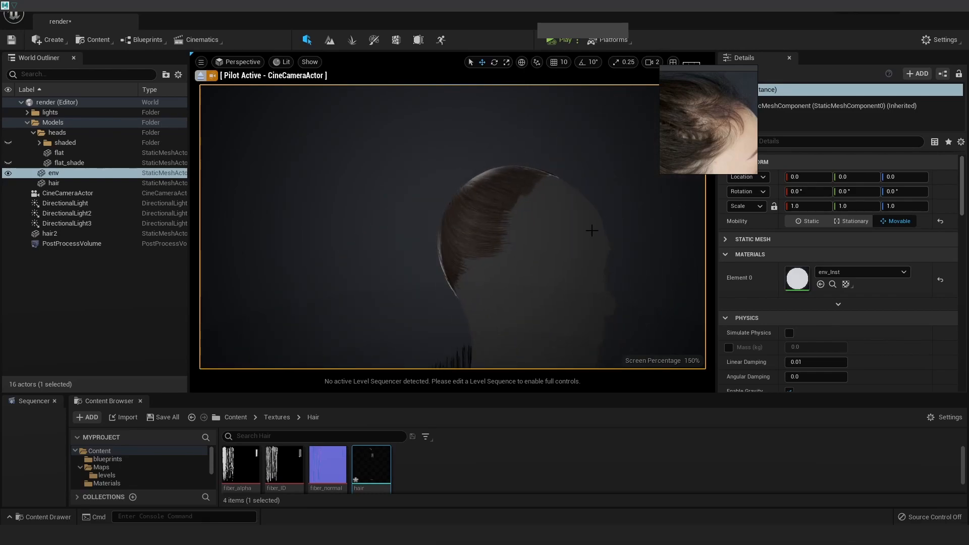
pyautogui.keyDown('alt'); pyautogui.moveTo(590, 232); pyautogui.dragTo(630, 240, button='right'); pyautogui.keyUp('alt')
pyautogui.keyDown('alt'); pyautogui.moveTo(480, 227); pyautogui.dragTo(517, 240); pyautogui.keyUp('alt')
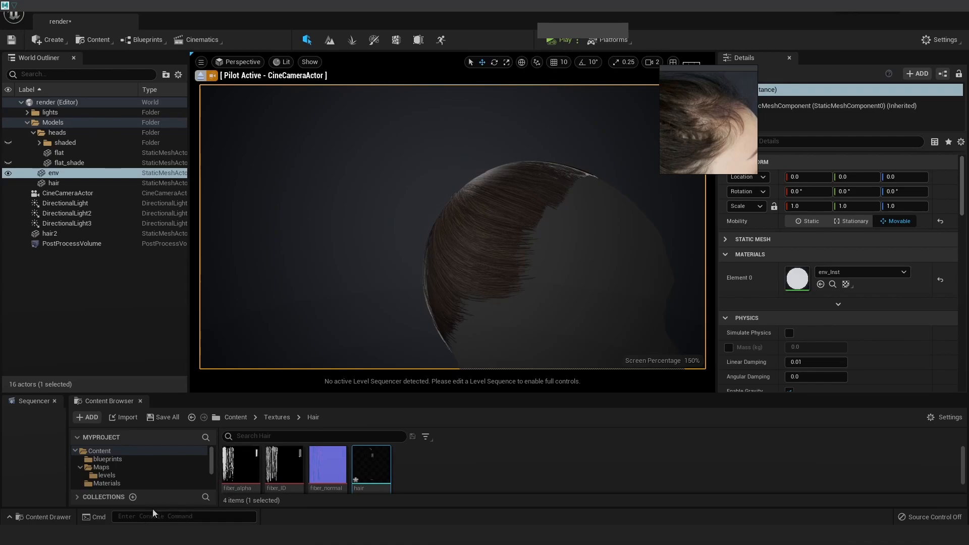
# Step: Switch to Maya and display the right-side hair cards shaded without textures
pyautogui.moveTo(88, 535)
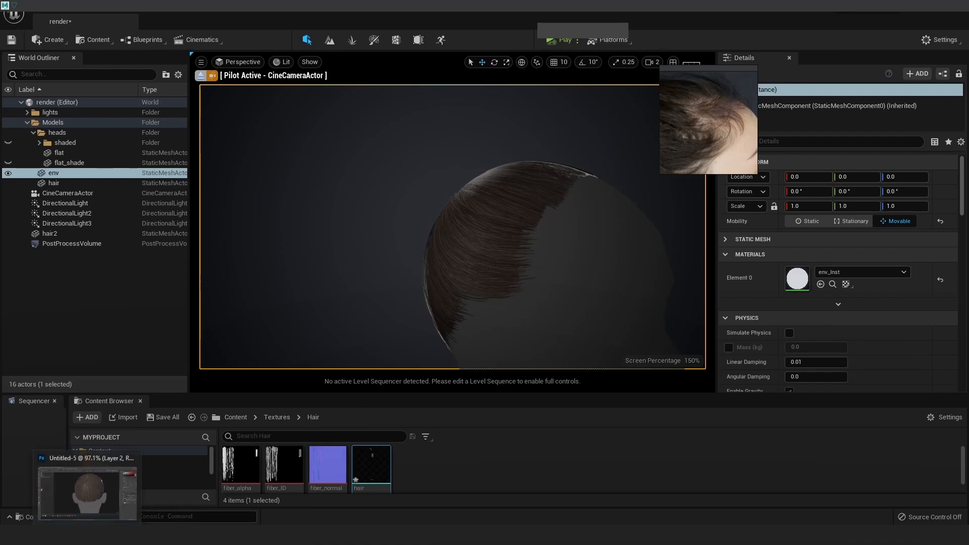
pyautogui.click(131, 502)
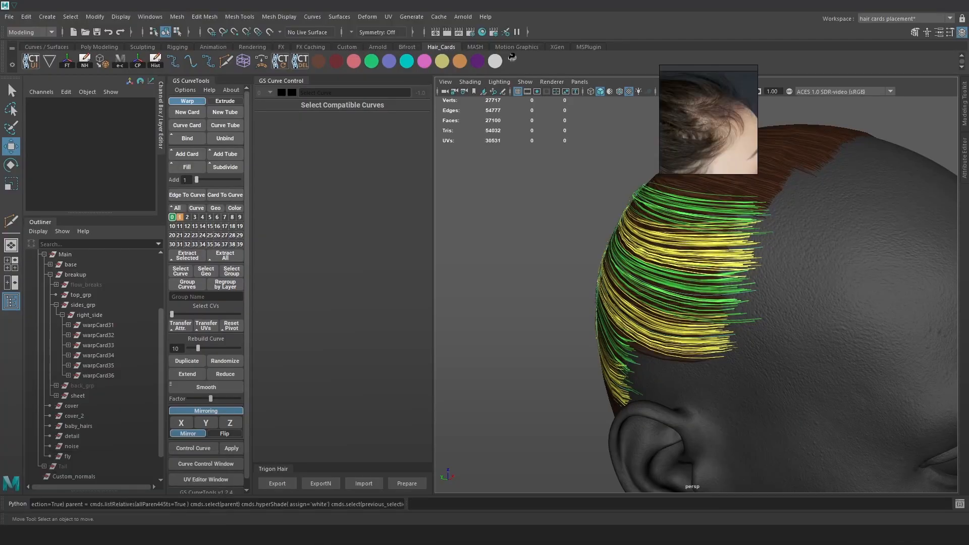
pyautogui.keyDown('alt'); pyautogui.moveTo(708, 254); pyautogui.dragTo(715, 305); pyautogui.keyUp('alt')
pyautogui.press('5')
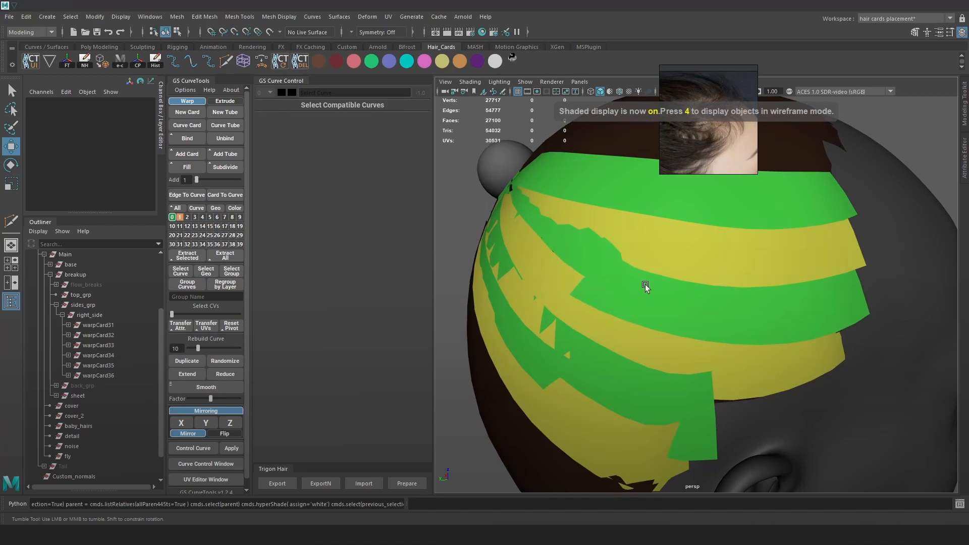
pyautogui.scroll(2, 644, 286)
pyautogui.keyDown('alt'); pyautogui.moveTo(672, 309); pyautogui.dragTo(689, 301); pyautogui.keyUp('alt')
pyautogui.keyDown('alt'); pyautogui.moveTo(689, 302); pyautogui.dragTo(584, 302, button='right'); pyautogui.keyUp('alt')
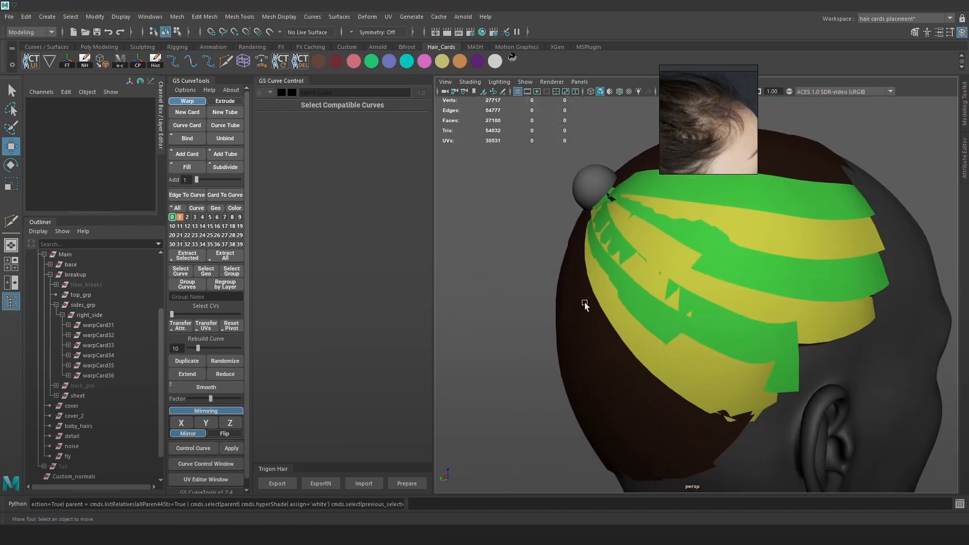
# Step: Turn on wireframe over the shaded cards and move the reference image clear of the viewport
pyautogui.click(620, 92)
pyautogui.moveTo(745, 137); pyautogui.dragTo(396, 214, button='right')
pyautogui.keyDown('alt'); pyautogui.moveTo(580, 233); pyautogui.dragTo(717, 236); pyautogui.keyUp('alt')
pyautogui.keyDown('alt'); pyautogui.moveTo(540, 261); pyautogui.dragTo(749, 267); pyautogui.keyUp('alt')
pyautogui.keyDown('alt'); pyautogui.moveTo(749, 266); pyautogui.dragTo(832, 329, button='right'); pyautogui.keyUp('alt')
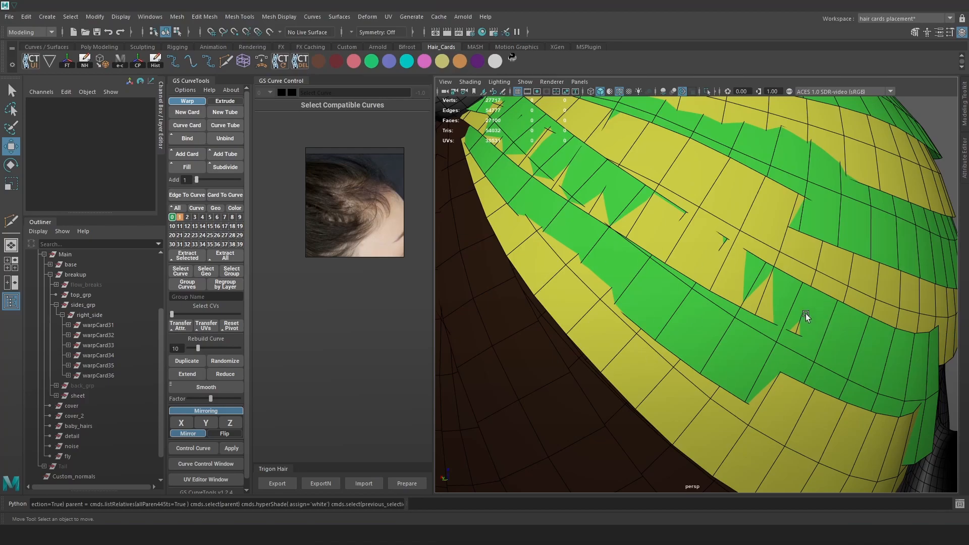
# Step: Alternate between textured and untextured display to examine where the green and yellow side cards intersect
pyautogui.press('6')
pyautogui.moveTo(812, 358)
pyautogui.keyDown('alt'); pyautogui.mouseDown()
pyautogui.moveTo(791, 348)
pyautogui.moveTo(794, 371)
pyautogui.mouseUp(); pyautogui.keyUp('alt')
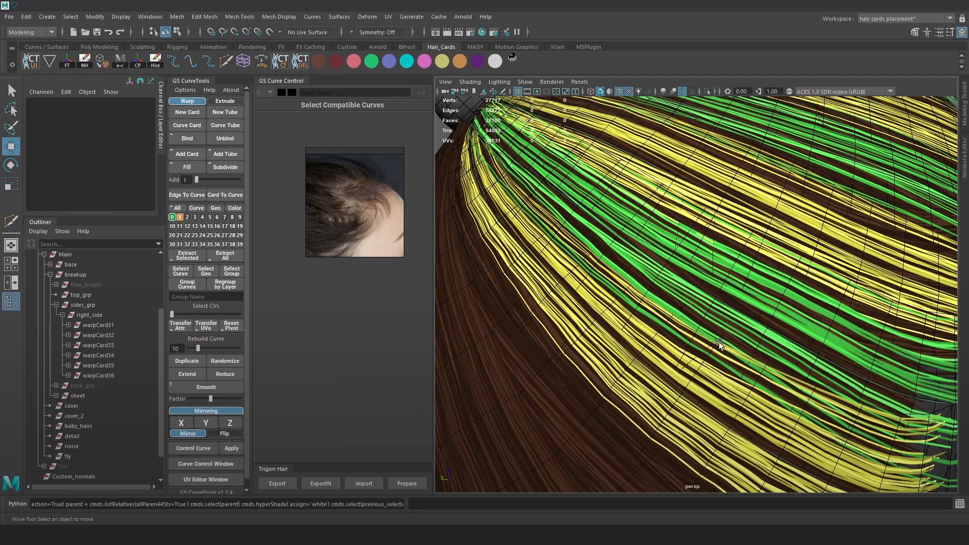
pyautogui.press('5')
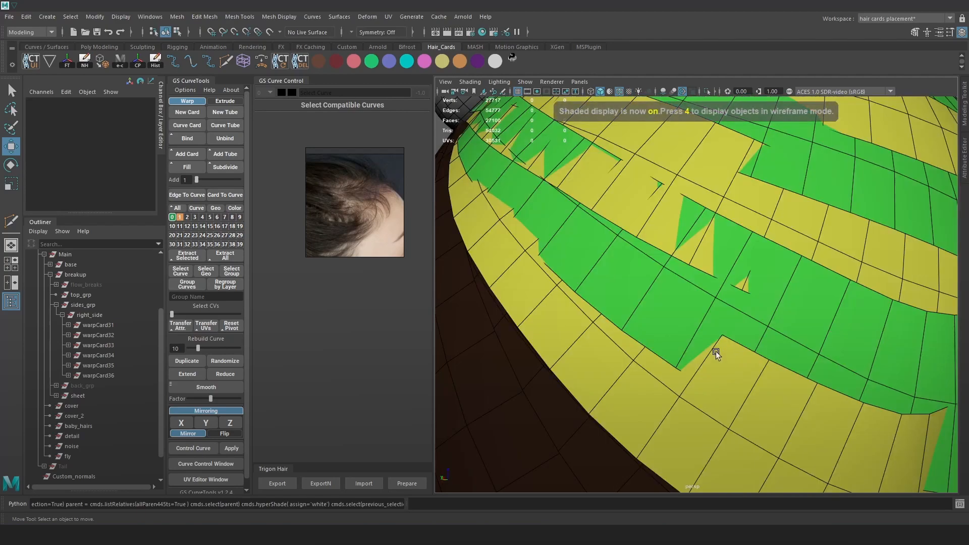
pyautogui.press('7')
pyautogui.press('6')
pyautogui.keyDown('alt'); pyautogui.moveTo(888, 416); pyautogui.dragTo(870, 401); pyautogui.keyUp('alt')
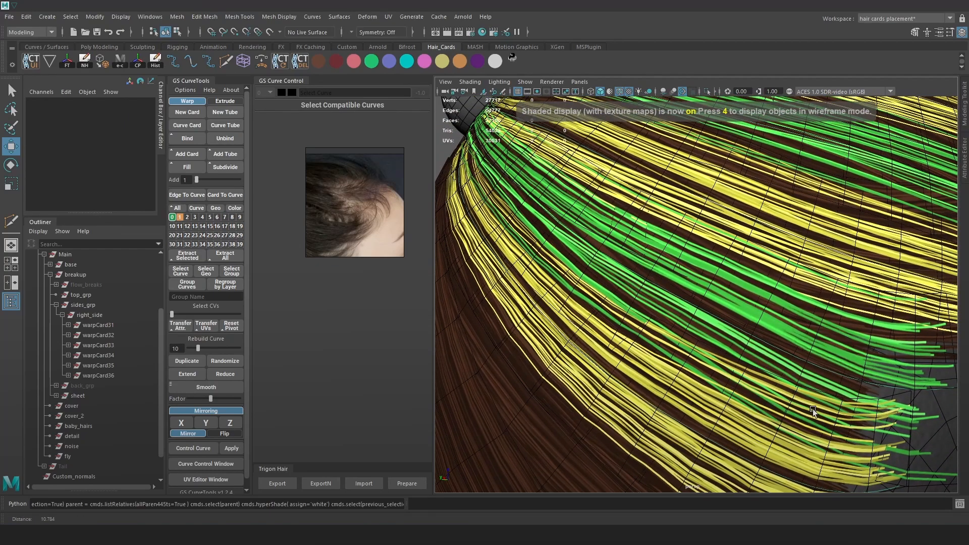
pyautogui.keyDown('alt'); pyautogui.moveTo(814, 411); pyautogui.dragTo(484, 445); pyautogui.keyUp('alt')
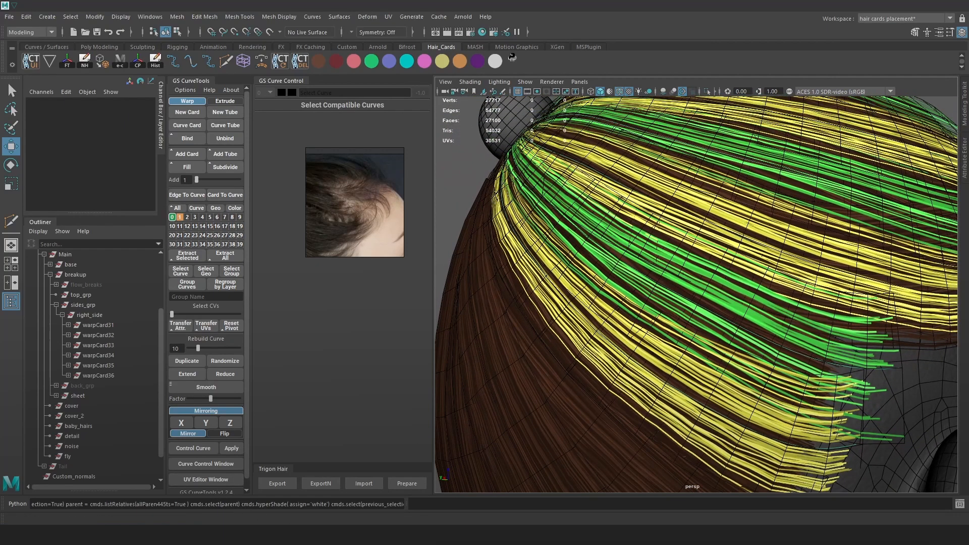
# Step: Switch to Marmoset Toolbag and examine the strands and overlaps of the side hair from close up and farther away
pyautogui.hotkey('alt', 'Tab')
pyautogui.keyDown('alt'); pyautogui.moveTo(525, 364); pyautogui.dragTo(600, 353); pyautogui.keyUp('alt')
pyautogui.keyDown('alt'); pyautogui.moveTo(600, 353); pyautogui.dragTo(638, 407, button='right'); pyautogui.keyUp('alt')
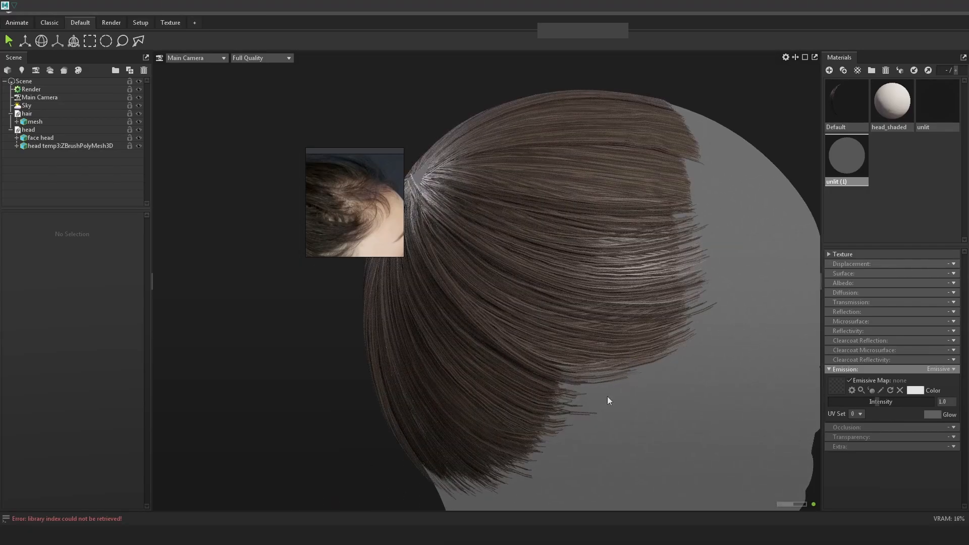
pyautogui.keyDown('alt'); pyautogui.moveTo(607, 395); pyautogui.dragTo(596, 371); pyautogui.keyUp('alt')
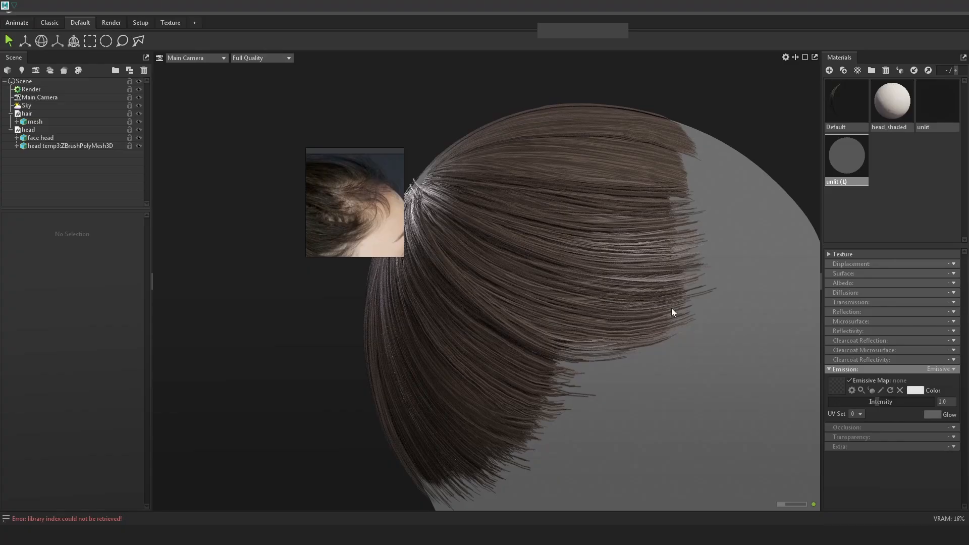
pyautogui.keyDown('alt'); pyautogui.moveTo(545, 310); pyautogui.dragTo(689, 346, button='right'); pyautogui.keyUp('alt')
pyautogui.keyDown('alt'); pyautogui.moveTo(688, 345); pyautogui.dragTo(691, 306); pyautogui.keyUp('alt')
pyautogui.keyDown('alt'); pyautogui.moveTo(691, 307); pyautogui.dragTo(734, 329, button='right'); pyautogui.keyUp('alt')
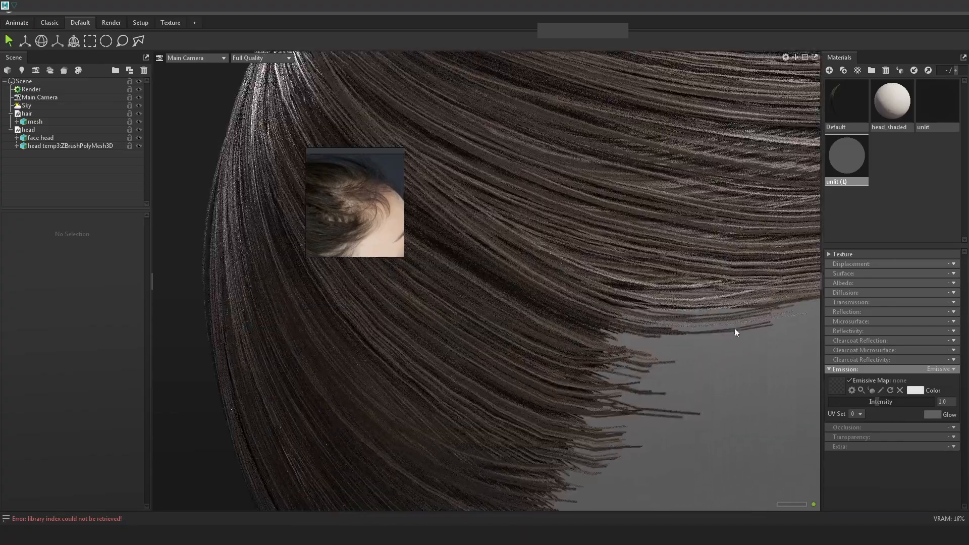
pyautogui.keyDown('alt'); pyautogui.moveTo(712, 280); pyautogui.dragTo(722, 337, button='right'); pyautogui.keyUp('alt')
pyautogui.moveTo(727, 295)
pyautogui.keyDown('alt'); pyautogui.mouseDown()
pyautogui.moveTo(714, 317)
pyautogui.moveTo(713, 307)
pyautogui.mouseUp(); pyautogui.keyUp('alt')
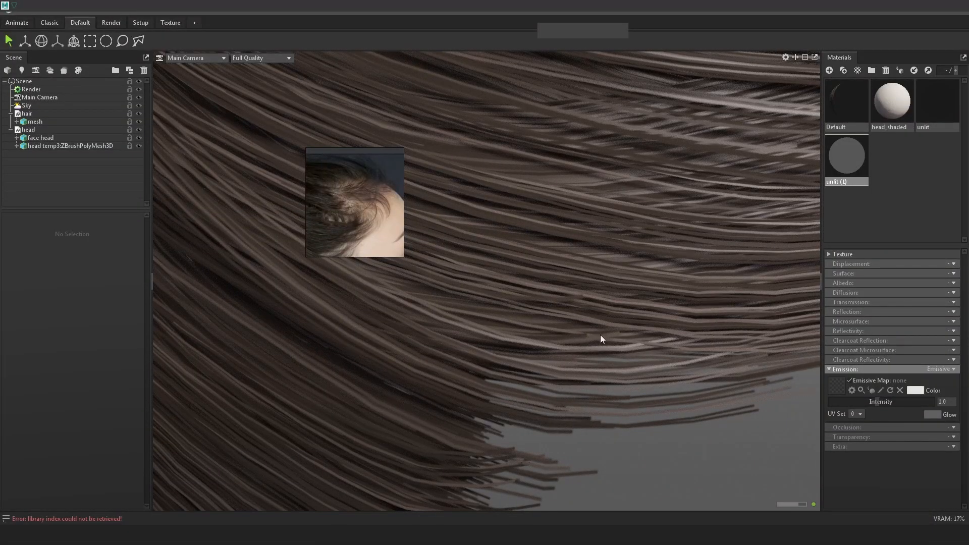
pyautogui.keyDown('alt'); pyautogui.moveTo(599, 339); pyautogui.dragTo(685, 375); pyautogui.keyUp('alt')
pyautogui.keyDown('alt'); pyautogui.moveTo(601, 365); pyautogui.dragTo(555, 261, button='right'); pyautogui.keyUp('alt')
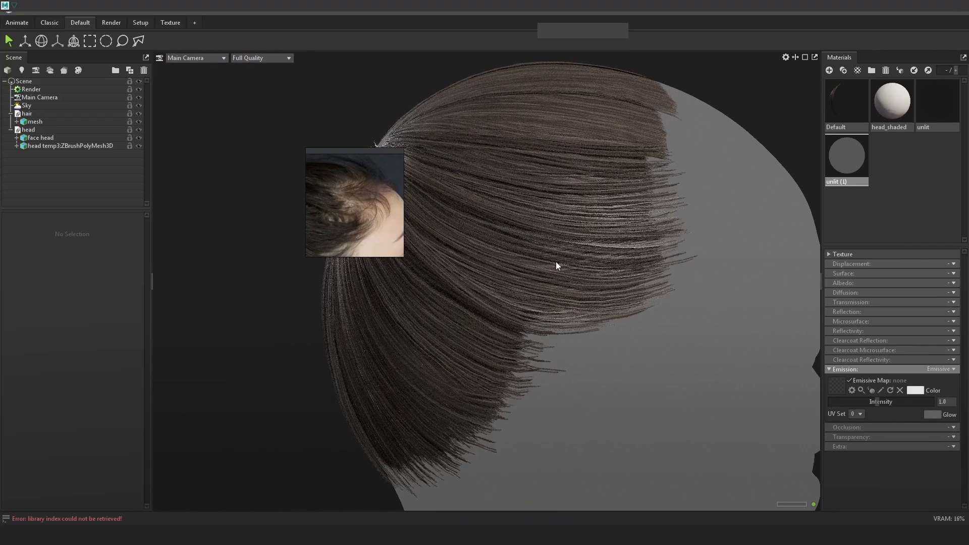
pyautogui.keyDown('alt'); pyautogui.moveTo(637, 300); pyautogui.dragTo(529, 347); pyautogui.keyUp('alt')
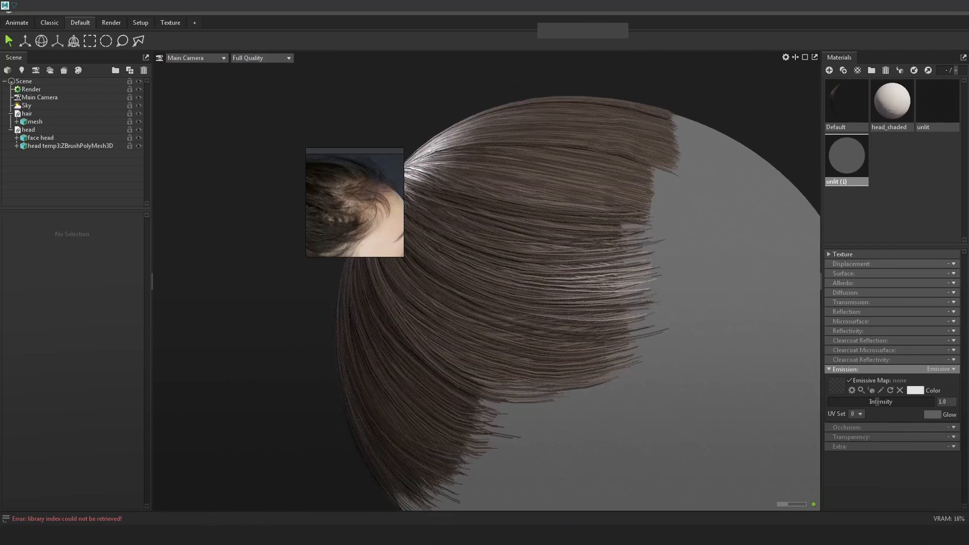
# Step: Return to Maya, show the cards without textures and examine their overlaps from behind the head
pyautogui.moveTo(113, 534)
pyautogui.click(61, 492)
pyautogui.keyDown('alt'); pyautogui.moveTo(724, 277); pyautogui.dragTo(768, 295); pyautogui.keyUp('alt')
pyautogui.press('5')
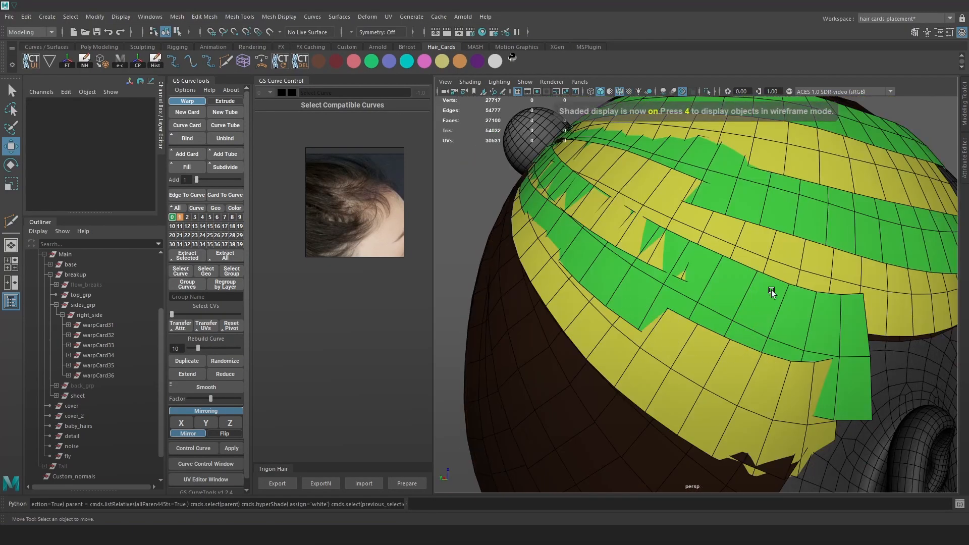
pyautogui.keyDown('alt'); pyautogui.moveTo(813, 347); pyautogui.dragTo(676, 360, button='right'); pyautogui.keyUp('alt')
pyautogui.keyDown('alt'); pyautogui.moveTo(829, 286); pyautogui.dragTo(671, 301); pyautogui.keyUp('alt')
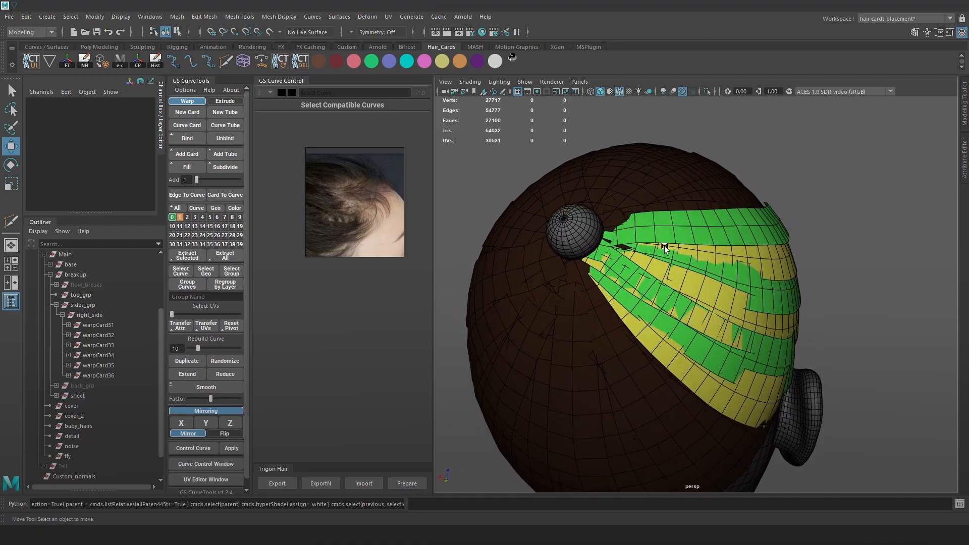
# Step: Toggle the viewport's view transform and examine the overlaps of the untextured green and yellow side cards from several angles
pyautogui.click(789, 91)
pyautogui.click(789, 91)
pyautogui.click(789, 92)
pyautogui.keyDown('alt'); pyautogui.moveTo(812, 162); pyautogui.dragTo(848, 183); pyautogui.keyUp('alt')
pyautogui.keyDown('alt'); pyautogui.moveTo(849, 183); pyautogui.dragTo(874, 209, button='right'); pyautogui.keyUp('alt')
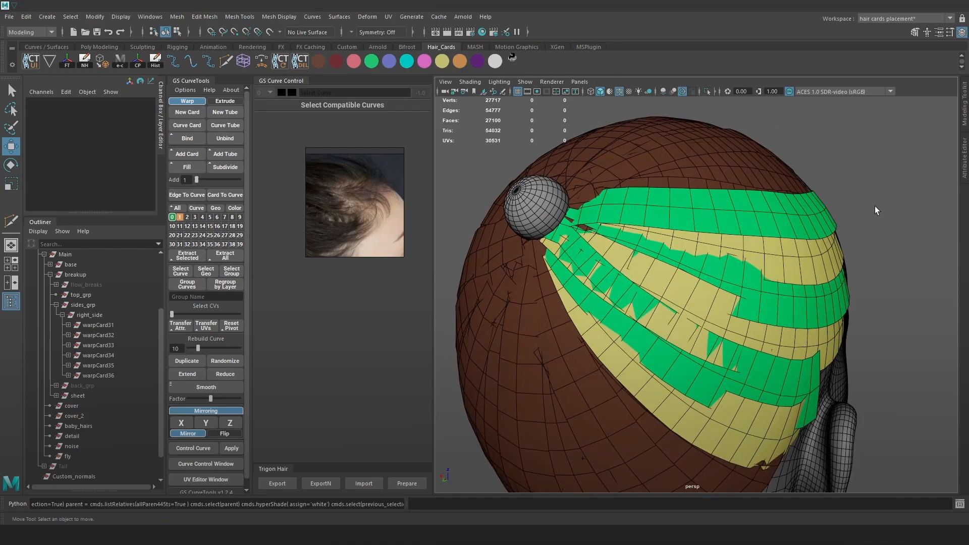
pyautogui.keyDown('alt'); pyautogui.moveTo(876, 199); pyautogui.dragTo(847, 226); pyautogui.keyUp('alt')
pyautogui.keyDown('alt'); pyautogui.moveTo(746, 289); pyautogui.dragTo(758, 292); pyautogui.keyUp('alt')
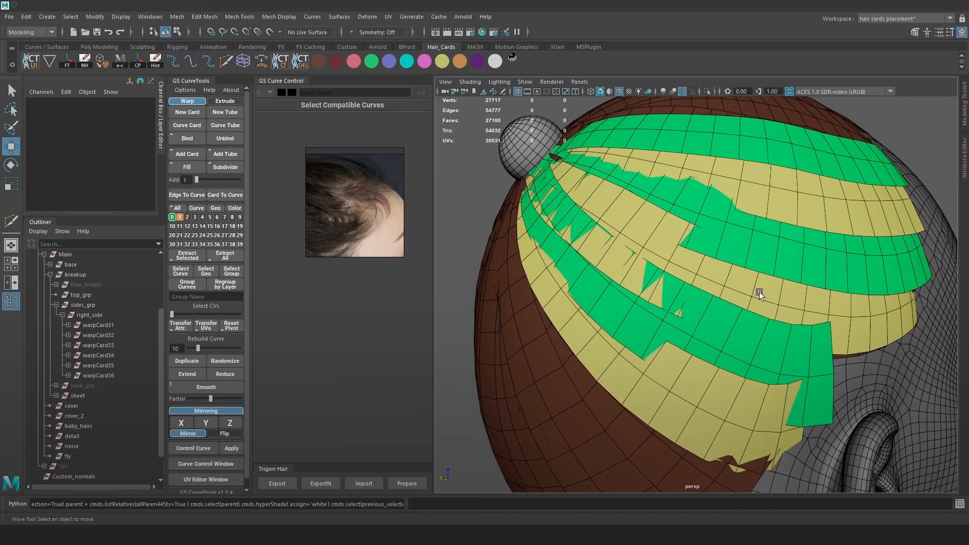
pyautogui.press('5')
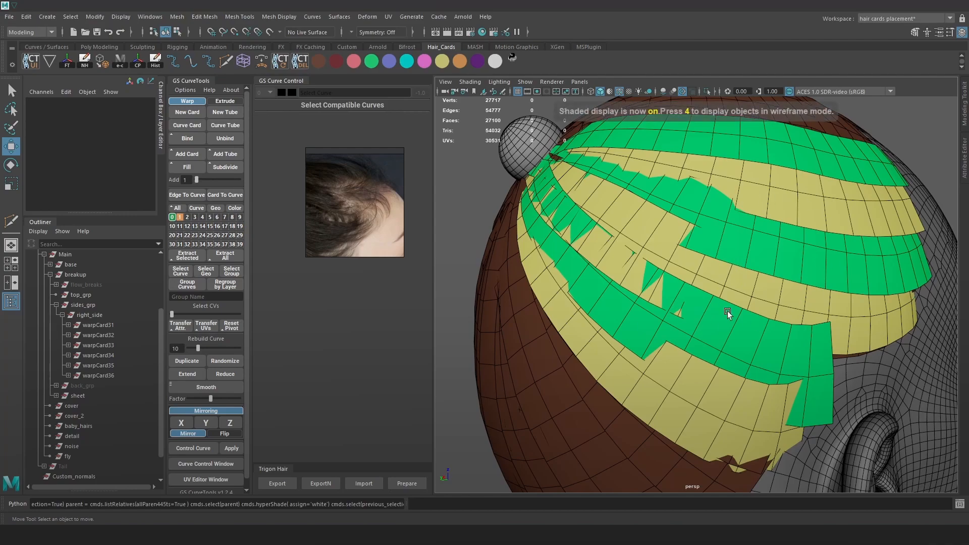
pyautogui.keyDown('alt'); pyautogui.moveTo(761, 332); pyautogui.dragTo(740, 289, button='right'); pyautogui.keyUp('alt')
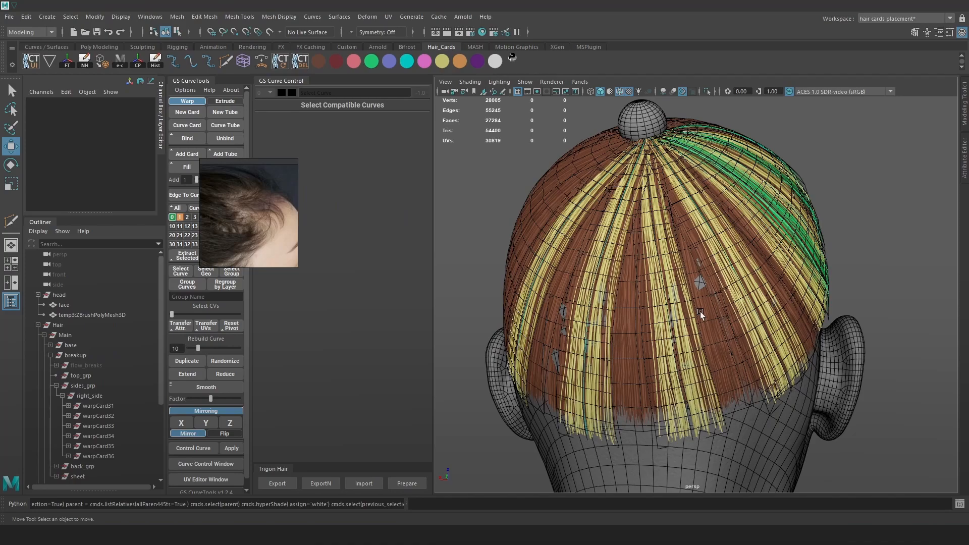
# Step: Examine the spacing and coverage of the textured yellow back cards from behind and from the right side of the head
pyautogui.keyDown('alt'); pyautogui.moveTo(701, 313); pyautogui.dragTo(692, 322); pyautogui.keyUp('alt')
pyautogui.keyDown('alt'); pyautogui.moveTo(692, 322); pyautogui.dragTo(731, 348, button='right'); pyautogui.keyUp('alt')
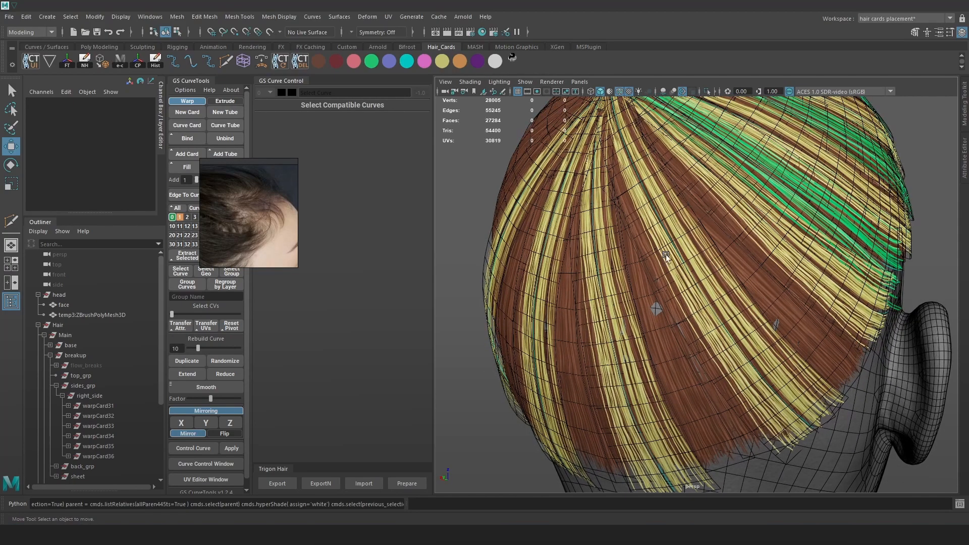
pyautogui.keyDown('alt'); pyautogui.moveTo(712, 286); pyautogui.dragTo(757, 263, button='right'); pyautogui.keyUp('alt')
pyautogui.keyDown('alt'); pyautogui.moveTo(757, 263); pyautogui.dragTo(740, 262); pyautogui.keyUp('alt')
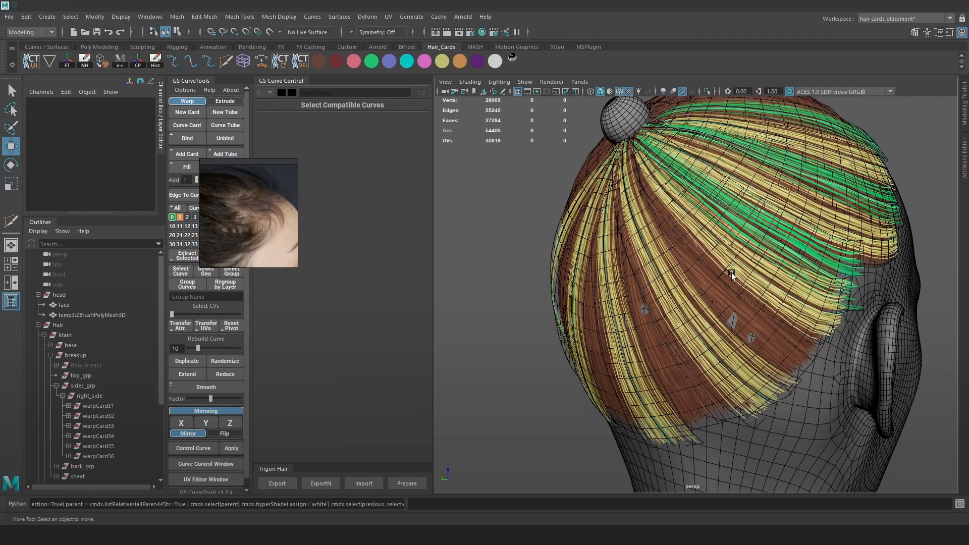
pyautogui.moveTo(849, 321); pyautogui.dragTo(883, 280, button='right')
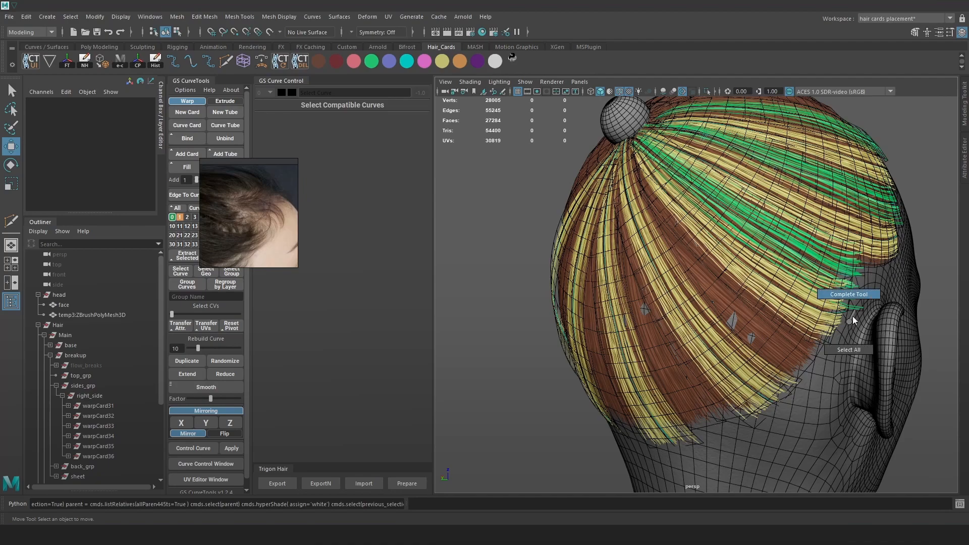
pyautogui.moveTo(852, 313); pyautogui.dragTo(854, 323, button='right')
pyautogui.scroll(-1, 670, 285)
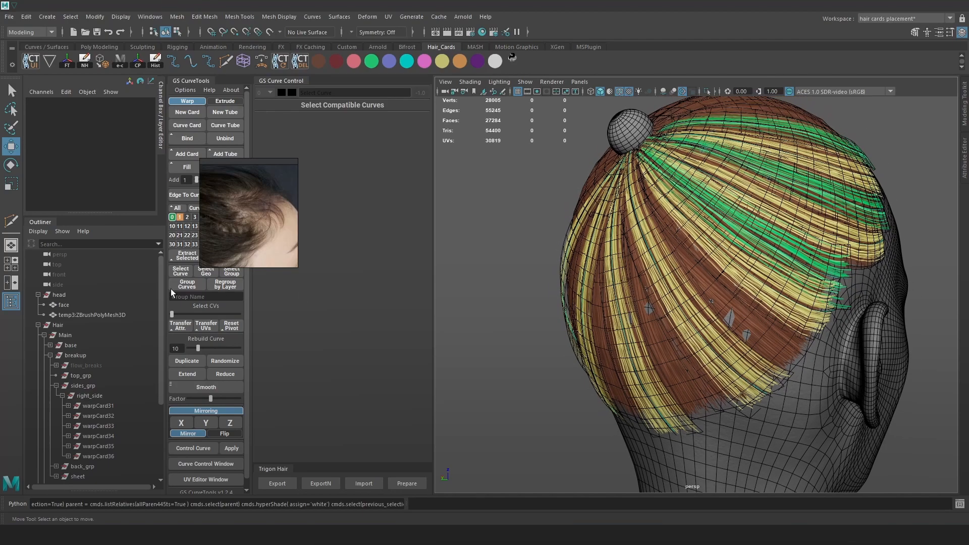
# Step: Make the face mesh the live surface and select the four back card curves in wireframe display
pyautogui.click(77, 305)
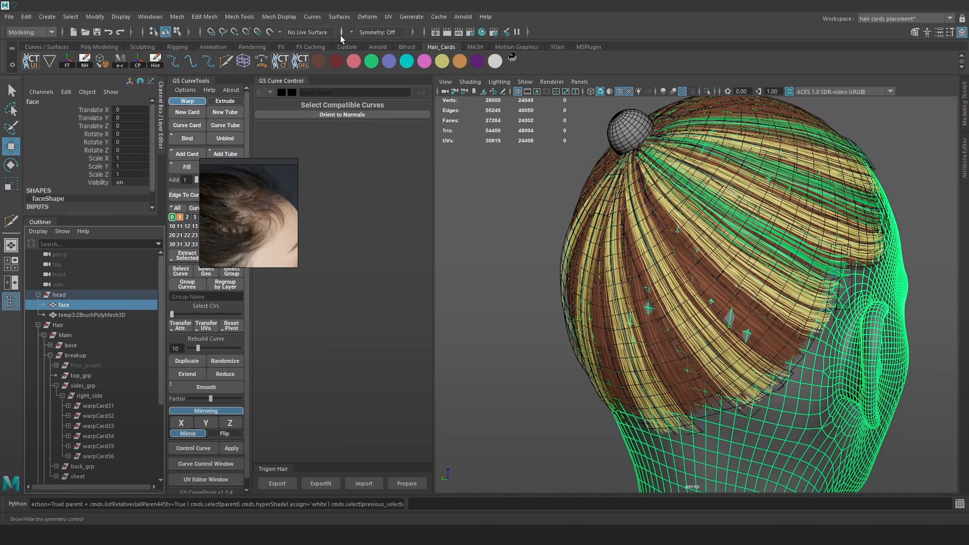
pyautogui.click(272, 32)
pyautogui.keyDown('alt'); pyautogui.moveTo(787, 285); pyautogui.dragTo(743, 327); pyautogui.keyUp('alt')
pyautogui.press('4')
pyautogui.click(741, 341)
pyautogui.keyDown('shift'); pyautogui.click(643, 353); pyautogui.keyUp('shift')
pyautogui.keyDown('shift'); pyautogui.click(579, 324); pyautogui.keyUp('shift')
pyautogui.keyDown('shift'); pyautogui.click(552, 288); pyautogui.keyUp('shift')
# Step: Try to edit the control points of the selected back card curves together
pyautogui.moveTo(532, 220); pyautogui.dragTo(503, 225, button='right')
pyautogui.hotkey('ctrl', 'z')
pyautogui.moveTo(557, 356); pyautogui.dragTo(558, 357)
pyautogui.hotkey('ctrl', 'z')
# Step: Select all control points of warpCard45's curve and slide them along the live head surface
pyautogui.moveTo(533, 249); pyautogui.dragTo(468, 245, button='right')
pyautogui.keyDown('alt'); pyautogui.moveTo(631, 275); pyautogui.dragTo(594, 281, button='right'); pyautogui.keyUp('alt')
pyautogui.keyDown('alt'); pyautogui.moveTo(595, 281); pyautogui.dragTo(552, 276); pyautogui.keyUp('alt')
pyautogui.moveTo(718, 147); pyautogui.dragTo(470, 444)
pyautogui.keyDown('alt'); pyautogui.moveTo(576, 308); pyautogui.dragTo(612, 298, button='right'); pyautogui.keyUp('alt')
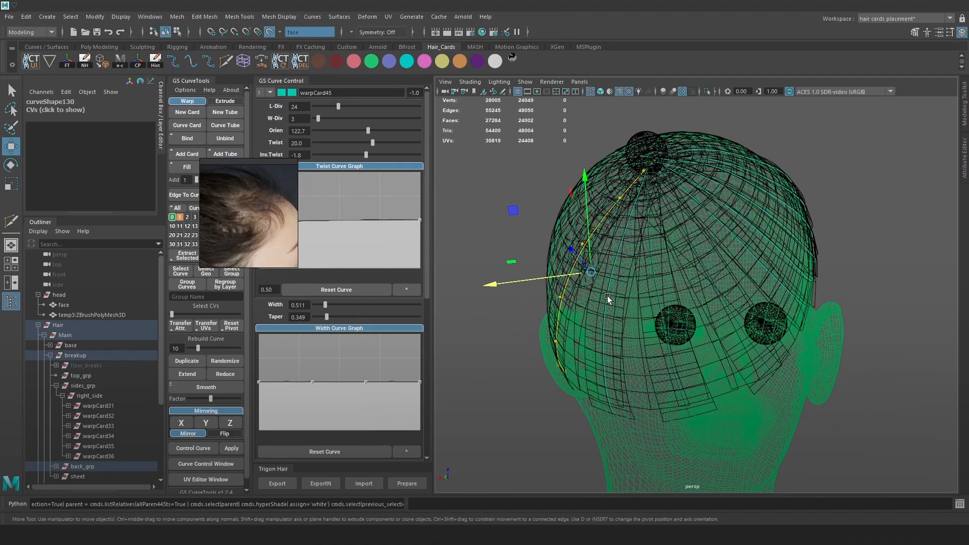
pyautogui.moveTo(509, 281); pyautogui.dragTo(533, 281)
pyautogui.hotkey('ctrl', 'z')
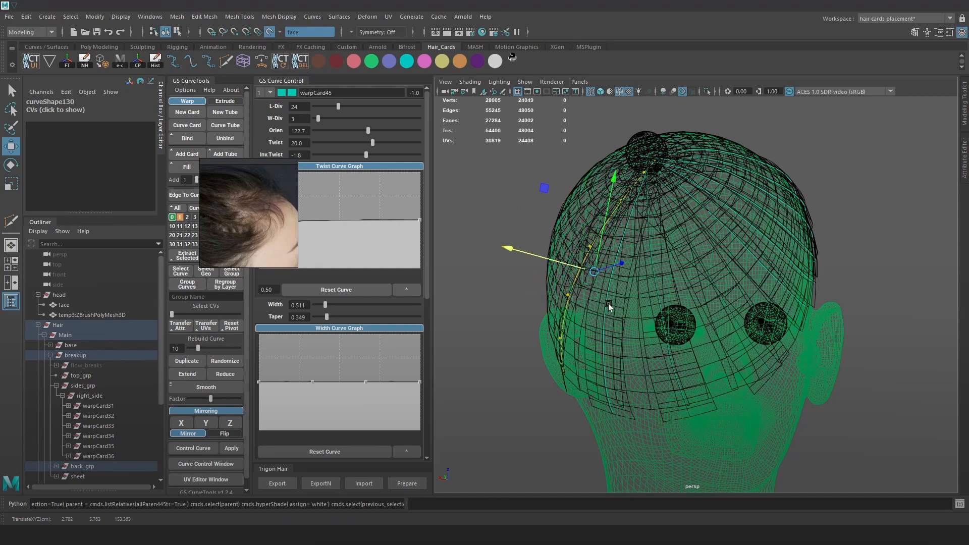
# Step: Slide all control points of the two middle back card curves along the live head surface, one curve after the other
pyautogui.click(607, 302)
pyautogui.moveTo(523, 203); pyautogui.dragTo(447, 201, button='right')
pyautogui.moveTo(745, 447); pyautogui.dragTo(458, 98)
pyautogui.moveTo(590, 289); pyautogui.dragTo(595, 289)
pyautogui.click(658, 296)
pyautogui.moveTo(856, 173); pyautogui.dragTo(785, 171, button='right')
pyautogui.moveTo(766, 459); pyautogui.dragTo(529, 89)
pyautogui.keyDown('alt'); pyautogui.moveTo(665, 269); pyautogui.dragTo(686, 265); pyautogui.keyUp('alt')
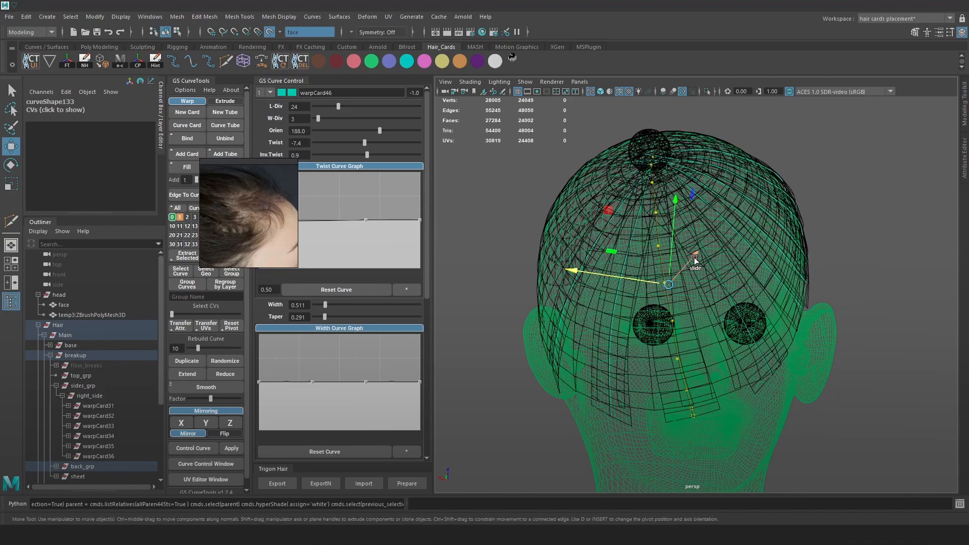
# Step: Slide all control points of warpCard47's curve along the live head surface and disable Make Live
pyautogui.click(724, 282)
pyautogui.moveTo(884, 158); pyautogui.dragTo(823, 159, button='right')
pyautogui.moveTo(850, 417); pyautogui.dragTo(545, 118)
pyautogui.keyDown('alt'); pyautogui.moveTo(701, 212); pyautogui.dragTo(757, 266); pyautogui.keyUp('alt')
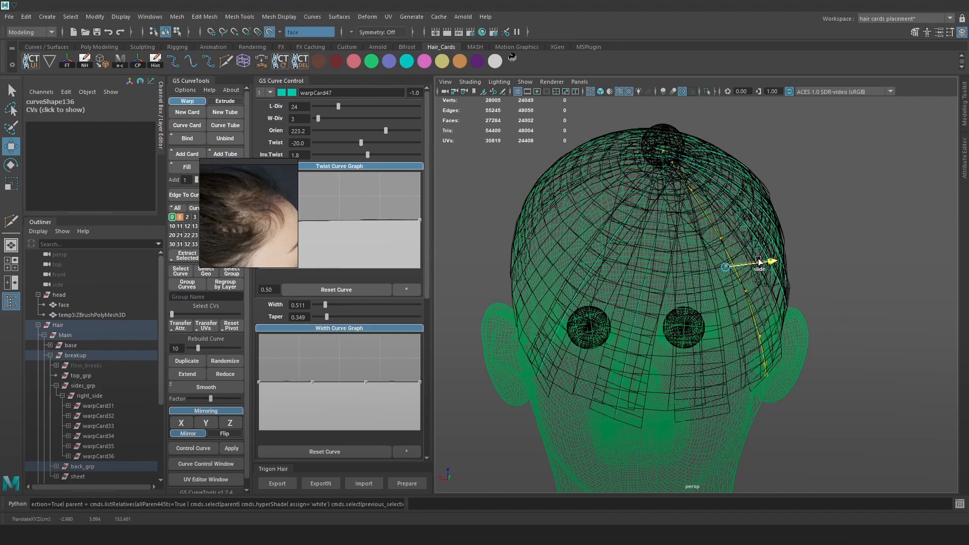
pyautogui.keyDown('alt'); pyautogui.moveTo(833, 234); pyautogui.dragTo(817, 242); pyautogui.keyUp('alt')
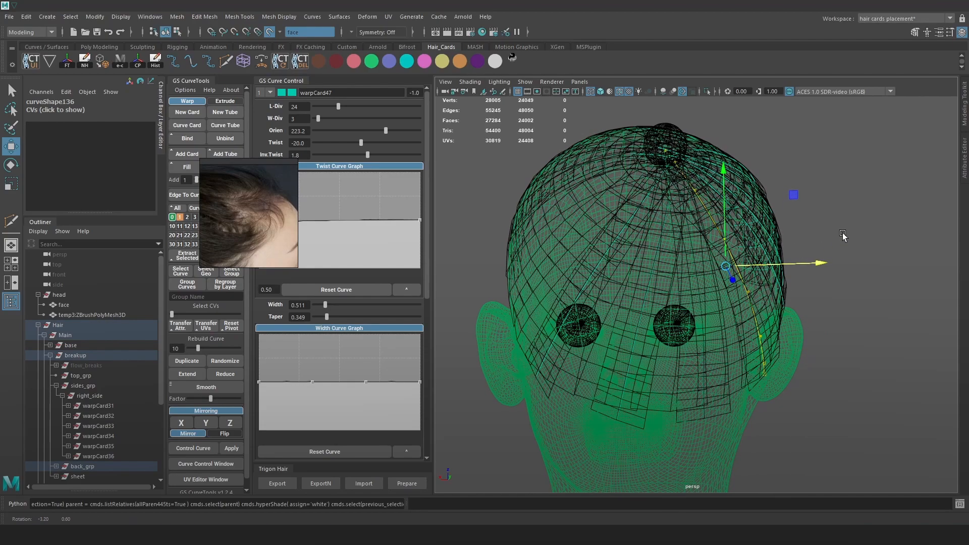
pyautogui.click(269, 32)
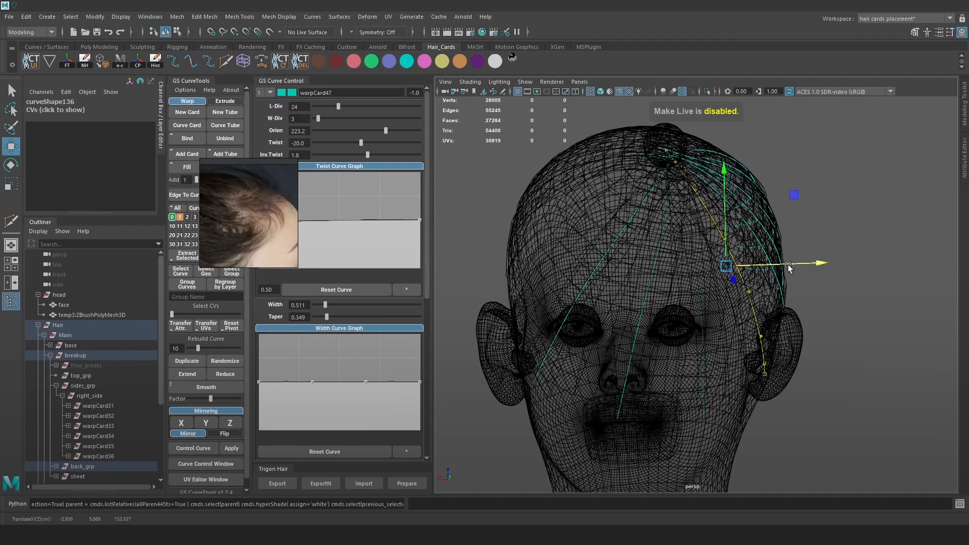
# Step: Undo the last move of warpCard47's control points and try shifting its middle control points sideways
pyautogui.press('6')
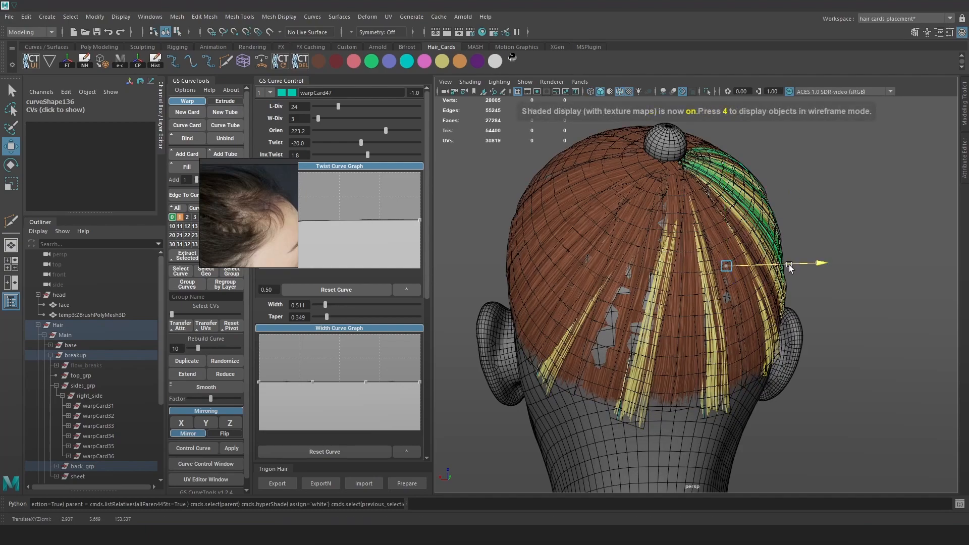
pyautogui.hotkey('ctrl', 'z')
pyautogui.moveTo(846, 205); pyautogui.dragTo(785, 196, button='right')
pyautogui.press('4')
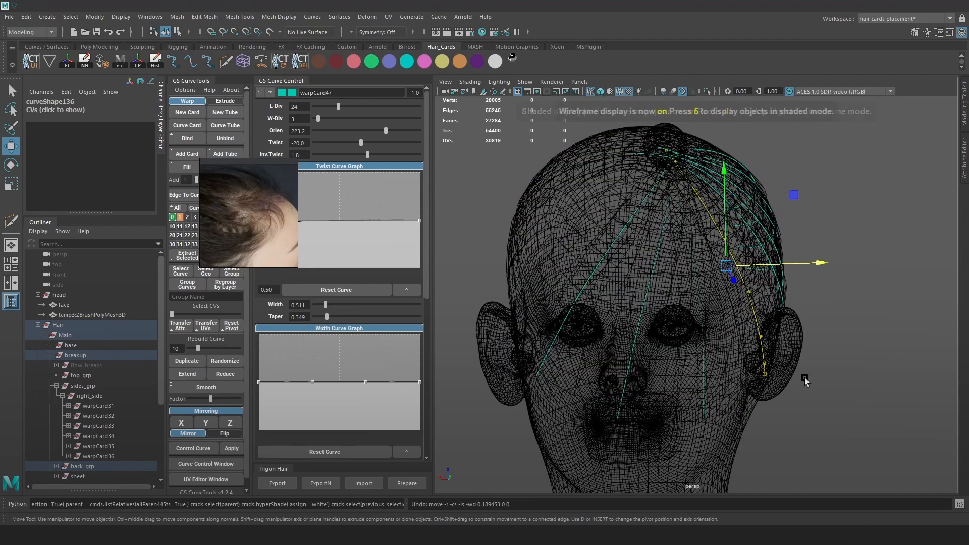
pyautogui.press('w')
pyautogui.moveTo(751, 225); pyautogui.dragTo(673, 222)
pyautogui.moveTo(718, 254); pyautogui.dragTo(778, 230)
pyautogui.hotkey('ctrl', 'z')
pyautogui.hotkey('ctrl', 'z')
# Step: Show the cards shaded without textures and increase warpCard47's orientation so it follows the scalp
pyautogui.moveTo(818, 243)
pyautogui.keyDown('alt'); pyautogui.mouseDown()
pyautogui.moveTo(789, 252)
pyautogui.moveTo(743, 245)
pyautogui.moveTo(726, 260)
pyautogui.moveTo(768, 246)
pyautogui.moveTo(525, 279)
pyautogui.mouseUp(); pyautogui.keyUp('alt')
pyautogui.press('d')
pyautogui.press('5')
pyautogui.press('t')
pyautogui.press('w')
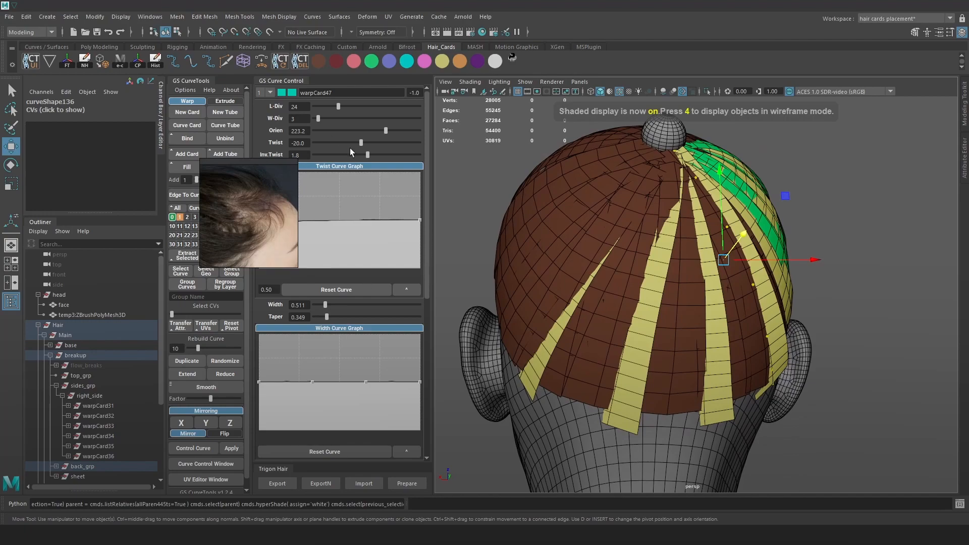
pyautogui.moveTo(380, 129); pyautogui.dragTo(387, 129)
pyautogui.click(830, 160)
# Step: Examine how the back cards sit on the scalp in wireframe, shaded and textured display
pyautogui.press('4')
pyautogui.moveTo(765, 337); pyautogui.dragTo(877, 273, button='right')
pyautogui.click(877, 273)
pyautogui.click(768, 350)
pyautogui.press('5')
pyautogui.press('6')
pyautogui.moveTo(796, 377)
pyautogui.mouseDown()
pyautogui.moveTo(804, 353)
pyautogui.moveTo(685, 434)
pyautogui.mouseUp()
pyautogui.click(684, 434)
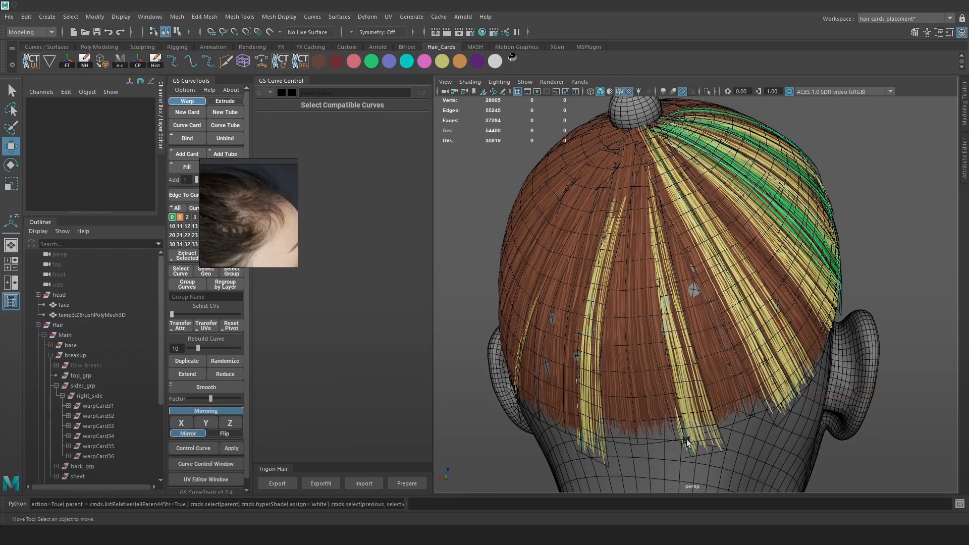
# Step: Select warpCard46's curve and set the card's orientation to 201.6 with textures displayed
pyautogui.press('4')
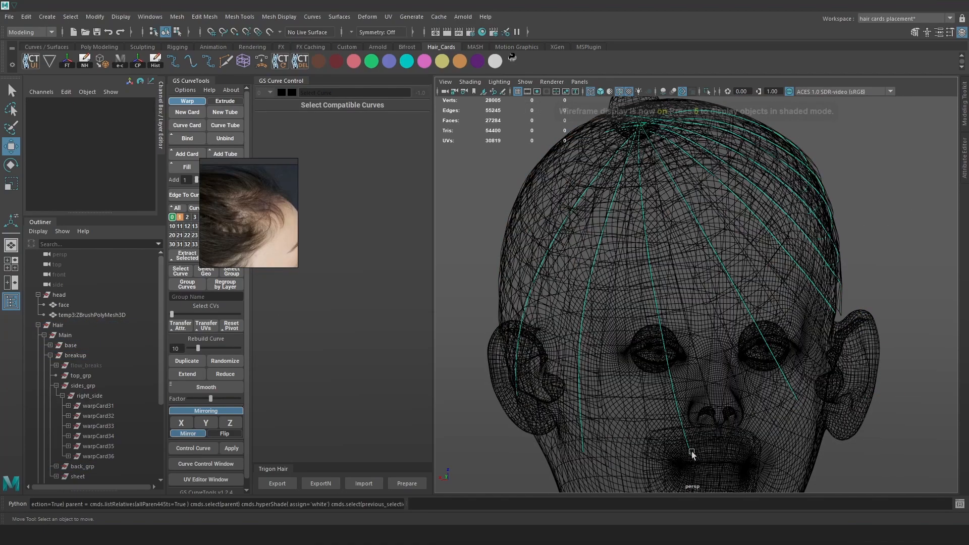
pyautogui.click(691, 451)
pyautogui.press('6')
pyautogui.moveTo(375, 129); pyautogui.dragTo(382, 132)
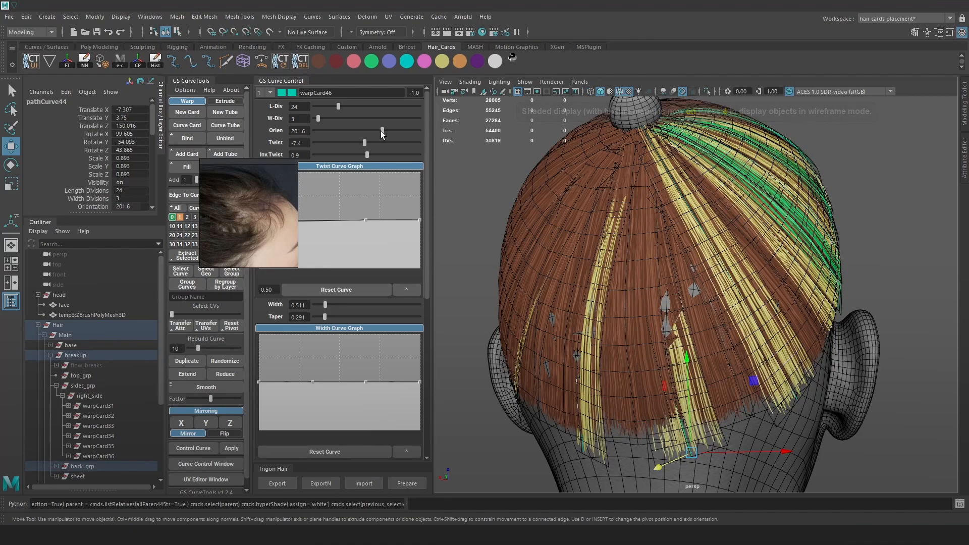
# Step: Try to nudge warpCard46's curve and adjust its middle control points from a rotated view
pyautogui.keyDown('alt'); pyautogui.moveTo(788, 377); pyautogui.dragTo(773, 331, button='middle'); pyautogui.keyUp('alt')
pyautogui.keyDown('alt'); pyautogui.moveTo(773, 331); pyautogui.dragTo(734, 389); pyautogui.keyUp('alt')
pyautogui.moveTo(662, 426); pyautogui.dragTo(661, 429)
pyautogui.hotkey('ctrl', 'z')
pyautogui.moveTo(877, 217); pyautogui.dragTo(807, 226, button='right')
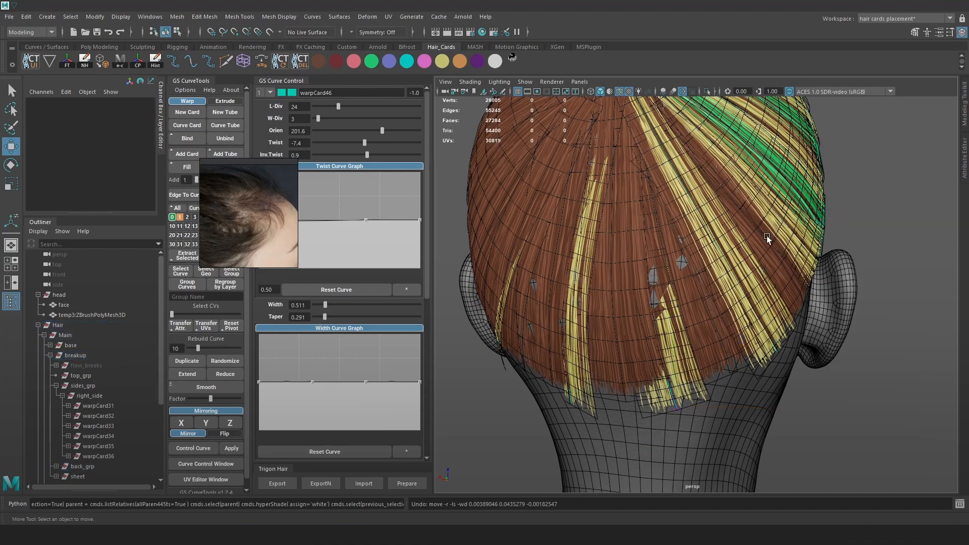
pyautogui.keyDown('alt'); pyautogui.moveTo(768, 233); pyautogui.dragTo(672, 224); pyautogui.keyUp('alt')
pyautogui.press('4')
pyautogui.click(600, 243)
pyautogui.moveTo(599, 243); pyautogui.dragTo(655, 251)
pyautogui.hotkey('alt', 'x')
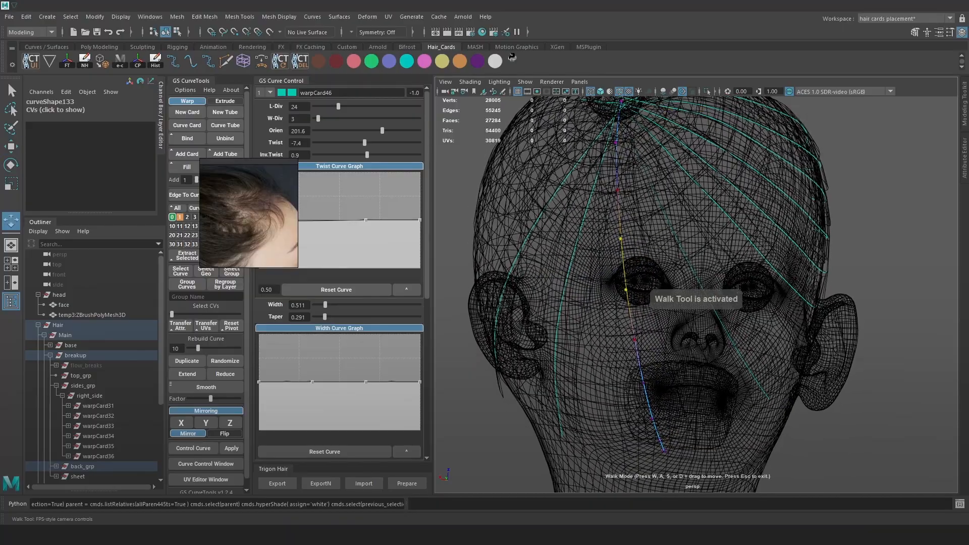
pyautogui.hotkey('ctrl', 'z')
pyautogui.keyDown('alt'); pyautogui.moveTo(799, 284); pyautogui.dragTo(757, 262, button='right'); pyautogui.keyUp('alt')
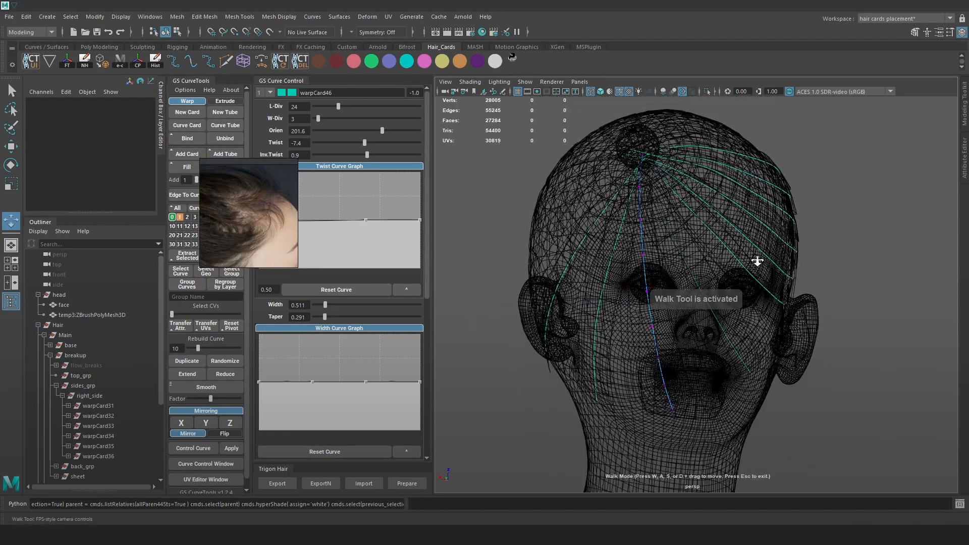
pyautogui.press('q')
pyautogui.keyDown('alt'); pyautogui.moveTo(740, 285); pyautogui.dragTo(776, 277); pyautogui.keyUp('alt')
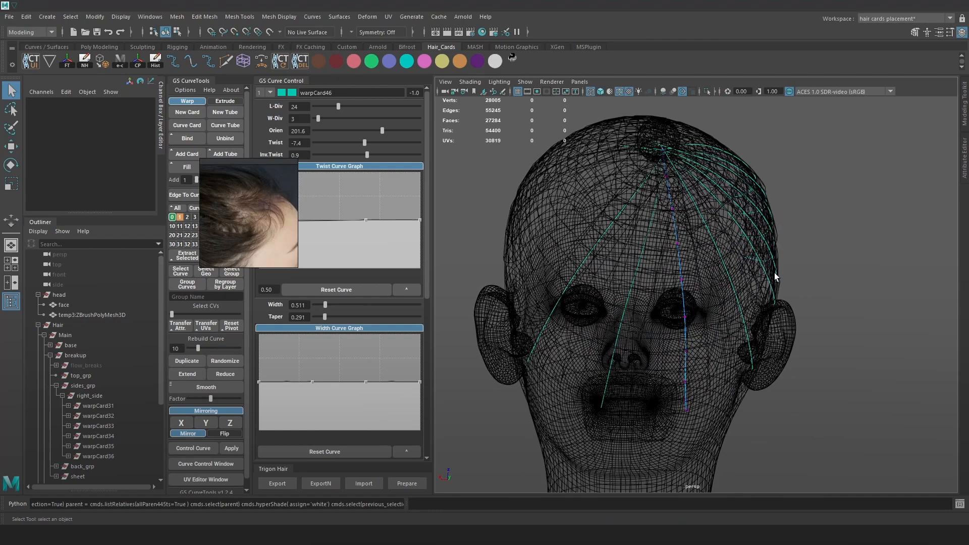
# Step: Set the perspective camera's Rotate Y to 0 to level the view of the head
pyautogui.click(68, 254)
pyautogui.doubleClick(124, 134)
pyautogui.doubleClick(138, 142)
pyautogui.write('0')
pyautogui.press('Return')
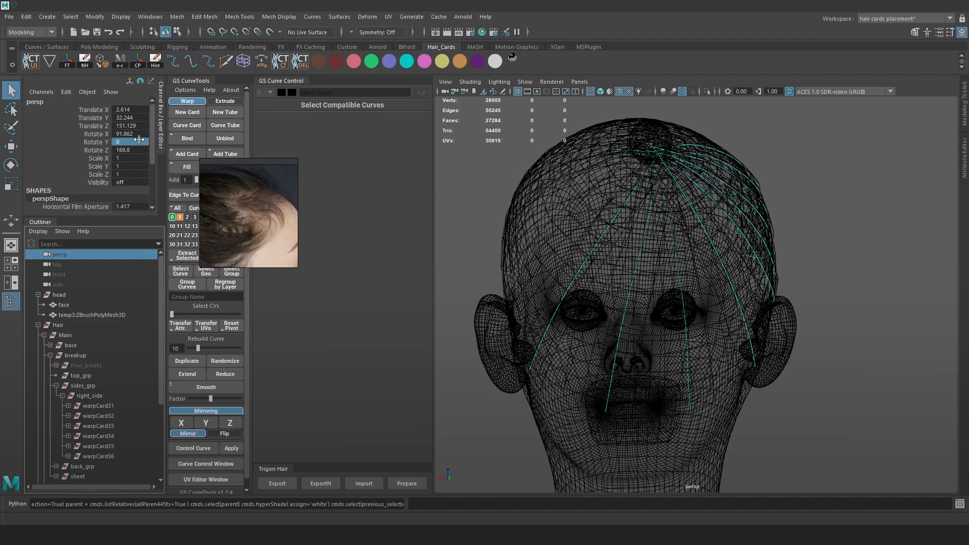
pyautogui.keyDown('alt'); pyautogui.moveTo(853, 194); pyautogui.dragTo(879, 209); pyautogui.keyUp('alt')
pyautogui.keyDown('alt'); pyautogui.moveTo(888, 208); pyautogui.dragTo(808, 312); pyautogui.keyUp('alt')
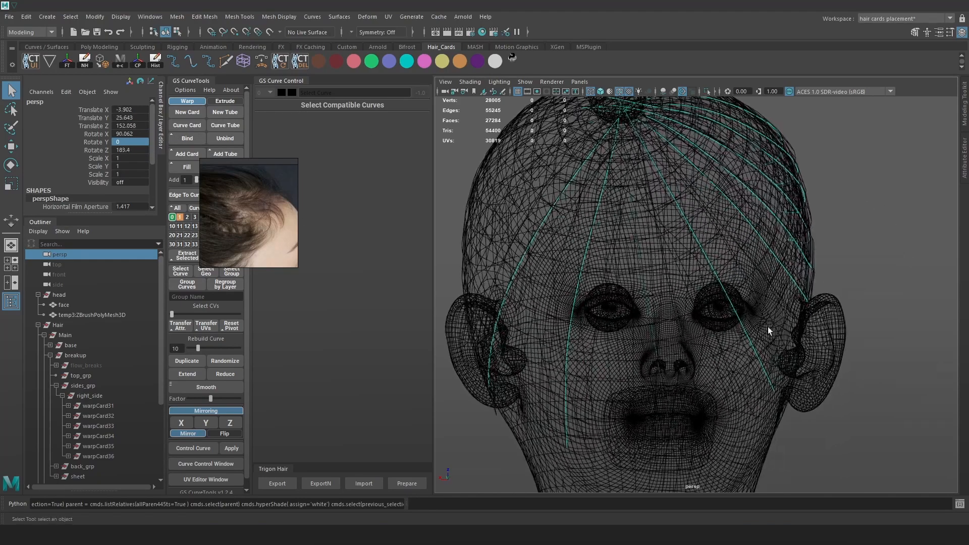
# Step: Move warpCard46's middle control points so more of its strands emerge from the brown base hair
pyautogui.click(651, 325)
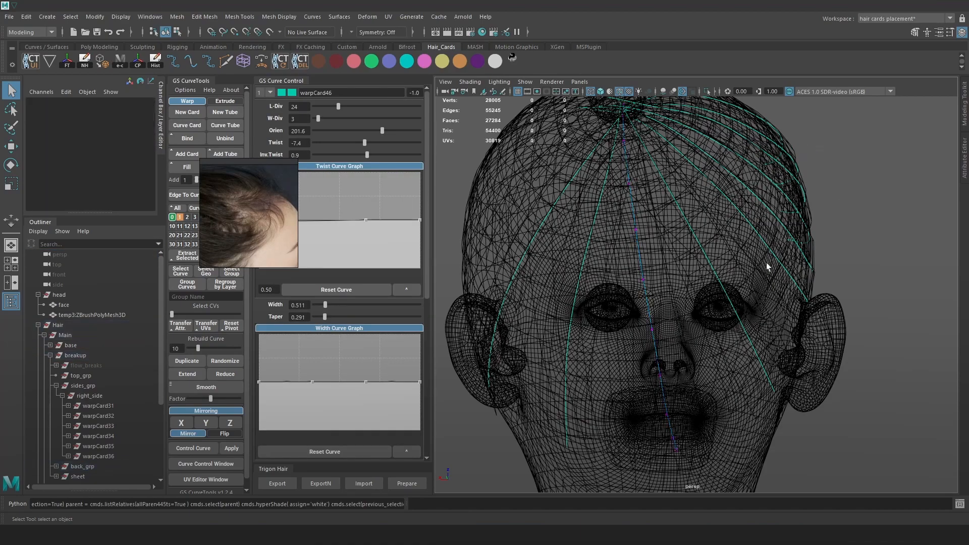
pyautogui.moveTo(639, 293); pyautogui.dragTo(638, 273)
pyautogui.press('w')
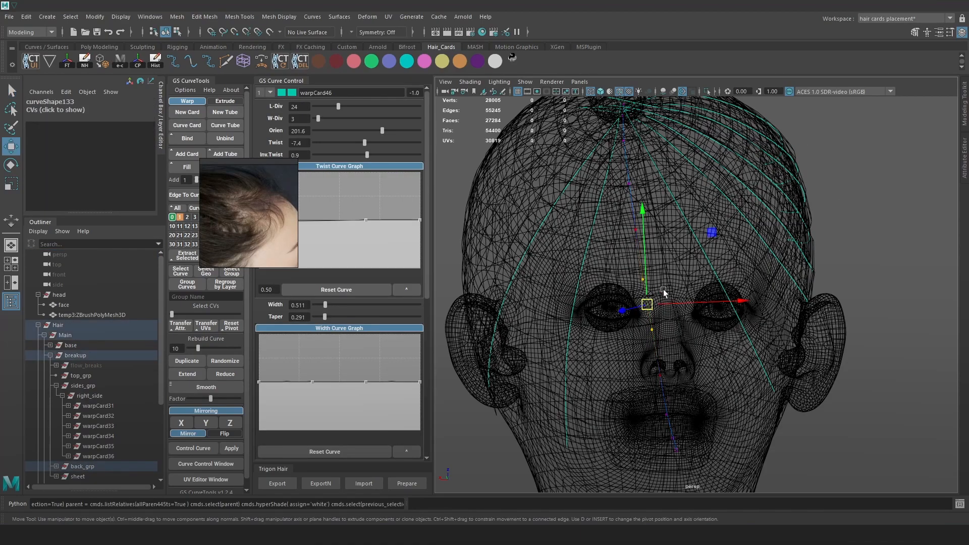
pyautogui.press('6')
pyautogui.keyDown('alt'); pyautogui.moveTo(664, 328); pyautogui.dragTo(601, 335); pyautogui.keyUp('alt')
pyautogui.press('b')
pyautogui.click(628, 405)
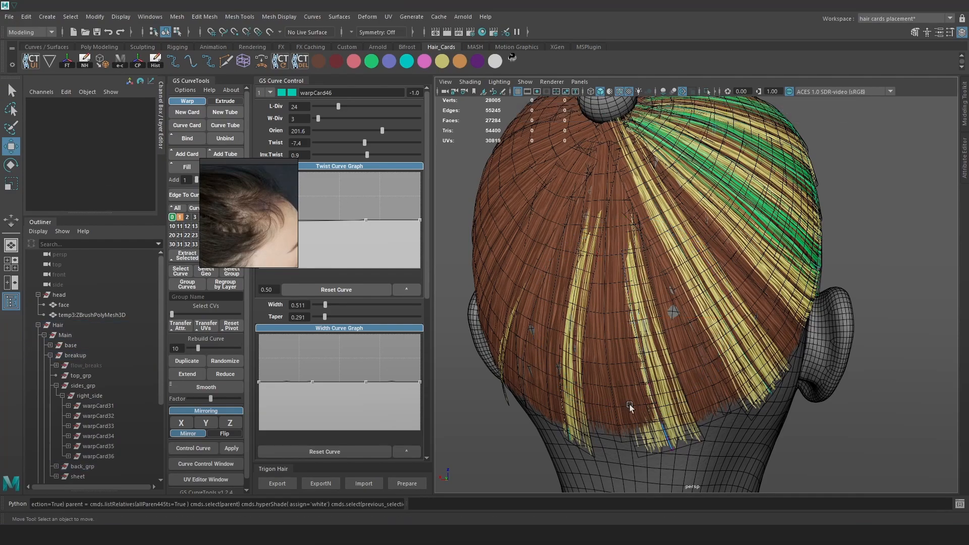
# Step: Adjust the lower control points and the ones near the bun on warpCard46's curve, alternating wireframe and textured display
pyautogui.press('4')
pyautogui.press('6')
pyautogui.moveTo(676, 363); pyautogui.dragTo(624, 404)
pyautogui.press('4')
pyautogui.moveTo(641, 207); pyautogui.dragTo(595, 159)
pyautogui.press('6')
pyautogui.moveTo(583, 168); pyautogui.dragTo(578, 167)
pyautogui.moveTo(624, 303)
pyautogui.keyDown('alt'); pyautogui.mouseDown()
pyautogui.moveTo(631, 330)
pyautogui.moveTo(618, 349)
pyautogui.mouseUp(); pyautogui.keyUp('alt')
# Step: Nudge warpCard46's middle part slightly and increase the card's twist
pyautogui.click(632, 331)
pyautogui.press('4')
pyautogui.press('6')
pyautogui.moveTo(618, 348); pyautogui.dragTo(616, 349)
pyautogui.moveTo(362, 145); pyautogui.dragTo(368, 141)
# Step: Fine-tune warpCard46's upper control points so the card runs evenly from the bun down over the base hair
pyautogui.press('4')
pyautogui.moveTo(575, 213)
pyautogui.keyDown('alt'); pyautogui.mouseDown()
pyautogui.moveTo(567, 224)
pyautogui.moveTo(633, 177)
pyautogui.mouseUp(); pyautogui.keyUp('alt')
pyautogui.press('6')
pyautogui.moveTo(570, 208); pyautogui.dragTo(568, 209)
pyautogui.press('4')
pyautogui.moveTo(579, 282)
pyautogui.mouseDown()
pyautogui.moveTo(631, 315)
pyautogui.moveTo(577, 310)
pyautogui.mouseUp()
pyautogui.press('6')
pyautogui.press('4')
pyautogui.moveTo(580, 222); pyautogui.dragTo(626, 183)
pyautogui.press('6')
pyautogui.keyDown('alt'); pyautogui.moveTo(608, 224); pyautogui.dragTo(649, 220); pyautogui.keyUp('alt')
pyautogui.moveTo(678, 192); pyautogui.dragTo(668, 192)
# Step: Select warpCard44's curve and set the card's orientation to 170.0
pyautogui.press('4')
pyautogui.click(602, 346)
pyautogui.press('6')
pyautogui.moveTo(373, 130); pyautogui.dragTo(377, 131)
# Step: Switch warpCard44's curve to control point editing and adjust its middle and lower points against the scalp
pyautogui.moveTo(884, 137); pyautogui.dragTo(830, 137, button='right')
pyautogui.press('4')
pyautogui.press('6')
pyautogui.moveTo(641, 266)
pyautogui.mouseDown()
pyautogui.moveTo(598, 320)
pyautogui.moveTo(655, 309)
pyautogui.mouseUp()
pyautogui.press('b')
pyautogui.moveTo(589, 313); pyautogui.dragTo(586, 317)
pyautogui.press('4')
pyautogui.press('6')
pyautogui.moveTo(605, 367); pyautogui.dragTo(566, 417)
pyautogui.click(609, 430)
# Step: Turn off the wireframe over the shaded cards and move warpCard44's upper-middle control points outward
pyautogui.moveTo(640, 214); pyautogui.dragTo(575, 306)
pyautogui.hotkey('alt', '5')
pyautogui.moveTo(569, 311); pyautogui.dragTo(568, 315)
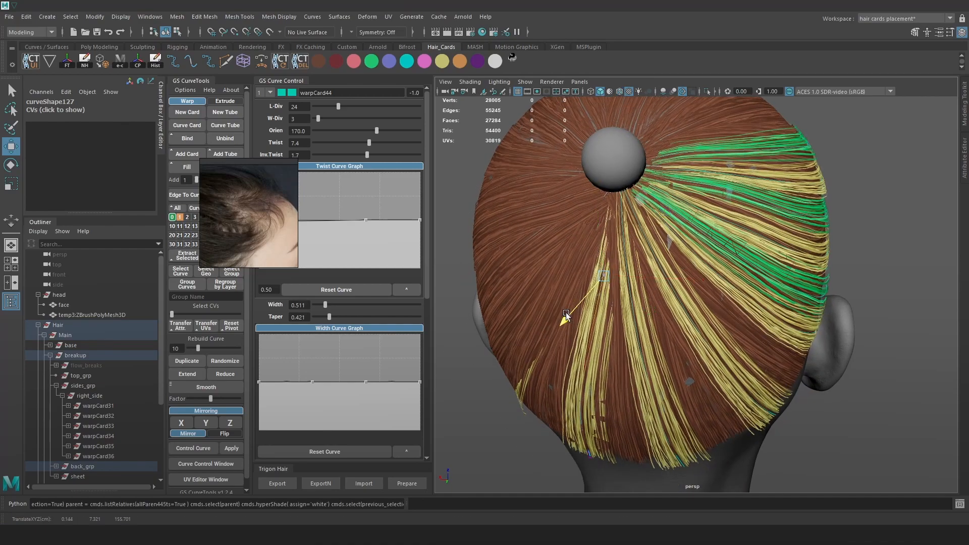
pyautogui.moveTo(632, 277); pyautogui.dragTo(633, 278)
# Step: Set warpCard44's twist to -1.7 and nudge its middle control points sideways over the base hair
pyautogui.press('4')
pyautogui.moveTo(629, 204); pyautogui.dragTo(585, 244)
pyautogui.press('6')
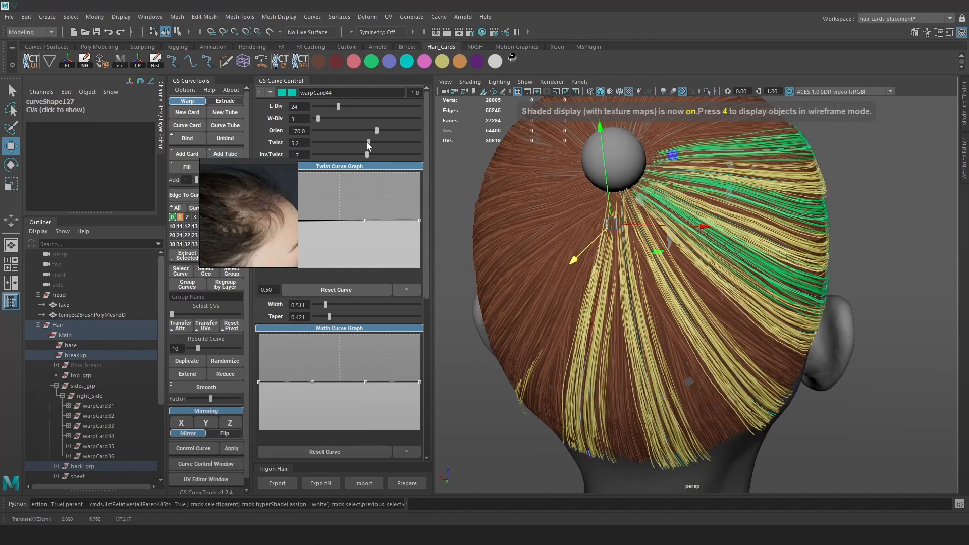
pyautogui.moveTo(369, 143); pyautogui.dragTo(366, 143)
pyautogui.moveTo(627, 225); pyautogui.dragTo(584, 290)
pyautogui.press('4')
pyautogui.press('6')
pyautogui.moveTo(620, 277); pyautogui.dragTo(621, 277)
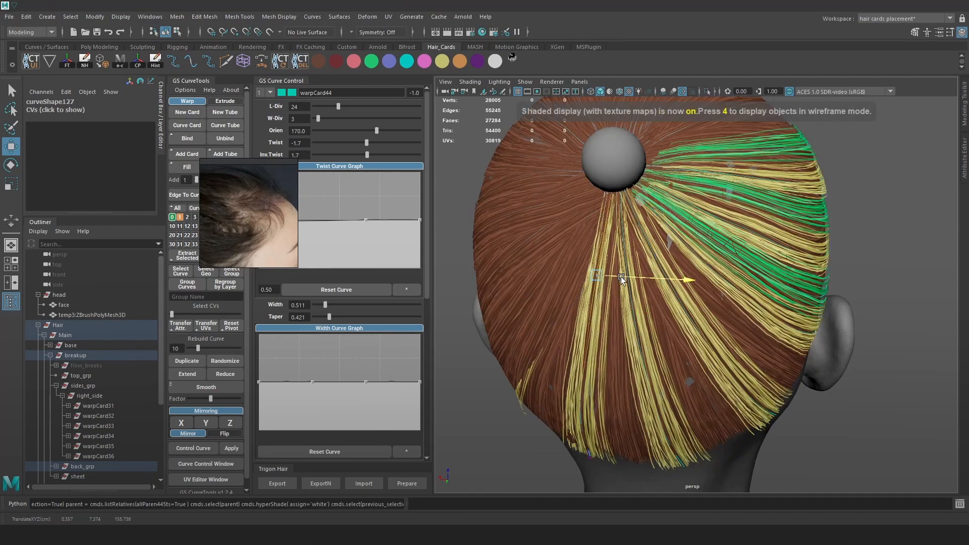
# Step: Fine-tune the card taper and set the orientation of warpCard45 to 135.6
pyautogui.moveTo(331, 319); pyautogui.dragTo(330, 318)
pyautogui.keyDown('alt'); pyautogui.moveTo(535, 297); pyautogui.dragTo(585, 282); pyautogui.keyUp('alt')
pyautogui.press('4')
pyautogui.moveTo(616, 419)
pyautogui.mouseDown()
pyautogui.moveTo(580, 461)
pyautogui.moveTo(590, 409)
pyautogui.mouseUp()
pyautogui.press('6')
pyautogui.keyDown('alt'); pyautogui.moveTo(590, 409); pyautogui.dragTo(593, 437, button='right'); pyautogui.keyUp('alt')
pyautogui.moveTo(593, 437)
pyautogui.keyDown('alt'); pyautogui.mouseDown()
pyautogui.moveTo(636, 348)
pyautogui.moveTo(642, 353)
pyautogui.mouseUp(); pyautogui.keyUp('alt')
pyautogui.moveTo(585, 335)
pyautogui.keyDown('alt'); pyautogui.mouseDown()
pyautogui.moveTo(616, 392)
pyautogui.moveTo(598, 374)
pyautogui.mouseUp(); pyautogui.keyUp('alt')
pyautogui.press('4')
pyautogui.press('6')
pyautogui.scroll(-3, 597, 373)
pyautogui.moveTo(368, 131); pyautogui.dragTo(370, 132)
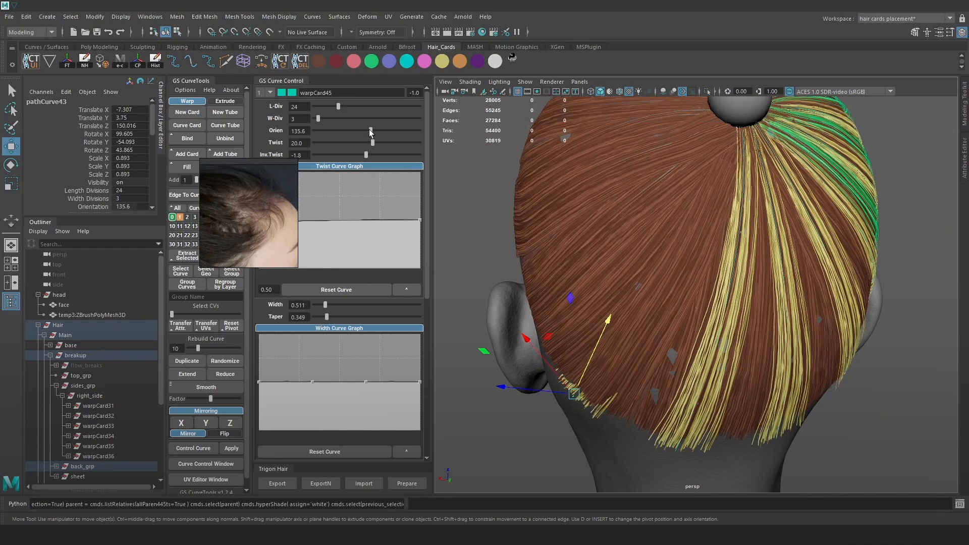
pyautogui.moveTo(370, 132); pyautogui.dragTo(371, 132)
# Step: Switch warpCard45's curve to control point editing and pull its end points down along the nape
pyautogui.scroll(-3, 706, 144)
pyautogui.press('4')
pyautogui.moveTo(714, 241)
pyautogui.mouseDown()
pyautogui.moveTo(651, 312)
pyautogui.moveTo(660, 327)
pyautogui.moveTo(643, 329)
pyautogui.moveTo(617, 377)
pyautogui.moveTo(597, 386)
pyautogui.mouseUp()
pyautogui.press('5')
pyautogui.press('6')
pyautogui.press('4')
pyautogui.press('6')
pyautogui.press('4')
pyautogui.press('6')
pyautogui.moveTo(595, 390); pyautogui.dragTo(662, 362)
pyautogui.moveTo(635, 403); pyautogui.dragTo(636, 409)
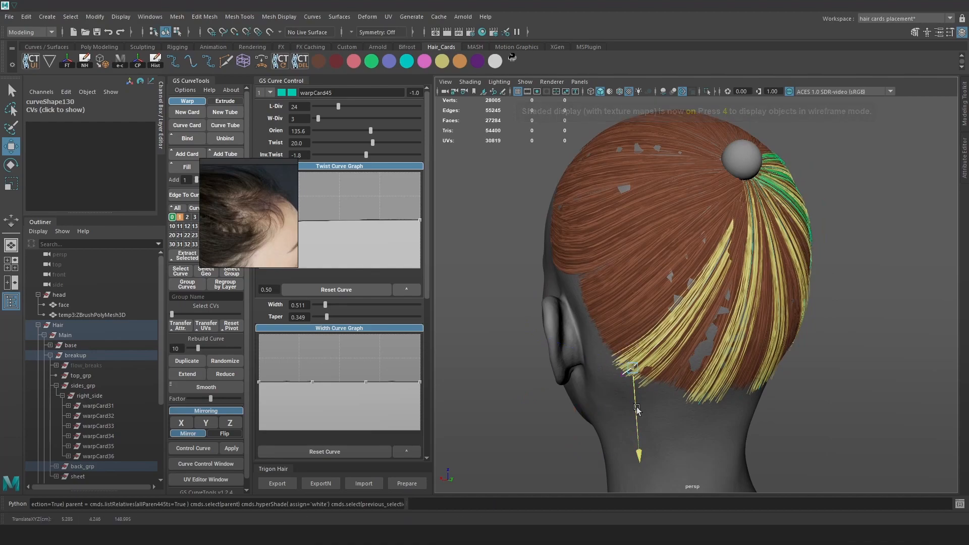
# Step: Set warpCard45's inverse twist to -7.0 and its twist to 14.0
pyautogui.moveTo(367, 156); pyautogui.dragTo(365, 157)
pyautogui.keyDown('alt'); pyautogui.moveTo(712, 357); pyautogui.dragTo(513, 344); pyautogui.keyUp('alt')
pyautogui.moveTo(360, 153); pyautogui.dragTo(357, 155)
pyautogui.moveTo(373, 144); pyautogui.dragTo(369, 146)
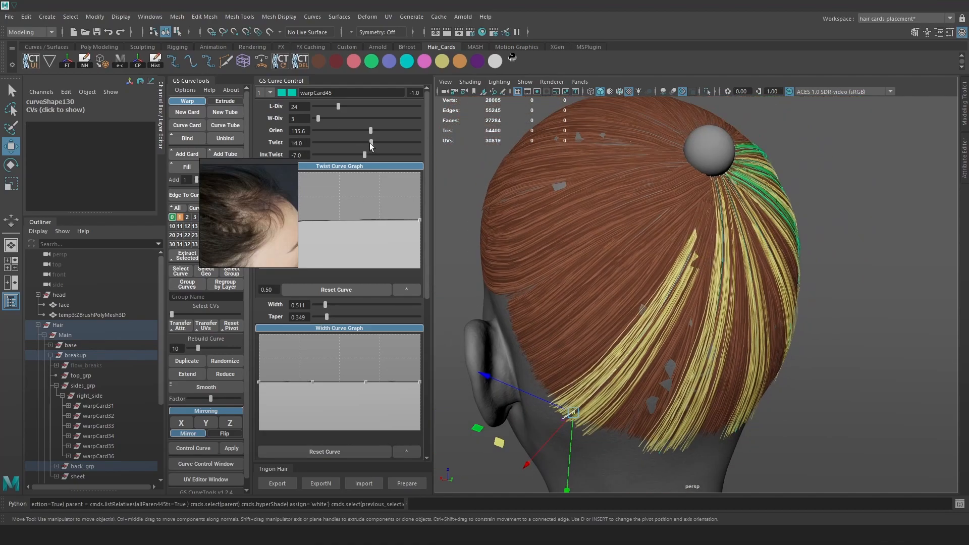
# Step: Reposition warpCard45's upper control point against the scalp just below the hair tie
pyautogui.click(759, 149)
pyautogui.press('z')
pyautogui.moveTo(729, 197)
pyautogui.keyDown('alt'); pyautogui.mouseDown()
pyautogui.moveTo(670, 201)
pyautogui.moveTo(687, 204)
pyautogui.moveTo(716, 237)
pyautogui.mouseUp(); pyautogui.keyUp('alt')
pyautogui.press('4')
pyautogui.press('5')
pyautogui.click(671, 220)
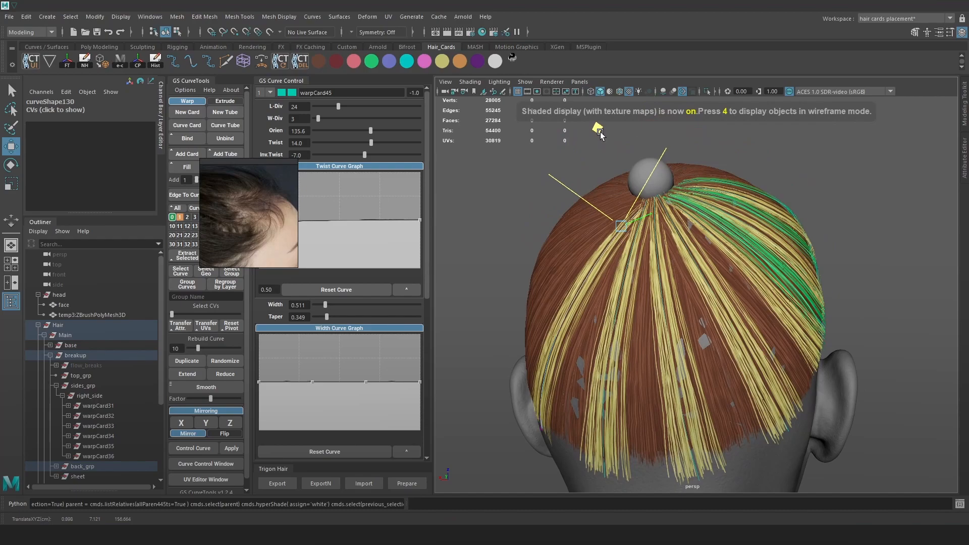
pyautogui.press('5')
pyautogui.press('4')
pyautogui.press('6')
pyautogui.moveTo(671, 220); pyautogui.dragTo(673, 195)
# Step: Toggle soft selection and adjust warpCard45's middle control point to follow the back of the head
pyautogui.moveTo(630, 233)
pyautogui.keyDown('alt'); pyautogui.mouseDown()
pyautogui.moveTo(694, 227)
pyautogui.moveTo(631, 239)
pyautogui.mouseUp(); pyautogui.keyUp('alt')
pyautogui.press('4')
pyautogui.click(623, 292)
pyautogui.press('6')
pyautogui.press('b')
pyautogui.moveTo(652, 295)
pyautogui.mouseDown()
pyautogui.moveTo(628, 289)
pyautogui.moveTo(671, 274)
pyautogui.moveTo(616, 263)
pyautogui.moveTo(482, 291)
pyautogui.mouseUp()
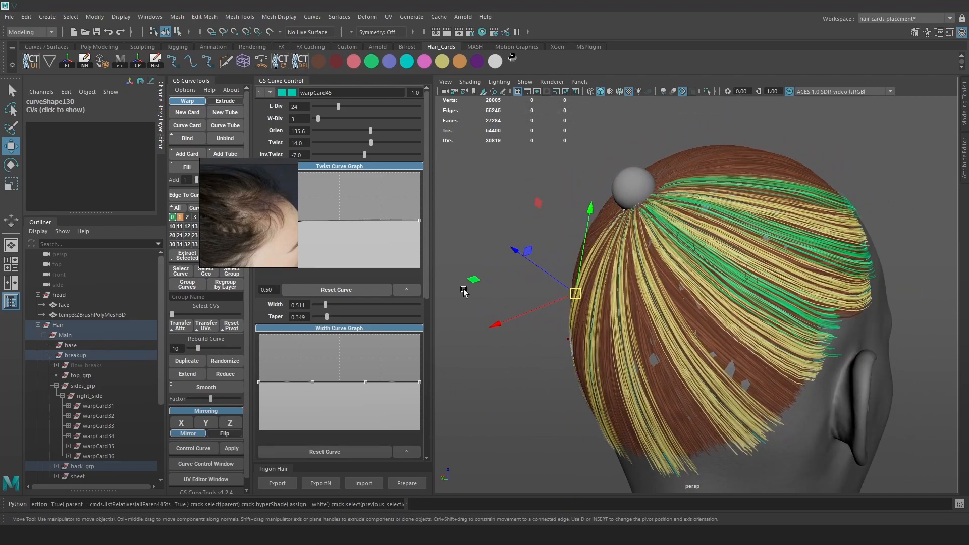
# Step: Expand back_grp in the outliner and unhide warpCard39 through warpCard43
pyautogui.click(56, 466)
pyautogui.scroll(-7, 118, 446)
pyautogui.click(103, 315)
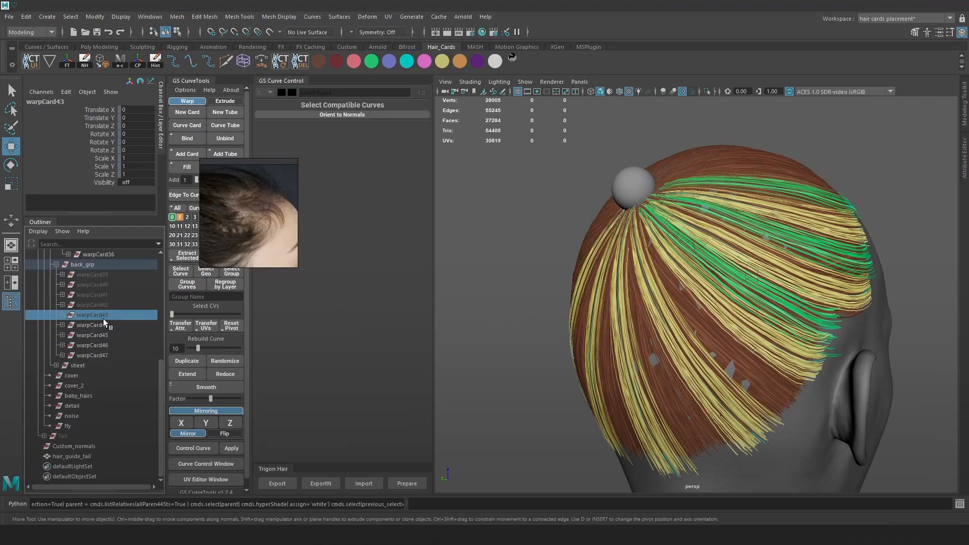
pyautogui.keyDown('shift'); pyautogui.click(107, 274); pyautogui.keyUp('shift')
pyautogui.hotkey('shift', 'h')
pyautogui.keyDown('alt'); pyautogui.moveTo(734, 262); pyautogui.dragTo(821, 254); pyautogui.keyUp('alt')
pyautogui.click(828, 257)
pyautogui.keyDown('alt'); pyautogui.moveTo(676, 376); pyautogui.dragTo(706, 289, button='middle'); pyautogui.keyUp('alt')
pyautogui.keyDown('alt'); pyautogui.moveTo(707, 290); pyautogui.dragTo(625, 319); pyautogui.keyUp('alt')
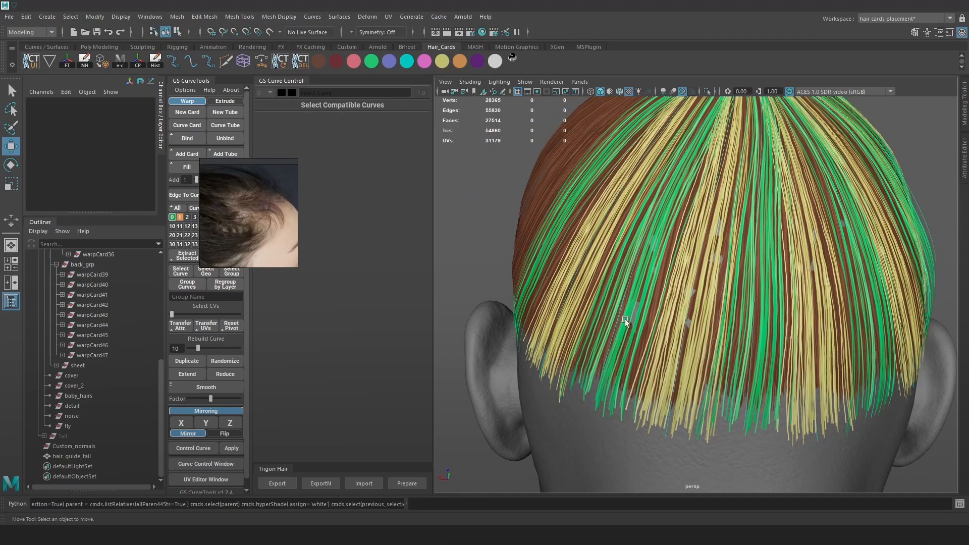
# Step: Select warpCard40's curve in control point mode and adjust its raised section over the scalp
pyautogui.press('4')
pyautogui.click(617, 321)
pyautogui.press('5')
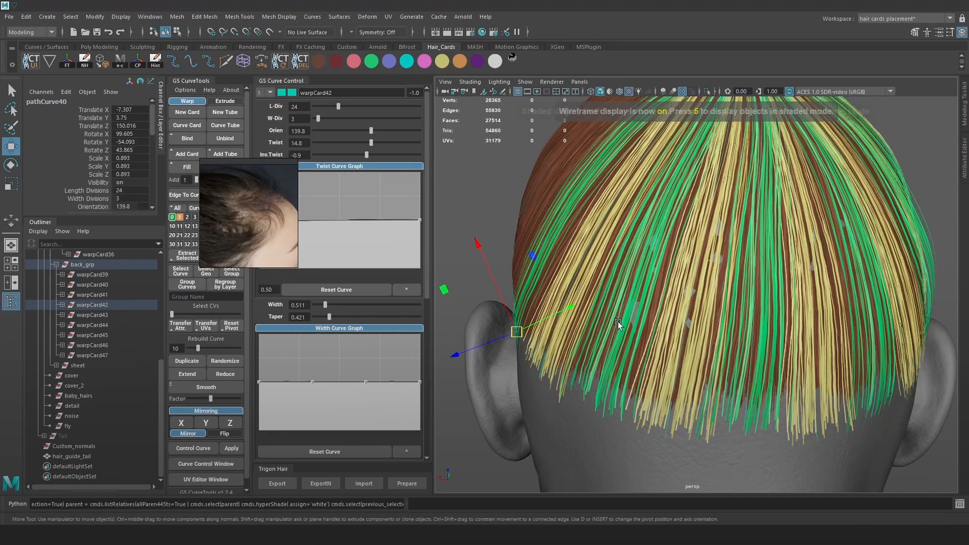
pyautogui.keyDown('alt'); pyautogui.moveTo(612, 308); pyautogui.dragTo(648, 339, button='right'); pyautogui.keyUp('alt')
pyautogui.keyDown('ctrl'); pyautogui.keyDown('shift'); pyautogui.moveTo(636, 325); pyautogui.dragTo(632, 334, button='right'); pyautogui.keyUp('shift'); pyautogui.keyUp('ctrl')
pyautogui.keyDown('alt'); pyautogui.moveTo(632, 334); pyautogui.dragTo(693, 241); pyautogui.keyUp('alt')
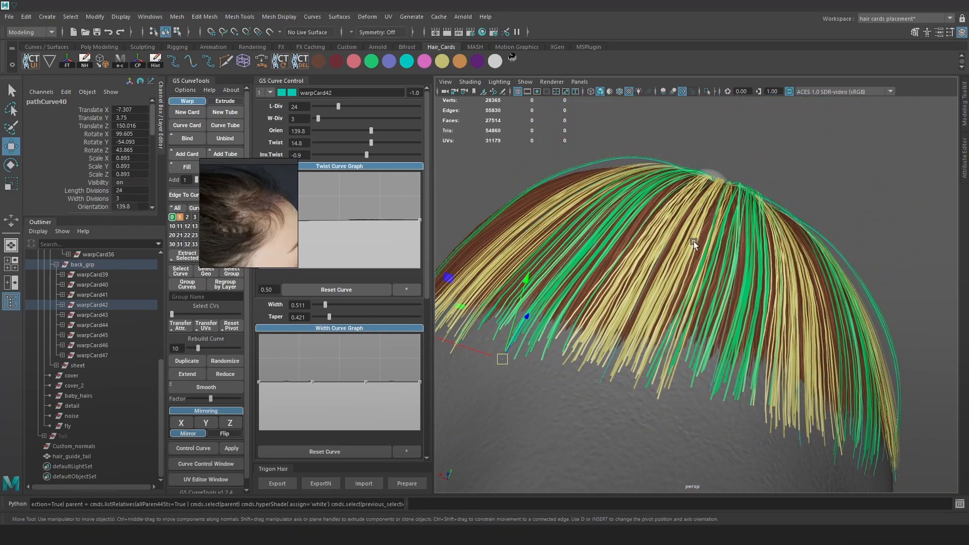
pyautogui.click(636, 157)
pyautogui.keyDown('alt'); pyautogui.moveTo(594, 164); pyautogui.dragTo(648, 216); pyautogui.keyUp('alt')
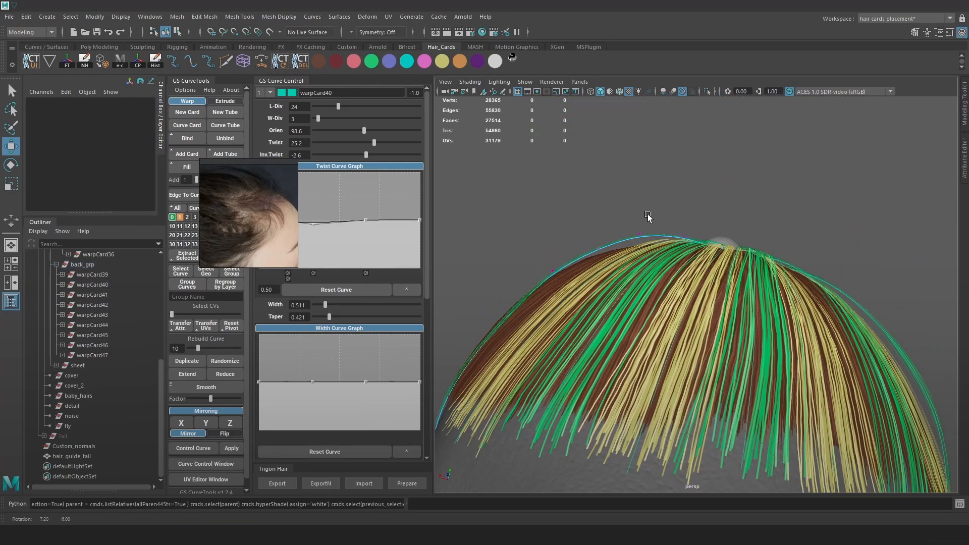
pyautogui.click(639, 234)
pyautogui.moveTo(543, 280); pyautogui.dragTo(437, 161)
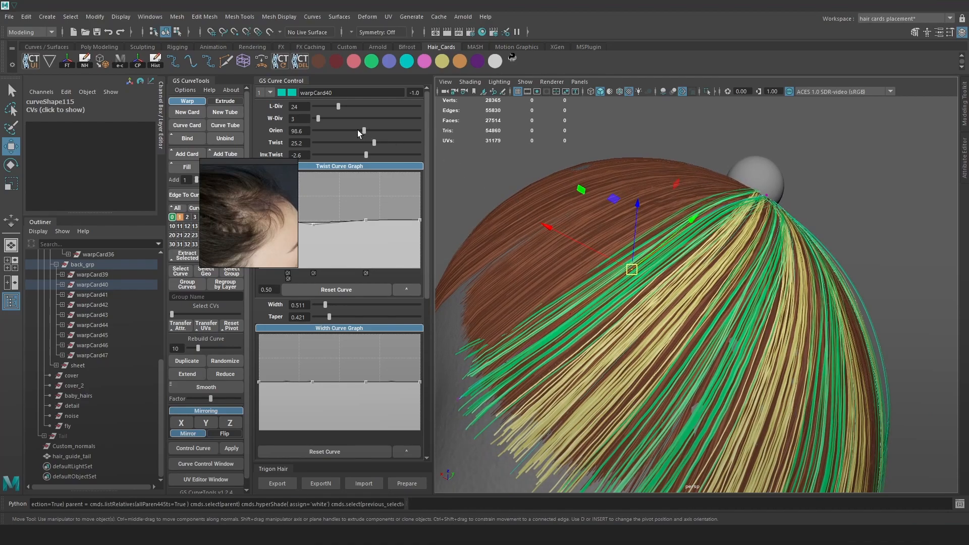
# Step: Set warpCard40's orientation to 104.0 and its twist to 17.5
pyautogui.moveTo(360, 129); pyautogui.dragTo(364, 132)
pyautogui.keyDown('alt'); pyautogui.moveTo(707, 226); pyautogui.dragTo(816, 224); pyautogui.keyUp('alt')
pyautogui.moveTo(363, 155); pyautogui.dragTo(368, 146)
pyautogui.hotkey('ctrl', 'z')
pyautogui.keyDown('alt'); pyautogui.moveTo(756, 230); pyautogui.dragTo(737, 212); pyautogui.keyUp('alt')
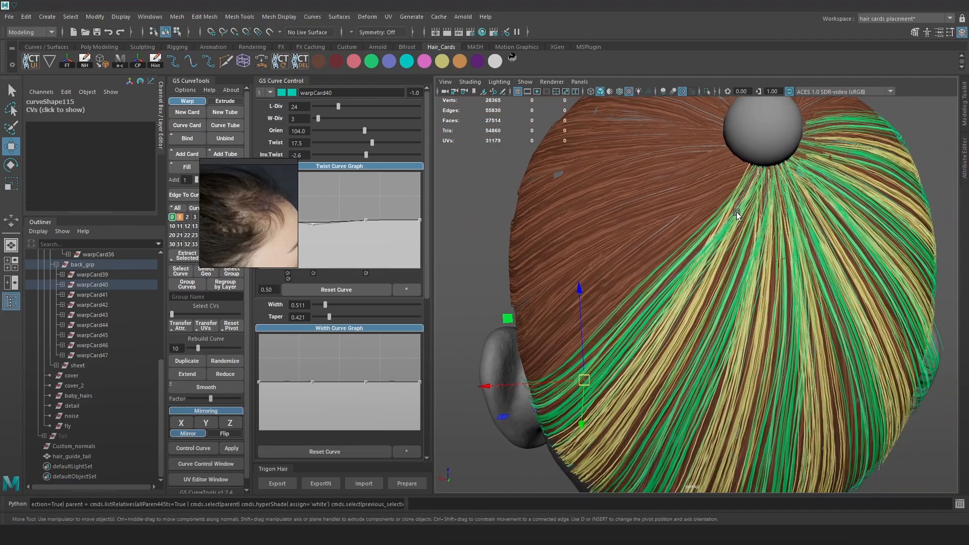
# Step: Select warpCard41's curve, switch it to control point editing and adjust its lower point against the scalp
pyautogui.press('4')
pyautogui.press('6')
pyautogui.moveTo(767, 181); pyautogui.dragTo(673, 301)
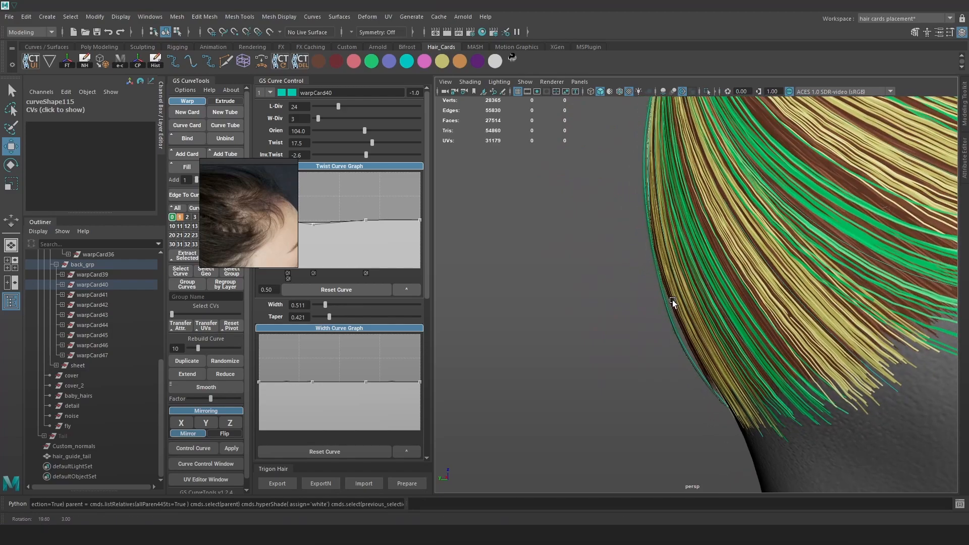
pyautogui.click(674, 329)
pyautogui.press('4')
pyautogui.click(674, 324)
pyautogui.moveTo(614, 271); pyautogui.dragTo(550, 261, button='right')
pyautogui.moveTo(679, 297)
pyautogui.mouseDown()
pyautogui.moveTo(650, 314)
pyautogui.moveTo(703, 298)
pyautogui.moveTo(682, 317)
pyautogui.moveTo(742, 280)
pyautogui.moveTo(789, 277)
pyautogui.mouseUp()
pyautogui.press('6')
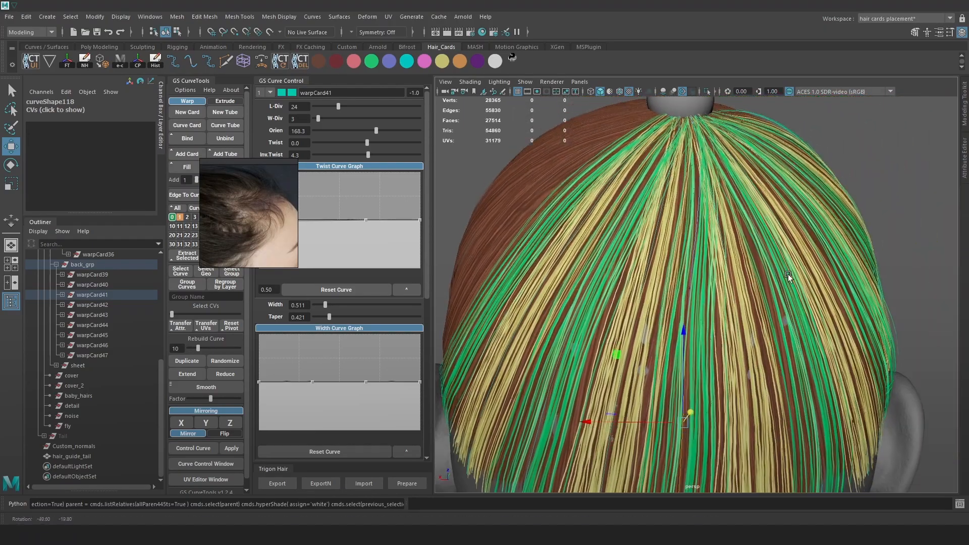
# Step: Select warpCard43's curve for control point editing and adjust how it lies over the back of the head
pyautogui.press('4')
pyautogui.click(756, 229)
pyautogui.press('6')
pyautogui.moveTo(651, 292); pyautogui.dragTo(591, 298, button='right')
pyautogui.press('4')
pyautogui.press('6')
pyautogui.moveTo(570, 349)
pyautogui.mouseDown()
pyautogui.moveTo(537, 371)
pyautogui.moveTo(667, 328)
pyautogui.moveTo(767, 323)
pyautogui.moveTo(596, 307)
pyautogui.moveTo(665, 320)
pyautogui.mouseUp()
pyautogui.press('4')
pyautogui.click(644, 340)
pyautogui.press('6')
pyautogui.keyDown('alt'); pyautogui.moveTo(692, 287); pyautogui.dragTo(713, 282, button='middle'); pyautogui.keyUp('alt')
pyautogui.keyDown('alt'); pyautogui.moveTo(712, 281); pyautogui.dragTo(696, 215); pyautogui.keyUp('alt')
# Step: Set warpCard43's orientation to 201.6 and inverse twist to 8.7, and nudge its lower control point
pyautogui.moveTo(383, 130); pyautogui.dragTo(381, 130)
pyautogui.press('F9')
pyautogui.click(648, 230)
pyautogui.moveTo(648, 230); pyautogui.dragTo(652, 232)
pyautogui.keyDown('alt'); pyautogui.moveTo(666, 229); pyautogui.dragTo(681, 293); pyautogui.keyUp('alt')
pyautogui.moveTo(641, 218); pyautogui.dragTo(696, 293)
pyautogui.moveTo(363, 151); pyautogui.dragTo(370, 154)
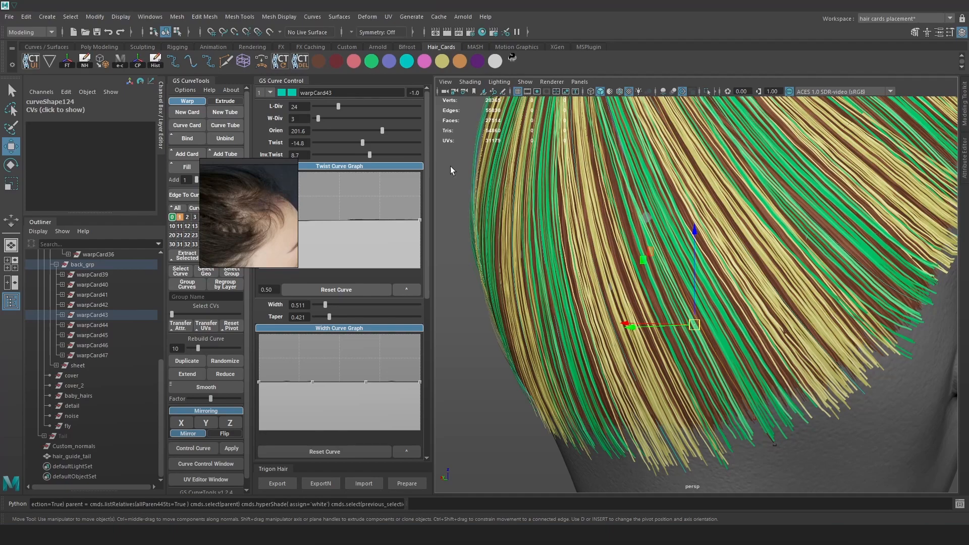
# Step: Select the curves of warpCard43 and warpCard46 and assign the Neutral material to their cards
pyautogui.keyDown('alt'); pyautogui.moveTo(656, 197); pyautogui.dragTo(683, 204); pyautogui.keyUp('alt')
pyautogui.moveTo(607, 209); pyautogui.dragTo(701, 173, button='right')
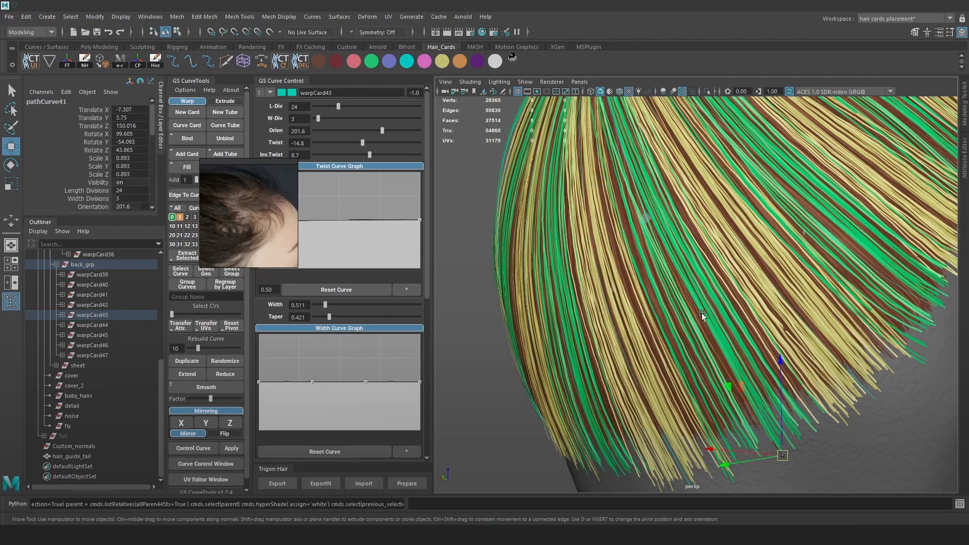
pyautogui.click(692, 313)
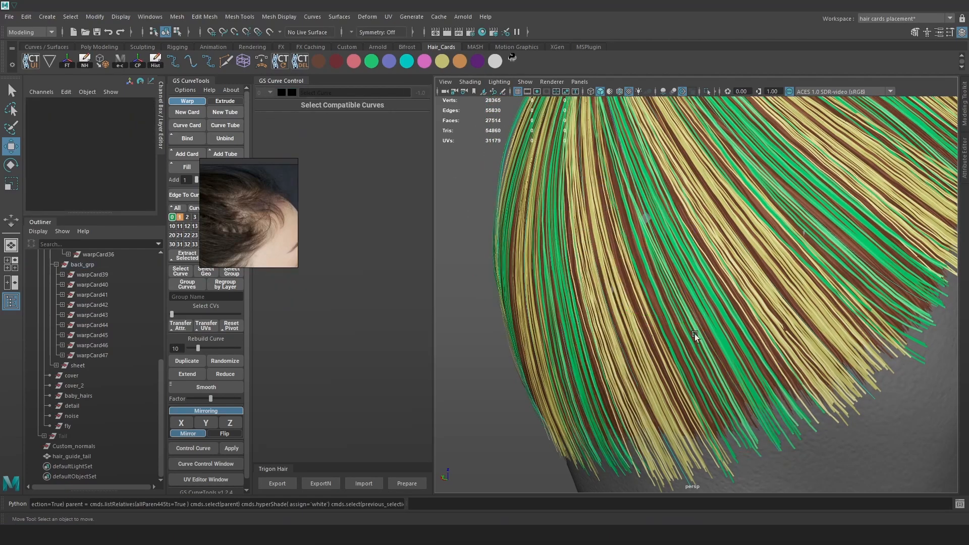
pyautogui.press('4')
pyautogui.click(722, 363)
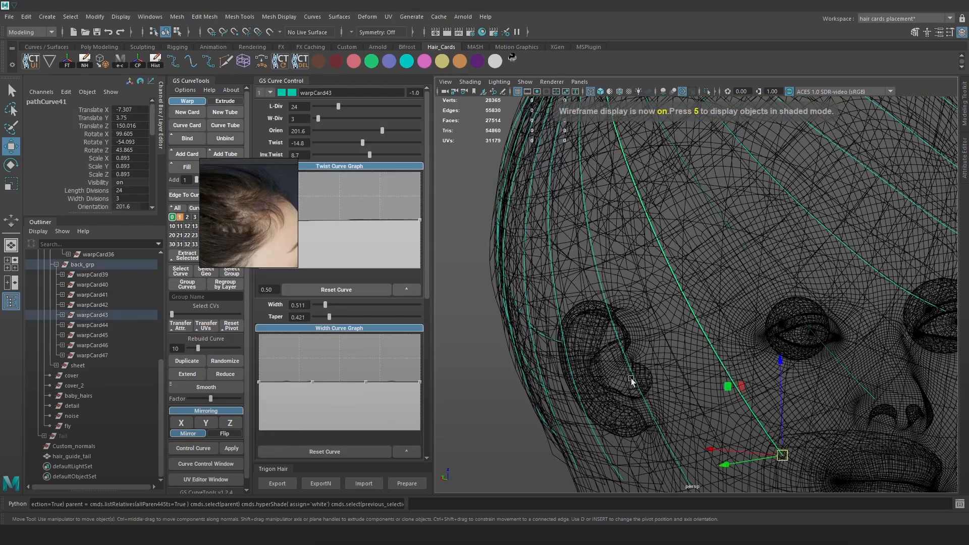
pyautogui.click(632, 370)
pyautogui.keyDown('alt'); pyautogui.moveTo(633, 371); pyautogui.dragTo(643, 314); pyautogui.keyUp('alt')
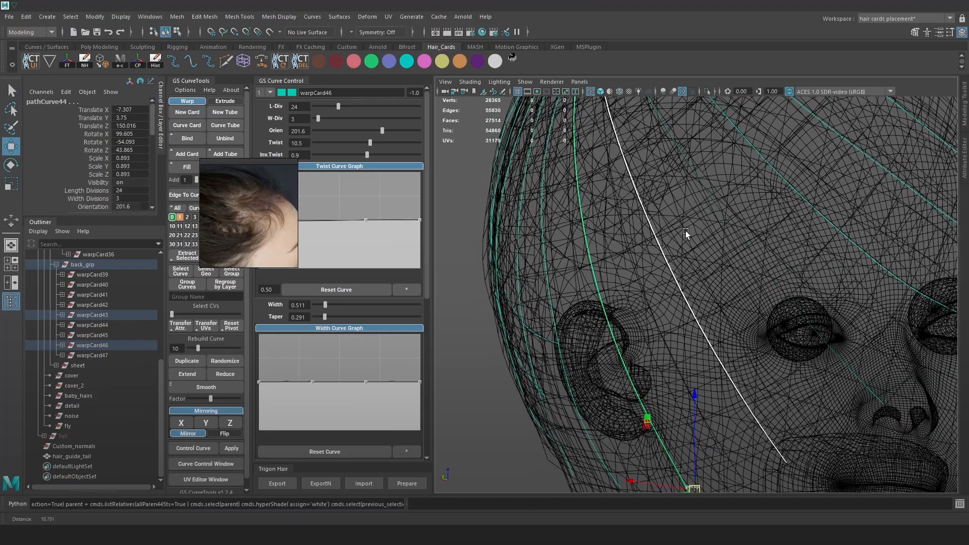
pyautogui.press('6')
pyautogui.keyDown('alt'); pyautogui.moveTo(668, 276); pyautogui.dragTo(702, 261); pyautogui.keyUp('alt')
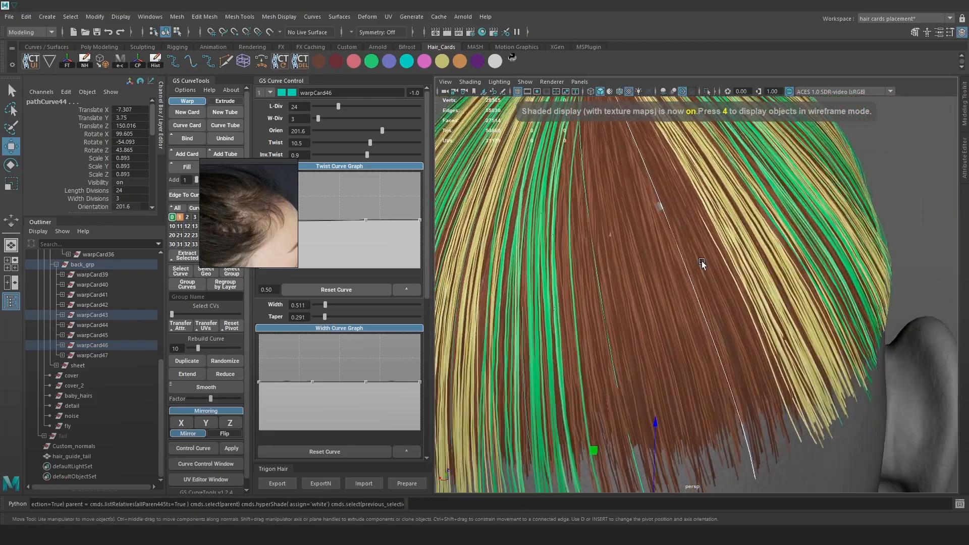
# Step: Inspect the recoloured back cards from several angles and undo the Neutral material assignment
pyautogui.click(702, 261)
pyautogui.scroll(5, 813, 301)
pyautogui.keyDown('alt'); pyautogui.moveTo(813, 300); pyautogui.dragTo(682, 324); pyautogui.keyUp('alt')
pyautogui.keyDown('alt'); pyautogui.moveTo(662, 215); pyautogui.dragTo(756, 310); pyautogui.keyUp('alt')
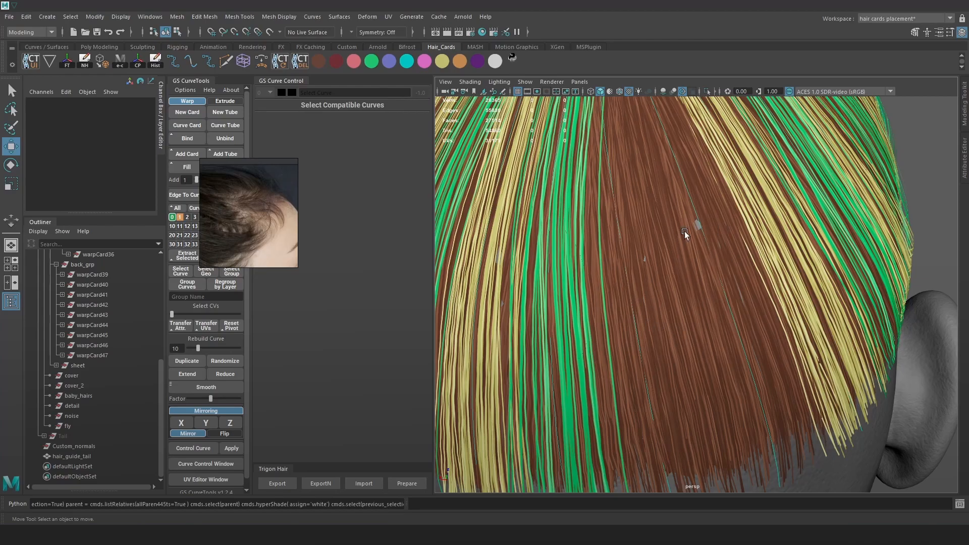
pyautogui.keyDown('alt'); pyautogui.moveTo(698, 293); pyautogui.dragTo(654, 298); pyautogui.keyUp('alt')
pyautogui.keyDown('alt'); pyautogui.moveTo(736, 256); pyautogui.dragTo(699, 246); pyautogui.keyUp('alt')
pyautogui.keyDown('alt'); pyautogui.moveTo(693, 292); pyautogui.dragTo(731, 306); pyautogui.keyUp('alt')
pyautogui.click(707, 297)
pyautogui.hotkey('ctrl', 'z')
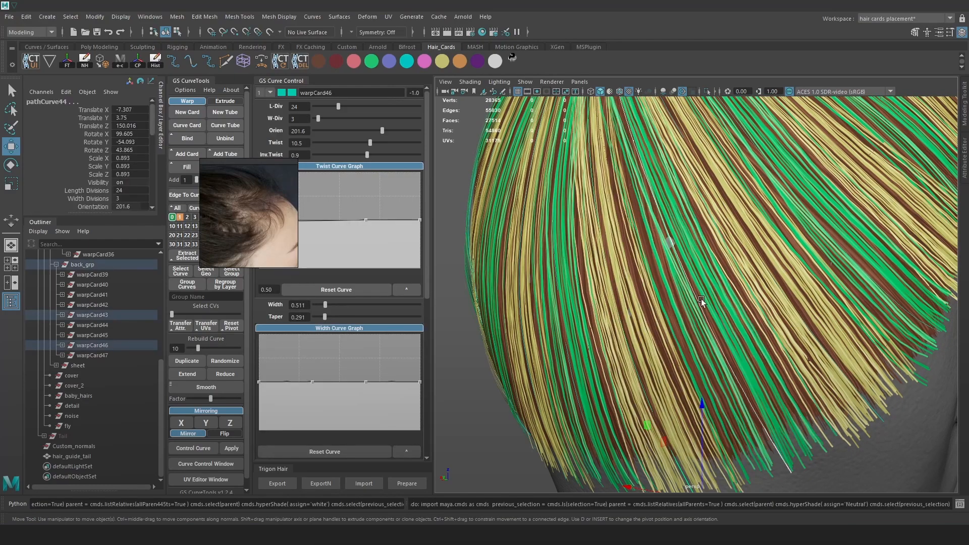
# Step: Clear the selection, switch to Marmoset Toolbag and examine the rendered hair from the side and back
pyautogui.click(479, 249)
pyautogui.keyDown('alt'); pyautogui.moveTo(755, 350); pyautogui.dragTo(743, 413); pyautogui.keyUp('alt')
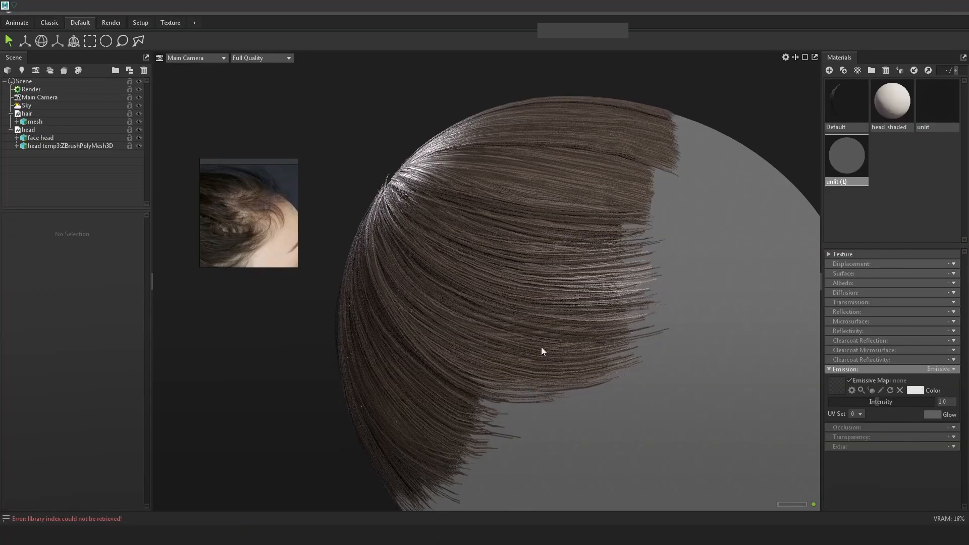
pyautogui.moveTo(541, 348); pyautogui.dragTo(583, 386)
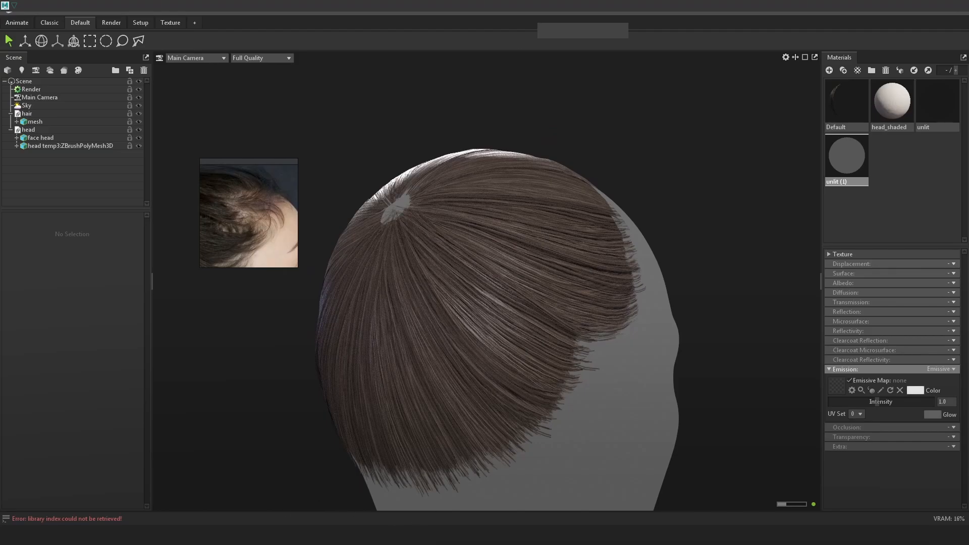
# Step: Return to Maya, select warpCard39's curve and set its orientation to -114.0
pyautogui.moveTo(110, 535)
pyautogui.click(196, 494)
pyautogui.keyDown('alt'); pyautogui.moveTo(634, 302); pyautogui.dragTo(685, 344, button='right'); pyautogui.keyUp('alt')
pyautogui.keyDown('alt'); pyautogui.moveTo(685, 344); pyautogui.dragTo(717, 335); pyautogui.keyUp('alt')
pyautogui.keyDown('alt'); pyautogui.moveTo(717, 334); pyautogui.dragTo(644, 332, button='right'); pyautogui.keyUp('alt')
pyautogui.keyDown('alt'); pyautogui.moveTo(644, 332); pyautogui.dragTo(674, 255); pyautogui.keyUp('alt')
pyautogui.press('4')
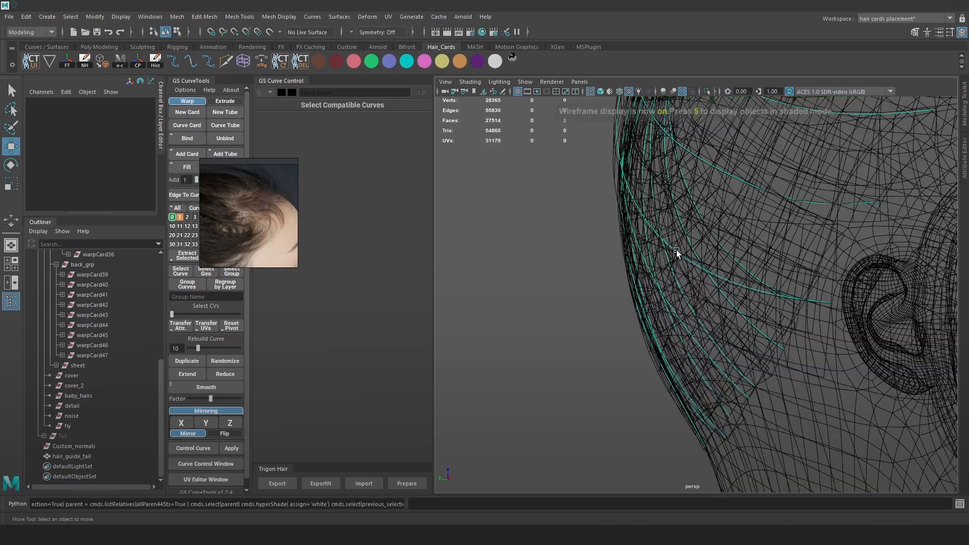
pyautogui.click(676, 250)
pyautogui.press('5')
pyautogui.press('6')
pyautogui.moveTo(670, 212)
pyautogui.keyDown('alt'); pyautogui.mouseDown(button='right')
pyautogui.moveTo(716, 317)
pyautogui.moveTo(706, 310)
pyautogui.mouseUp(button='right'); pyautogui.keyUp('alt')
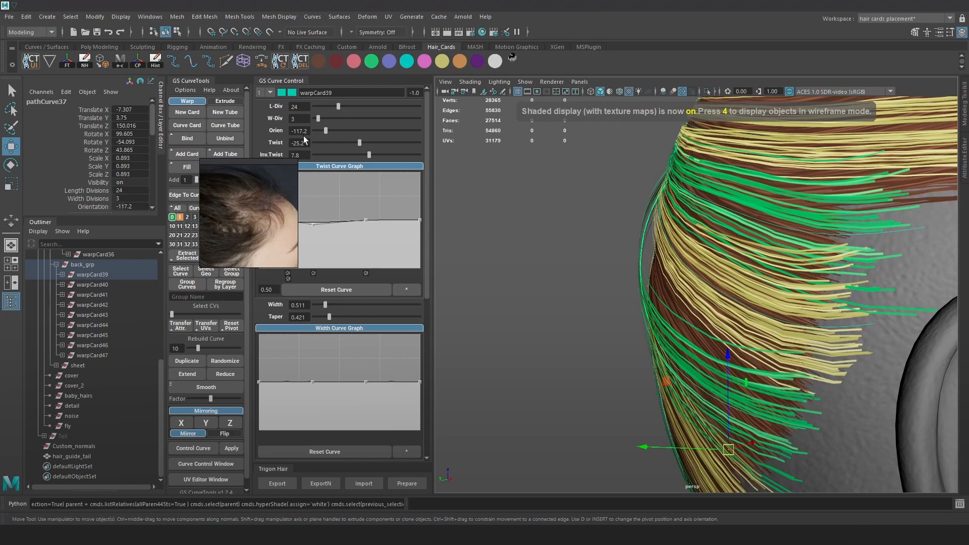
pyautogui.moveTo(326, 132); pyautogui.dragTo(327, 132)
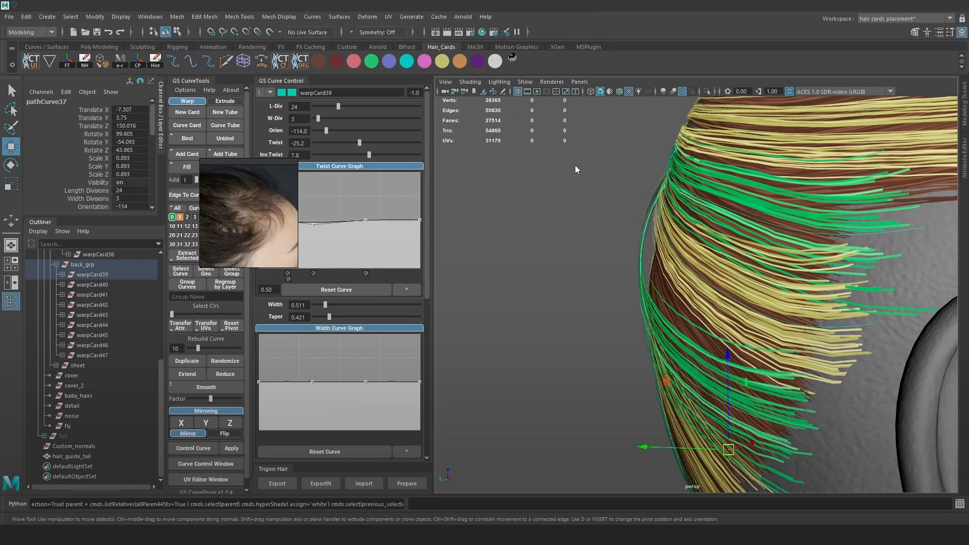
# Step: Switch warpCard39's curve to control point editing, undo the stray change and toggle soft selection
pyautogui.moveTo(575, 166); pyautogui.dragTo(505, 160, button='right')
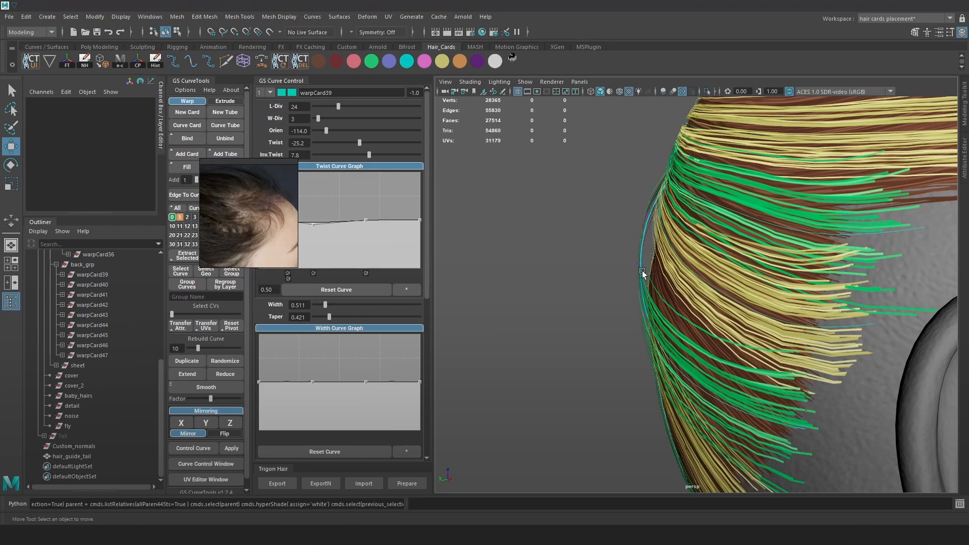
pyautogui.moveTo(643, 233); pyautogui.dragTo(669, 217, button='right')
pyautogui.click(635, 218)
pyautogui.click(646, 236)
pyautogui.rightClick(612, 195)
pyautogui.moveTo(612, 196); pyautogui.dragTo(611, 264, button='right')
pyautogui.press('4')
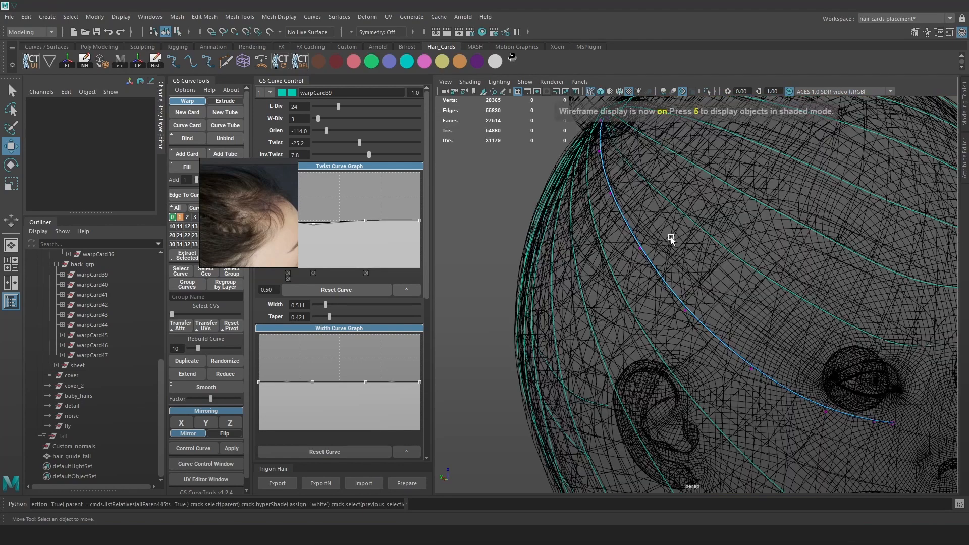
pyautogui.click(672, 239)
pyautogui.press('6')
pyautogui.keyDown('alt'); pyautogui.moveTo(720, 272); pyautogui.dragTo(650, 263); pyautogui.keyUp('alt')
pyautogui.hotkey('ctrl', 'z')
pyautogui.press('b')
# Step: Move warpCard39's control points so the card lies closer to the scalp at the back of the head
pyautogui.keyDown('alt'); pyautogui.moveTo(674, 308); pyautogui.dragTo(667, 326); pyautogui.keyUp('alt')
pyautogui.moveTo(642, 385); pyautogui.dragTo(664, 393)
pyautogui.moveTo(657, 387); pyautogui.dragTo(669, 384)
pyautogui.moveTo(655, 310); pyautogui.dragTo(642, 332)
pyautogui.keyDown('alt'); pyautogui.moveTo(643, 331); pyautogui.dragTo(651, 383, button='middle'); pyautogui.keyUp('alt')
pyautogui.keyDown('alt'); pyautogui.moveTo(654, 379); pyautogui.dragTo(665, 269); pyautogui.keyUp('alt')
pyautogui.press('4')
pyautogui.moveTo(665, 269); pyautogui.dragTo(608, 312)
pyautogui.press('6')
# Step: Select warpCard36's curve along the upper side of the head
pyautogui.moveTo(692, 298)
pyautogui.keyDown('alt'); pyautogui.mouseDown()
pyautogui.moveTo(623, 300)
pyautogui.moveTo(819, 299)
pyautogui.moveTo(728, 287)
pyautogui.moveTo(813, 279)
pyautogui.moveTo(711, 226)
pyautogui.moveTo(667, 225)
pyautogui.moveTo(723, 194)
pyautogui.mouseUp(); pyautogui.keyUp('alt')
pyautogui.click(723, 195)
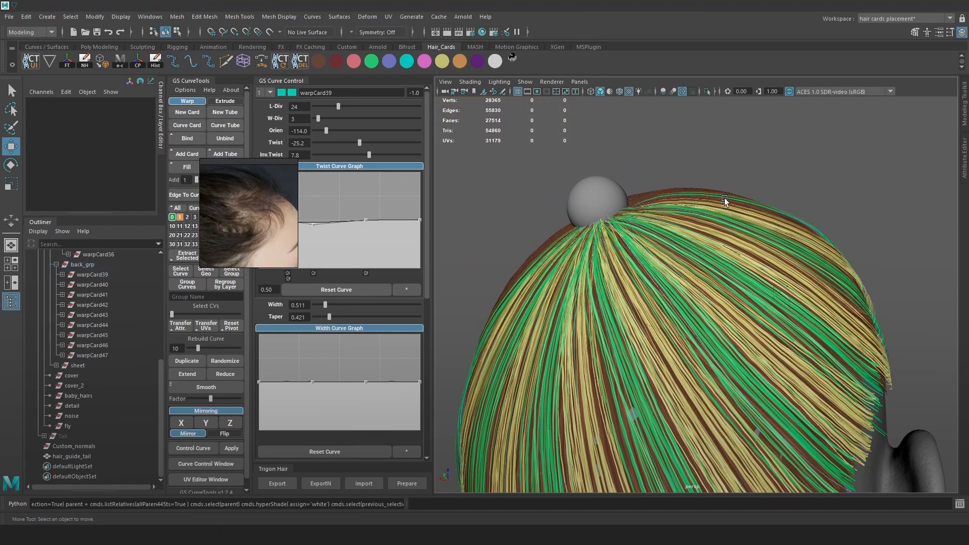
pyautogui.press('4')
pyautogui.click(724, 198)
pyautogui.press('6')
pyautogui.click(781, 165)
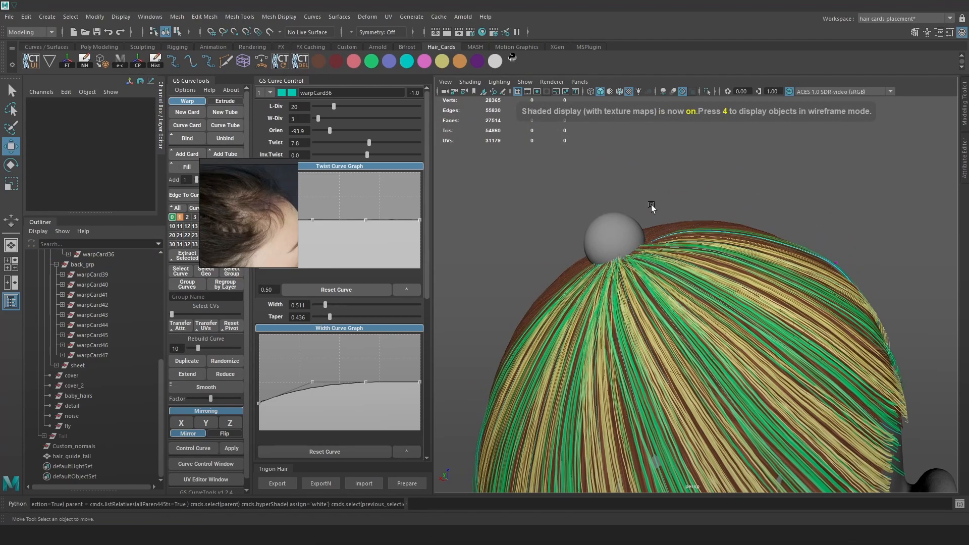
# Step: Pick warpCard36's control point beside the bun and examine how the card meets its neighbours there
pyautogui.press('4')
pyautogui.click(614, 266)
pyautogui.press('6')
pyautogui.moveTo(618, 260)
pyautogui.keyDown('alt'); pyautogui.mouseDown()
pyautogui.moveTo(769, 198)
pyautogui.moveTo(745, 200)
pyautogui.mouseUp(); pyautogui.keyUp('alt')
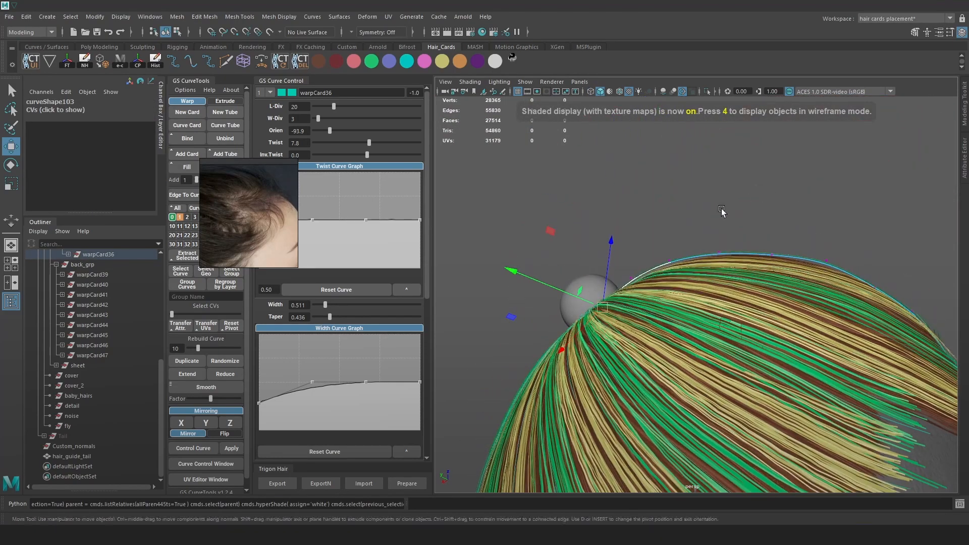
pyautogui.keyDown('alt'); pyautogui.moveTo(668, 263); pyautogui.dragTo(723, 282); pyautogui.keyUp('alt')
pyautogui.keyDown('alt'); pyautogui.moveTo(723, 283); pyautogui.dragTo(668, 285, button='right'); pyautogui.keyUp('alt')
pyautogui.keyDown('alt'); pyautogui.moveTo(668, 284); pyautogui.dragTo(724, 299); pyautogui.keyUp('alt')
pyautogui.keyDown('alt'); pyautogui.moveTo(725, 298); pyautogui.dragTo(701, 299, button='right'); pyautogui.keyUp('alt')
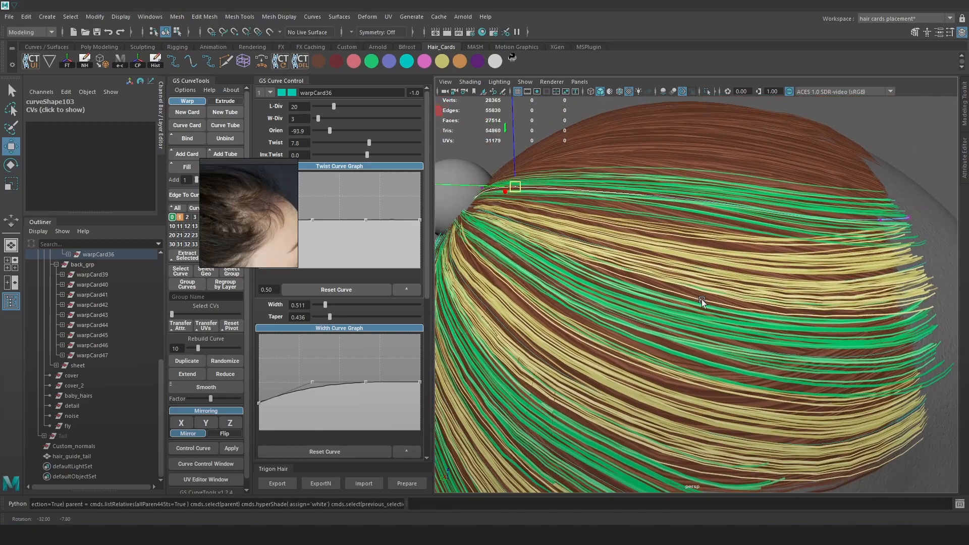
# Step: Adjust warpCard36's middle control point so the card follows the scalp along the upper side of the head
pyautogui.keyDown('alt'); pyautogui.moveTo(646, 298); pyautogui.dragTo(600, 177); pyautogui.keyUp('alt')
pyautogui.click(597, 207)
pyautogui.moveTo(594, 210); pyautogui.dragTo(671, 203)
pyautogui.keyDown('alt'); pyautogui.moveTo(671, 204); pyautogui.dragTo(694, 274, button='right'); pyautogui.keyUp('alt')
pyautogui.moveTo(709, 264); pyautogui.dragTo(765, 286)
pyautogui.keyDown('alt'); pyautogui.moveTo(765, 286); pyautogui.dragTo(751, 255, button='middle'); pyautogui.keyUp('alt')
pyautogui.keyDown('alt'); pyautogui.moveTo(751, 255); pyautogui.dragTo(770, 281, button='right'); pyautogui.keyUp('alt')
pyautogui.moveTo(770, 282)
pyautogui.keyDown('alt'); pyautogui.mouseDown()
pyautogui.moveTo(731, 275)
pyautogui.moveTo(794, 281)
pyautogui.moveTo(773, 286)
pyautogui.mouseUp(); pyautogui.keyUp('alt')
pyautogui.keyDown('alt'); pyautogui.moveTo(774, 286); pyautogui.dragTo(771, 306, button='right'); pyautogui.keyUp('alt')
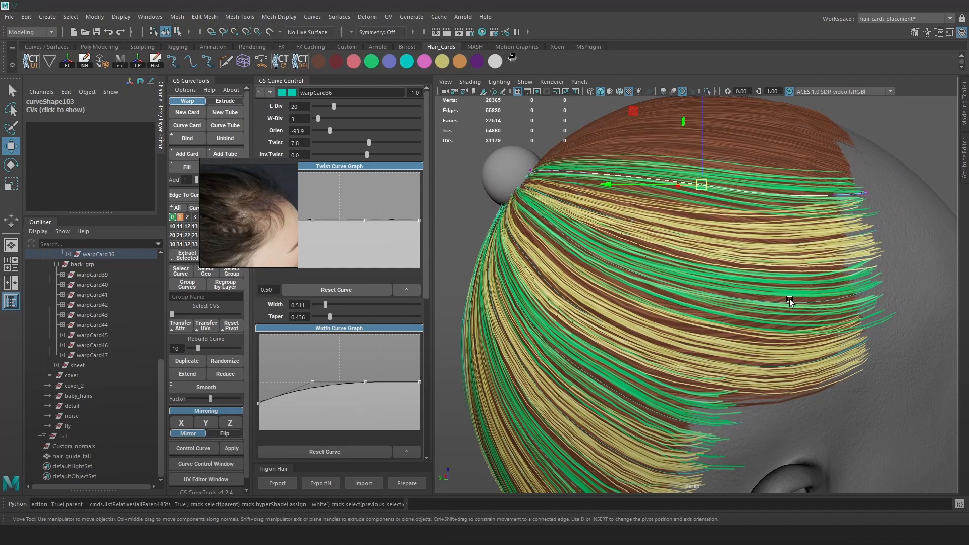
pyautogui.keyDown('alt'); pyautogui.moveTo(785, 305); pyautogui.dragTo(741, 263, button='right'); pyautogui.keyUp('alt')
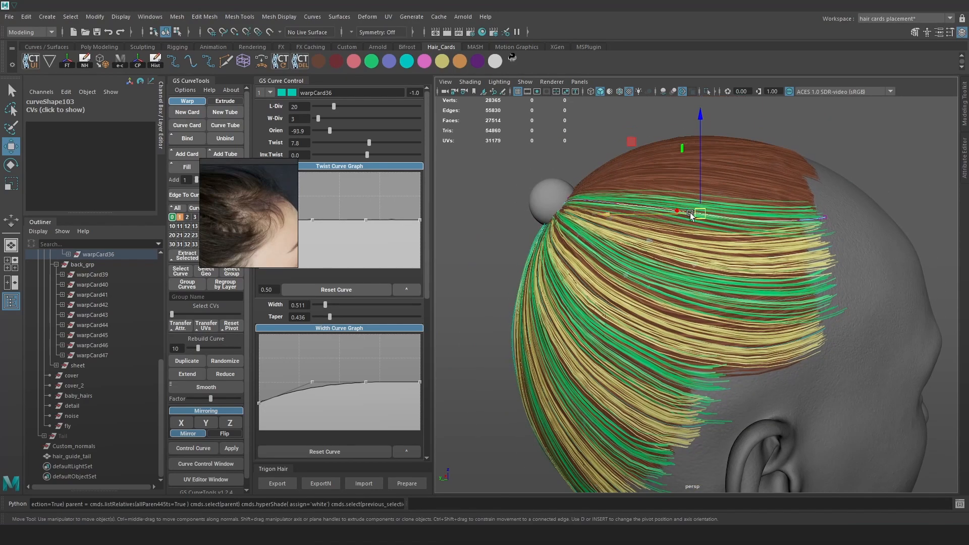
pyautogui.keyDown('alt'); pyautogui.moveTo(703, 234); pyautogui.dragTo(671, 324, button='right'); pyautogui.keyUp('alt')
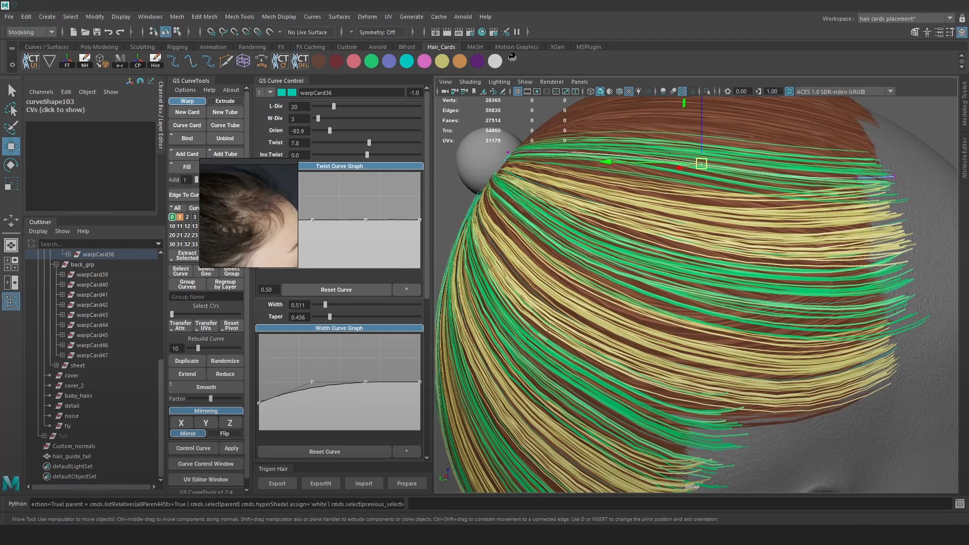
# Step: Select warpCard32's curve above the ear and pick the control point at its front tip
pyautogui.click(810, 377)
pyautogui.press('4')
pyautogui.press('6')
pyautogui.keyDown('alt'); pyautogui.moveTo(825, 369); pyautogui.dragTo(904, 166); pyautogui.keyUp('alt')
pyautogui.click(802, 296)
pyautogui.moveTo(690, 385); pyautogui.dragTo(691, 384)
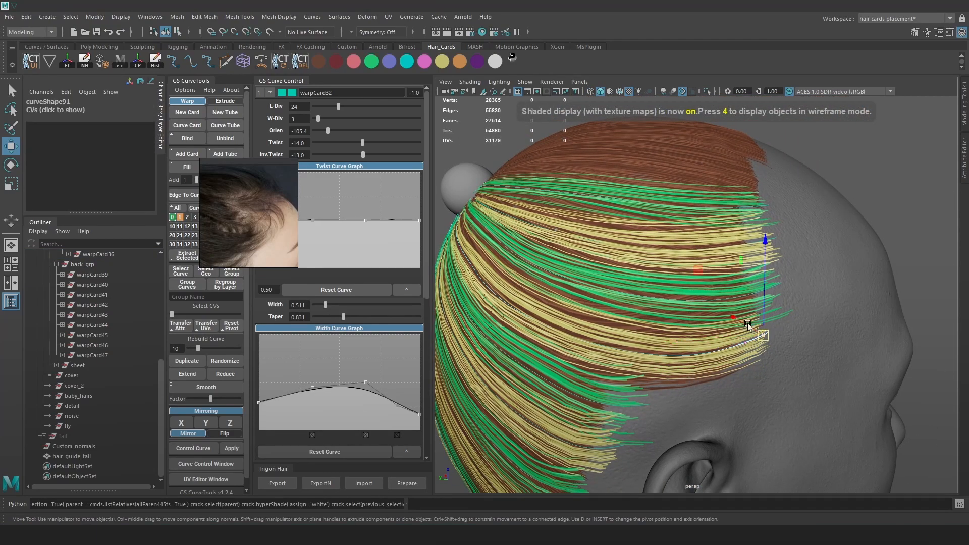
# Step: Try to raise warpCard32's control points near the front tip and undo the move
pyautogui.press('4')
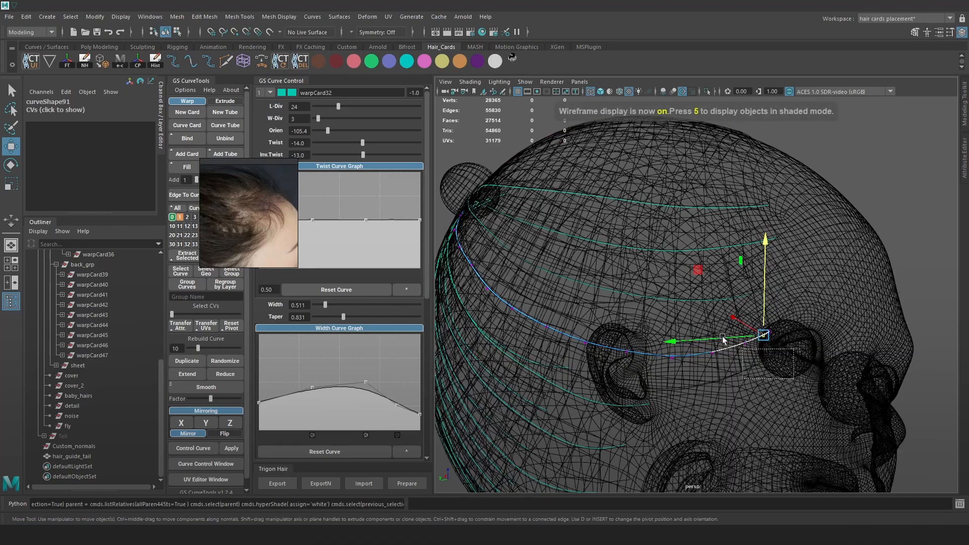
pyautogui.press('6')
pyautogui.moveTo(743, 307); pyautogui.dragTo(744, 300)
pyautogui.hotkey('ctrl', 'z')
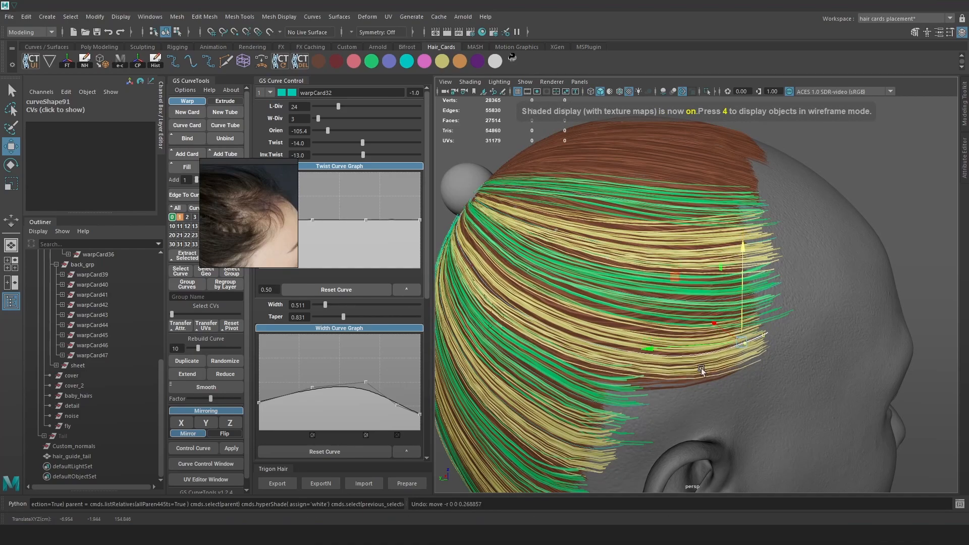
# Step: Select the group of control points along the front part of warpCard32 and raise them slightly
pyautogui.press('4')
pyautogui.moveTo(798, 378); pyautogui.dragTo(618, 275)
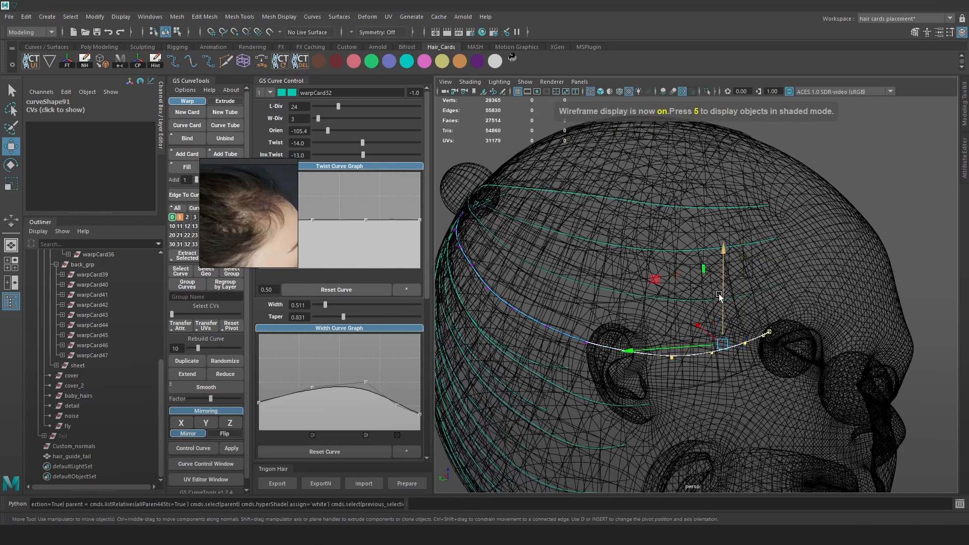
pyautogui.press('6')
pyautogui.moveTo(718, 297); pyautogui.dragTo(725, 284)
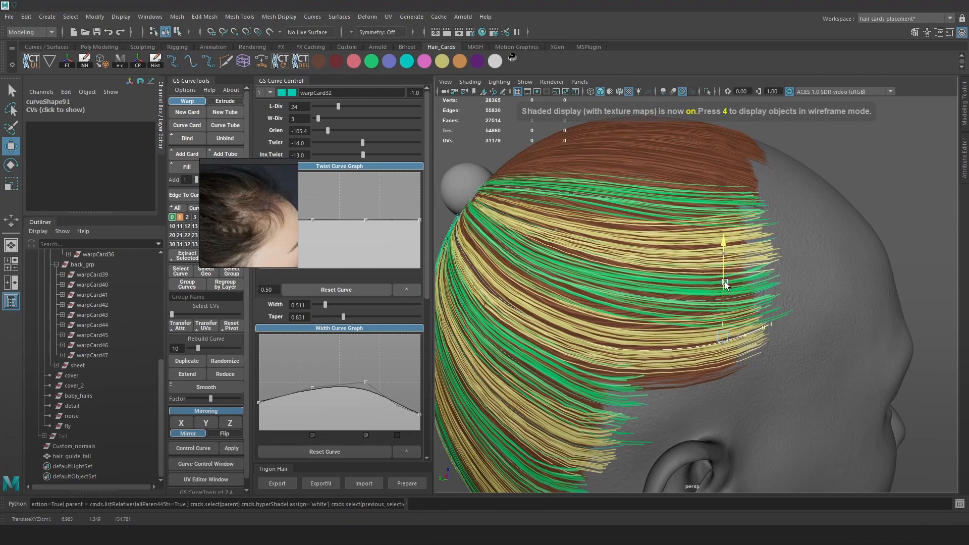
# Step: Rotate and nudge warpCard32's front control points, and set the card's orientation to -119.7
pyautogui.press('e')
pyautogui.moveTo(801, 283); pyautogui.dragTo(798, 281)
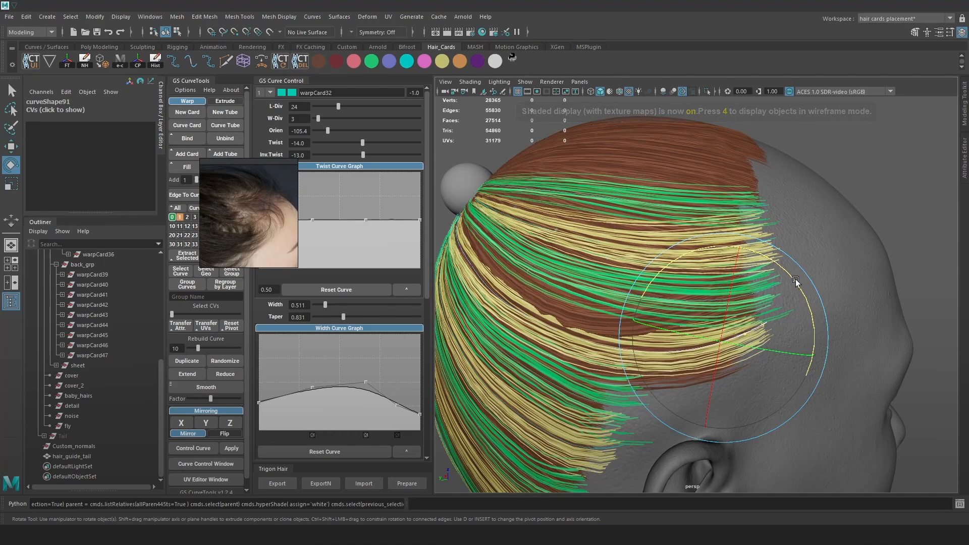
pyautogui.press('w')
pyautogui.moveTo(722, 301); pyautogui.dragTo(721, 303)
pyautogui.keyDown('alt'); pyautogui.moveTo(618, 284); pyautogui.dragTo(621, 283, button='right'); pyautogui.keyUp('alt')
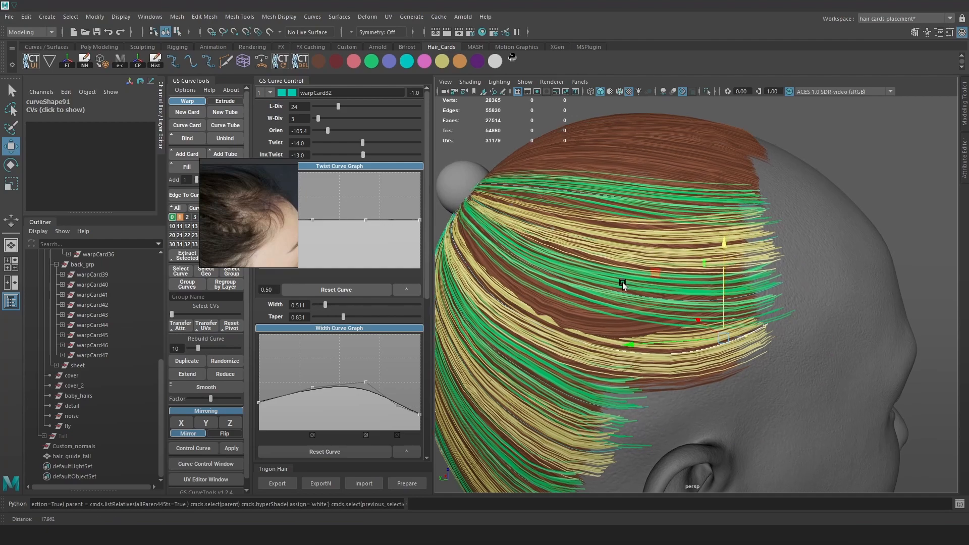
pyautogui.moveTo(327, 130); pyautogui.dragTo(325, 130)
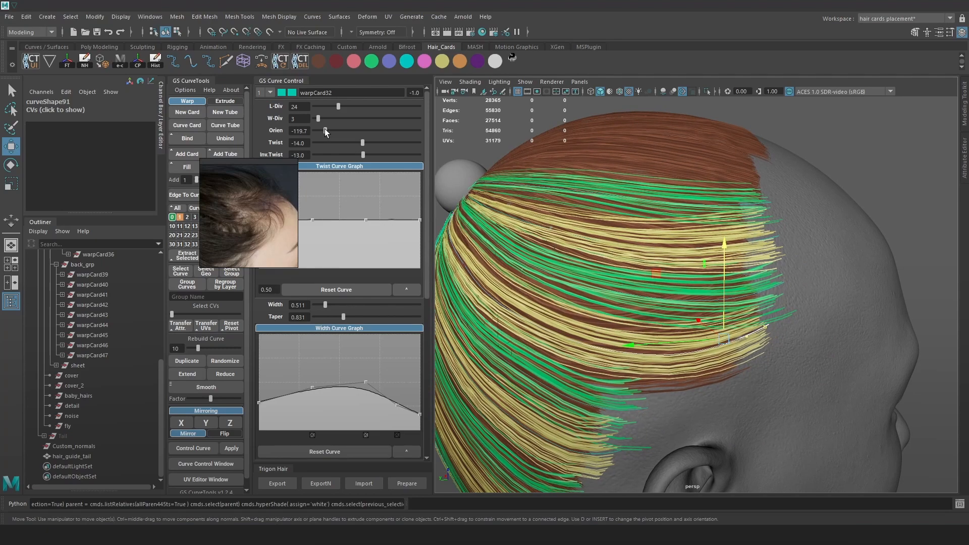
pyautogui.click(692, 301)
# Step: Select warpCard31's curve and adjust its middle control points to even out the card's overlap
pyautogui.press('4')
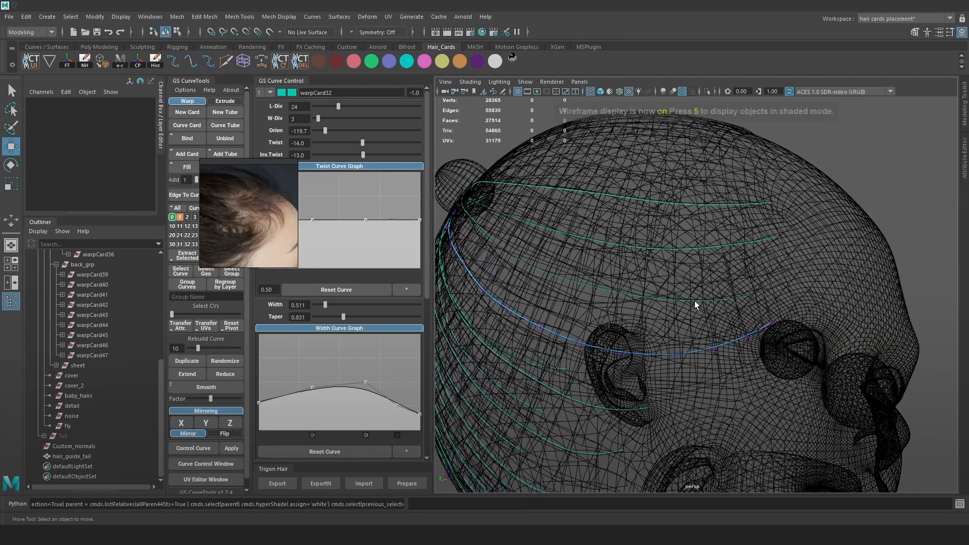
pyautogui.moveTo(884, 144); pyautogui.dragTo(895, 143, button='right')
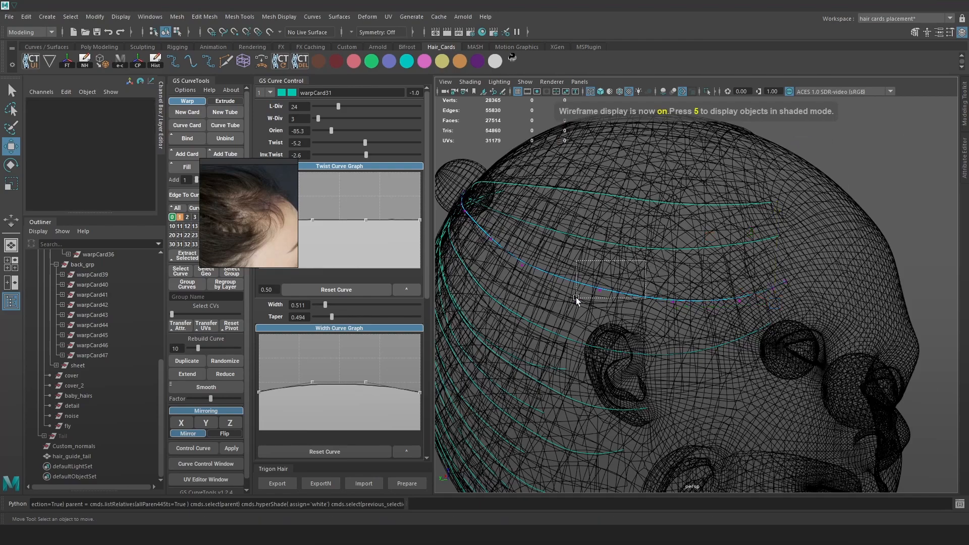
pyautogui.moveTo(576, 298); pyautogui.dragTo(576, 297)
pyautogui.press('6')
pyautogui.moveTo(600, 246); pyautogui.dragTo(600, 257)
pyautogui.press('4')
pyautogui.click(672, 303)
pyautogui.press('6')
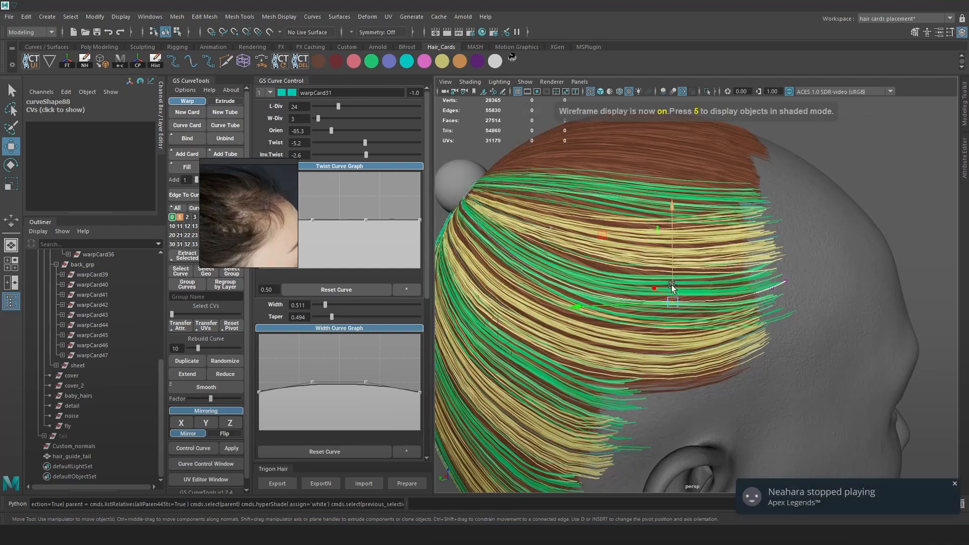
# Step: Select warpCard35's curve and adjust its middle control points so the card blends with the side hair
pyautogui.press('4')
pyautogui.click(634, 247)
pyautogui.moveTo(860, 144); pyautogui.dragTo(797, 142, button='right')
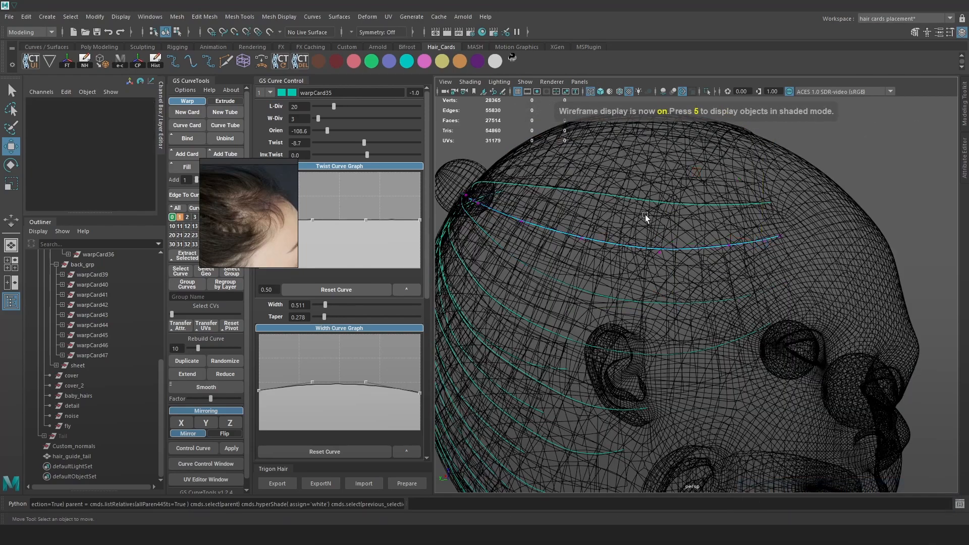
pyautogui.moveTo(562, 250)
pyautogui.mouseDown()
pyautogui.moveTo(589, 217)
pyautogui.moveTo(579, 241)
pyautogui.mouseUp()
pyautogui.press('6')
pyautogui.press('4')
pyautogui.click(658, 254)
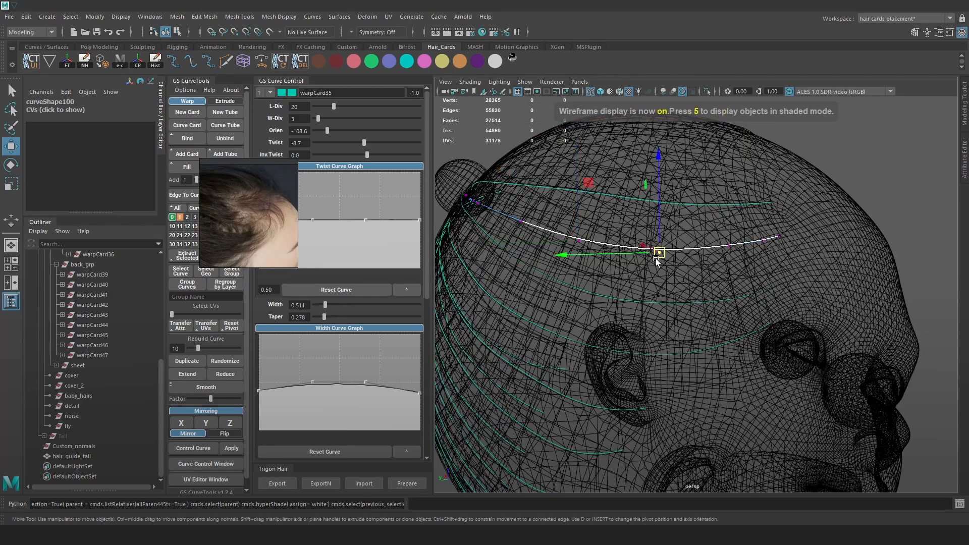
pyautogui.press('6')
pyautogui.keyDown('alt'); pyautogui.moveTo(659, 261); pyautogui.dragTo(716, 260); pyautogui.keyUp('alt')
pyautogui.keyDown('alt'); pyautogui.moveTo(716, 261); pyautogui.dragTo(662, 227, button='right'); pyautogui.keyUp('alt')
pyautogui.keyDown('alt'); pyautogui.moveTo(661, 227); pyautogui.dragTo(687, 281); pyautogui.keyUp('alt')
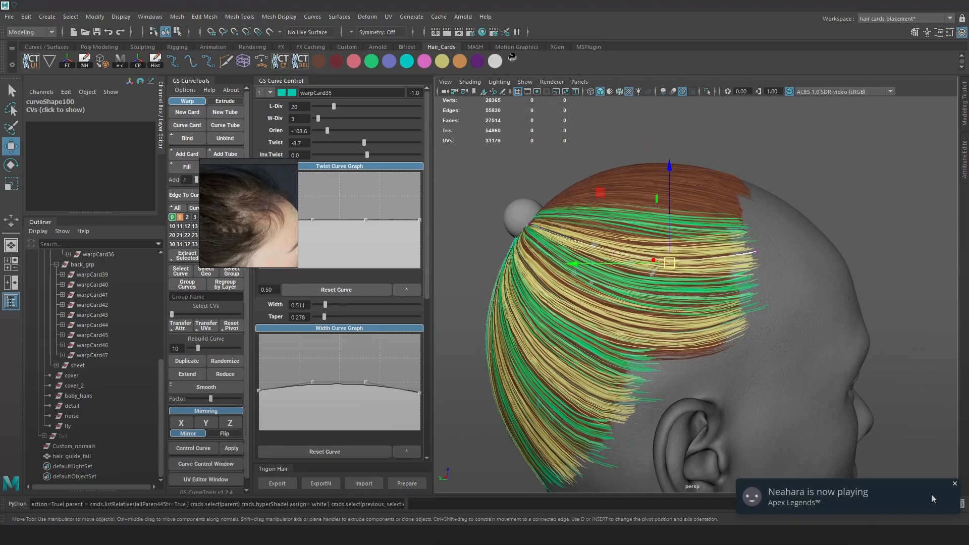
# Step: Dismiss the notification, export the hair cards and check the updated mesh in Marmoset Toolbag
pyautogui.click(955, 483)
pyautogui.keyDown('alt'); pyautogui.moveTo(680, 304); pyautogui.dragTo(714, 331, button='right'); pyautogui.keyUp('alt')
pyautogui.keyDown('alt'); pyautogui.moveTo(832, 214); pyautogui.dragTo(702, 258); pyautogui.keyUp('alt')
pyautogui.click(278, 484)
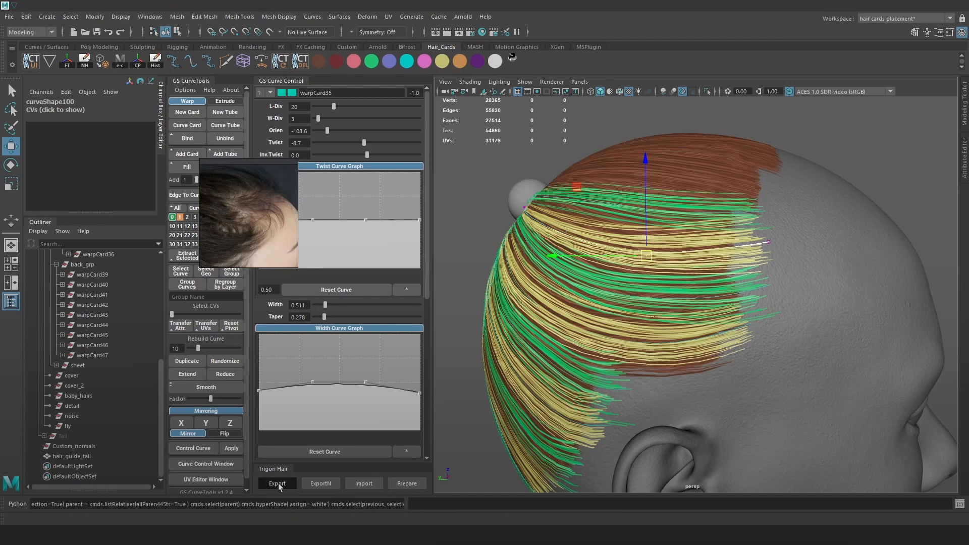
pyautogui.hotkey('alt', 'Tab')
pyautogui.keyDown('alt'); pyautogui.moveTo(672, 392); pyautogui.dragTo(631, 367); pyautogui.keyUp('alt')
pyautogui.hotkey('alt', 'Tab')
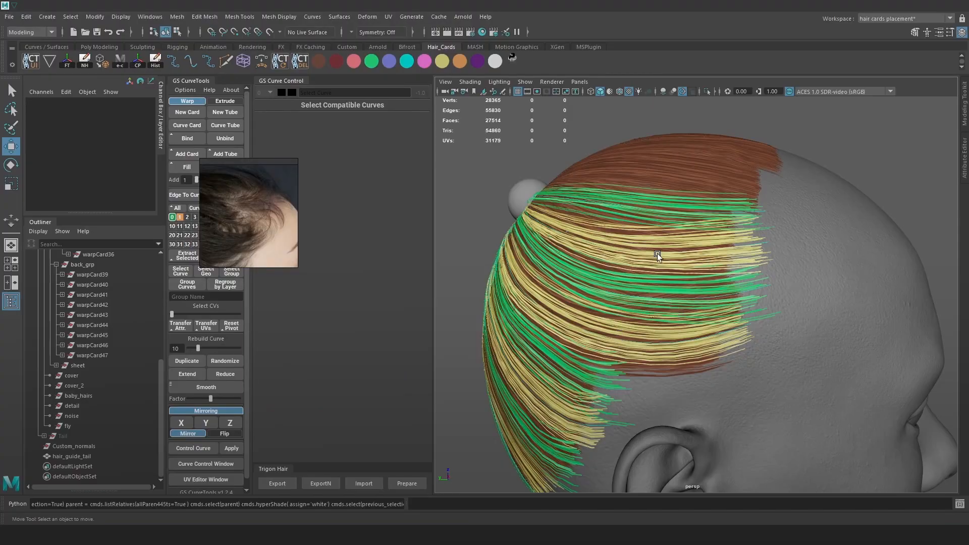
# Step: Switch to Marmoset Toolbag and examine the rendered hair from the back and both sides for gaps and overlaps
pyautogui.hotkey('alt', 'Tab')
pyautogui.keyDown('alt'); pyautogui.moveTo(608, 219); pyautogui.dragTo(683, 240); pyautogui.keyUp('alt')
pyautogui.keyDown('alt'); pyautogui.moveTo(748, 250); pyautogui.dragTo(719, 290); pyautogui.keyUp('alt')
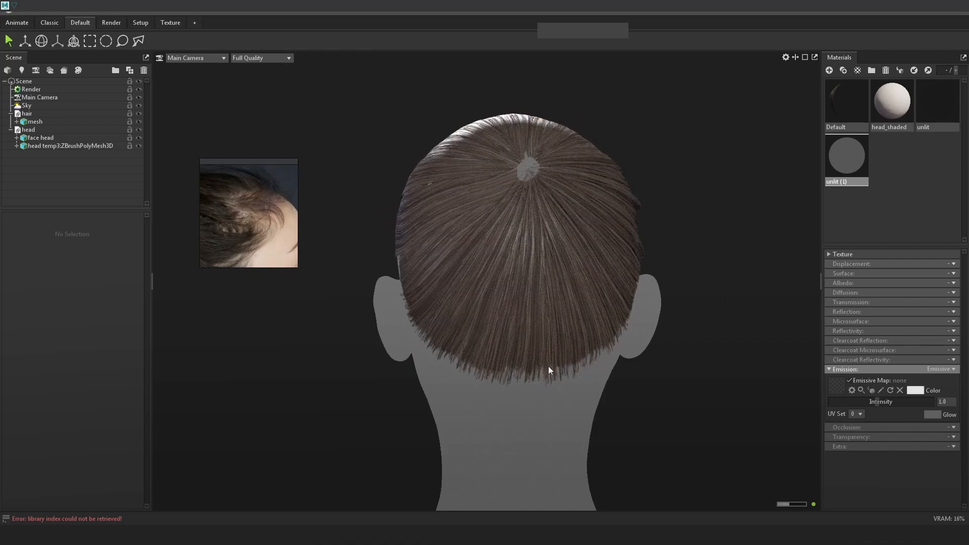
pyautogui.keyDown('alt'); pyautogui.moveTo(550, 356); pyautogui.dragTo(508, 375); pyautogui.keyUp('alt')
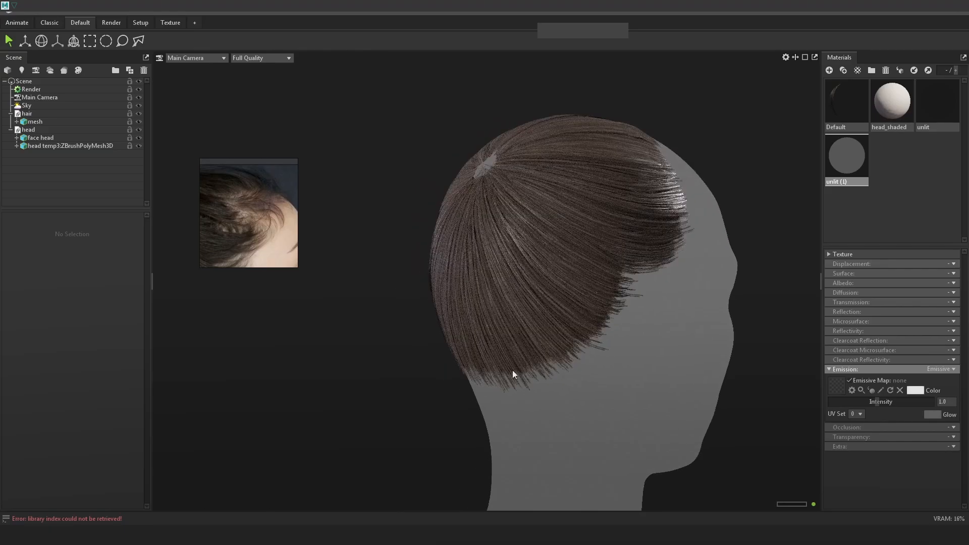
pyautogui.keyDown('alt'); pyautogui.moveTo(686, 299); pyautogui.dragTo(620, 333); pyautogui.keyUp('alt')
pyautogui.keyDown('alt'); pyautogui.moveTo(657, 300); pyautogui.dragTo(474, 316); pyautogui.keyUp('alt')
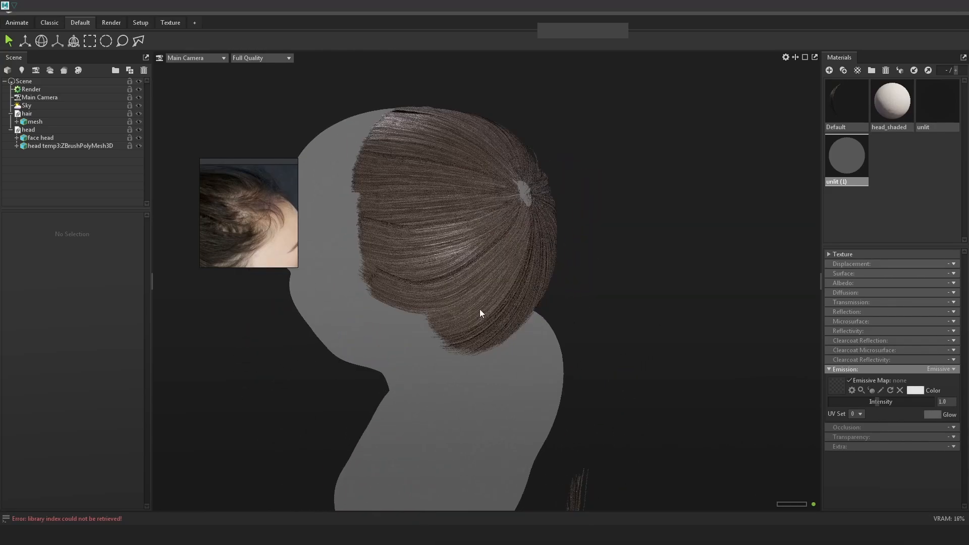
pyautogui.keyDown('alt'); pyautogui.moveTo(672, 331); pyautogui.dragTo(535, 287); pyautogui.keyUp('alt')
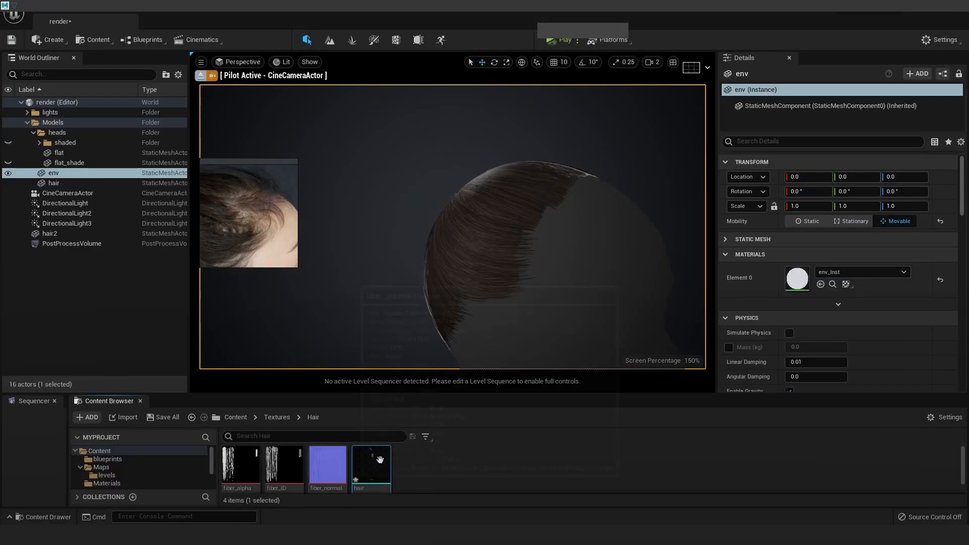
# Step: Reimport the hair asset from the Hair textures folder in Unreal Engine
pyautogui.rightClick(367, 462)
pyautogui.click(436, 196)
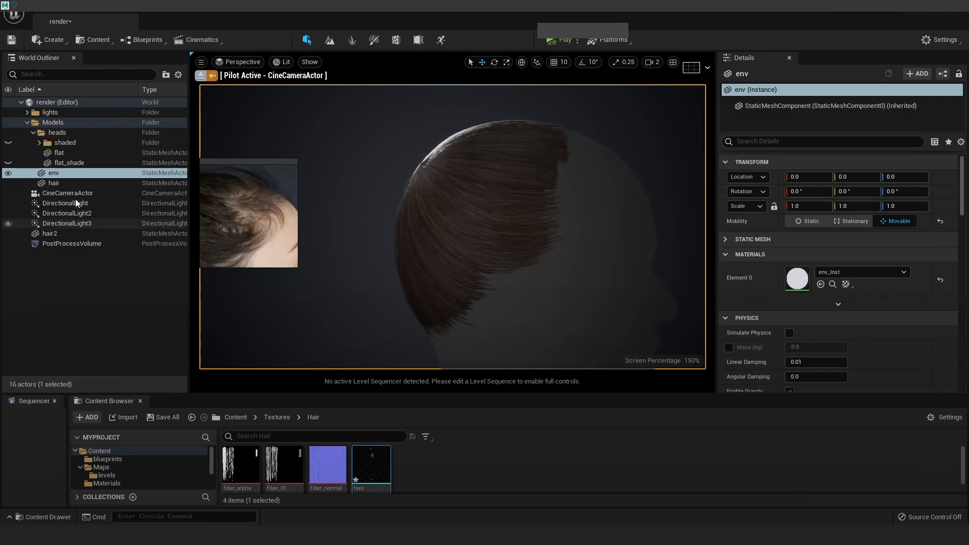
# Step: Set DirectionalLight2's intensity to 150 lux and check the lighting on the side of the hair
pyautogui.click(12, 204)
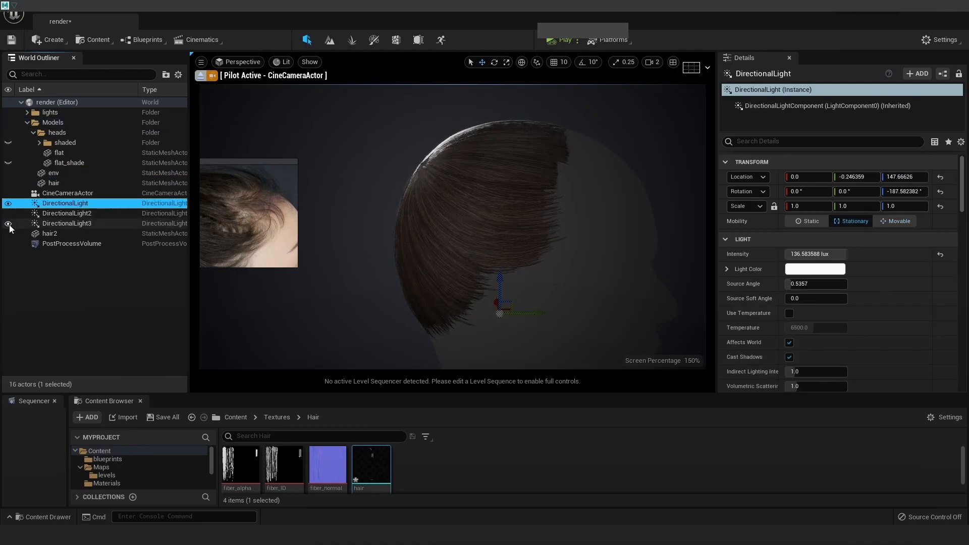
pyautogui.click(87, 214)
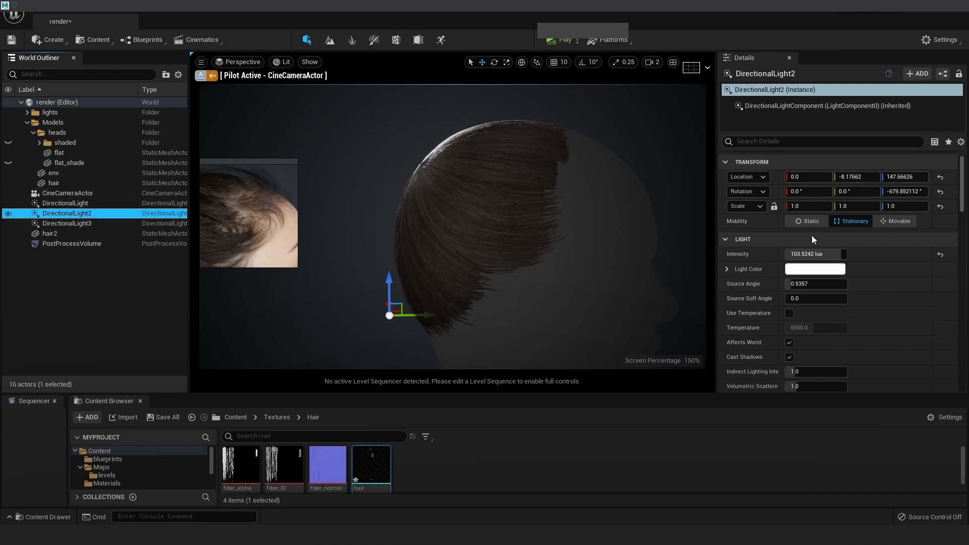
pyautogui.moveTo(815, 253); pyautogui.dragTo(846, 254)
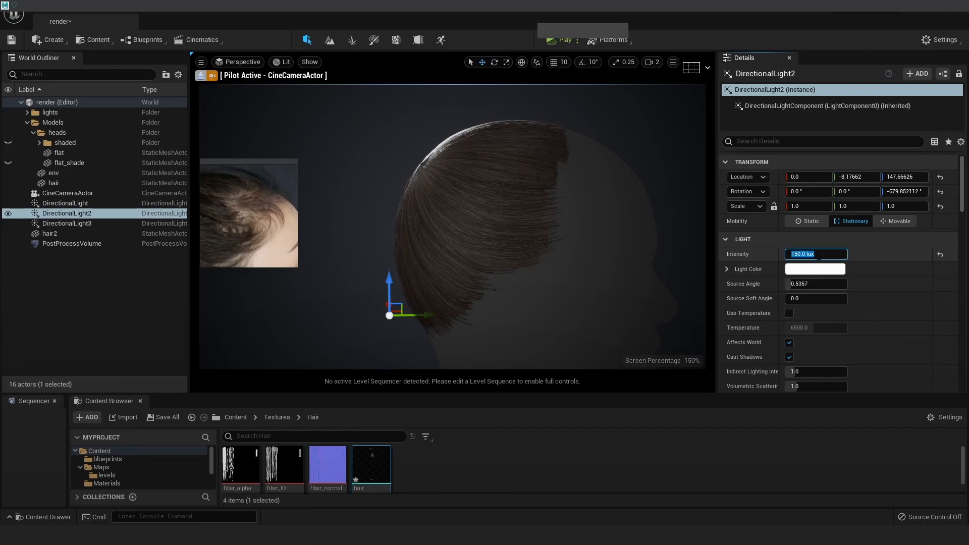
pyautogui.keyDown('alt'); pyautogui.moveTo(580, 159); pyautogui.dragTo(353, 175); pyautogui.keyUp('alt')
pyautogui.click(569, 159)
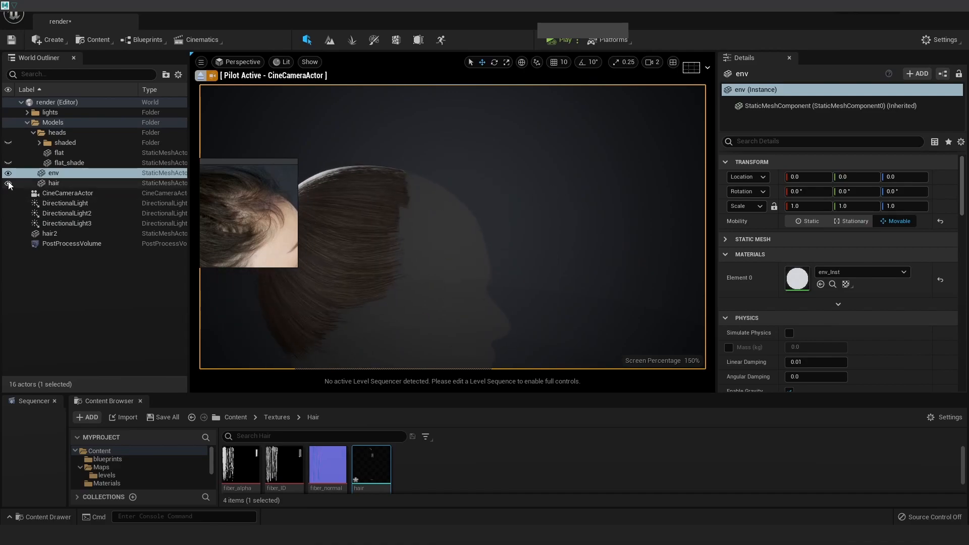
# Step: Set DirectionalLight3's intensity to 180 lux
pyautogui.click(8, 204)
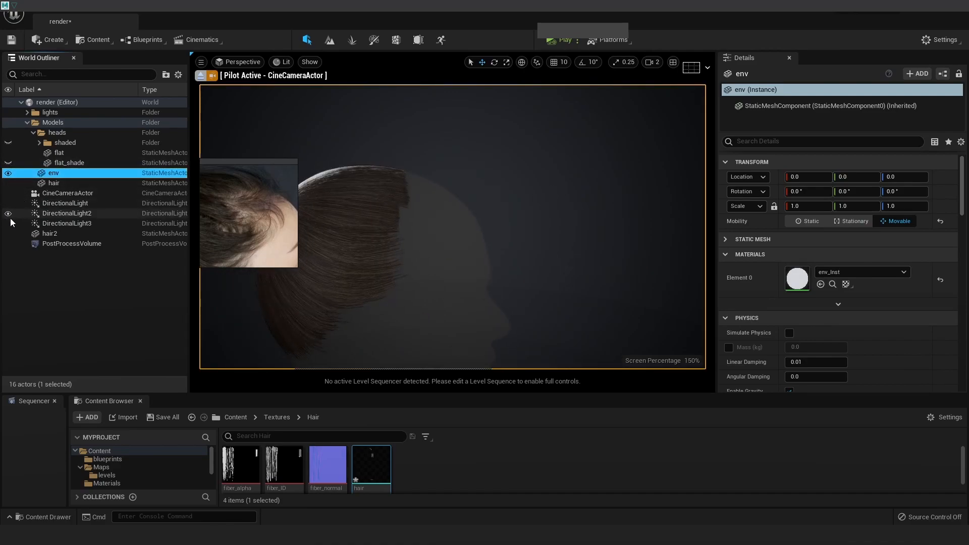
pyautogui.click(30, 223)
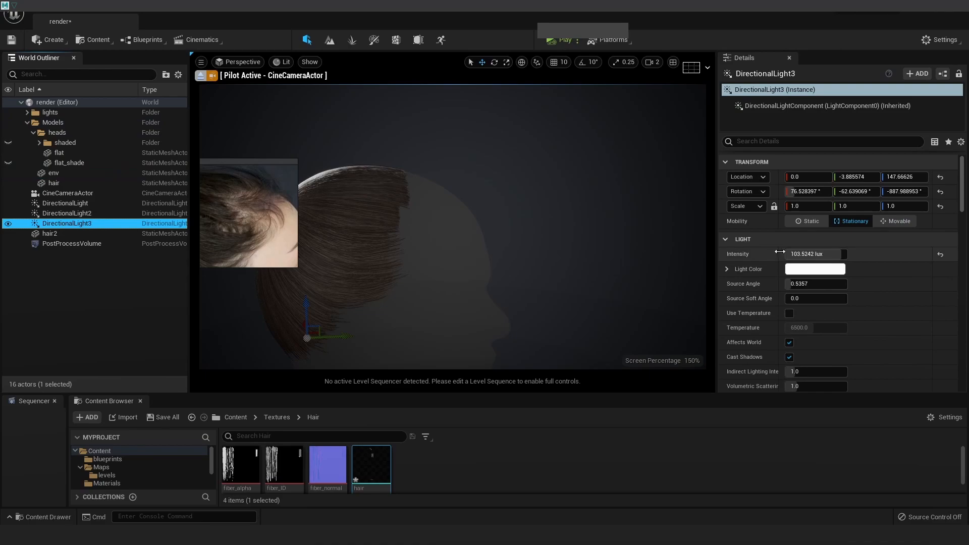
pyautogui.click(810, 254)
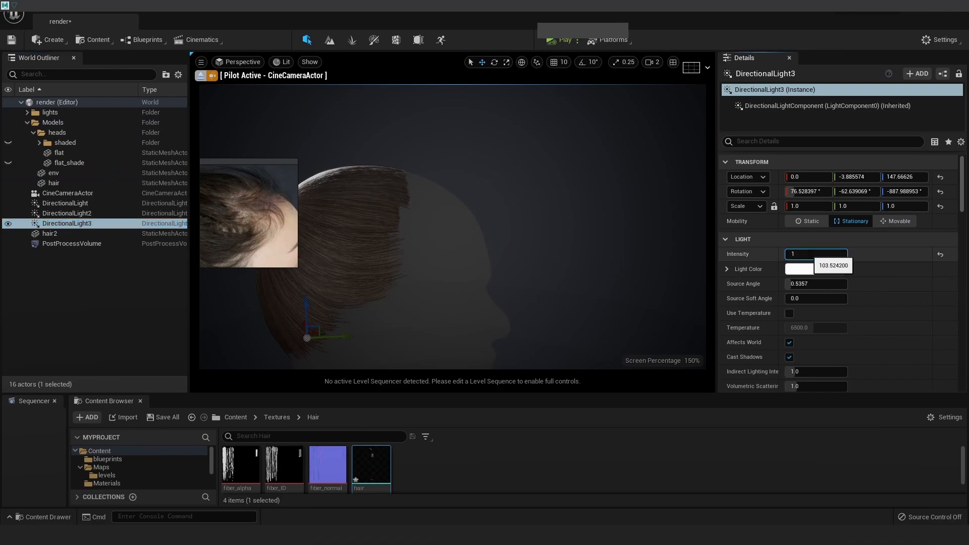
pyautogui.press('Return')
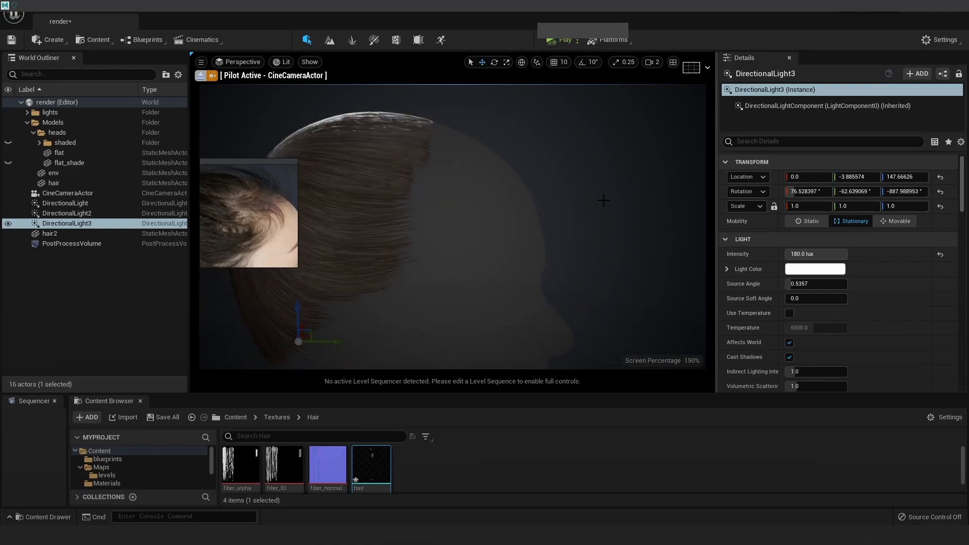
# Step: Examine the lit hair from the side and the back of the head for the flow of the strands
pyautogui.click(483, 221)
pyautogui.press('f')
pyautogui.click(533, 162)
pyautogui.press('f')
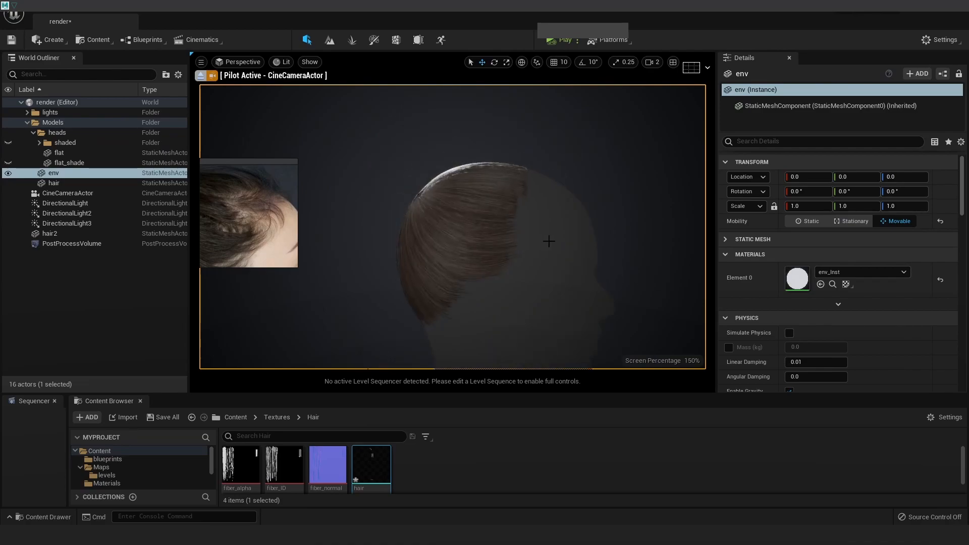
pyautogui.click(722, 255)
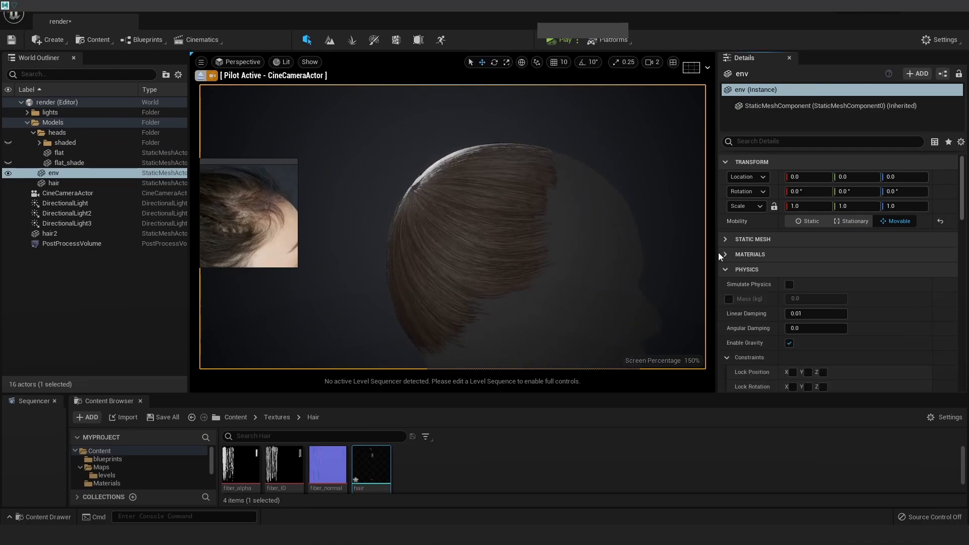
pyautogui.click(630, 247)
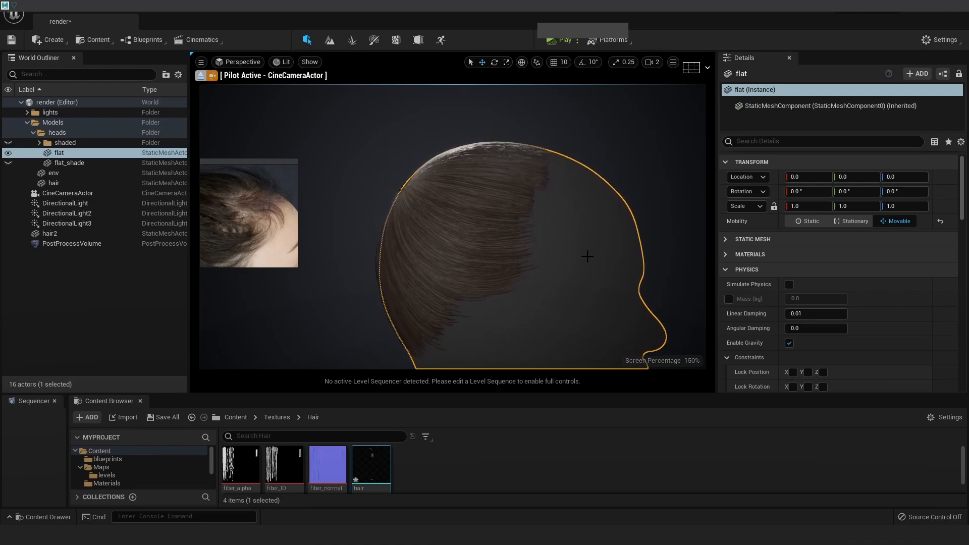
pyautogui.keyDown('alt'); pyautogui.moveTo(520, 224); pyautogui.dragTo(695, 219); pyautogui.keyUp('alt')
pyautogui.keyDown('alt'); pyautogui.moveTo(597, 257); pyautogui.dragTo(608, 257, button='right'); pyautogui.keyUp('alt')
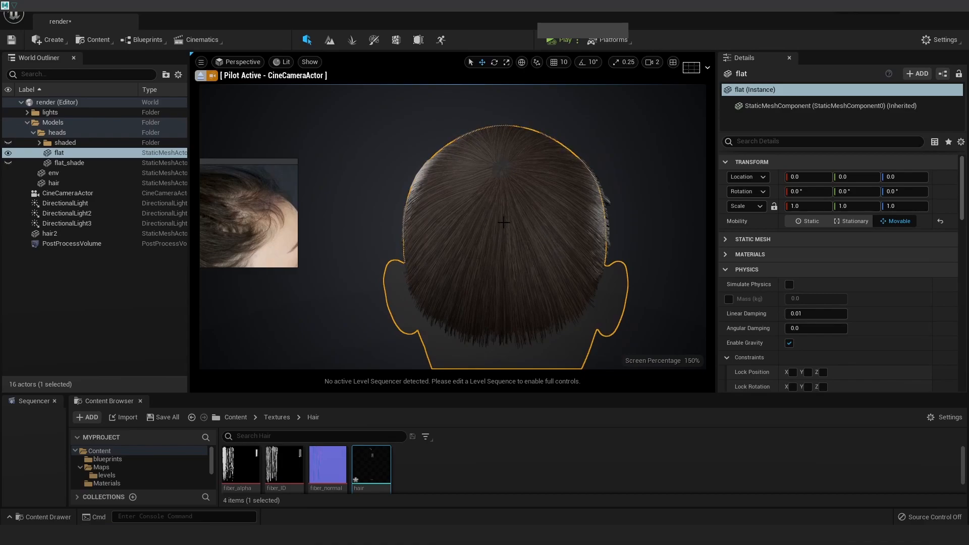
pyautogui.scroll(2, 520, 245)
pyautogui.scroll(-2, 522, 247)
pyautogui.keyDown('alt'); pyautogui.moveTo(542, 253); pyautogui.dragTo(557, 252, button='right'); pyautogui.keyUp('alt')
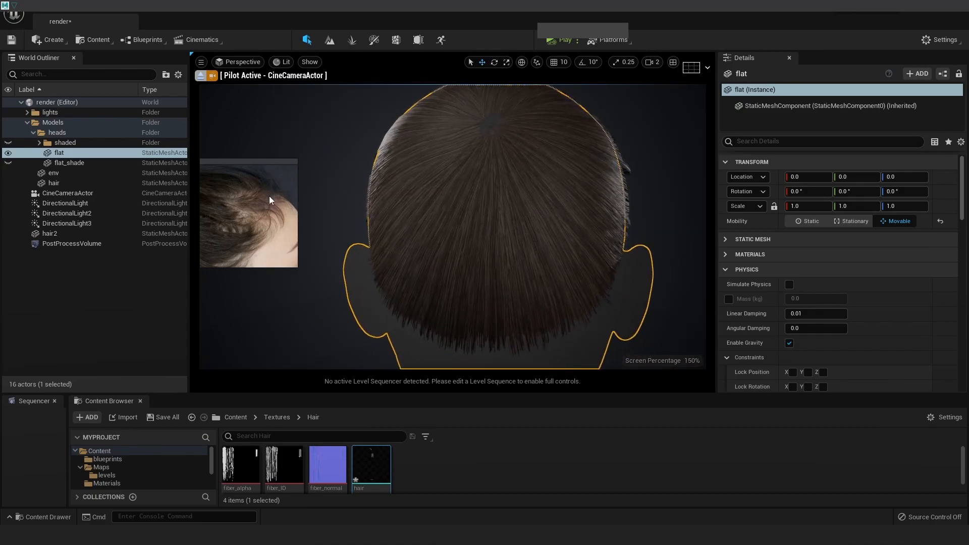
# Step: Enlarge the reference board and study the strand breakup on the side of the brown ponytail photo
pyautogui.moveTo(297, 161); pyautogui.dragTo(363, 74)
pyautogui.scroll(-10, 317, 149)
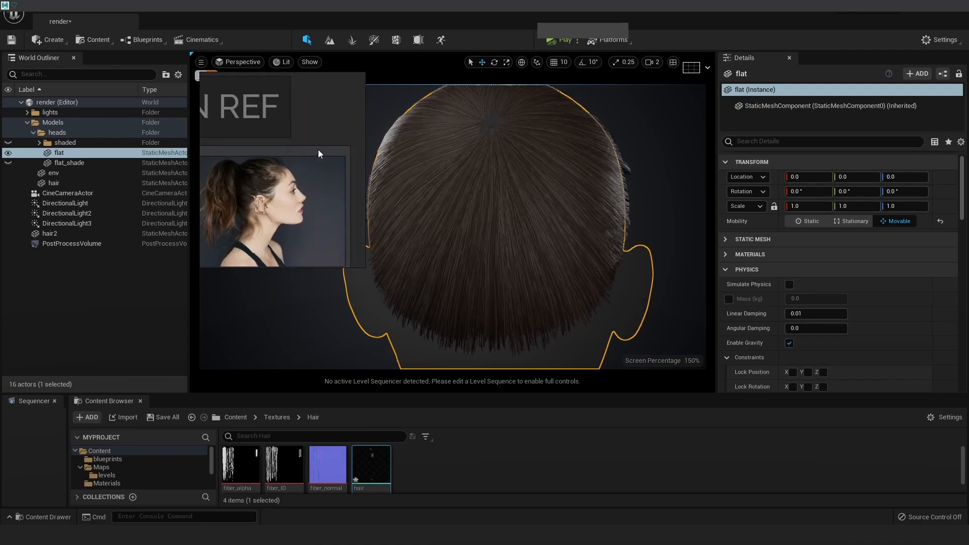
pyautogui.moveTo(316, 171); pyautogui.dragTo(240, 170, button='middle')
pyautogui.scroll(5, 302, 172)
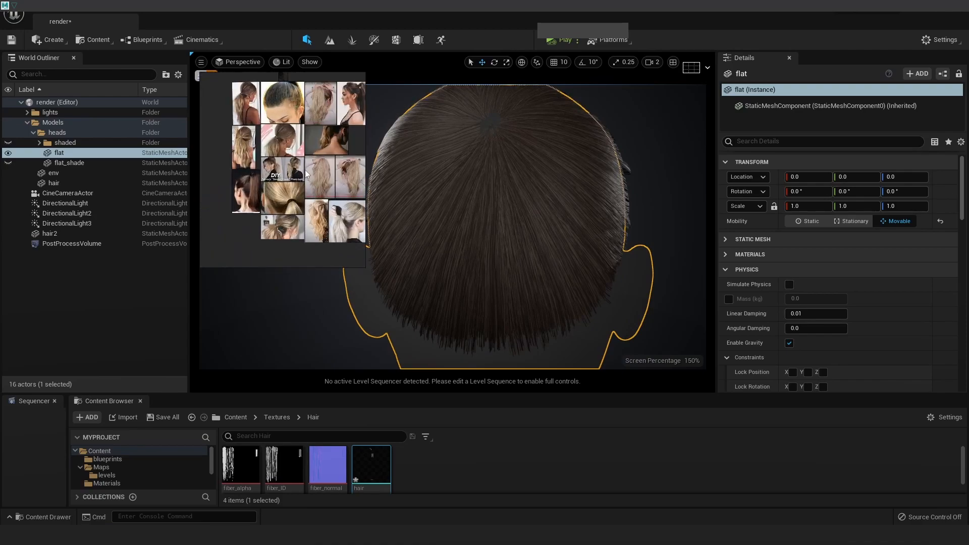
pyautogui.scroll(10, 310, 171)
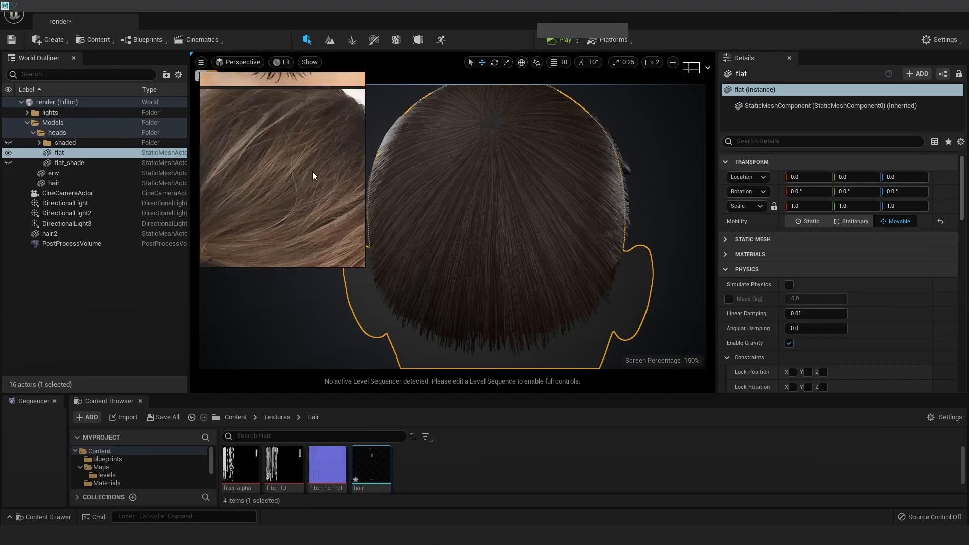
pyautogui.scroll(3, 309, 180)
pyautogui.scroll(-1, 308, 182)
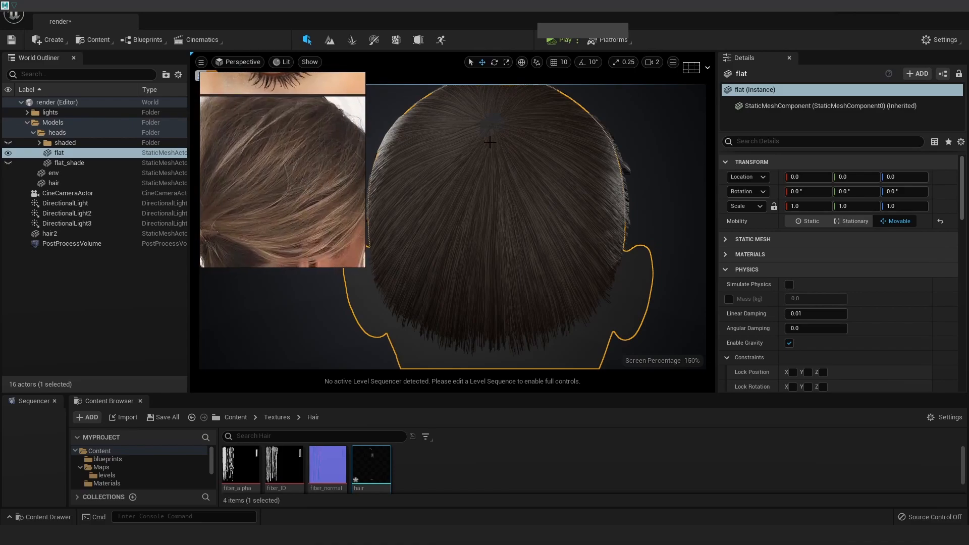
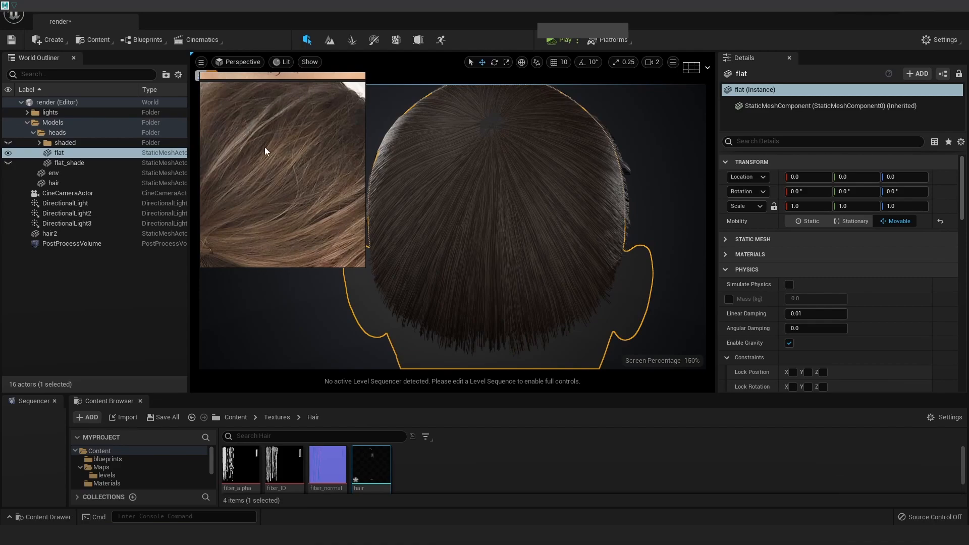
pyautogui.scroll(-1, 265, 147)
pyautogui.moveTo(328, 155); pyautogui.dragTo(302, 142, button='middle')
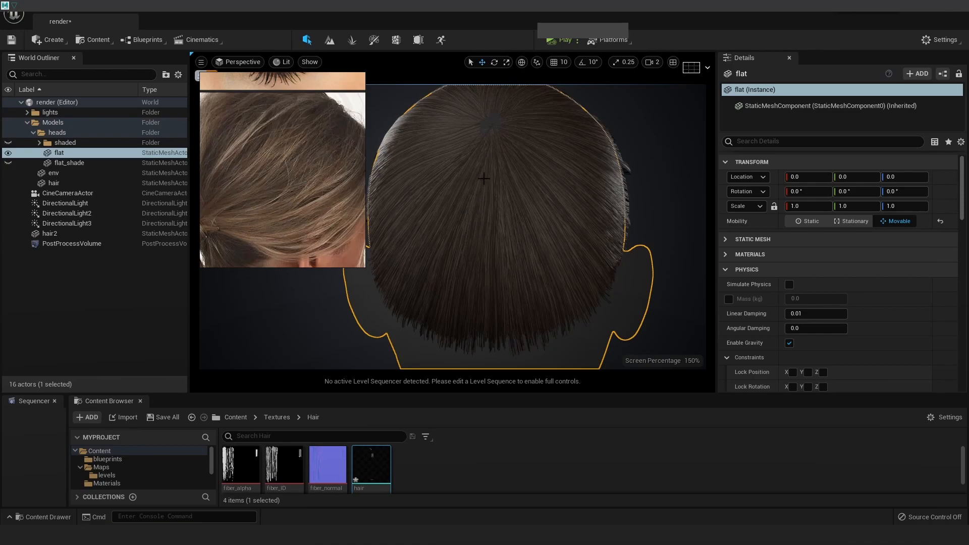
pyautogui.scroll(-3, 287, 152)
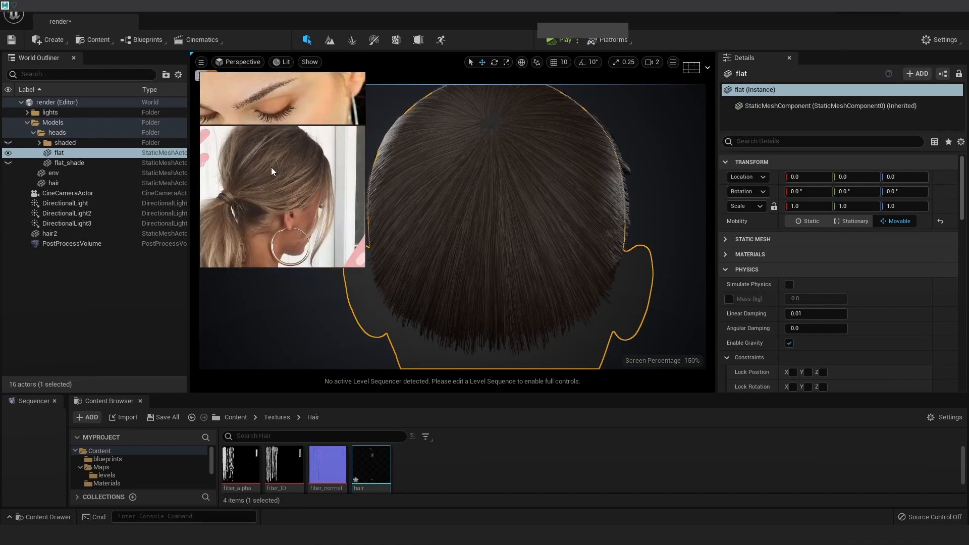
# Step: Study the crossing strands on the blonde ponytail close-up in the reference board
pyautogui.moveTo(263, 252); pyautogui.dragTo(323, 173, button='middle')
pyautogui.scroll(4, 307, 201)
pyautogui.scroll(3, 312, 169)
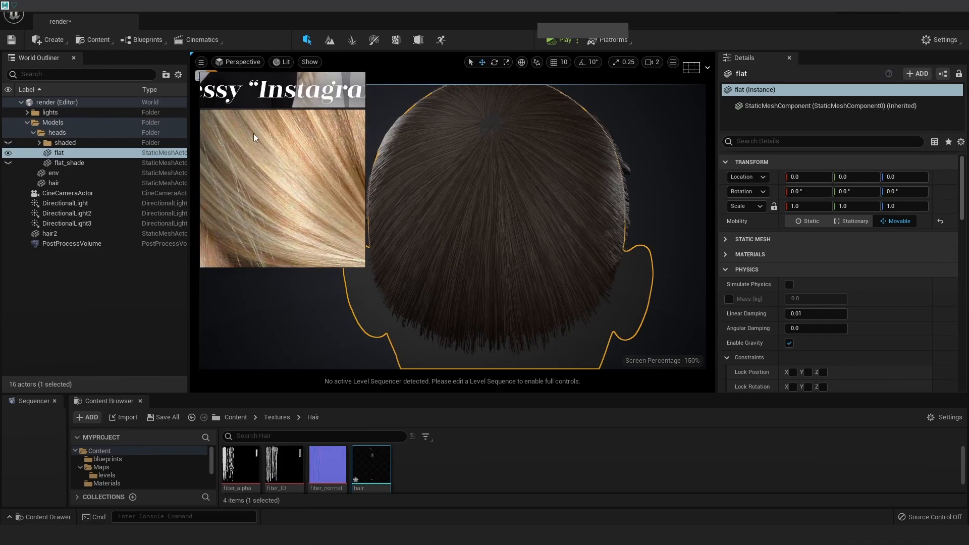
pyautogui.scroll(2, 237, 201)
pyautogui.moveTo(266, 220); pyautogui.dragTo(286, 216, button='middle')
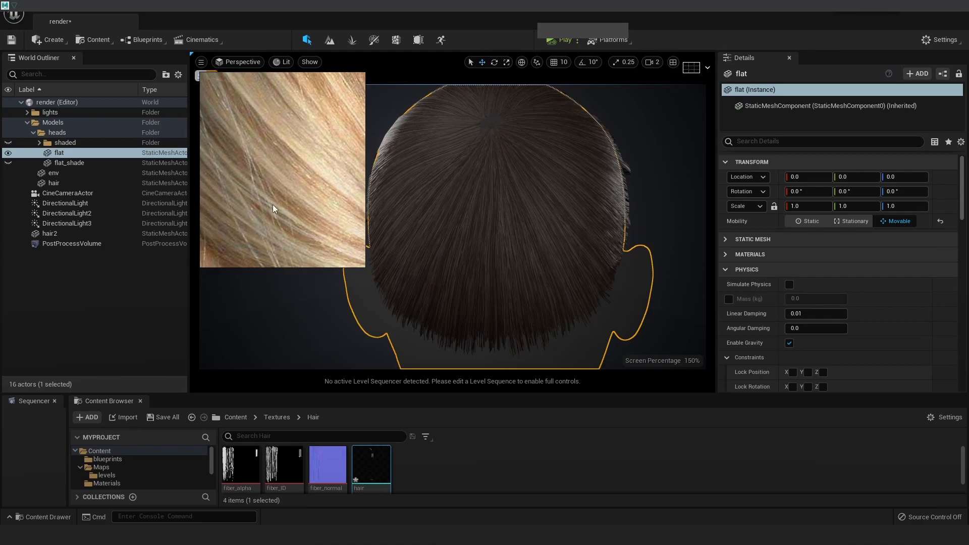
pyautogui.scroll(-1, 248, 186)
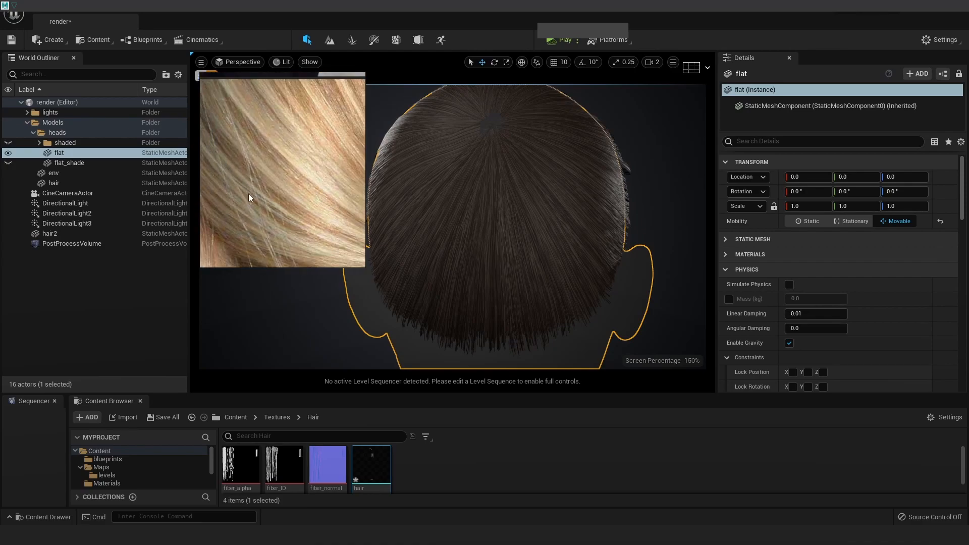
pyautogui.scroll(-2, 262, 203)
pyautogui.moveTo(326, 193); pyautogui.dragTo(323, 175, button='middle')
pyautogui.scroll(1, 301, 185)
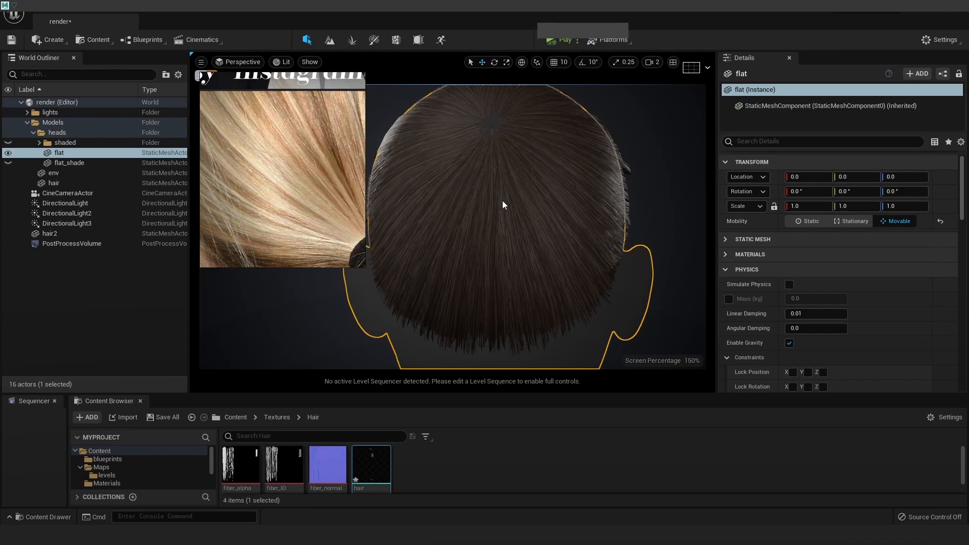
pyautogui.click(668, 161)
pyautogui.keyDown('alt'); pyautogui.moveTo(668, 162); pyautogui.dragTo(646, 248); pyautogui.keyUp('alt')
pyautogui.scroll(-2, 647, 249)
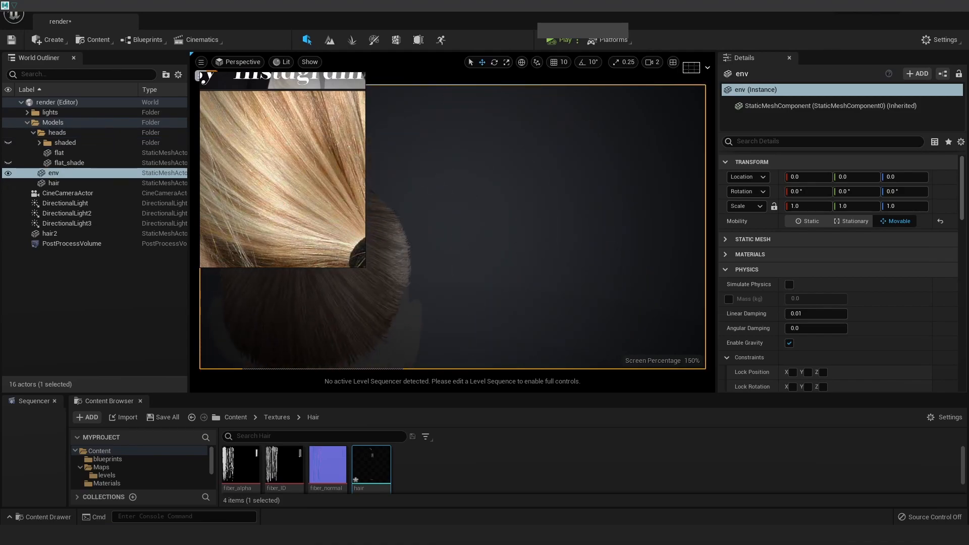
pyautogui.keyDown('alt'); pyautogui.moveTo(646, 249); pyautogui.dragTo(701, 234, button='middle'); pyautogui.keyUp('alt')
# Step: Switch to Maya and unhide the flow_breaks group
pyautogui.moveTo(111, 535)
pyautogui.click(157, 494)
pyautogui.scroll(6, 108, 361)
pyautogui.click(95, 366)
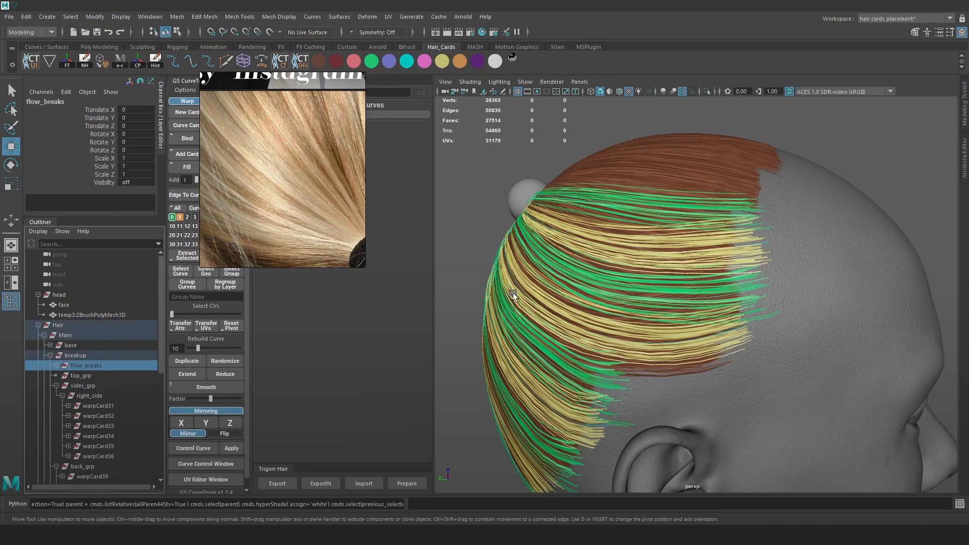
pyautogui.press('h')
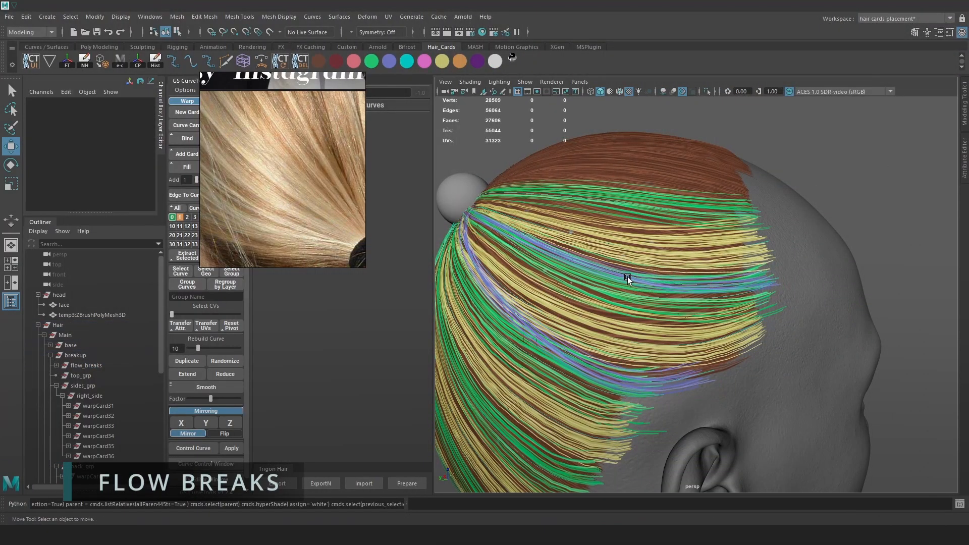
# Step: Try shifting the tip of the upper flow-break card's curve and setting the card's width to 0.098
pyautogui.press('4')
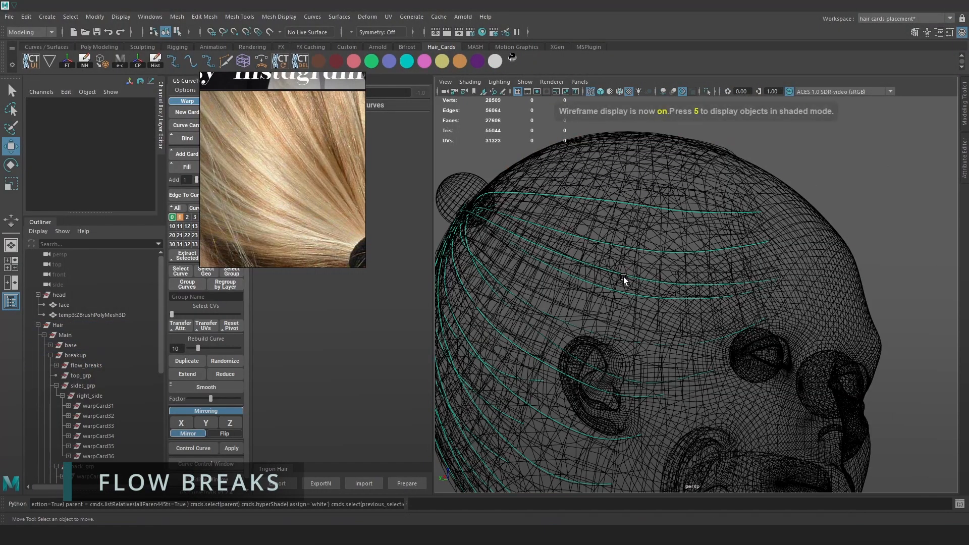
pyautogui.click(623, 279)
pyautogui.press('6')
pyautogui.moveTo(788, 253); pyautogui.dragTo(789, 243)
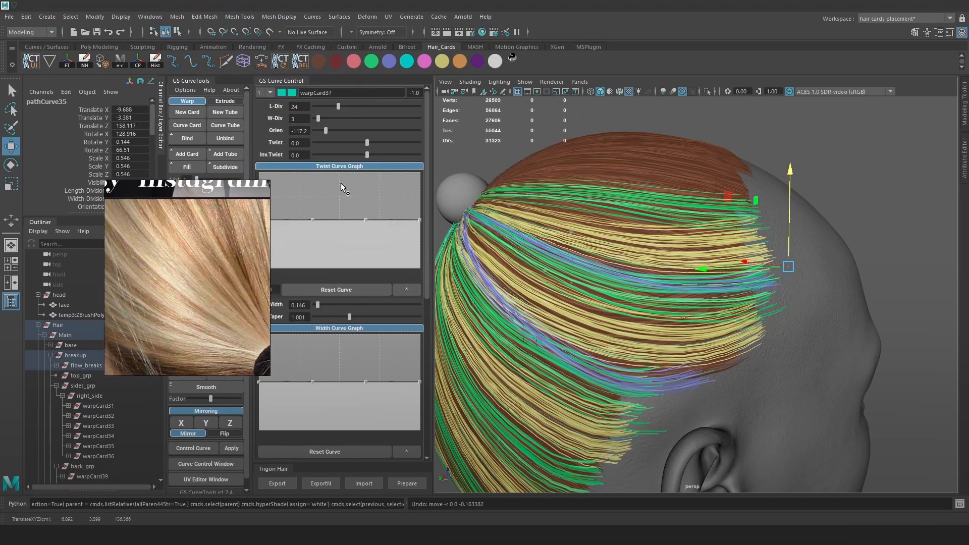
pyautogui.moveTo(318, 306); pyautogui.dragTo(316, 306)
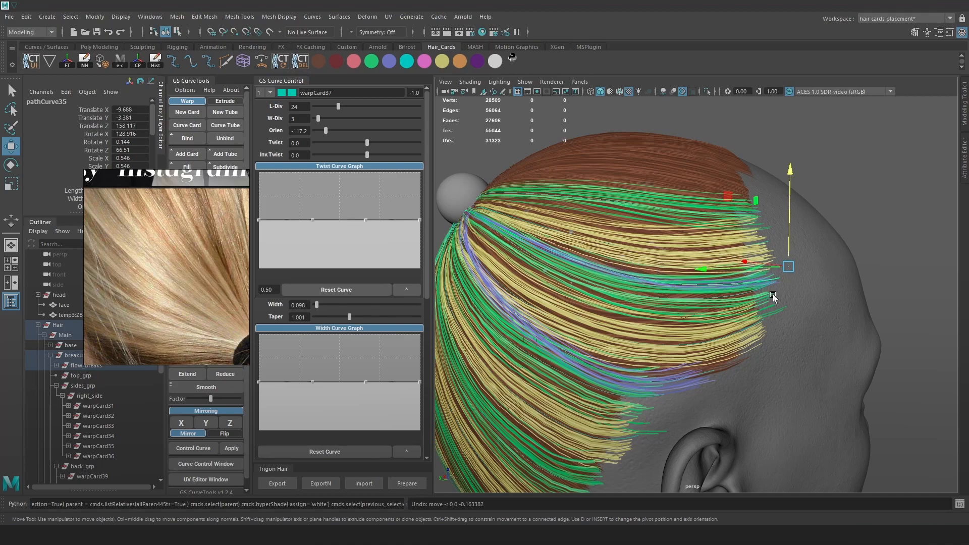
pyautogui.keyDown('alt'); pyautogui.moveTo(774, 288); pyautogui.dragTo(815, 267); pyautogui.keyUp('alt')
pyautogui.hotkey('ctrl', 'z')
pyautogui.hotkey('ctrl', 'z')
# Step: Move the reference board off the tool panel, hide the flow_breaks group and save the scene
pyautogui.moveTo(207, 273); pyautogui.dragTo(432, 234, button='right')
pyautogui.click(105, 365)
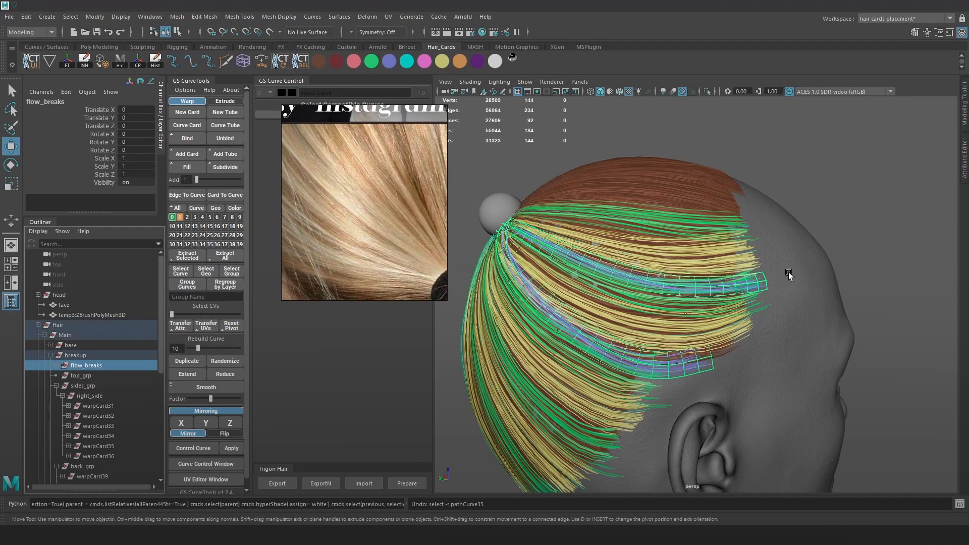
pyautogui.press('h')
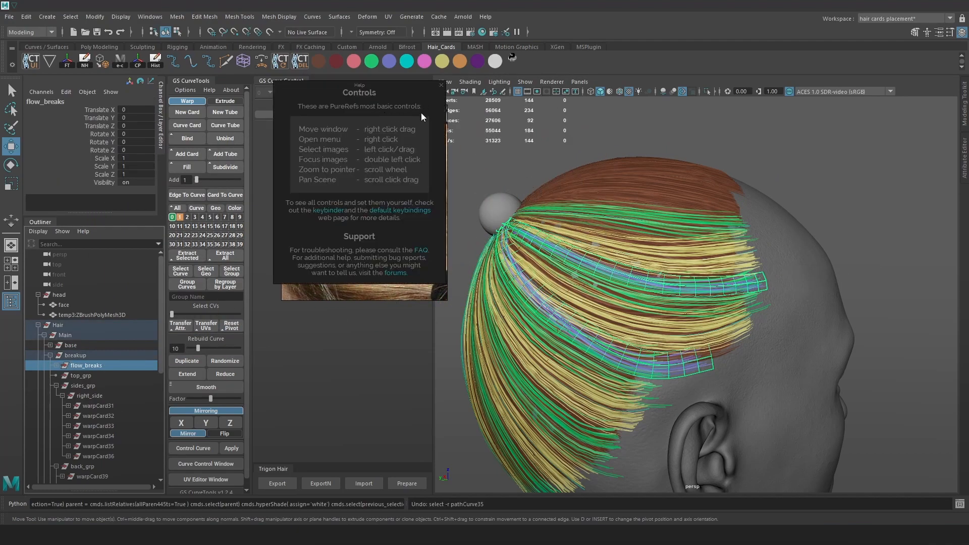
pyautogui.moveTo(417, 147); pyautogui.dragTo(425, 237, button='right')
pyautogui.click(449, 175)
pyautogui.keyDown('alt'); pyautogui.moveTo(902, 215); pyautogui.dragTo(908, 258); pyautogui.keyUp('alt')
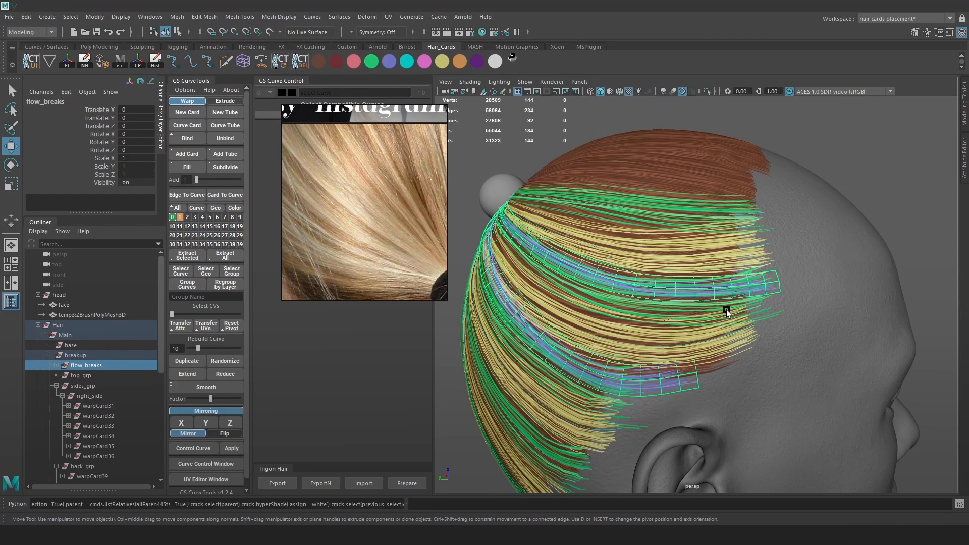
pyautogui.hotkey('ctrl', 'h')
pyautogui.keyDown('alt'); pyautogui.moveTo(755, 310); pyautogui.dragTo(729, 290); pyautogui.keyUp('alt')
pyautogui.hotkey('ctrl', 's')
# Step: Isolate the cards of the right_side group in wireframe display
pyautogui.press('4')
pyautogui.keyDown('alt'); pyautogui.moveTo(641, 333); pyautogui.dragTo(663, 335); pyautogui.keyUp('alt')
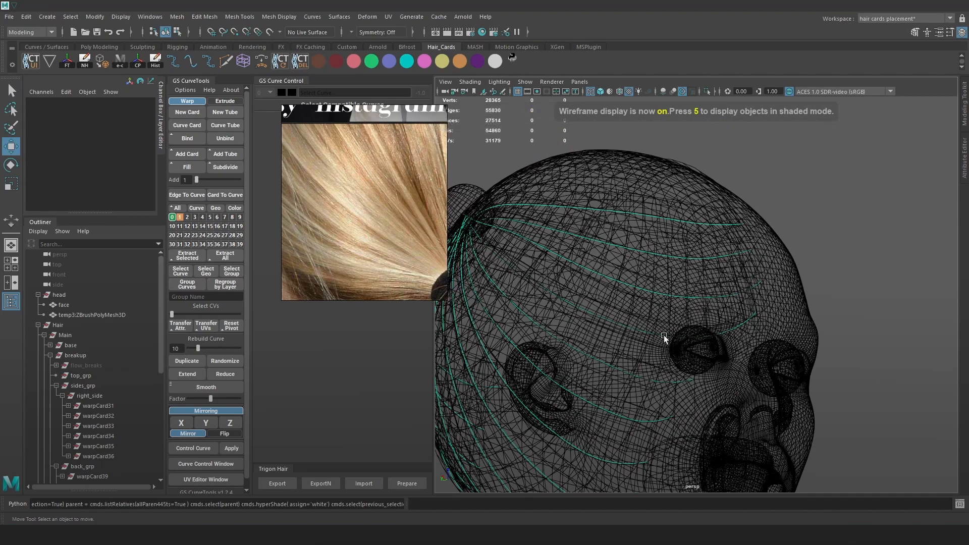
pyautogui.click(644, 338)
pyautogui.click(101, 395)
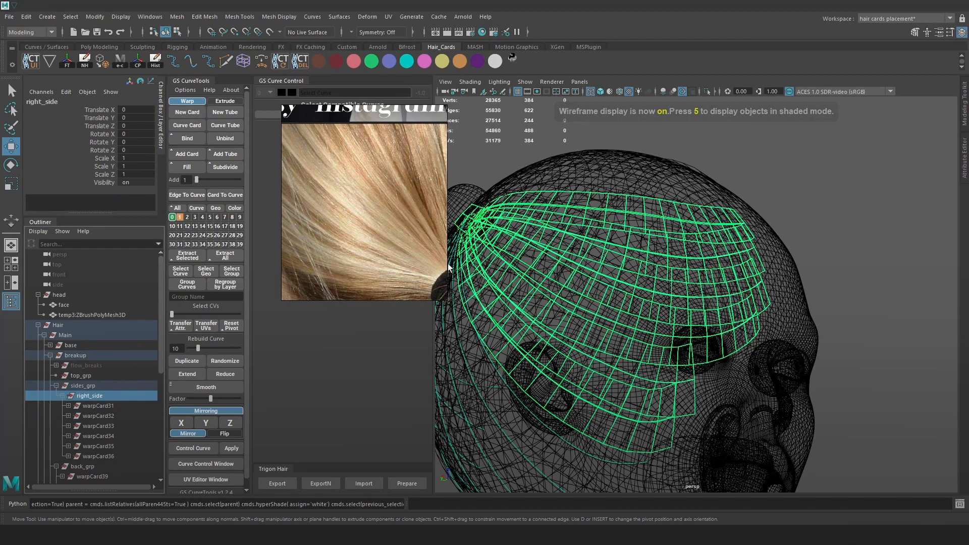
pyautogui.click(707, 91)
pyautogui.click(727, 194)
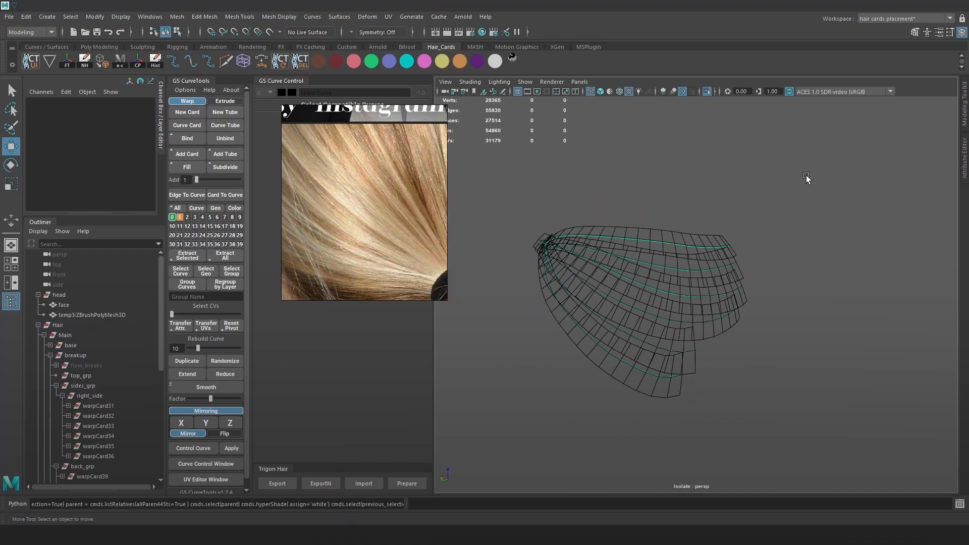
# Step: Mirror all the curves of the right_side cards across the X axis
pyautogui.moveTo(833, 190); pyautogui.dragTo(652, 314)
pyautogui.keyDown('alt'); pyautogui.moveTo(653, 313); pyautogui.dragTo(675, 319, button='right'); pyautogui.keyUp('alt')
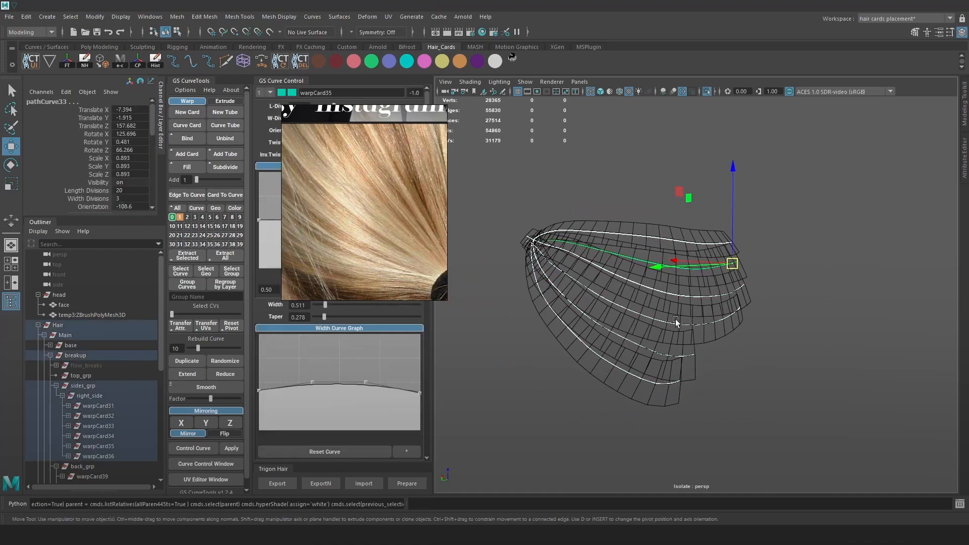
pyautogui.click(179, 421)
pyautogui.scroll(-5, 116, 438)
# Step: Group the mirrored cards and name the group left_side
pyautogui.hotkey('ctrl', 'g')
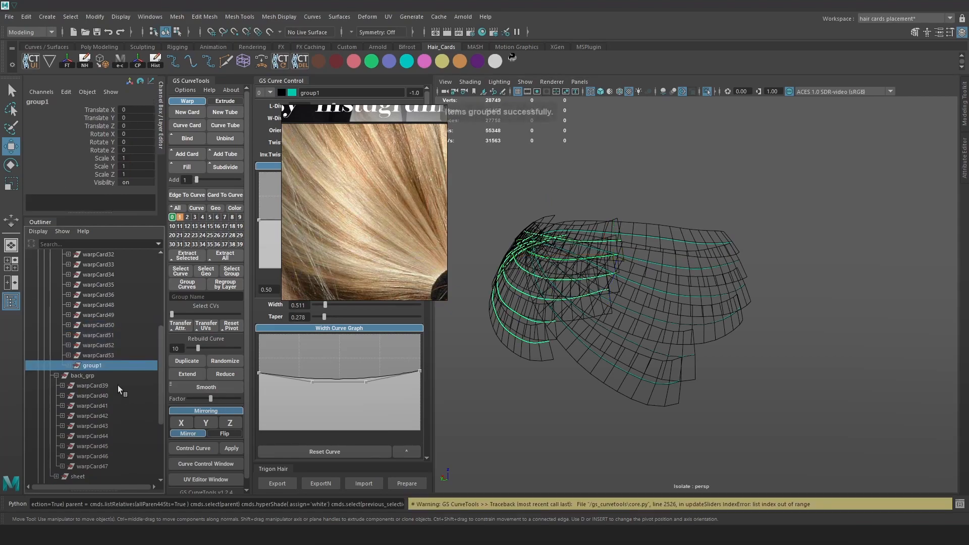
pyautogui.doubleClick(98, 365)
pyautogui.press('BackSpace')
pyautogui.write('left_side')
pyautogui.press('Return')
pyautogui.scroll(3, 107, 334)
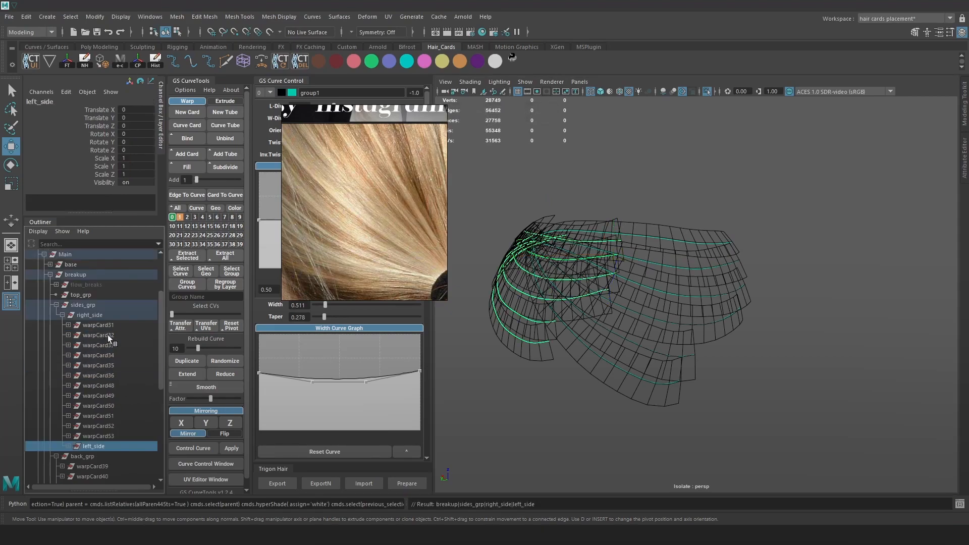
# Step: Move the left_side group out of right_side into sides_grp, collapse right_side, and show the whole head with textured shading
pyautogui.moveTo(96, 446); pyautogui.dragTo(109, 314)
pyautogui.click(61, 324)
pyautogui.moveTo(580, 181)
pyautogui.keyDown('alt'); pyautogui.mouseDown()
pyautogui.moveTo(731, 158)
pyautogui.moveTo(641, 201)
pyautogui.moveTo(686, 239)
pyautogui.moveTo(722, 240)
pyautogui.moveTo(728, 213)
pyautogui.moveTo(609, 229)
pyautogui.moveTo(619, 230)
pyautogui.moveTo(601, 234)
pyautogui.moveTo(634, 227)
pyautogui.moveTo(598, 304)
pyautogui.mouseUp(); pyautogui.keyUp('alt')
pyautogui.press('5')
pyautogui.press('6')
pyautogui.click(706, 92)
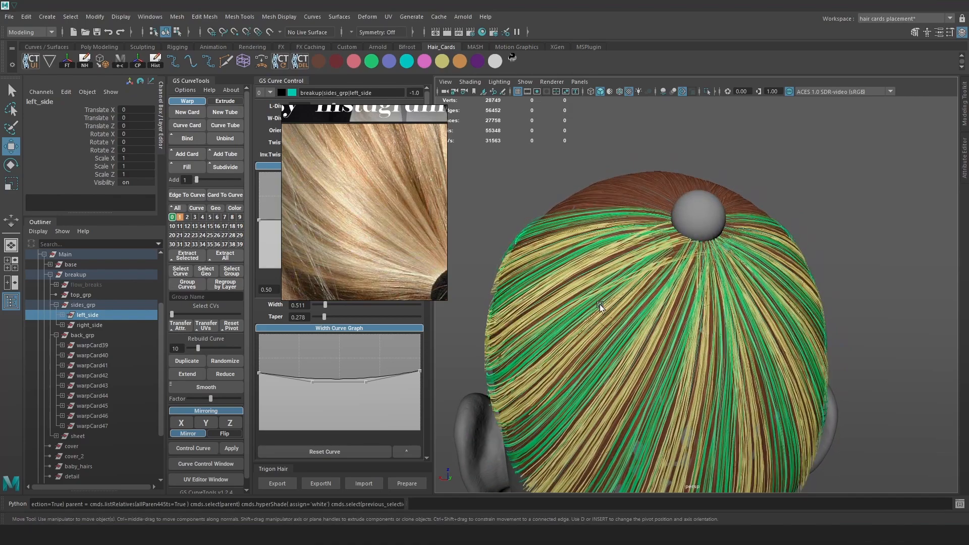
pyautogui.click(613, 307)
pyautogui.press('4')
pyautogui.click(614, 305)
pyautogui.press('6')
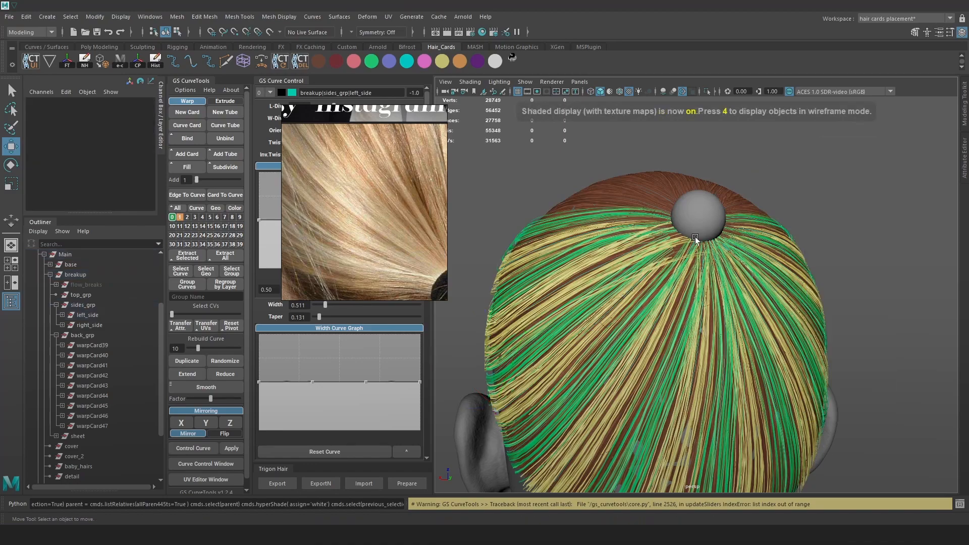
pyautogui.press('4')
pyautogui.click(698, 243)
pyautogui.press('6')
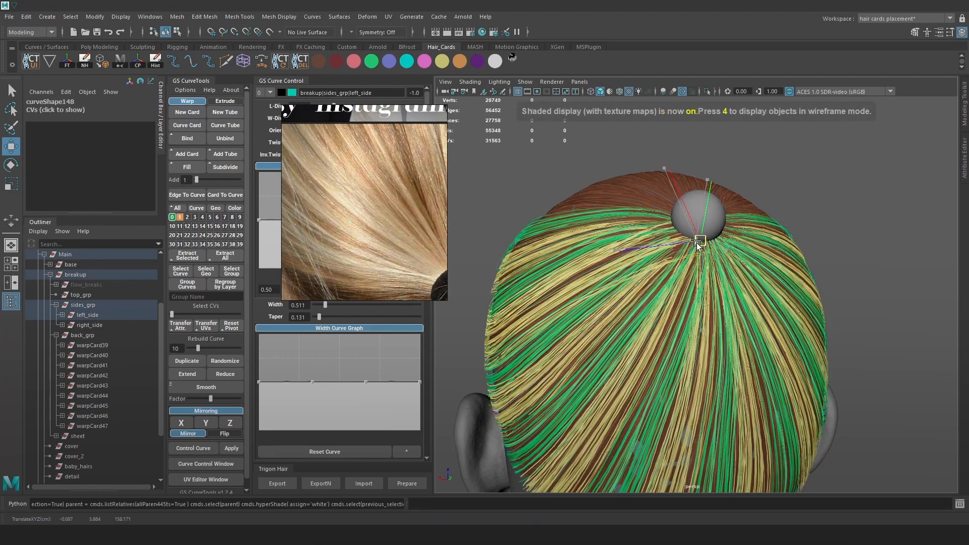
pyautogui.press('4')
pyautogui.moveTo(676, 292); pyautogui.dragTo(651, 256)
pyautogui.press('6')
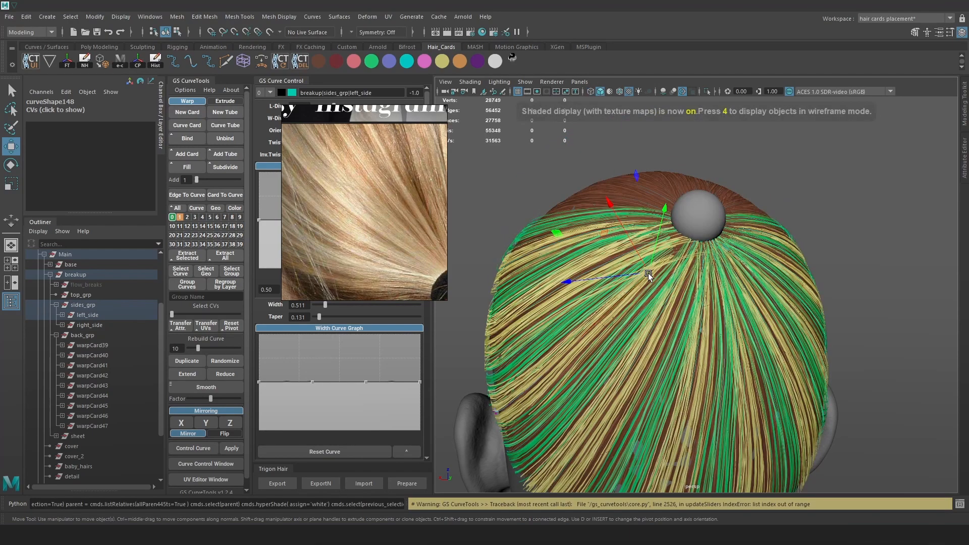
pyautogui.click(595, 264)
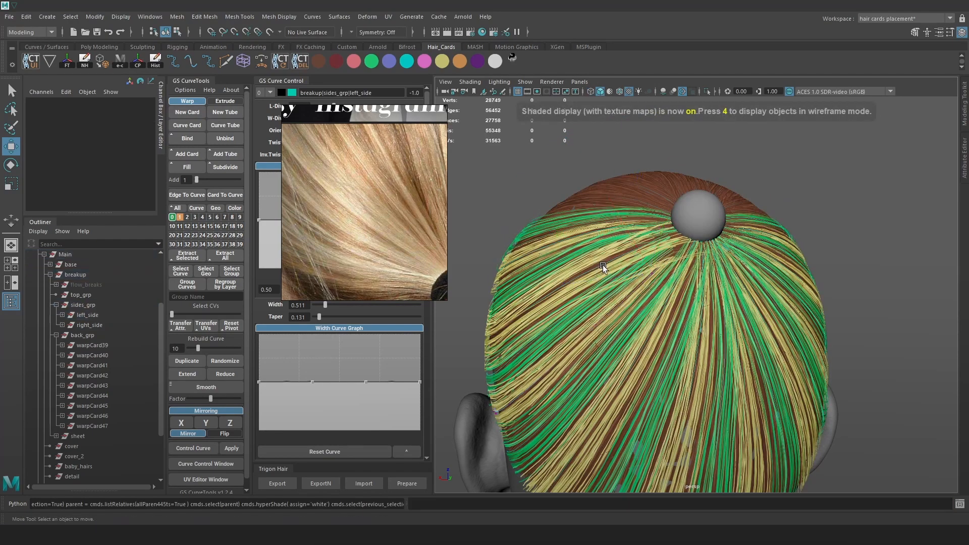
# Step: Select the curve of the left_side card that runs from the temple up to the hair bun
pyautogui.press('4')
pyautogui.click(603, 263)
pyautogui.press('6')
pyautogui.press('4')
pyautogui.click(645, 243)
pyautogui.press('6')
# Step: Move the reference image off the curve control settings and shrink it to a small thumbnail over the viewport
pyautogui.moveTo(389, 209); pyautogui.dragTo(415, 229)
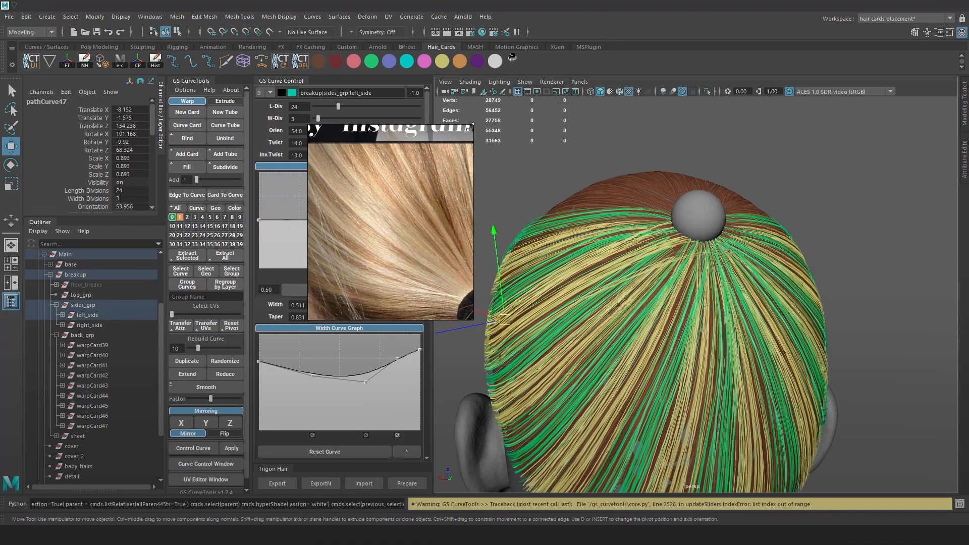
pyautogui.moveTo(471, 127); pyautogui.dragTo(348, 281)
pyautogui.moveTo(330, 301); pyautogui.dragTo(496, 132, button='right')
pyautogui.scroll(1, 504, 212)
# Step: Try lowering the selected left_side card's taper to 0.452
pyautogui.moveTo(343, 317); pyautogui.dragTo(331, 317)
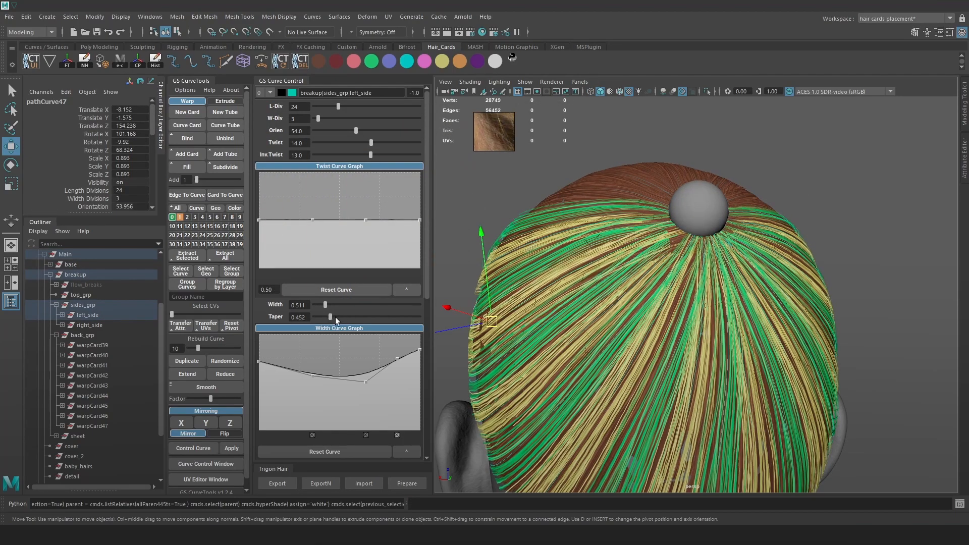
pyautogui.hotkey('ctrl', 'z')
pyautogui.press('4')
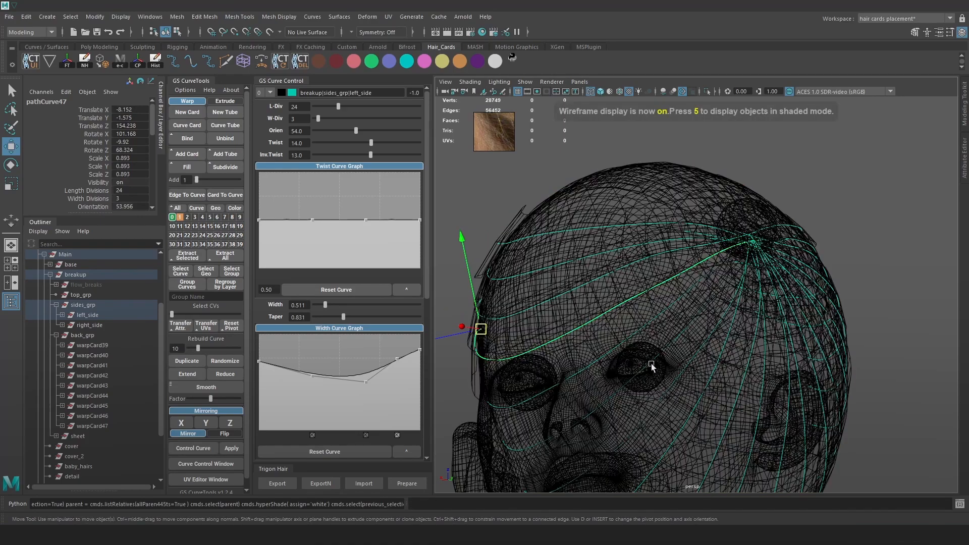
pyautogui.click(589, 277)
pyautogui.click(592, 258)
pyautogui.click(594, 237)
pyautogui.press('6')
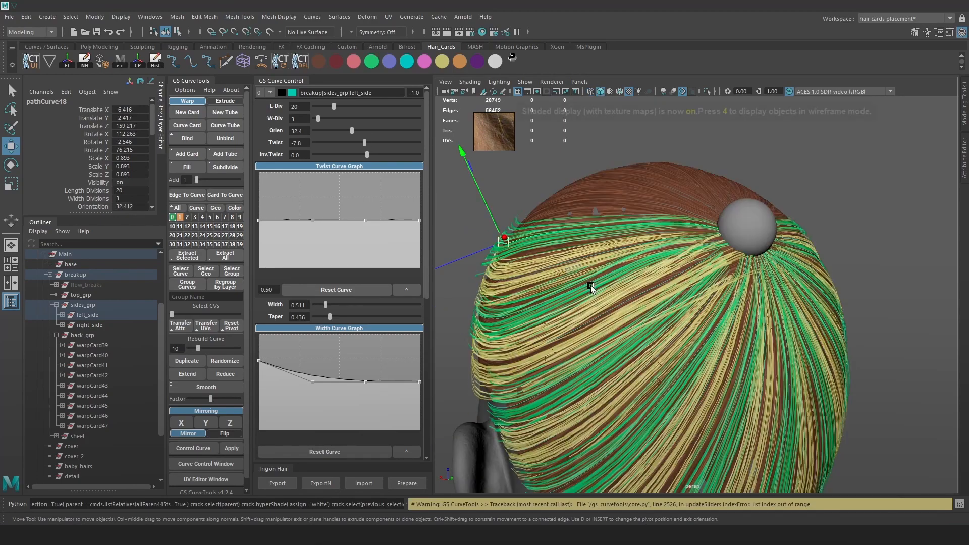
pyautogui.click(592, 284)
pyautogui.press('5')
pyautogui.press('6')
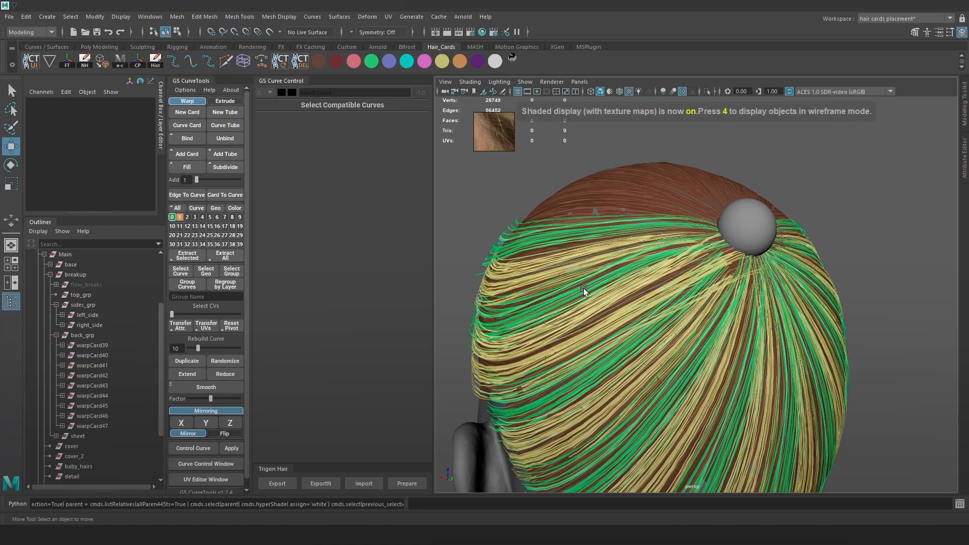
# Step: Flatten the width curve of the left_side card pathCurve46, lowering both end points so it narrows toward one end
pyautogui.press('5')
pyautogui.press('4')
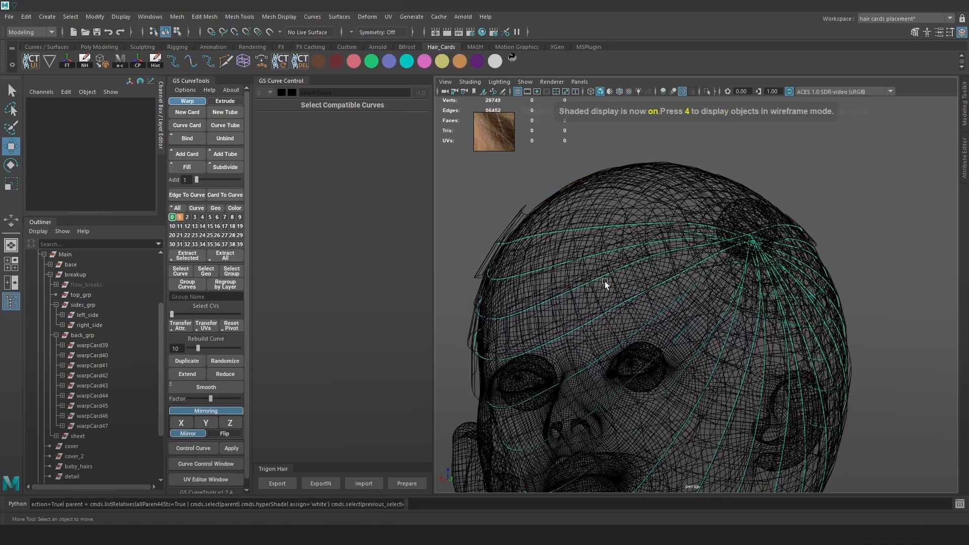
pyautogui.click(603, 278)
pyautogui.press('6')
pyautogui.moveTo(419, 371); pyautogui.dragTo(421, 389)
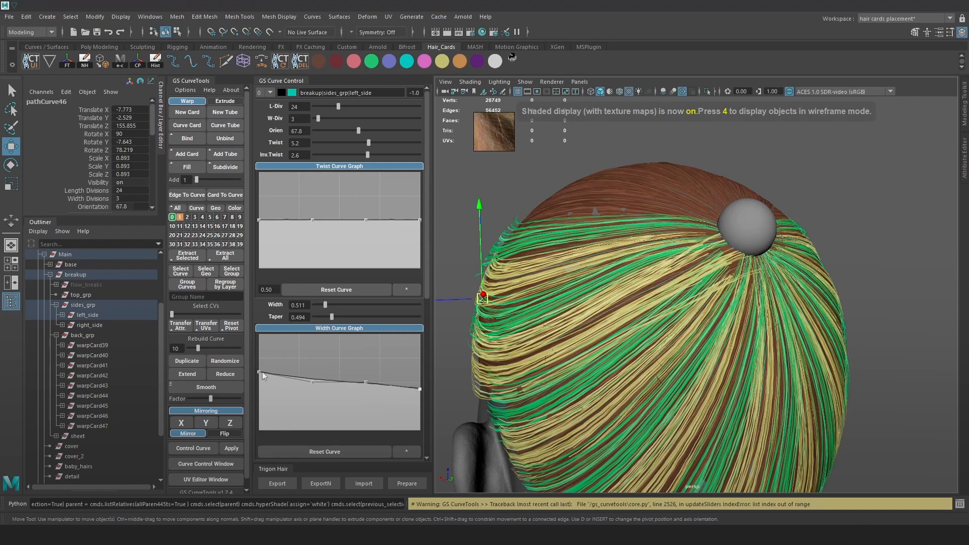
pyautogui.moveTo(261, 371); pyautogui.dragTo(262, 382)
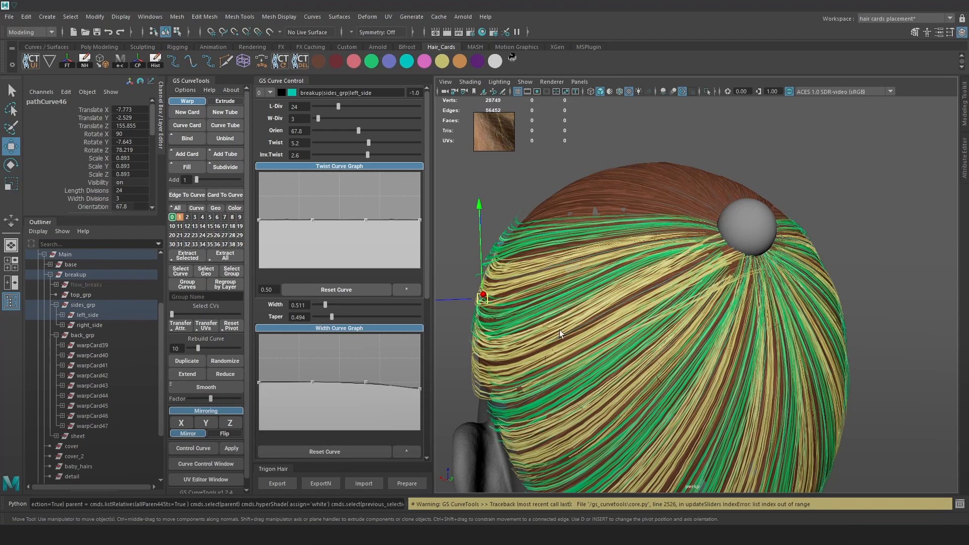
pyautogui.keyDown('alt'); pyautogui.moveTo(716, 284); pyautogui.dragTo(669, 308); pyautogui.keyUp('alt')
pyautogui.moveTo(366, 381); pyautogui.dragTo(369, 381)
# Step: Reshape the width curve of the neighbouring left_side card pathCurve47, lowering its start, its last inner point and its end
pyautogui.click(631, 300)
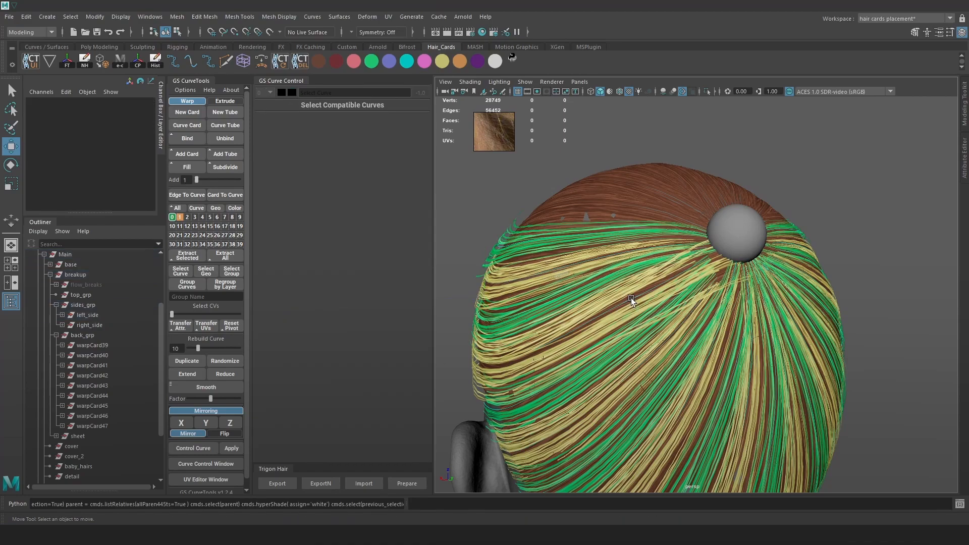
pyautogui.press('5')
pyautogui.press('4')
pyautogui.click(634, 299)
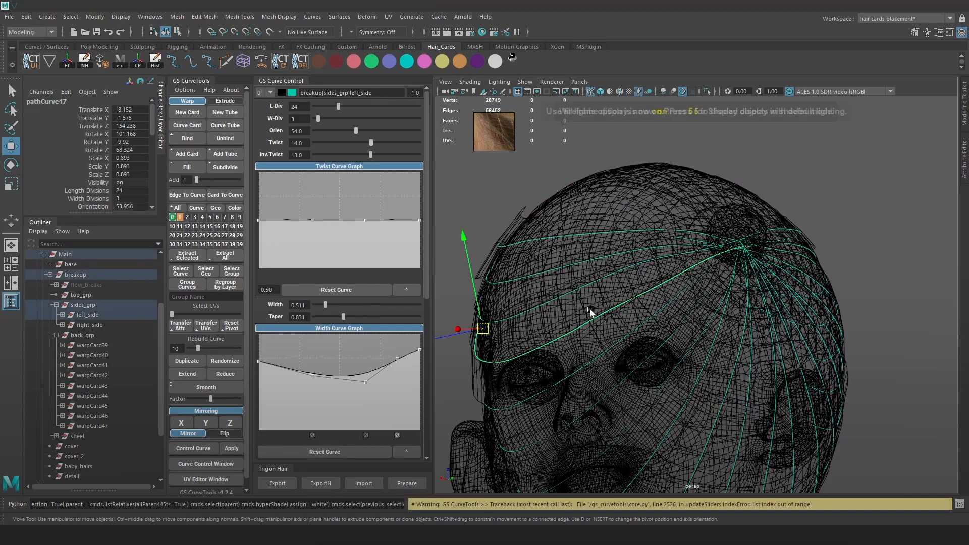
pyautogui.press('6')
pyautogui.moveTo(421, 350); pyautogui.dragTo(425, 396)
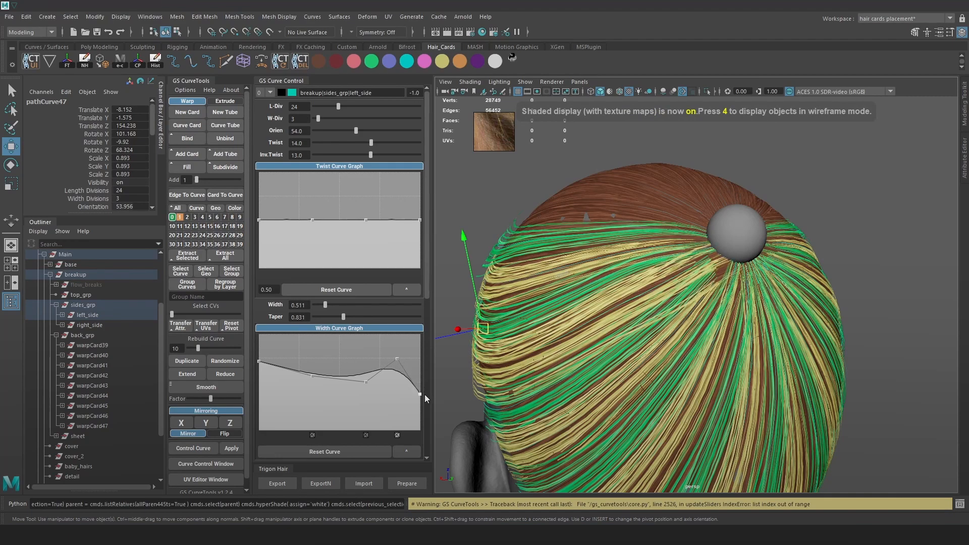
pyautogui.moveTo(397, 359); pyautogui.dragTo(398, 384)
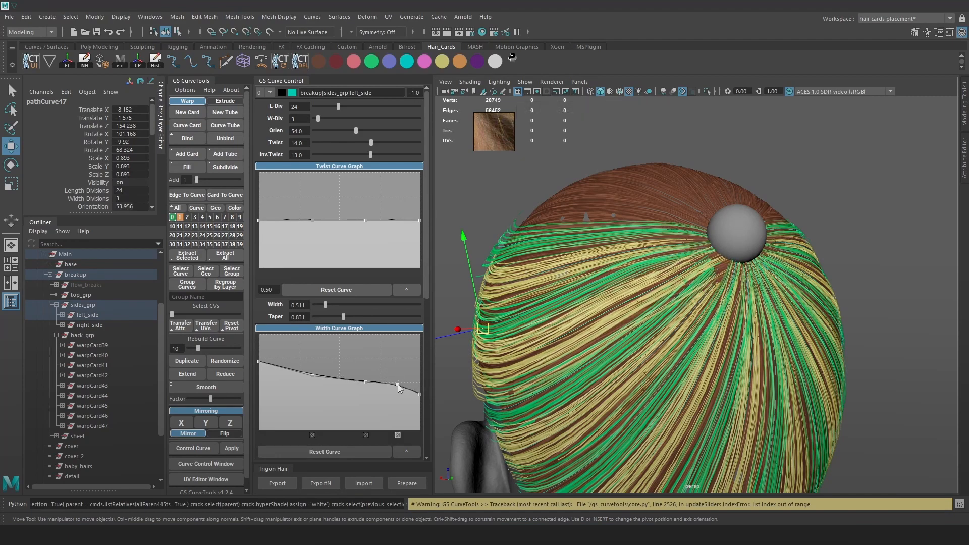
pyautogui.moveTo(258, 360); pyautogui.dragTo(262, 379)
# Step: Raise the second point of the card's width curve in the enlarged graph and set its taper to 0.758
pyautogui.click(412, 452)
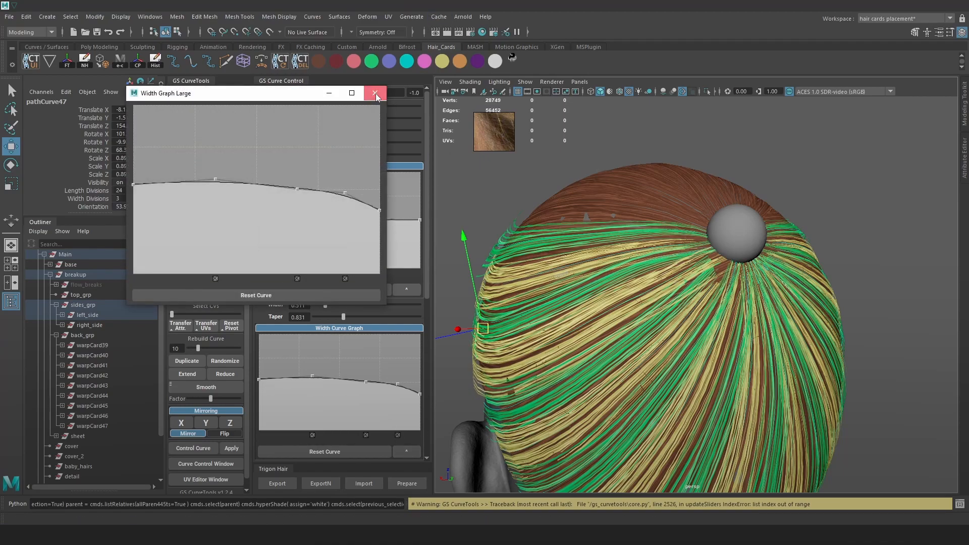
pyautogui.click(376, 95)
pyautogui.moveTo(343, 319); pyautogui.dragTo(341, 318)
pyautogui.keyDown('alt'); pyautogui.moveTo(491, 386); pyautogui.dragTo(420, 399); pyautogui.keyUp('alt')
pyautogui.keyDown('alt'); pyautogui.moveTo(703, 294); pyautogui.dragTo(691, 295); pyautogui.keyUp('alt')
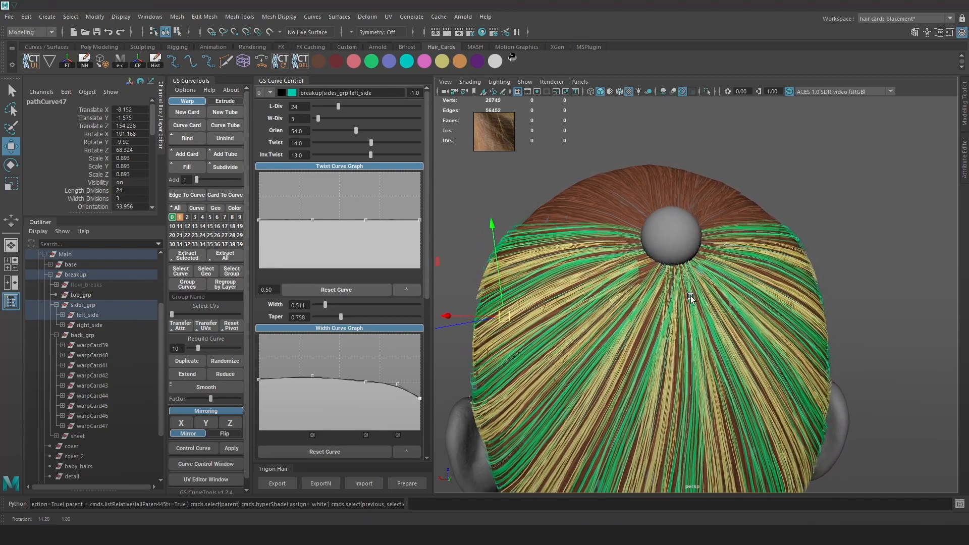
# Step: Lower the end point of warpCard40's width curve to narrow the card at that end
pyautogui.press('4')
pyautogui.click(611, 353)
pyautogui.press('6')
pyautogui.moveTo(421, 387); pyautogui.dragTo(421, 395)
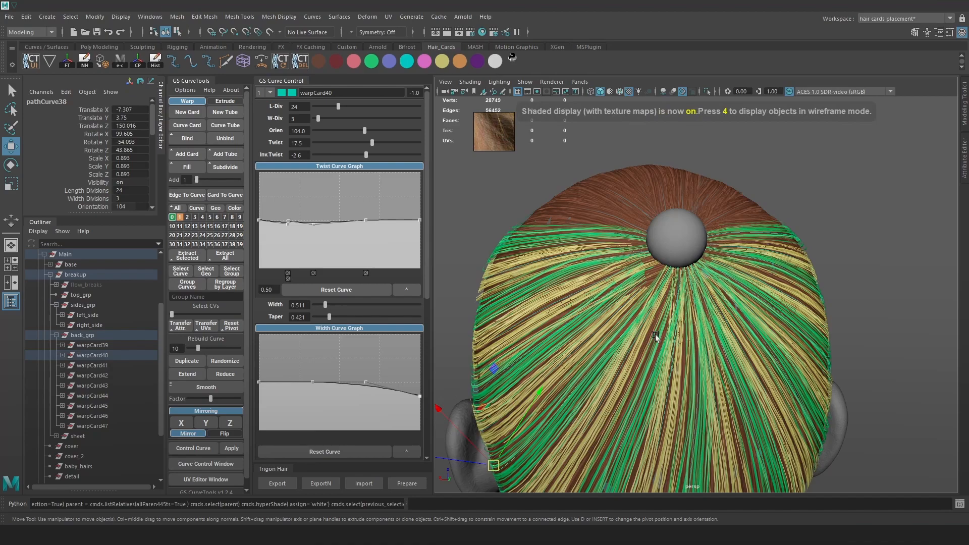
# Step: Examine the back breakup cards below the bun, checking the width curves of warpCard42 and warpCard41
pyautogui.keyDown('alt'); pyautogui.moveTo(659, 340); pyautogui.dragTo(664, 356, button='right'); pyautogui.keyUp('alt')
pyautogui.click(655, 350)
pyautogui.press('6')
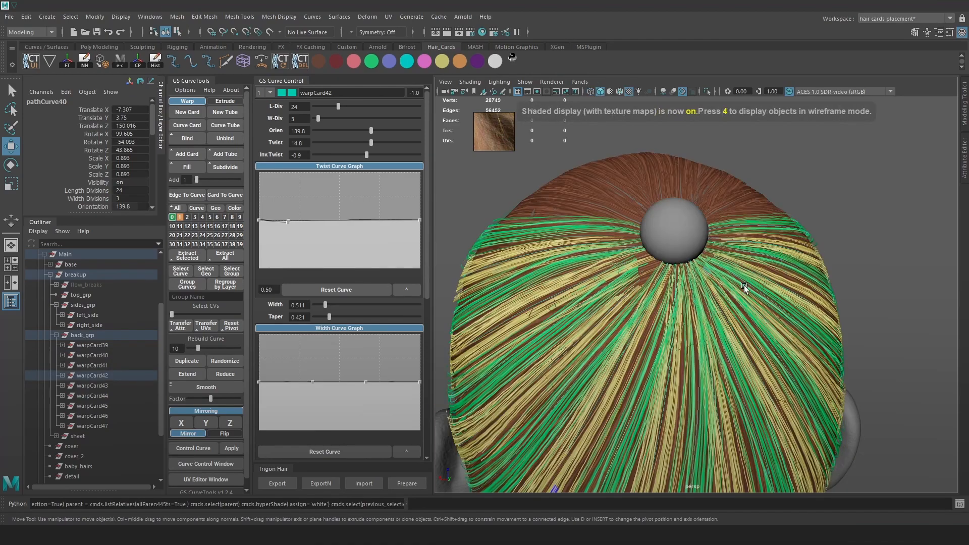
pyautogui.scroll(-1, 742, 286)
pyautogui.moveTo(885, 183); pyautogui.dragTo(828, 183, button='right')
pyautogui.click(676, 312)
pyautogui.moveTo(661, 311); pyautogui.dragTo(655, 310)
pyautogui.scroll(-1, 729, 268)
pyautogui.keyDown('alt'); pyautogui.moveTo(747, 272); pyautogui.dragTo(729, 249); pyautogui.keyUp('alt')
pyautogui.keyDown('alt'); pyautogui.moveTo(729, 249); pyautogui.dragTo(721, 208, button='middle'); pyautogui.keyUp('alt')
pyautogui.press('4')
pyautogui.click(666, 344)
pyautogui.press('6')
pyautogui.moveTo(882, 219); pyautogui.dragTo(828, 220, button='right')
pyautogui.click(680, 300)
pyautogui.press('4')
pyautogui.press('6')
pyautogui.scroll(2, 628, 356)
pyautogui.keyDown('alt'); pyautogui.moveTo(727, 279); pyautogui.dragTo(700, 273); pyautogui.keyUp('alt')
pyautogui.click(739, 284)
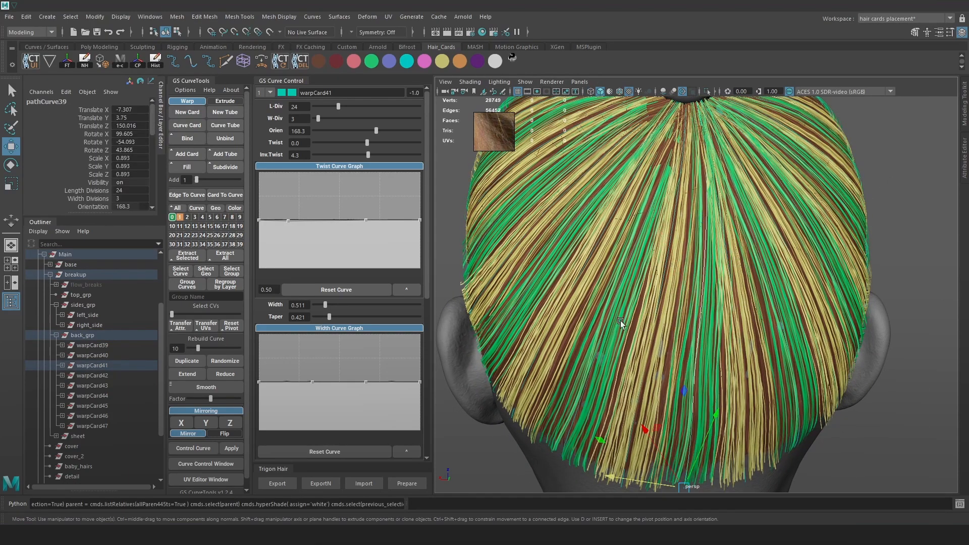
# Step: Select the curves of back cards warpCard40, warpCard41 and warpCard39 together with side card warpCard32
pyautogui.click(526, 287)
pyautogui.press('4')
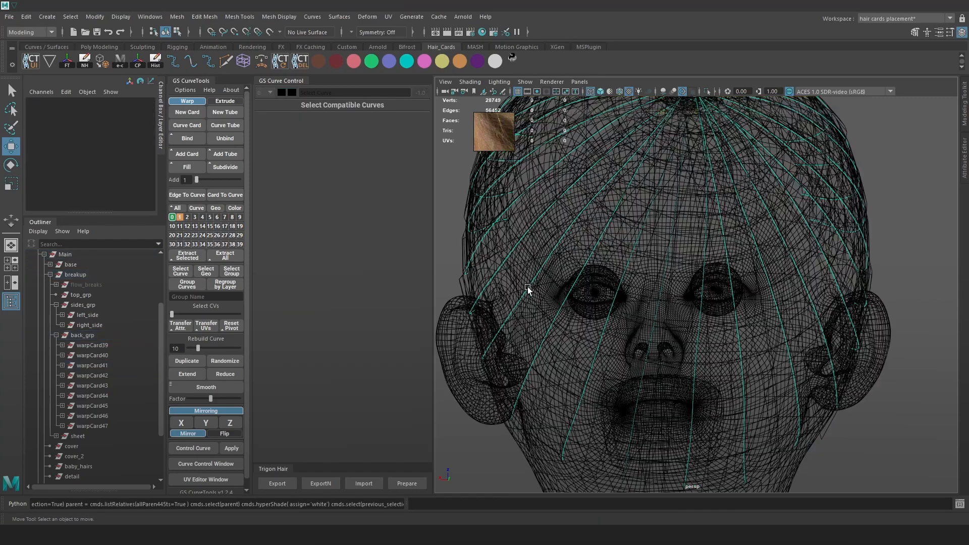
pyautogui.click(528, 287)
pyautogui.keyDown('shift'); pyautogui.click(698, 349); pyautogui.keyUp('shift')
pyautogui.scroll(-3, 744, 296)
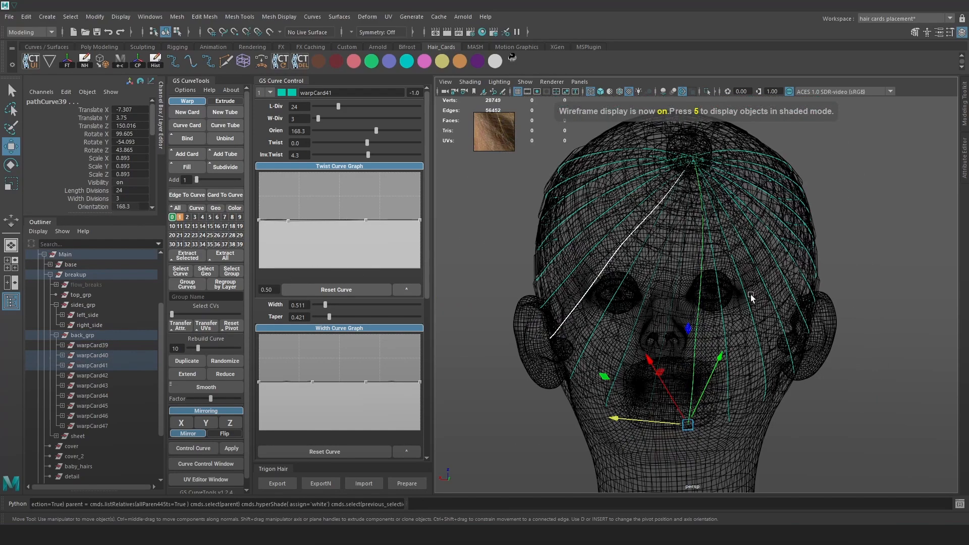
pyautogui.keyDown('alt'); pyautogui.moveTo(764, 286); pyautogui.dragTo(752, 298); pyautogui.keyUp('alt')
pyautogui.keyDown('shift'); pyautogui.click(753, 291); pyautogui.keyUp('shift')
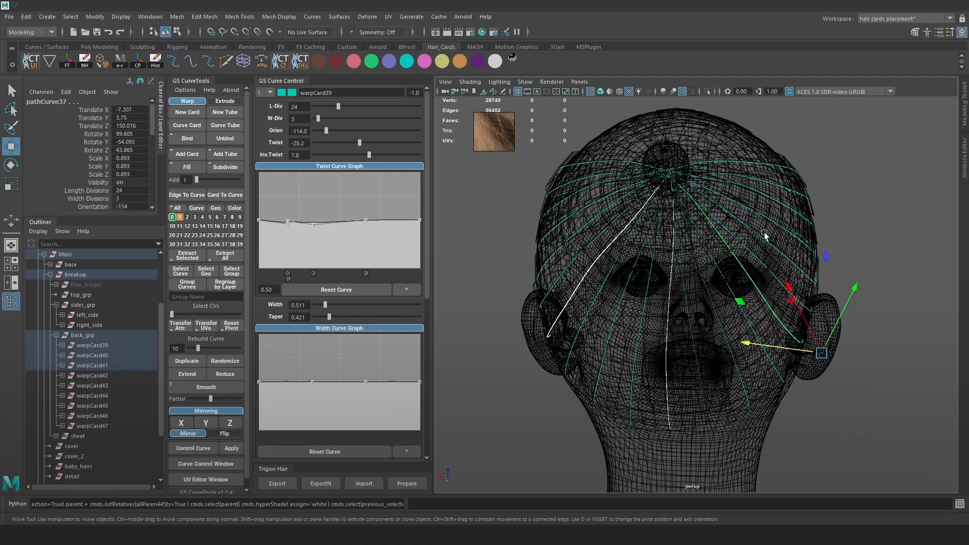
pyautogui.keyDown('shift'); pyautogui.click(771, 220); pyautogui.keyUp('shift')
# Step: Add two left_side cards, warpCard42 and the upper side card warpCard36 to the curve selection
pyautogui.keyDown('alt'); pyautogui.moveTo(770, 221); pyautogui.dragTo(600, 253); pyautogui.keyUp('alt')
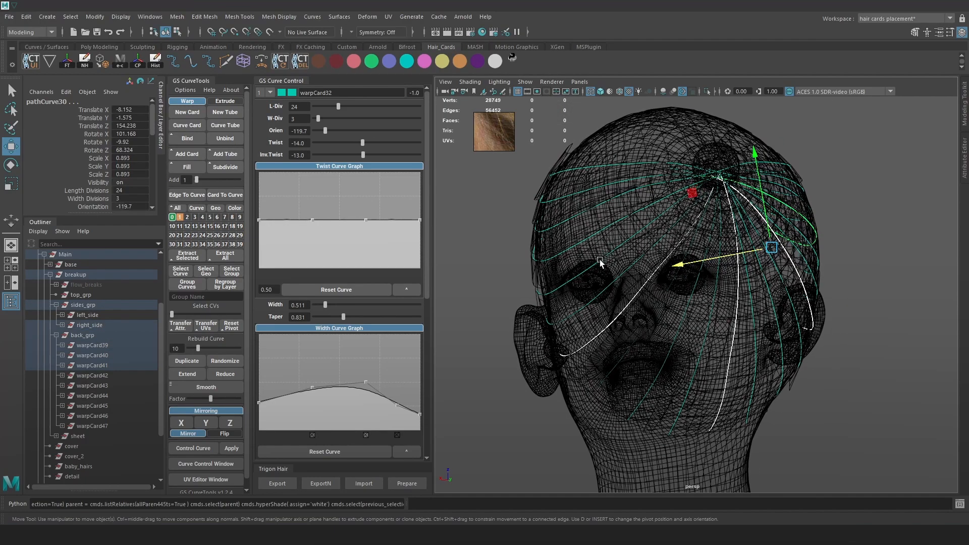
pyautogui.keyDown('shift'); pyautogui.click(599, 262); pyautogui.keyUp('shift')
pyautogui.keyDown('shift'); pyautogui.click(585, 194); pyautogui.keyUp('shift')
pyautogui.keyDown('alt'); pyautogui.moveTo(585, 193); pyautogui.dragTo(683, 275); pyautogui.keyUp('alt')
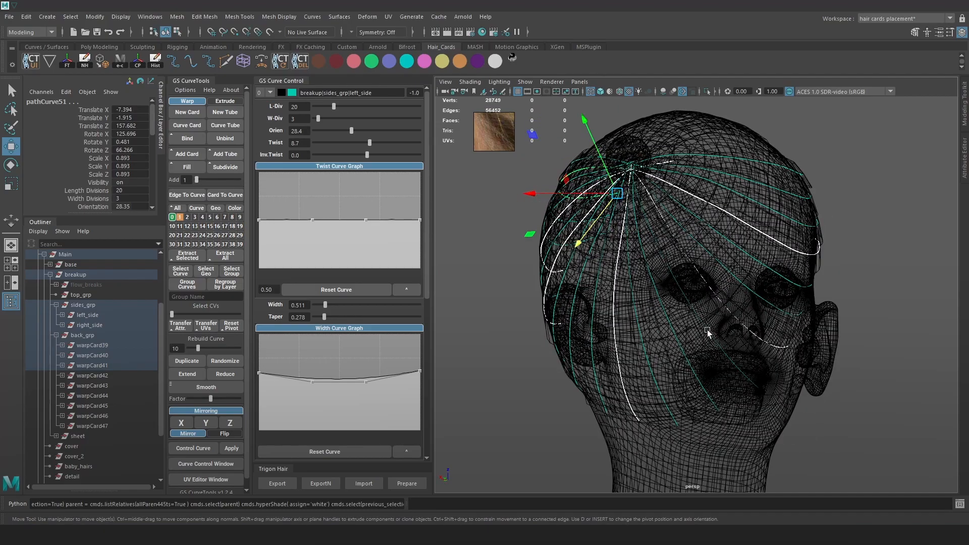
pyautogui.keyDown('alt'); pyautogui.moveTo(706, 329); pyautogui.dragTo(785, 248); pyautogui.keyUp('alt')
pyautogui.keyDown('shift'); pyautogui.click(638, 346); pyautogui.keyUp('shift')
pyautogui.keyDown('shift'); pyautogui.click(761, 181); pyautogui.keyUp('shift')
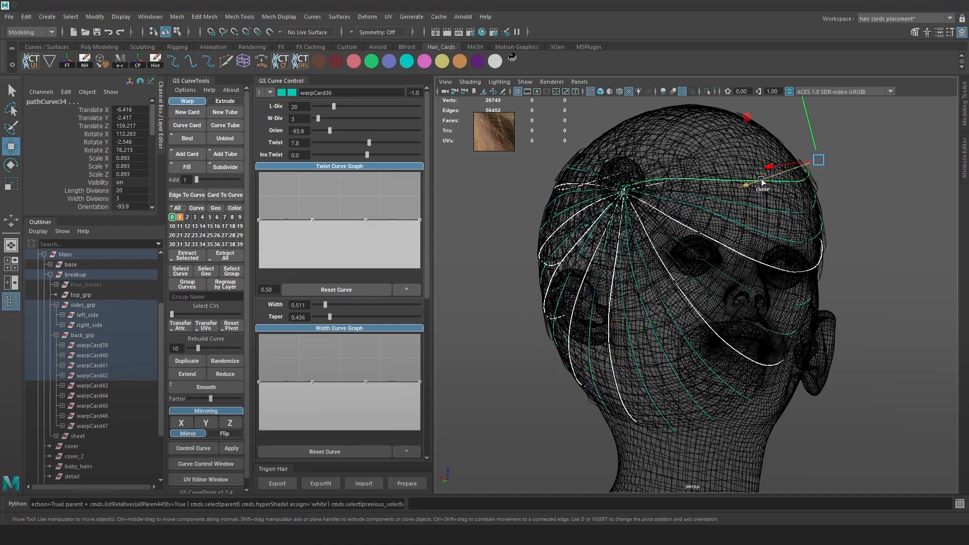
# Step: Flip the UVs of the selected breakup cards horizontally in the GS CurveTools UV editor
pyautogui.press('6')
pyautogui.scroll(2, 712, 273)
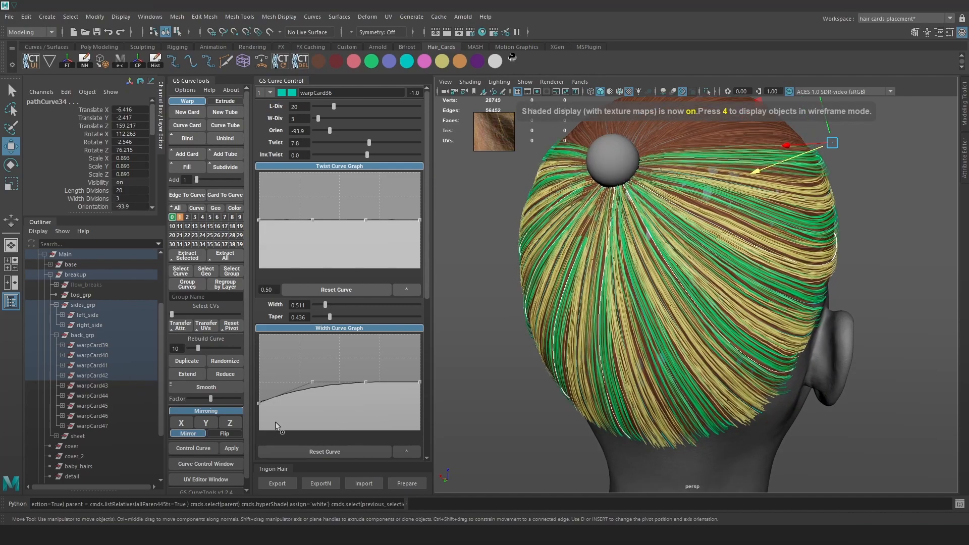
pyautogui.scroll(-3, 318, 426)
pyautogui.click(214, 475)
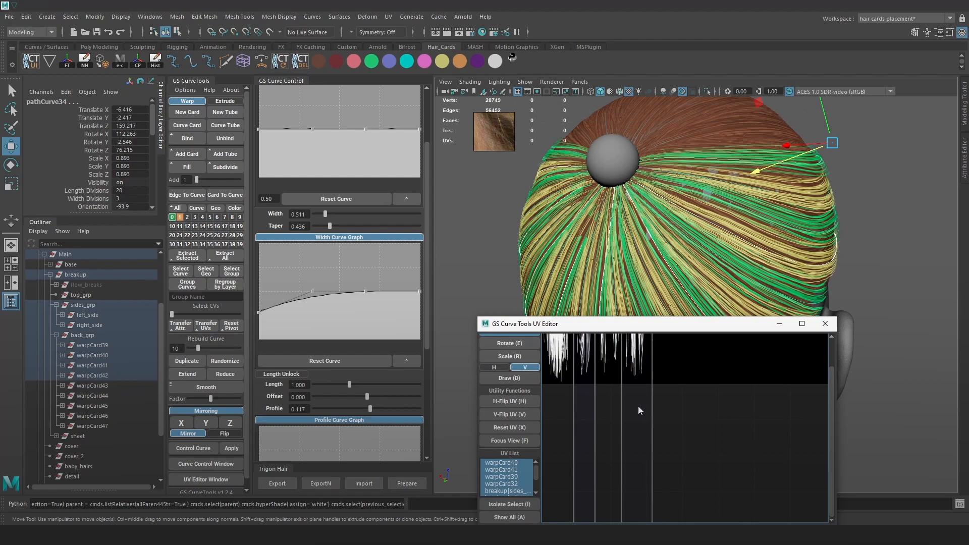
pyautogui.scroll(-2, 637, 406)
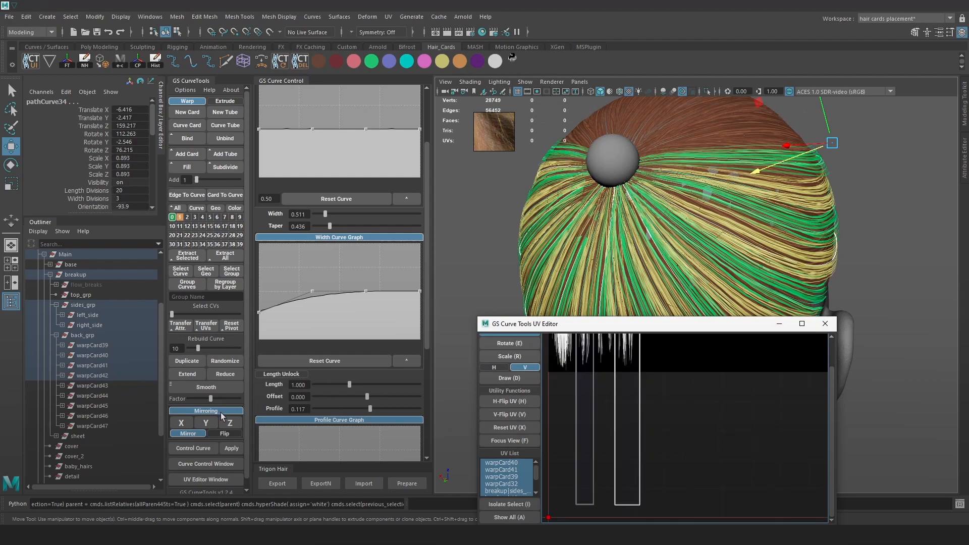
pyautogui.scroll(-1, 221, 414)
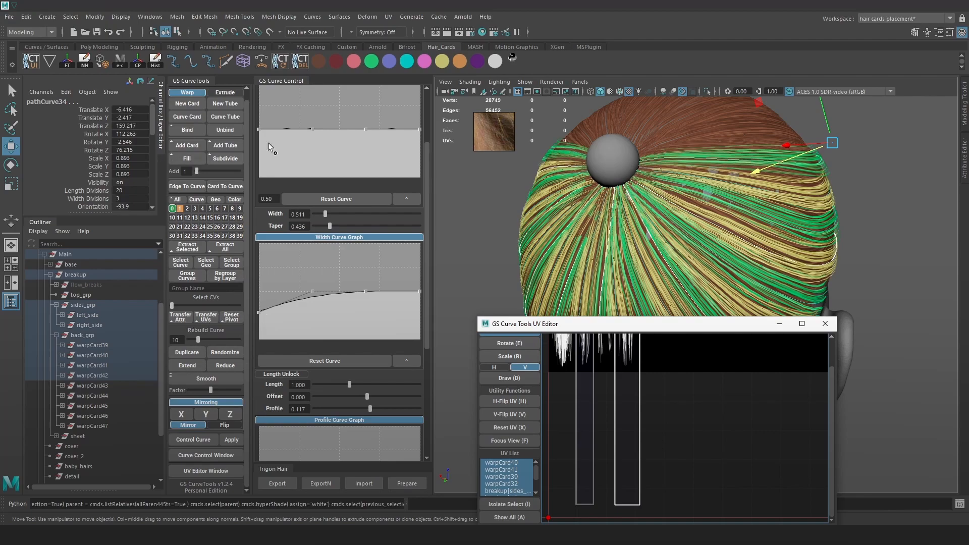
pyautogui.scroll(-3, 637, 416)
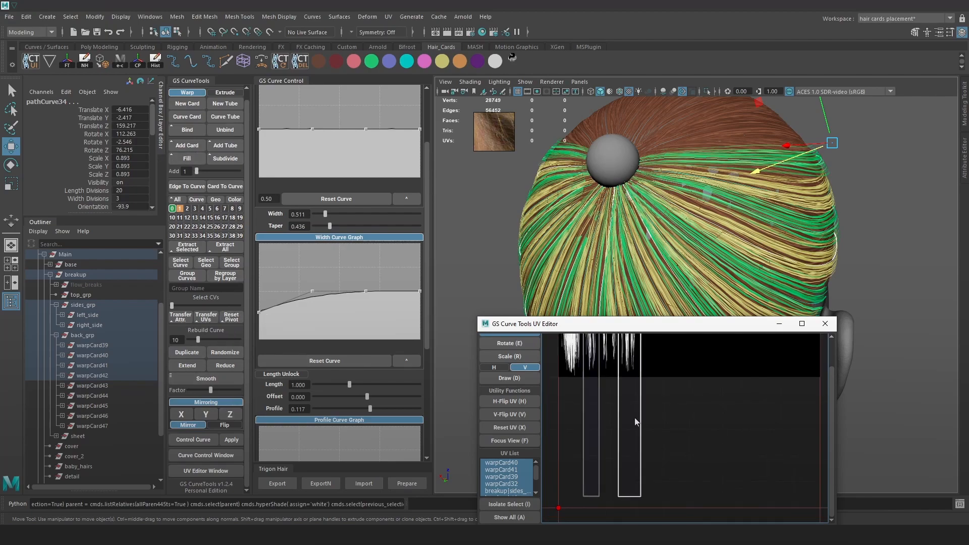
pyautogui.click(523, 402)
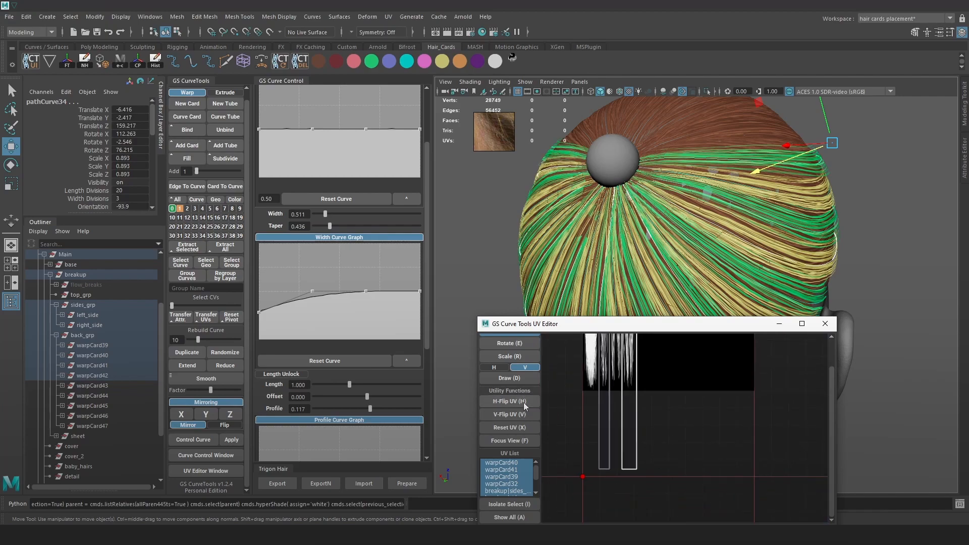
# Step: Select a left_side breakup card behind the ear and flip its UVs horizontally
pyautogui.keyDown('alt'); pyautogui.moveTo(778, 201); pyautogui.dragTo(613, 210); pyautogui.keyUp('alt')
pyautogui.click(606, 214)
pyautogui.press('4')
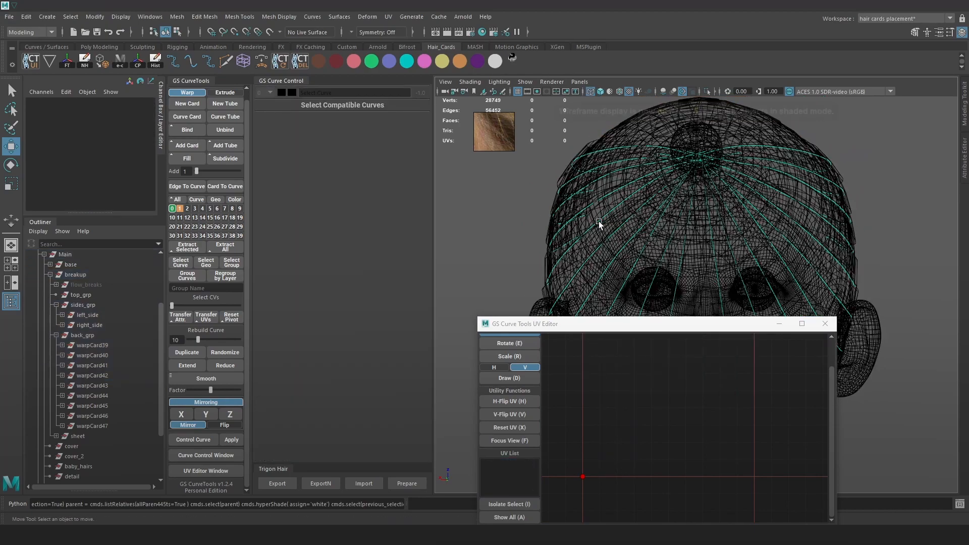
pyautogui.click(599, 221)
pyautogui.press('6')
pyautogui.click(526, 402)
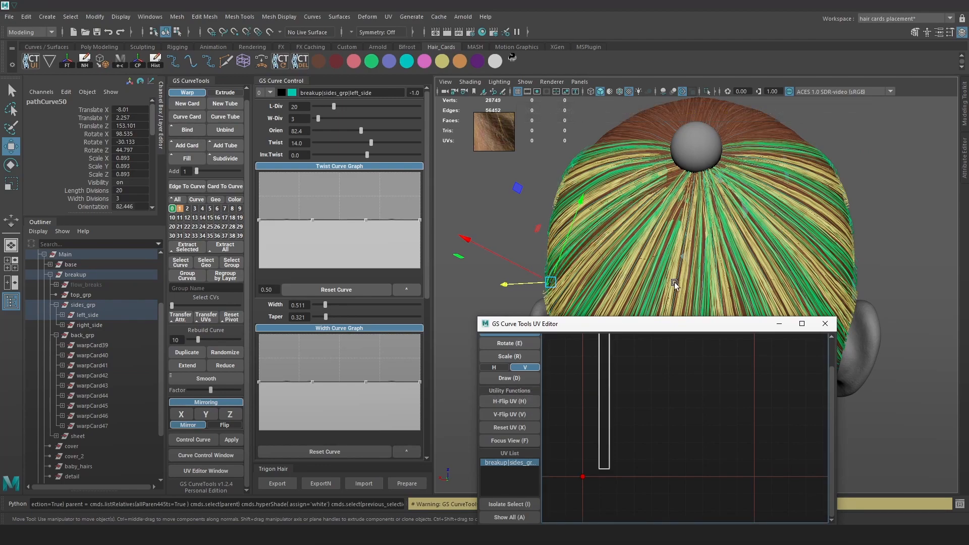
# Step: Select back card warpCard43, mirrored opposite warpCard42, and flip its UVs horizontally
pyautogui.click(658, 283)
pyautogui.press('4')
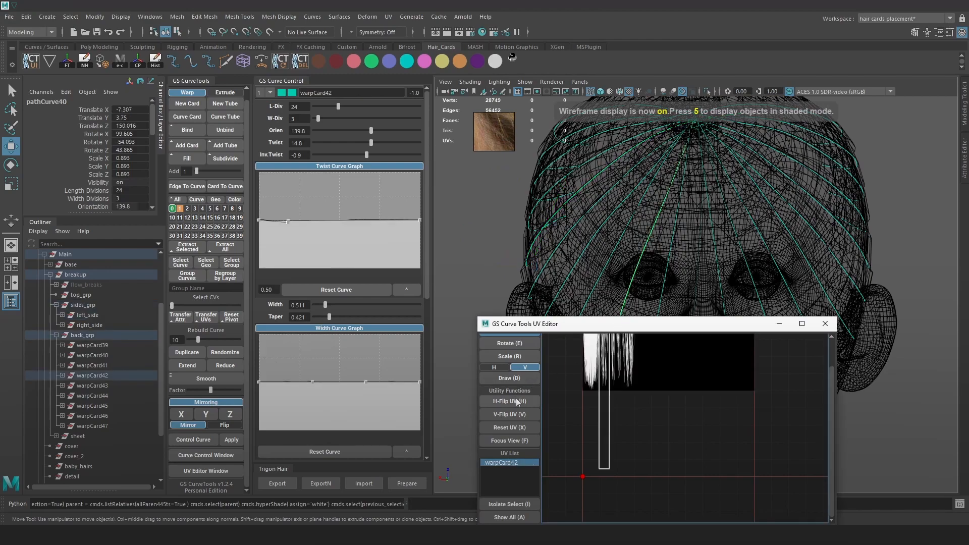
pyautogui.click(739, 259)
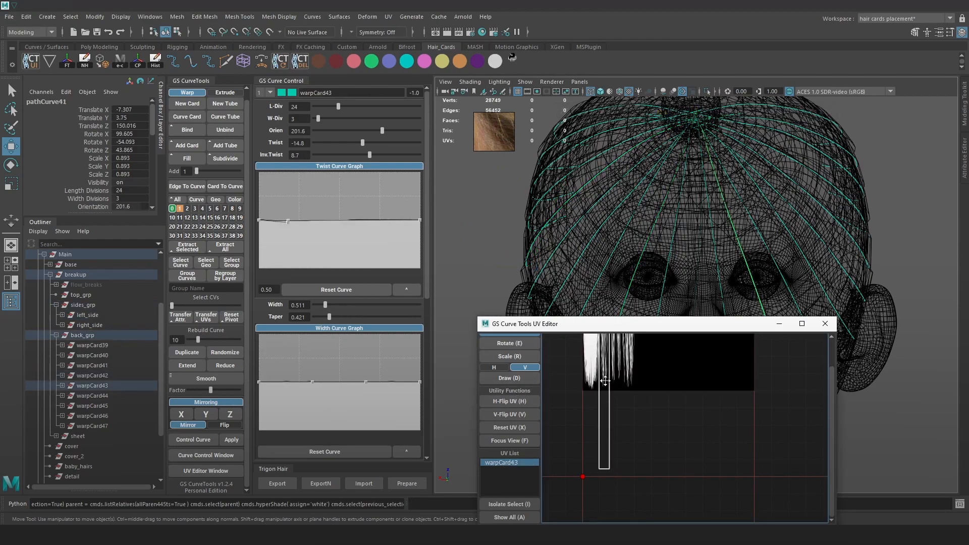
pyautogui.click(519, 402)
pyautogui.keyDown('alt'); pyautogui.moveTo(853, 215); pyautogui.dragTo(801, 233); pyautogui.keyUp('alt')
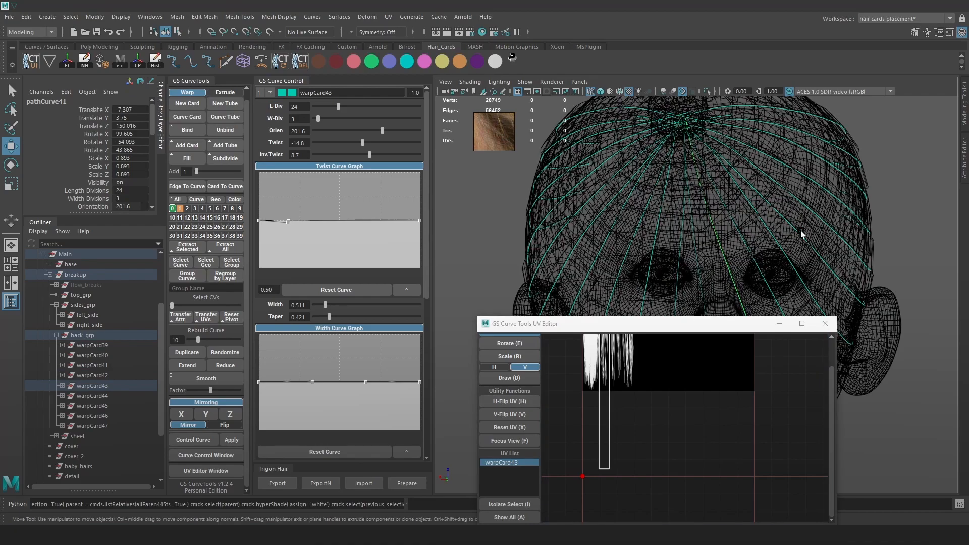
# Step: Flip the UVs of right_side cards warpCard34 and warpCard31 horizontally and close the UV editor
pyautogui.click(799, 233)
pyautogui.click(633, 379)
pyautogui.click(522, 399)
pyautogui.click(837, 172)
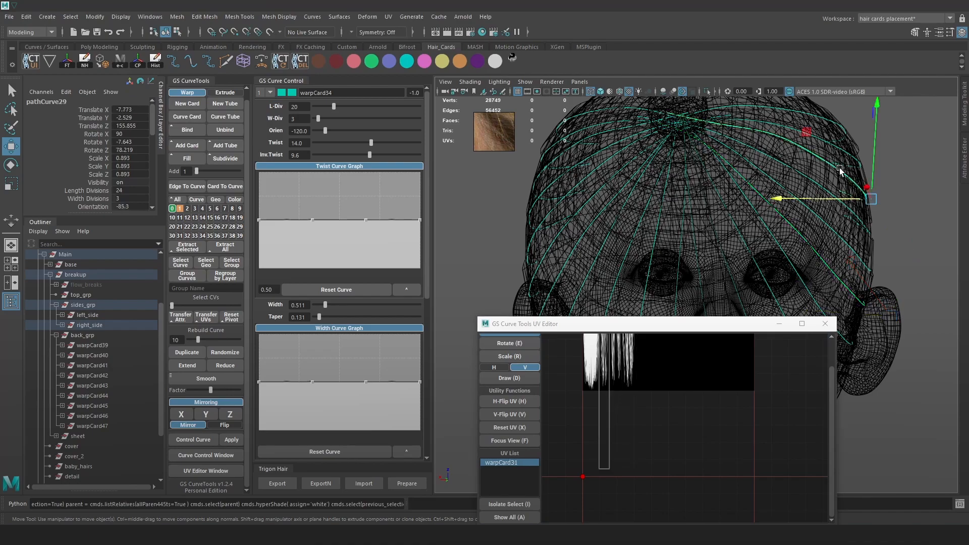
pyautogui.click(516, 402)
pyautogui.keyDown('alt'); pyautogui.moveTo(830, 158); pyautogui.dragTo(883, 164); pyautogui.keyUp('alt')
pyautogui.moveTo(918, 328)
pyautogui.keyDown('alt'); pyautogui.mouseDown()
pyautogui.moveTo(785, 230)
pyautogui.moveTo(825, 305)
pyautogui.moveTo(712, 253)
pyautogui.moveTo(777, 296)
pyautogui.mouseUp(); pyautogui.keyUp('alt')
pyautogui.press('6')
pyautogui.click(919, 299)
pyautogui.click(824, 323)
# Step: Adjust the control vertices of back card warpCard42's curve below the bun
pyautogui.press('4')
pyautogui.click(747, 298)
pyautogui.press('6')
pyautogui.moveTo(509, 215); pyautogui.dragTo(482, 215, button='right')
pyautogui.keyDown('alt'); pyautogui.moveTo(671, 202); pyautogui.dragTo(747, 207); pyautogui.keyUp('alt')
pyautogui.press('4')
pyautogui.moveTo(781, 177)
pyautogui.mouseDown()
pyautogui.moveTo(731, 197)
pyautogui.moveTo(732, 246)
pyautogui.moveTo(661, 286)
pyautogui.moveTo(618, 203)
pyautogui.moveTo(659, 271)
pyautogui.mouseUp()
pyautogui.press('6')
pyautogui.scroll(2, 730, 248)
pyautogui.press('4')
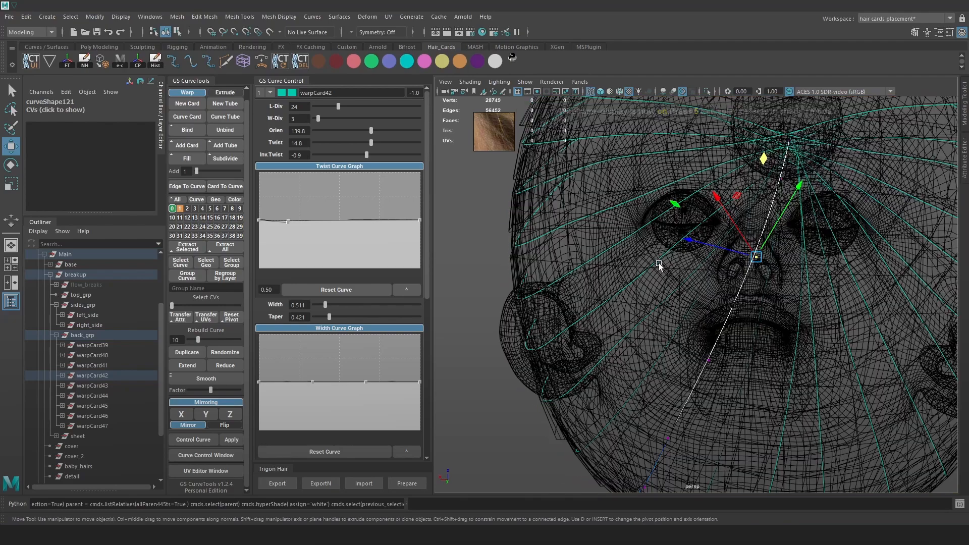
# Step: Adjust the control vertices of the neighbouring breakup curve using soft selection
pyautogui.click(659, 270)
pyautogui.press('6')
pyautogui.scroll(-2, 726, 259)
pyautogui.moveTo(726, 252); pyautogui.dragTo(699, 253, button='right')
pyautogui.press('4')
pyautogui.moveTo(753, 191)
pyautogui.mouseDown()
pyautogui.moveTo(721, 222)
pyautogui.moveTo(747, 240)
pyautogui.moveTo(701, 227)
pyautogui.moveTo(749, 220)
pyautogui.mouseUp()
pyautogui.press('6')
pyautogui.press('b')
pyautogui.moveTo(666, 236); pyautogui.dragTo(735, 277)
# Step: Shift a control vertex on a left_side card's curve slightly toward the face
pyautogui.press('4')
pyautogui.click(707, 306)
pyautogui.press('6')
pyautogui.moveTo(883, 165); pyautogui.dragTo(820, 153, button='right')
pyautogui.press('4')
pyautogui.click(743, 293)
pyautogui.press('6')
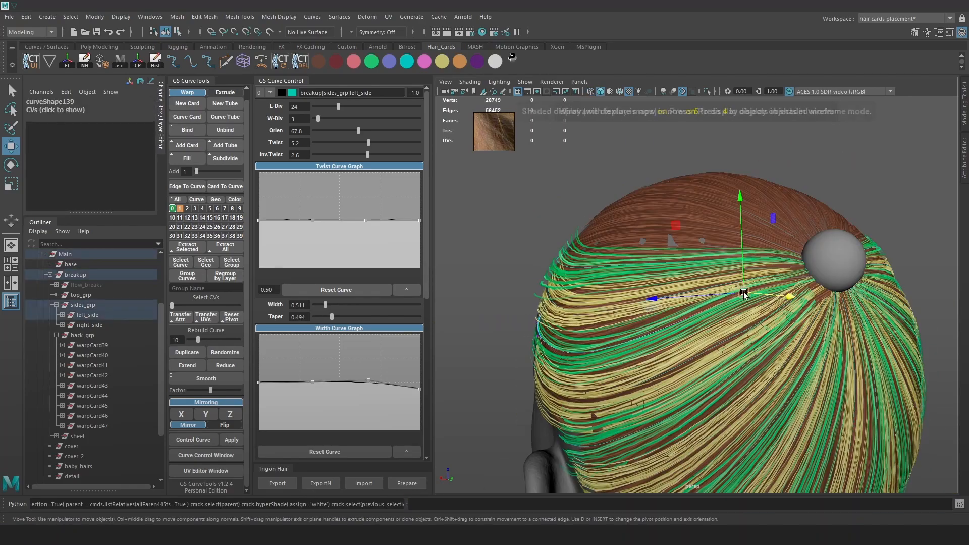
pyautogui.moveTo(743, 293); pyautogui.dragTo(732, 298)
# Step: Lower the starting point of the width curve on the uppermost left_side card so its beginning narrows
pyautogui.keyDown('alt'); pyautogui.moveTo(731, 298); pyautogui.dragTo(681, 298, button='right'); pyautogui.keyUp('alt')
pyautogui.keyDown('alt'); pyautogui.moveTo(681, 303); pyautogui.dragTo(721, 290); pyautogui.keyUp('alt')
pyautogui.press('4')
pyautogui.click(677, 303)
pyautogui.press('6')
pyautogui.keyDown('alt'); pyautogui.moveTo(678, 303); pyautogui.dragTo(830, 325, button='right'); pyautogui.keyUp('alt')
pyautogui.keyDown('alt'); pyautogui.moveTo(830, 325); pyautogui.dragTo(781, 310); pyautogui.keyUp('alt')
pyautogui.keyDown('alt'); pyautogui.moveTo(781, 310); pyautogui.dragTo(739, 227, button='right'); pyautogui.keyUp('alt')
pyautogui.press('4')
pyautogui.click(679, 245)
pyautogui.press('6')
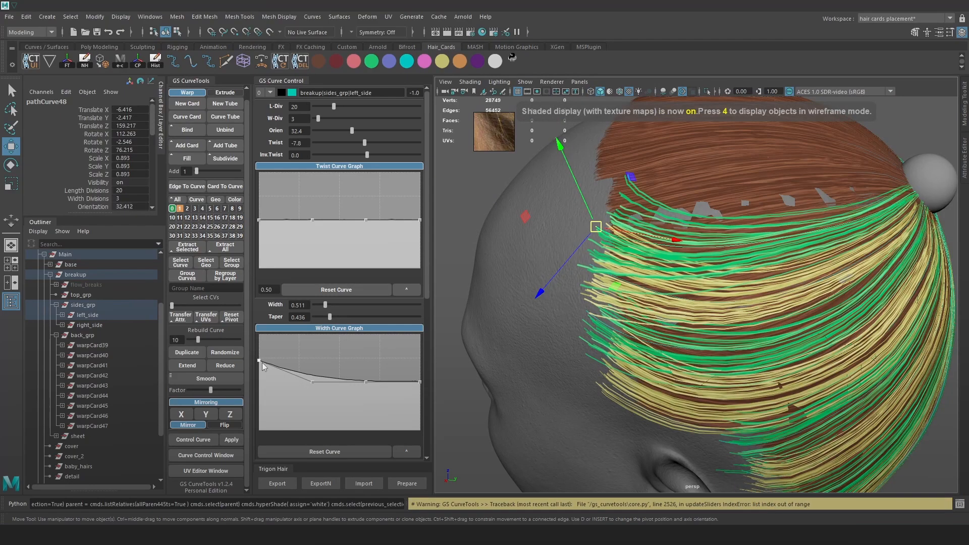
pyautogui.moveTo(259, 361); pyautogui.dragTo(258, 393)
# Step: Trace the hair flow with red lines on a screen capture of the back of the head and discard the capture
pyautogui.moveTo(706, 305)
pyautogui.keyDown('alt'); pyautogui.mouseDown()
pyautogui.moveTo(735, 303)
pyautogui.moveTo(702, 307)
pyautogui.moveTo(717, 264)
pyautogui.mouseUp(); pyautogui.keyUp('alt')
pyautogui.press('4')
pyautogui.press('6')
pyautogui.keyDown('alt'); pyautogui.moveTo(758, 268); pyautogui.dragTo(720, 158, button='right'); pyautogui.keyUp('alt')
pyautogui.keyDown('alt'); pyautogui.moveTo(779, 226); pyautogui.dragTo(824, 234); pyautogui.keyUp('alt')
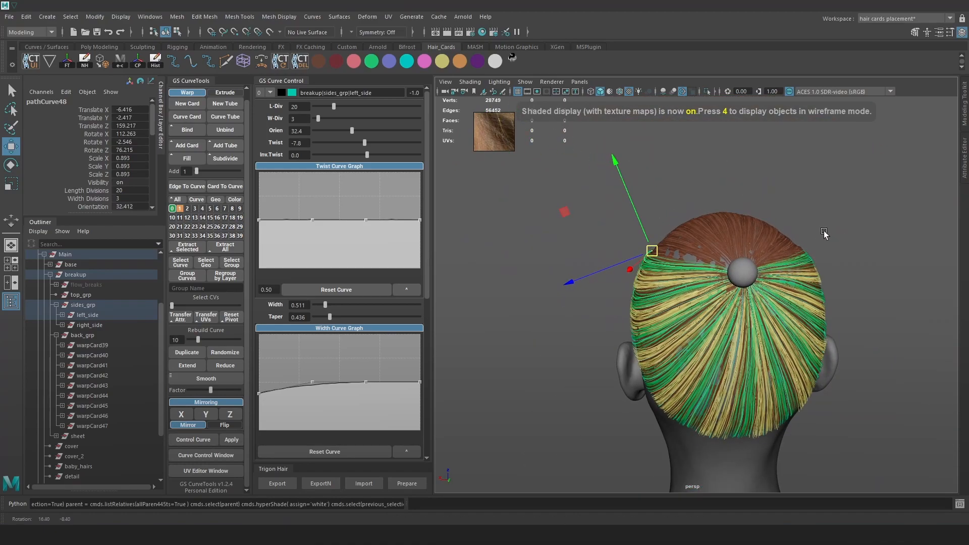
pyautogui.keyDown('alt'); pyautogui.moveTo(839, 323); pyautogui.dragTo(904, 289); pyautogui.keyUp('alt')
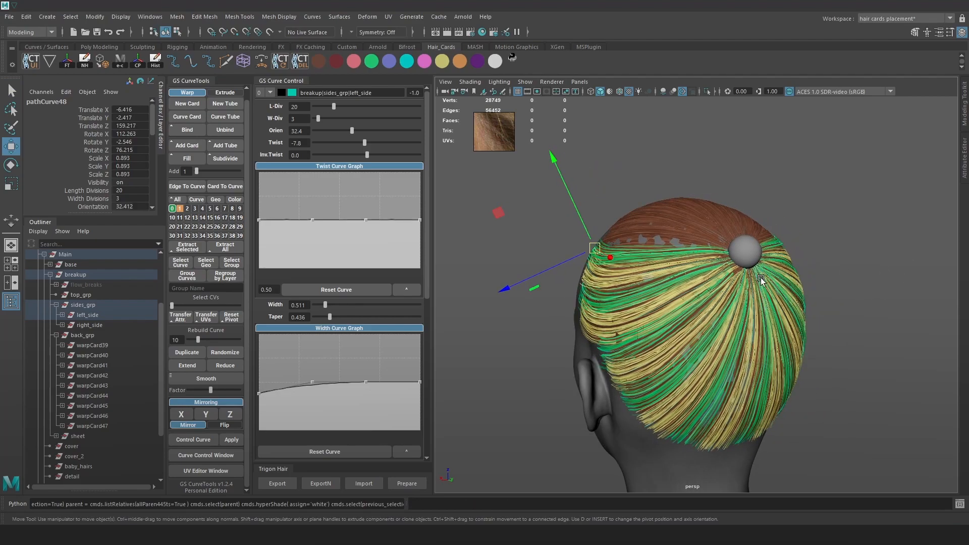
pyautogui.press('Print')
pyautogui.moveTo(488, 129); pyautogui.dragTo(958, 485)
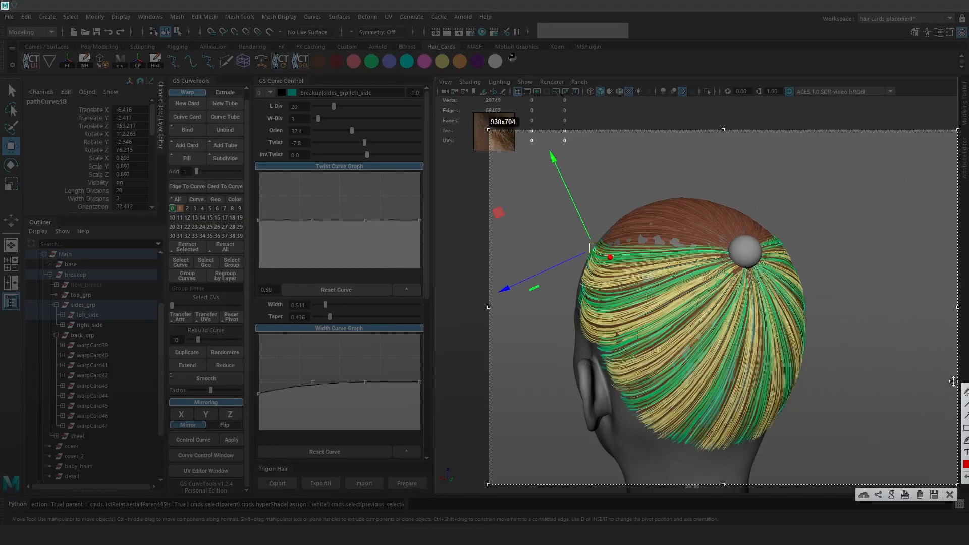
pyautogui.moveTo(581, 317); pyautogui.dragTo(596, 327)
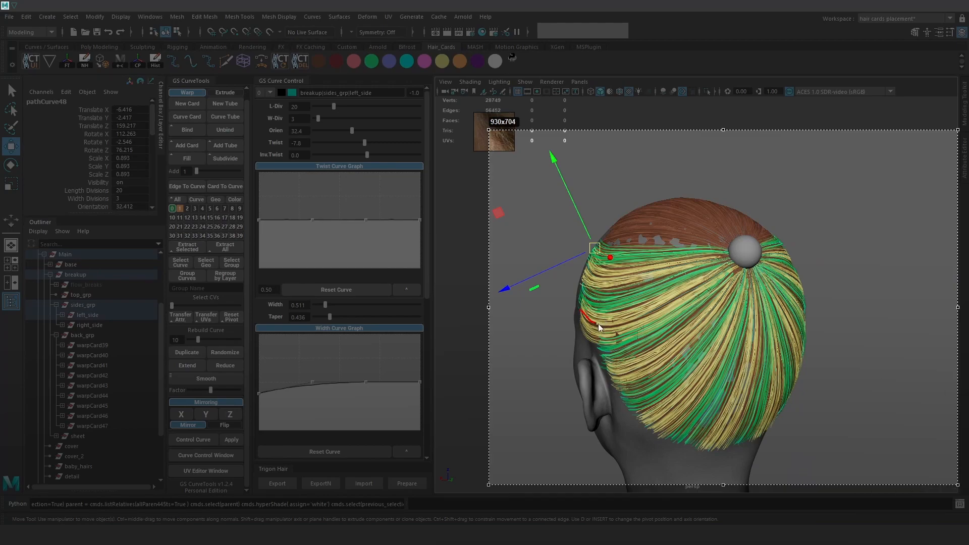
pyautogui.moveTo(722, 270); pyautogui.dragTo(736, 263)
pyautogui.moveTo(587, 270); pyautogui.dragTo(629, 271)
pyautogui.moveTo(653, 427); pyautogui.dragTo(719, 346)
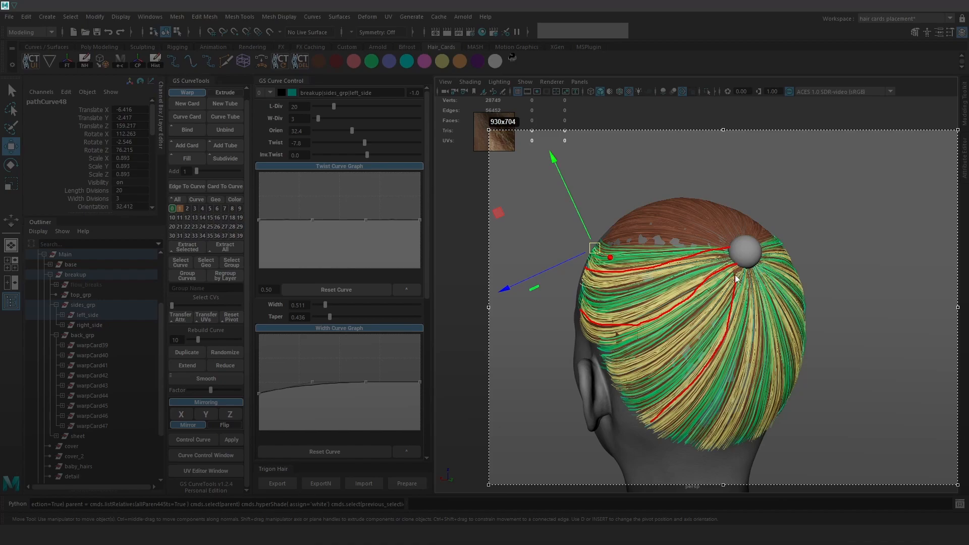
pyautogui.click(951, 494)
# Step: Deselect everything, export the updated hair cards and inspect the back of the hair in Marmoset Toolbag
pyautogui.keyDown('alt'); pyautogui.moveTo(849, 348); pyautogui.dragTo(847, 333); pyautogui.keyUp('alt')
pyautogui.click(889, 310)
pyautogui.keyDown('alt'); pyautogui.moveTo(890, 310); pyautogui.dragTo(797, 355); pyautogui.keyUp('alt')
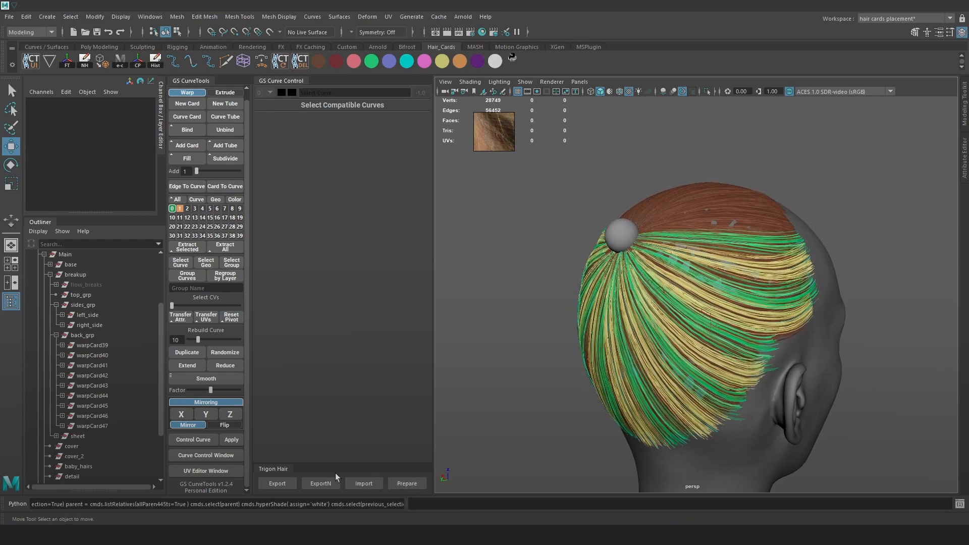
pyautogui.click(277, 483)
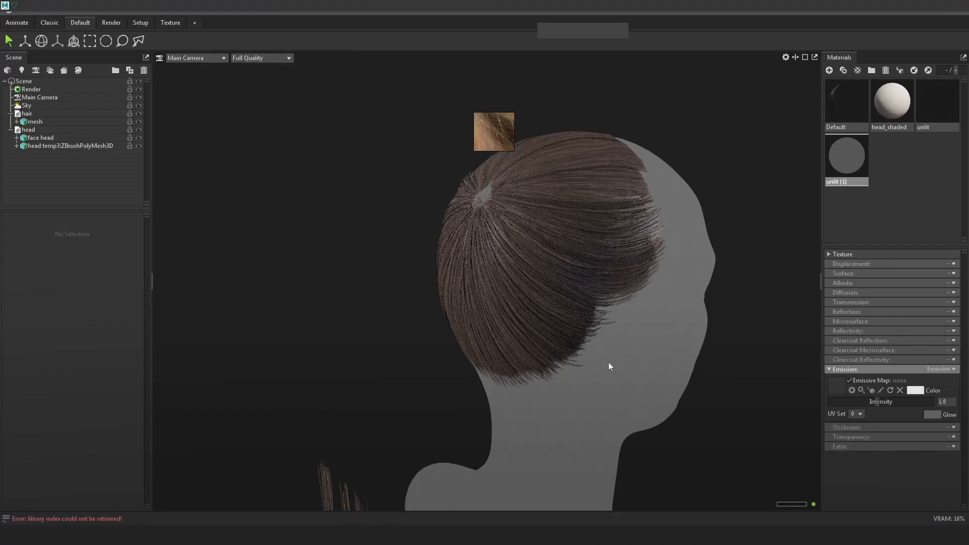
pyautogui.moveTo(550, 367); pyautogui.dragTo(714, 345)
pyautogui.moveTo(714, 346); pyautogui.dragTo(719, 399, button='right')
pyautogui.moveTo(713, 331); pyautogui.dragTo(698, 365)
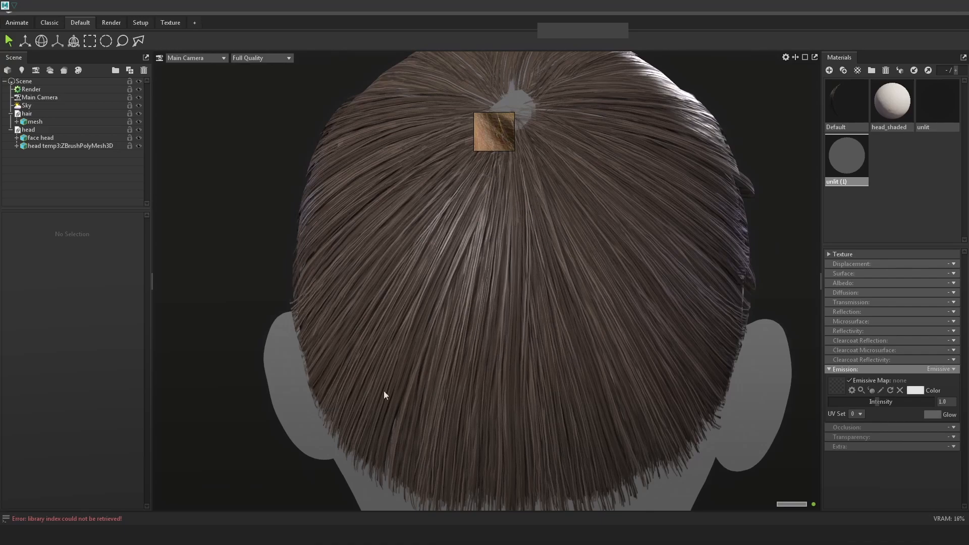
# Step: Return to Maya, select back card warpCard41 and check its placement in the GS CurveTools UV editor
pyautogui.click(176, 488)
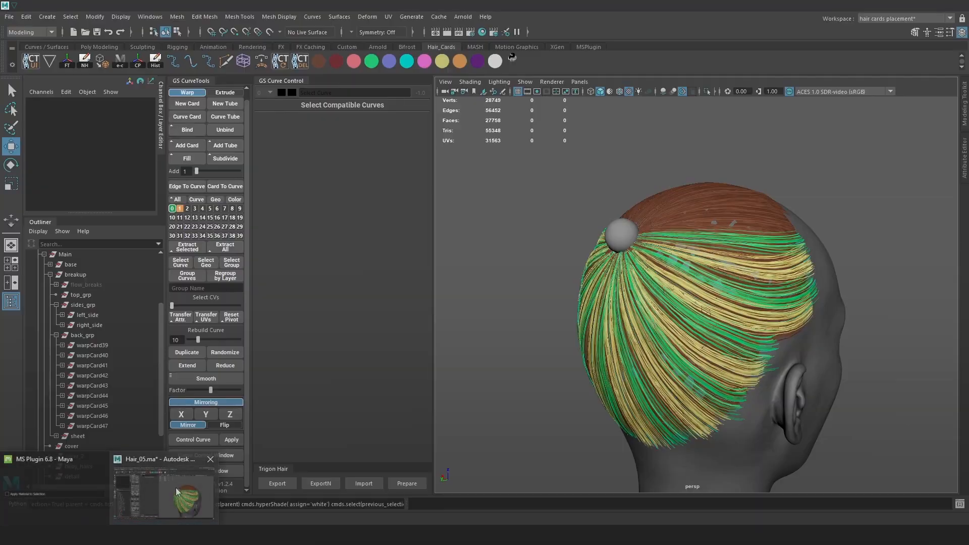
pyautogui.keyDown('alt'); pyautogui.moveTo(709, 342); pyautogui.dragTo(738, 333); pyautogui.keyUp('alt')
pyautogui.keyDown('alt'); pyautogui.moveTo(634, 316); pyautogui.dragTo(637, 358, button='middle'); pyautogui.keyUp('alt')
pyautogui.keyDown('alt'); pyautogui.moveTo(637, 358); pyautogui.dragTo(646, 359); pyautogui.keyUp('alt')
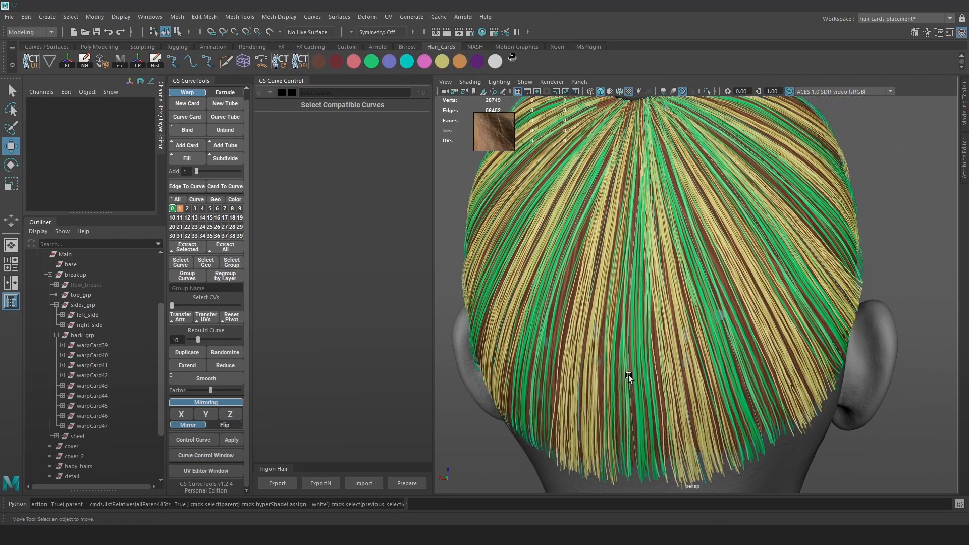
pyautogui.press('4')
pyautogui.click(629, 374)
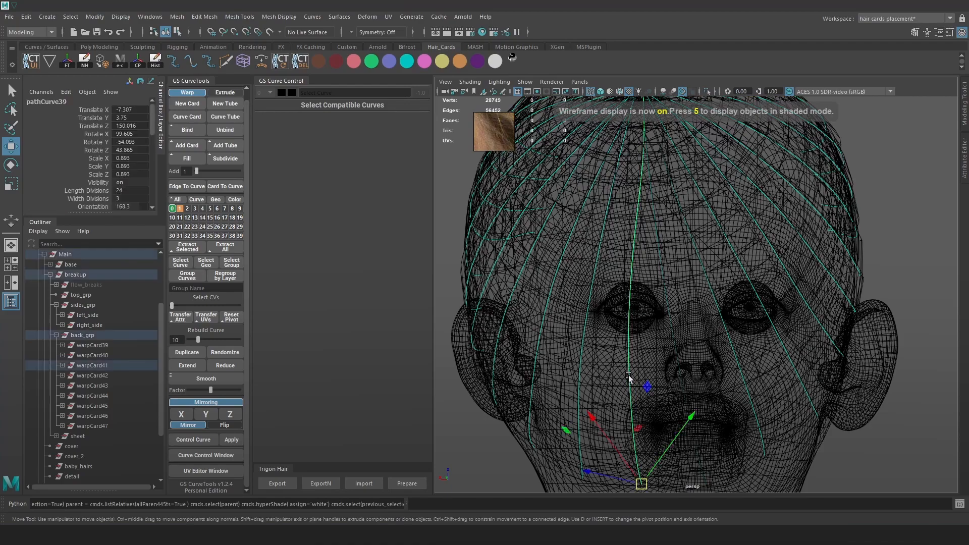
pyautogui.press('6')
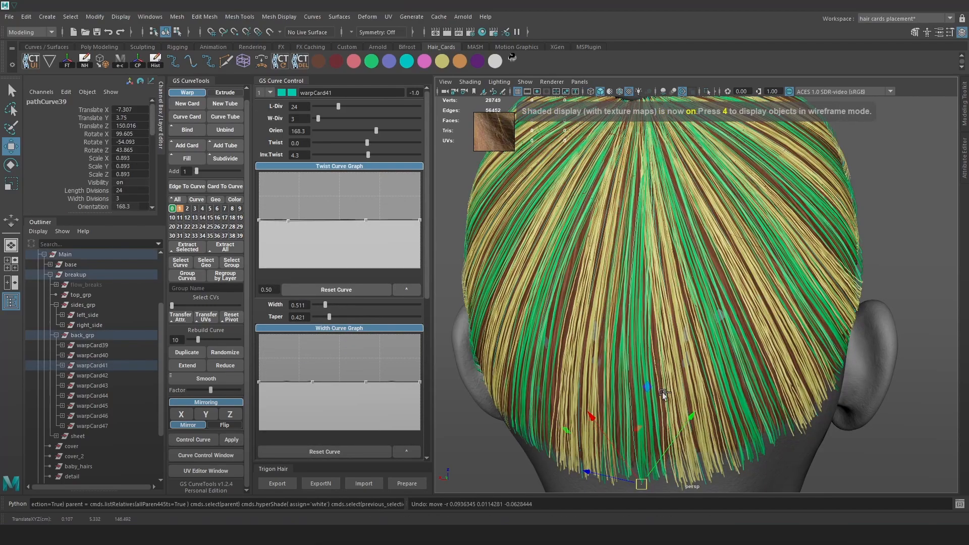
pyautogui.keyDown('alt'); pyautogui.moveTo(662, 393); pyautogui.dragTo(655, 383); pyautogui.keyUp('alt')
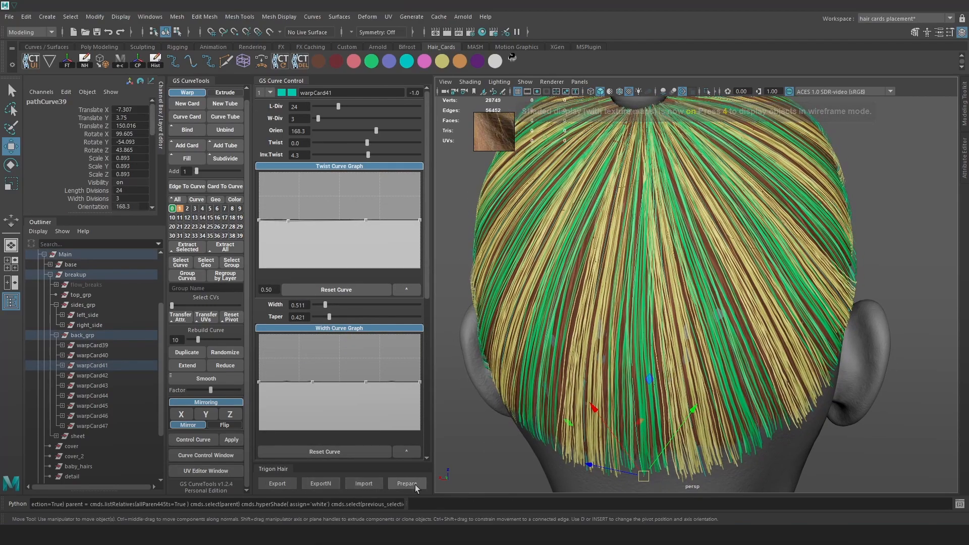
pyautogui.click(222, 471)
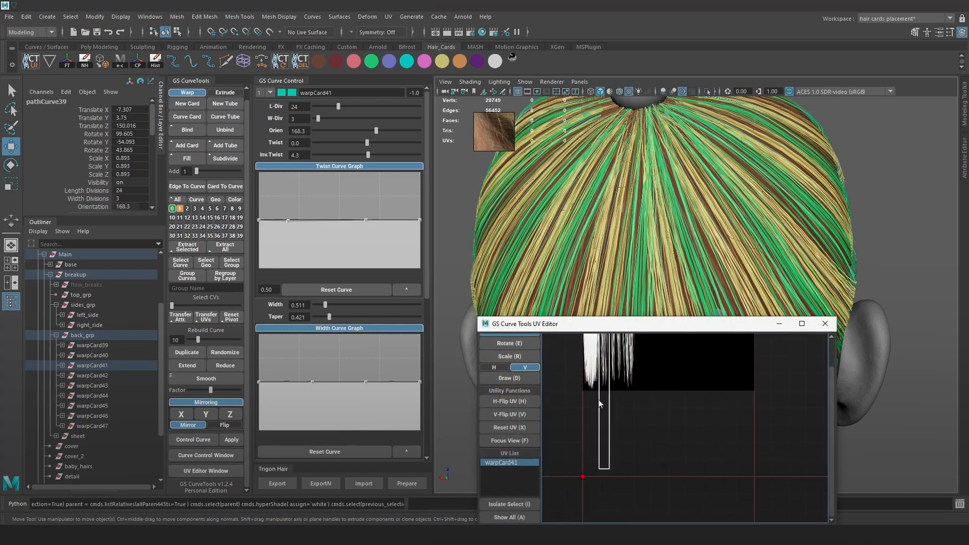
pyautogui.click(825, 324)
# Step: Adjust the control vertices of back card warpCard41's curve beneath the bun
pyautogui.keyDown('alt'); pyautogui.moveTo(819, 296); pyautogui.dragTo(829, 294); pyautogui.keyUp('alt')
pyautogui.moveTo(901, 205); pyautogui.dragTo(835, 206, button='right')
pyautogui.press('4')
pyautogui.moveTo(658, 294); pyautogui.dragTo(610, 297)
pyautogui.press('6')
pyautogui.click(649, 296)
pyautogui.keyDown('alt'); pyautogui.moveTo(638, 254); pyautogui.dragTo(667, 238); pyautogui.keyUp('alt')
pyautogui.press('4')
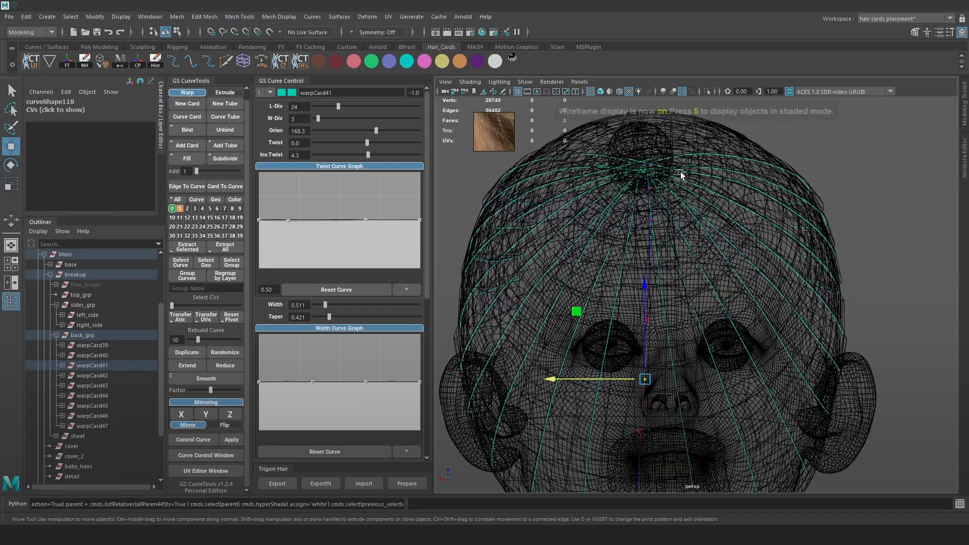
pyautogui.keyDown('alt'); pyautogui.moveTo(680, 174); pyautogui.dragTo(597, 187); pyautogui.keyUp('alt')
pyautogui.press('6')
pyautogui.moveTo(662, 306)
pyautogui.mouseDown()
pyautogui.moveTo(625, 329)
pyautogui.moveTo(609, 319)
pyautogui.moveTo(670, 314)
pyautogui.mouseUp()
# Step: Reposition a control vertex of back card warpCard43's curve just below the bun and display the hair with all lights
pyautogui.press('4')
pyautogui.click(709, 361)
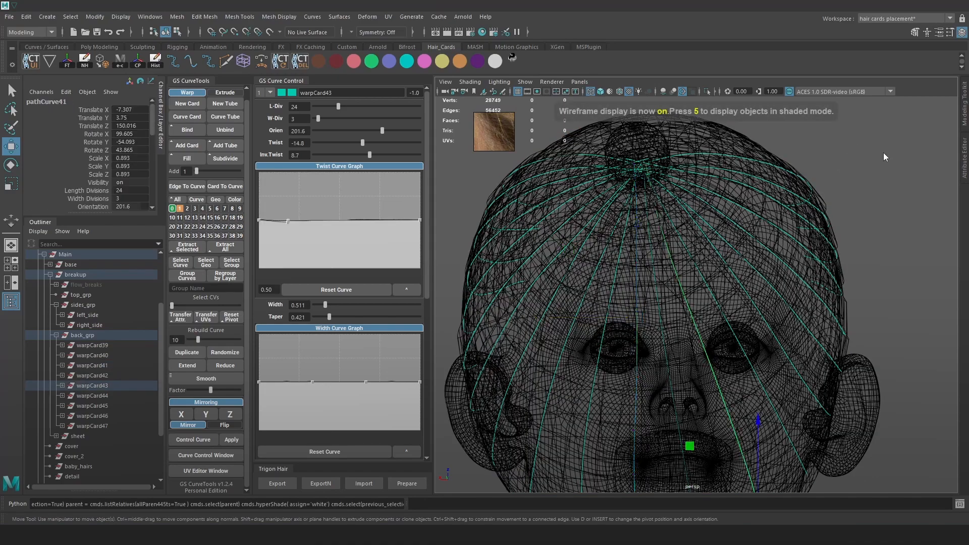
pyautogui.moveTo(883, 153); pyautogui.dragTo(837, 169, button='right')
pyautogui.moveTo(651, 245)
pyautogui.keyDown('alt'); pyautogui.mouseDown()
pyautogui.moveTo(624, 251)
pyautogui.moveTo(643, 251)
pyautogui.moveTo(651, 233)
pyautogui.moveTo(702, 229)
pyautogui.moveTo(673, 262)
pyautogui.moveTo(690, 243)
pyautogui.mouseUp(); pyautogui.keyUp('alt')
pyautogui.press('5')
pyautogui.click(637, 252)
pyautogui.press('6')
pyautogui.press('7')
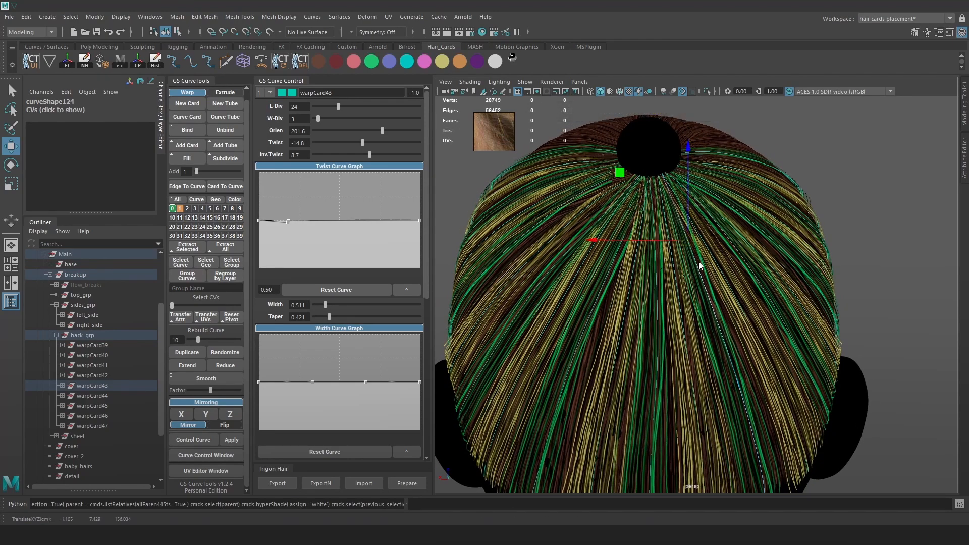
pyautogui.doubleClick(880, 182)
pyautogui.click(881, 182)
# Step: Select back card warpCard43 and examine its strands up close with all lights enabled
pyautogui.keyDown('alt'); pyautogui.moveTo(705, 285); pyautogui.dragTo(738, 338, button='right'); pyautogui.keyUp('alt')
pyautogui.press('4')
pyautogui.click(712, 289)
pyautogui.press('6')
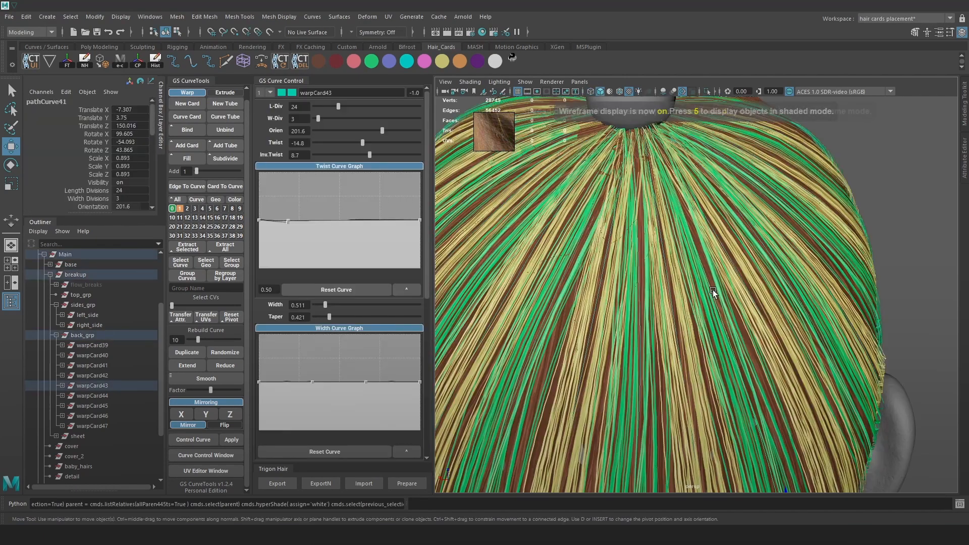
pyautogui.press('7')
pyautogui.keyDown('alt'); pyautogui.moveTo(724, 300); pyautogui.dragTo(716, 288, button='right'); pyautogui.keyUp('alt')
pyautogui.keyDown('alt'); pyautogui.moveTo(715, 289); pyautogui.dragTo(709, 302); pyautogui.keyUp('alt')
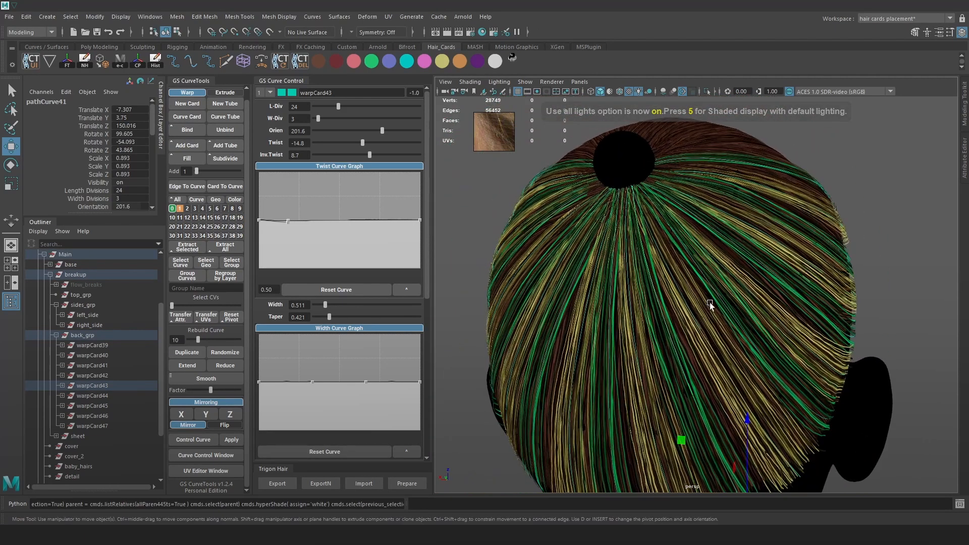
pyautogui.keyDown('alt'); pyautogui.moveTo(709, 302); pyautogui.dragTo(726, 323, button='right'); pyautogui.keyUp('alt')
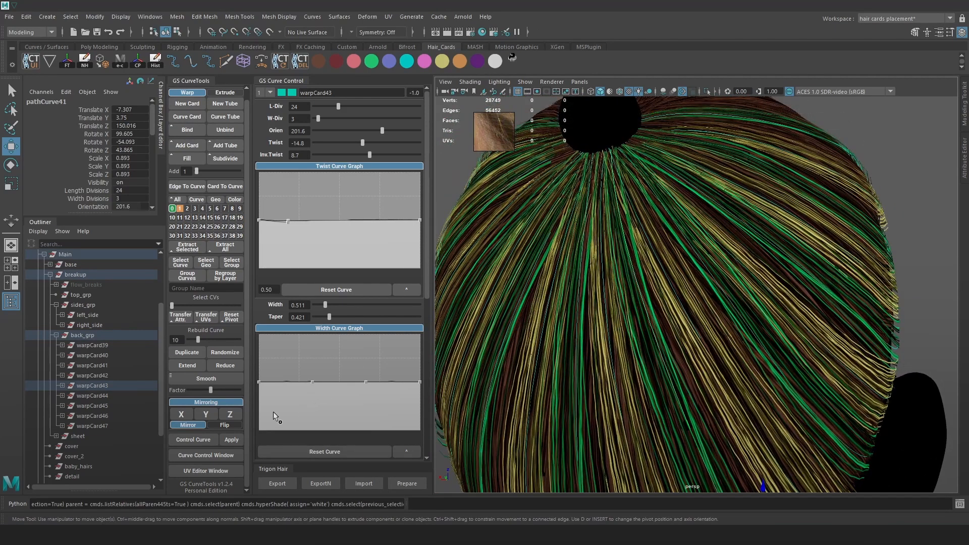
# Step: Flip warpCard43's UVs horizontally three times to compare both orientations in the viewport and close the UV editor
pyautogui.click(213, 471)
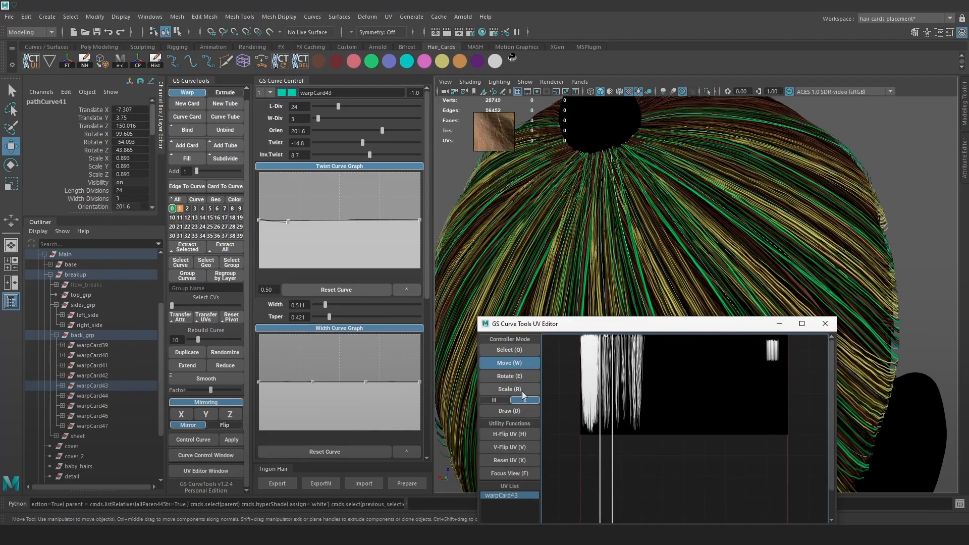
pyautogui.moveTo(548, 325); pyautogui.dragTo(799, 290)
pyautogui.keyDown('alt'); pyautogui.moveTo(712, 306); pyautogui.dragTo(684, 320, button='right'); pyautogui.keyUp('alt')
pyautogui.keyDown('alt'); pyautogui.moveTo(684, 320); pyautogui.dragTo(688, 339); pyautogui.keyUp('alt')
pyautogui.click(765, 400)
pyautogui.click(764, 400)
pyautogui.click(765, 400)
pyautogui.keyDown('alt'); pyautogui.moveTo(679, 317); pyautogui.dragTo(673, 342); pyautogui.keyUp('alt')
pyautogui.moveTo(857, 290); pyautogui.dragTo(585, 294)
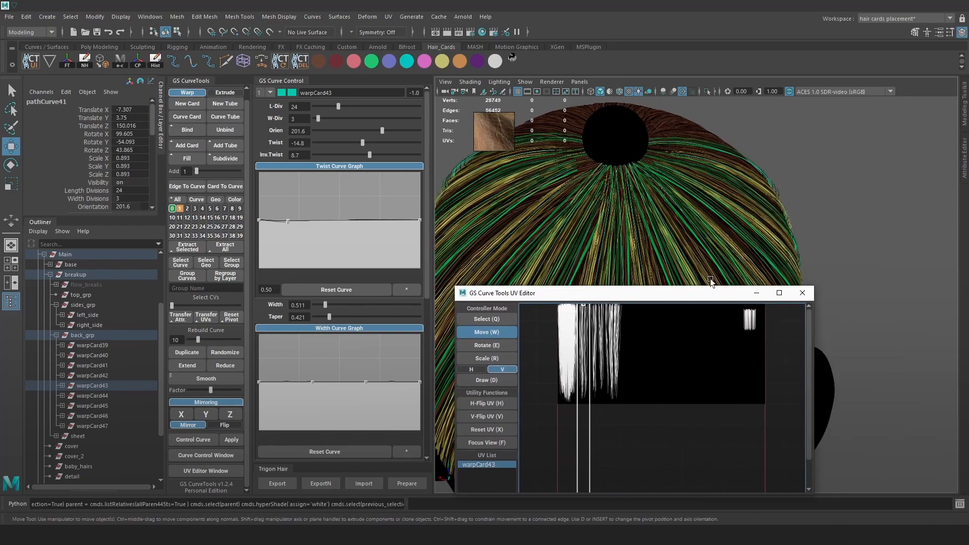
pyautogui.click(802, 291)
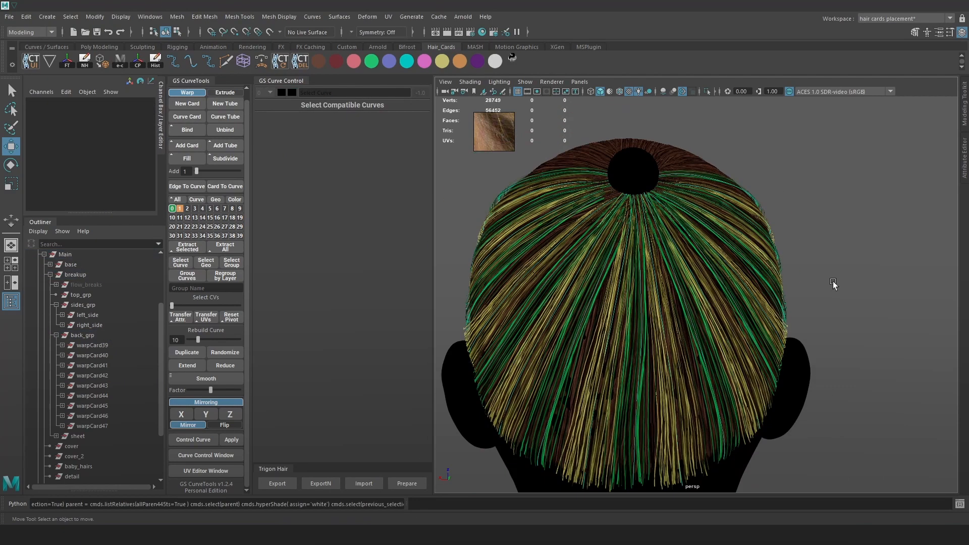
# Step: Export the revised hair cards and inspect the back of the hair in Marmoset Toolbag
pyautogui.keyDown('alt'); pyautogui.moveTo(852, 304); pyautogui.dragTo(844, 305); pyautogui.keyUp('alt')
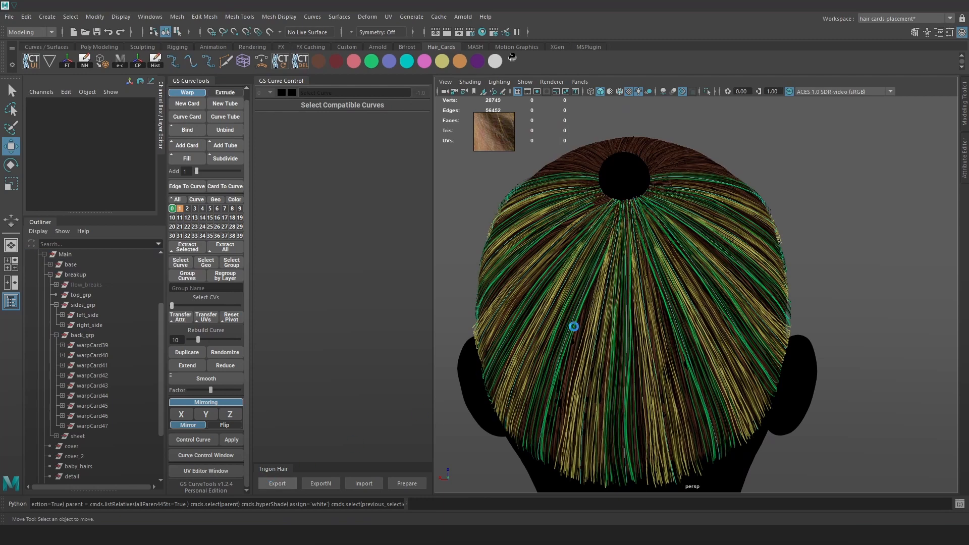
pyautogui.click(277, 483)
pyautogui.click(355, 534)
pyautogui.keyDown('alt'); pyautogui.moveTo(642, 307); pyautogui.dragTo(587, 289, button='right'); pyautogui.keyUp('alt')
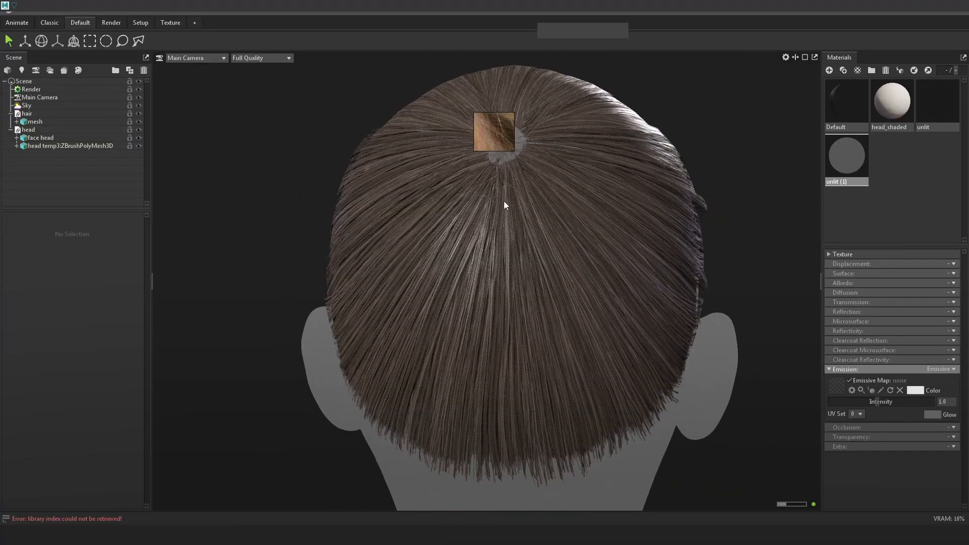
pyautogui.moveTo(474, 292); pyautogui.dragTo(694, 302)
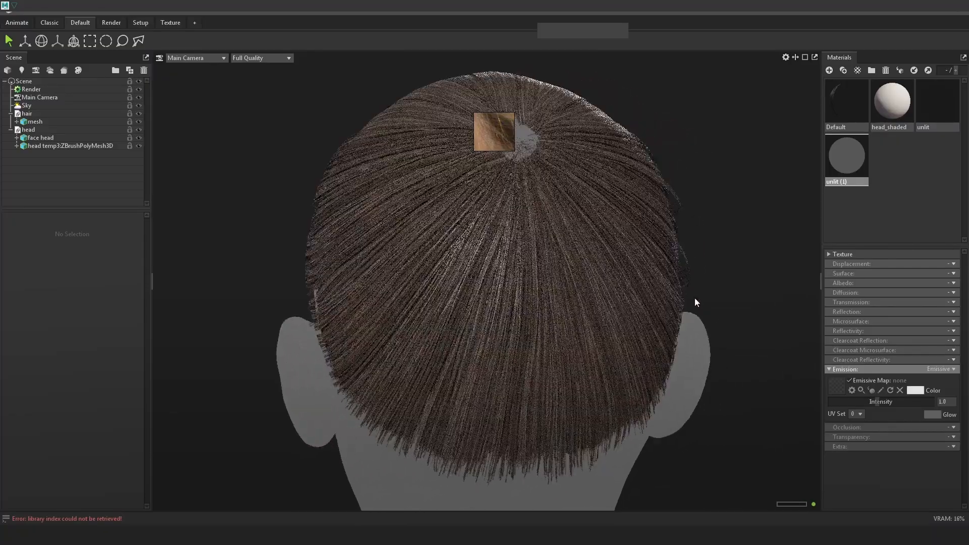
# Step: Apply the head_shaded material to the head and view the hair in profile
pyautogui.moveTo(634, 301); pyautogui.dragTo(840, 149)
pyautogui.moveTo(892, 104); pyautogui.dragTo(376, 403)
pyautogui.moveTo(601, 347)
pyautogui.mouseDown()
pyautogui.moveTo(579, 372)
pyautogui.moveTo(546, 343)
pyautogui.moveTo(667, 367)
pyautogui.moveTo(561, 373)
pyautogui.mouseUp()
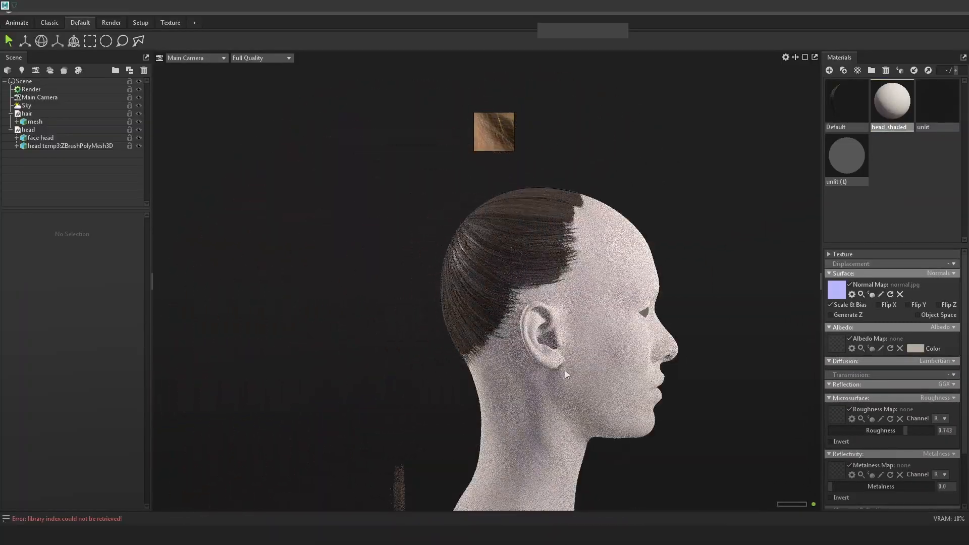
pyautogui.moveTo(694, 339); pyautogui.dragTo(633, 297)
# Step: Select the face head mesh and examine the hair from the back and side
pyautogui.click(559, 305)
pyautogui.moveTo(633, 297); pyautogui.dragTo(732, 311)
pyautogui.moveTo(478, 261); pyautogui.dragTo(421, 286)
pyautogui.moveTo(617, 286); pyautogui.dragTo(643, 287)
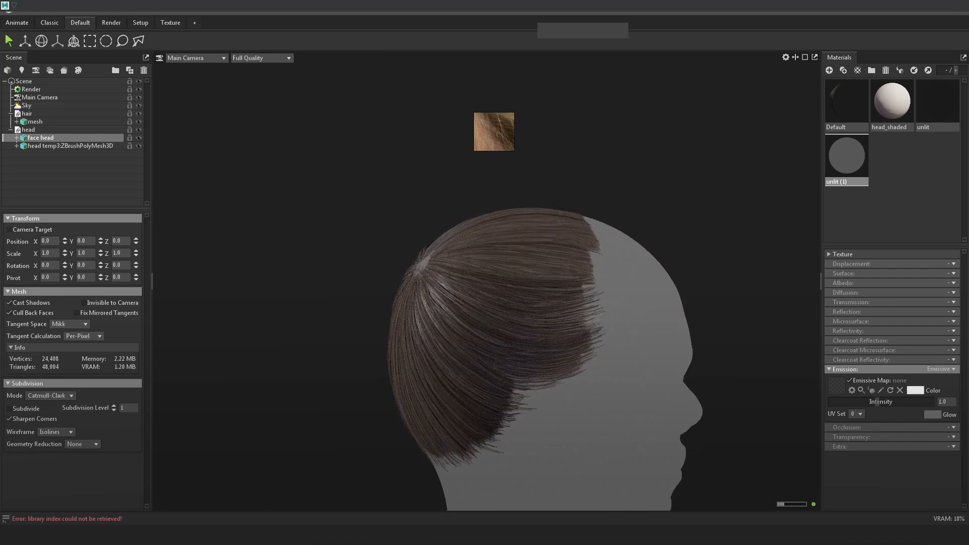
# Step: Switch to Unreal Editor and reimport the hair static mesh
pyautogui.hotkey('alt', 'Tab')
pyautogui.rightClick(380, 474)
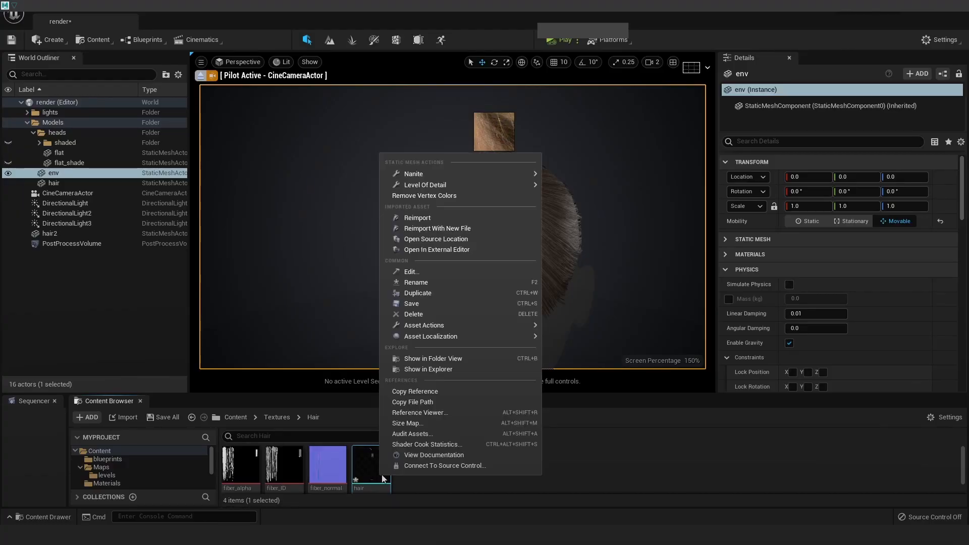
pyautogui.click(445, 213)
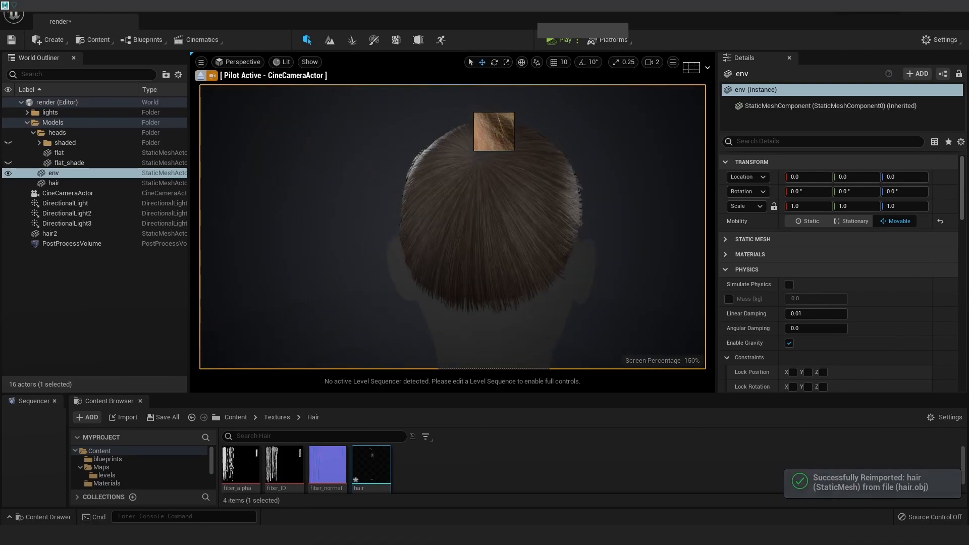
# Step: Examine the reimported hair on the head from behind and both sides, and save the work
pyautogui.click(543, 249)
pyautogui.keyDown('alt'); pyautogui.moveTo(556, 195); pyautogui.dragTo(554, 176, button='middle'); pyautogui.keyUp('alt')
pyautogui.keyDown('alt'); pyautogui.moveTo(553, 177); pyautogui.dragTo(603, 188, button='right'); pyautogui.keyUp('alt')
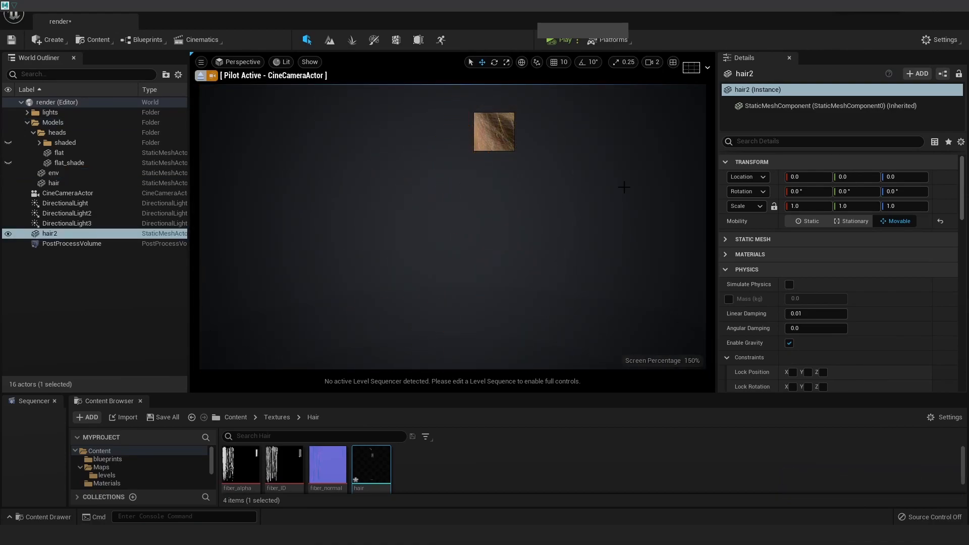
pyautogui.click(630, 198)
pyautogui.keyDown('alt'); pyautogui.moveTo(580, 127); pyautogui.dragTo(551, 205, button='middle'); pyautogui.keyUp('alt')
pyautogui.keyDown('alt'); pyautogui.moveTo(546, 218); pyautogui.dragTo(580, 217); pyautogui.keyUp('alt')
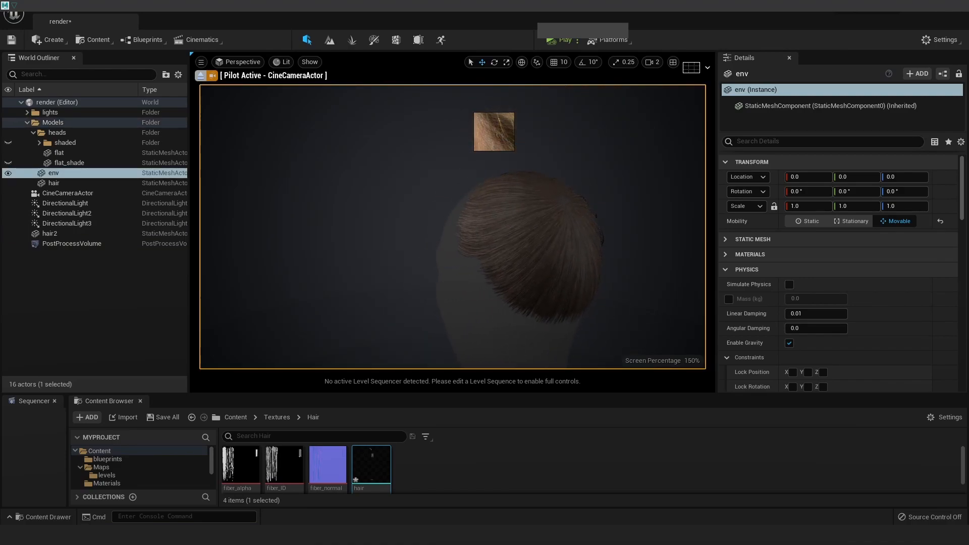
pyautogui.keyDown('alt'); pyautogui.moveTo(595, 233); pyautogui.dragTo(479, 232); pyautogui.keyUp('alt')
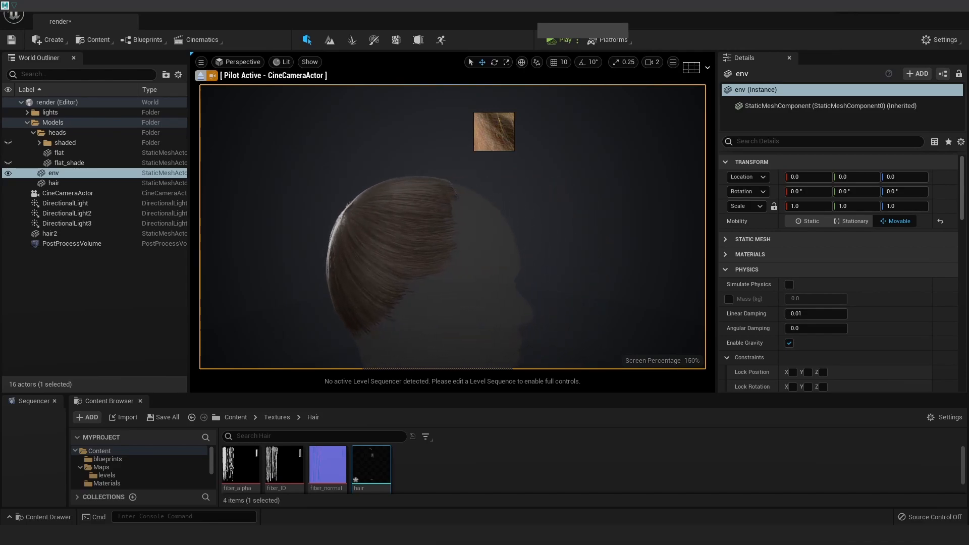
pyautogui.hotkey('ctrl', 's')
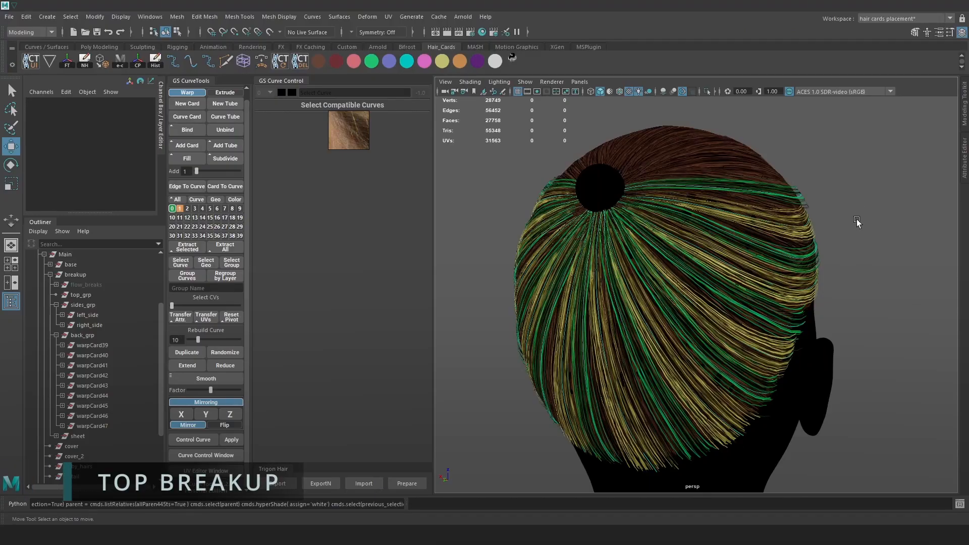
# Step: In Maya, duplicate the uppermost right-side breakup card, warpCard36, and raise the copy above the head
pyautogui.keyDown('alt'); pyautogui.moveTo(904, 288); pyautogui.dragTo(839, 241); pyautogui.keyUp('alt')
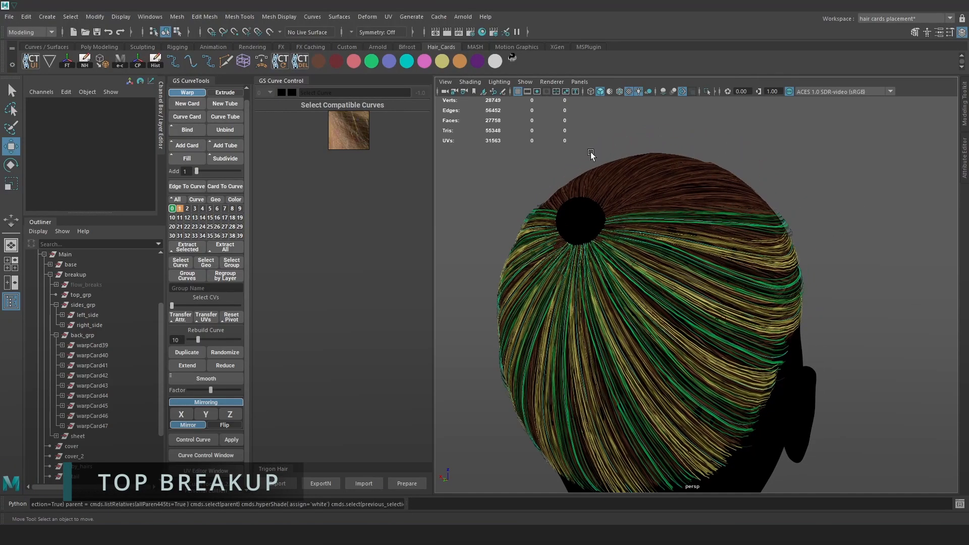
pyautogui.keyDown('alt'); pyautogui.moveTo(577, 204); pyautogui.dragTo(650, 211); pyautogui.keyUp('alt')
pyautogui.scroll(3, 649, 211)
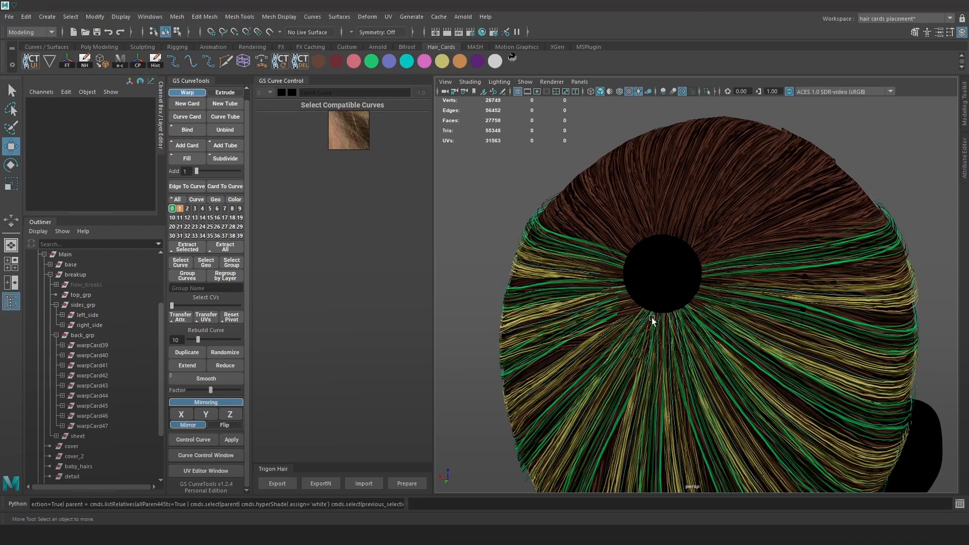
pyautogui.keyDown('alt'); pyautogui.moveTo(877, 283); pyautogui.dragTo(837, 274); pyautogui.keyUp('alt')
pyautogui.press('4')
pyautogui.click(837, 271)
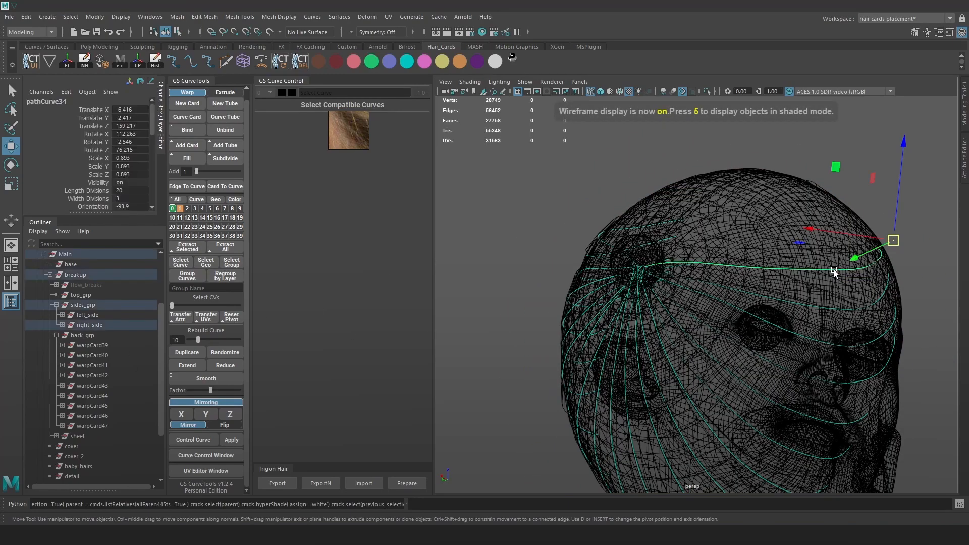
pyautogui.press('6')
pyautogui.keyDown('alt'); pyautogui.moveTo(831, 205); pyautogui.dragTo(768, 201); pyautogui.keyUp('alt')
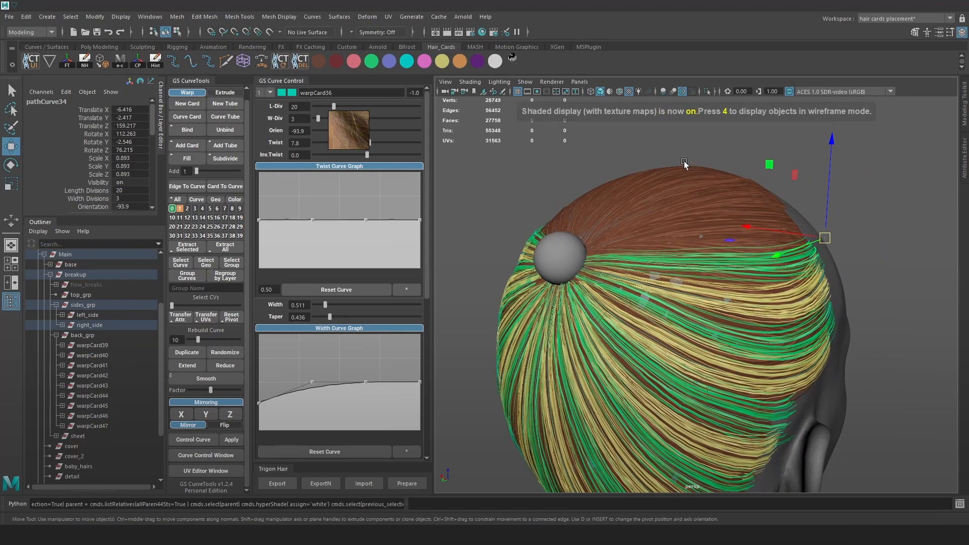
pyautogui.keyDown('alt'); pyautogui.moveTo(806, 255); pyautogui.dragTo(757, 266); pyautogui.keyUp('alt')
pyautogui.moveTo(831, 226); pyautogui.dragTo(814, 147)
pyautogui.keyDown('alt'); pyautogui.moveTo(864, 214); pyautogui.dragTo(781, 130); pyautogui.keyUp('alt')
# Step: Move the duplicated card out of the right_side group and into top_grp
pyautogui.press('Up')
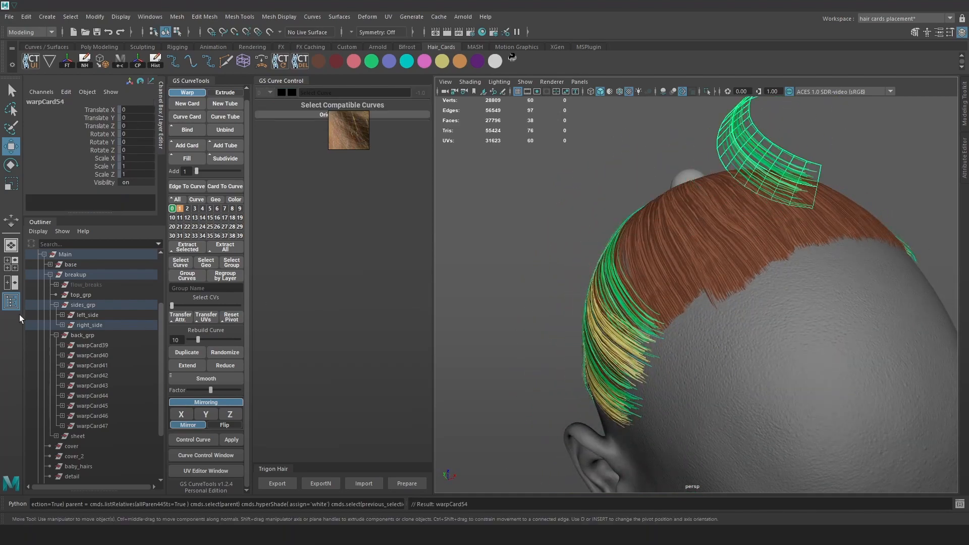
pyautogui.click(62, 325)
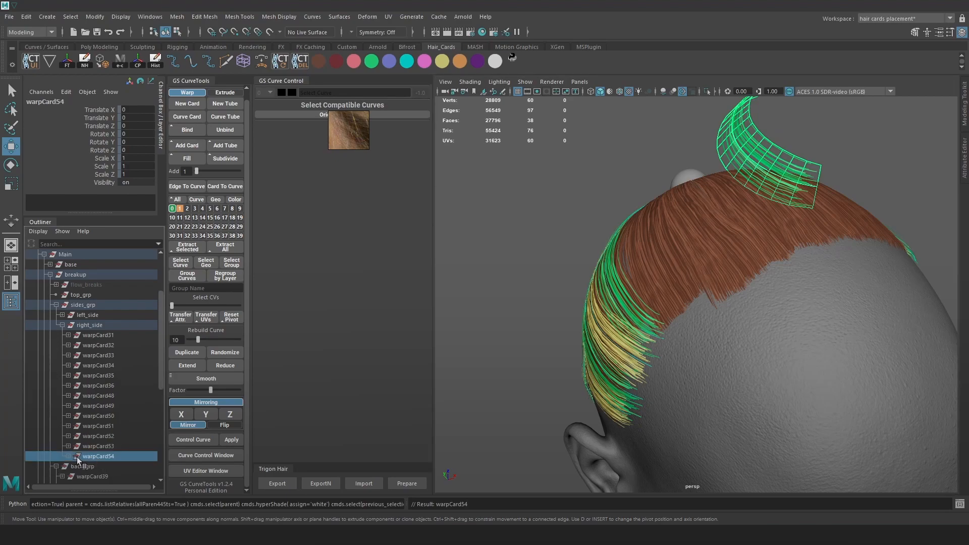
pyautogui.moveTo(89, 311); pyautogui.dragTo(87, 295)
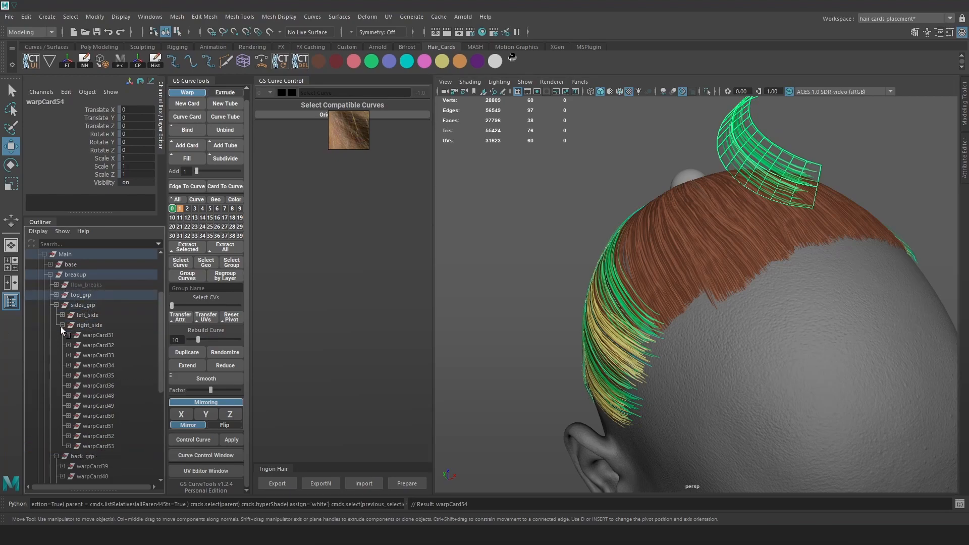
pyautogui.click(63, 325)
pyautogui.click(55, 295)
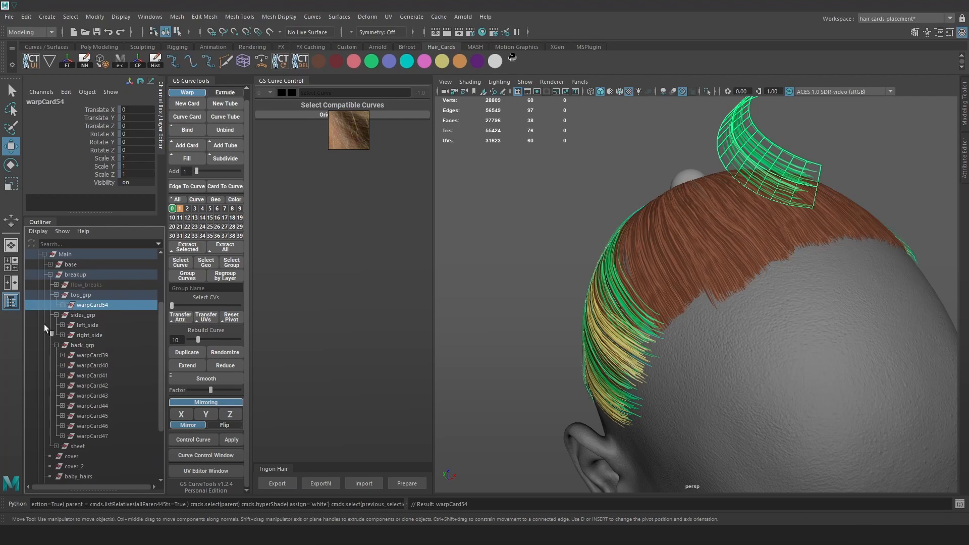
# Step: Rotate and move the duplicated card so it points forward over the top of the head
pyautogui.keyDown('alt'); pyautogui.moveTo(742, 274); pyautogui.dragTo(685, 286); pyautogui.keyUp('alt')
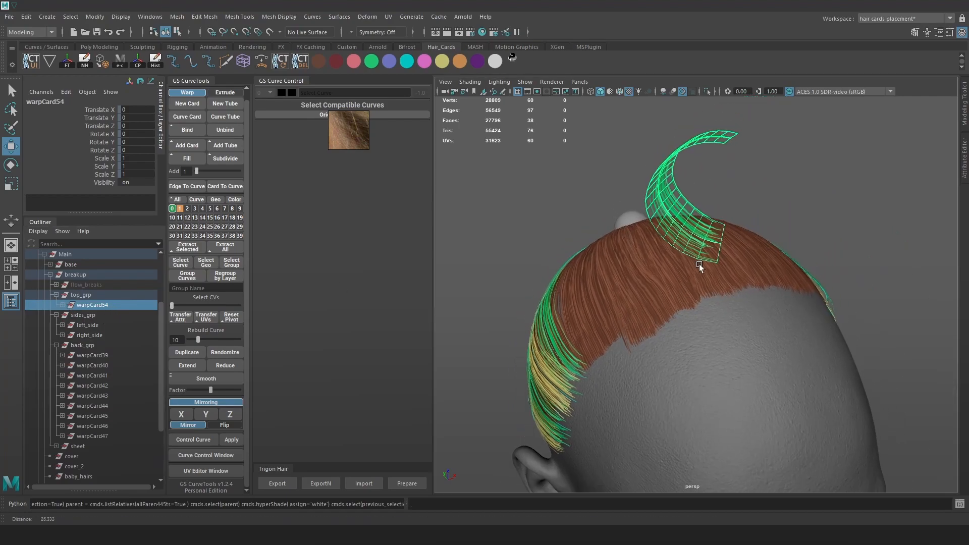
pyautogui.click(698, 240)
pyautogui.press('4')
pyautogui.press('6')
pyautogui.press('e')
pyautogui.keyDown('alt'); pyautogui.moveTo(697, 234); pyautogui.dragTo(649, 194); pyautogui.keyUp('alt')
pyautogui.moveTo(676, 144); pyautogui.dragTo(714, 255)
pyautogui.press('w')
pyautogui.moveTo(716, 219); pyautogui.dragTo(739, 216)
# Step: Reset the card's pivot and lower the card toward the middle of the upper scalp
pyautogui.click(231, 317)
pyautogui.moveTo(679, 258); pyautogui.dragTo(688, 257)
pyautogui.keyDown('alt'); pyautogui.moveTo(689, 256); pyautogui.dragTo(845, 220); pyautogui.keyUp('alt')
pyautogui.moveTo(653, 164); pyautogui.dragTo(659, 192)
pyautogui.keyDown('alt'); pyautogui.moveTo(664, 191); pyautogui.dragTo(847, 204); pyautogui.keyUp('alt')
pyautogui.press('e')
# Step: Rebuild the card's curve with a value of 2, and move and rotate its rear control vertices toward the crown
pyautogui.press('4')
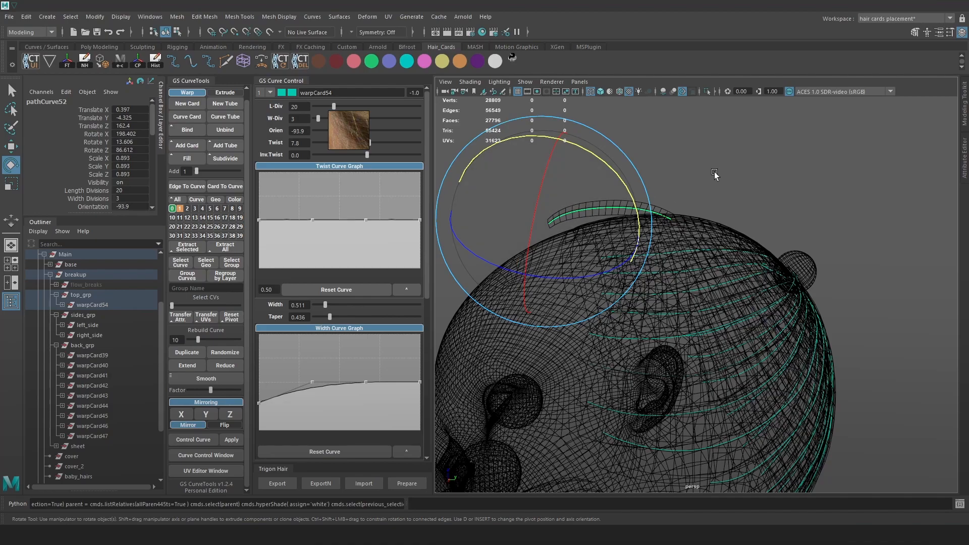
pyautogui.keyDown('alt'); pyautogui.moveTo(714, 174); pyautogui.dragTo(720, 234); pyautogui.keyUp('alt')
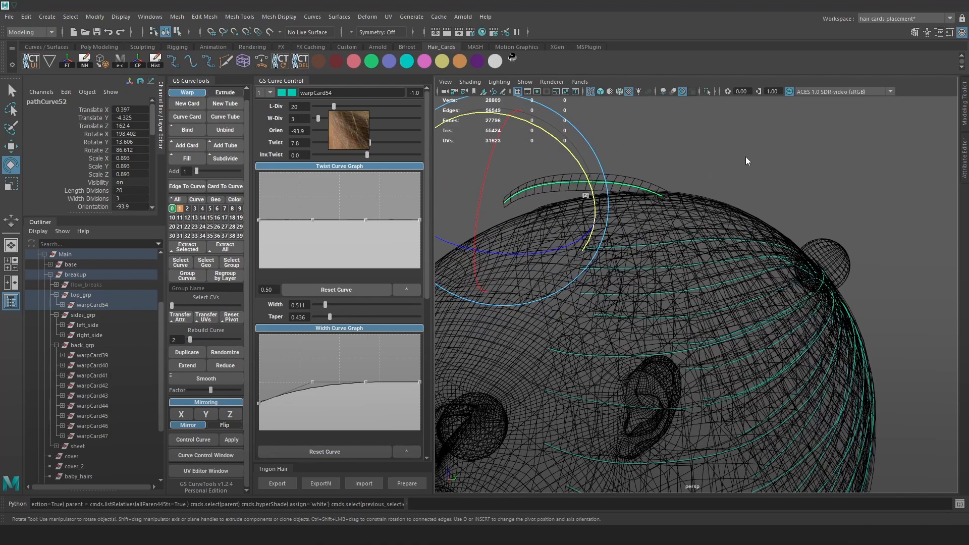
pyautogui.click(693, 193)
pyautogui.click(654, 188)
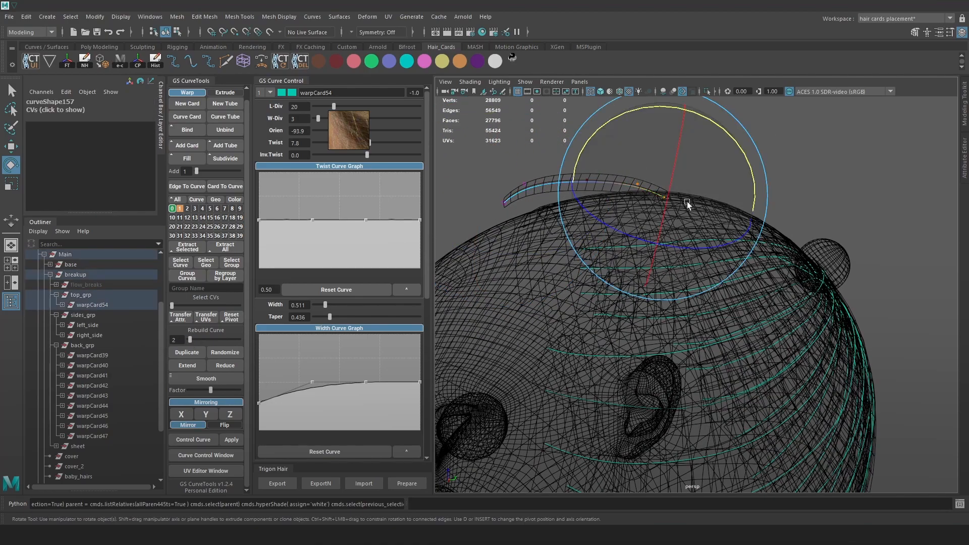
pyautogui.press('w')
pyautogui.moveTo(644, 192); pyautogui.dragTo(802, 235)
pyautogui.press('e')
pyautogui.moveTo(792, 148); pyautogui.dragTo(843, 164)
# Step: Set the top card's orientation to -114.0 in textured display
pyautogui.moveTo(857, 216)
pyautogui.keyDown('alt'); pyautogui.mouseDown()
pyautogui.moveTo(849, 227)
pyautogui.moveTo(773, 225)
pyautogui.moveTo(761, 260)
pyautogui.moveTo(810, 293)
pyautogui.moveTo(760, 287)
pyautogui.moveTo(768, 293)
pyautogui.mouseUp(); pyautogui.keyUp('alt')
pyautogui.press('w')
pyautogui.press('6')
pyautogui.press('e')
pyautogui.keyDown('alt'); pyautogui.moveTo(712, 277); pyautogui.dragTo(631, 252); pyautogui.keyUp('alt')
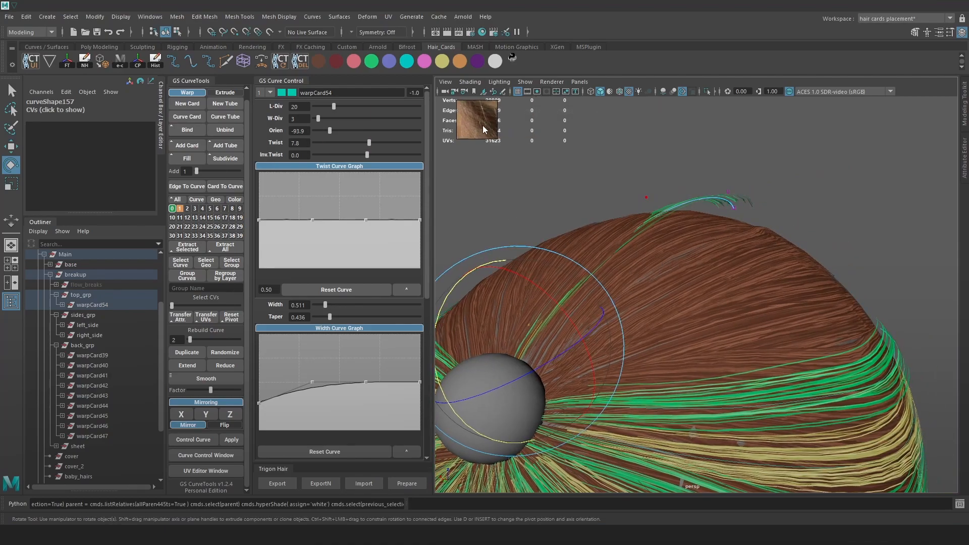
pyautogui.moveTo(327, 127); pyautogui.dragTo(324, 127)
# Step: Move and rotate the control vertices at the card's root so it starts at the crown sphere
pyautogui.keyDown('alt'); pyautogui.moveTo(651, 250); pyautogui.dragTo(631, 194); pyautogui.keyUp('alt')
pyautogui.press('w')
pyautogui.moveTo(450, 234); pyautogui.dragTo(446, 233)
pyautogui.press('e')
pyautogui.moveTo(555, 200); pyautogui.dragTo(528, 194)
pyautogui.press('w')
pyautogui.moveTo(524, 299); pyautogui.dragTo(519, 295)
# Step: Select the control vertices at the card's front end and adjust their height above the scalp
pyautogui.keyDown('alt'); pyautogui.moveTo(827, 221); pyautogui.dragTo(801, 242); pyautogui.keyUp('alt')
pyautogui.click(794, 237)
pyautogui.keyDown('alt'); pyautogui.moveTo(801, 242); pyautogui.dragTo(699, 308); pyautogui.keyUp('alt')
pyautogui.moveTo(725, 263); pyautogui.dragTo(725, 252)
pyautogui.keyDown('alt'); pyautogui.moveTo(752, 313); pyautogui.dragTo(835, 293); pyautogui.keyUp('alt')
pyautogui.keyDown('alt'); pyautogui.moveTo(828, 293); pyautogui.dragTo(758, 290, button='right'); pyautogui.keyUp('alt')
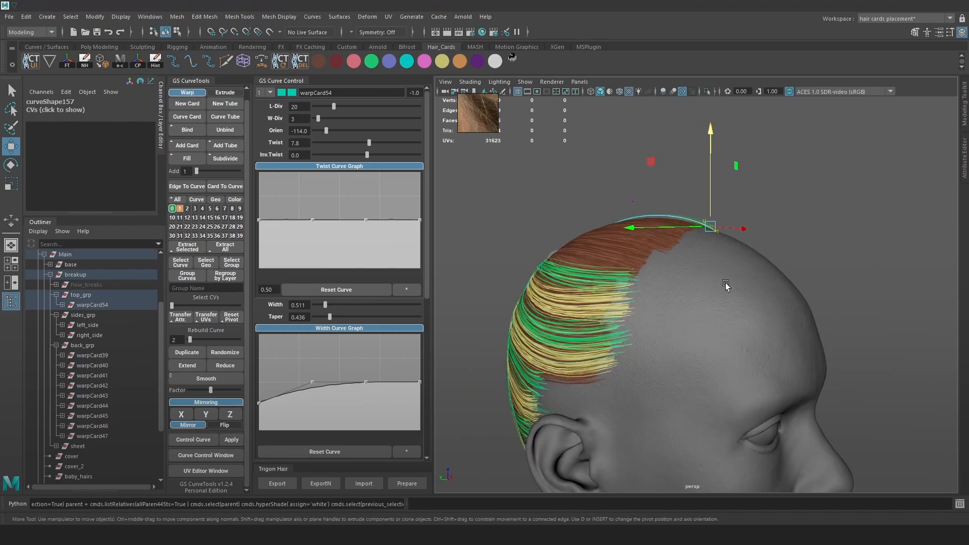
pyautogui.keyDown('alt'); pyautogui.moveTo(763, 280); pyautogui.dragTo(750, 230); pyautogui.keyUp('alt')
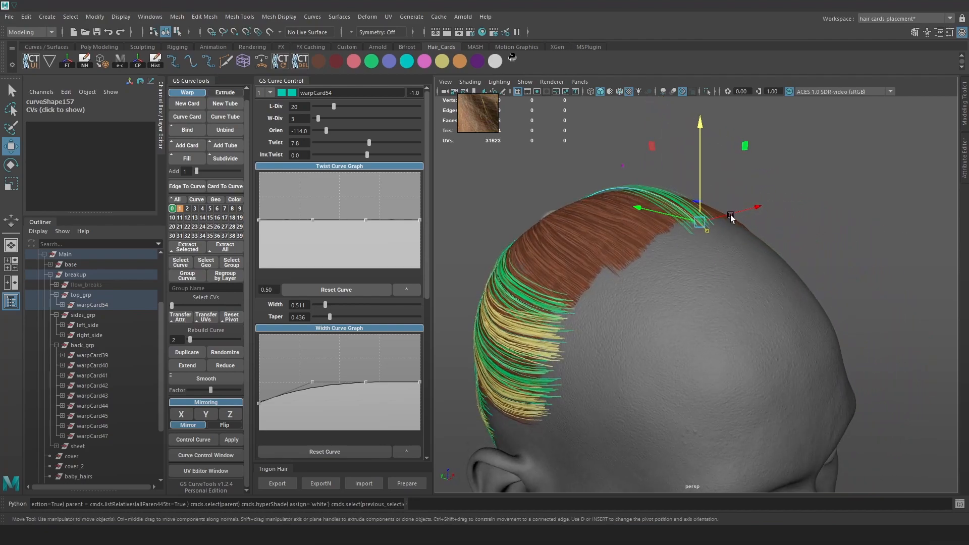
# Step: Extend the card's front end past the hair edge toward the forehead and rotate it down along the scalp
pyautogui.keyDown('alt'); pyautogui.moveTo(722, 258); pyautogui.dragTo(660, 240); pyautogui.keyUp('alt')
pyautogui.moveTo(718, 277)
pyautogui.keyDown('alt'); pyautogui.mouseDown()
pyautogui.moveTo(683, 283)
pyautogui.moveTo(680, 216)
pyautogui.moveTo(637, 246)
pyautogui.moveTo(697, 262)
pyautogui.moveTo(704, 294)
pyautogui.moveTo(713, 291)
pyautogui.mouseUp(); pyautogui.keyUp('alt')
pyautogui.keyDown('alt'); pyautogui.moveTo(711, 282); pyautogui.dragTo(790, 202); pyautogui.keyUp('alt')
pyautogui.press('e')
pyautogui.moveTo(824, 156); pyautogui.dragTo(783, 219)
pyautogui.press('w')
pyautogui.press('e')
pyautogui.moveTo(827, 191); pyautogui.dragTo(811, 235)
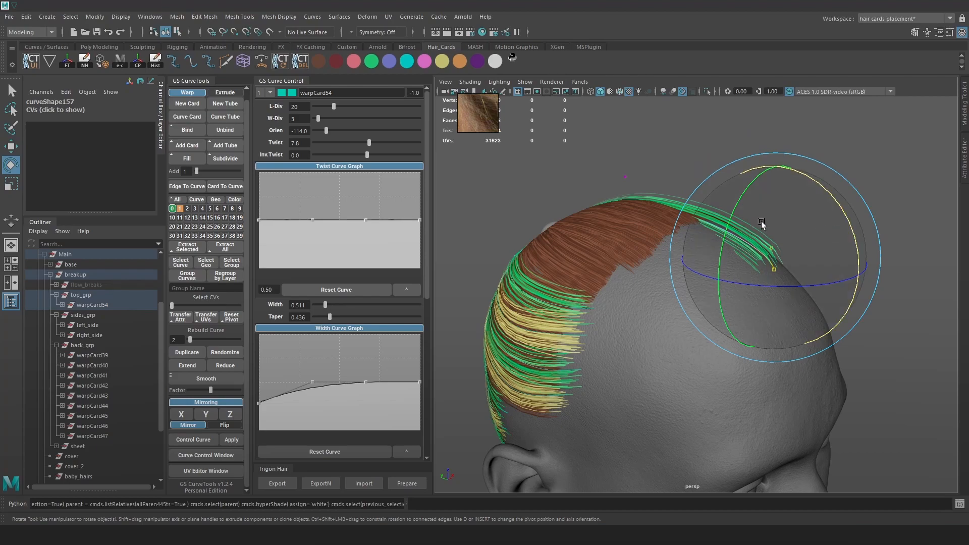
# Step: Set the top card's orientation to -85.3 and undo the last control vertex edits
pyautogui.keyDown('alt'); pyautogui.moveTo(761, 223); pyautogui.dragTo(711, 233, button='middle'); pyautogui.keyUp('alt')
pyautogui.scroll(1, 710, 233)
pyautogui.moveTo(326, 131); pyautogui.dragTo(331, 131)
pyautogui.scroll(-3, 797, 229)
pyautogui.press('w')
pyautogui.keyDown('alt'); pyautogui.moveTo(797, 227); pyautogui.dragTo(801, 198); pyautogui.keyUp('alt')
pyautogui.hotkey('ctrl', 'z')
pyautogui.press('w')
pyautogui.hotkey('ctrl', 'z')
# Step: Rebuild the card's curve with a value of 3 and reposition its control vertices to follow the scalp
pyautogui.scroll(3, 696, 294)
pyautogui.moveTo(190, 340); pyautogui.dragTo(191, 341)
pyautogui.click(689, 237)
pyautogui.press('4')
pyautogui.press('F9')
pyautogui.moveTo(668, 193); pyautogui.dragTo(625, 227)
pyautogui.moveTo(643, 192); pyautogui.dragTo(644, 180)
pyautogui.moveTo(790, 192); pyautogui.dragTo(734, 259)
pyautogui.press('5')
pyautogui.moveTo(751, 239); pyautogui.dragTo(746, 245)
pyautogui.press('6')
pyautogui.scroll(-5, 747, 245)
# Step: Move and rotate the card's front control vertices so its tip rests against the upper forehead
pyautogui.keyDown('alt'); pyautogui.moveTo(821, 232); pyautogui.dragTo(629, 204); pyautogui.keyUp('alt')
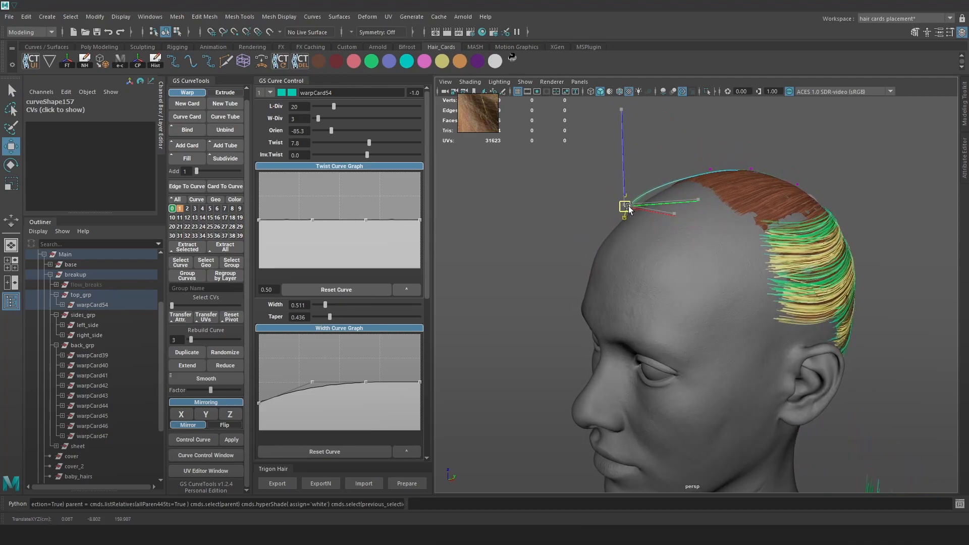
pyautogui.scroll(3, 635, 208)
pyautogui.keyDown('alt'); pyautogui.moveTo(700, 250); pyautogui.dragTo(787, 247); pyautogui.keyUp('alt')
pyautogui.moveTo(703, 235); pyautogui.dragTo(702, 245)
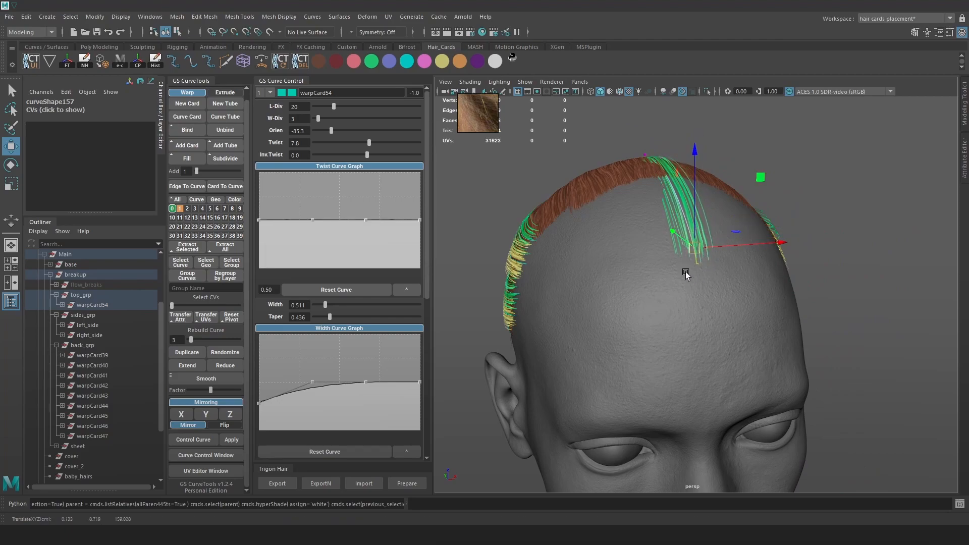
pyautogui.keyDown('alt'); pyautogui.moveTo(701, 232); pyautogui.dragTo(646, 232); pyautogui.keyUp('alt')
pyautogui.press('e')
pyautogui.moveTo(609, 206)
pyautogui.mouseDown()
pyautogui.moveTo(625, 202)
pyautogui.moveTo(610, 197)
pyautogui.mouseUp()
pyautogui.press('w')
pyautogui.keyDown('alt'); pyautogui.moveTo(717, 211); pyautogui.dragTo(694, 210); pyautogui.keyUp('alt')
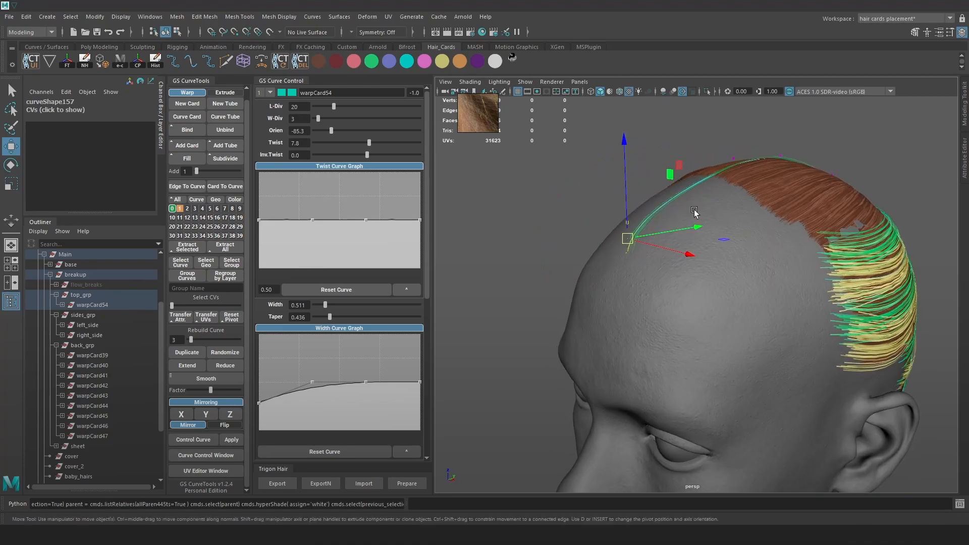
# Step: Rebuild the card's curve with a value of 6 and raise its middle control vertices off the scalp
pyautogui.moveTo(192, 337); pyautogui.dragTo(194, 337)
pyautogui.keyDown('alt'); pyautogui.moveTo(648, 139); pyautogui.dragTo(653, 164, button='middle'); pyautogui.keyUp('alt')
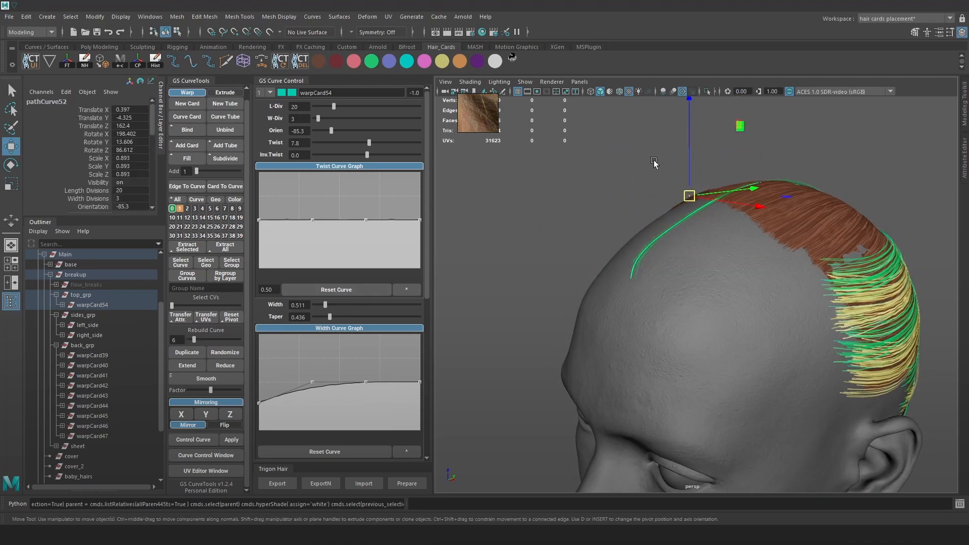
pyautogui.press('F9')
pyautogui.click(669, 227)
pyautogui.moveTo(667, 210); pyautogui.dragTo(787, 212)
pyautogui.click(657, 216)
pyautogui.click(667, 195)
pyautogui.press('4')
pyautogui.click(664, 203)
pyautogui.press('5')
pyautogui.press('5')
pyautogui.moveTo(663, 203); pyautogui.dragTo(668, 186)
# Step: Fine-tune the control vertex at the top of the forehead and set the card's orientation to -73.8
pyautogui.moveTo(601, 190); pyautogui.dragTo(599, 189)
pyautogui.moveTo(613, 194)
pyautogui.keyDown('alt'); pyautogui.mouseDown()
pyautogui.moveTo(589, 184)
pyautogui.moveTo(601, 187)
pyautogui.mouseUp(); pyautogui.keyUp('alt')
pyautogui.press('4')
pyautogui.click(601, 195)
pyautogui.press('6')
pyautogui.keyDown('alt'); pyautogui.moveTo(600, 200); pyautogui.dragTo(627, 179); pyautogui.keyUp('alt')
pyautogui.moveTo(328, 131); pyautogui.dragTo(328, 130)
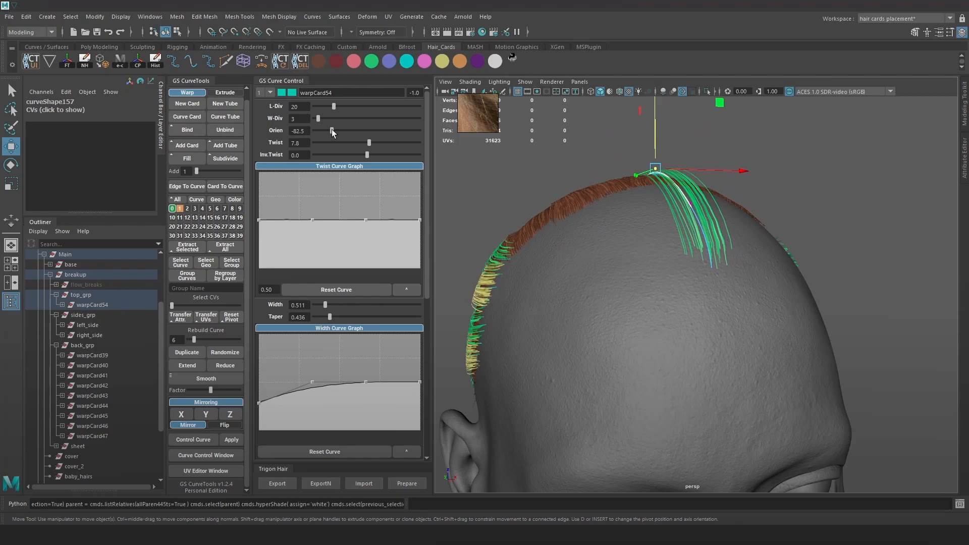
# Step: Display the cards without textures and with a wireframe overlay on the shaded surfaces
pyautogui.moveTo(630, 189)
pyautogui.keyDown('alt'); pyautogui.mouseDown()
pyautogui.moveTo(724, 165)
pyautogui.moveTo(785, 219)
pyautogui.moveTo(749, 219)
pyautogui.moveTo(728, 206)
pyautogui.moveTo(704, 244)
pyautogui.moveTo(698, 228)
pyautogui.mouseUp(); pyautogui.keyUp('alt')
pyautogui.press('4')
pyautogui.press('5')
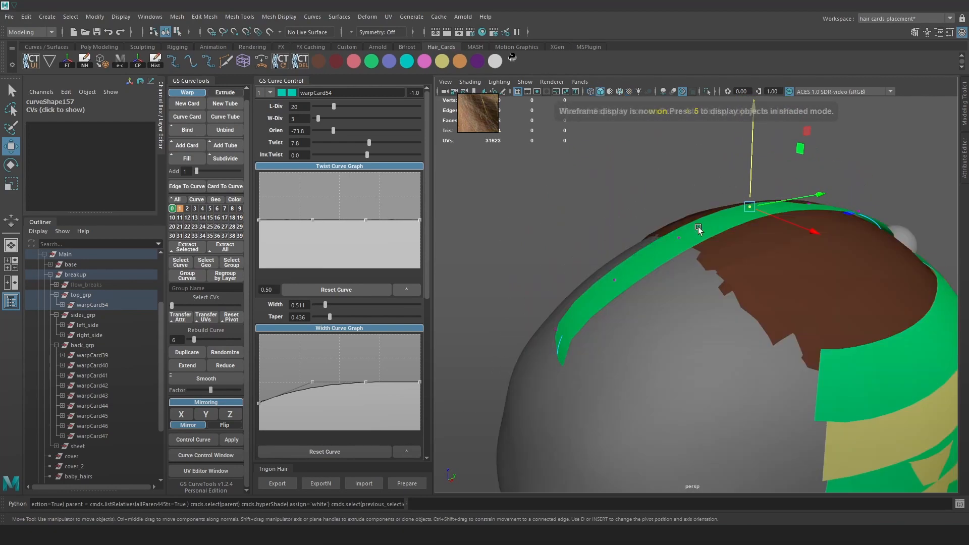
pyautogui.keyDown('alt'); pyautogui.moveTo(698, 228); pyautogui.dragTo(733, 239, button='right'); pyautogui.keyUp('alt')
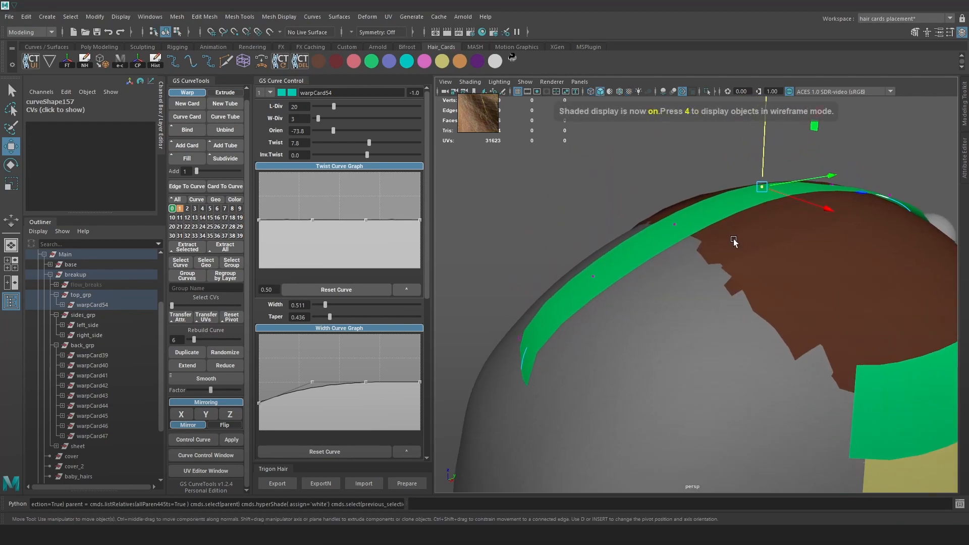
pyautogui.click(619, 91)
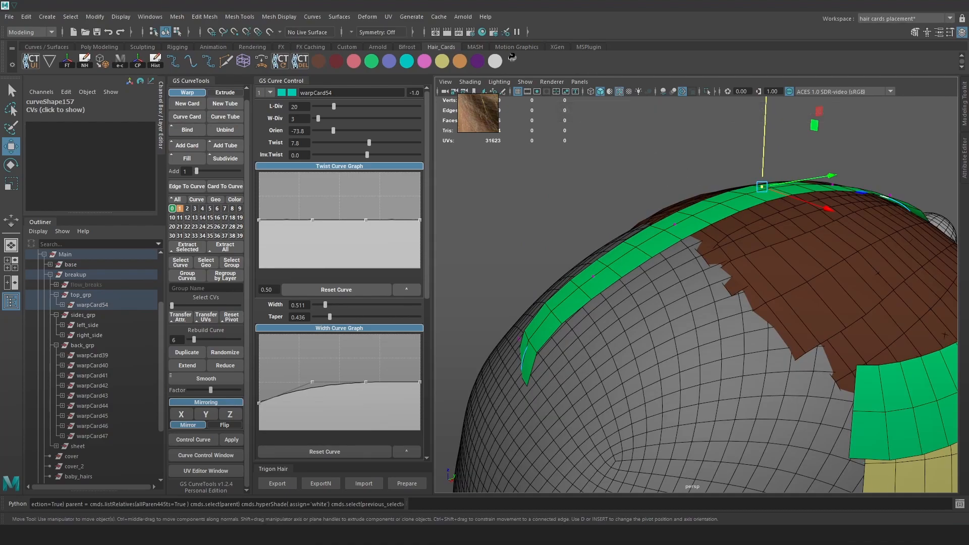
# Step: Raise the top card's length divisions to 32
pyautogui.keyDown('alt'); pyautogui.moveTo(696, 278); pyautogui.dragTo(689, 271, button='right'); pyautogui.keyUp('alt')
pyautogui.keyDown('alt'); pyautogui.moveTo(689, 271); pyautogui.dragTo(639, 260, button='middle'); pyautogui.keyUp('alt')
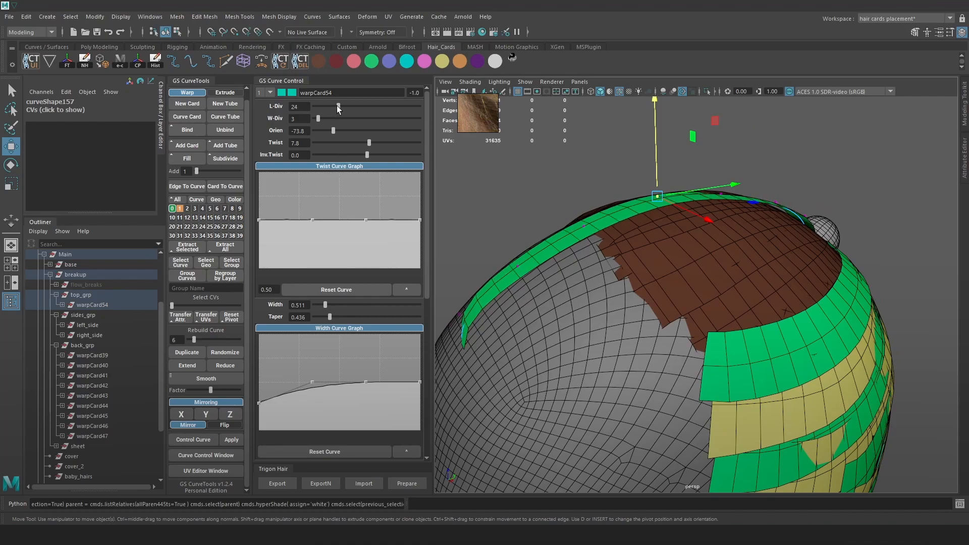
pyautogui.keyDown('alt'); pyautogui.moveTo(479, 202); pyautogui.dragTo(619, 263); pyautogui.keyUp('alt')
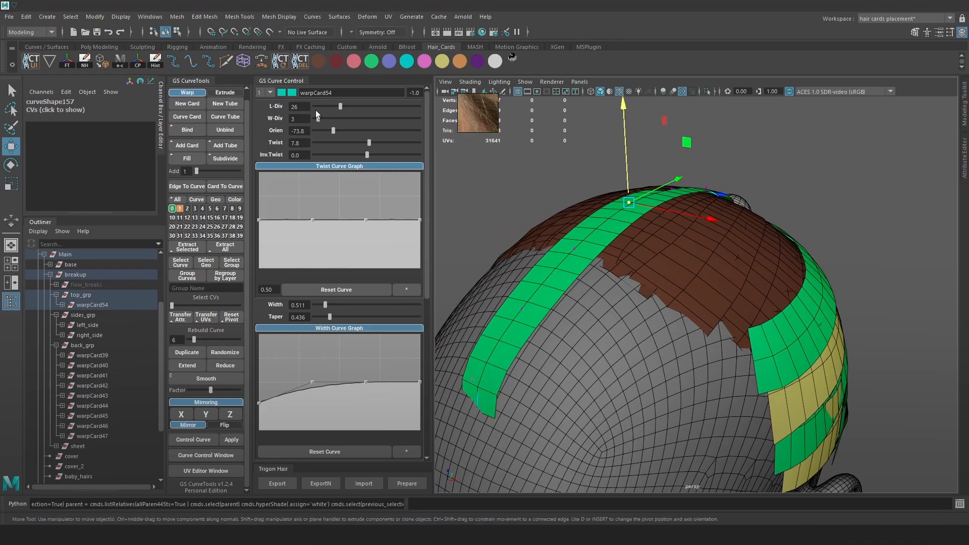
pyautogui.moveTo(340, 109); pyautogui.dragTo(347, 108)
pyautogui.keyDown('alt'); pyautogui.moveTo(637, 227); pyautogui.dragTo(735, 230); pyautogui.keyUp('alt')
pyautogui.keyDown('alt'); pyautogui.moveTo(735, 229); pyautogui.dragTo(635, 226, button='right'); pyautogui.keyUp('alt')
pyautogui.keyDown('alt'); pyautogui.moveTo(623, 253); pyautogui.dragTo(658, 249); pyautogui.keyUp('alt')
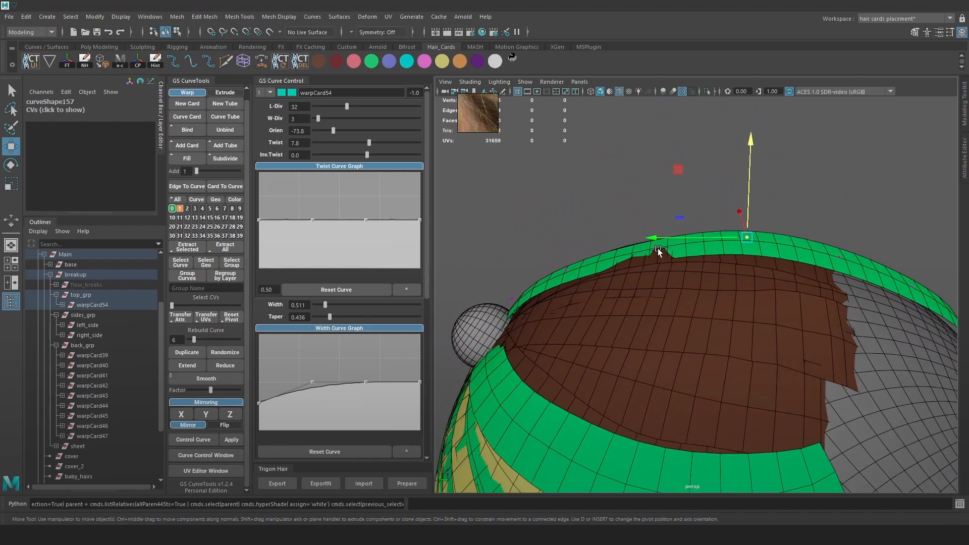
# Step: Return to textured display and set the top card's orientation to -62.4
pyautogui.keyDown('alt'); pyautogui.moveTo(651, 214); pyautogui.dragTo(756, 246); pyautogui.keyUp('alt')
pyautogui.press('6')
pyautogui.moveTo(744, 279)
pyautogui.keyDown('alt'); pyautogui.mouseDown()
pyautogui.moveTo(678, 271)
pyautogui.moveTo(640, 298)
pyautogui.mouseUp(); pyautogui.keyUp('alt')
pyautogui.moveTo(332, 129); pyautogui.dragTo(335, 129)
# Step: Duplicate the finished centre top card and move the copy sideways toward the right-side cards
pyautogui.keyDown('alt'); pyautogui.moveTo(756, 202); pyautogui.dragTo(676, 205); pyautogui.keyUp('alt')
pyautogui.click(651, 161)
pyautogui.press('4')
pyautogui.click(676, 207)
pyautogui.press('6')
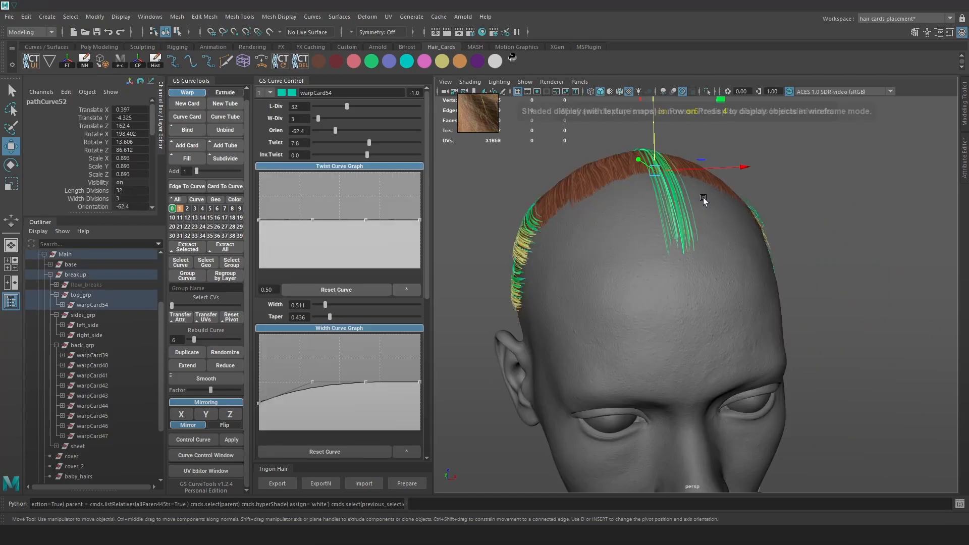
pyautogui.keyDown('alt'); pyautogui.moveTo(703, 198); pyautogui.dragTo(718, 226, button='middle'); pyautogui.keyUp('alt')
pyautogui.click(183, 351)
pyautogui.moveTo(760, 197); pyautogui.dragTo(735, 255)
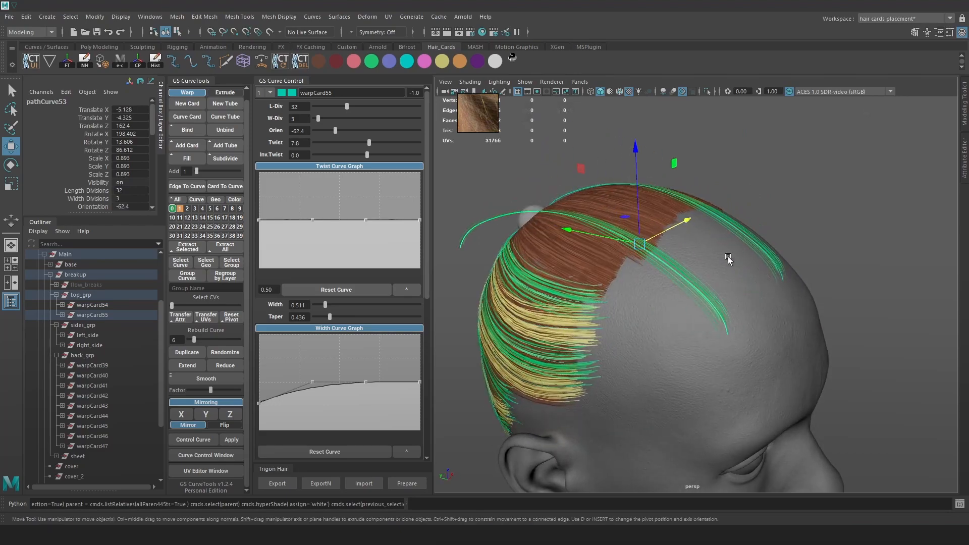
# Step: Position the copied top card on the scalp between the centre card and the right-side cards
pyautogui.moveTo(627, 212); pyautogui.dragTo(580, 189)
pyautogui.keyDown('alt'); pyautogui.moveTo(726, 280); pyautogui.dragTo(763, 238); pyautogui.keyUp('alt')
pyautogui.moveTo(603, 176); pyautogui.dragTo(589, 176)
pyautogui.keyDown('alt'); pyautogui.moveTo(675, 194); pyautogui.dragTo(603, 209); pyautogui.keyUp('alt')
pyautogui.moveTo(600, 204); pyautogui.dragTo(780, 180)
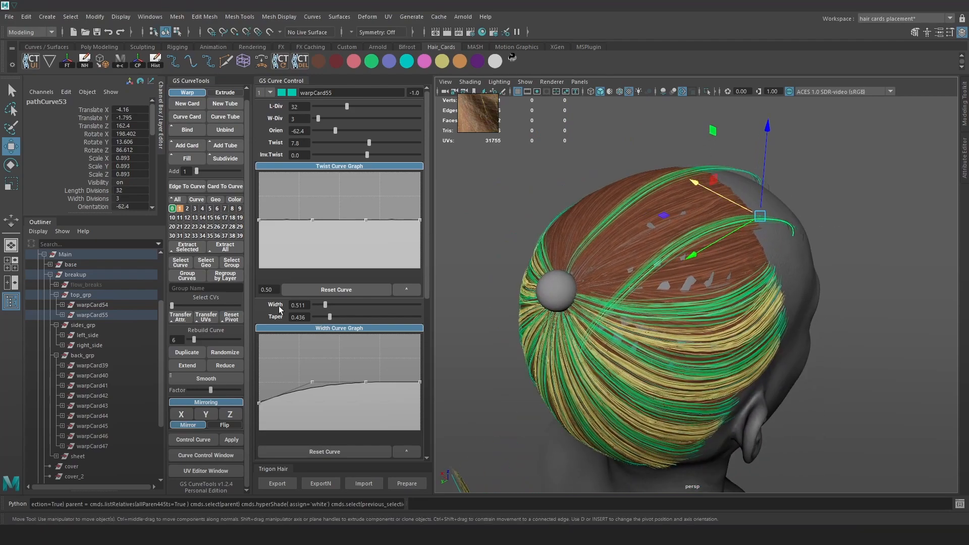
# Step: Set the copied card's length divisions to 28 and rebuild its curve with a value of 3
pyautogui.click(234, 362)
pyautogui.scroll(1, 586, 286)
pyautogui.hotkey('ctrl', 'z')
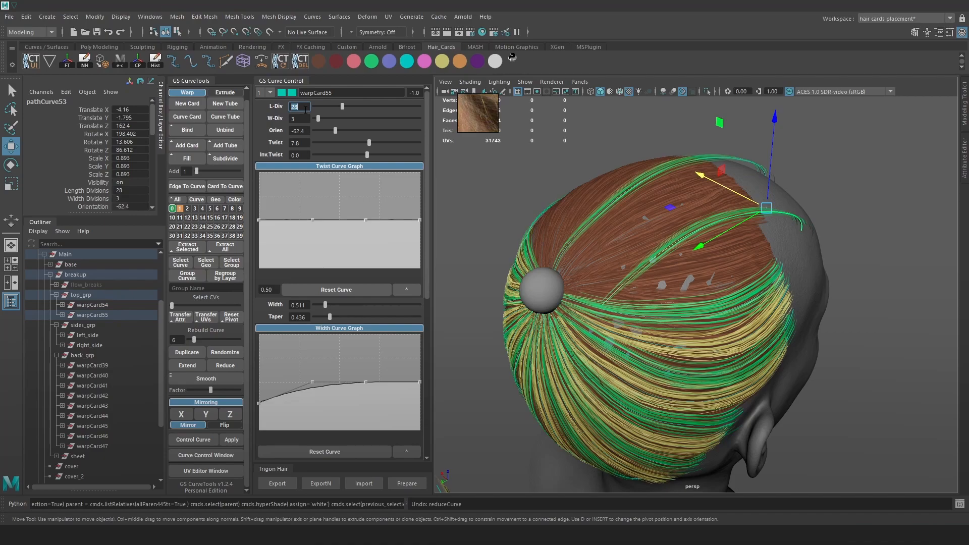
pyautogui.click(875, 166)
pyautogui.keyDown('alt'); pyautogui.moveTo(876, 166); pyautogui.dragTo(893, 157); pyautogui.keyUp('alt')
pyautogui.hotkey('ctrl', 'z')
pyautogui.moveTo(193, 340); pyautogui.dragTo(190, 339)
pyautogui.click(851, 163)
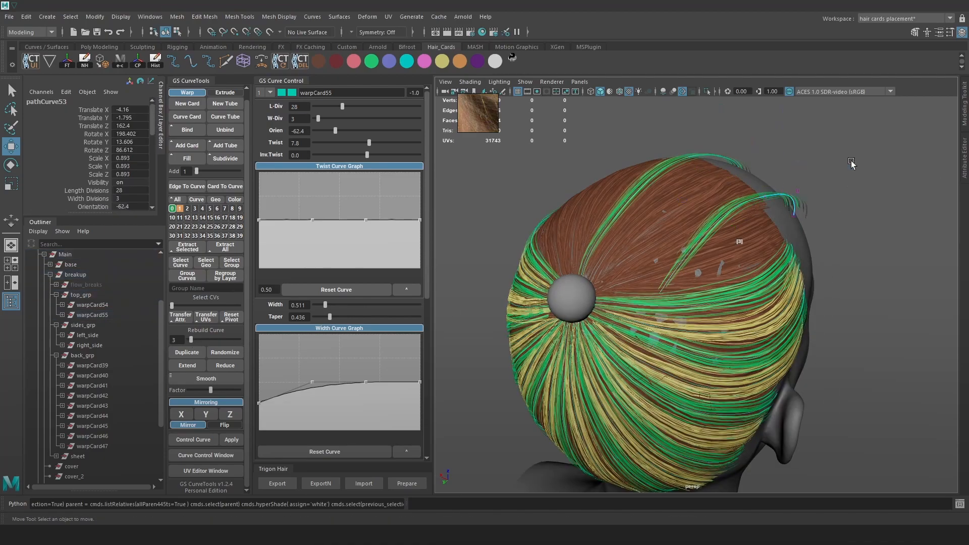
# Step: In wireframe display, move the copied curve's root control vertex down to the crown of the head
pyautogui.press('4')
pyautogui.moveTo(661, 291); pyautogui.dragTo(640, 303, button='right')
pyautogui.click(660, 292)
pyautogui.moveTo(660, 292); pyautogui.dragTo(623, 326)
pyautogui.keyDown('alt'); pyautogui.moveTo(623, 327); pyautogui.dragTo(534, 244); pyautogui.keyUp('alt')
pyautogui.press('6')
pyautogui.press('4')
pyautogui.keyDown('alt'); pyautogui.moveTo(576, 287); pyautogui.dragTo(540, 166); pyautogui.keyUp('alt')
pyautogui.click(538, 159)
pyautogui.click(538, 161)
pyautogui.press('f')
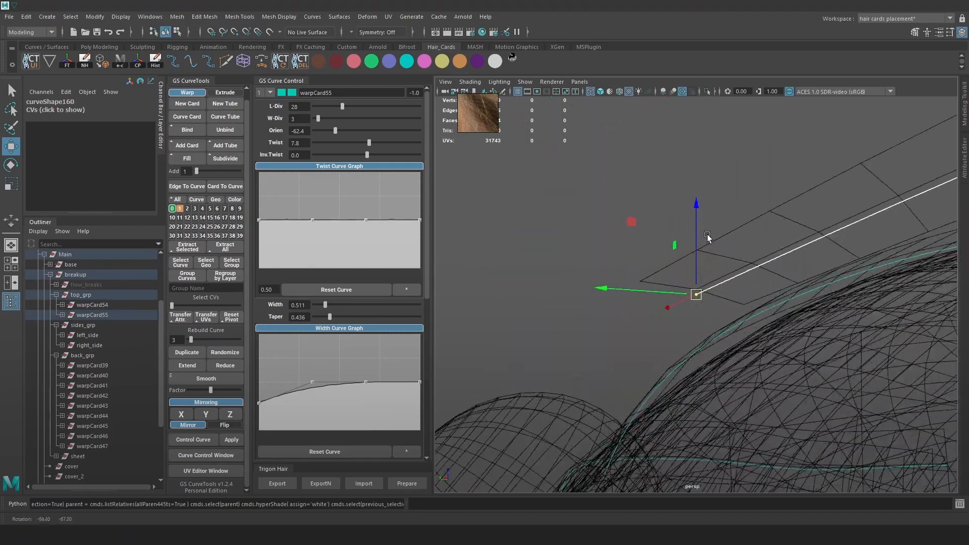
pyautogui.scroll(-3, 705, 237)
pyautogui.keyDown('alt'); pyautogui.moveTo(702, 292); pyautogui.dragTo(701, 238, button='middle'); pyautogui.keyUp('alt')
pyautogui.moveTo(699, 240); pyautogui.dragTo(663, 334)
pyautogui.keyDown('alt'); pyautogui.moveTo(664, 334); pyautogui.dragTo(677, 314); pyautogui.keyUp('alt')
# Step: Reposition the copied curve's remaining control vertices so that it follows the scalp from the crown to the forehead
pyautogui.keyDown('alt'); pyautogui.moveTo(786, 304); pyautogui.dragTo(818, 282); pyautogui.keyUp('alt')
pyautogui.click(746, 162)
pyautogui.moveTo(711, 166); pyautogui.dragTo(701, 191)
pyautogui.click(740, 257)
pyautogui.moveTo(740, 257); pyautogui.dragTo(722, 271)
pyautogui.moveTo(728, 187); pyautogui.dragTo(724, 177)
pyautogui.moveTo(669, 212); pyautogui.dragTo(622, 227)
pyautogui.click(636, 197)
pyautogui.moveTo(534, 175); pyautogui.dragTo(494, 216)
pyautogui.moveTo(513, 200); pyautogui.dragTo(510, 210)
pyautogui.moveTo(742, 236); pyautogui.dragTo(694, 271)
pyautogui.moveTo(711, 255); pyautogui.dragTo(699, 270)
pyautogui.scroll(-3, 706, 274)
pyautogui.moveTo(662, 232)
pyautogui.mouseDown()
pyautogui.moveTo(632, 262)
pyautogui.moveTo(636, 254)
pyautogui.moveTo(716, 277)
pyautogui.moveTo(697, 275)
pyautogui.mouseUp()
# Step: Return to textured display, refine the curve's control vertices and set the card's orientation to -148.4
pyautogui.press('6')
pyautogui.moveTo(335, 131); pyautogui.dragTo(326, 130)
pyautogui.keyDown('alt'); pyautogui.moveTo(656, 217); pyautogui.dragTo(692, 206); pyautogui.keyUp('alt')
pyautogui.click(695, 200)
pyautogui.click(604, 230)
pyautogui.moveTo(604, 230); pyautogui.dragTo(612, 242)
pyautogui.click(508, 295)
pyautogui.moveTo(513, 293); pyautogui.dragTo(678, 290)
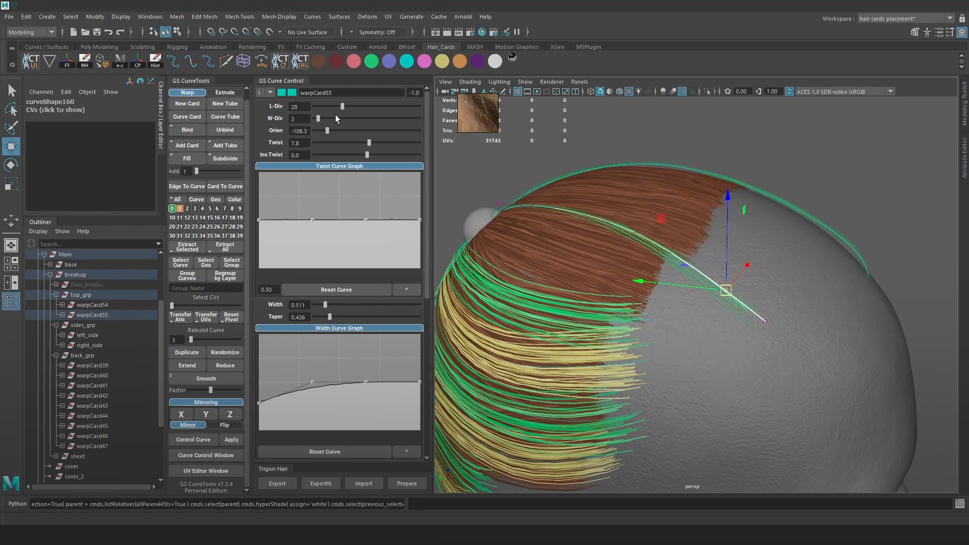
pyautogui.moveTo(327, 130); pyautogui.dragTo(318, 133)
pyautogui.keyDown('alt'); pyautogui.moveTo(656, 303); pyautogui.dragTo(762, 245); pyautogui.keyUp('alt')
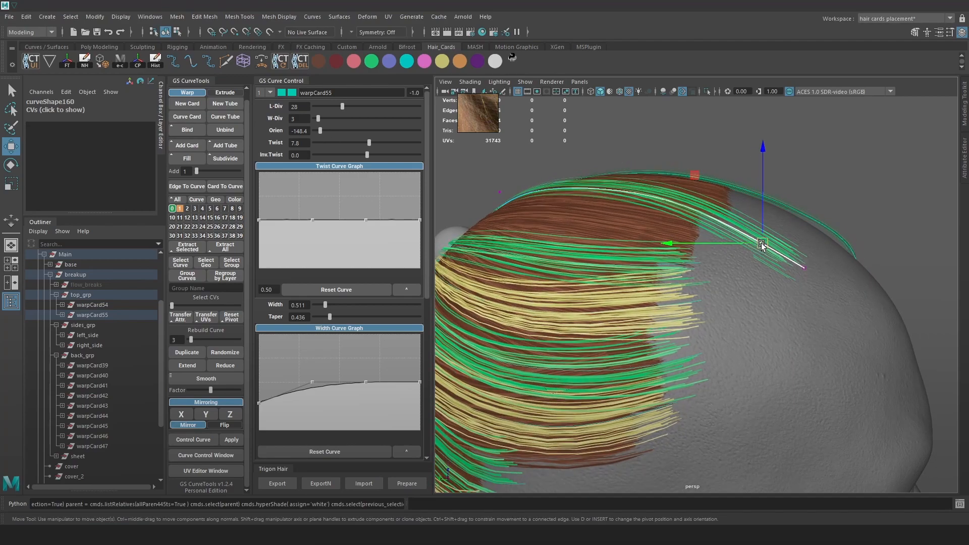
# Step: Move the side top card's front control vertices toward the forehead and rotate them to follow the hair flow
pyautogui.keyDown('alt'); pyautogui.moveTo(698, 173); pyautogui.dragTo(770, 257); pyautogui.keyUp('alt')
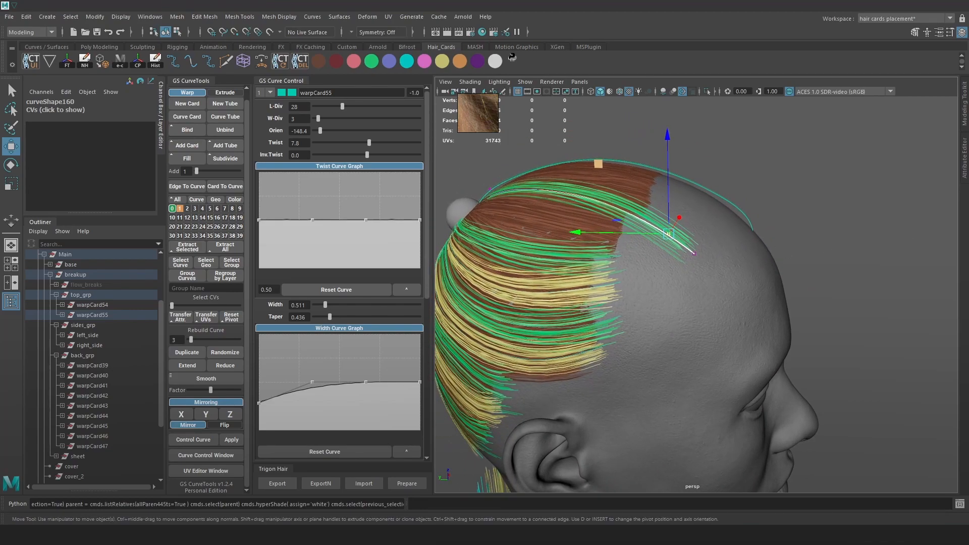
pyautogui.keyDown('alt'); pyautogui.moveTo(843, 269); pyautogui.dragTo(810, 253); pyautogui.keyUp('alt')
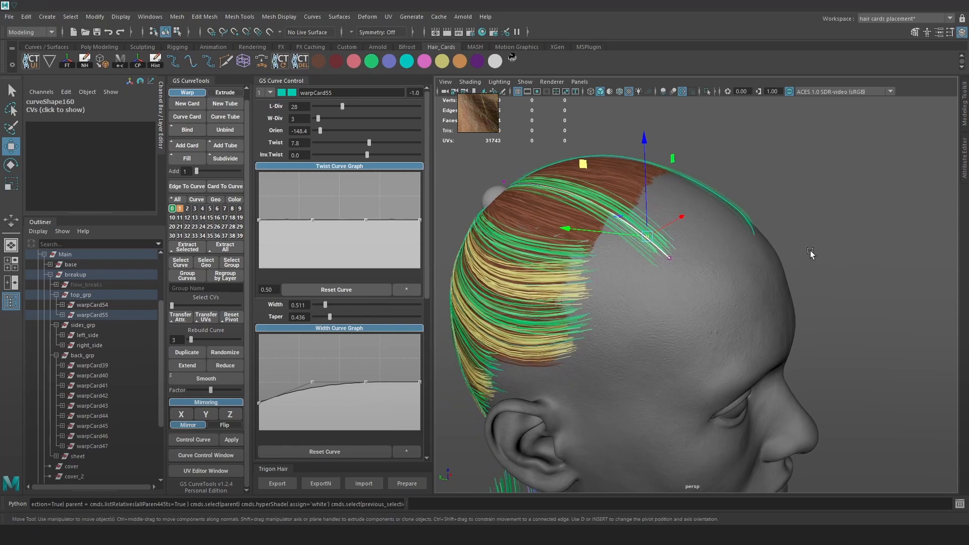
pyautogui.moveTo(682, 244); pyautogui.dragTo(664, 260)
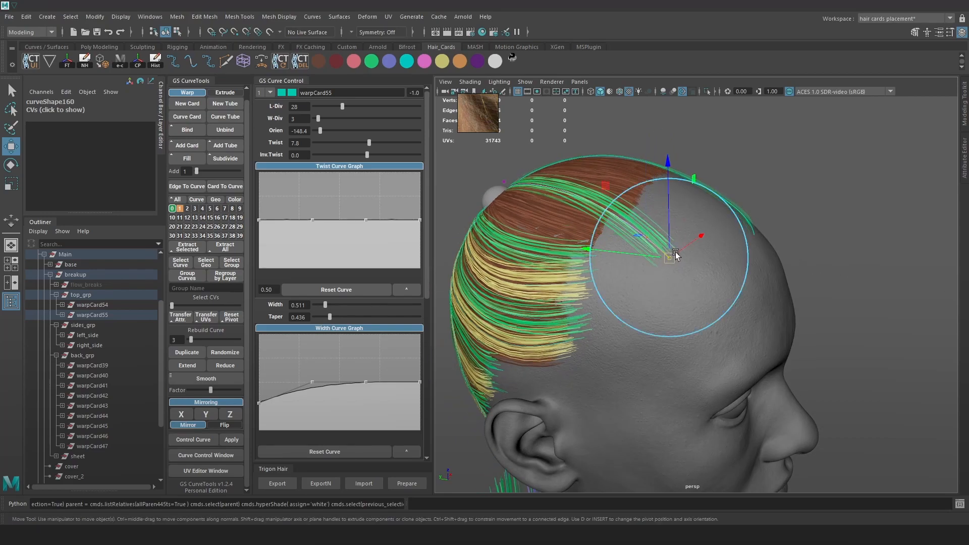
pyautogui.click(652, 241)
pyautogui.hotkey('ctrl', 'z')
pyautogui.keyDown('alt'); pyautogui.moveTo(640, 231); pyautogui.dragTo(676, 250); pyautogui.keyUp('alt')
pyautogui.moveTo(672, 251)
pyautogui.mouseDown()
pyautogui.moveTo(759, 217)
pyautogui.moveTo(680, 259)
pyautogui.mouseUp()
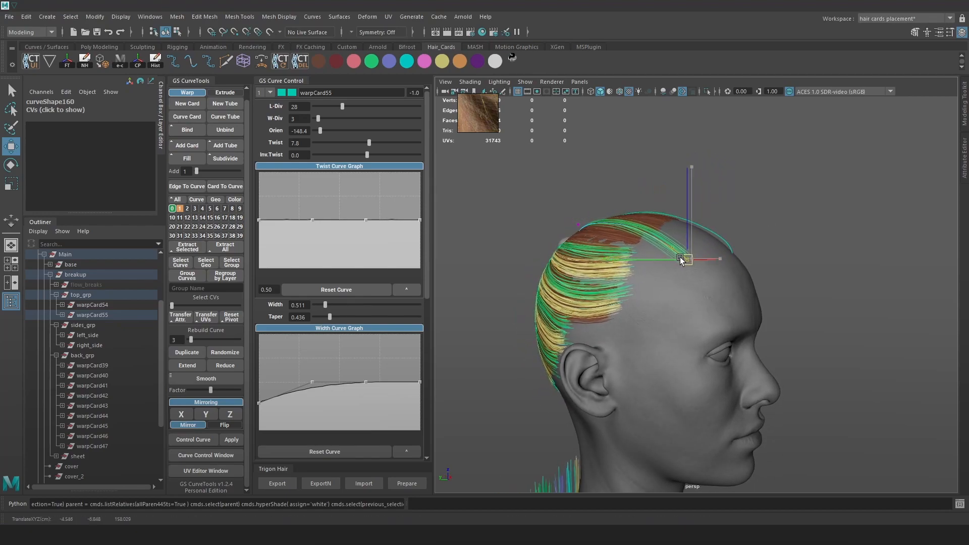
pyautogui.press('e')
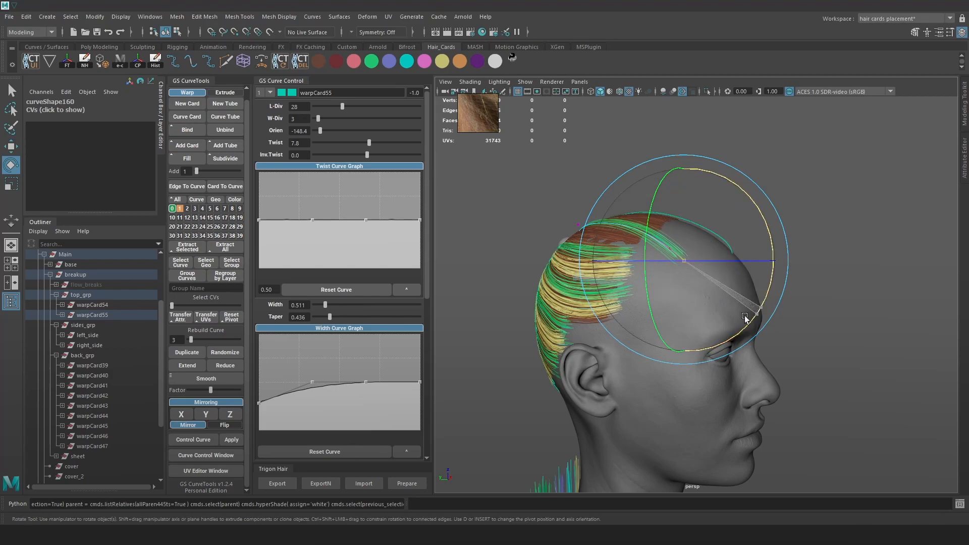
pyautogui.moveTo(732, 333); pyautogui.dragTo(727, 337)
pyautogui.press('w')
pyautogui.click(853, 252)
pyautogui.keyDown('alt'); pyautogui.moveTo(852, 251); pyautogui.dragTo(758, 270); pyautogui.keyUp('alt')
# Step: Leave vertex editing, select the side top card and mirror it across X to the other side of the head
pyautogui.moveTo(650, 218); pyautogui.dragTo(698, 184, button='right')
pyautogui.click(727, 179)
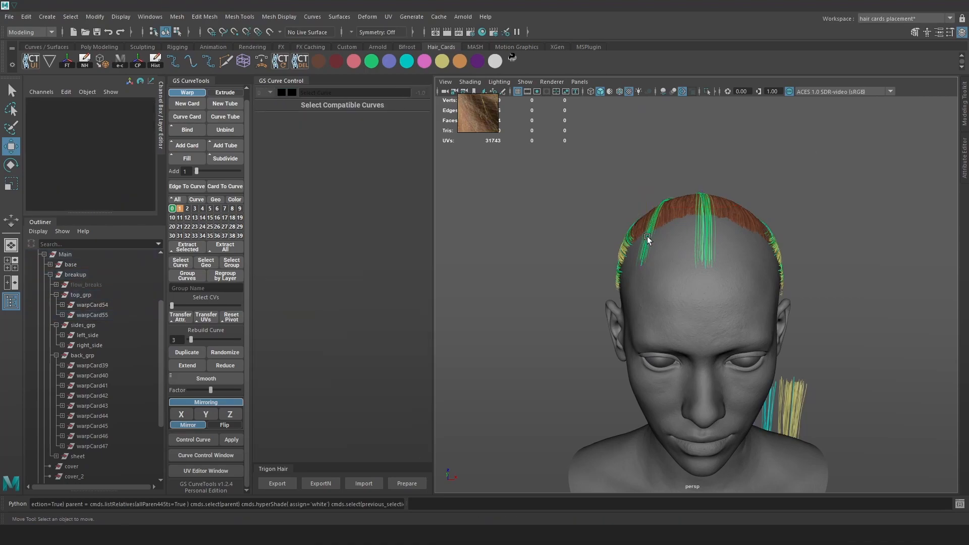
pyautogui.press('4')
pyautogui.click(647, 239)
pyautogui.press('6')
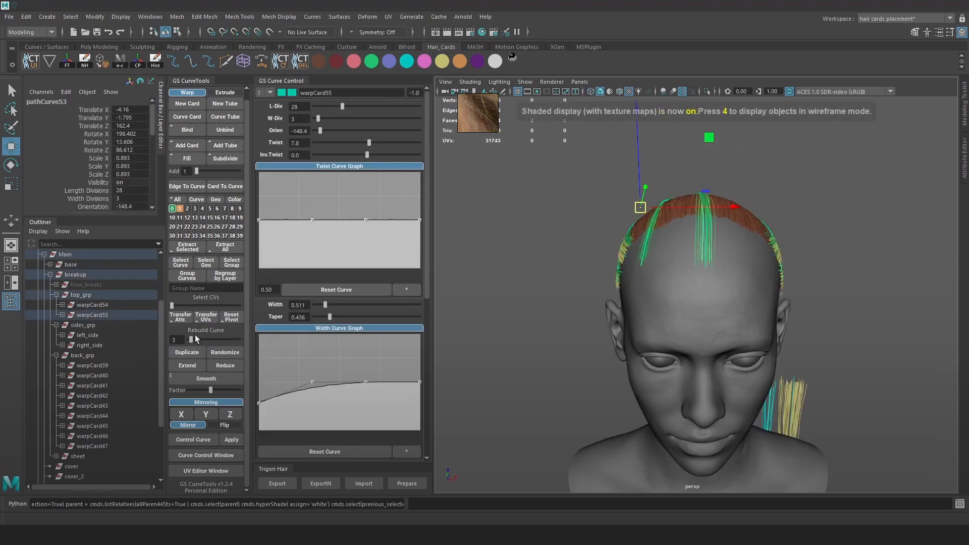
pyautogui.click(187, 416)
pyautogui.keyDown('alt'); pyautogui.moveTo(676, 237); pyautogui.dragTo(686, 264); pyautogui.keyUp('alt')
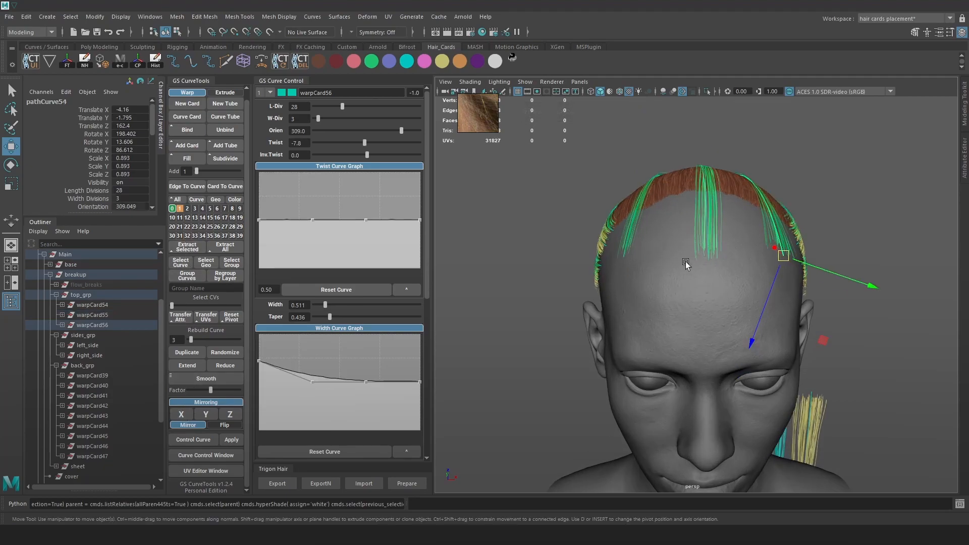
# Step: Select the three top cards in order and fill each gap between them with 3 cards
pyautogui.press('4')
pyautogui.keyDown('shift'); pyautogui.click(707, 231); pyautogui.keyUp('shift')
pyautogui.hotkey('ctrl', 'z')
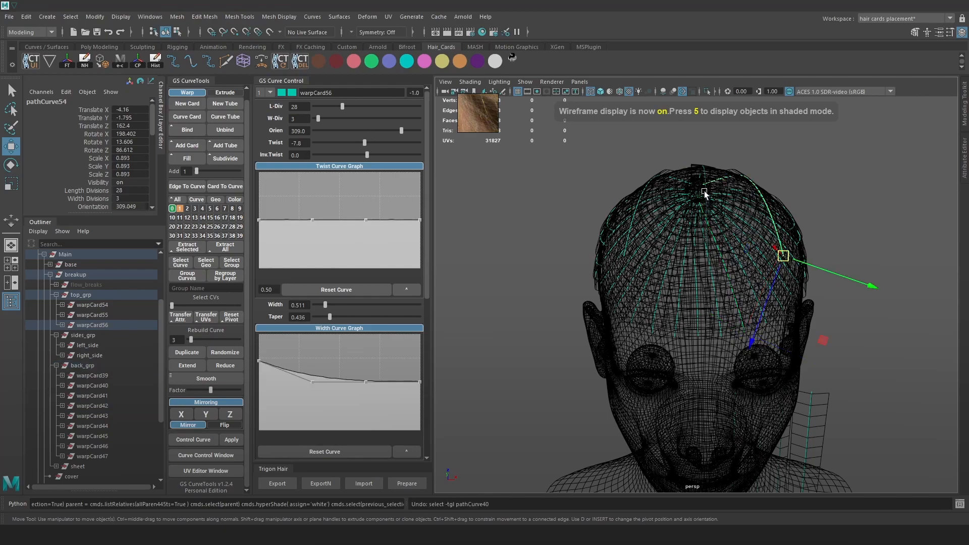
pyautogui.keyDown('shift'); pyautogui.click(703, 193); pyautogui.keyUp('shift')
pyautogui.keyDown('alt'); pyautogui.moveTo(603, 217); pyautogui.dragTo(627, 234); pyautogui.keyUp('alt')
pyautogui.keyDown('shift'); pyautogui.click(626, 233); pyautogui.keyUp('shift')
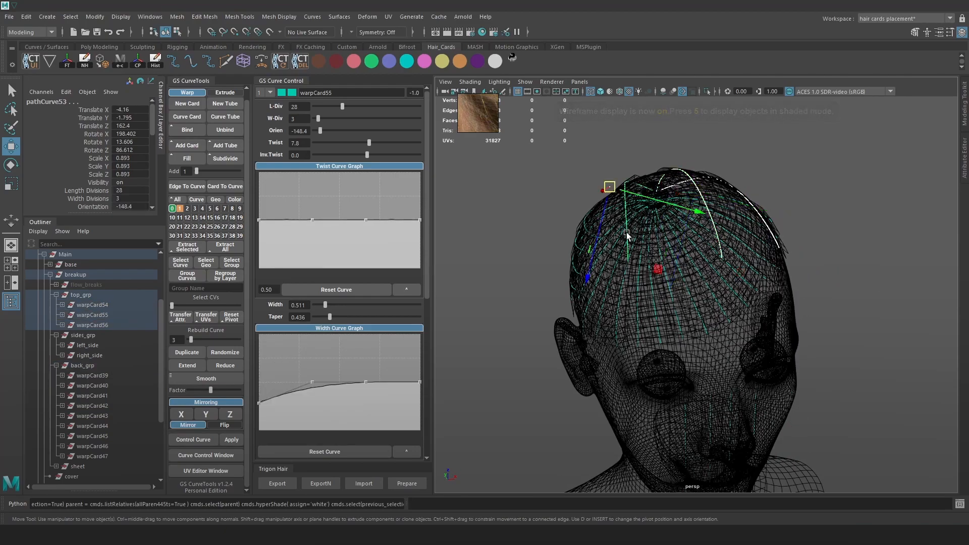
pyautogui.press('6')
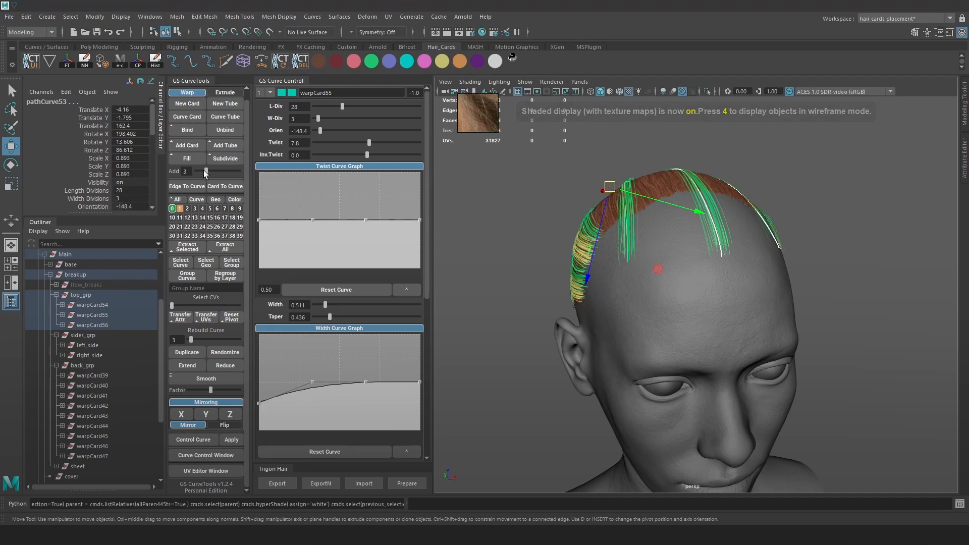
pyautogui.click(196, 160)
pyautogui.moveTo(628, 231)
pyautogui.keyDown('alt'); pyautogui.mouseDown()
pyautogui.moveTo(651, 230)
pyautogui.moveTo(635, 231)
pyautogui.mouseUp(); pyautogui.keyUp('alt')
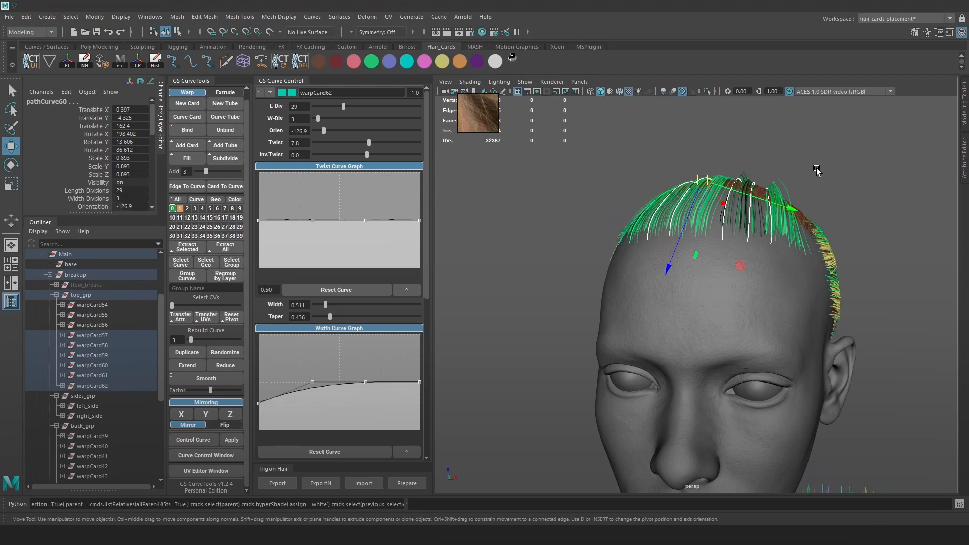
pyautogui.keyDown('alt'); pyautogui.moveTo(828, 151); pyautogui.dragTo(835, 202); pyautogui.keyUp('alt')
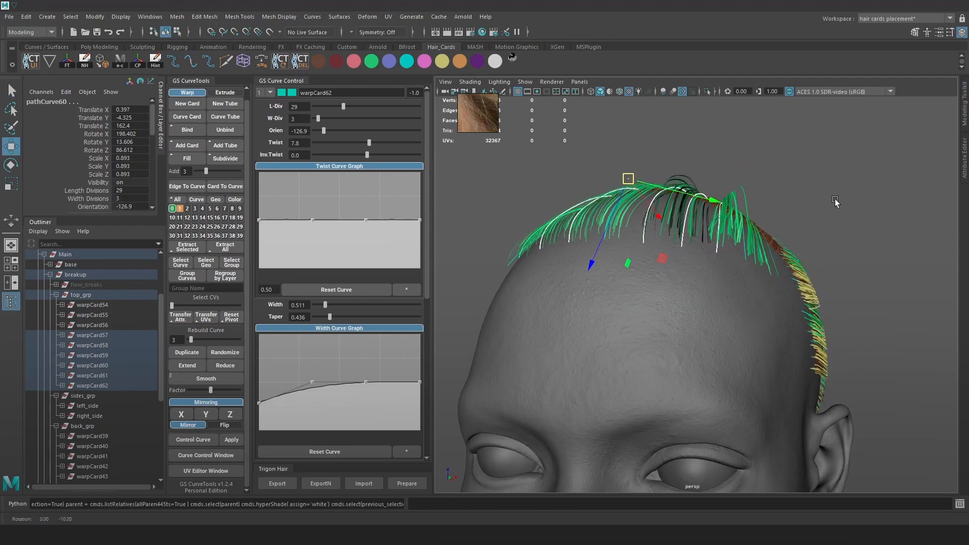
# Step: Set the orientation of the first and third fill cards on the mirrored side to -76.7
pyautogui.click(720, 238)
pyautogui.press('4')
pyautogui.click(722, 242)
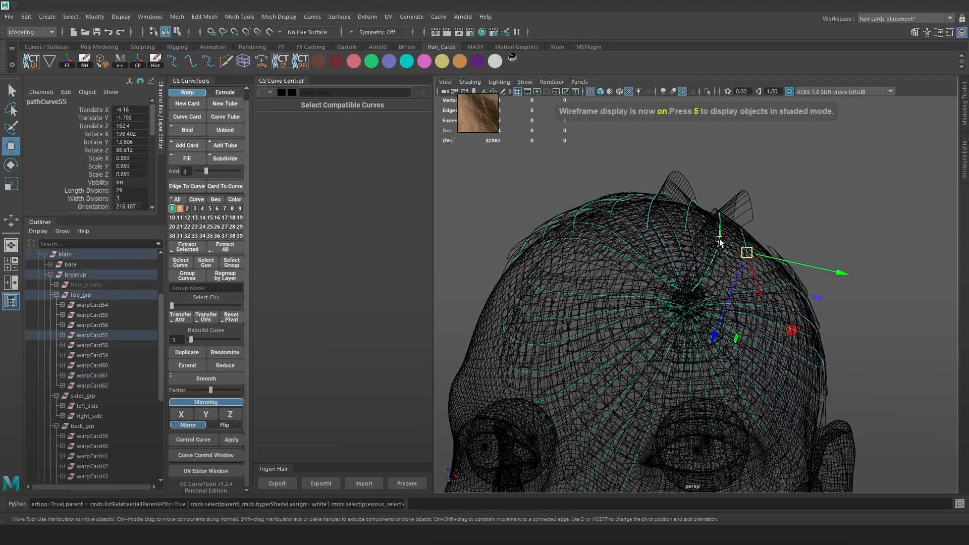
pyautogui.press('5')
pyautogui.moveTo(352, 131); pyautogui.dragTo(331, 131)
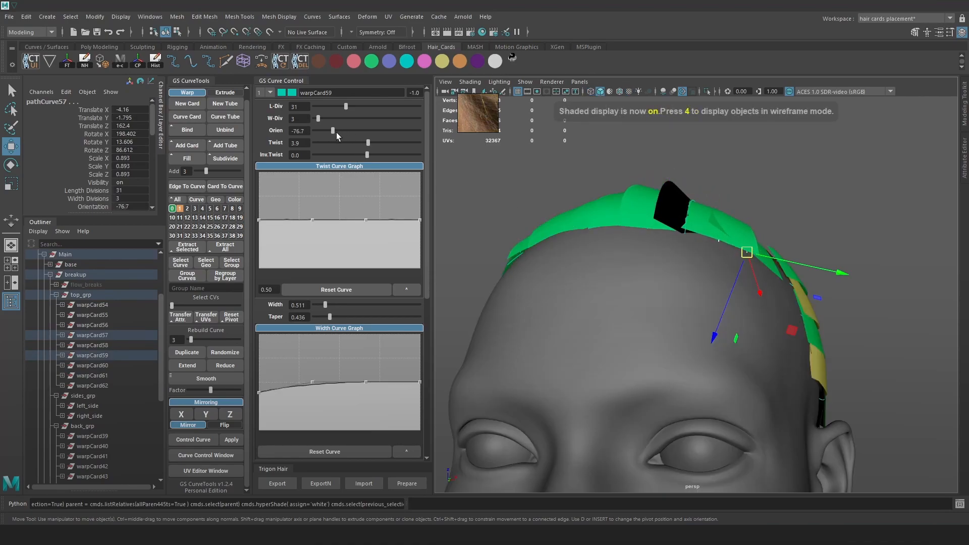
# Step: Select the middle fill card on the mirrored side and raise its orientation until it lies flat on the scalp
pyautogui.click(742, 179)
pyautogui.press('4')
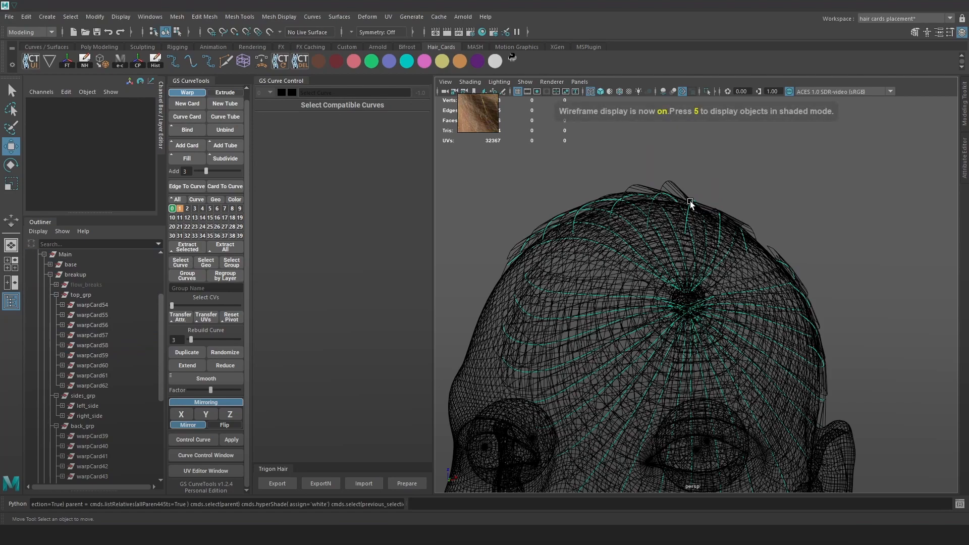
pyautogui.click(694, 202)
pyautogui.press('5')
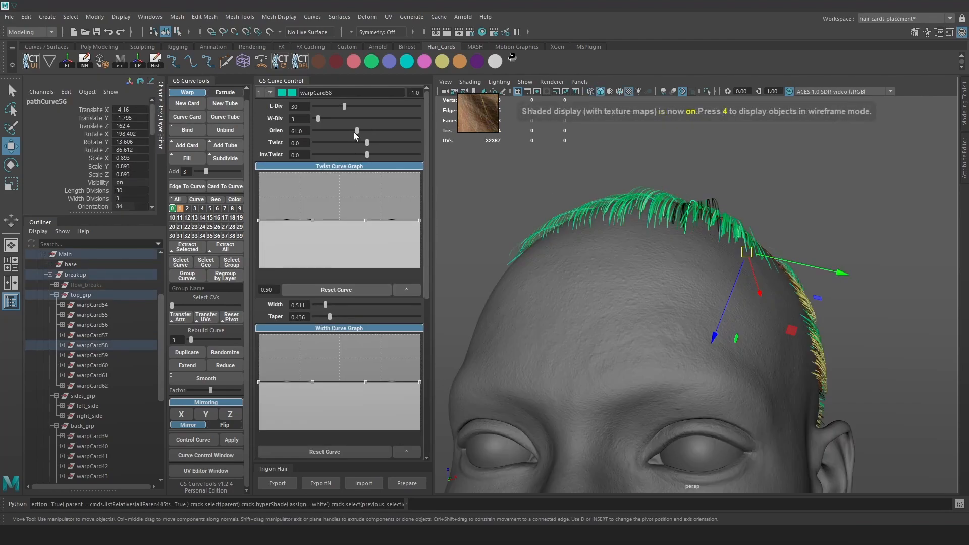
pyautogui.moveTo(358, 133); pyautogui.dragTo(394, 144)
pyautogui.keyDown('alt'); pyautogui.moveTo(659, 177); pyautogui.dragTo(656, 211); pyautogui.keyUp('alt')
pyautogui.keyDown('alt'); pyautogui.moveTo(656, 212); pyautogui.dragTo(671, 225, button='right'); pyautogui.keyUp('alt')
pyautogui.keyDown('alt'); pyautogui.moveTo(671, 224); pyautogui.dragTo(821, 192); pyautogui.keyUp('alt')
pyautogui.click(821, 192)
# Step: Inspect the filled top layer, export the hair cards and switch to Marmoset Toolbag
pyautogui.keyDown('alt'); pyautogui.moveTo(637, 216); pyautogui.dragTo(723, 203); pyautogui.keyUp('alt')
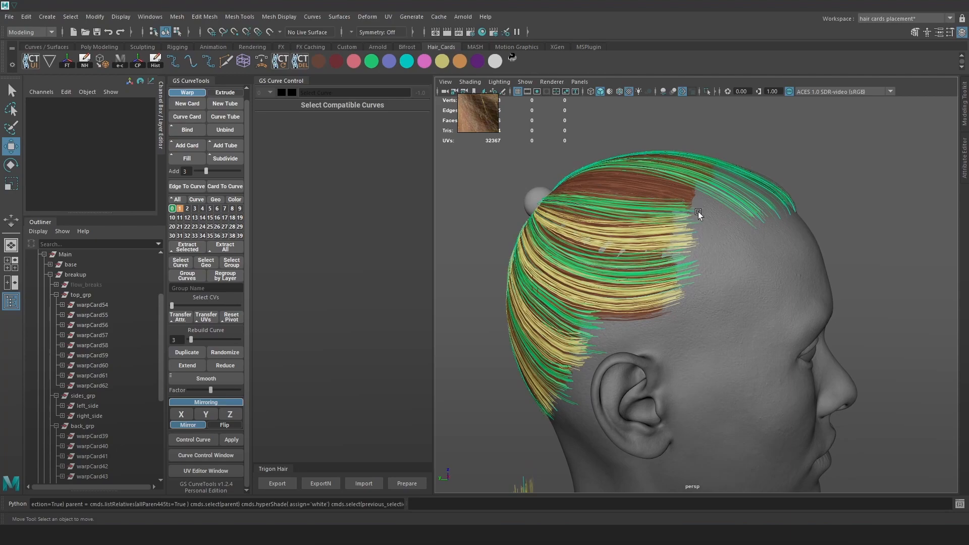
pyautogui.keyDown('alt'); pyautogui.moveTo(710, 259); pyautogui.dragTo(600, 256, button='middle'); pyautogui.keyUp('alt')
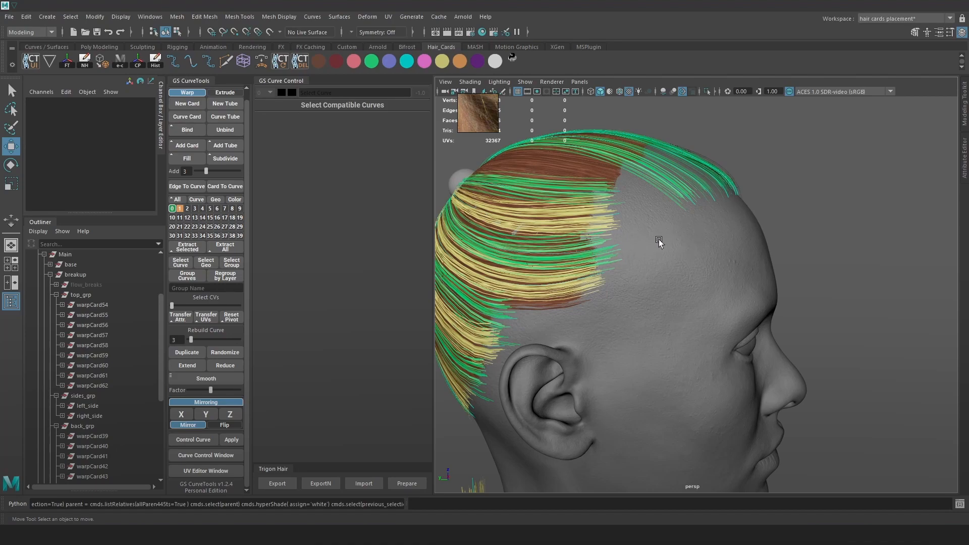
pyautogui.keyDown('alt'); pyautogui.moveTo(689, 220); pyautogui.dragTo(721, 227); pyautogui.keyUp('alt')
pyautogui.click(285, 483)
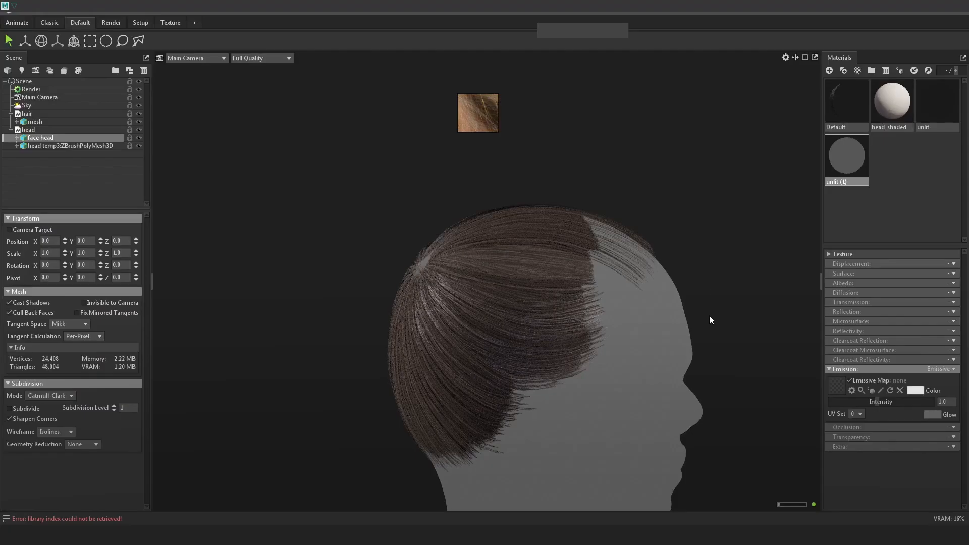
# Step: Assign the head_shaded material to the head mesh and view the hair from the front and side
pyautogui.moveTo(714, 313); pyautogui.dragTo(576, 311)
pyautogui.moveTo(892, 102); pyautogui.dragTo(495, 352)
pyautogui.keyDown('alt'); pyautogui.moveTo(566, 305); pyautogui.dragTo(590, 233, button='middle'); pyautogui.keyUp('alt')
pyautogui.moveTo(655, 293)
pyautogui.keyDown('alt'); pyautogui.mouseDown()
pyautogui.moveTo(625, 274)
pyautogui.moveTo(658, 300)
pyautogui.mouseUp(); pyautogui.keyUp('alt')
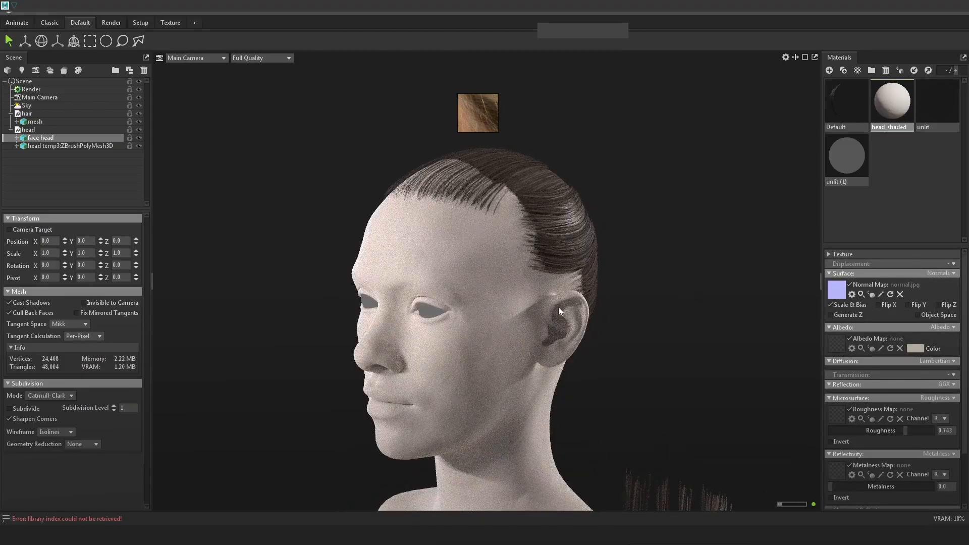
pyautogui.keyDown('alt'); pyautogui.moveTo(559, 307); pyautogui.dragTo(615, 293); pyautogui.keyUp('alt')
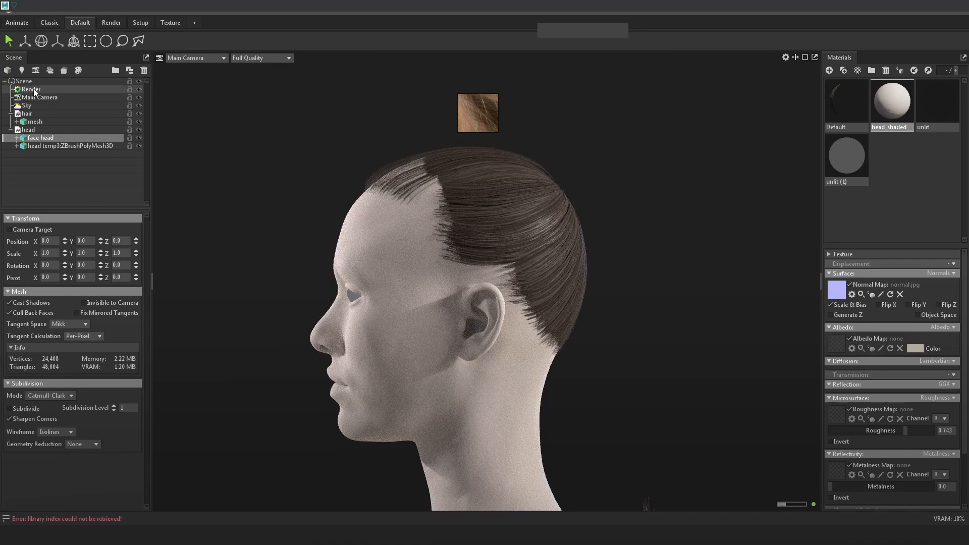
# Step: Disable ray tracing in the render settings and view the head from its right side
pyautogui.click(31, 89)
pyautogui.click(12, 241)
pyautogui.moveTo(504, 282)
pyautogui.keyDown('alt'); pyautogui.mouseDown()
pyautogui.moveTo(567, 280)
pyautogui.moveTo(569, 294)
pyautogui.moveTo(552, 277)
pyautogui.moveTo(588, 292)
pyautogui.moveTo(568, 270)
pyautogui.moveTo(731, 284)
pyautogui.mouseUp(); pyautogui.keyUp('alt')
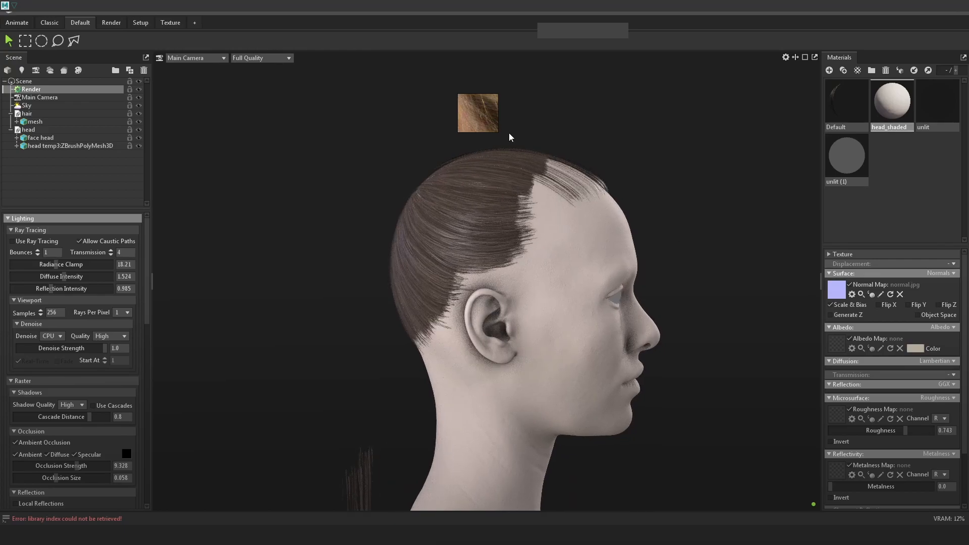
# Step: Move the hair reference image away from the head and frame the head's right profile
pyautogui.moveTo(371, 116); pyautogui.dragTo(317, 119)
pyautogui.rightClick(709, 268)
pyautogui.keyDown('alt'); pyautogui.moveTo(695, 254); pyautogui.dragTo(664, 216, button='middle'); pyautogui.keyUp('alt')
pyautogui.keyDown('alt'); pyautogui.moveTo(664, 217); pyautogui.dragTo(637, 246); pyautogui.keyUp('alt')
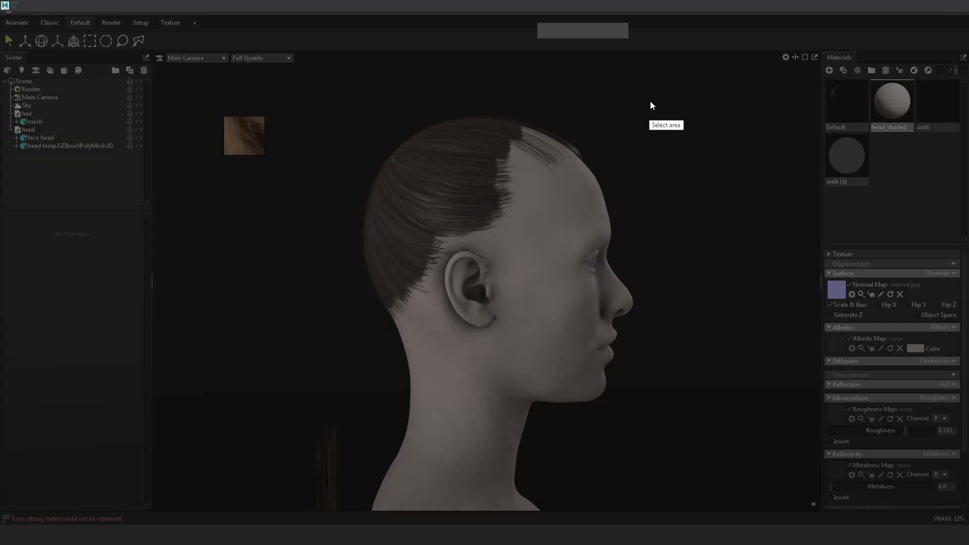
pyautogui.moveTo(693, 77); pyautogui.dragTo(685, 85)
pyautogui.moveTo(398, 328); pyautogui.dragTo(429, 330)
pyautogui.moveTo(668, 441)
pyautogui.mouseDown()
pyautogui.moveTo(500, 307)
pyautogui.moveTo(456, 219)
pyautogui.moveTo(363, 90)
pyautogui.mouseUp()
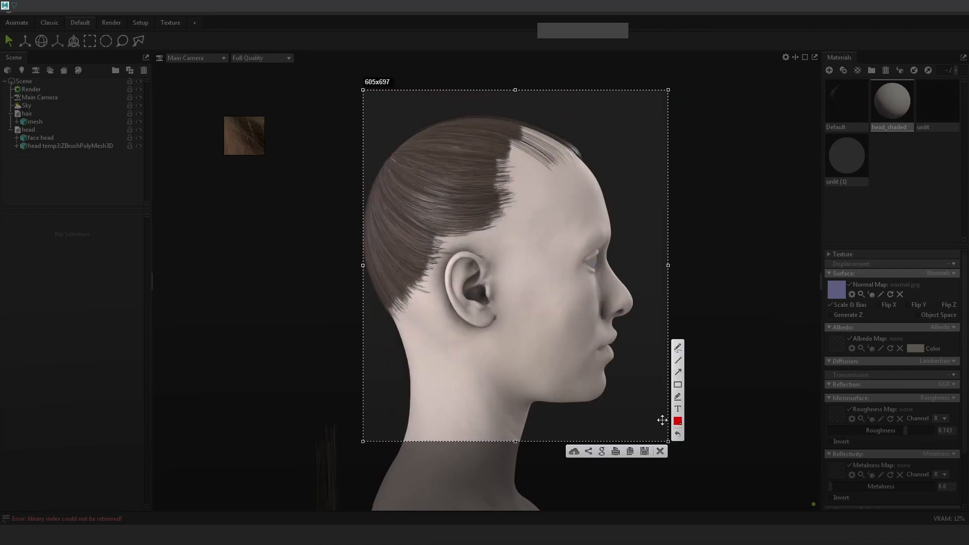
pyautogui.click(660, 450)
# Step: Add a camera for the head's right profile, name it side and adjust its framing
pyautogui.scroll(2, 346, 155)
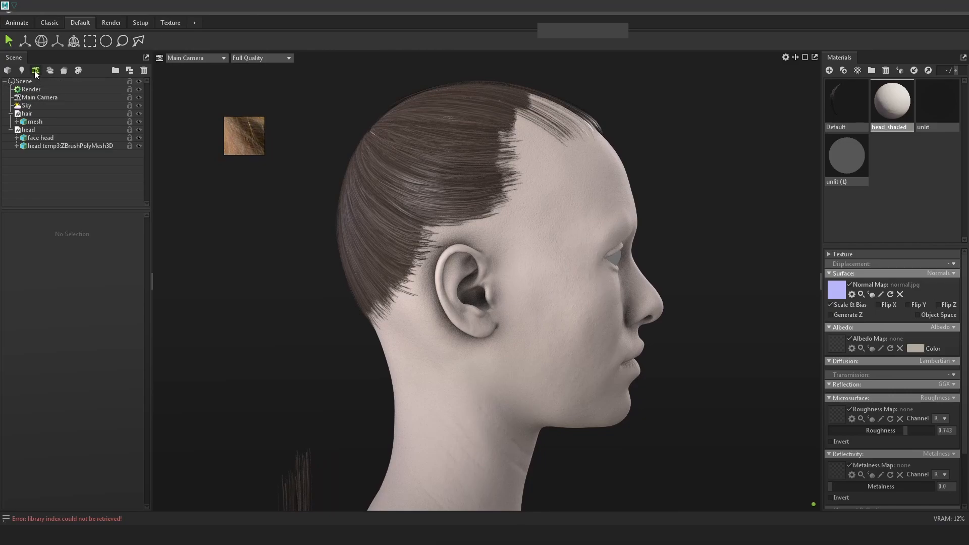
pyautogui.click(35, 71)
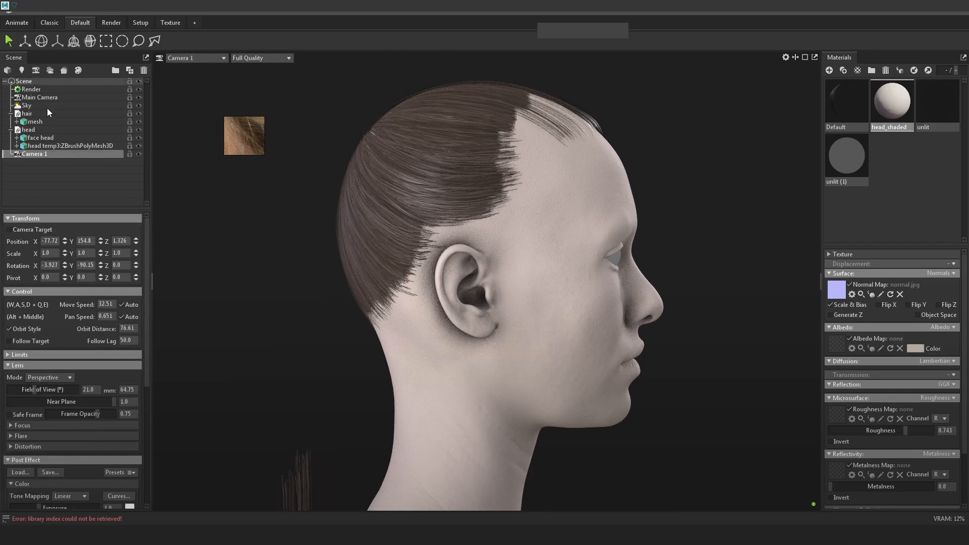
pyautogui.doubleClick(43, 154)
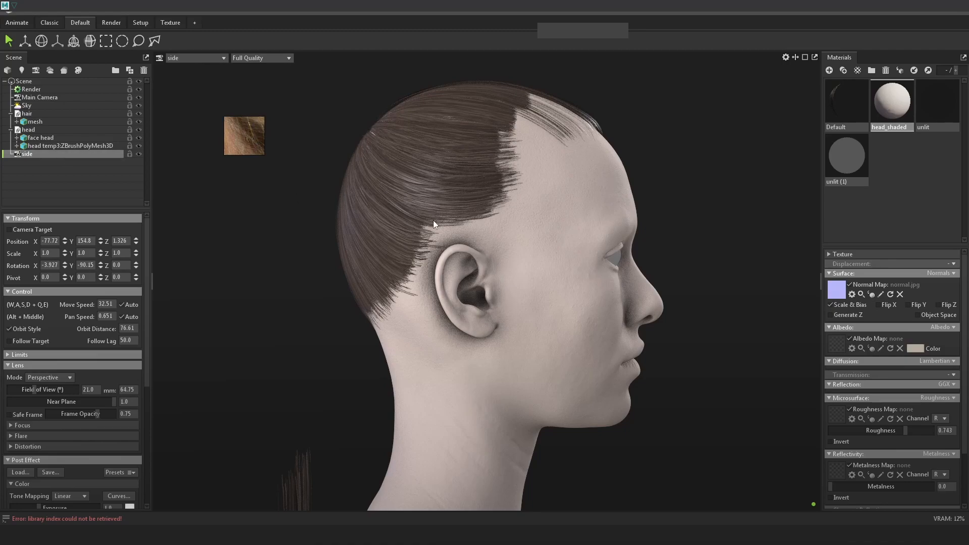
pyautogui.keyDown('alt'); pyautogui.moveTo(512, 197); pyautogui.dragTo(519, 205, button='middle'); pyautogui.keyUp('alt')
pyautogui.scroll(-2, 561, 213)
pyautogui.keyDown('alt'); pyautogui.moveTo(625, 210); pyautogui.dragTo(627, 205); pyautogui.keyUp('alt')
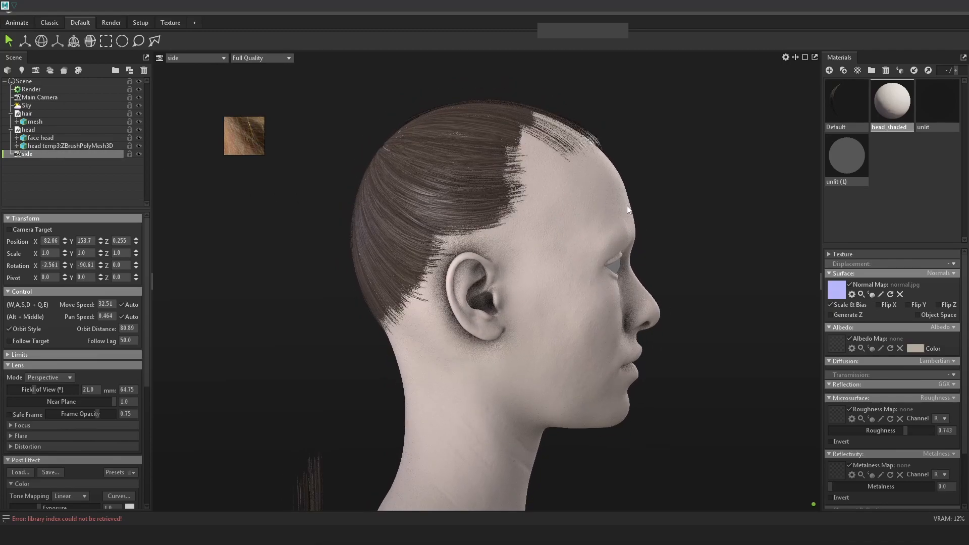
# Step: Enlarge the reference board, find the ponytail side-profile photo and place it beside the 3D head for comparison
pyautogui.moveTo(229, 122); pyautogui.dragTo(126, 43)
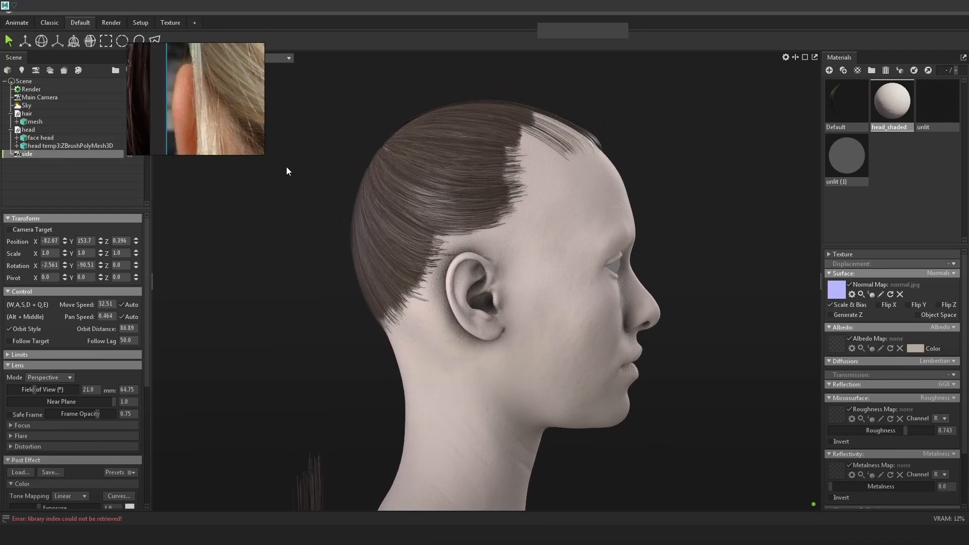
pyautogui.moveTo(259, 154); pyautogui.dragTo(295, 223)
pyautogui.scroll(-12, 252, 159)
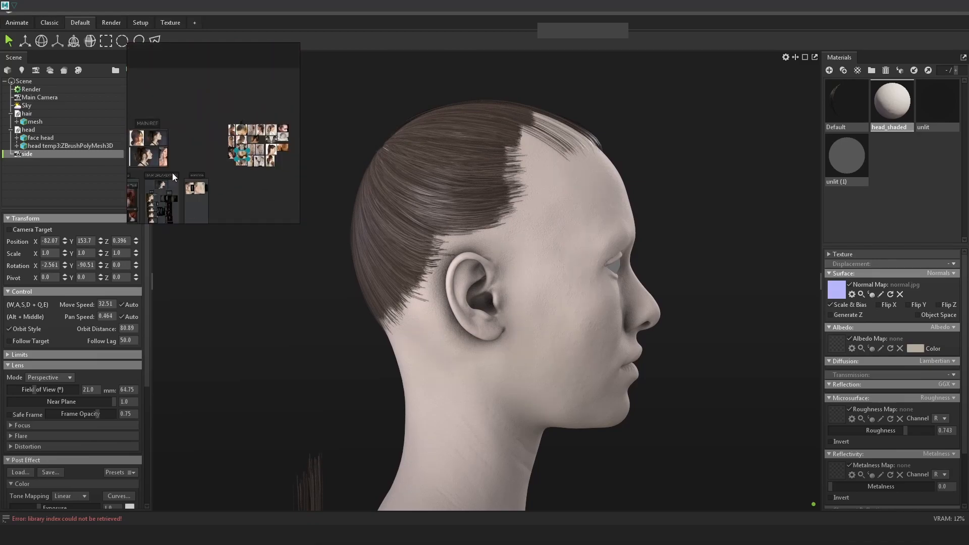
pyautogui.moveTo(170, 176); pyautogui.dragTo(213, 140, button='middle')
pyautogui.scroll(4, 213, 140)
pyautogui.scroll(5, 196, 129)
pyautogui.scroll(-3, 216, 102)
pyautogui.moveTo(216, 101); pyautogui.dragTo(257, 205, button='middle')
pyautogui.scroll(3, 263, 124)
pyautogui.moveTo(263, 123); pyautogui.dragTo(226, 144, button='middle')
pyautogui.scroll(2, 227, 144)
pyautogui.moveTo(256, 160); pyautogui.dragTo(281, 219, button='right')
pyautogui.scroll(-1, 283, 190)
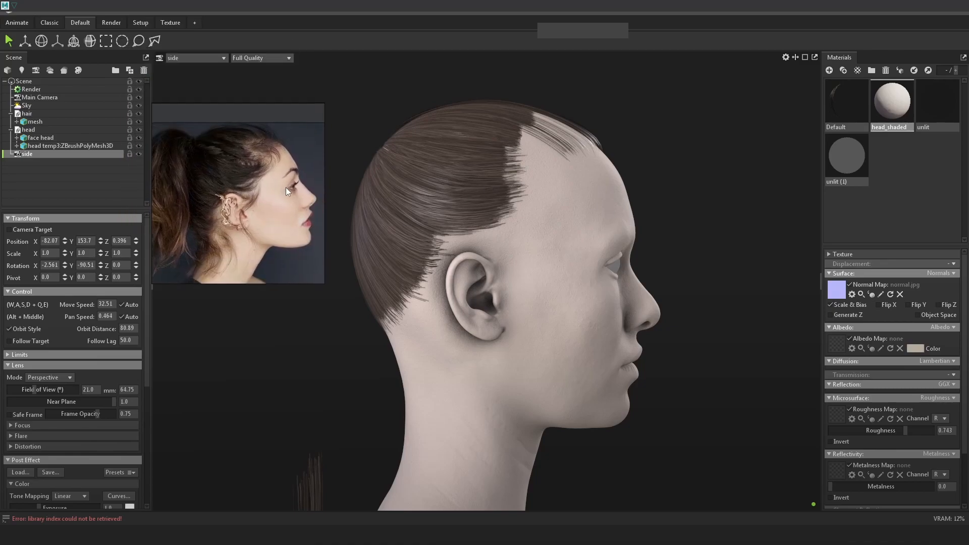
# Step: Adjust the side camera's angle on the head to match the reference profile photo and lock the camera
pyautogui.click(555, 174)
pyautogui.moveTo(642, 193); pyautogui.dragTo(650, 211)
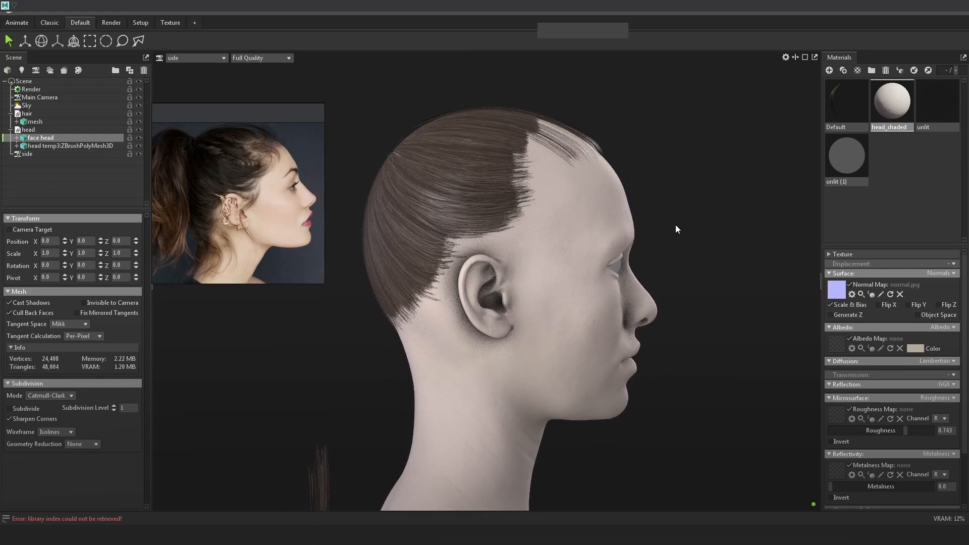
pyautogui.click(87, 154)
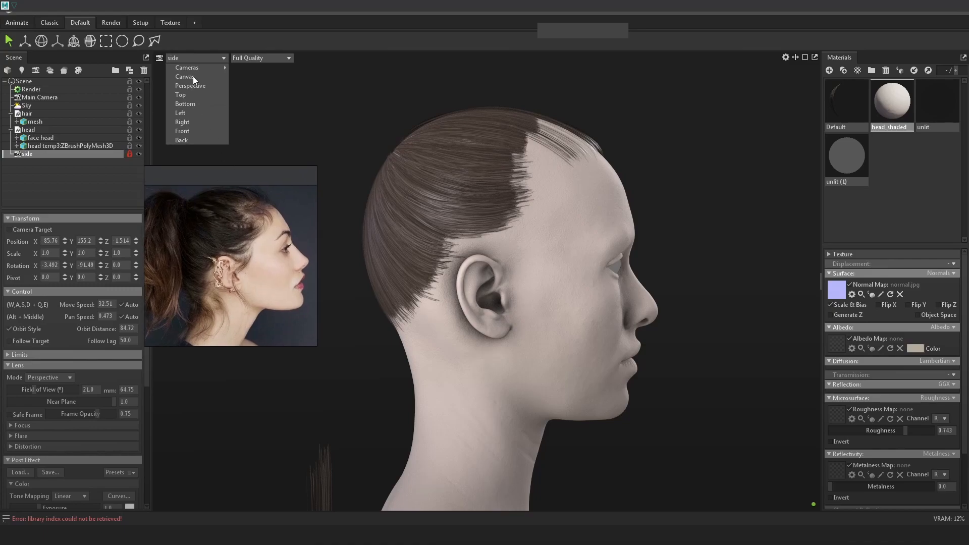
# Step: Look through the Main Camera at the head from a three-quarter angle and return to the side camera
pyautogui.moveTo(199, 68)
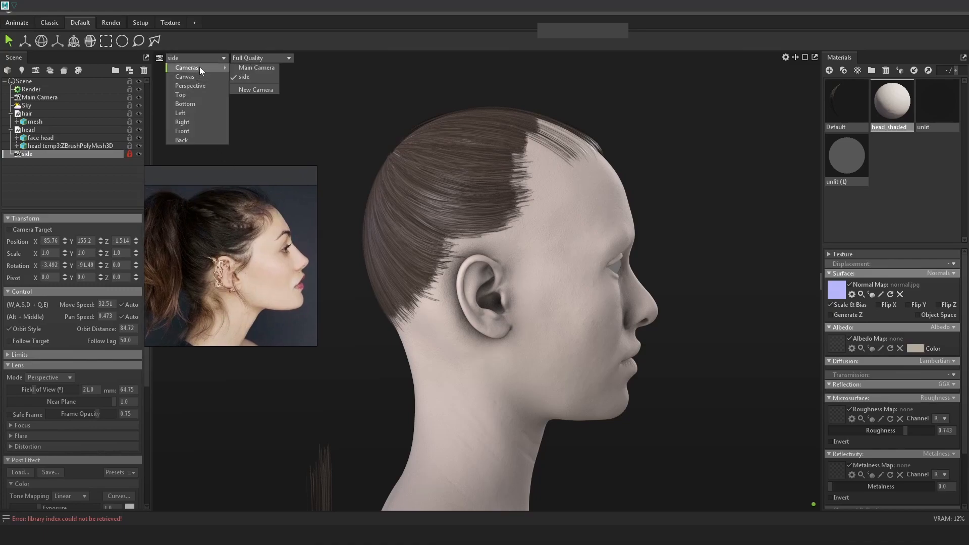
pyautogui.click(265, 67)
pyautogui.moveTo(638, 184); pyautogui.dragTo(491, 150)
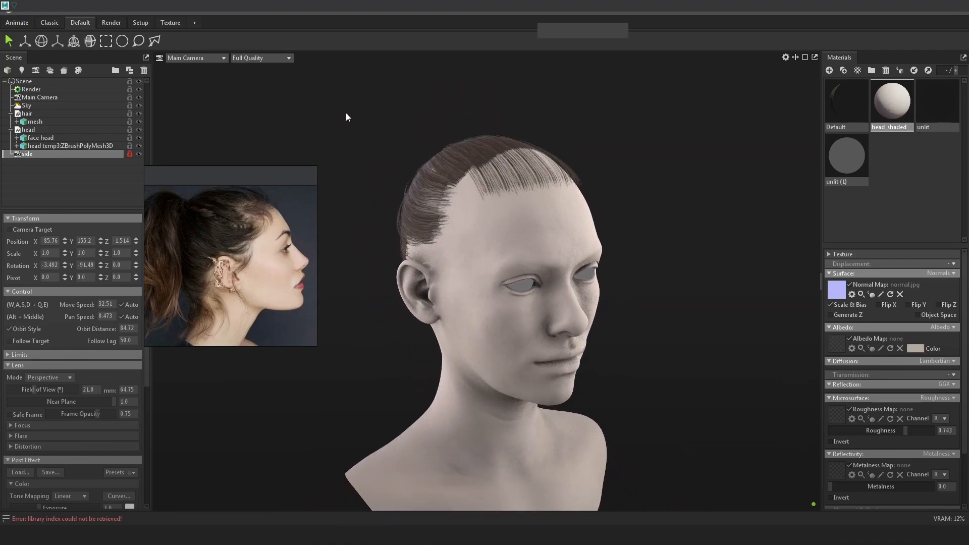
pyautogui.click(194, 61)
pyautogui.moveTo(198, 69)
pyautogui.click(259, 77)
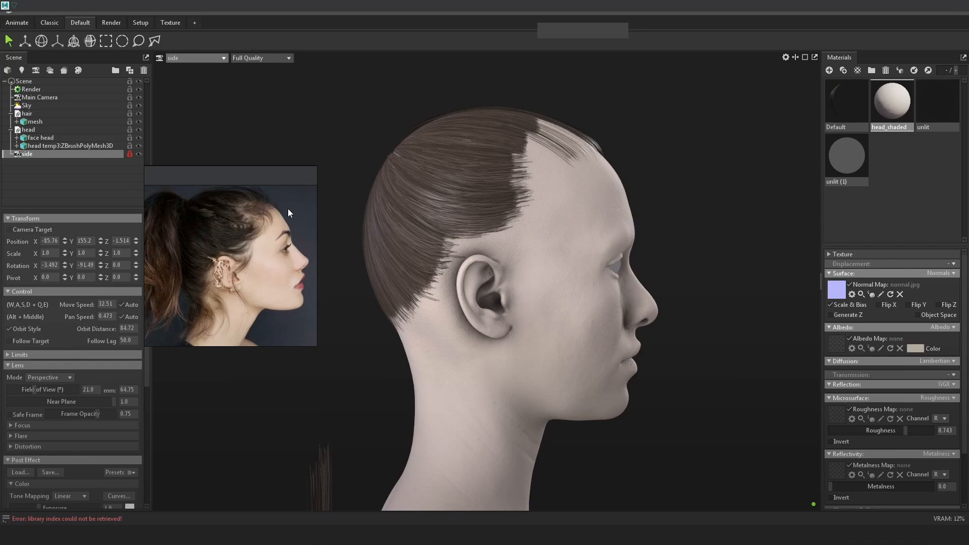
# Step: Take a screenshot of the whole screen with the head in side view and copy it to the clipboard
pyautogui.press('Print')
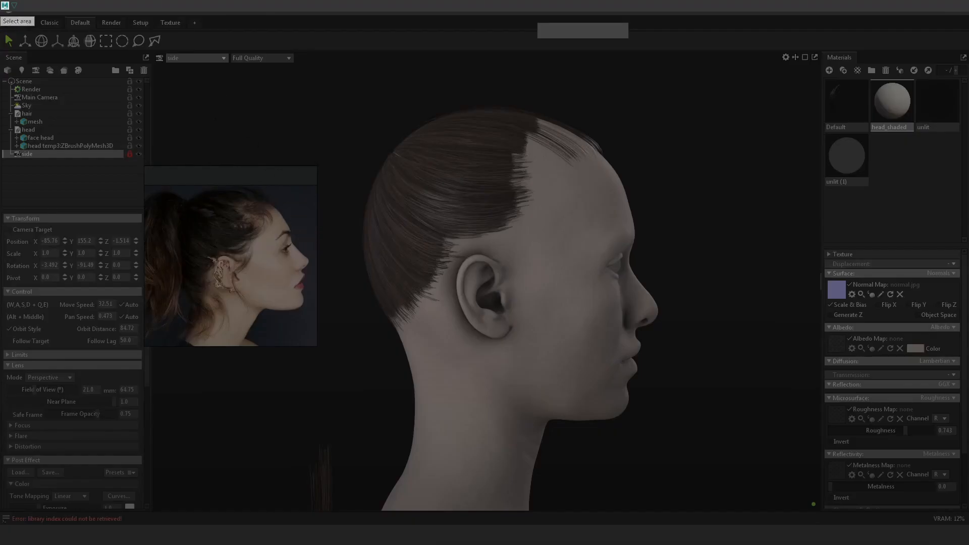
pyautogui.moveTo(0, 0); pyautogui.dragTo(923, 544)
pyautogui.hotkey('ctrl', 'c')
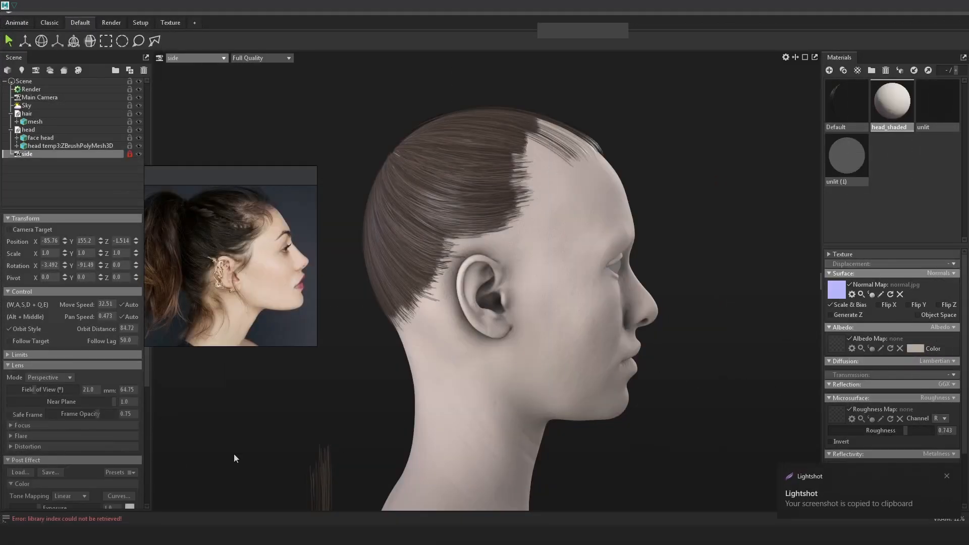
# Step: Switch to Photoshop, paste the screenshot into a new 1919 x 1079 px document and move the reference board off the canvas's head
pyautogui.click(87, 534)
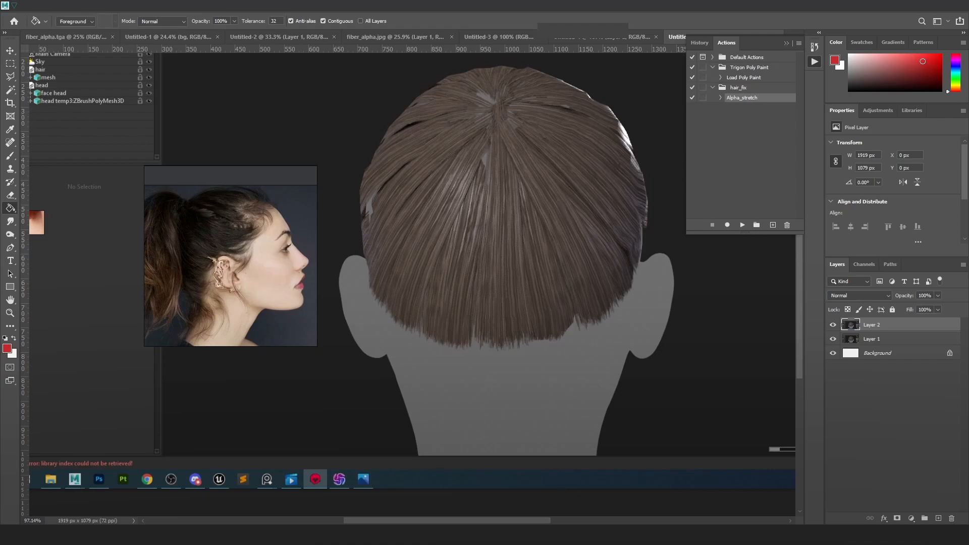
pyautogui.click(515, 242)
pyautogui.scroll(-3, 514, 242)
pyautogui.hotkey('ctrl', 'n')
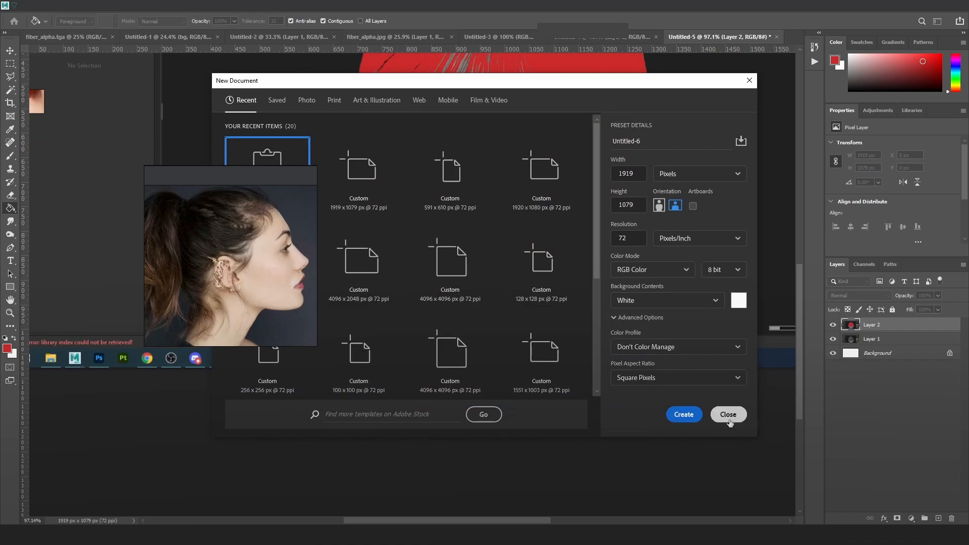
pyautogui.click(694, 421)
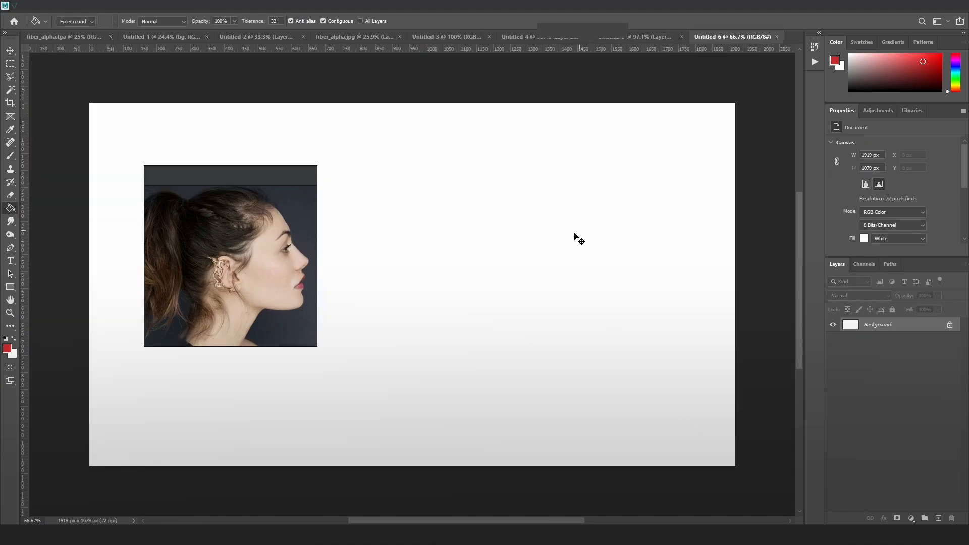
pyautogui.hotkey('ctrl', 'v')
pyautogui.moveTo(285, 241); pyautogui.dragTo(789, 159)
# Step: Save the document as side_match_up in Photoshop format in the Mamro folder of Hair_tutorial
pyautogui.click(20, 5)
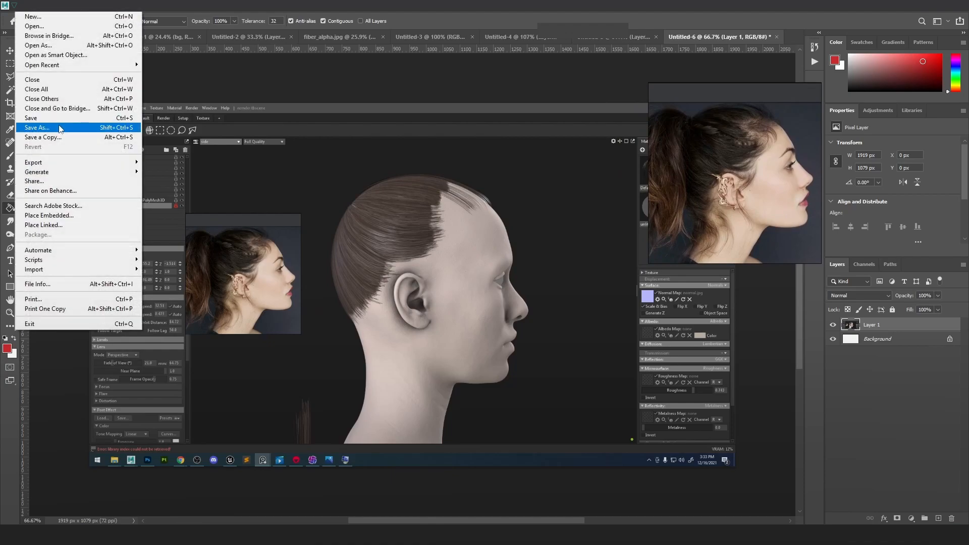
pyautogui.click(37, 128)
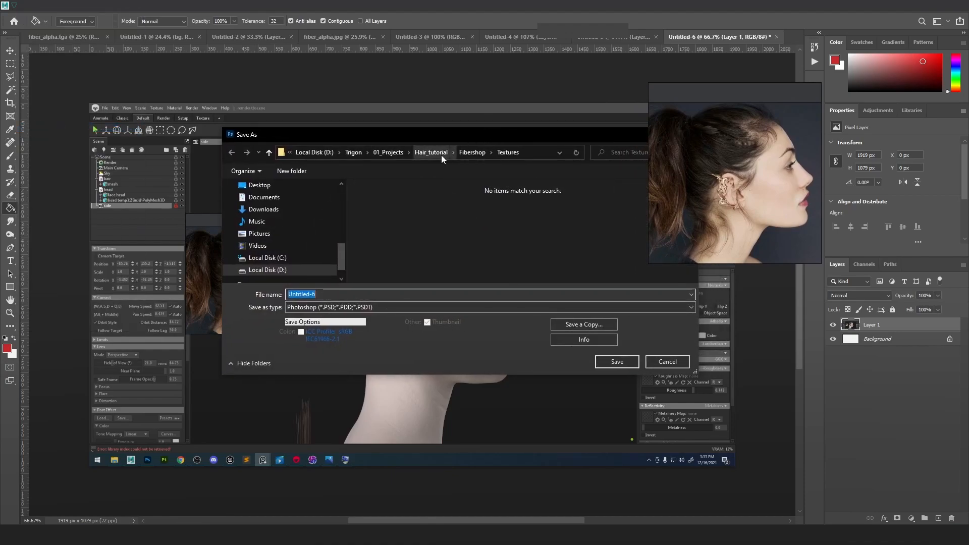
pyautogui.click(439, 154)
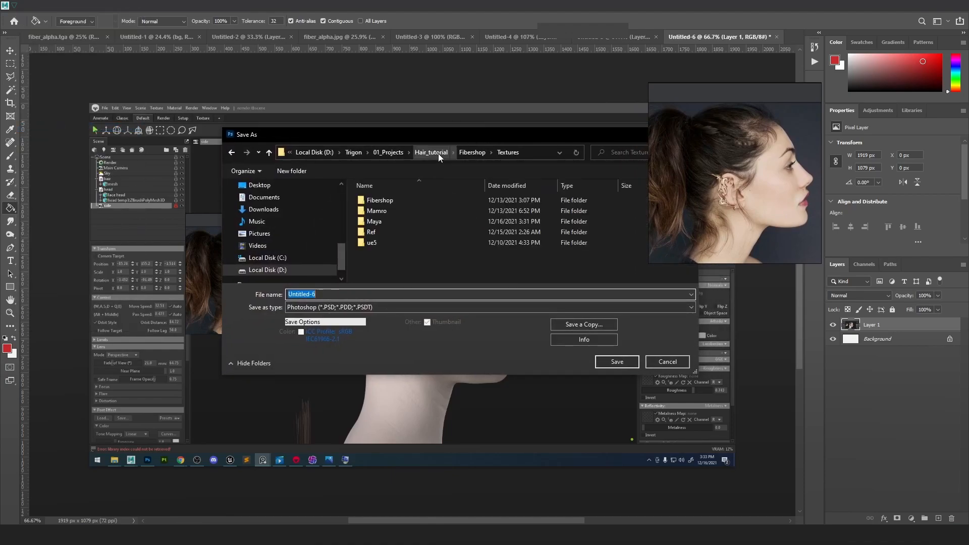
pyautogui.click(385, 213)
pyautogui.doubleClick(402, 210)
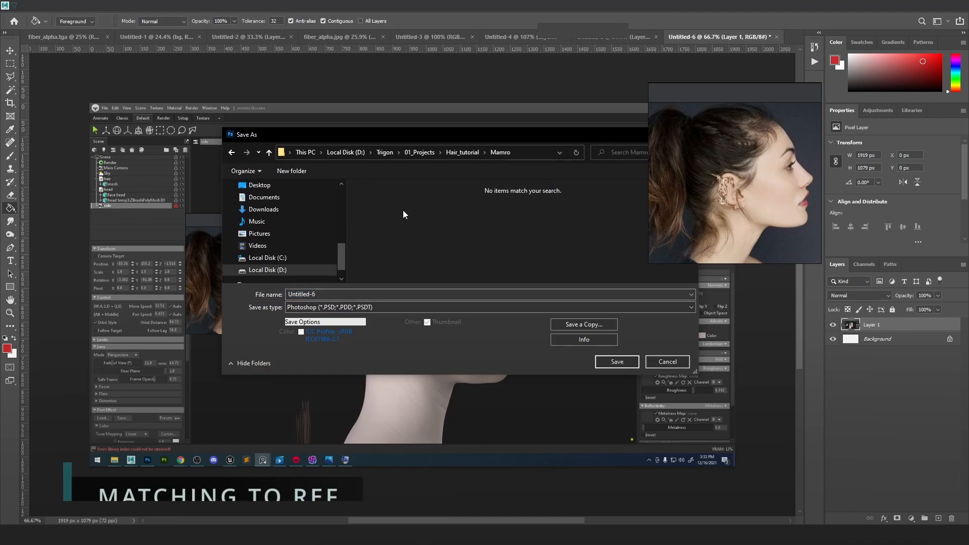
pyautogui.click(356, 294)
pyautogui.write('side_match')
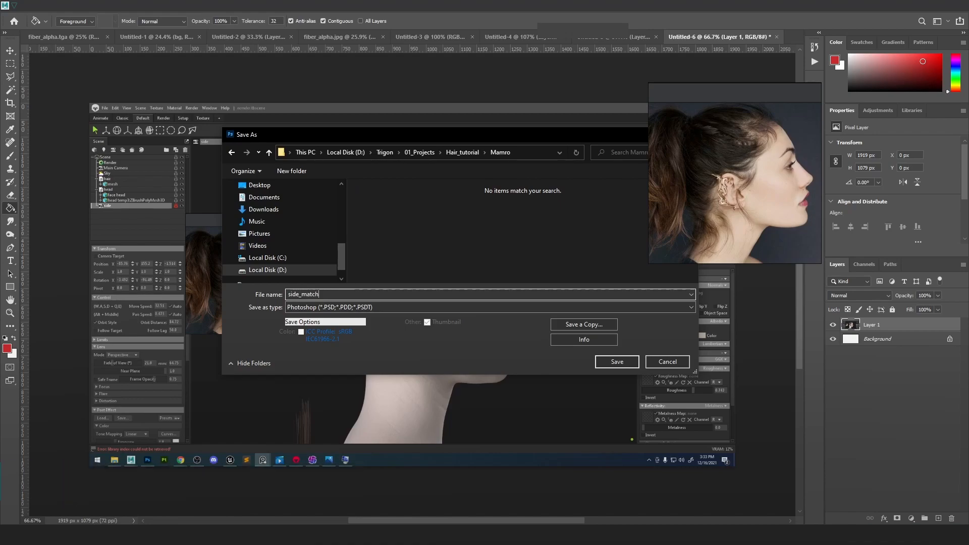
pyautogui.write('_up')
pyautogui.press('Return')
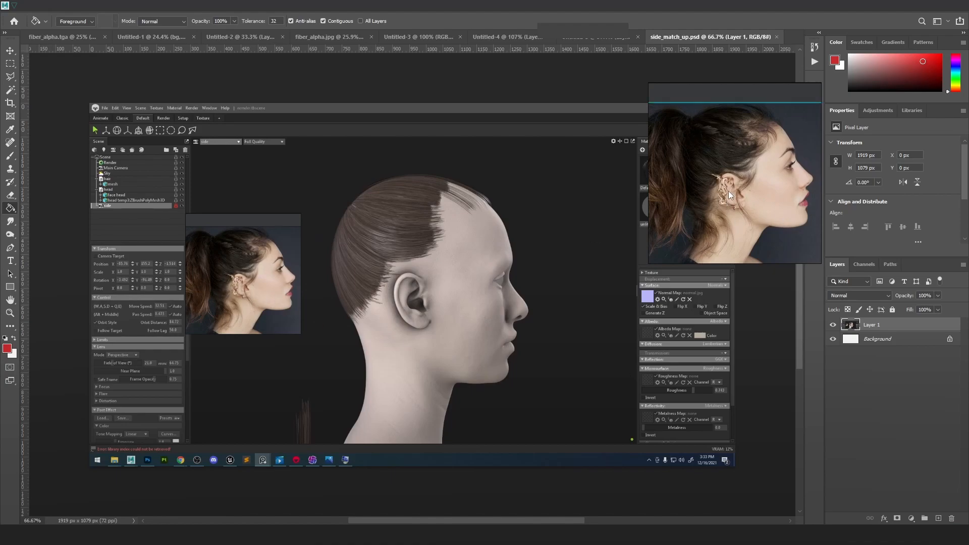
# Step: Paste the ponytail profile photo from the MAIN REF group as a new layer and shrink the reference board
pyautogui.scroll(-3, 747, 162)
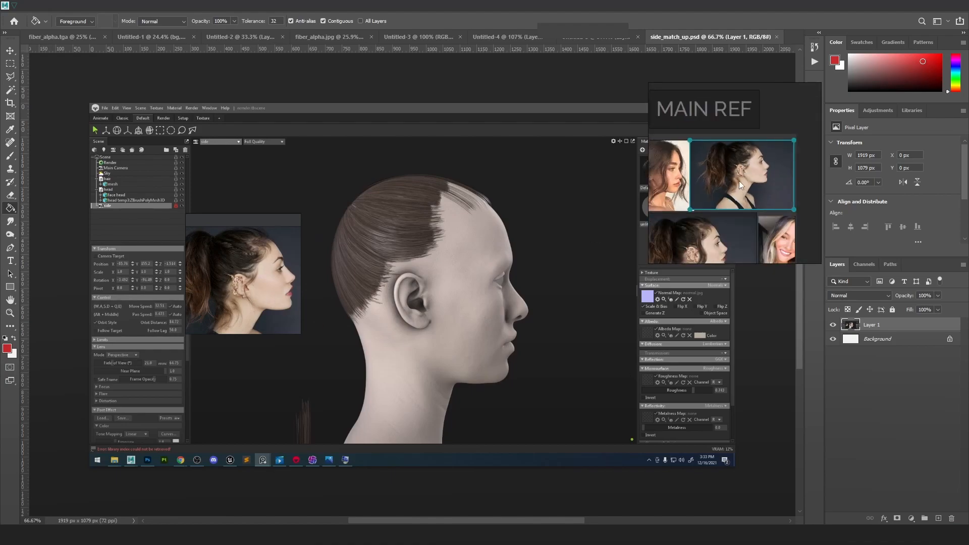
pyautogui.click(10, 50)
pyautogui.hotkey('ctrl', 'v')
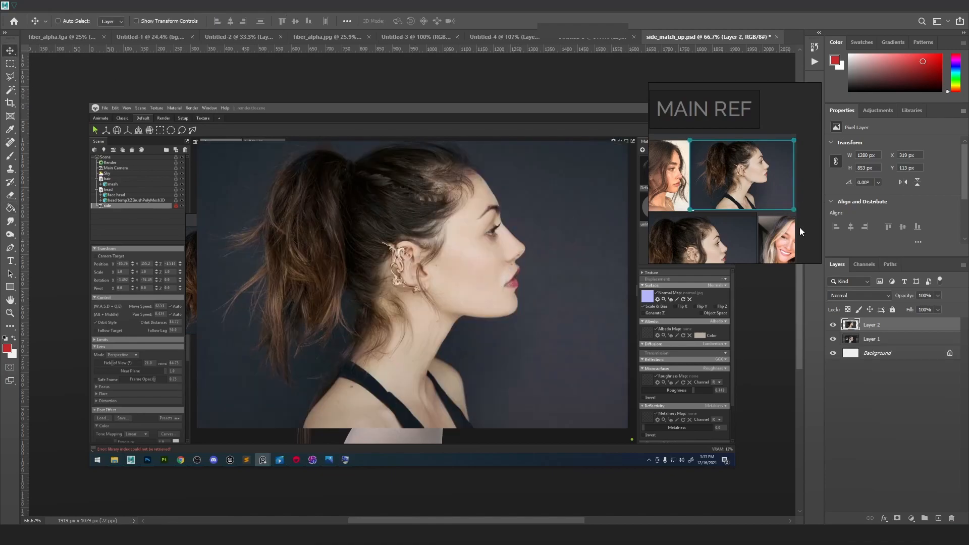
pyautogui.moveTo(651, 263); pyautogui.dragTo(791, 136)
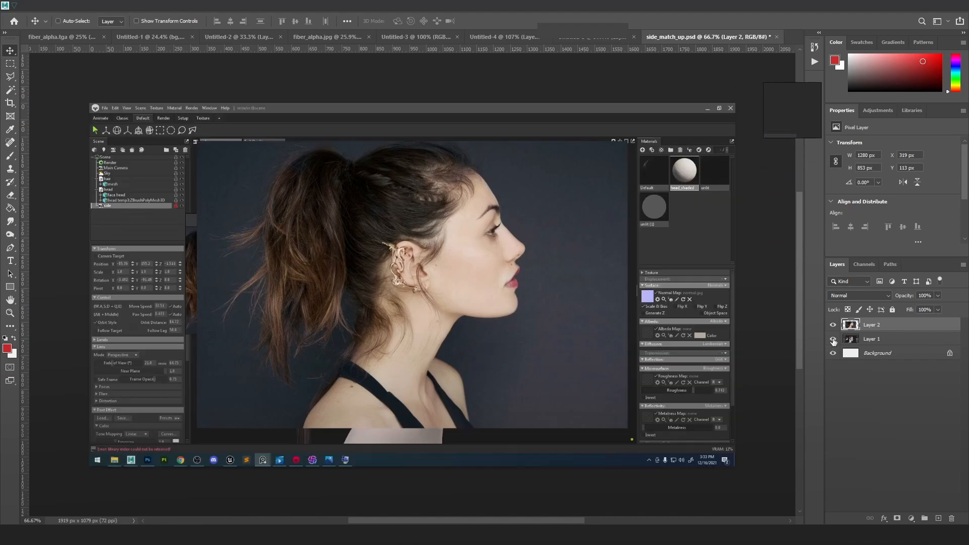
# Step: Hide the photo layer and cover the screenshot's interface area behind the head with a dark fill on a new layer
pyautogui.click(833, 324)
pyautogui.click(869, 339)
pyautogui.click(10, 63)
pyautogui.moveTo(328, 103); pyautogui.dragTo(3, 237)
pyautogui.click(10, 208)
pyautogui.press('d')
pyautogui.click(253, 298)
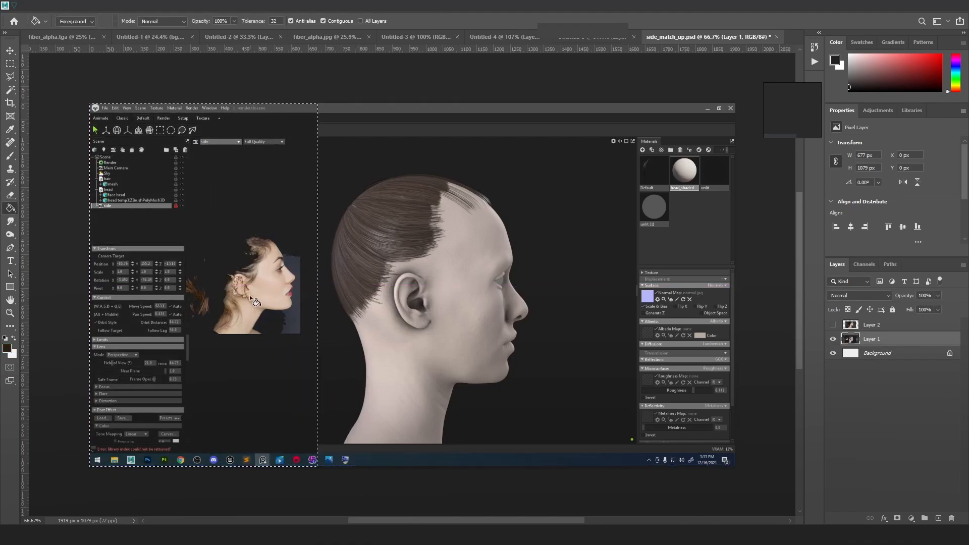
pyautogui.click(254, 302)
pyautogui.click(938, 518)
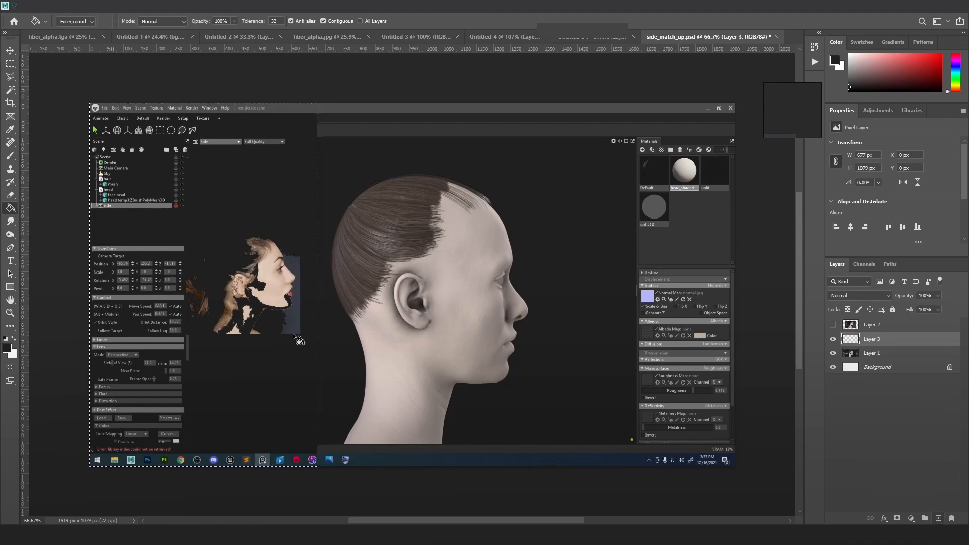
pyautogui.click(236, 320)
pyautogui.hotkey('ctrl', 'd')
# Step: Select the remaining interface strips above, below and in front of the head and fill them with the dark foreground colour
pyautogui.click(9, 62)
pyautogui.moveTo(217, 83); pyautogui.dragTo(735, 155)
pyautogui.keyDown('shift'); pyautogui.moveTo(787, 459); pyautogui.dragTo(596, 55); pyautogui.keyUp('shift')
pyautogui.moveTo(754, 500)
pyautogui.keyDown('shift'); pyautogui.mouseDown()
pyautogui.moveTo(359, 430)
pyautogui.moveTo(140, 432)
pyautogui.mouseUp(); pyautogui.keyUp('shift')
pyautogui.click(10, 208)
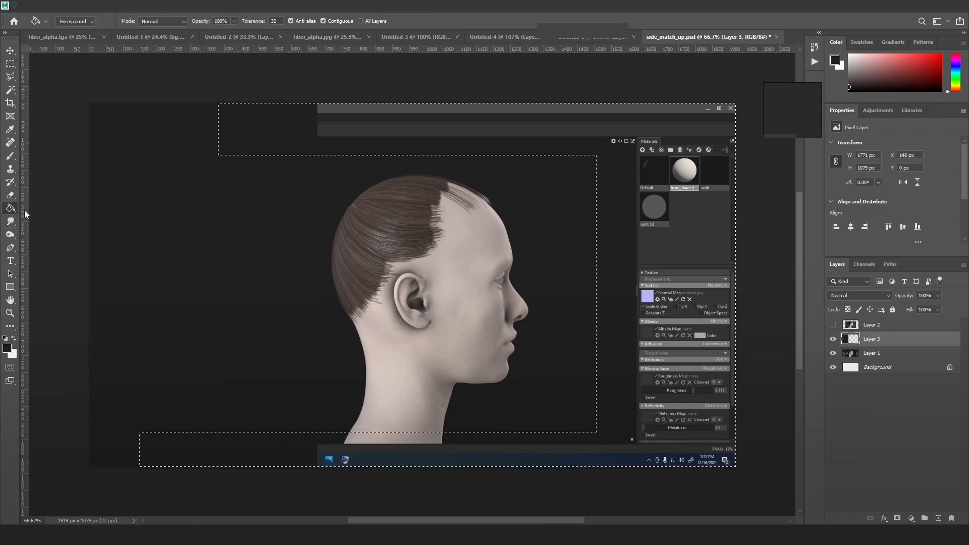
pyautogui.click(589, 450)
# Step: Fill a frame-shaped selection around the head with the dark colour on a new topmost layer and name the layer border
pyautogui.click(886, 329)
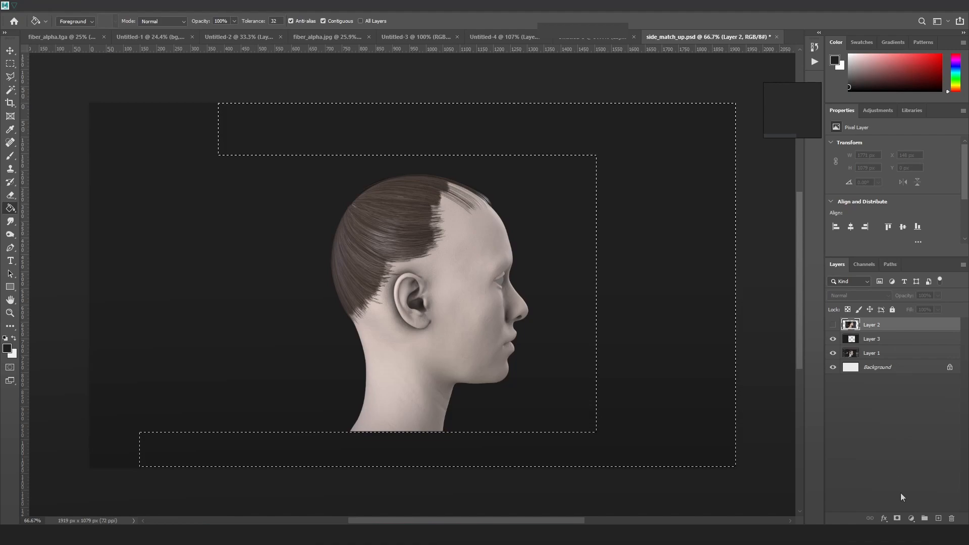
pyautogui.click(938, 518)
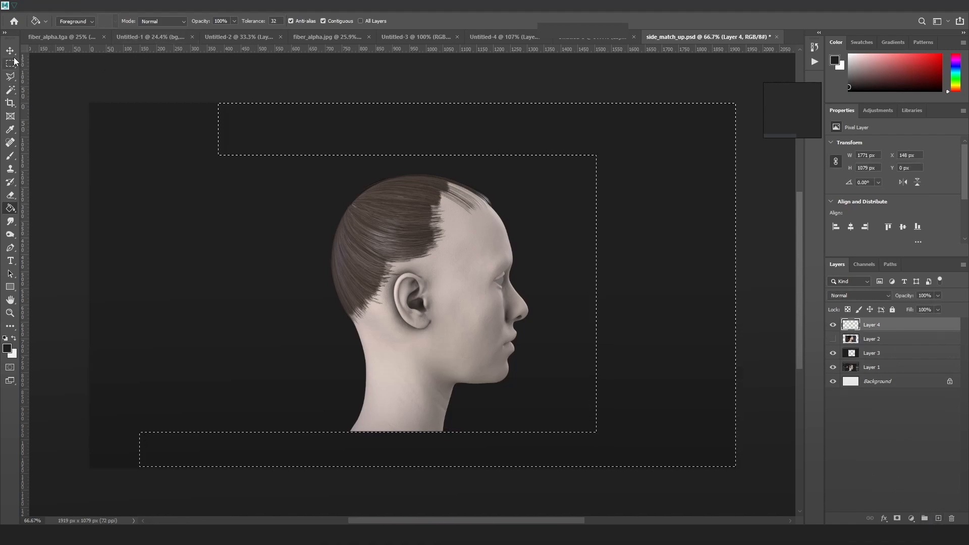
pyautogui.press('m')
pyautogui.keyDown('shift'); pyautogui.moveTo(89, 103); pyautogui.dragTo(219, 466); pyautogui.keyUp('shift')
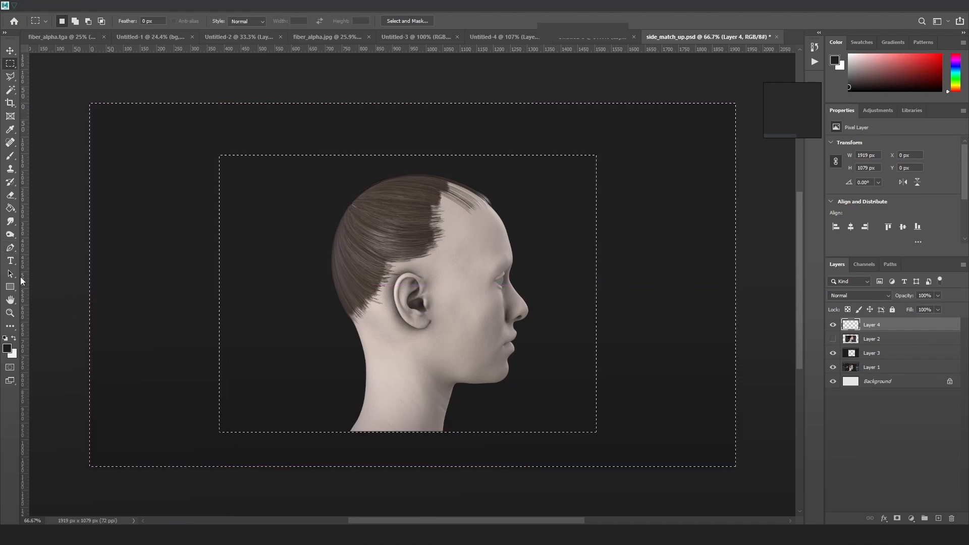
pyautogui.click(10, 208)
pyautogui.click(156, 245)
pyautogui.hotkey('ctrl', 'd')
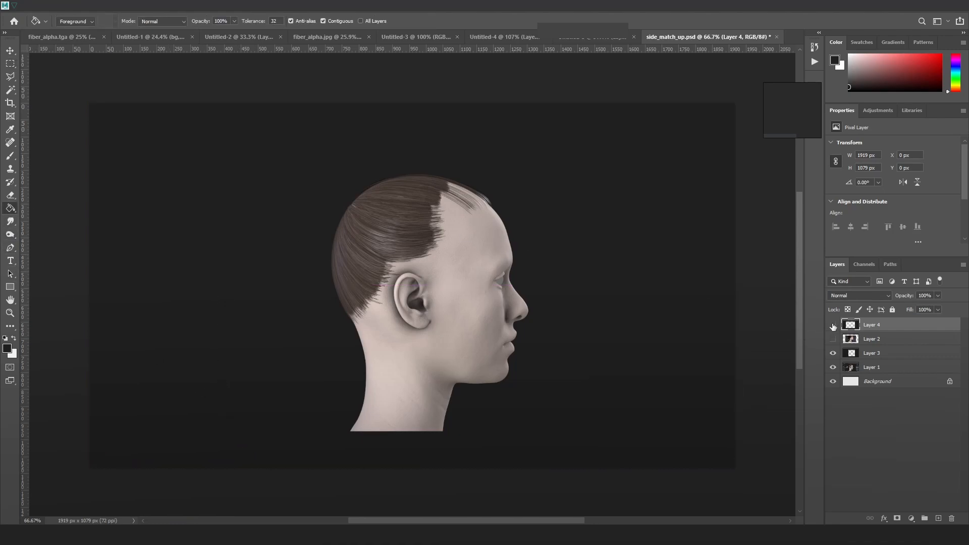
pyautogui.doubleClick(882, 327)
pyautogui.write('border')
pyautogui.press('Return')
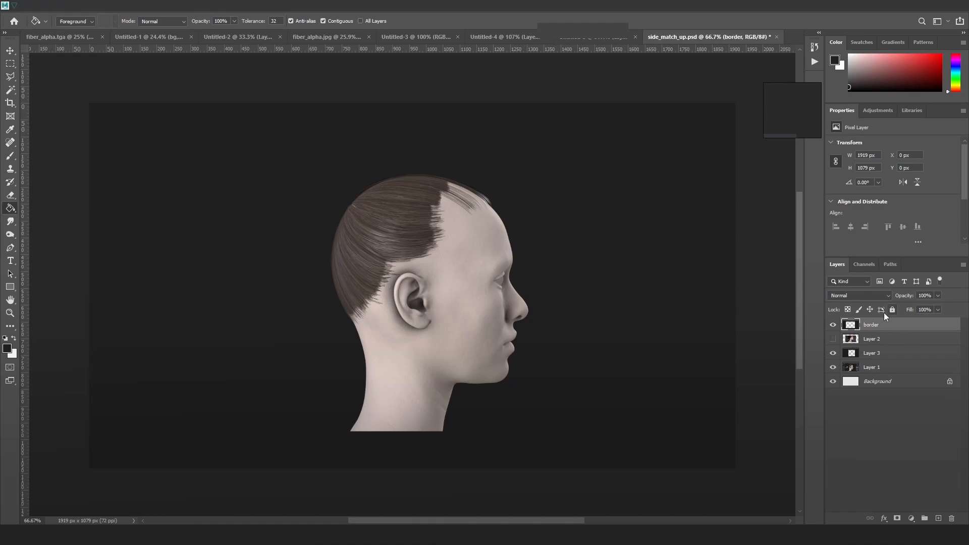
# Step: Show the profile photo layer, lower its opacity to 53% and position it over the 3D head
pyautogui.click(833, 339)
pyautogui.click(874, 339)
pyautogui.click(10, 51)
pyautogui.moveTo(510, 241)
pyautogui.mouseDown()
pyautogui.moveTo(490, 251)
pyautogui.moveTo(510, 256)
pyautogui.mouseUp()
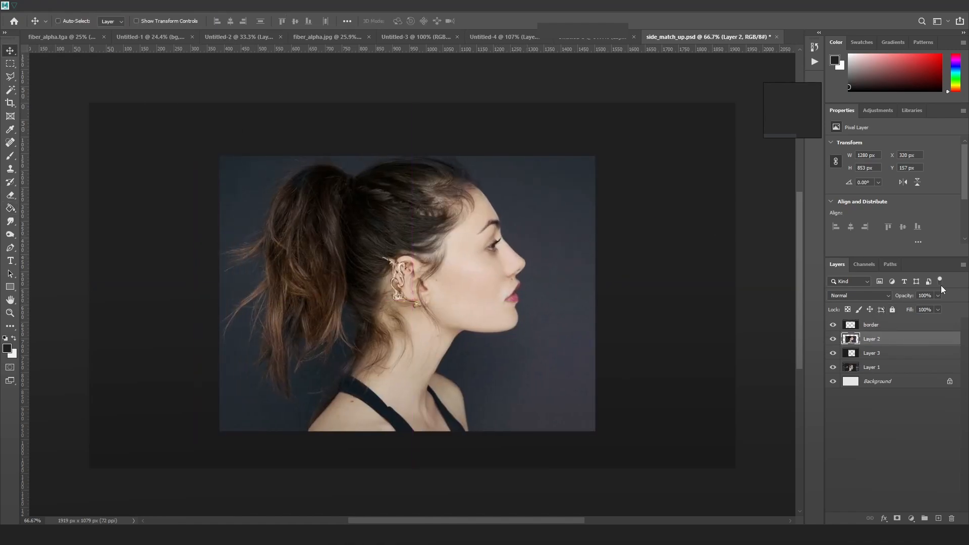
pyautogui.moveTo(906, 307); pyautogui.dragTo(916, 307)
pyautogui.moveTo(416, 275); pyautogui.dragTo(420, 323)
# Step: Free-transform the profile photo layer to about 113.6% scale and 7.6° rotation, shifting it over the 3D head
pyautogui.hotkey('ctrl', 't')
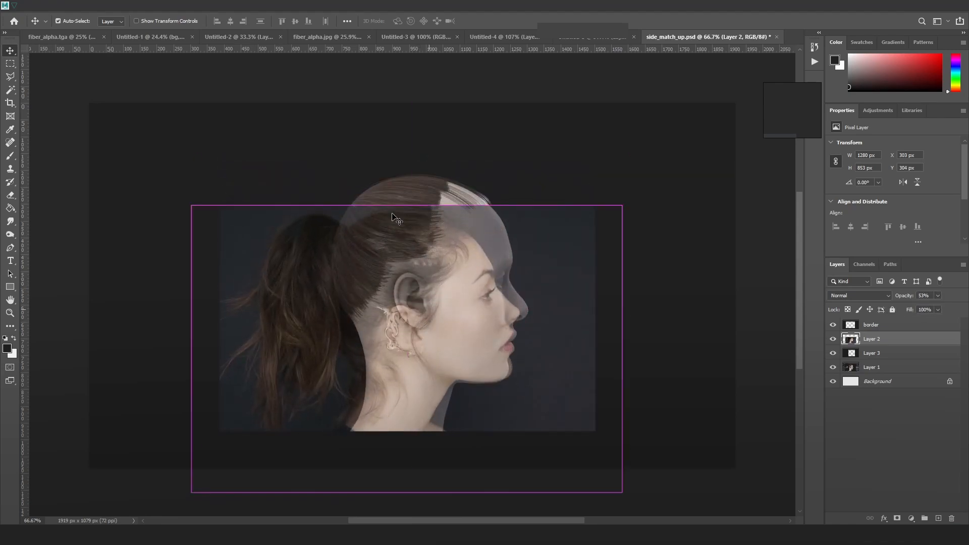
pyautogui.moveTo(192, 205); pyautogui.dragTo(134, 165)
pyautogui.moveTo(421, 242); pyautogui.dragTo(438, 251)
pyautogui.moveTo(670, 179); pyautogui.dragTo(665, 204)
pyautogui.moveTo(512, 257); pyautogui.dragTo(514, 255)
pyautogui.moveTo(686, 168); pyautogui.dragTo(694, 193)
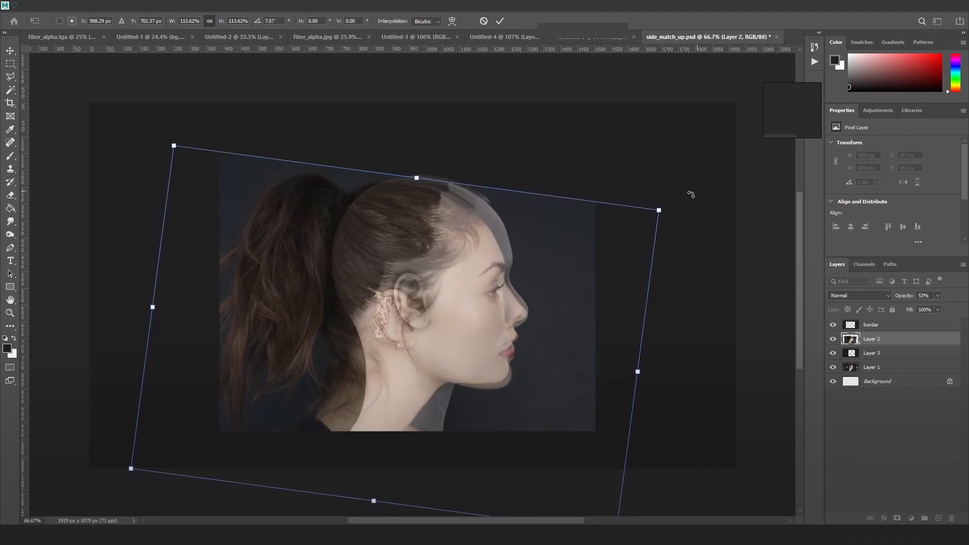
# Step: Refine the photo's transform to about 110% scale and 8.2° rotation, apply it and move the photo to line up with the face
pyautogui.moveTo(490, 268); pyautogui.dragTo(490, 261)
pyautogui.moveTo(131, 464)
pyautogui.mouseDown()
pyautogui.moveTo(156, 448)
pyautogui.moveTo(146, 456)
pyautogui.mouseUp()
pyautogui.moveTo(461, 290)
pyautogui.mouseDown()
pyautogui.moveTo(476, 282)
pyautogui.moveTo(465, 286)
pyautogui.moveTo(467, 277)
pyautogui.mouseUp()
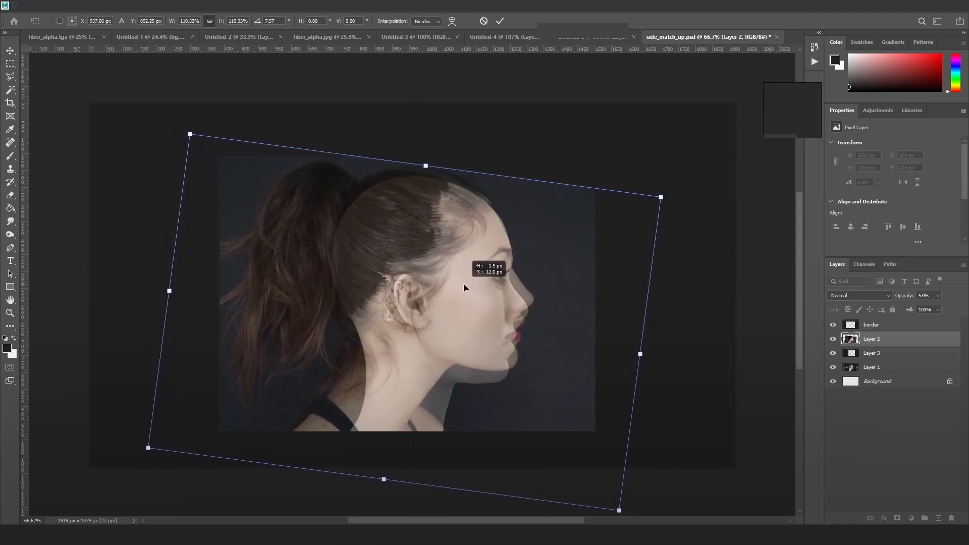
pyautogui.moveTo(672, 160); pyautogui.dragTo(690, 187)
pyautogui.moveTo(499, 258); pyautogui.dragTo(499, 255)
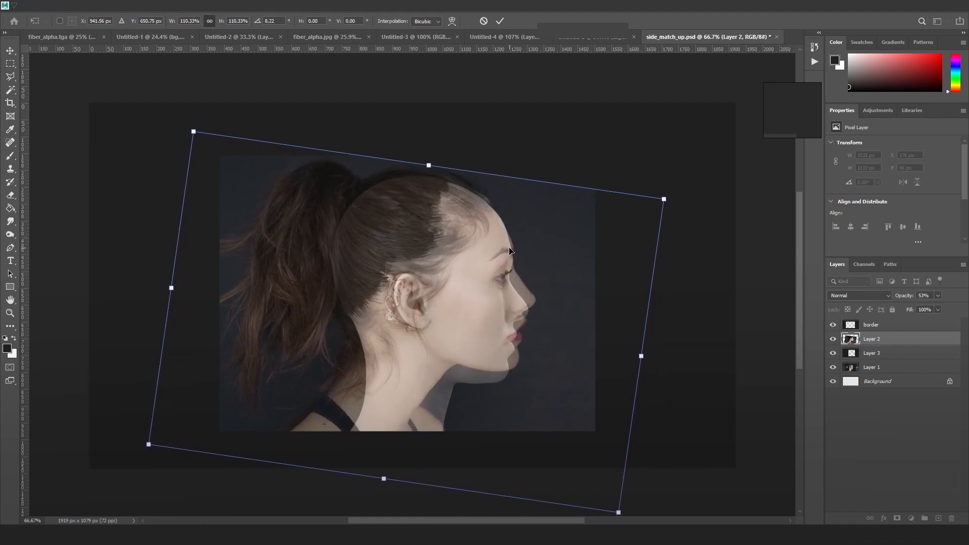
pyautogui.press('Return')
pyautogui.moveTo(551, 255); pyautogui.dragTo(546, 267)
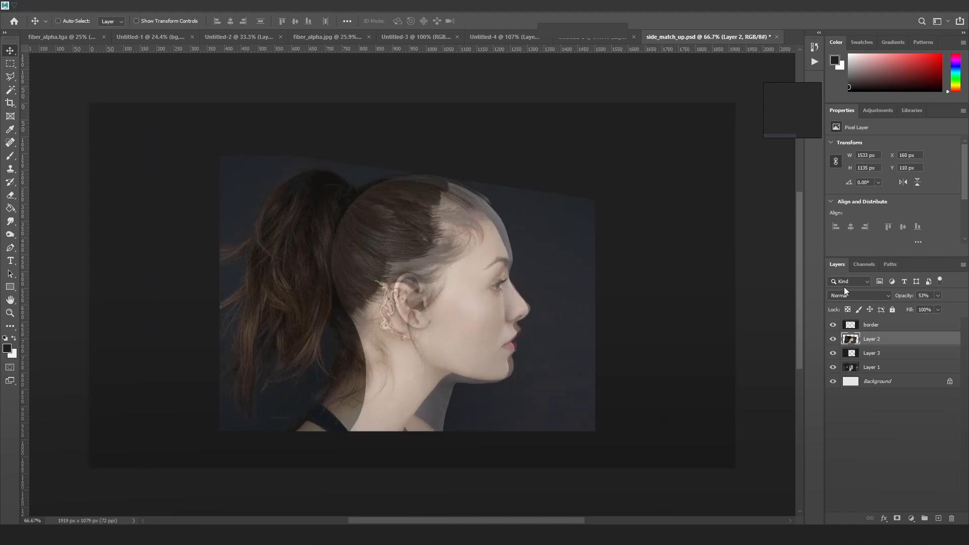
# Step: Set the photo layer's opacity to 54% and try resizing, rotating and shifting the photo again to match the head
pyautogui.moveTo(966, 310); pyautogui.dragTo(938, 311)
pyautogui.hotkey('ctrl', 't')
pyautogui.moveTo(658, 139); pyautogui.dragTo(670, 129)
pyautogui.moveTo(591, 212); pyautogui.dragTo(586, 214)
pyautogui.moveTo(714, 201); pyautogui.dragTo(713, 210)
pyautogui.moveTo(546, 224); pyautogui.dragTo(546, 229)
pyautogui.moveTo(134, 126); pyautogui.dragTo(139, 129)
pyautogui.moveTo(126, 272); pyautogui.dragTo(120, 311)
pyautogui.moveTo(441, 311); pyautogui.dragTo(470, 322)
pyautogui.moveTo(700, 276); pyautogui.dragTo(690, 242)
pyautogui.moveTo(543, 298)
pyautogui.mouseDown()
pyautogui.moveTo(507, 290)
pyautogui.moveTo(544, 280)
pyautogui.moveTo(531, 296)
pyautogui.mouseUp()
pyautogui.press('Return')
# Step: Free-transform the photo layer to about 104% scale and reposition it over the head's ear and profile
pyautogui.hotkey('ctrl', 't')
pyautogui.moveTo(659, 141); pyautogui.dragTo(685, 117)
pyautogui.moveTo(571, 214); pyautogui.dragTo(555, 219)
pyautogui.moveTo(667, 127); pyautogui.dragTo(661, 130)
pyautogui.moveTo(533, 223); pyautogui.dragTo(538, 222)
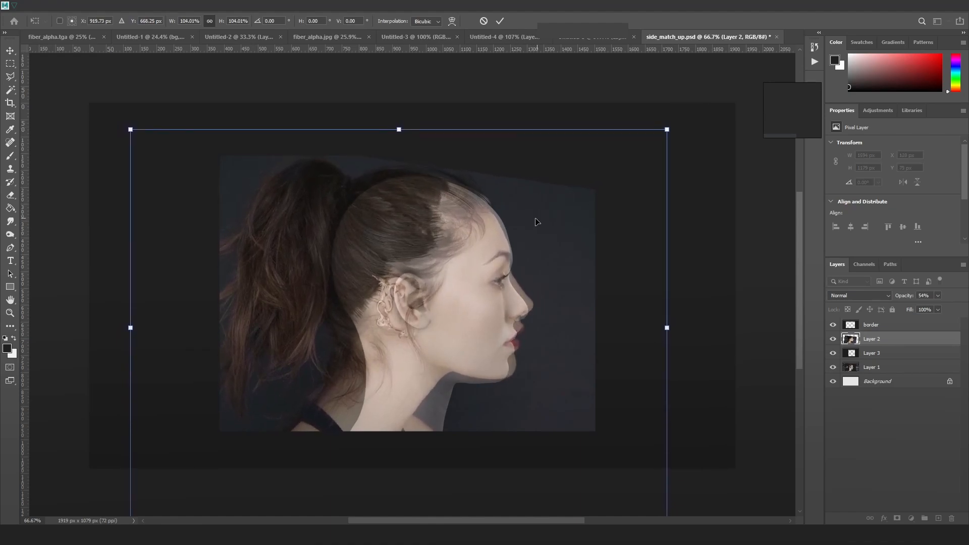
# Step: Switch the transform to Warp and bend the photo's left and right sides inward to fit the ear and profile
pyautogui.rightClick(535, 221)
pyautogui.click(552, 289)
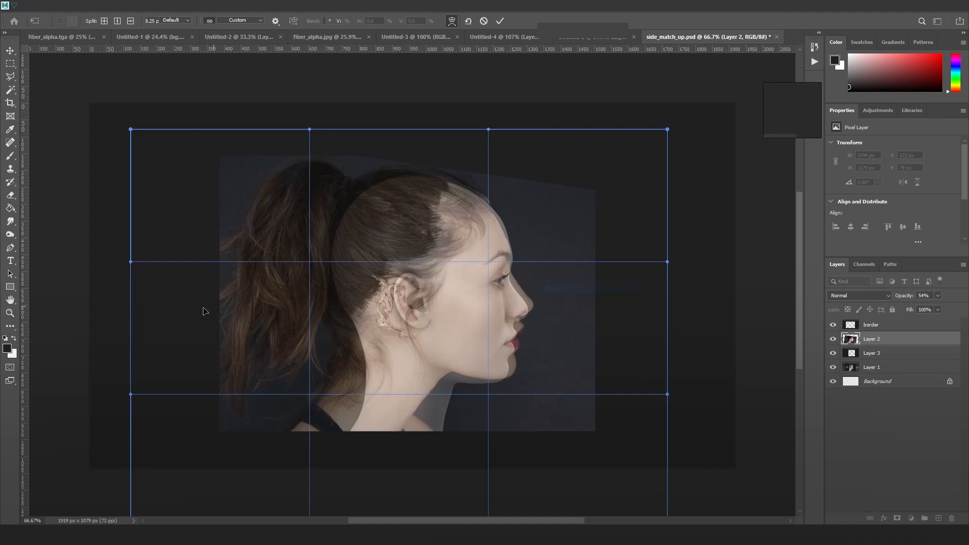
pyautogui.moveTo(156, 298); pyautogui.dragTo(162, 297)
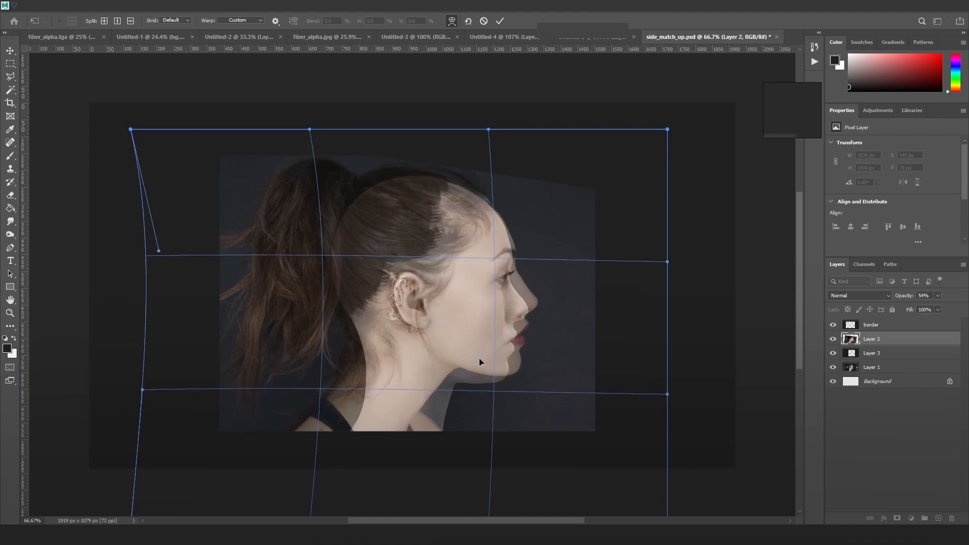
pyautogui.moveTo(667, 394); pyautogui.dragTo(629, 405)
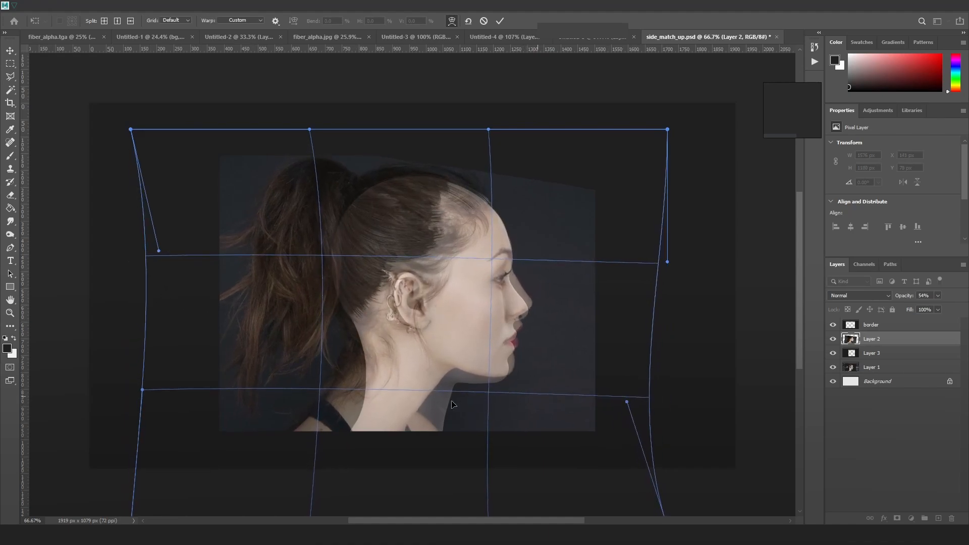
pyautogui.keyDown('alt'); pyautogui.scroll(-2, 501, 420); pyautogui.keyUp('alt')
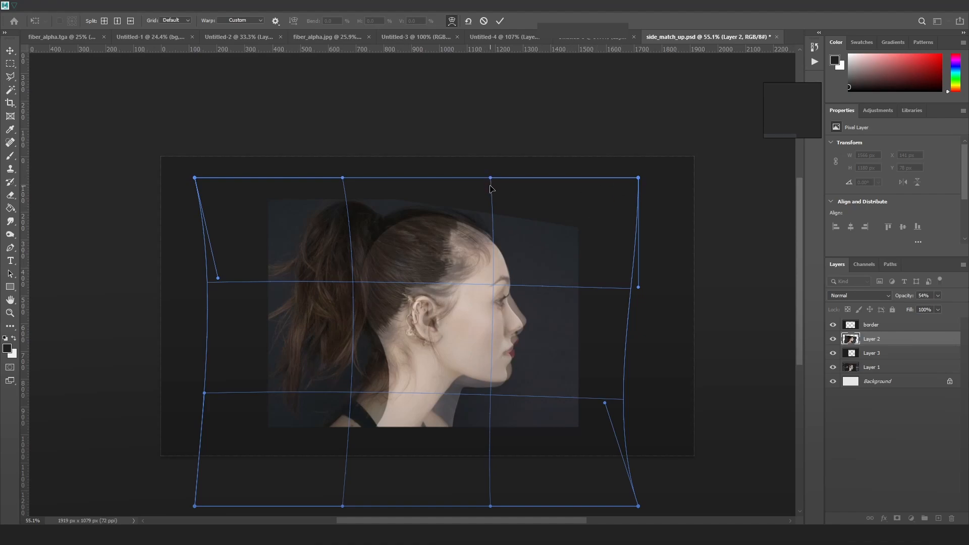
# Step: Adjust the warp handles along the photo's top and bottom edges and corners to fit the forehead, face and chin
pyautogui.moveTo(491, 178)
pyautogui.mouseDown()
pyautogui.moveTo(457, 188)
pyautogui.moveTo(499, 185)
pyautogui.mouseUp()
pyautogui.moveTo(344, 181); pyautogui.dragTo(346, 196)
pyautogui.moveTo(490, 505); pyautogui.dragTo(460, 499)
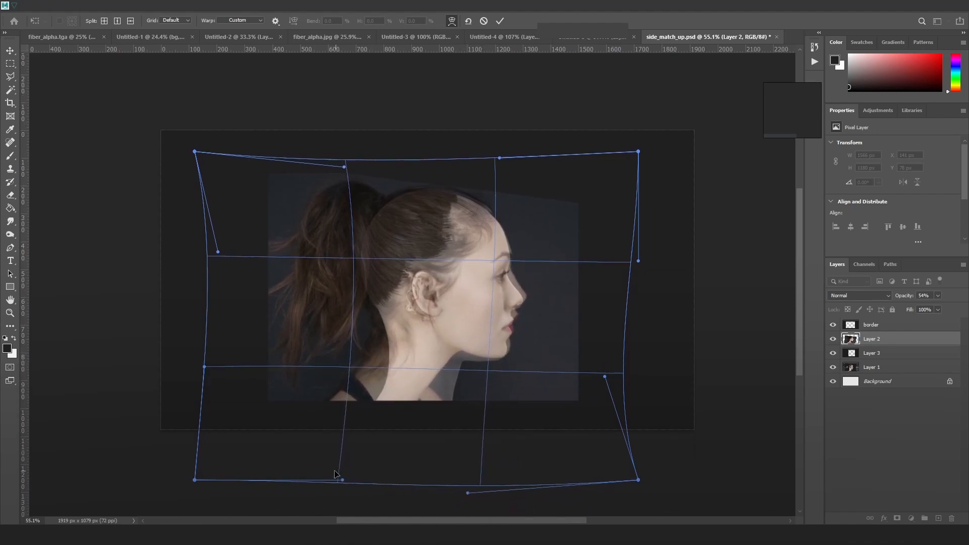
pyautogui.moveTo(194, 480)
pyautogui.mouseDown()
pyautogui.moveTo(178, 502)
pyautogui.moveTo(190, 493)
pyautogui.mouseUp()
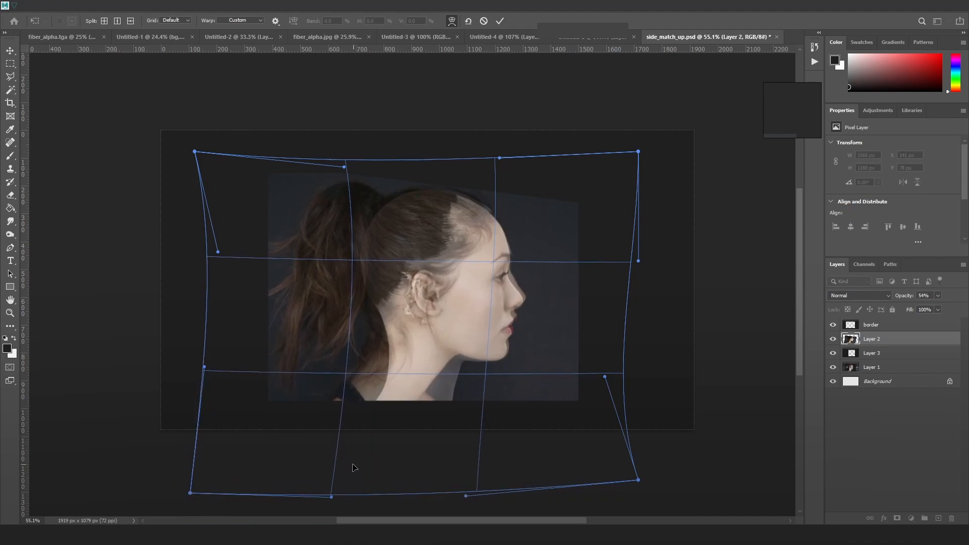
pyautogui.moveTo(351, 464); pyautogui.dragTo(353, 465)
pyautogui.moveTo(639, 261)
pyautogui.mouseDown()
pyautogui.moveTo(599, 264)
pyautogui.moveTo(621, 265)
pyautogui.mouseUp()
pyautogui.moveTo(638, 152); pyautogui.dragTo(663, 143)
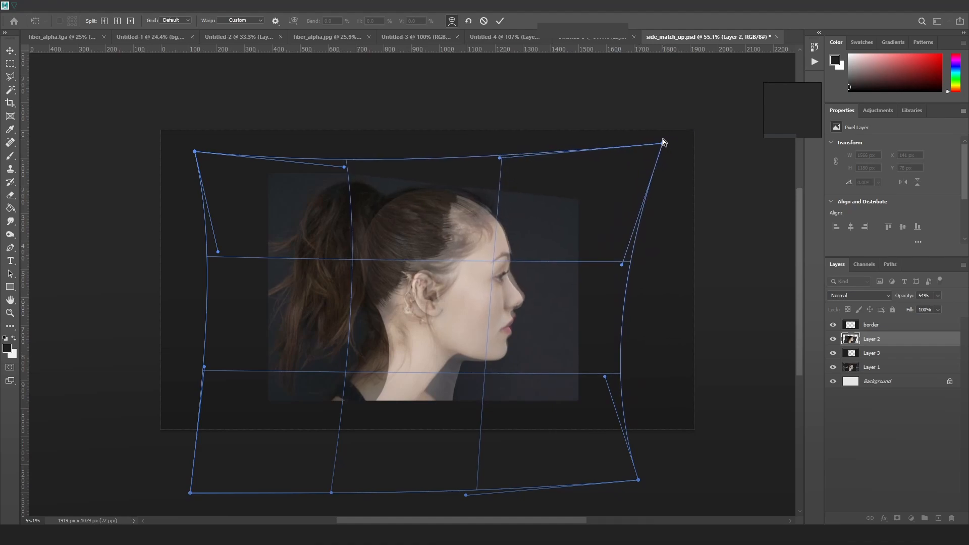
# Step: Apply the warp, set the photo layer's opacity to 100% and save the document
pyautogui.press('Return')
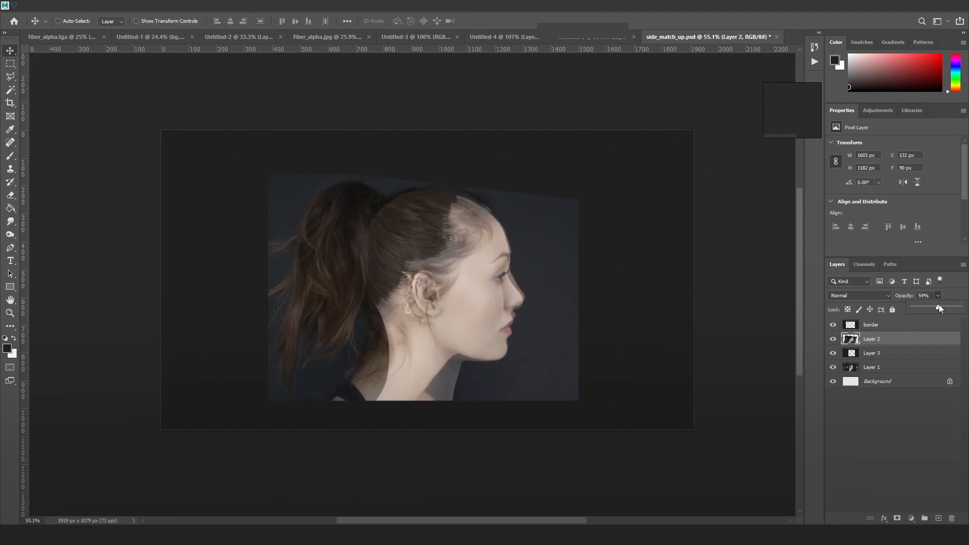
pyautogui.moveTo(939, 304); pyautogui.dragTo(961, 306)
pyautogui.hotkey('ctrl', 's')
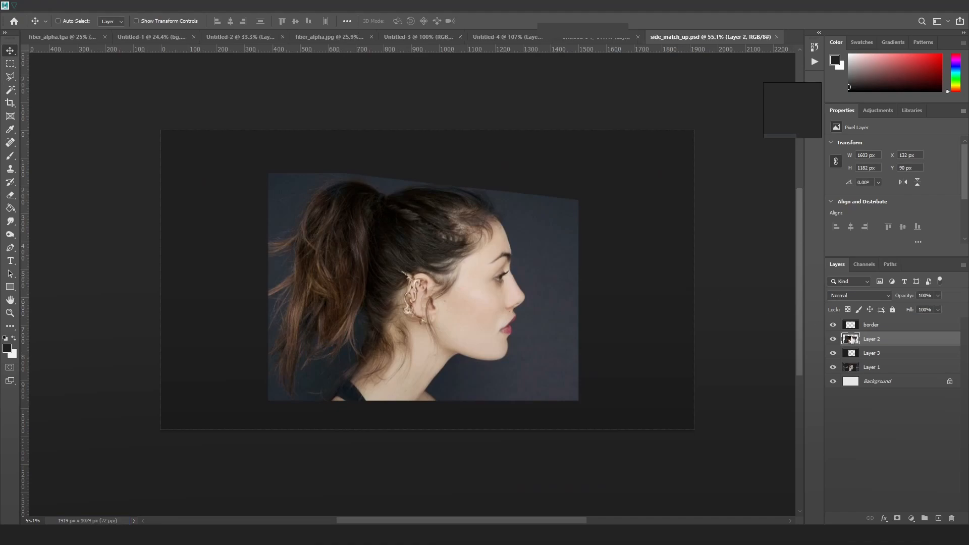
# Step: Compare the warped photo with the 3D head by repeatedly hiding and showing the photo layer, including a close view of the face
pyautogui.click(833, 339)
pyautogui.click(833, 339)
pyautogui.click(833, 339)
pyautogui.click(833, 340)
pyautogui.click(833, 340)
pyautogui.click(833, 340)
pyautogui.click(833, 340)
pyautogui.click(833, 340)
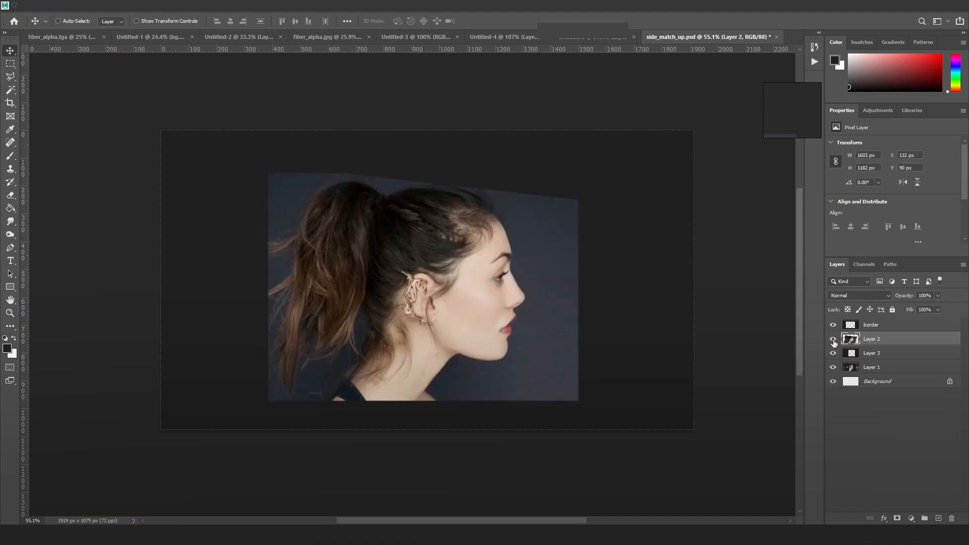
pyautogui.keyDown('alt'); pyautogui.scroll(7, 452, 214); pyautogui.keyUp('alt')
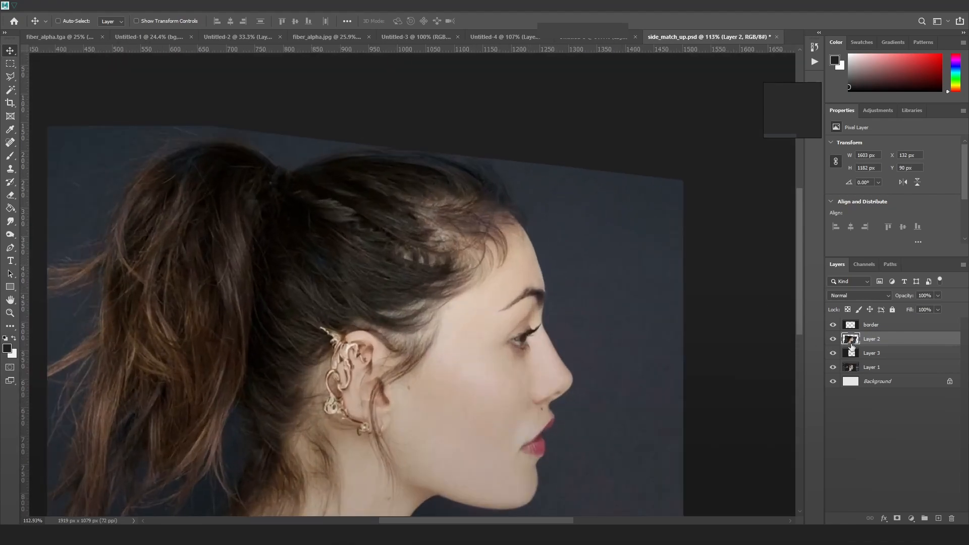
pyautogui.click(832, 339)
pyautogui.click(833, 339)
pyautogui.click(832, 340)
pyautogui.click(833, 340)
pyautogui.click(832, 340)
pyautogui.click(833, 339)
pyautogui.hotkey('ctrl', ',')
pyautogui.hotkey('ctrl', ',')
pyautogui.hotkey('ctrl', ',')
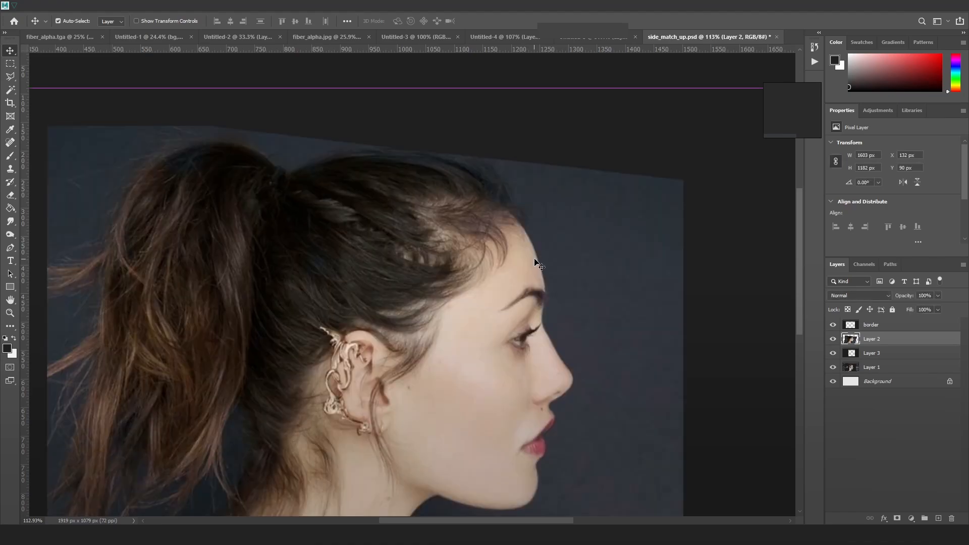
# Step: Revert the document history to the Move state before the last opacity change and warp transform
pyautogui.click(814, 46)
pyautogui.scroll(4, 776, 148)
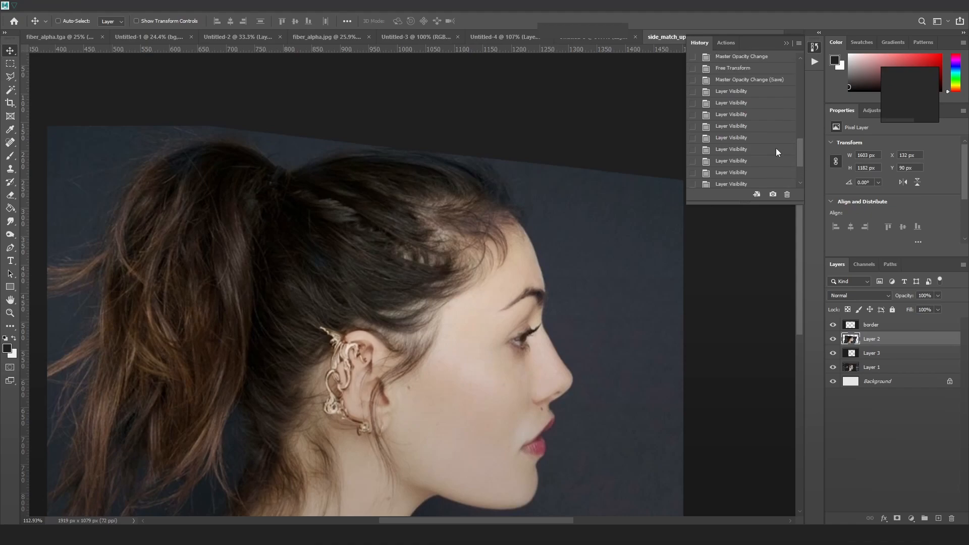
pyautogui.click(737, 106)
pyautogui.click(741, 95)
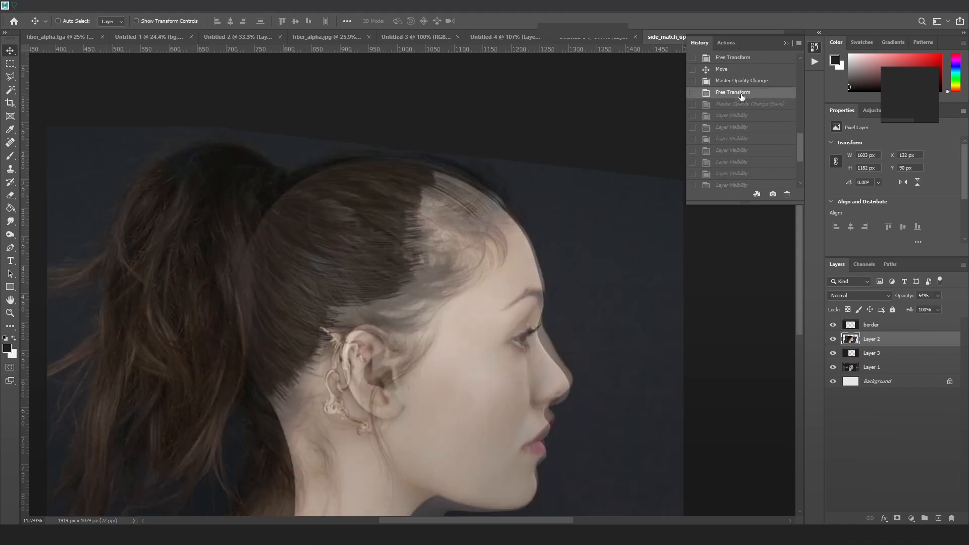
pyautogui.click(742, 84)
pyautogui.scroll(2, 747, 99)
pyautogui.click(739, 95)
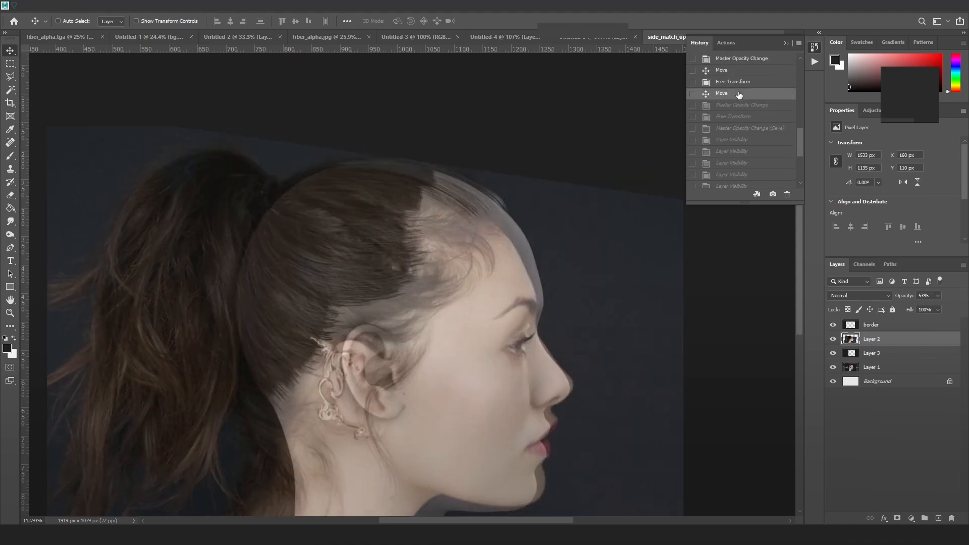
pyautogui.click(742, 84)
pyautogui.click(743, 95)
pyautogui.click(785, 43)
# Step: Raise the photo layer's opacity to 100% and toggle its visibility to compare it with the 3D head
pyautogui.click(938, 296)
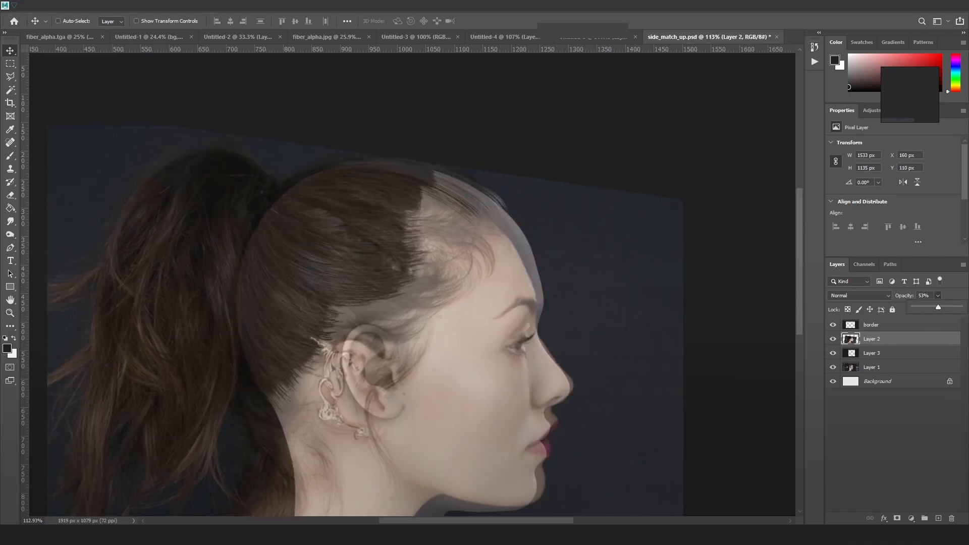
pyautogui.moveTo(937, 307); pyautogui.dragTo(966, 310)
pyautogui.keyDown('alt'); pyautogui.scroll(-3, 622, 285); pyautogui.keyUp('alt')
pyautogui.click(833, 339)
pyautogui.click(833, 339)
# Step: Set the photo layer's opacity to 47% and move the photo slightly up and forward over the head
pyautogui.click(937, 295)
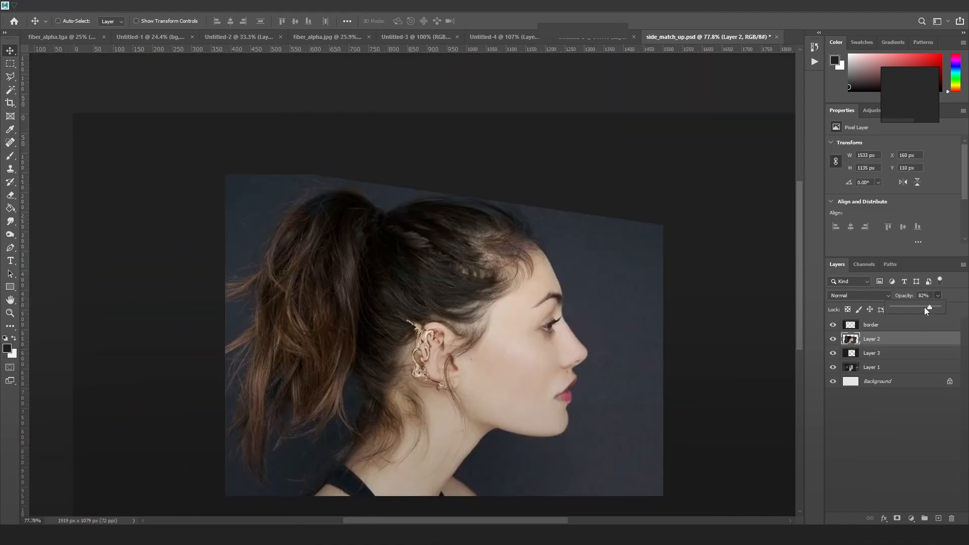
pyautogui.moveTo(926, 306); pyautogui.dragTo(913, 309)
pyautogui.moveTo(637, 316)
pyautogui.mouseDown()
pyautogui.moveTo(631, 310)
pyautogui.moveTo(644, 304)
pyautogui.mouseUp()
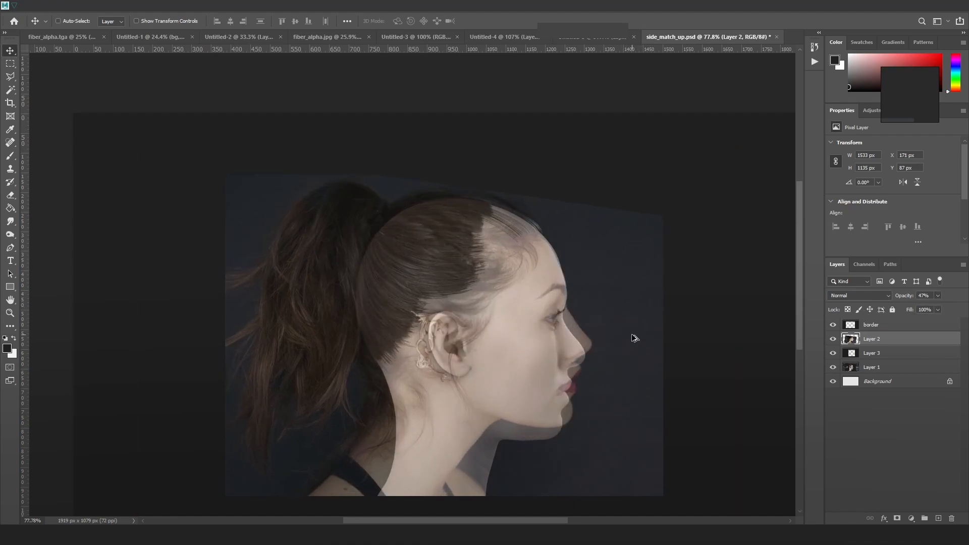
# Step: Enlarge the photo layer to about 1552 by 1167 px, realign it with the head and apply the transform
pyautogui.hotkey('ctrl', 't')
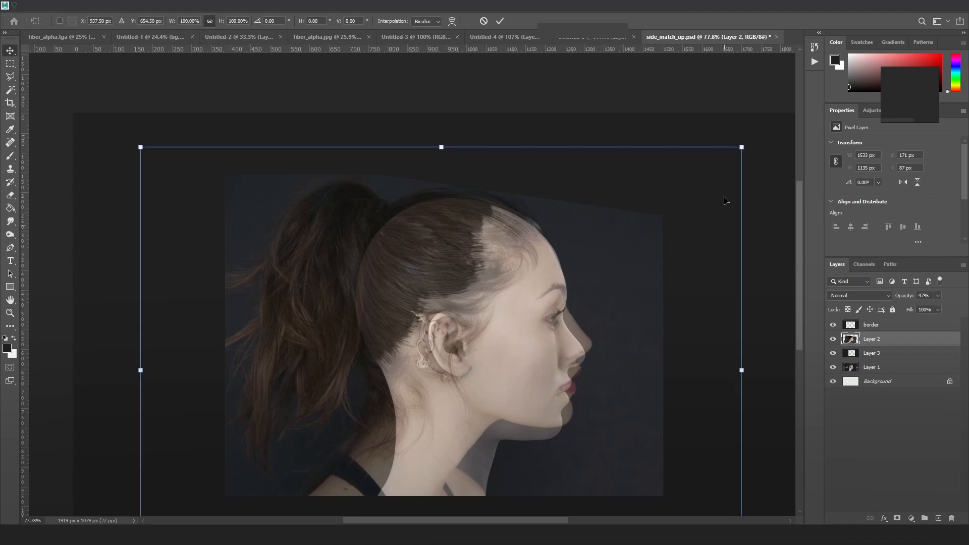
pyautogui.moveTo(761, 134); pyautogui.dragTo(766, 134)
pyautogui.moveTo(580, 223); pyautogui.dragTo(580, 229)
pyautogui.press('Return')
# Step: Set the photo layer to 100% opacity, copy a rectangle around the eye and eyebrow to a new layer, and hide the full photo
pyautogui.click(938, 296)
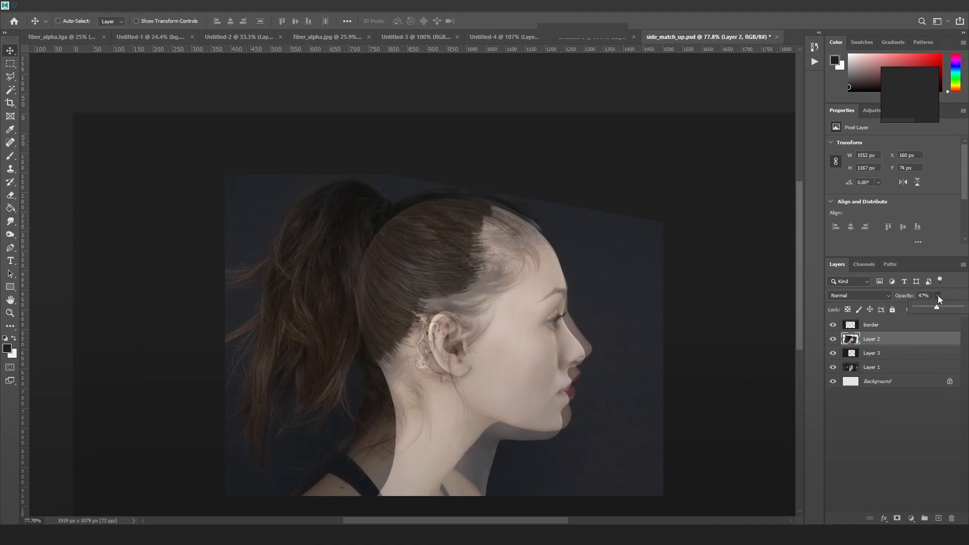
pyautogui.moveTo(936, 307); pyautogui.dragTo(962, 307)
pyautogui.keyDown('alt'); pyautogui.scroll(5, 601, 320); pyautogui.keyUp('alt')
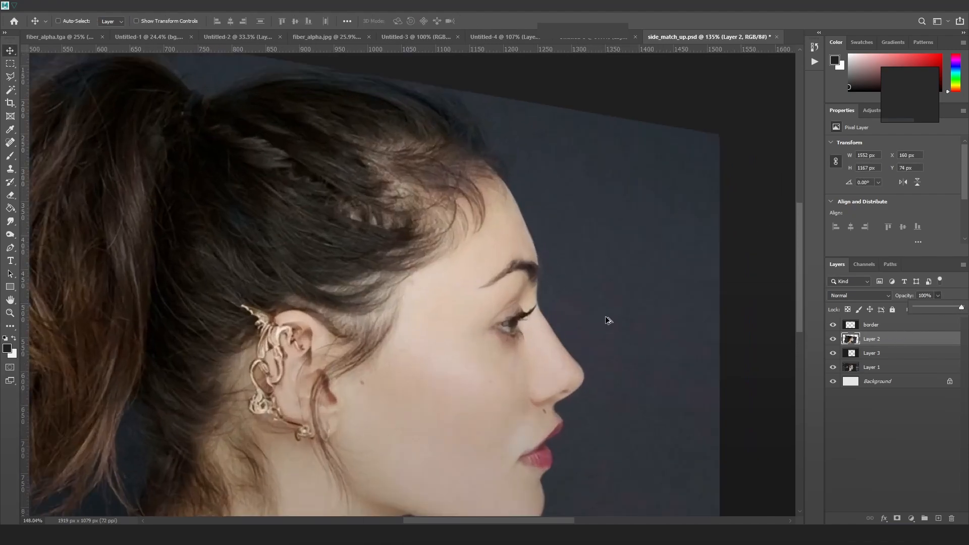
pyautogui.click(9, 65)
pyautogui.moveTo(576, 254); pyautogui.dragTo(473, 351)
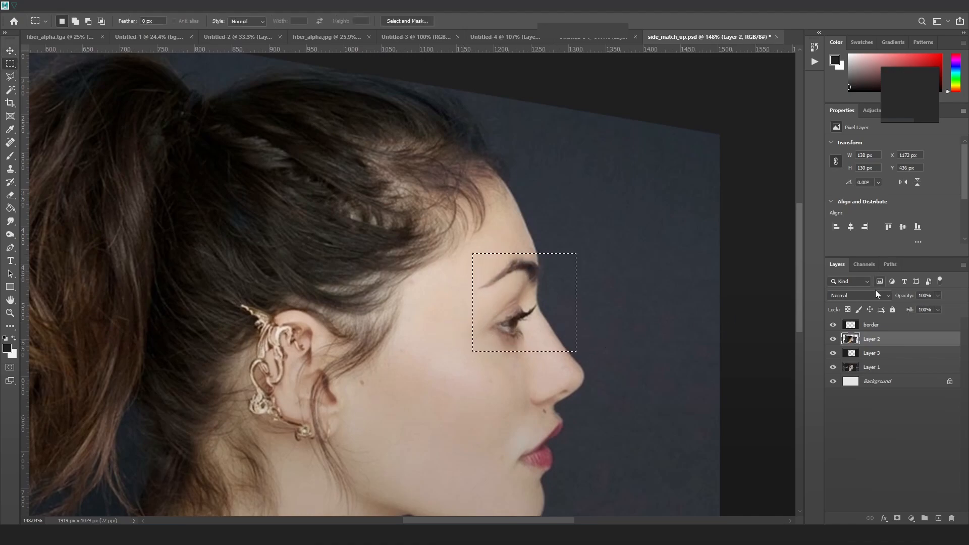
pyautogui.hotkey('ctrl', 'j')
pyautogui.click(833, 353)
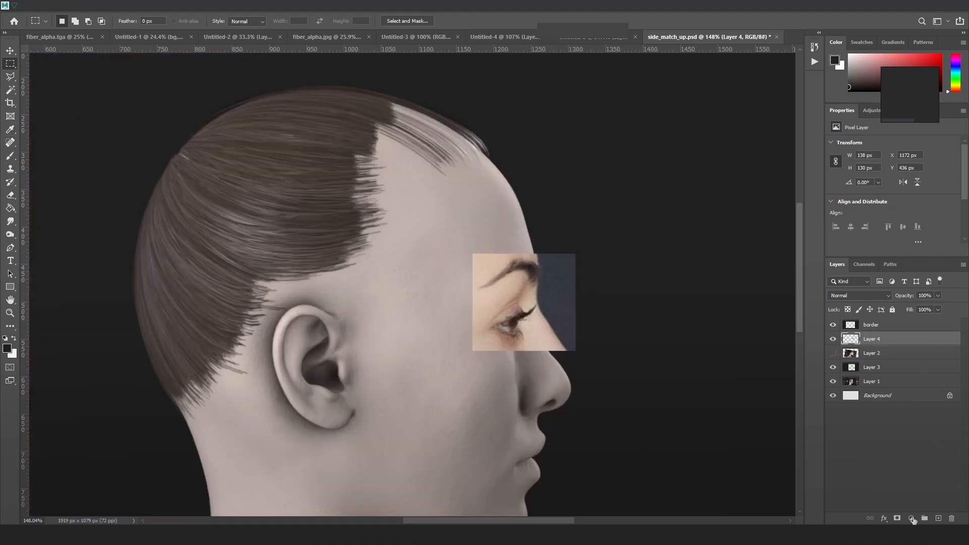
# Step: Add a Black & White adjustment layer clipped to the eye patch and set its Reds to -8
pyautogui.click(911, 518)
pyautogui.click(915, 436)
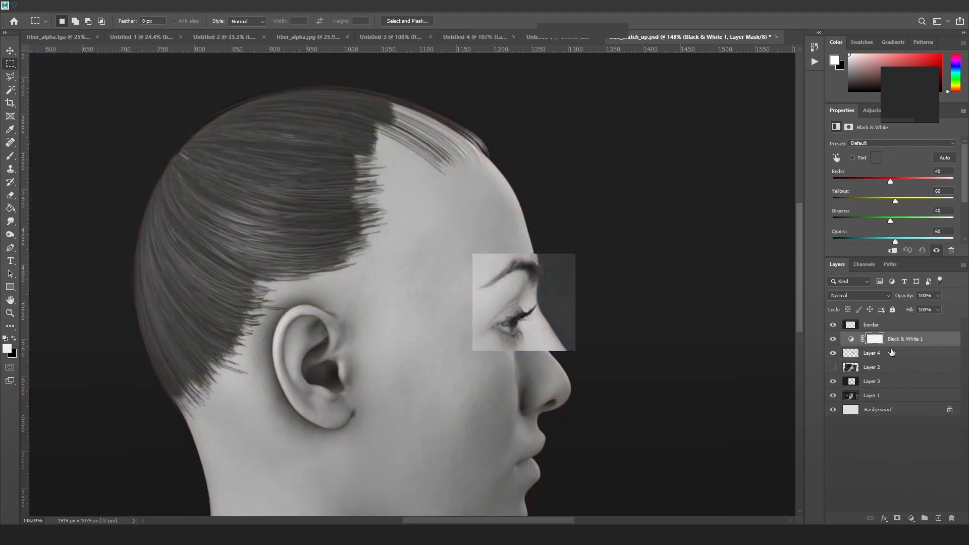
pyautogui.keyDown('alt'); pyautogui.click(897, 346); pyautogui.keyUp('alt')
pyautogui.moveTo(890, 184); pyautogui.dragTo(878, 183)
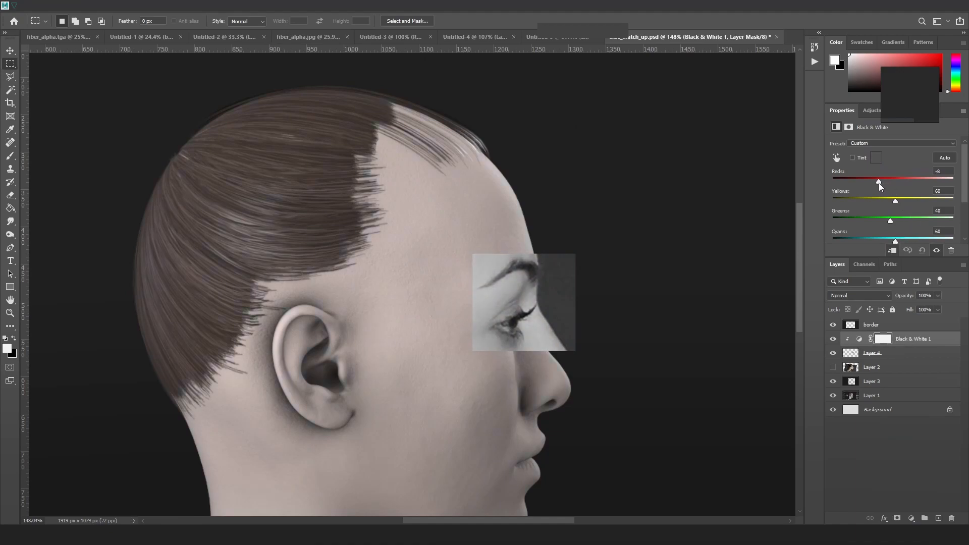
pyautogui.click(879, 181)
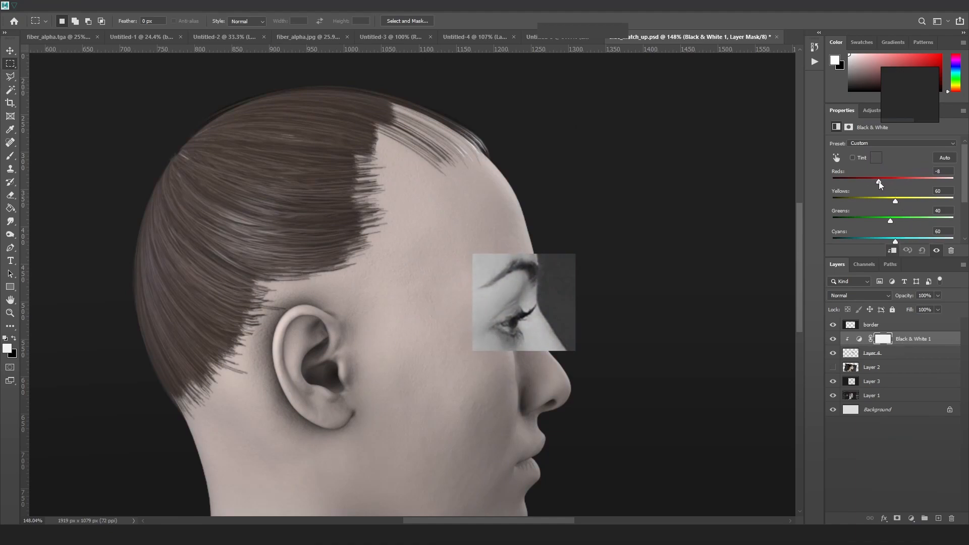
# Step: Add a Black & White adjustment layer with default values above Layer 3 to desaturate the 3D head, and select the eye patch layer
pyautogui.click(887, 383)
pyautogui.click(911, 519)
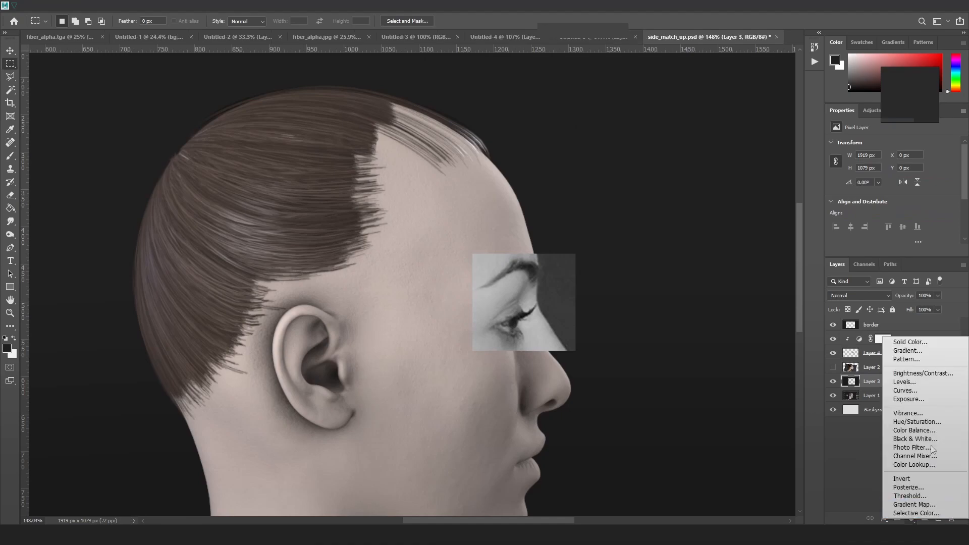
pyautogui.click(931, 438)
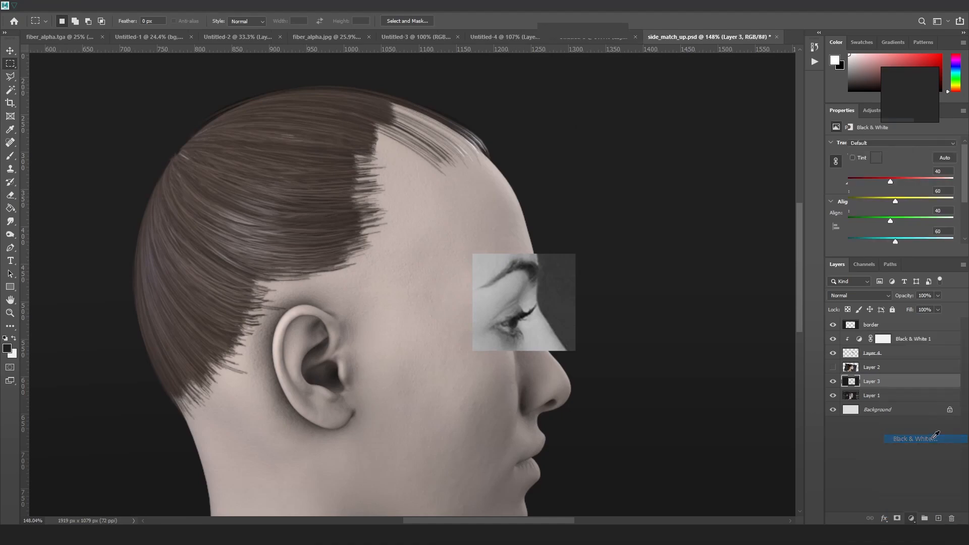
pyautogui.click(901, 340)
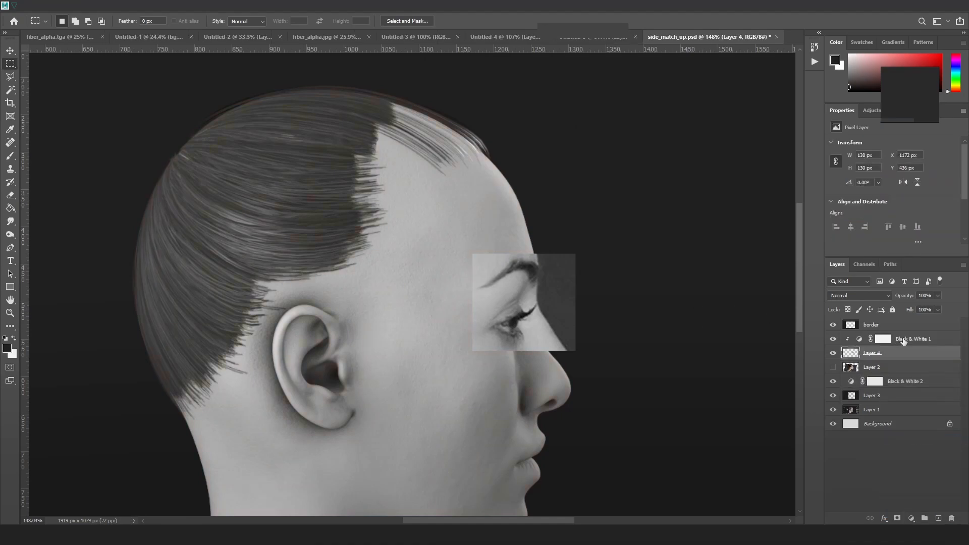
# Step: Add a layer mask to the eye patch layer and set up a black 80 px brush with 13% hardness
pyautogui.click(873, 354)
pyautogui.click(896, 518)
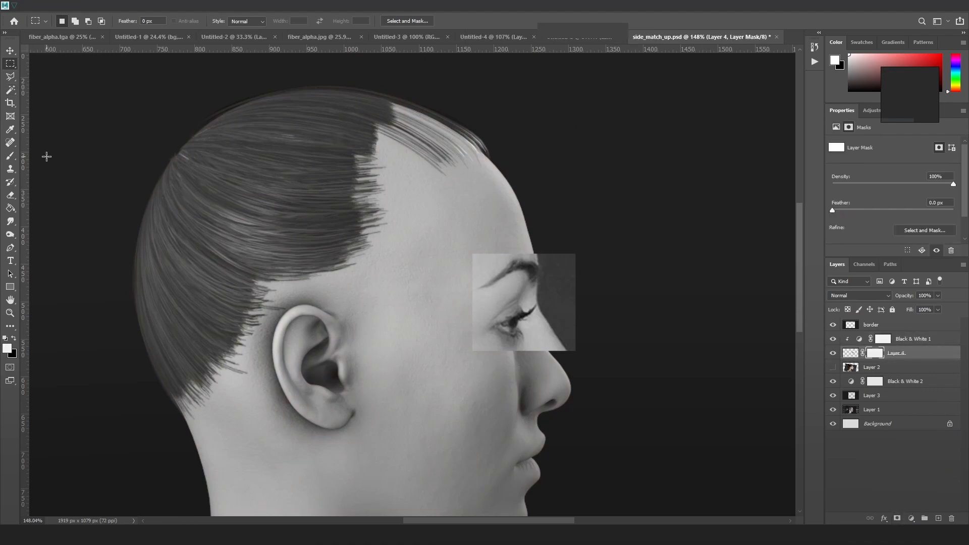
pyautogui.click(10, 155)
pyautogui.press('d')
pyautogui.press(']')
pyautogui.press(']')
pyautogui.press(']')
pyautogui.press(']')
pyautogui.press(']')
pyautogui.press(']')
pyautogui.press(']')
pyautogui.press(']')
pyautogui.press(']')
pyautogui.press(']')
pyautogui.press(']')
pyautogui.press(']')
pyautogui.press(']')
pyautogui.press(']')
pyautogui.press(']')
pyautogui.press(']')
pyautogui.press('[')
pyautogui.press('[')
pyautogui.press('[')
pyautogui.press('[')
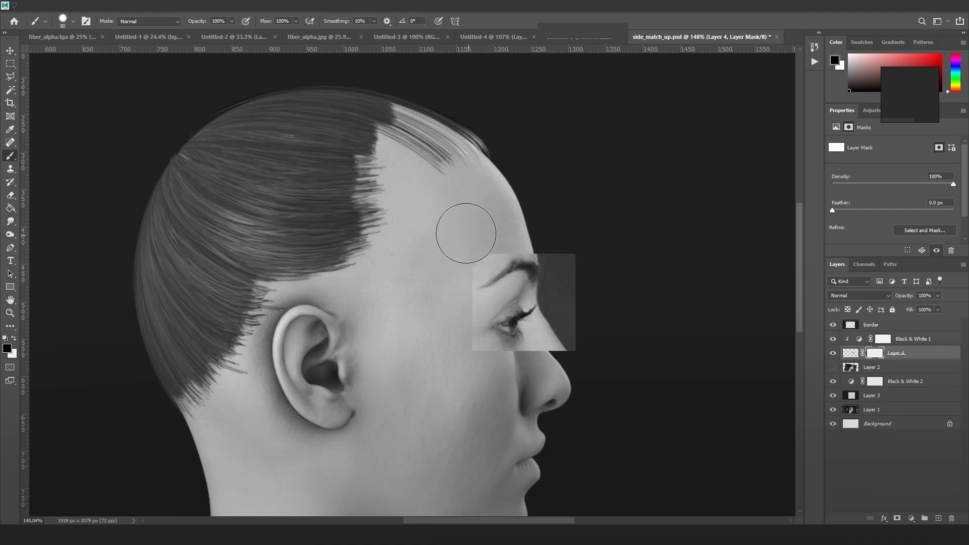
pyautogui.click(73, 22)
pyautogui.moveTo(91, 76); pyautogui.dragTo(64, 77)
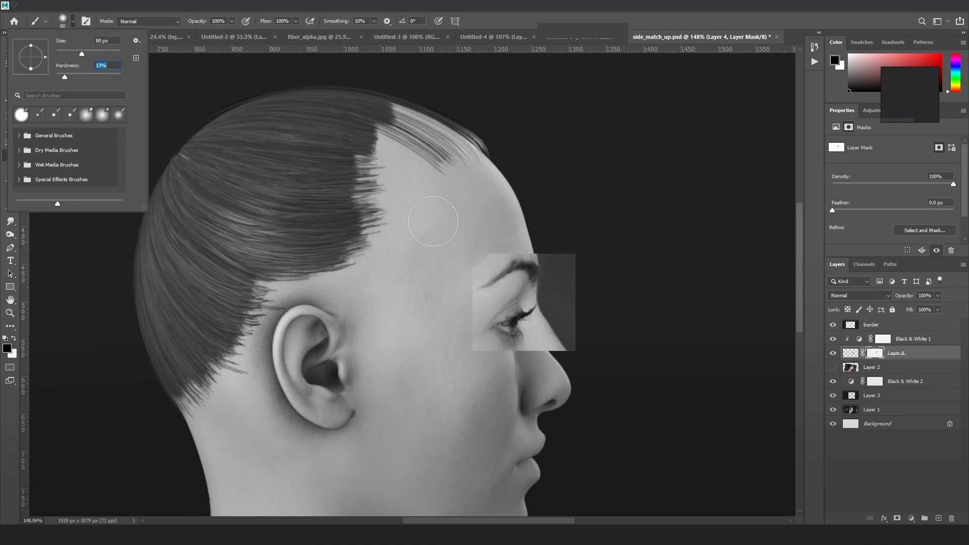
# Step: Paint out the hard edges of the eye patch on its mask, refining the lower edge and nose bridge with a 45 px brush
pyautogui.click(469, 245)
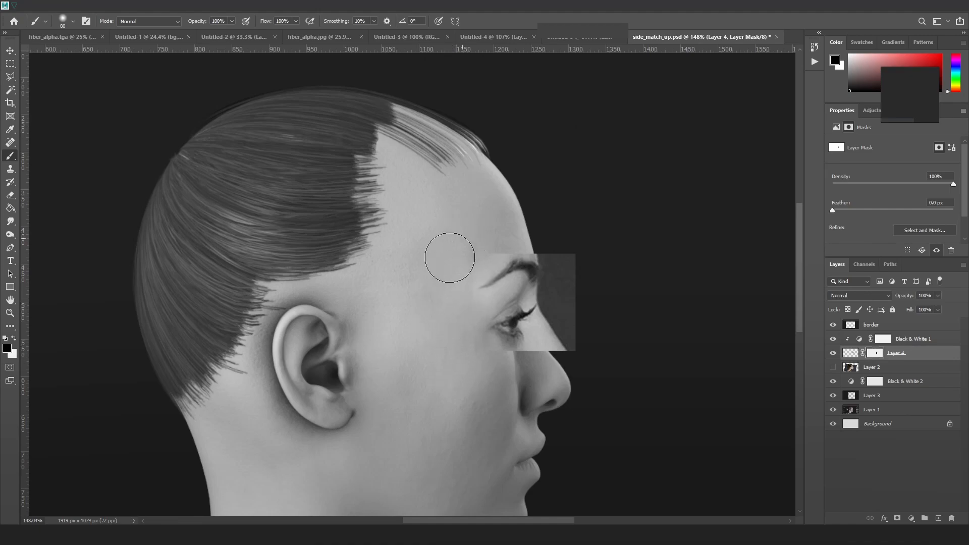
pyautogui.moveTo(524, 231)
pyautogui.mouseDown()
pyautogui.moveTo(577, 242)
pyautogui.moveTo(571, 292)
pyautogui.moveTo(592, 335)
pyautogui.moveTo(570, 320)
pyautogui.moveTo(560, 353)
pyautogui.moveTo(560, 301)
pyautogui.moveTo(571, 339)
pyautogui.moveTo(567, 260)
pyautogui.moveTo(549, 234)
pyautogui.mouseUp()
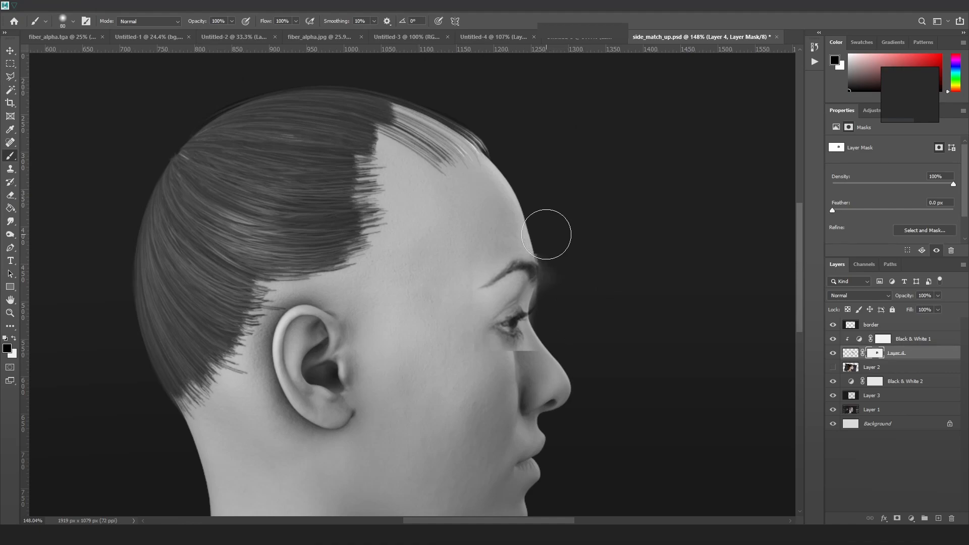
pyautogui.click(831, 354)
pyautogui.click(831, 354)
pyautogui.click(831, 353)
pyautogui.click(831, 354)
pyautogui.press('[')
pyautogui.press('[')
pyautogui.press('[')
pyautogui.press('[')
pyautogui.moveTo(542, 357)
pyautogui.mouseDown()
pyautogui.moveTo(463, 355)
pyautogui.moveTo(461, 285)
pyautogui.mouseUp()
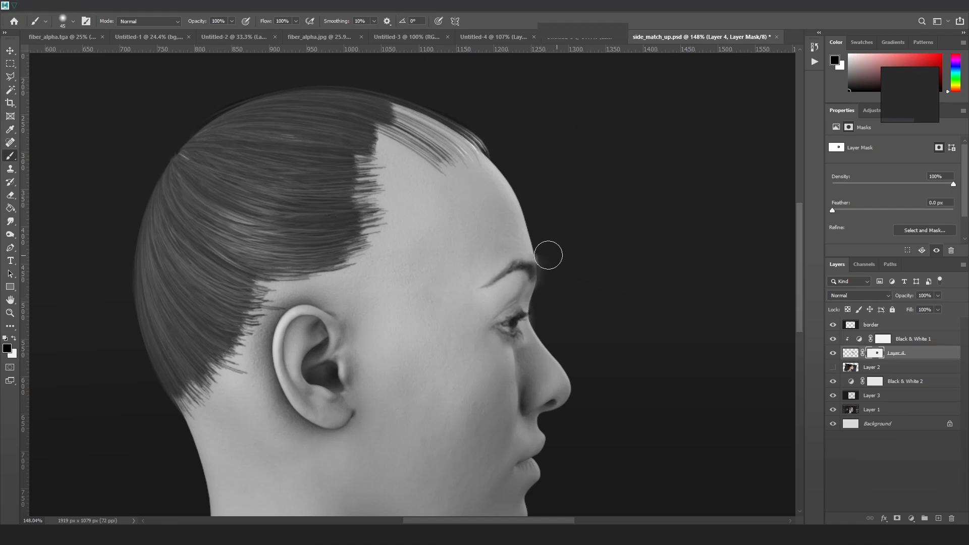
pyautogui.keyDown('alt'); pyautogui.scroll(-3, 608, 274); pyautogui.keyUp('alt')
pyautogui.keyDown('alt'); pyautogui.scroll(2, 608, 273); pyautogui.keyUp('alt')
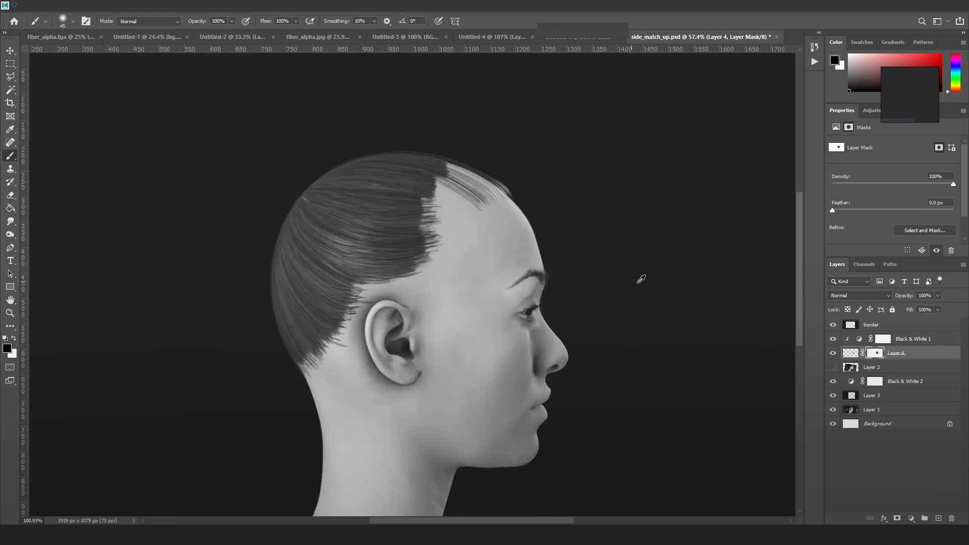
pyautogui.click(833, 354)
pyautogui.click(832, 353)
# Step: Add a Levels adjustment layer clipped to the eye patch and set its midtones to 0.90
pyautogui.click(911, 519)
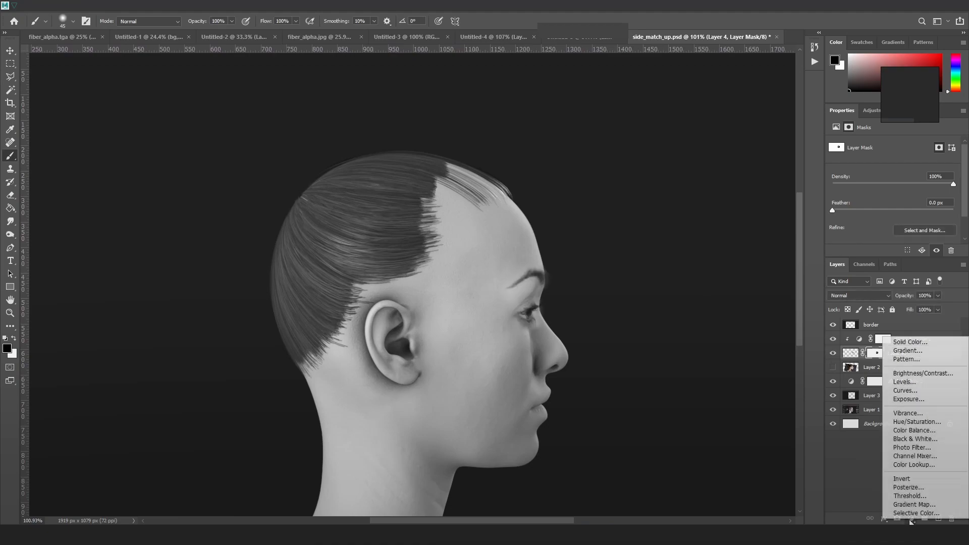
pyautogui.click(918, 382)
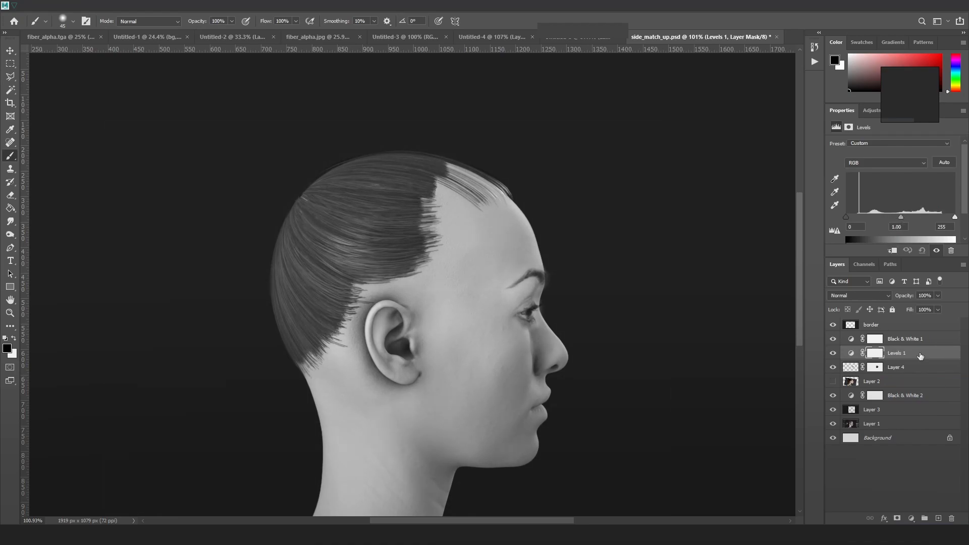
pyautogui.click(892, 250)
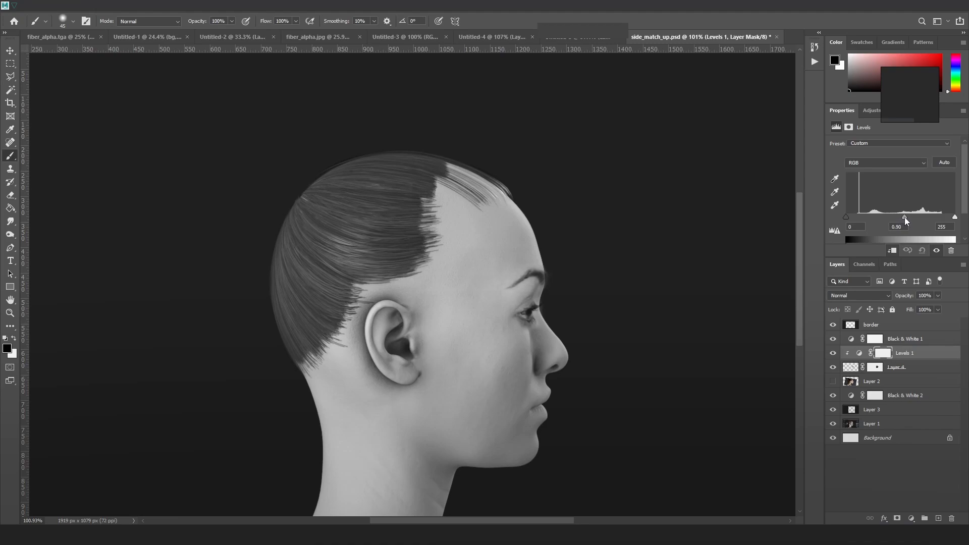
# Step: Delete the layer mask of the Black & White 2 adjustment layer
pyautogui.click(903, 368)
pyautogui.click(931, 399)
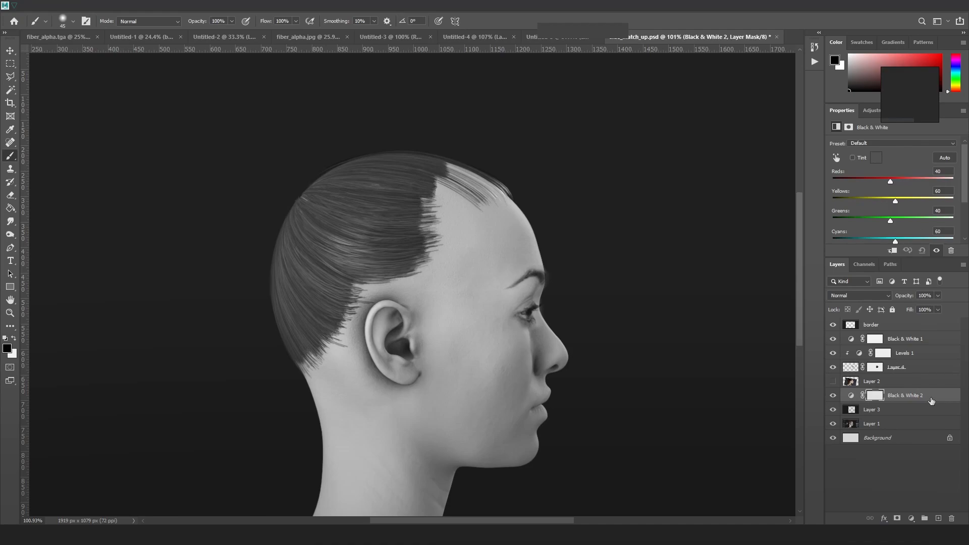
pyautogui.press('Delete')
pyautogui.keyDown('alt'); pyautogui.scroll(-3, 573, 303); pyautogui.keyUp('alt')
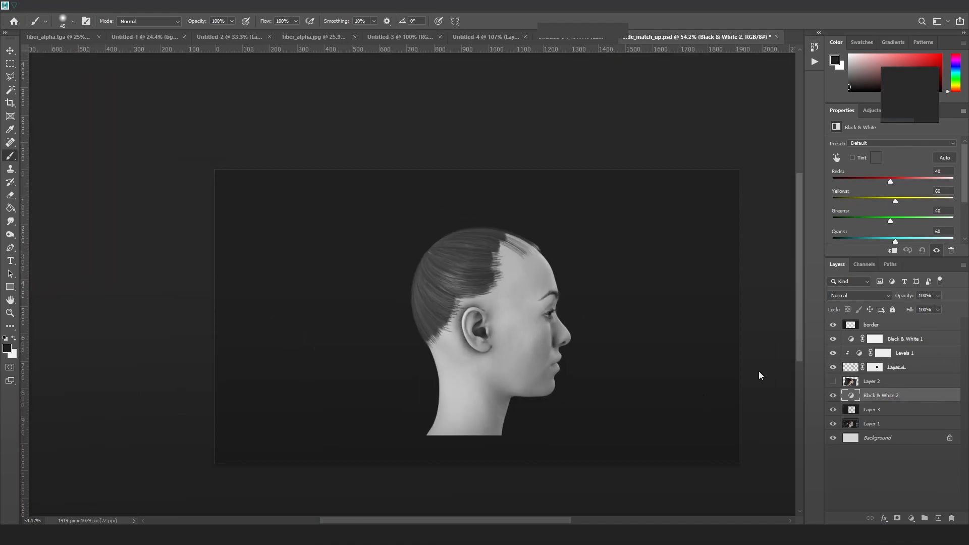
# Step: Group the eye patch and its Levels adjustment layer and name the group "eyes"
pyautogui.click(913, 368)
pyautogui.keyDown('shift'); pyautogui.click(908, 353); pyautogui.keyUp('shift')
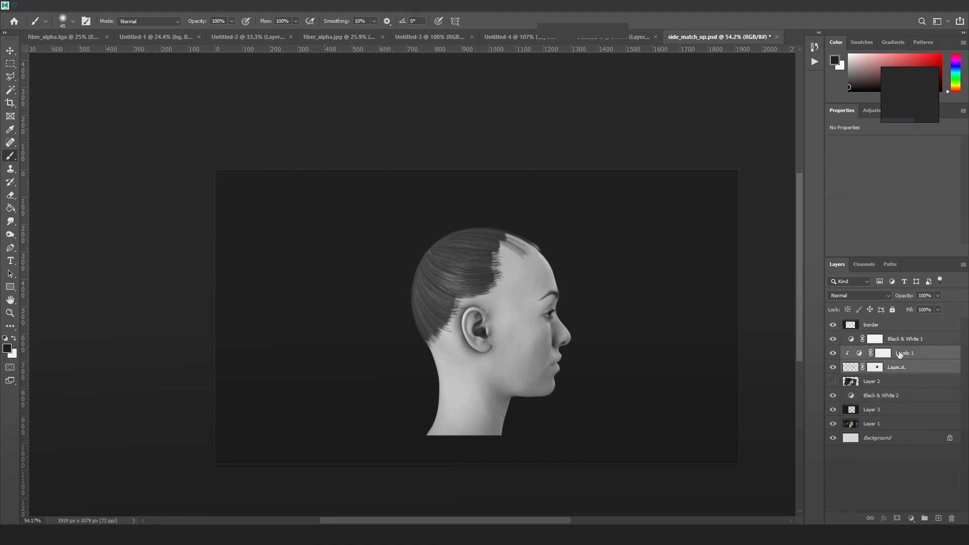
pyautogui.hotkey('ctrl', 'g')
pyautogui.doubleClick(875, 353)
pyautogui.write('eyes')
pyautogui.press('Return')
pyautogui.keyDown('alt'); pyautogui.scroll(-1, 623, 294); pyautogui.keyUp('alt')
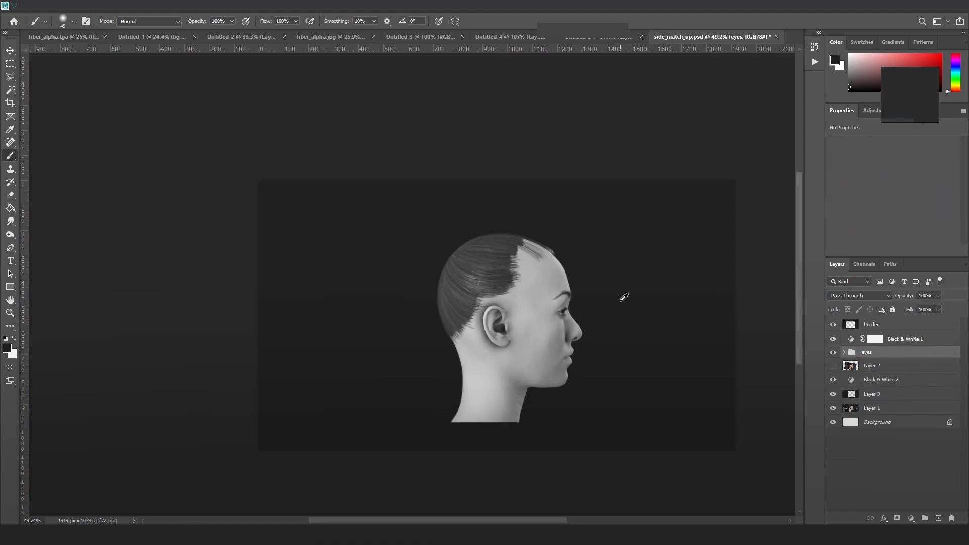
# Step: Compare the head with and without the eyes group and against the full profile photo, leaving the photo shown
pyautogui.keyDown('alt'); pyautogui.scroll(4, 622, 294); pyautogui.keyUp('alt')
pyautogui.click(833, 352)
pyautogui.click(832, 352)
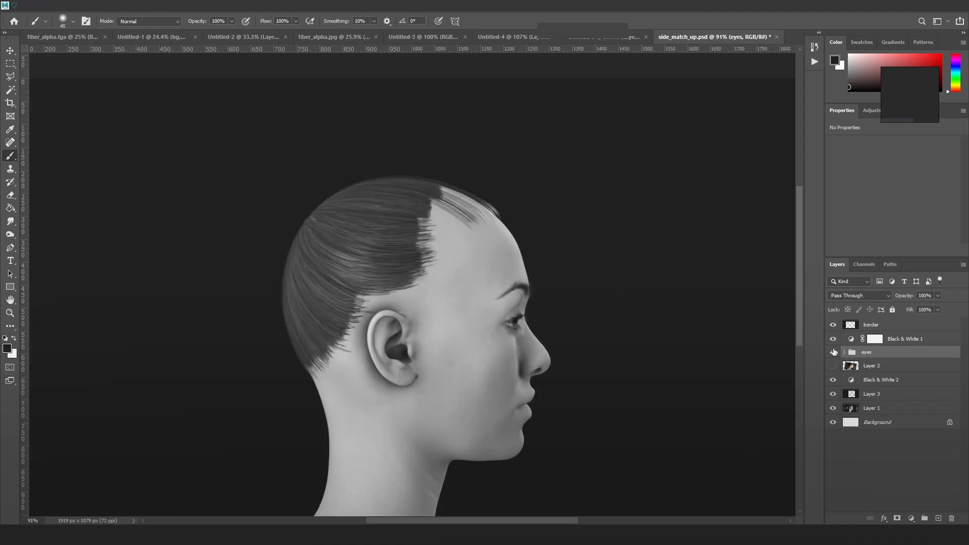
pyautogui.click(833, 367)
pyautogui.click(833, 367)
pyautogui.click(833, 367)
pyautogui.click(833, 368)
pyautogui.click(833, 367)
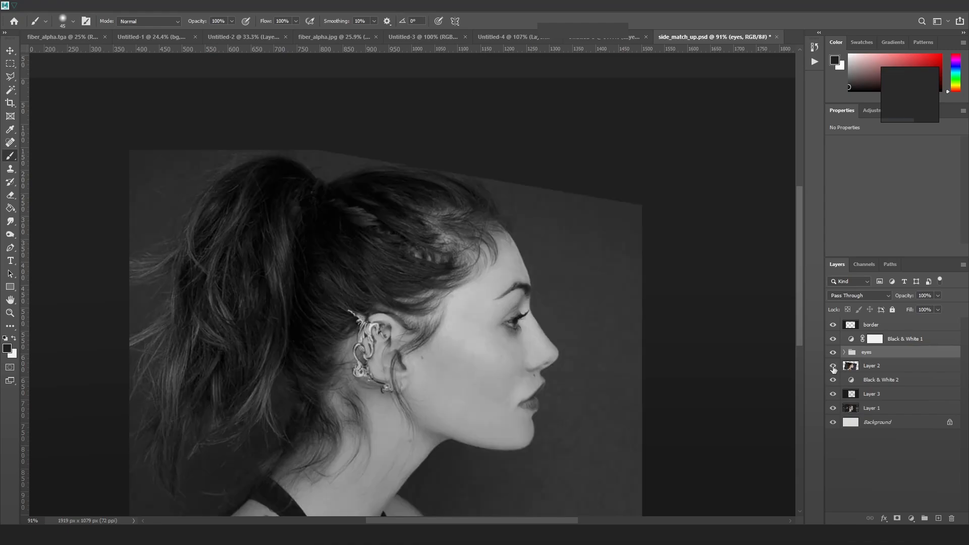
# Step: Add an empty layer above the photo and another above the border layer, with a small red brush ready for sketching
pyautogui.click(880, 367)
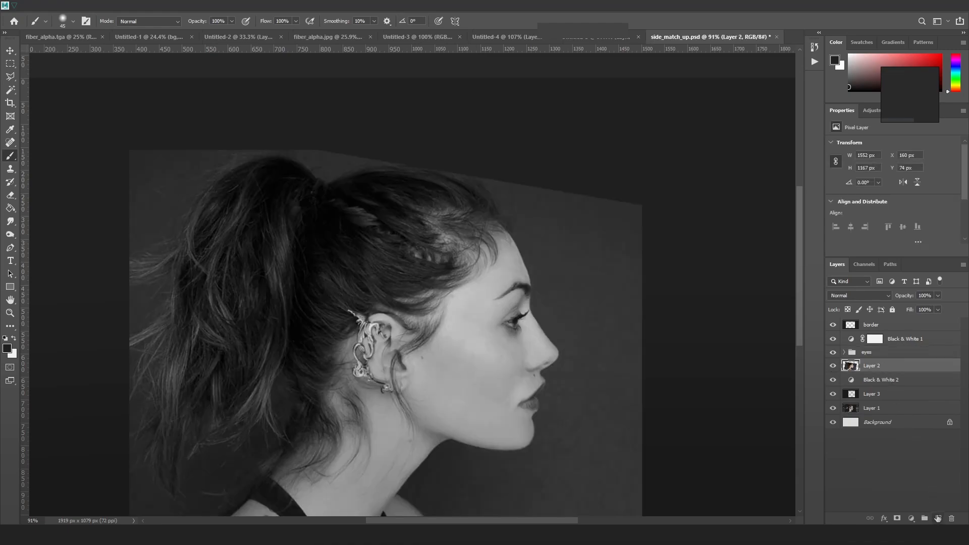
pyautogui.click(936, 518)
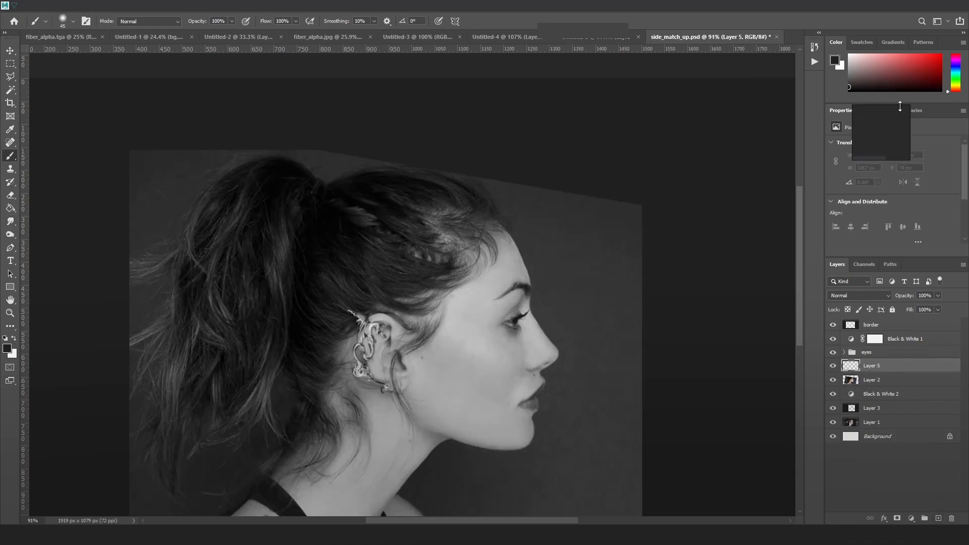
pyautogui.click(917, 64)
pyautogui.press('[')
pyautogui.press('[')
pyautogui.press('[')
pyautogui.click(891, 326)
pyautogui.click(938, 518)
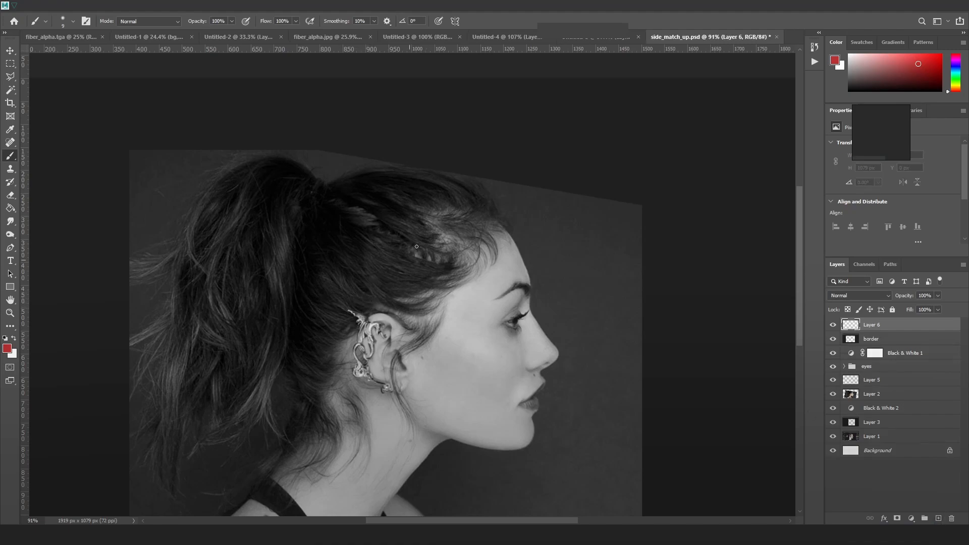
pyautogui.moveTo(430, 211); pyautogui.dragTo(451, 211)
pyautogui.hotkey('ctrl', 'z')
pyautogui.moveTo(431, 210); pyautogui.dragTo(456, 210)
pyautogui.hotkey('ctrl', 'z')
# Step: Draw red section lines horizontally along the front hair, down the temple, and in a curve above the ear towards the nape
pyautogui.moveTo(485, 208); pyautogui.dragTo(484, 209)
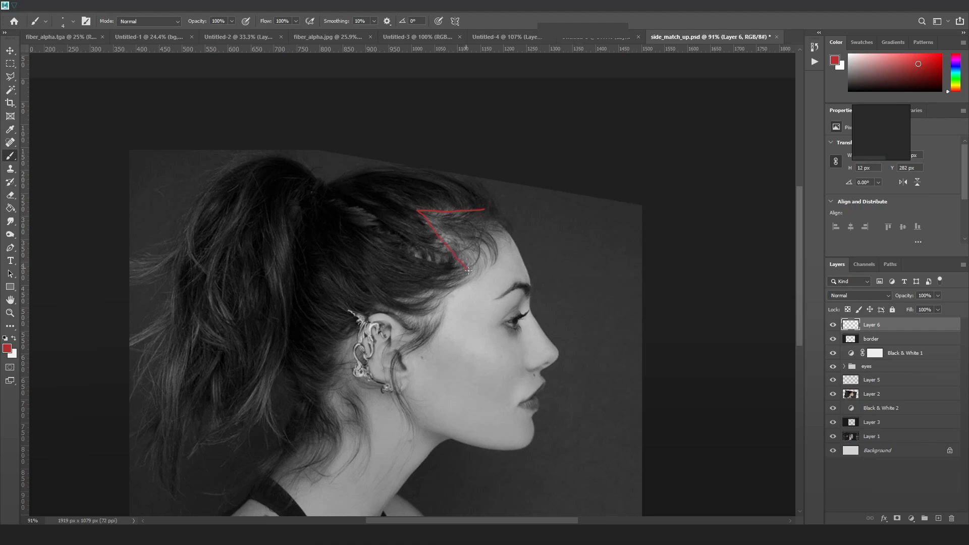
pyautogui.hotkey('ctrl', 'z')
pyautogui.hotkey('ctrl', 'z')
pyautogui.moveTo(415, 229); pyautogui.dragTo(420, 276)
pyautogui.moveTo(334, 336); pyautogui.dragTo(324, 347)
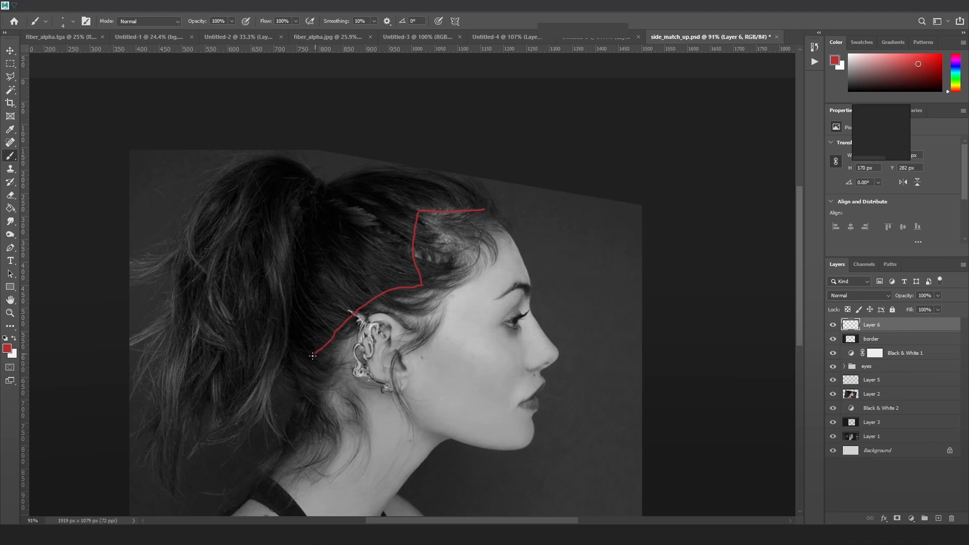
pyautogui.hotkey('ctrl', 'z')
pyautogui.moveTo(292, 370); pyautogui.dragTo(341, 324)
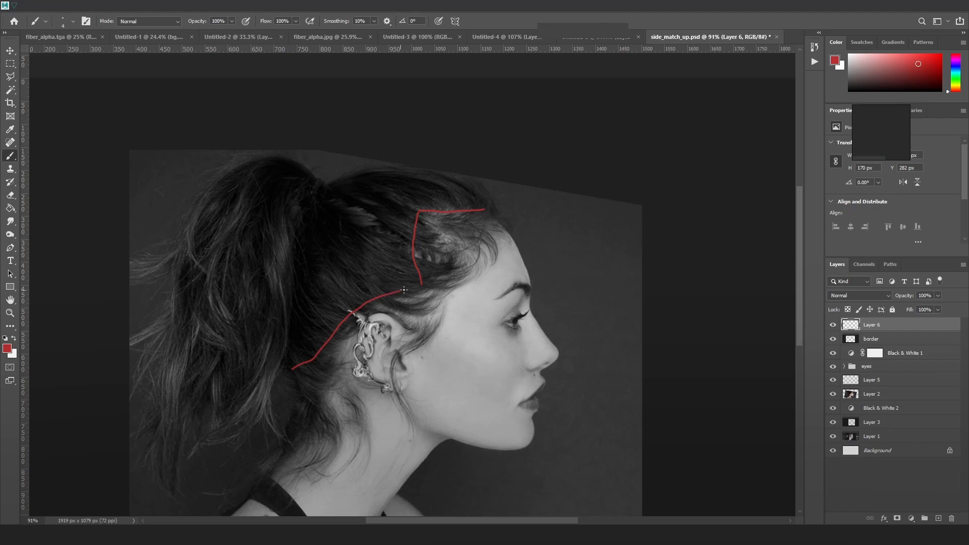
# Step: Extend the red guide with an upper boundary and a rear dividing line, and hatch the hair sections with short strokes
pyautogui.moveTo(421, 211); pyautogui.dragTo(325, 185)
pyautogui.moveTo(336, 330)
pyautogui.mouseDown()
pyautogui.moveTo(289, 253)
pyautogui.moveTo(352, 199)
pyautogui.mouseUp()
pyautogui.moveTo(317, 276); pyautogui.dragTo(375, 226)
pyautogui.moveTo(352, 286); pyautogui.dragTo(395, 246)
pyautogui.moveTo(317, 336); pyautogui.dragTo(291, 347)
pyautogui.moveTo(301, 315); pyautogui.dragTo(284, 318)
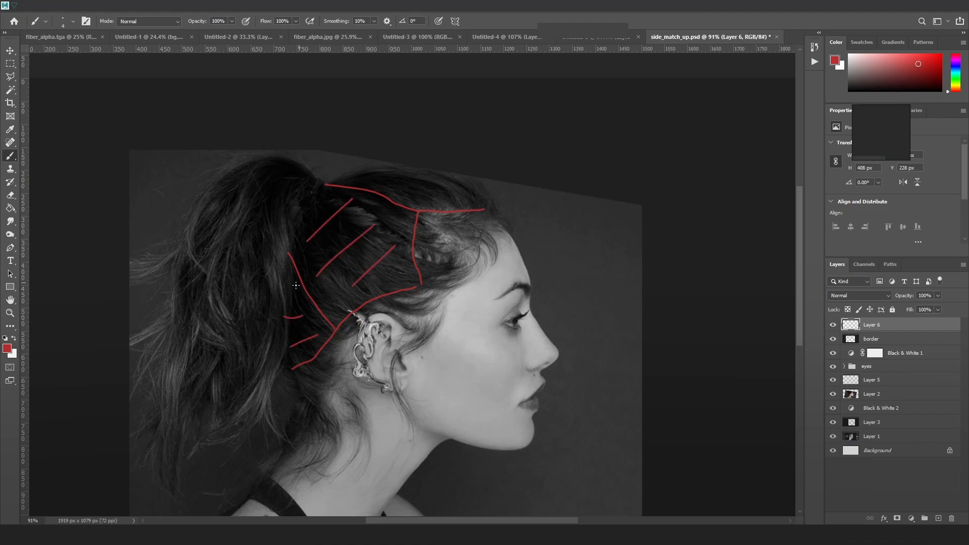
pyautogui.moveTo(399, 193); pyautogui.dragTo(428, 185)
pyautogui.moveTo(437, 203); pyautogui.dragTo(458, 199)
# Step: Compare the red section guide against the photo's hair and the 3D head's hair cards by switching the photo layer's visibility
pyautogui.click(832, 394)
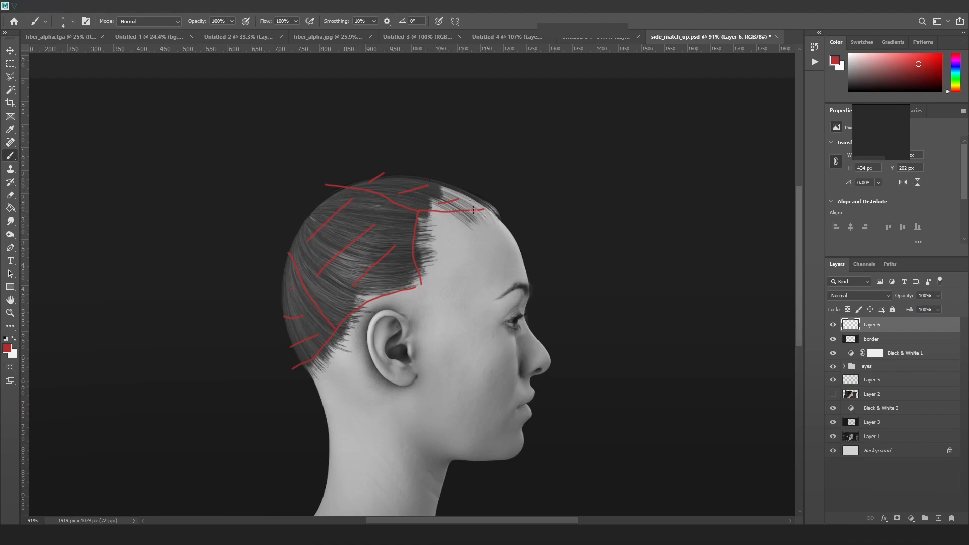
pyautogui.keyDown('alt'); pyautogui.scroll(3, 487, 212); pyautogui.keyUp('alt')
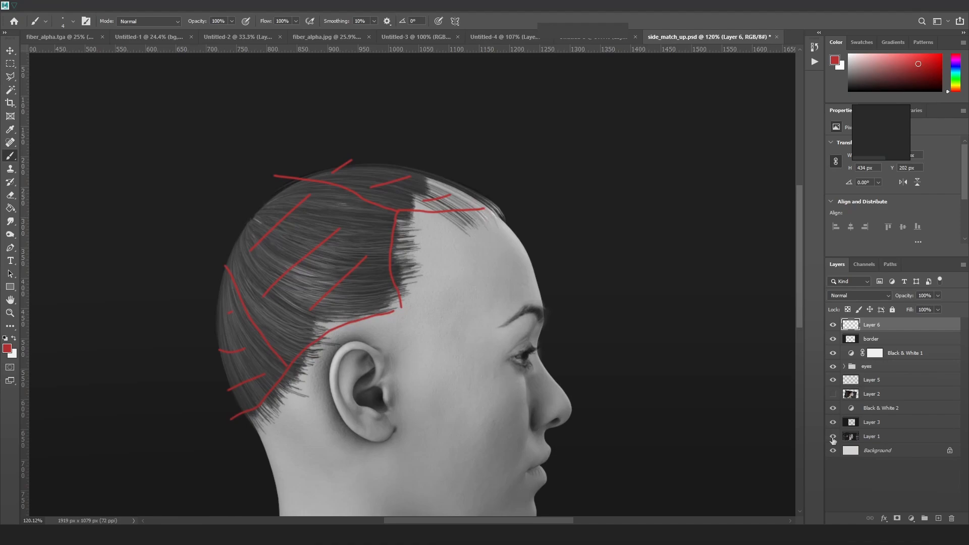
pyautogui.click(833, 394)
pyautogui.click(833, 394)
pyautogui.click(833, 395)
pyautogui.click(833, 395)
pyautogui.click(833, 395)
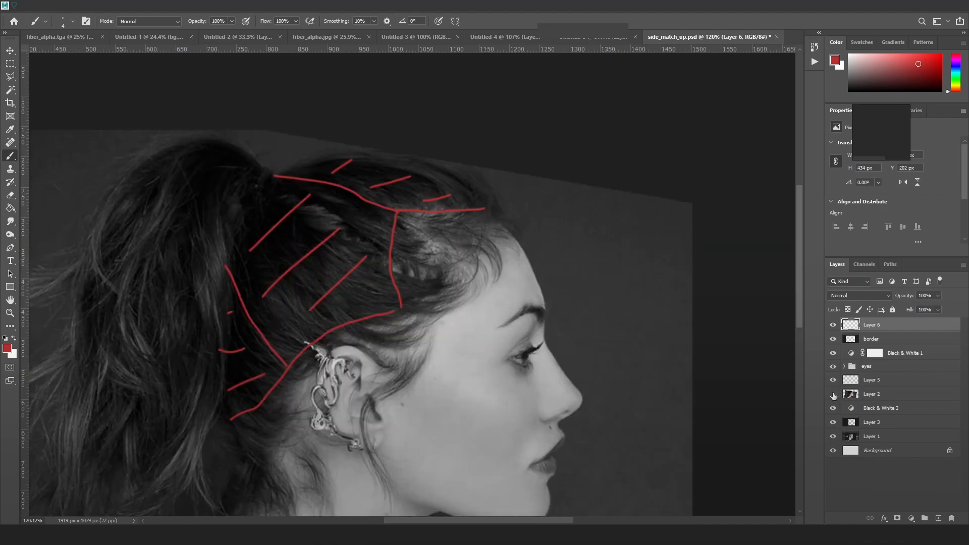
pyautogui.click(833, 394)
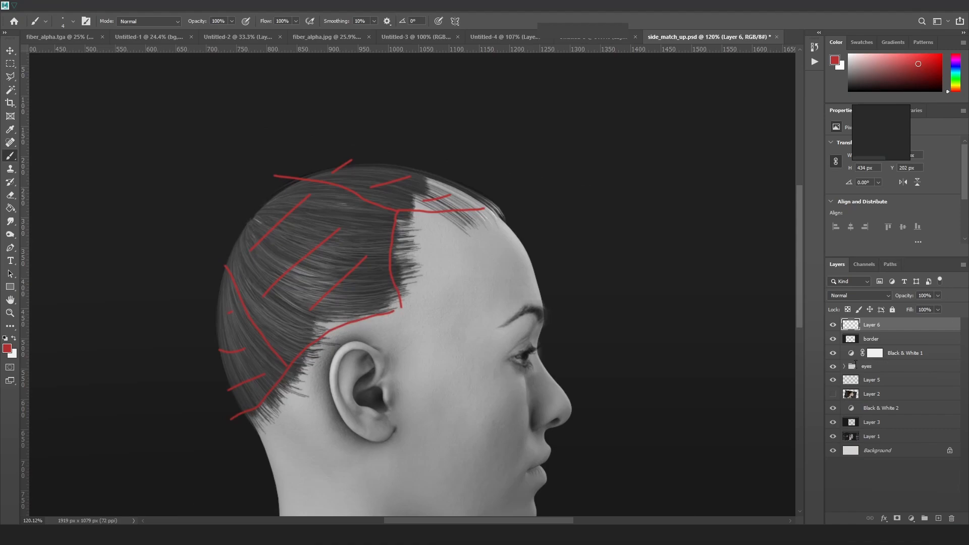
pyautogui.click(833, 394)
pyautogui.click(833, 395)
pyautogui.click(833, 394)
pyautogui.click(834, 395)
pyautogui.click(833, 395)
pyautogui.click(833, 394)
pyautogui.click(832, 394)
pyautogui.click(832, 394)
pyautogui.click(832, 394)
# Step: Try a blue strand outline from the ponytail to the temple on a new layer, and delete that layer
pyautogui.click(938, 518)
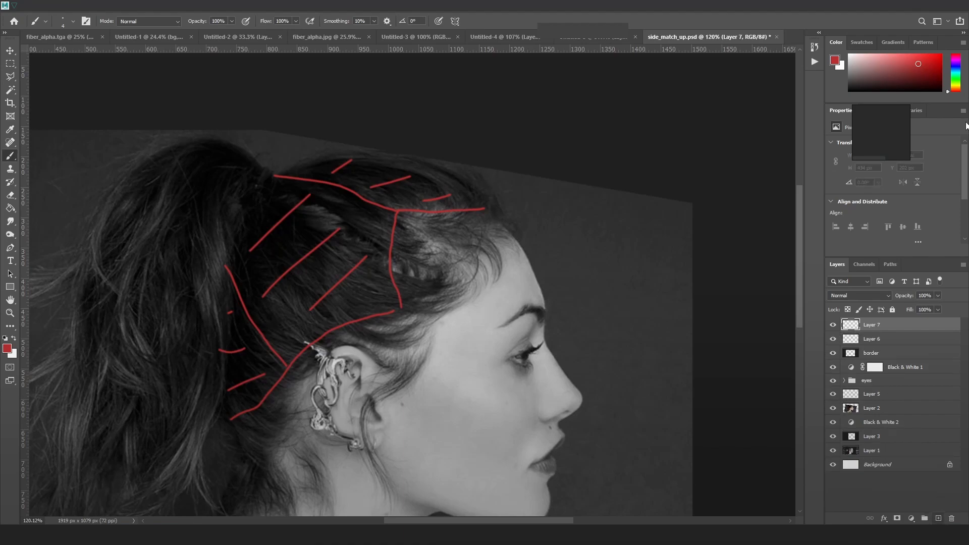
pyautogui.click(954, 66)
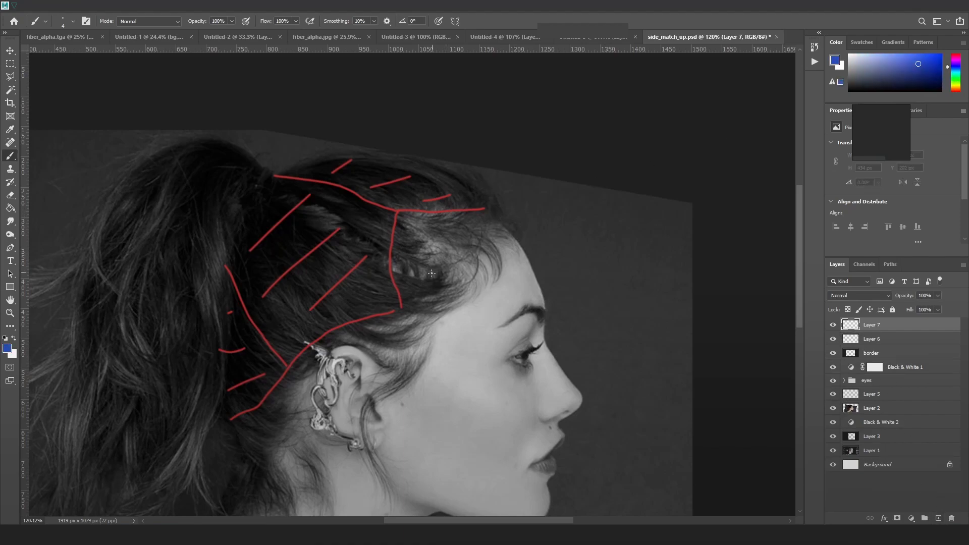
pyautogui.moveTo(413, 264)
pyautogui.mouseDown()
pyautogui.moveTo(273, 183)
pyautogui.moveTo(417, 227)
pyautogui.mouseUp()
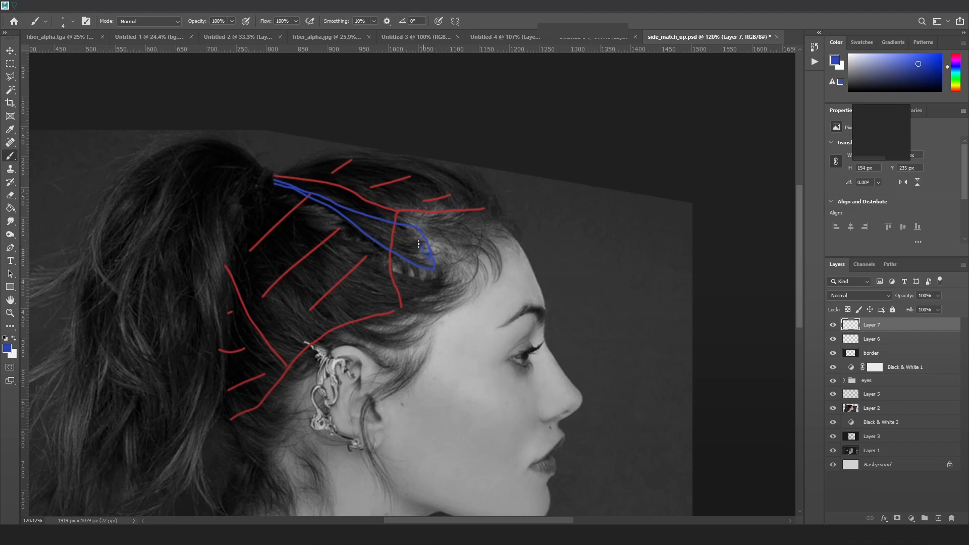
pyautogui.click(832, 408)
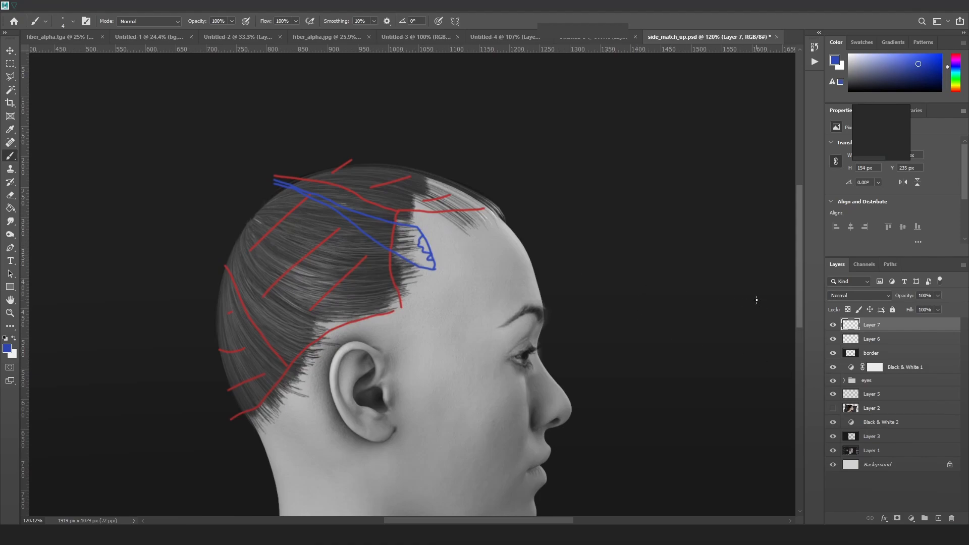
pyautogui.press('Delete')
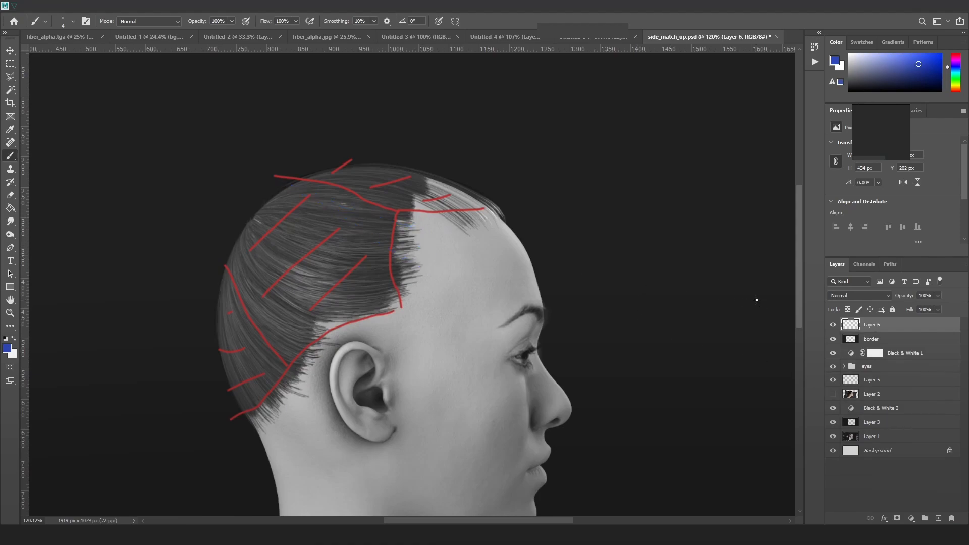
# Step: Hide the photo and mark the sparse front hairline area of the 3D head with blue strokes on the guide layer
pyautogui.click(833, 393)
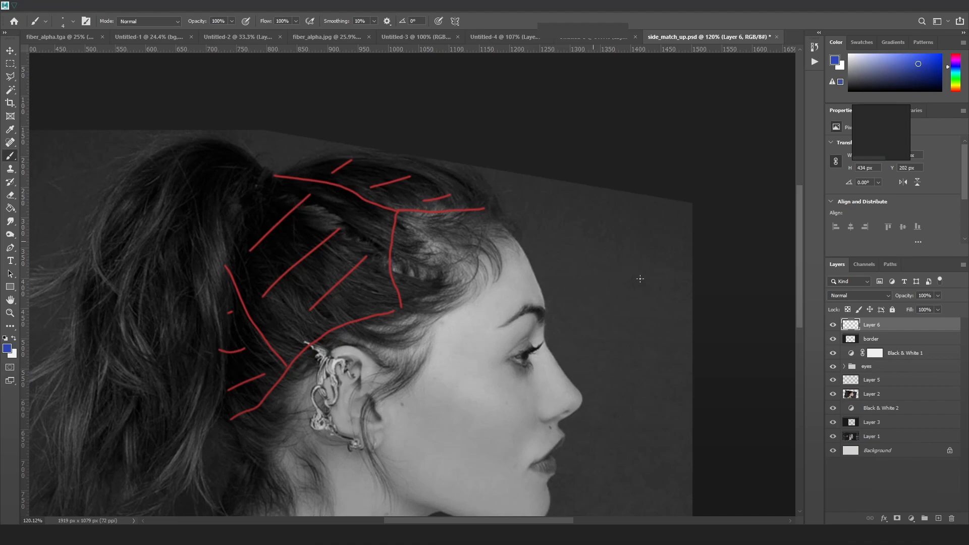
pyautogui.click(833, 394)
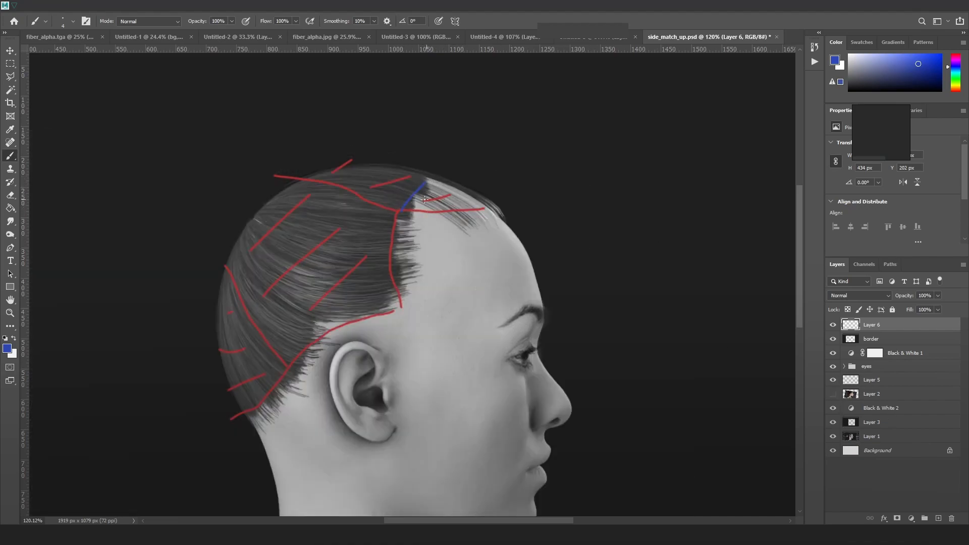
pyautogui.moveTo(424, 190); pyautogui.dragTo(478, 200)
# Step: Examine how the front hairline and marked sections differ between the photo and the 3D head by switching the photo layer's visibility
pyautogui.click(833, 394)
pyautogui.click(833, 394)
pyautogui.click(833, 395)
pyautogui.click(833, 395)
pyautogui.click(833, 395)
pyautogui.keyDown('alt'); pyautogui.scroll(-3, 663, 360); pyautogui.keyUp('alt')
pyautogui.click(833, 394)
pyautogui.click(833, 394)
pyautogui.click(833, 394)
pyautogui.click(833, 394)
pyautogui.click(833, 394)
pyautogui.click(833, 395)
pyautogui.click(833, 394)
pyautogui.click(833, 394)
pyautogui.click(833, 394)
pyautogui.click(833, 394)
pyautogui.click(833, 394)
pyautogui.click(833, 394)
pyautogui.click(833, 394)
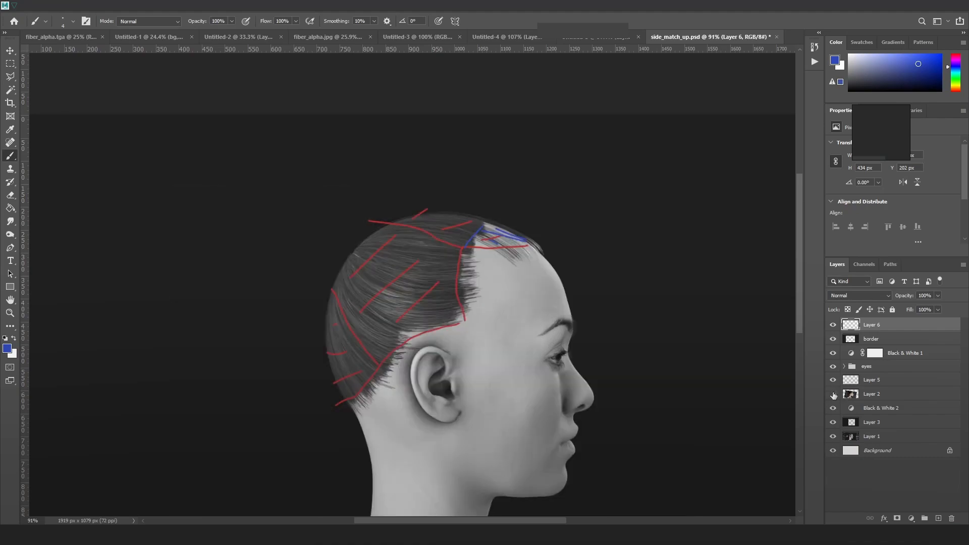
# Step: Compare the 3D head's whole hair silhouette and forehead with the profile photo by repeatedly toggling the Layer 2 photo
pyautogui.keyDown('alt'); pyautogui.scroll(-2, 556, 277); pyautogui.keyUp('alt')
pyautogui.keyDown('alt'); pyautogui.scroll(2, 567, 310); pyautogui.keyUp('alt')
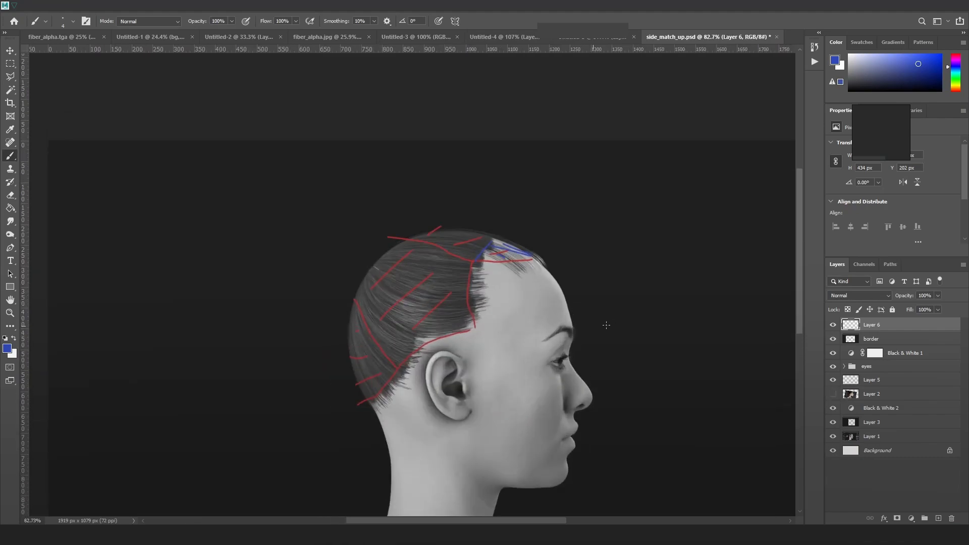
pyautogui.moveTo(618, 310); pyautogui.dragTo(595, 272)
pyautogui.click(833, 394)
pyautogui.click(833, 394)
pyautogui.click(833, 394)
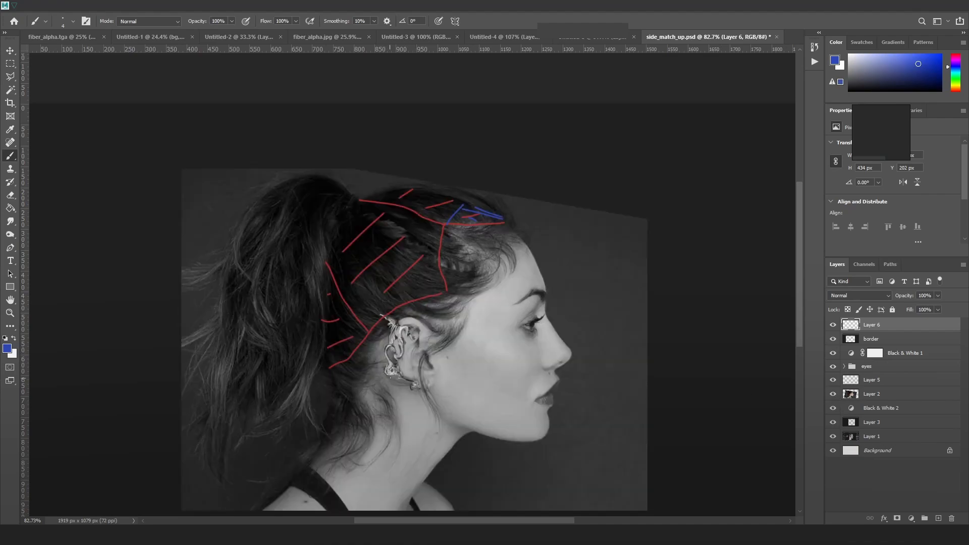
pyautogui.click(832, 396)
pyautogui.click(832, 395)
pyautogui.click(832, 395)
pyautogui.click(831, 395)
pyautogui.click(831, 395)
pyautogui.click(831, 395)
pyautogui.click(831, 395)
pyautogui.click(832, 396)
pyautogui.click(831, 395)
pyautogui.click(832, 395)
pyautogui.click(832, 395)
pyautogui.click(832, 395)
pyautogui.click(832, 395)
pyautogui.click(831, 395)
pyautogui.click(832, 395)
pyautogui.click(832, 395)
pyautogui.click(832, 395)
pyautogui.click(832, 395)
pyautogui.click(832, 395)
pyautogui.click(832, 395)
pyautogui.click(832, 395)
pyautogui.click(832, 395)
pyautogui.click(832, 395)
pyautogui.click(832, 395)
pyautogui.click(832, 395)
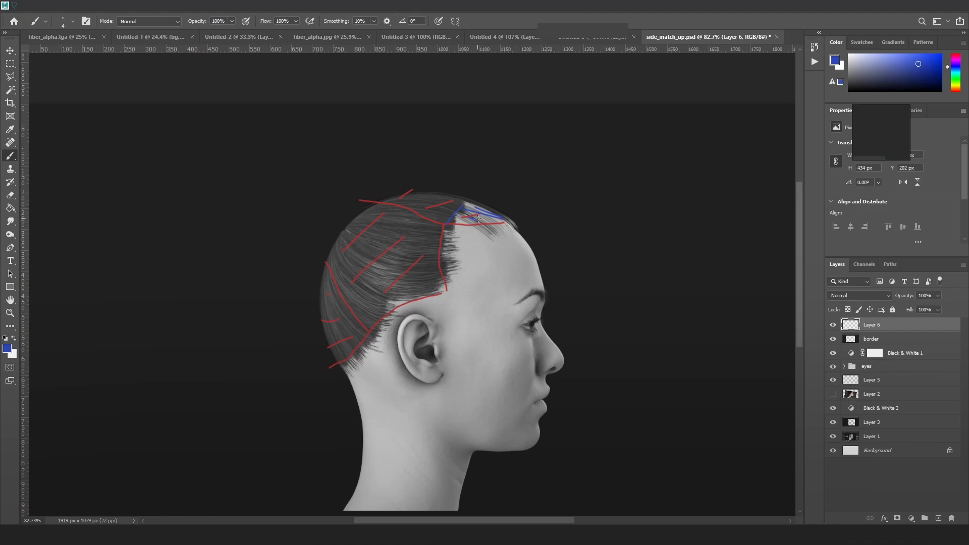
pyautogui.keyDown('alt'); pyautogui.scroll(3, 477, 218); pyautogui.keyUp('alt')
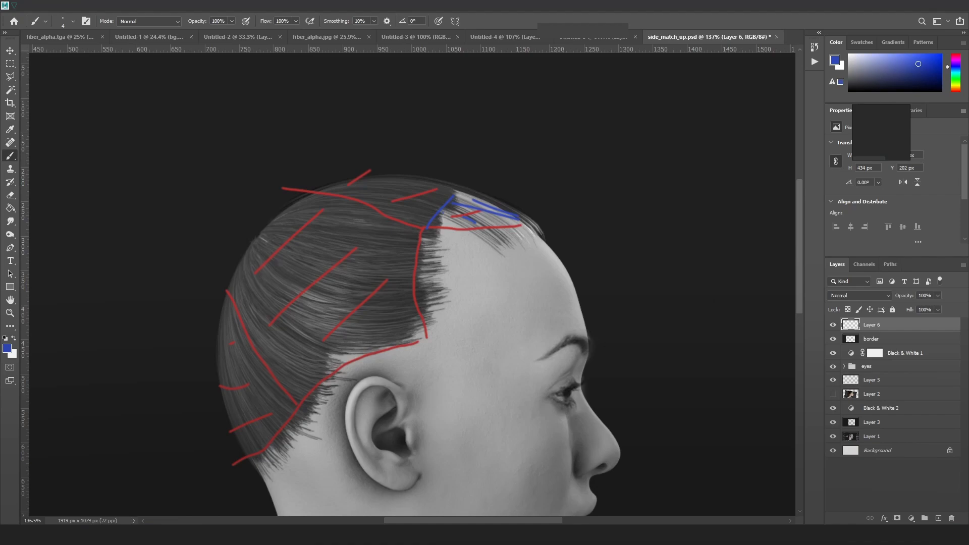
# Step: Switch to Maya and delete the front hair cards warpCard56 to warpCard60 and warpCard62 from top_grp
pyautogui.hotkey('alt', 'Tab')
pyautogui.keyDown('alt'); pyautogui.moveTo(712, 243); pyautogui.dragTo(650, 302, button='middle'); pyautogui.keyUp('alt')
pyautogui.scroll(4, 650, 303)
pyautogui.keyDown('alt'); pyautogui.moveTo(650, 303); pyautogui.dragTo(570, 344); pyautogui.keyUp('alt')
pyautogui.press('4')
pyautogui.keyDown('alt'); pyautogui.moveTo(625, 288); pyautogui.dragTo(670, 234); pyautogui.keyUp('alt')
pyautogui.keyDown('shift'); pyautogui.moveTo(668, 181); pyautogui.dragTo(626, 253); pyautogui.keyUp('shift')
pyautogui.keyDown('alt'); pyautogui.moveTo(725, 244); pyautogui.dragTo(658, 219); pyautogui.keyUp('alt')
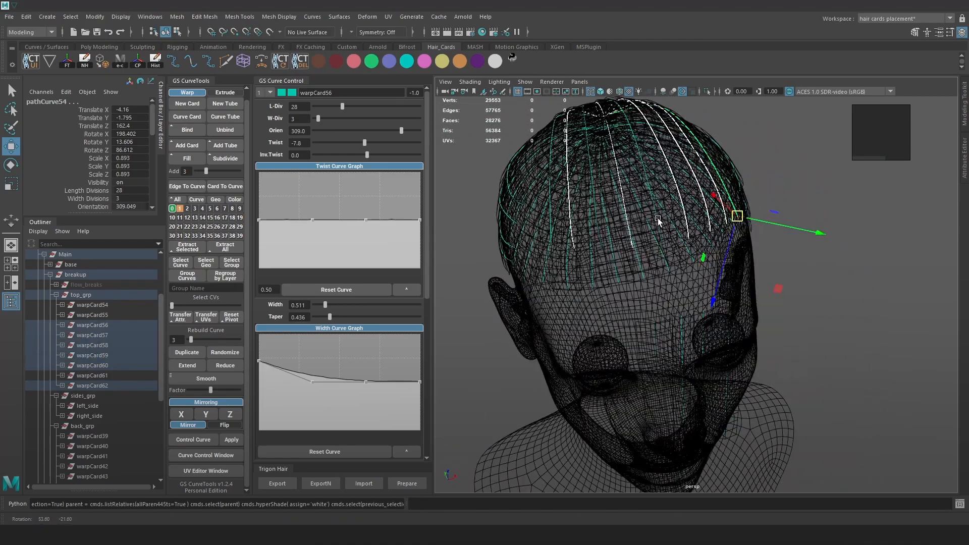
pyautogui.press('5')
pyautogui.press('Up')
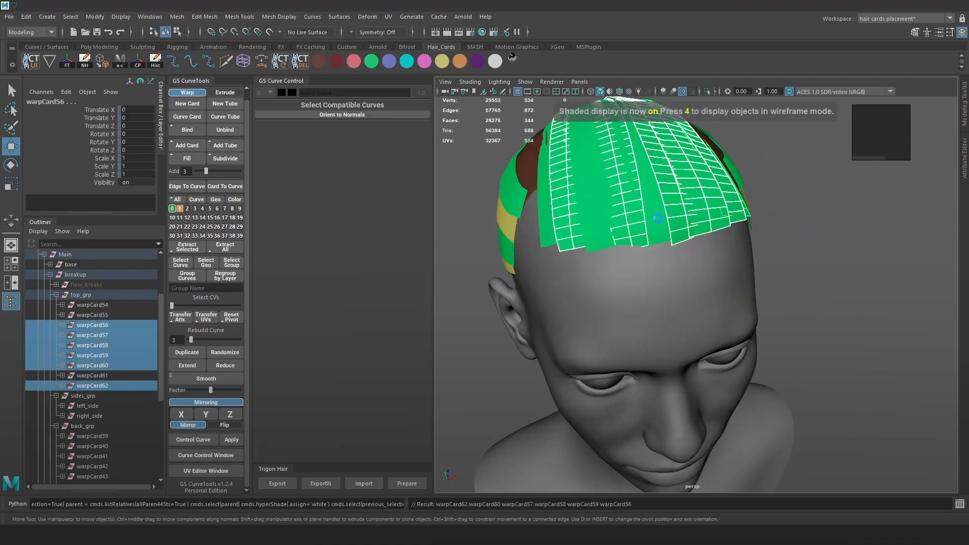
pyautogui.press('Delete')
pyautogui.press('6')
pyautogui.keyDown('alt'); pyautogui.moveTo(696, 272); pyautogui.dragTo(754, 265); pyautogui.keyUp('alt')
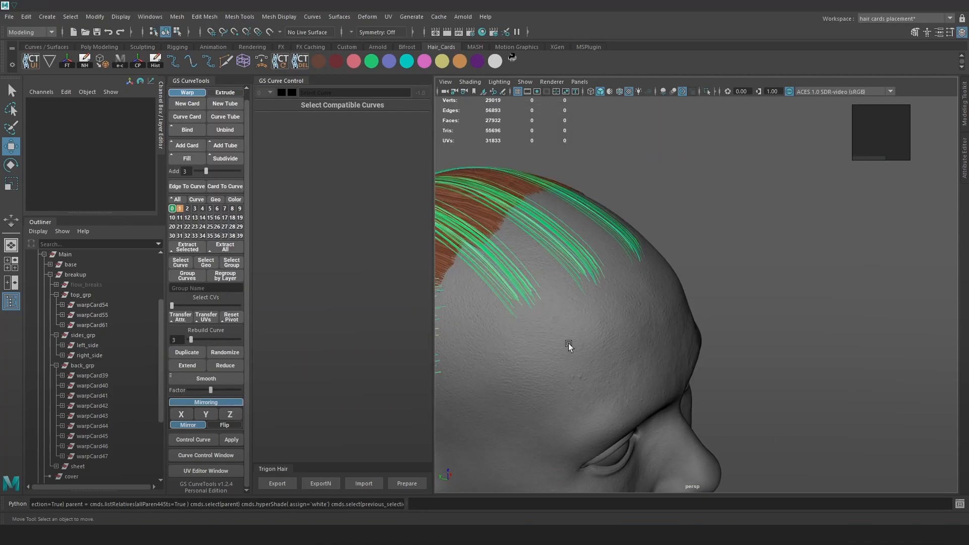
# Step: Shorten warpCard55 at the front hairline by pulling back its end CVs, following the section guide drawn in Photoshop
pyautogui.hotkey('alt', 'Tab')
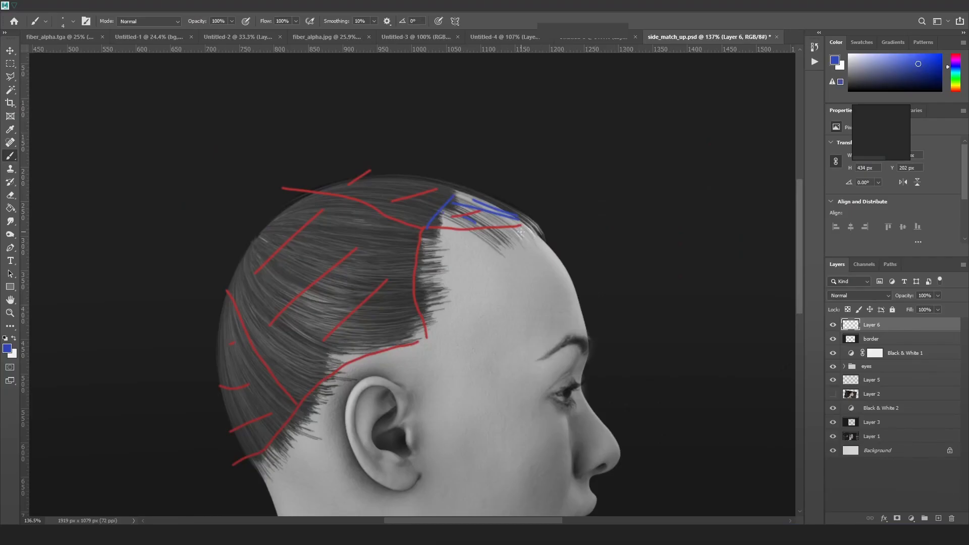
pyautogui.hotkey('alt', 'Tab')
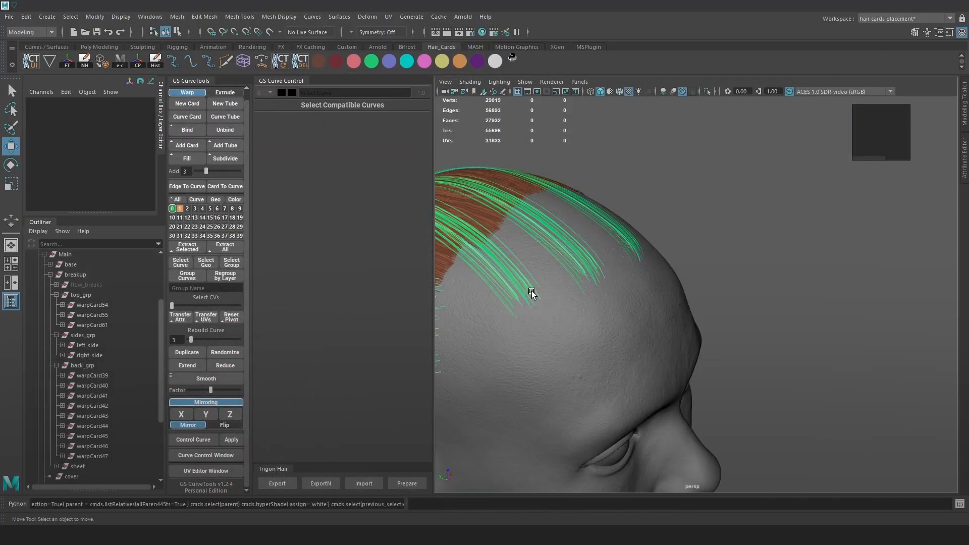
pyautogui.press('4')
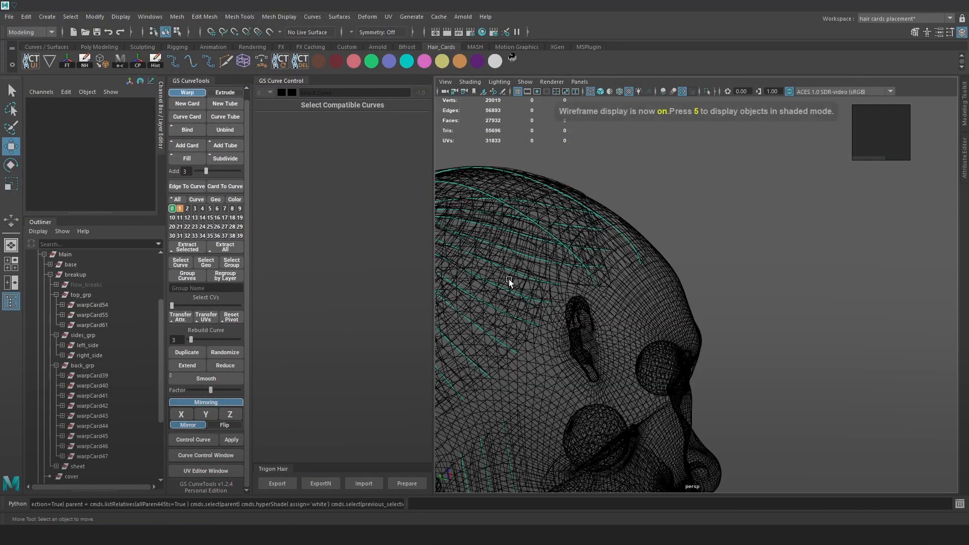
pyautogui.click(510, 279)
pyautogui.press('F9')
pyautogui.moveTo(696, 302)
pyautogui.keyDown('alt'); pyautogui.mouseDown()
pyautogui.moveTo(709, 319)
pyautogui.moveTo(644, 267)
pyautogui.mouseUp(); pyautogui.keyUp('alt')
pyautogui.press('6')
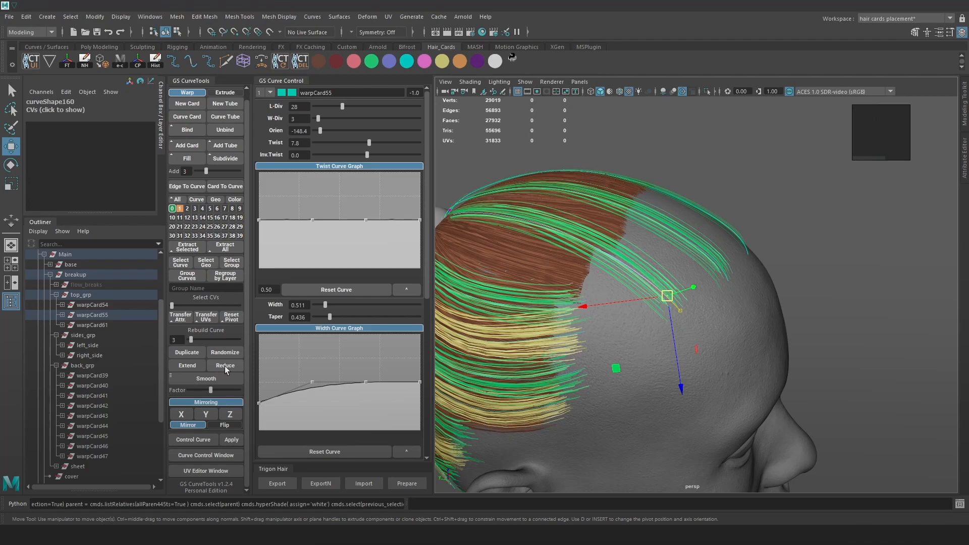
pyautogui.keyDown('alt'); pyautogui.moveTo(504, 353); pyautogui.dragTo(646, 298); pyautogui.keyUp('alt')
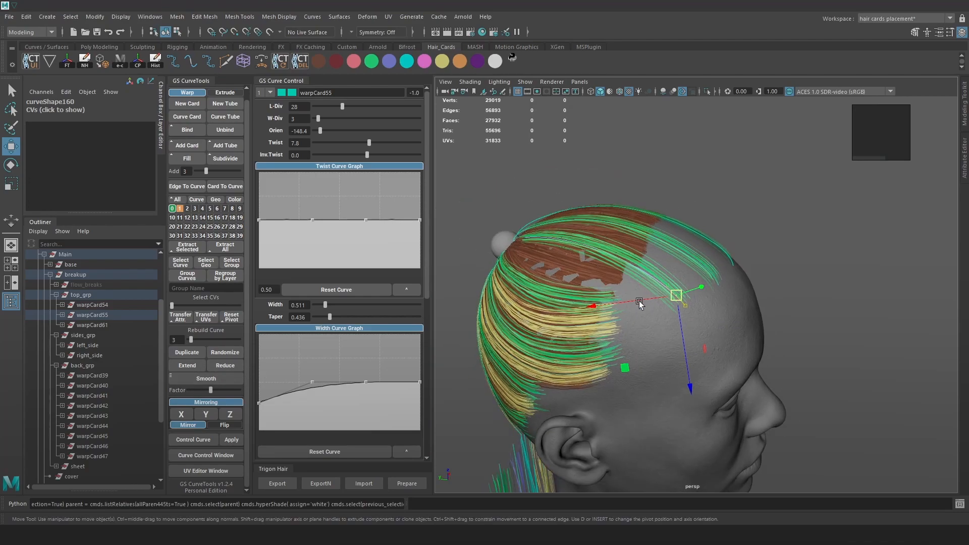
pyautogui.press('F8')
pyautogui.press('4')
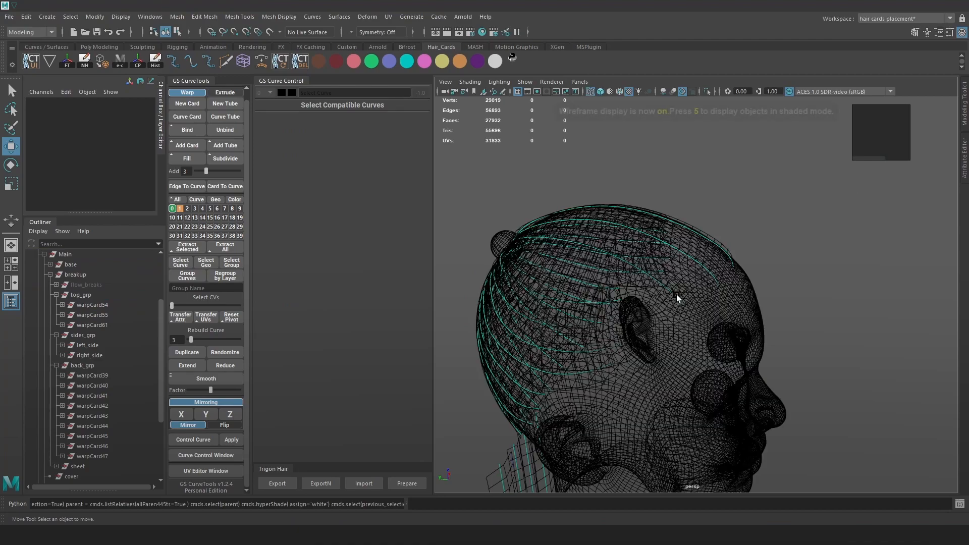
pyautogui.press('6')
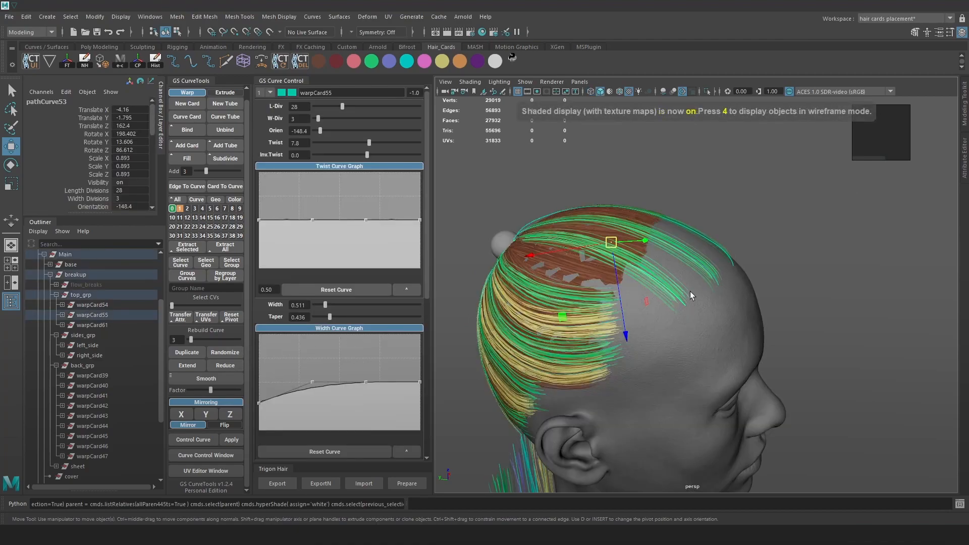
pyautogui.scroll(3, 707, 320)
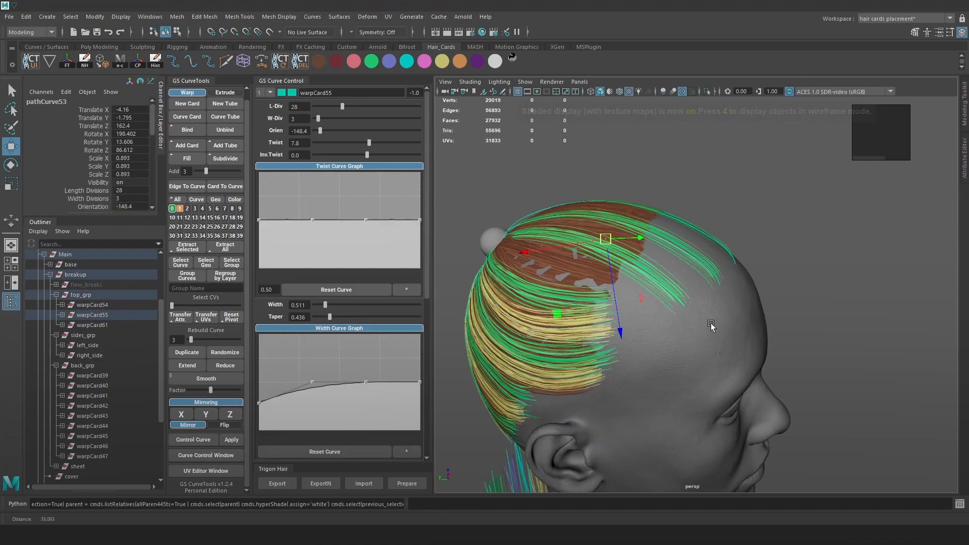
pyautogui.click(910, 250)
pyautogui.moveTo(722, 323); pyautogui.dragTo(628, 250)
pyautogui.press('4')
pyautogui.press('5')
pyautogui.moveTo(675, 299); pyautogui.dragTo(645, 275)
# Step: Pull the end CVs of warpCard61 back up the forehead to shorten the card
pyautogui.press('4')
pyautogui.click(698, 253)
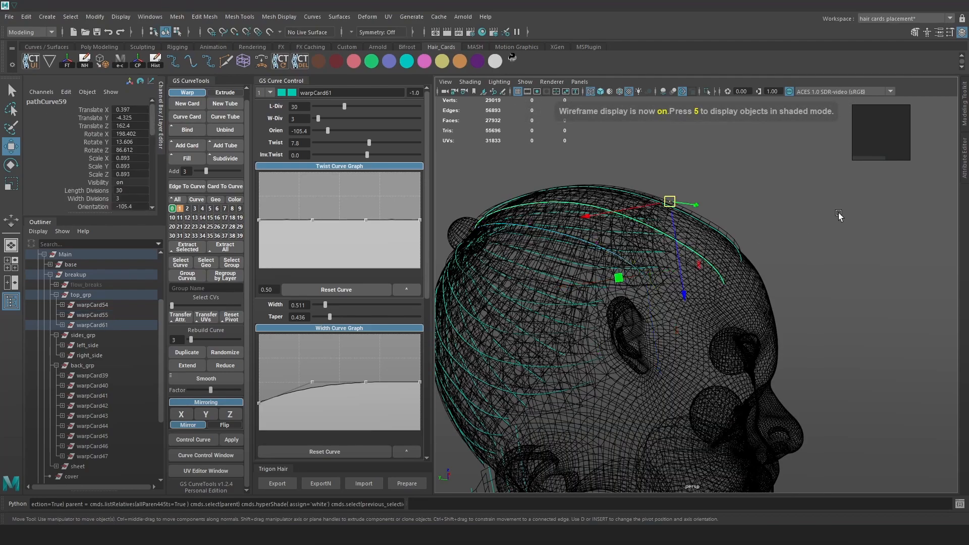
pyautogui.moveTo(839, 214); pyautogui.dragTo(787, 212, button='right')
pyautogui.moveTo(756, 312); pyautogui.dragTo(695, 240)
pyautogui.moveTo(737, 247); pyautogui.dragTo(722, 237, button='middle')
pyautogui.press('5')
pyautogui.click(722, 234)
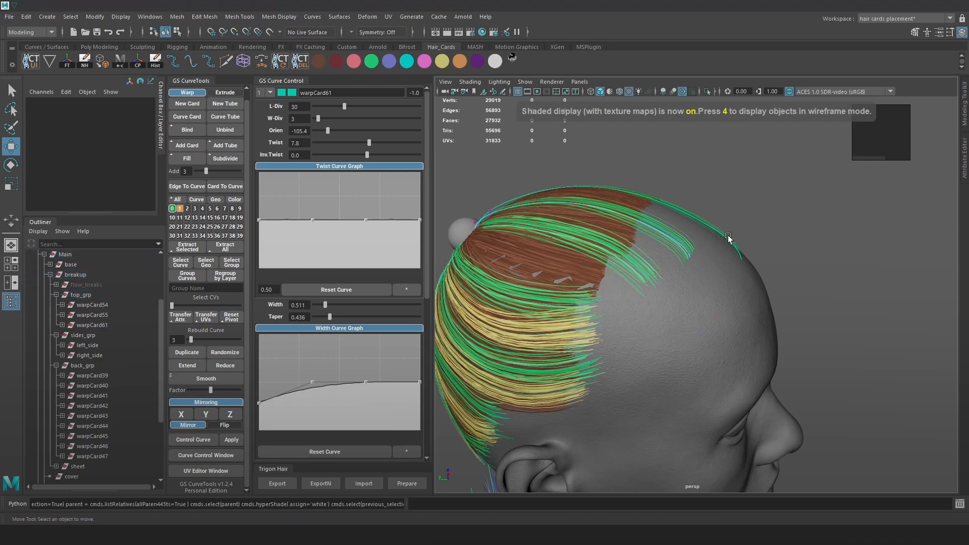
# Step: Select the warpCard54 curve and move its end CVs back toward the hairline
pyautogui.keyDown('alt'); pyautogui.moveTo(722, 234); pyautogui.dragTo(739, 247); pyautogui.keyUp('alt')
pyautogui.press('5')
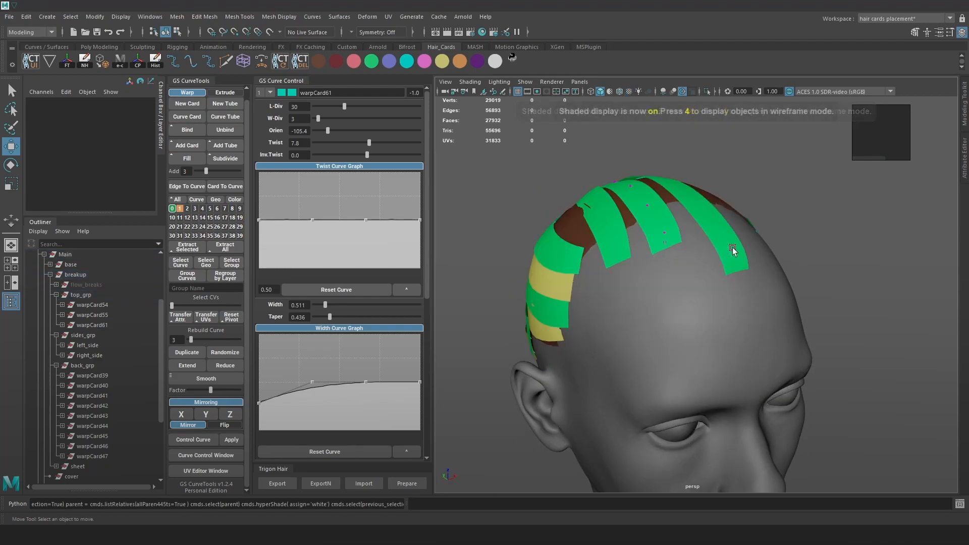
pyautogui.press('4')
pyautogui.click(727, 246)
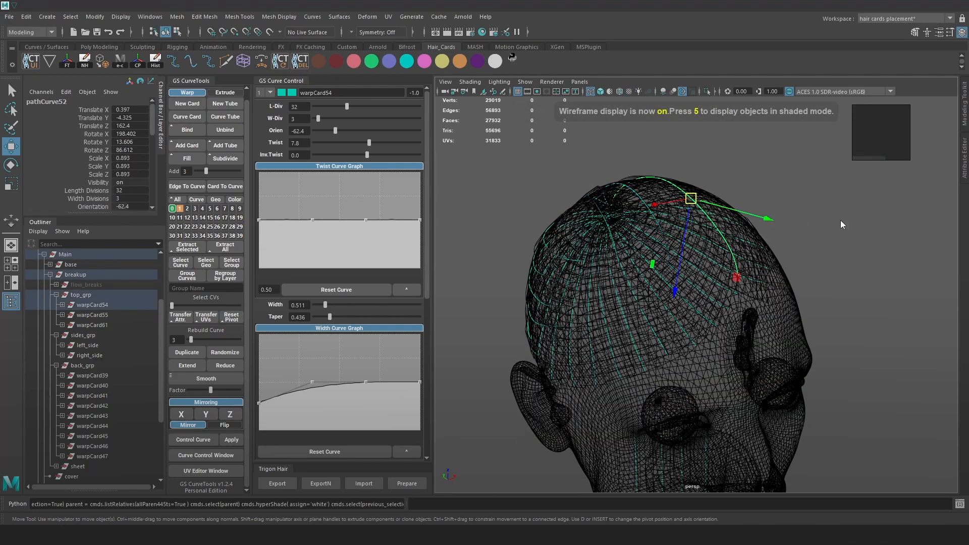
pyautogui.moveTo(840, 220); pyautogui.dragTo(804, 223, button='right')
pyautogui.moveTo(759, 296); pyautogui.dragTo(702, 223)
pyautogui.keyDown('alt'); pyautogui.moveTo(747, 251); pyautogui.dragTo(720, 238); pyautogui.keyUp('alt')
pyautogui.press('5')
pyautogui.press('6')
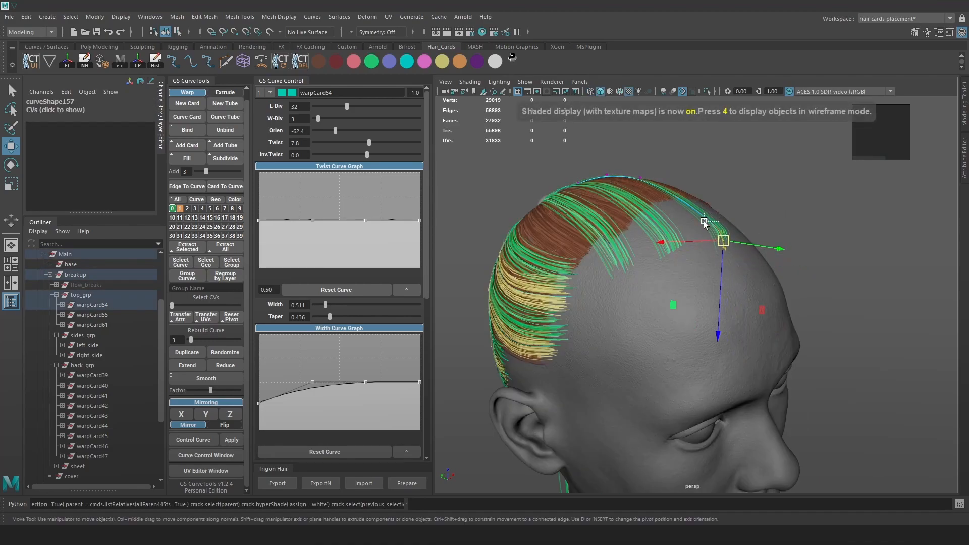
# Step: Reposition the CVs near the tip of warpCard54 to fit the card to the front of the scalp
pyautogui.click(712, 227)
pyautogui.press('4')
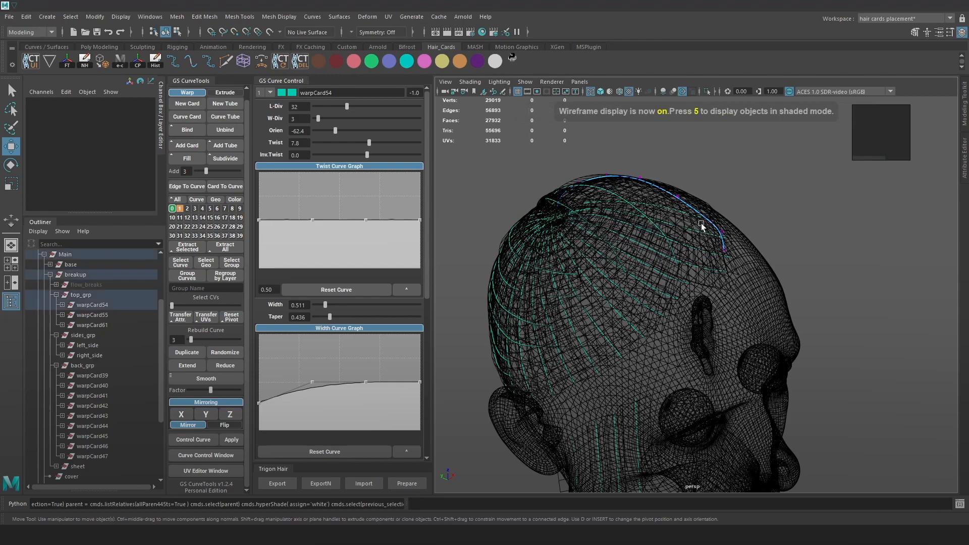
pyautogui.click(698, 225)
pyautogui.press('6')
pyautogui.moveTo(705, 220); pyautogui.dragTo(697, 209)
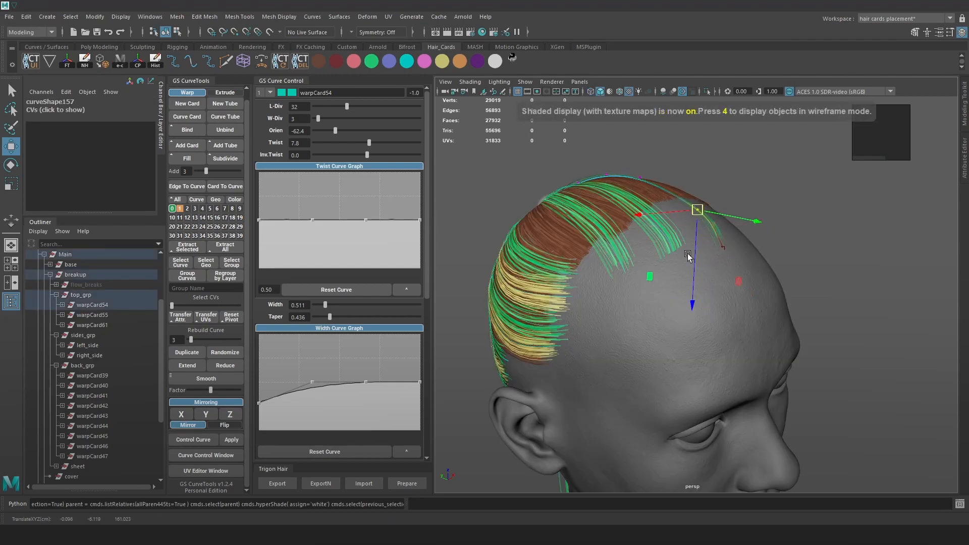
pyautogui.keyDown('alt'); pyautogui.moveTo(746, 276); pyautogui.dragTo(718, 282); pyautogui.keyUp('alt')
pyautogui.click(699, 258)
pyautogui.press('4')
pyautogui.click(698, 221)
pyautogui.press('6')
pyautogui.moveTo(698, 223); pyautogui.dragTo(714, 226)
pyautogui.press('4')
pyautogui.press('6')
pyautogui.moveTo(744, 260)
pyautogui.keyDown('alt'); pyautogui.mouseDown()
pyautogui.moveTo(710, 223)
pyautogui.moveTo(703, 230)
pyautogui.moveTo(670, 216)
pyautogui.mouseUp(); pyautogui.keyUp('alt')
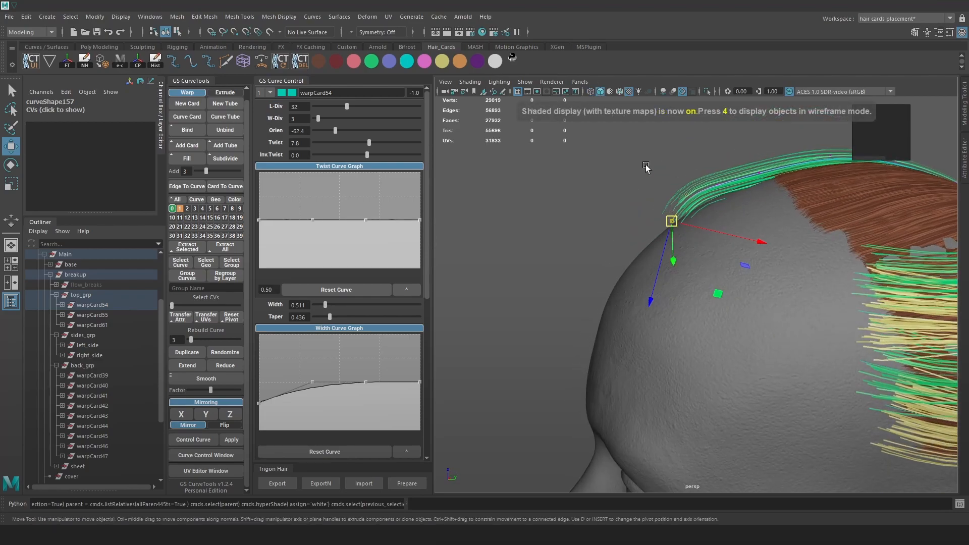
# Step: Adjust the front end of warpCard54 and set the card's orientation to -96.8
pyautogui.click(661, 171)
pyautogui.moveTo(660, 171); pyautogui.dragTo(702, 195)
pyautogui.keyDown('alt'); pyautogui.moveTo(746, 230); pyautogui.dragTo(779, 242); pyautogui.keyUp('alt')
pyautogui.keyDown('alt'); pyautogui.moveTo(835, 247); pyautogui.dragTo(719, 202, button='right'); pyautogui.keyUp('alt')
pyautogui.keyDown('alt'); pyautogui.moveTo(718, 202); pyautogui.dragTo(710, 249); pyautogui.keyUp('alt')
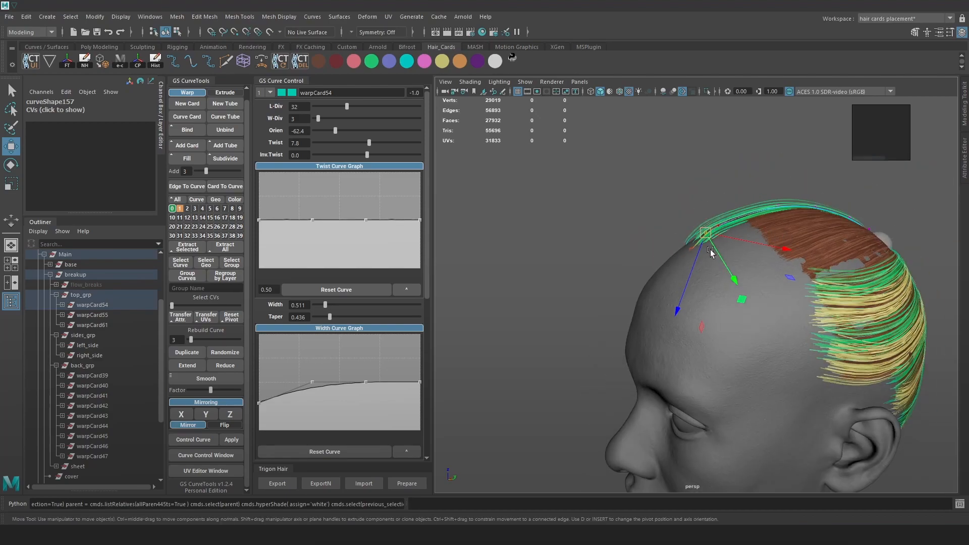
pyautogui.keyDown('alt'); pyautogui.moveTo(710, 249); pyautogui.dragTo(765, 302, button='right'); pyautogui.keyUp('alt')
pyautogui.keyDown('alt'); pyautogui.moveTo(765, 301); pyautogui.dragTo(727, 332, button='middle'); pyautogui.keyUp('alt')
pyautogui.keyDown('alt'); pyautogui.moveTo(728, 318); pyautogui.dragTo(805, 372); pyautogui.keyUp('alt')
pyautogui.moveTo(336, 135); pyautogui.dragTo(330, 136)
pyautogui.keyDown('alt'); pyautogui.moveTo(441, 156); pyautogui.dragTo(495, 161); pyautogui.keyUp('alt')
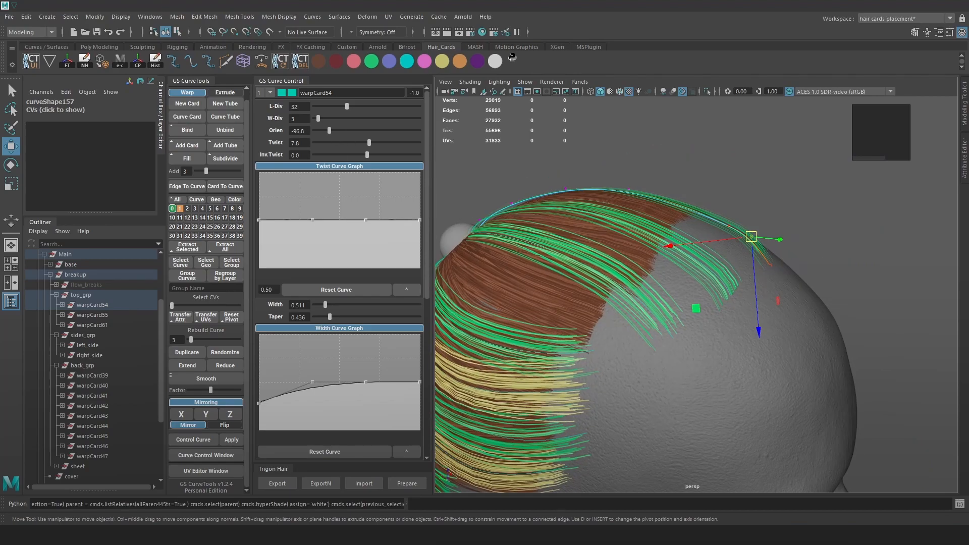
pyautogui.keyDown('alt'); pyautogui.moveTo(649, 335); pyautogui.dragTo(687, 279); pyautogui.keyUp('alt')
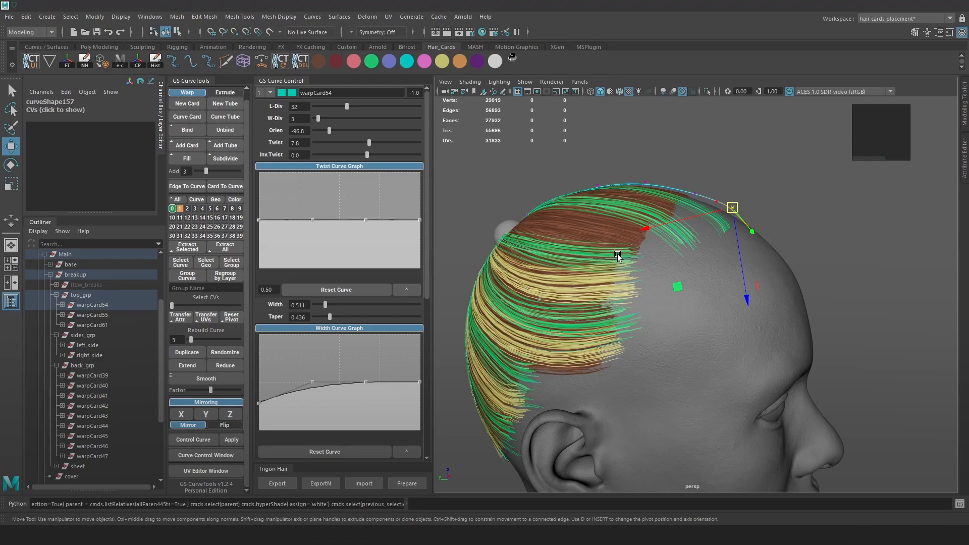
# Step: Export the updated hair cards and copy a screenshot of the side camera view from Marmoset Toolbag
pyautogui.keyDown('alt'); pyautogui.moveTo(745, 225); pyautogui.dragTo(802, 252); pyautogui.keyUp('alt')
pyautogui.keyDown('alt'); pyautogui.moveTo(779, 245); pyautogui.dragTo(598, 327); pyautogui.keyUp('alt')
pyautogui.click(277, 483)
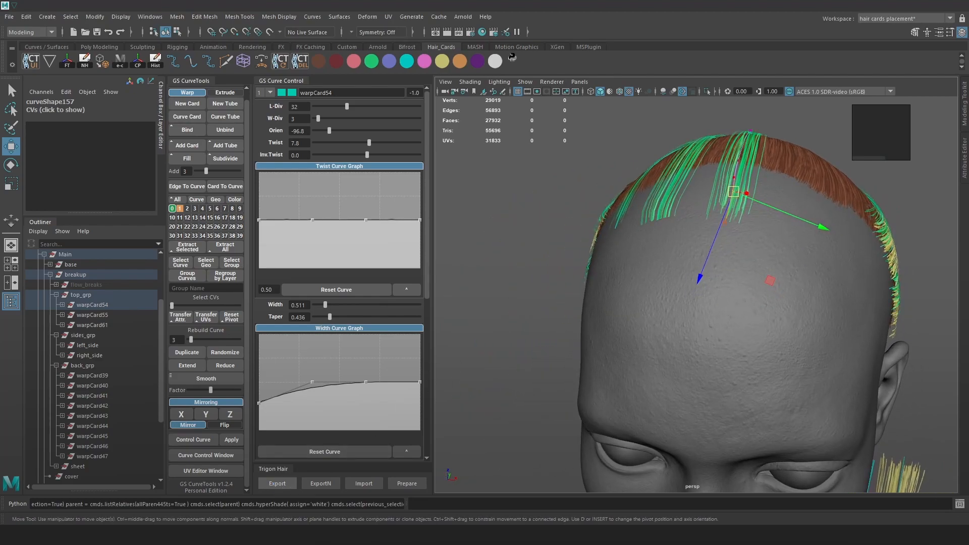
pyautogui.click(384, 534)
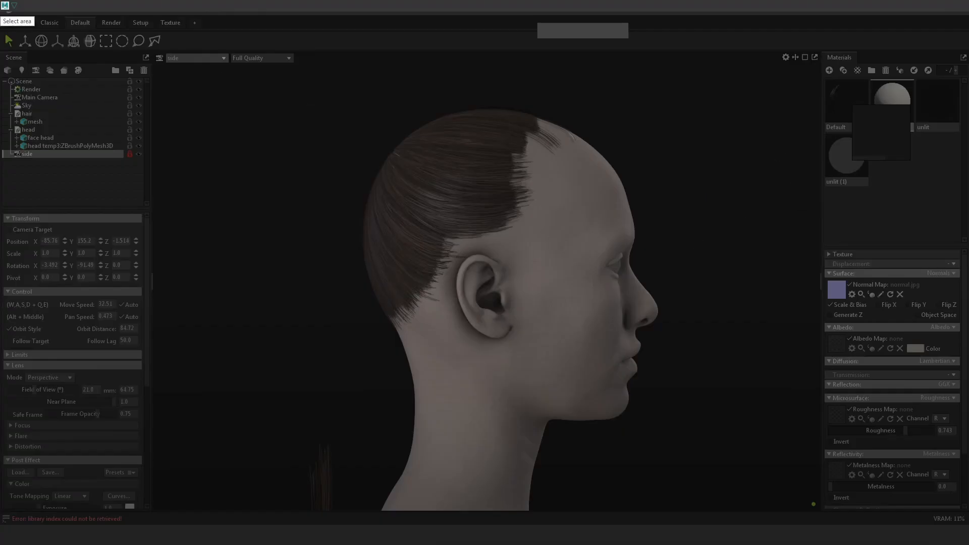
pyautogui.hotkey('ctrl', 'c')
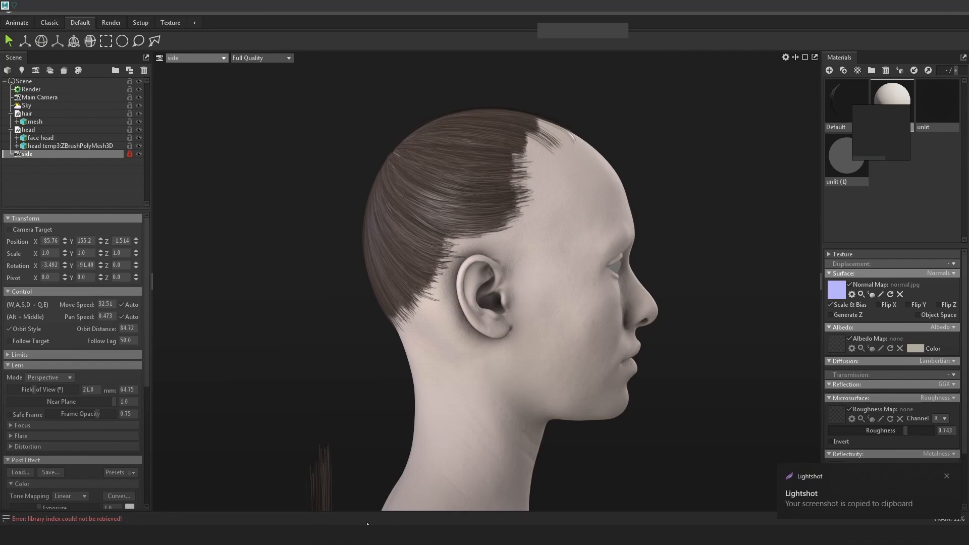
# Step: Paste the new side-view capture above Layer 1 in side_match_up.psd and check it against the drawn guides
pyautogui.click(104, 531)
pyautogui.keyDown('alt'); pyautogui.scroll(-3, 636, 314); pyautogui.keyUp('alt')
pyautogui.moveTo(722, 393); pyautogui.dragTo(691, 337)
pyautogui.click(885, 438)
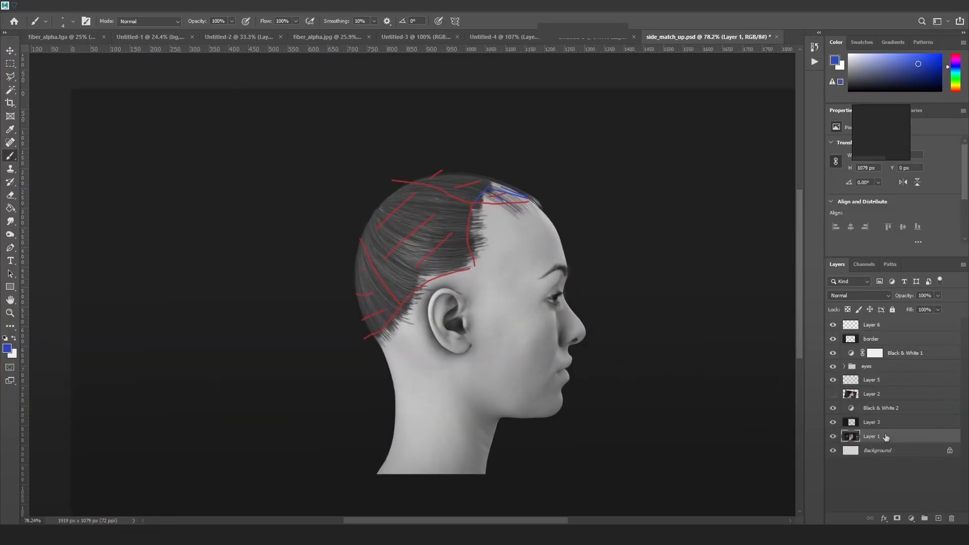
pyautogui.hotkey('ctrl', 'v')
pyautogui.keyDown('alt'); pyautogui.scroll(3, 515, 174); pyautogui.keyUp('alt')
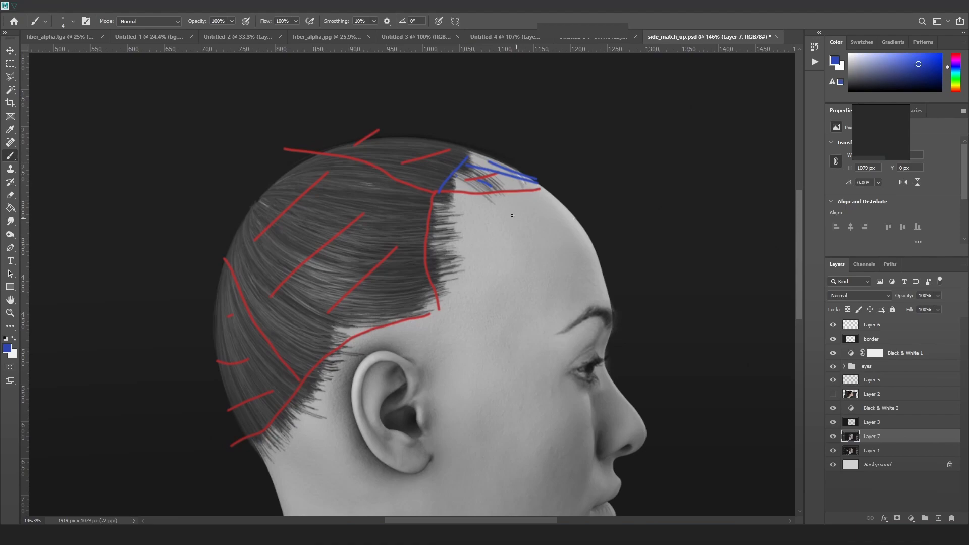
pyautogui.keyDown('alt'); pyautogui.scroll(-3, 520, 218); pyautogui.keyUp('alt')
# Step: Switch to Maya and try to move the end CV of warpCard55 at the front hairline
pyautogui.hotkey('alt', 'Tab')
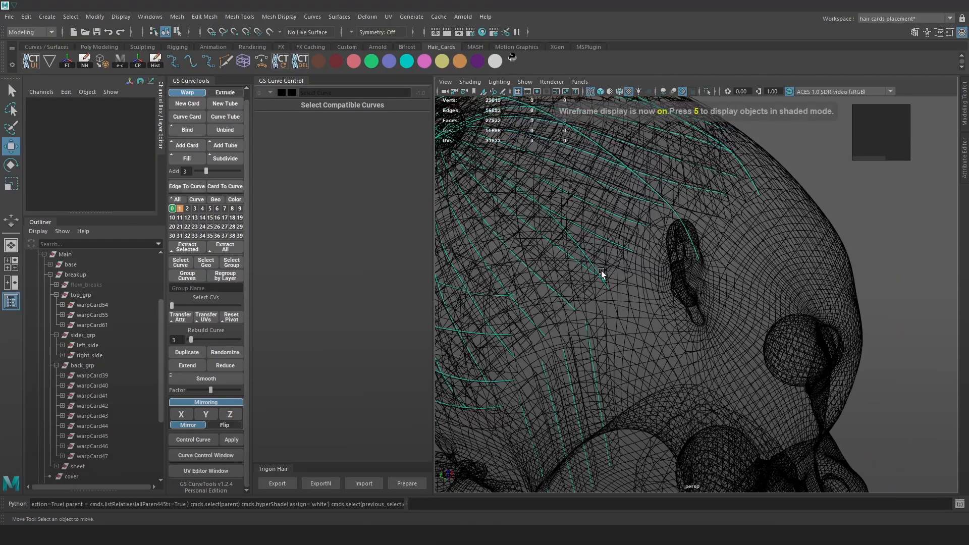
pyautogui.press('4')
pyautogui.press('4')
pyautogui.moveTo(604, 276); pyautogui.dragTo(610, 308, button='right')
pyautogui.click(608, 290)
pyautogui.press('6')
pyautogui.moveTo(609, 290); pyautogui.dragTo(612, 295)
pyautogui.hotkey('ctrl', 'z')
pyautogui.press('e')
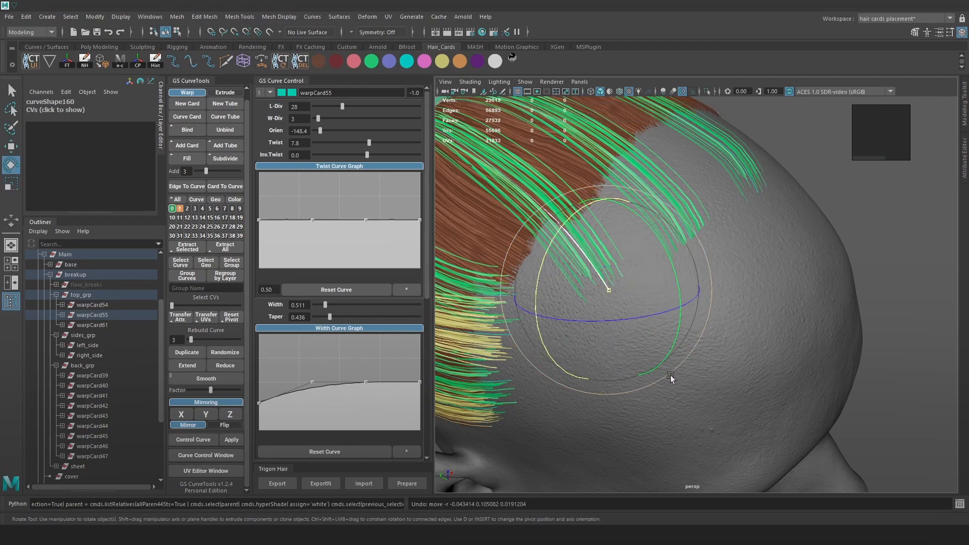
# Step: Rebuild the warpCard55 curve with a value of 7, rotate its front-end CVs and adjust the card's inverse twist
pyautogui.press('4')
pyautogui.moveTo(194, 341); pyautogui.dragTo(199, 340)
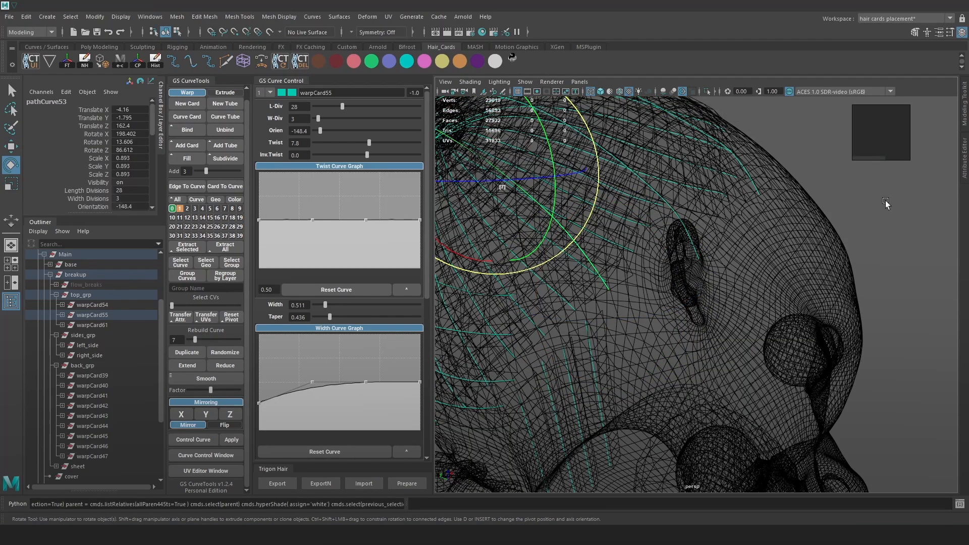
pyautogui.press('6')
pyautogui.moveTo(677, 207); pyautogui.dragTo(689, 221)
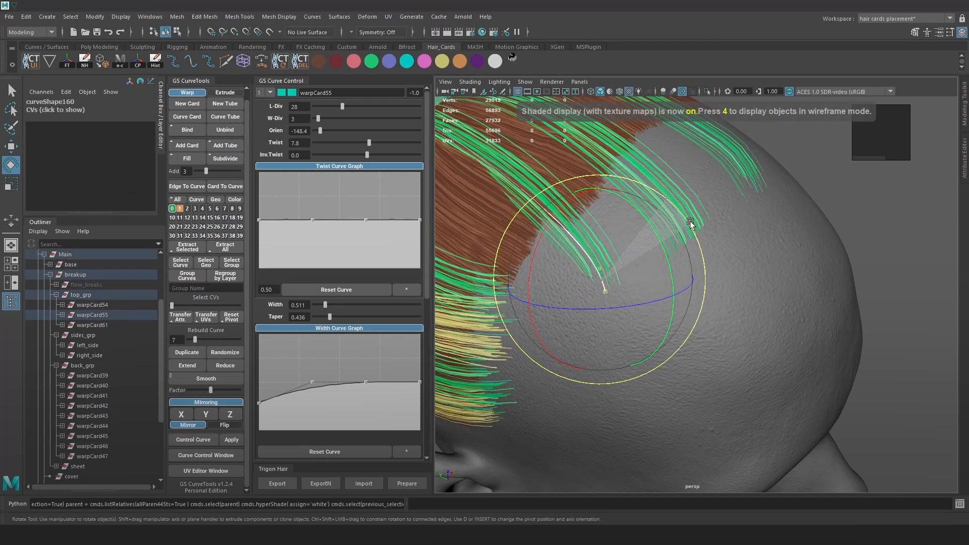
pyautogui.moveTo(367, 155); pyautogui.dragTo(374, 154)
pyautogui.click(907, 222)
# Step: Mirror warpCard55 across X and narrow the start of the mirrored card's width curve
pyautogui.keyDown('alt'); pyautogui.moveTo(732, 222); pyautogui.dragTo(671, 202); pyautogui.keyUp('alt')
pyautogui.keyDown('alt'); pyautogui.moveTo(784, 187); pyautogui.dragTo(686, 242); pyautogui.keyUp('alt')
pyautogui.click(570, 236)
pyautogui.press('6')
pyautogui.keyDown('alt'); pyautogui.moveTo(570, 234); pyautogui.dragTo(737, 279); pyautogui.keyUp('alt')
pyautogui.moveTo(260, 361); pyautogui.dragTo(263, 384)
# Step: Mirror warpCard61 across X and lower the start point of the mirrored card's width curve
pyautogui.click(686, 267)
pyautogui.moveTo(685, 267)
pyautogui.keyDown('alt'); pyautogui.mouseDown()
pyautogui.moveTo(740, 273)
pyautogui.moveTo(683, 286)
pyautogui.mouseUp(); pyautogui.keyUp('alt')
pyautogui.press('4')
pyautogui.click(686, 283)
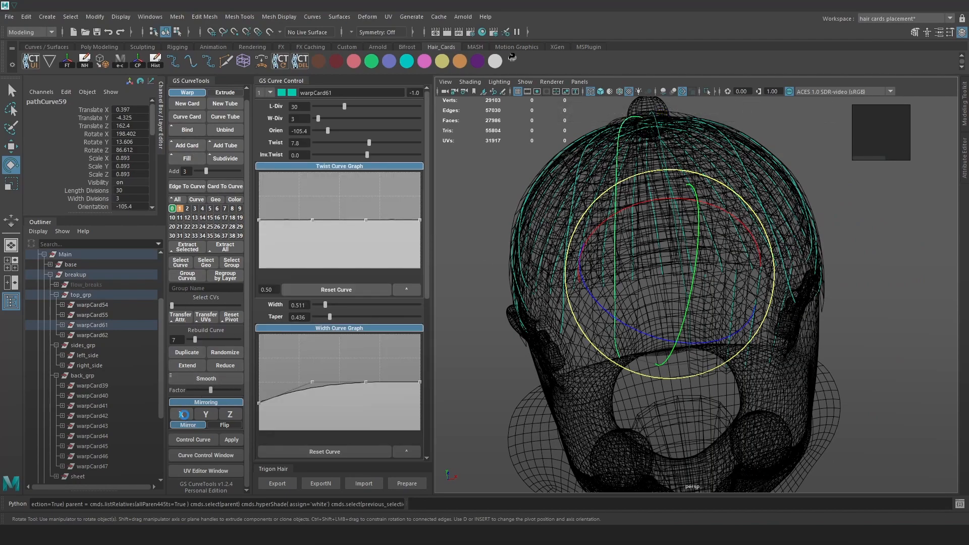
pyautogui.click(181, 415)
pyautogui.moveTo(261, 363); pyautogui.dragTo(264, 392)
pyautogui.press('5')
pyautogui.press('6')
# Step: Examine the mirrored breakup cards along the front hairline for coverage and overlap with the base layer
pyautogui.keyDown('alt'); pyautogui.moveTo(777, 253); pyautogui.dragTo(793, 195); pyautogui.keyUp('alt')
pyautogui.click(899, 267)
pyautogui.keyDown('alt'); pyautogui.moveTo(899, 268); pyautogui.dragTo(823, 294); pyautogui.keyUp('alt')
pyautogui.scroll(5, 822, 295)
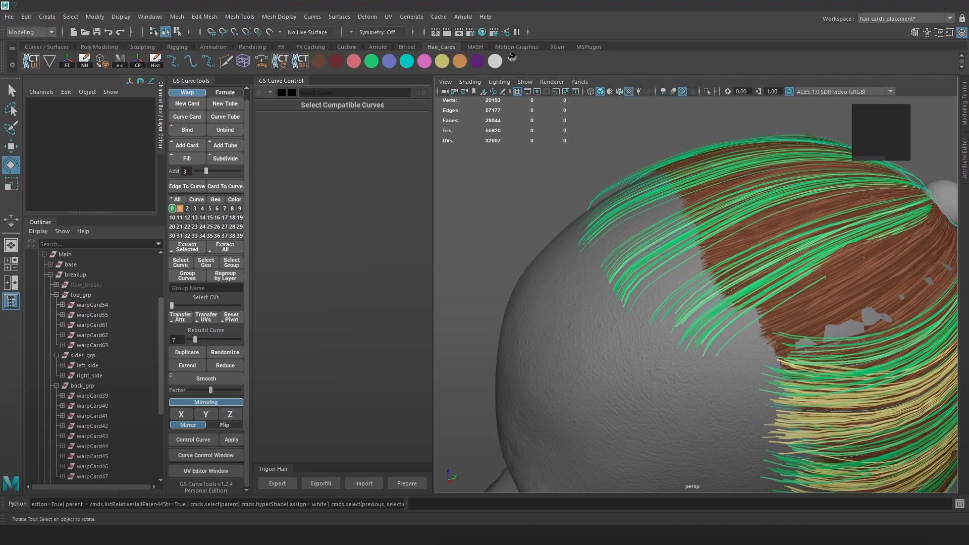
pyautogui.keyDown('alt'); pyautogui.moveTo(837, 246); pyautogui.dragTo(741, 263); pyautogui.keyUp('alt')
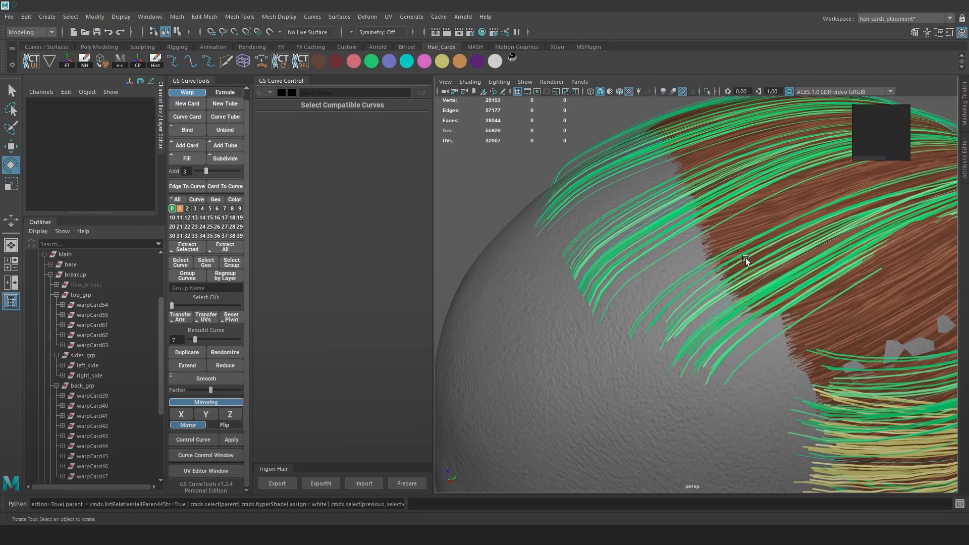
pyautogui.press('4')
pyautogui.press('6')
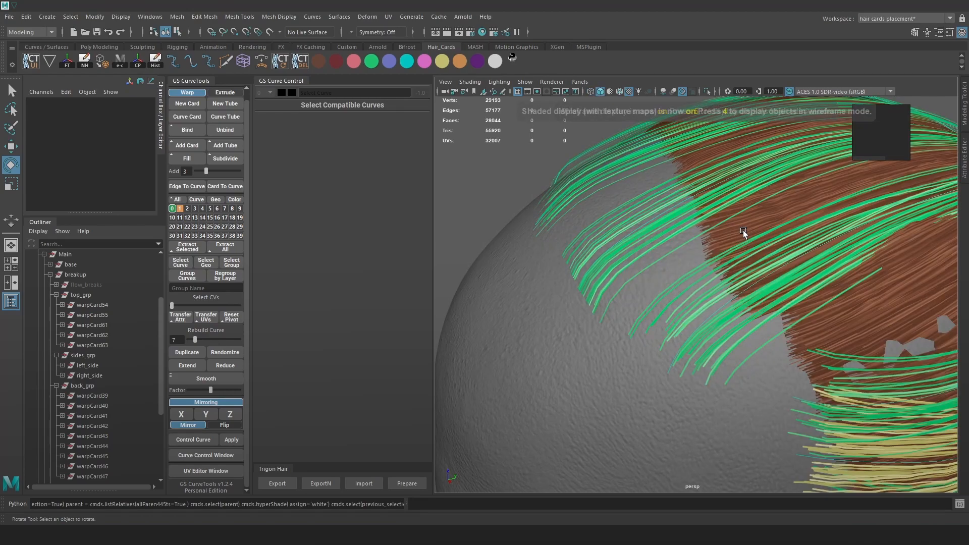
pyautogui.press('f')
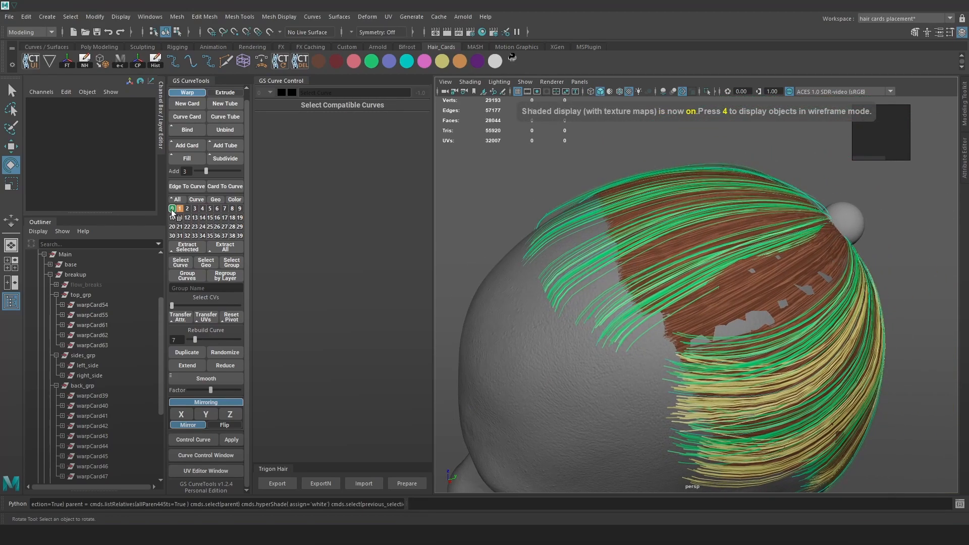
# Step: Turn on curve visibility for layer 0 and select the curve of base card warpCard25
pyautogui.rightClick(172, 209)
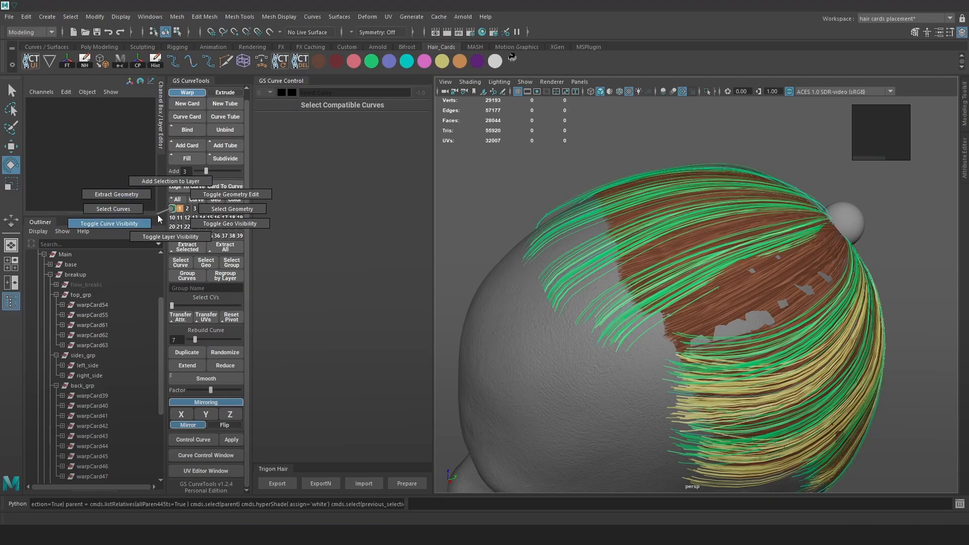
pyautogui.click(150, 217)
pyautogui.scroll(3, 635, 264)
pyautogui.press('4')
pyautogui.moveTo(659, 252)
pyautogui.keyDown('alt'); pyautogui.mouseDown()
pyautogui.moveTo(703, 254)
pyautogui.moveTo(655, 245)
pyautogui.mouseUp(); pyautogui.keyUp('alt')
pyautogui.click(650, 249)
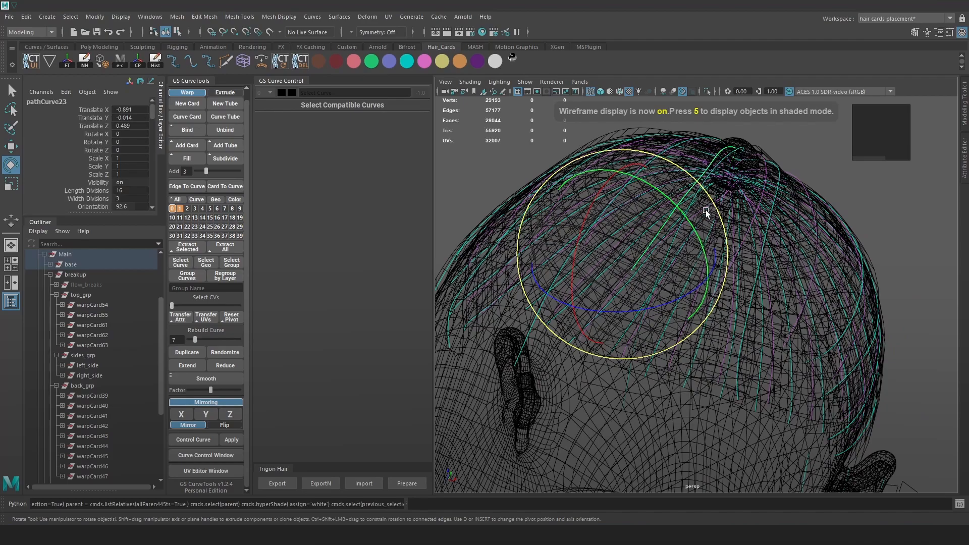
pyautogui.press('6')
pyautogui.press('5')
pyautogui.press('6')
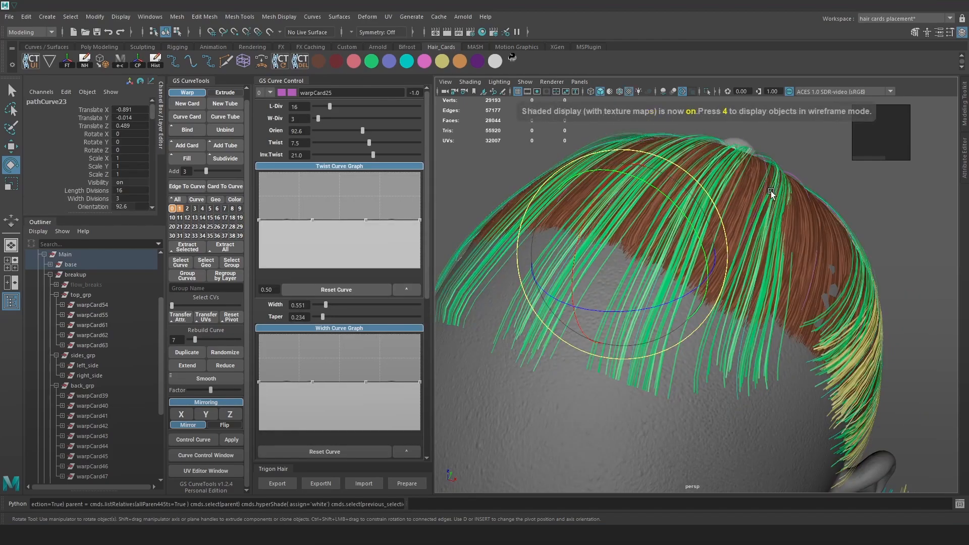
# Step: Try to move the front end CV of warpCard25 beyond the base hairline
pyautogui.keyDown('alt'); pyautogui.moveTo(770, 187); pyautogui.dragTo(701, 240); pyautogui.keyUp('alt')
pyautogui.keyDown('alt'); pyautogui.moveTo(832, 253); pyautogui.dragTo(808, 144); pyautogui.keyUp('alt')
pyautogui.moveTo(807, 138); pyautogui.dragTo(750, 137, button='right')
pyautogui.press('4')
pyautogui.click(592, 317)
pyautogui.press('6')
pyautogui.press('w')
pyautogui.moveTo(593, 316); pyautogui.dragTo(540, 373)
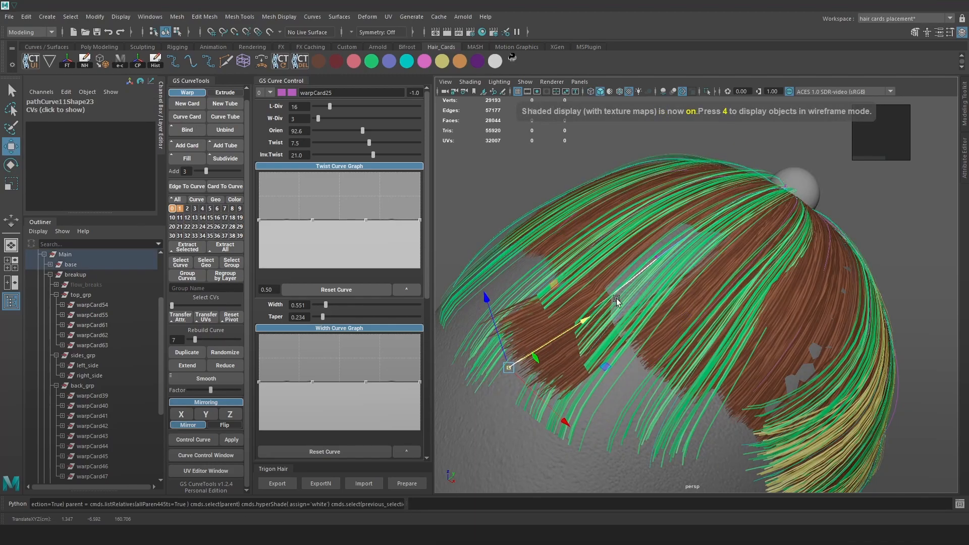
pyautogui.keyDown('alt'); pyautogui.moveTo(679, 272); pyautogui.dragTo(746, 271); pyautogui.keyUp('alt')
pyautogui.hotkey('ctrl', 'z')
pyautogui.keyDown('alt'); pyautogui.moveTo(688, 265); pyautogui.dragTo(685, 261); pyautogui.keyUp('alt')
pyautogui.hotkey('ctrl', 'z')
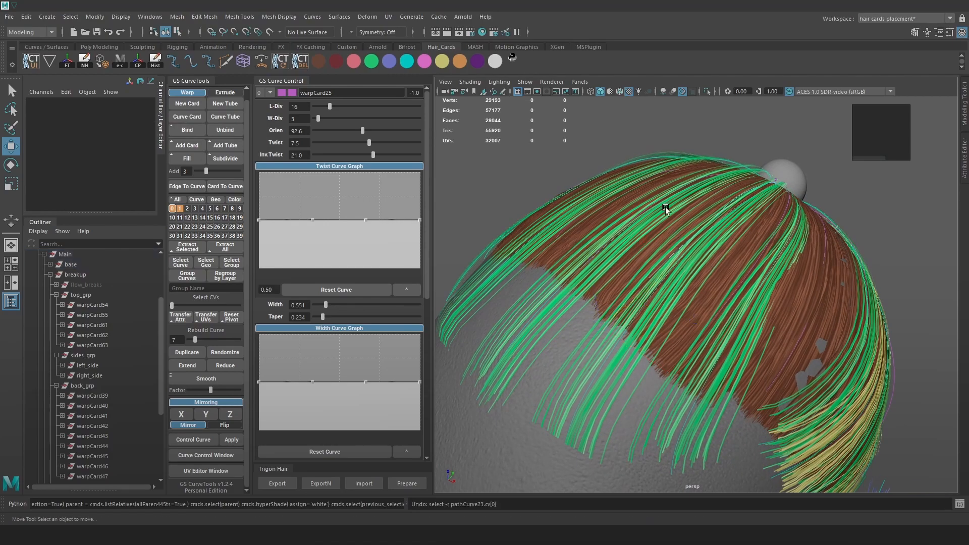
# Step: Toggle geometry editing for layer 0 and clear the selection
pyautogui.keyDown('alt'); pyautogui.moveTo(715, 211); pyautogui.dragTo(667, 231); pyautogui.keyUp('alt')
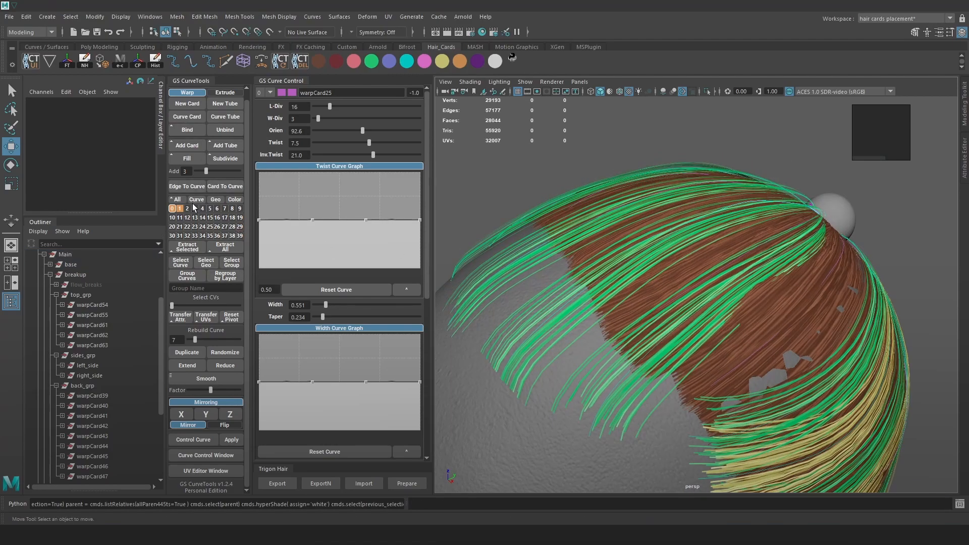
pyautogui.rightClick(173, 209)
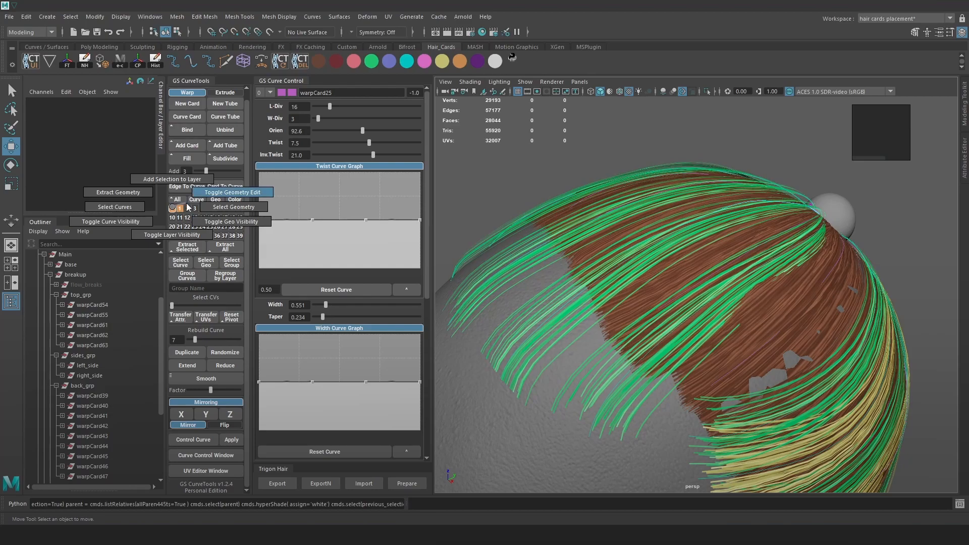
pyautogui.click(233, 191)
pyautogui.click(548, 144)
pyautogui.keyDown('alt'); pyautogui.moveTo(587, 253); pyautogui.dragTo(651, 245); pyautogui.keyUp('alt')
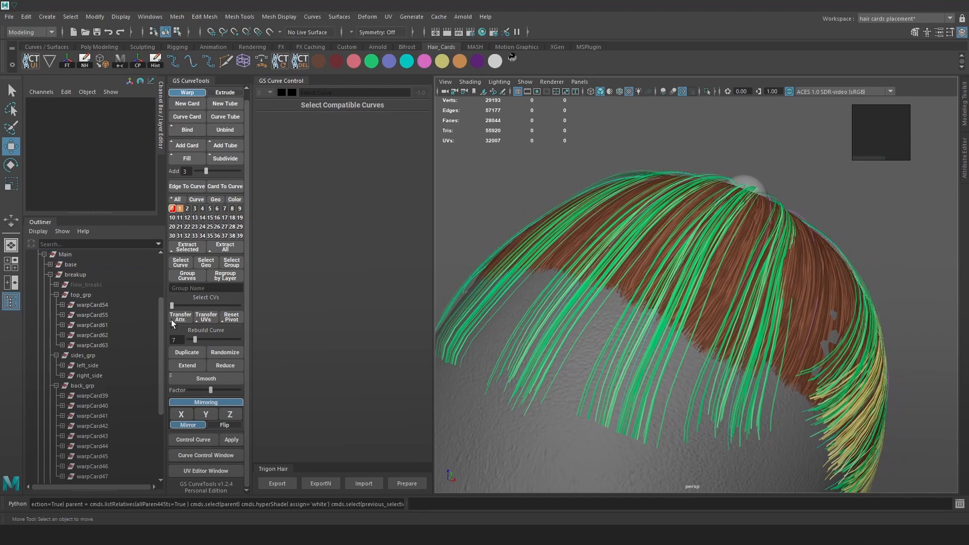
# Step: Collapse the top_grp, sides_grp and back_grp subgroups of breakup in the Outliner
pyautogui.click(56, 296)
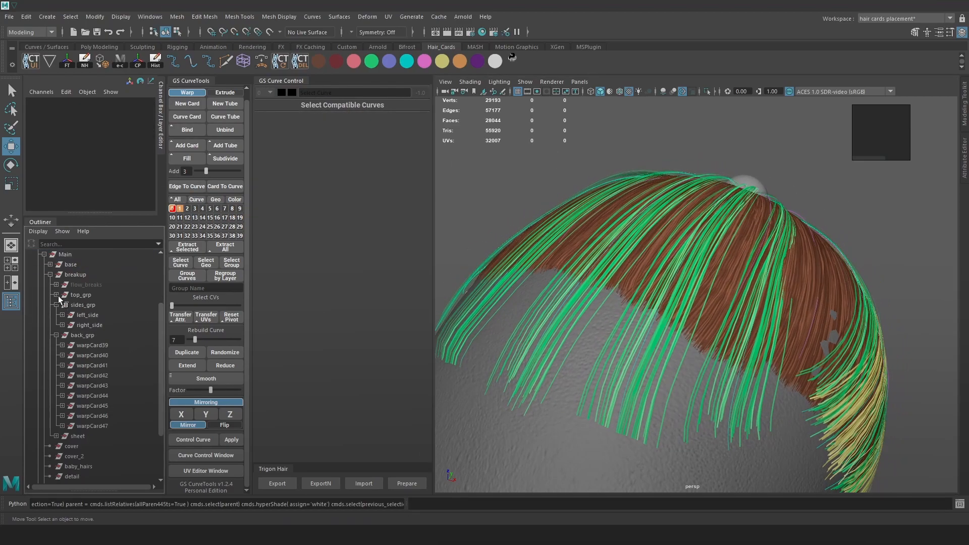
pyautogui.click(56, 304)
pyautogui.click(55, 313)
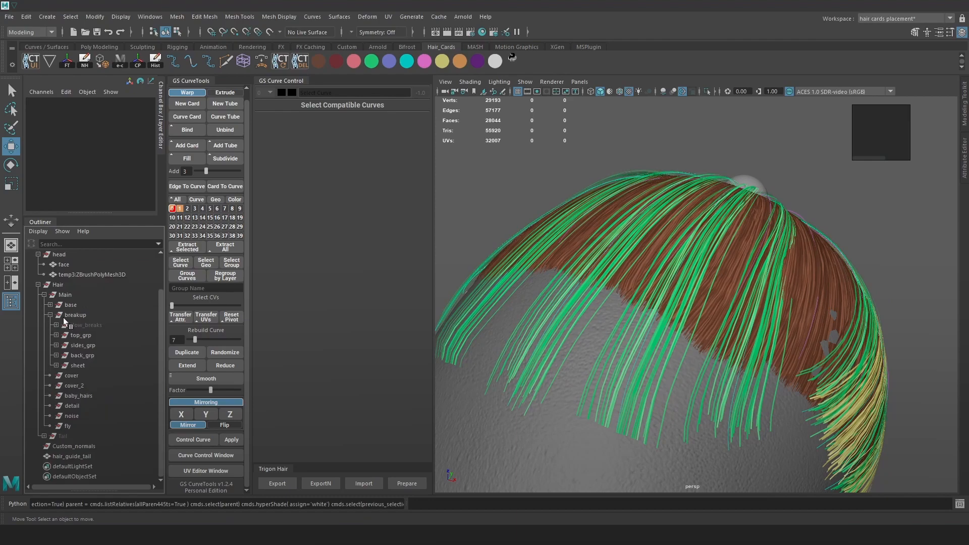
# Step: Try hiding the breakup group and selecting warpCard25 in the base layer underneath
pyautogui.click(87, 314)
pyautogui.hotkey('ctrl', 'h')
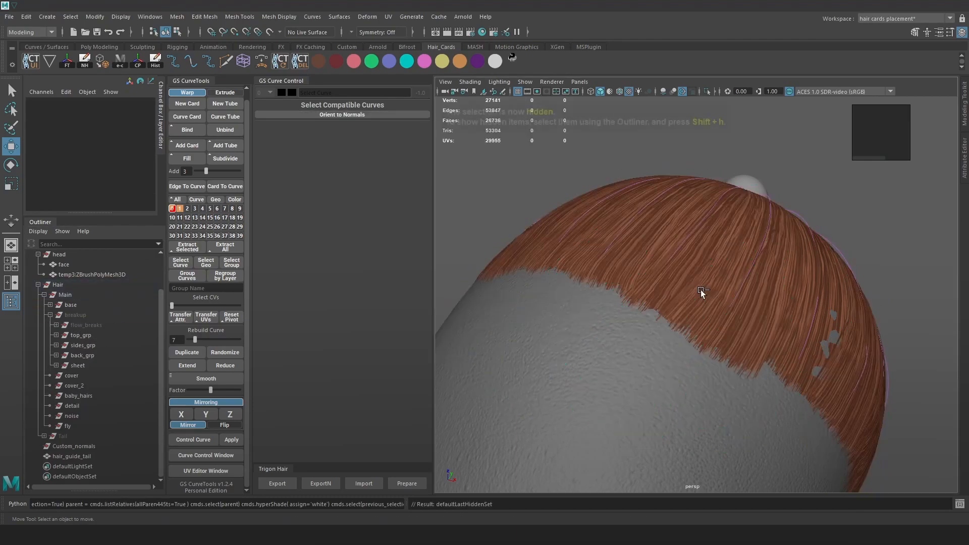
pyautogui.keyDown('alt'); pyautogui.moveTo(725, 292); pyautogui.dragTo(685, 265); pyautogui.keyUp('alt')
pyautogui.click(676, 259)
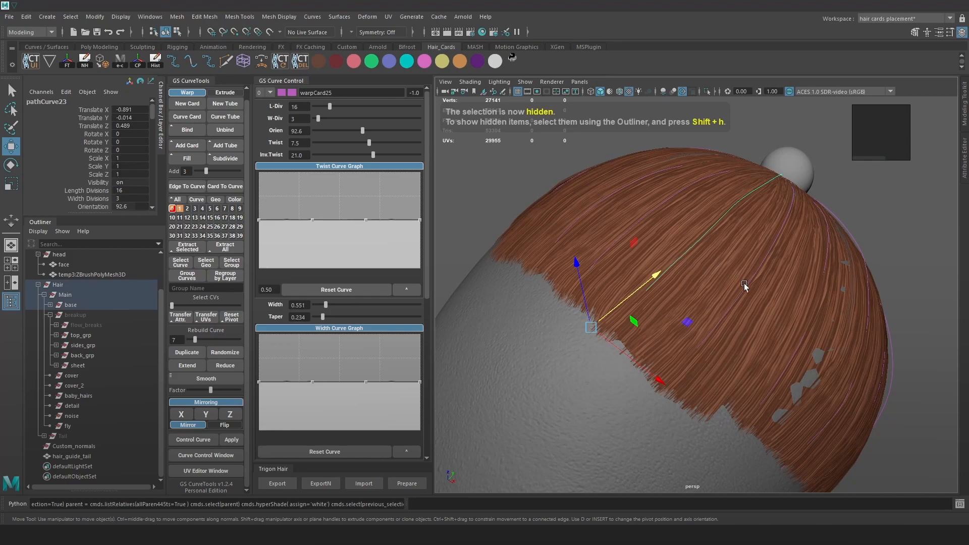
pyautogui.hotkey('ctrl', 'z')
pyautogui.hotkey('ctrl', 'z')
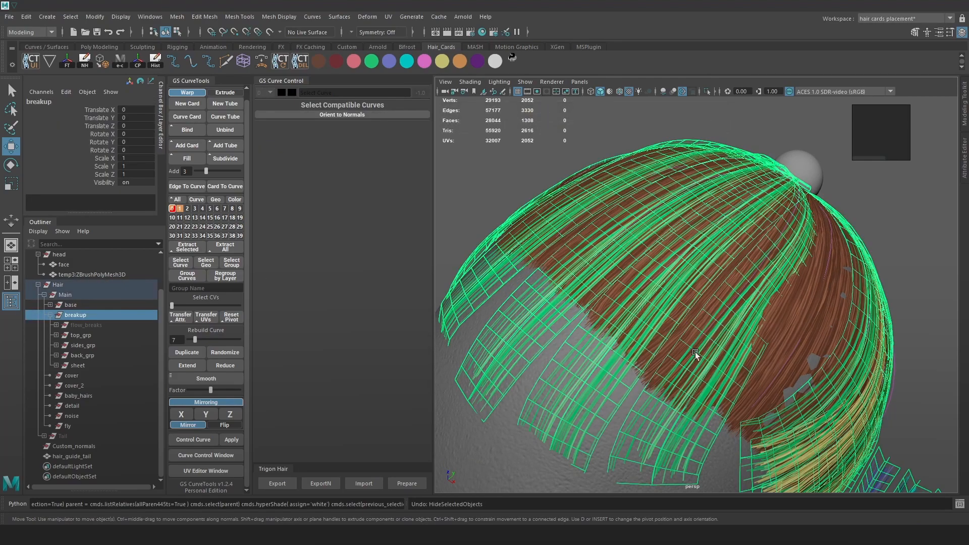
# Step: Isolate the base layer's top_grp cards in the viewport and expand that group in the Outliner
pyautogui.click(71, 305)
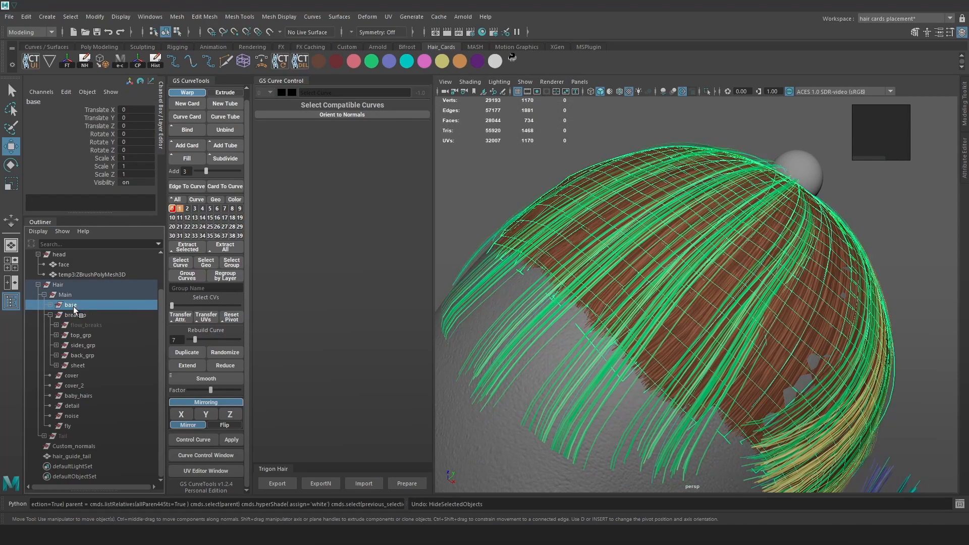
pyautogui.click(85, 336)
pyautogui.keyDown('alt'); pyautogui.moveTo(680, 360); pyautogui.dragTo(644, 348); pyautogui.keyUp('alt')
pyautogui.click(50, 305)
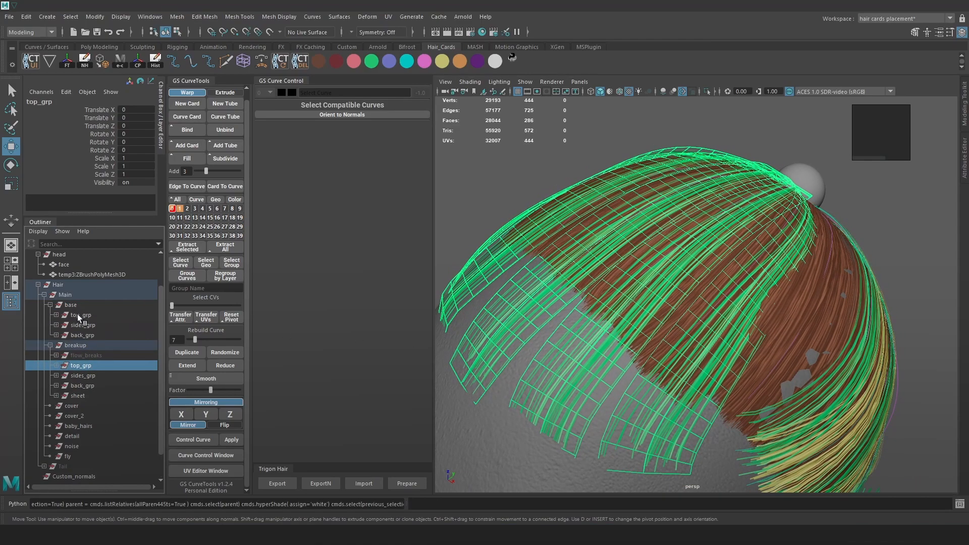
pyautogui.click(80, 315)
pyautogui.keyDown('alt'); pyautogui.moveTo(719, 327); pyautogui.dragTo(711, 306); pyautogui.keyUp('alt')
pyautogui.click(705, 92)
pyautogui.click(705, 91)
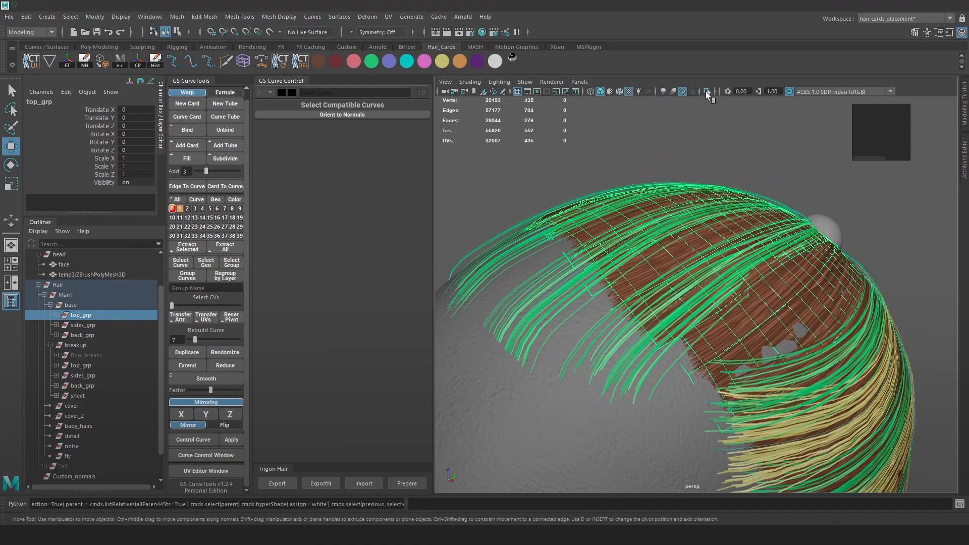
pyautogui.keyDown('alt'); pyautogui.moveTo(727, 255); pyautogui.dragTo(750, 289); pyautogui.keyUp('alt')
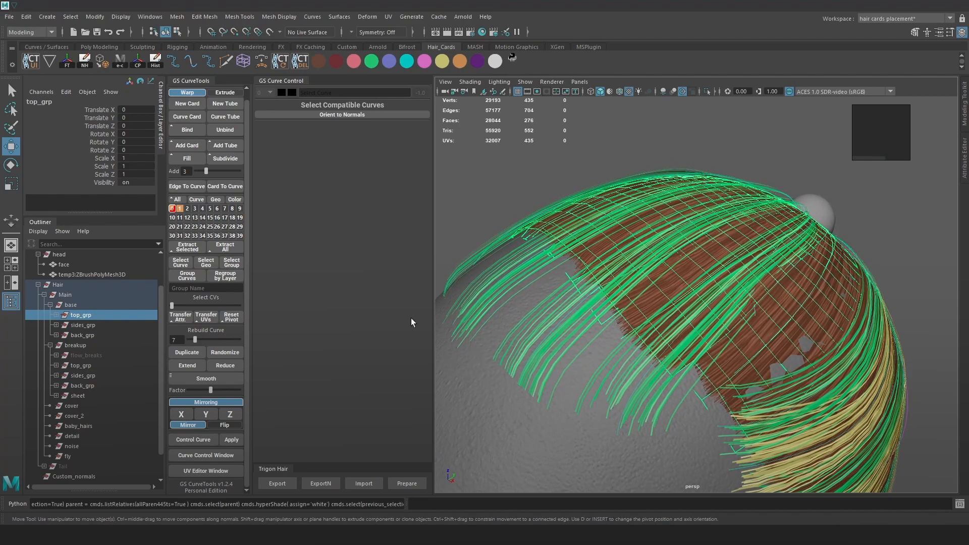
pyautogui.click(56, 315)
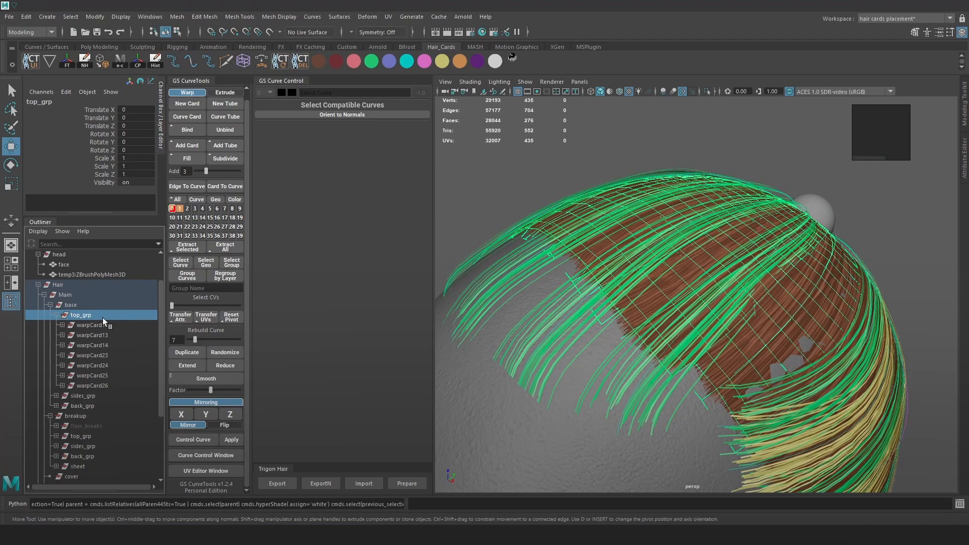
pyautogui.click(706, 92)
# Step: Box-select the isolated card geometry, clear the selection and toggle geometry editing for layer 0
pyautogui.scroll(-3, 787, 222)
pyautogui.moveTo(846, 381); pyautogui.dragTo(511, 194)
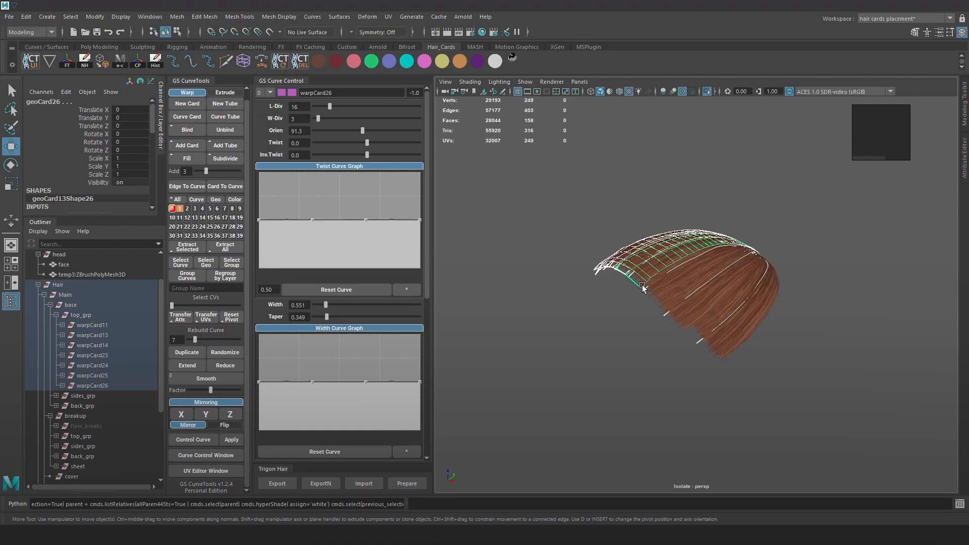
pyautogui.click(587, 295)
pyautogui.rightClick(173, 209)
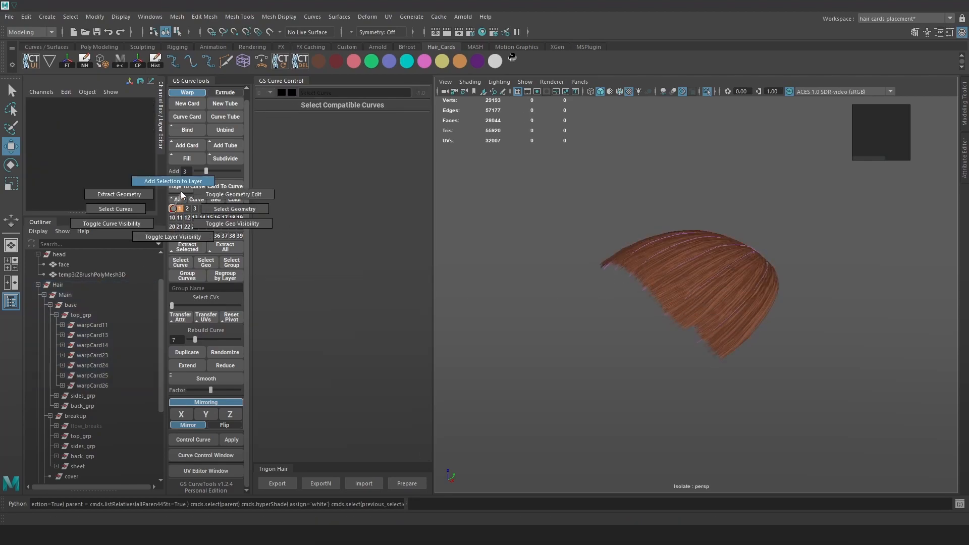
# Step: Assign the orange material to the isolated base top cards and the pink material to every other one
pyautogui.moveTo(867, 364); pyautogui.dragTo(557, 181)
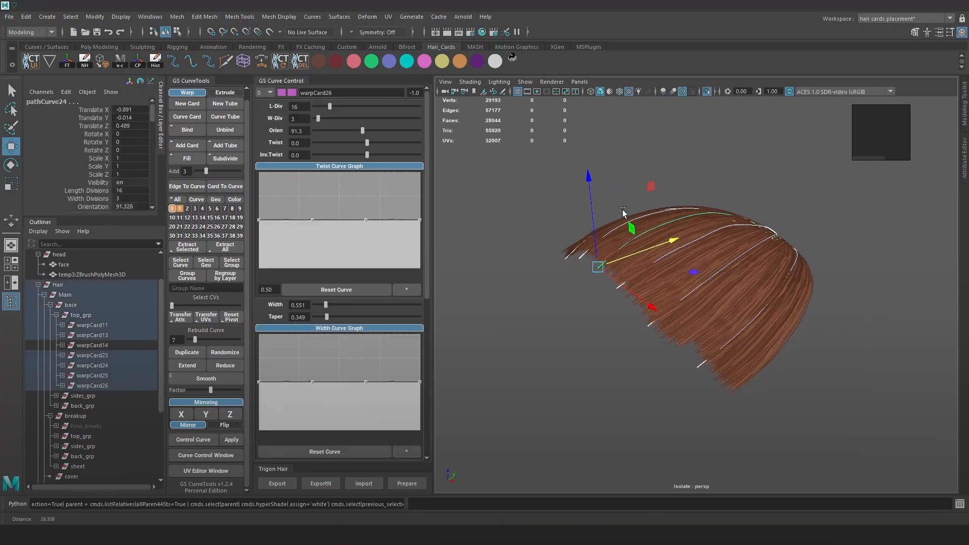
pyautogui.click(460, 61)
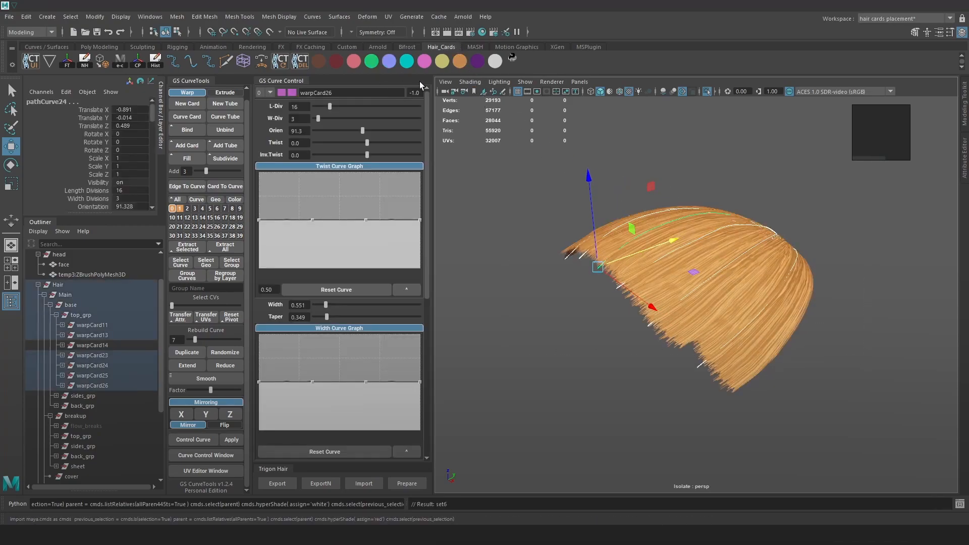
pyautogui.press('4')
pyautogui.click(672, 305)
pyautogui.moveTo(671, 305)
pyautogui.keyDown('alt'); pyautogui.mouseDown()
pyautogui.moveTo(677, 329)
pyautogui.moveTo(662, 316)
pyautogui.mouseUp(); pyautogui.keyUp('alt')
pyautogui.keyDown('shift'); pyautogui.click(631, 298); pyautogui.keyUp('shift')
pyautogui.keyDown('shift'); pyautogui.click(567, 288); pyautogui.keyUp('shift')
pyautogui.click(425, 61)
pyautogui.press('5')
pyautogui.press('6')
pyautogui.click(813, 262)
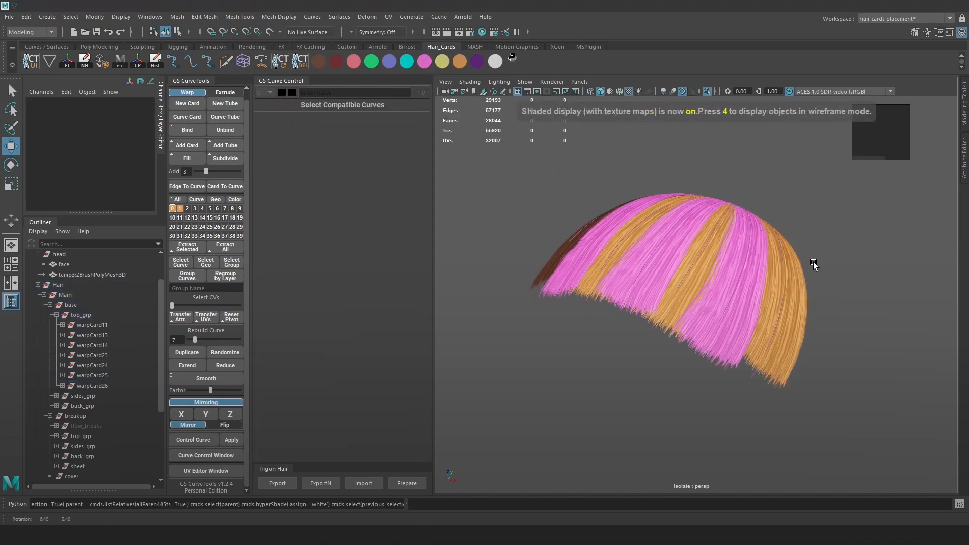
# Step: Assign the orange material to warpCard14 and exit isolation to show all the hair cards on the head
pyautogui.keyDown('alt'); pyautogui.moveTo(635, 243); pyautogui.dragTo(523, 320); pyautogui.keyUp('alt')
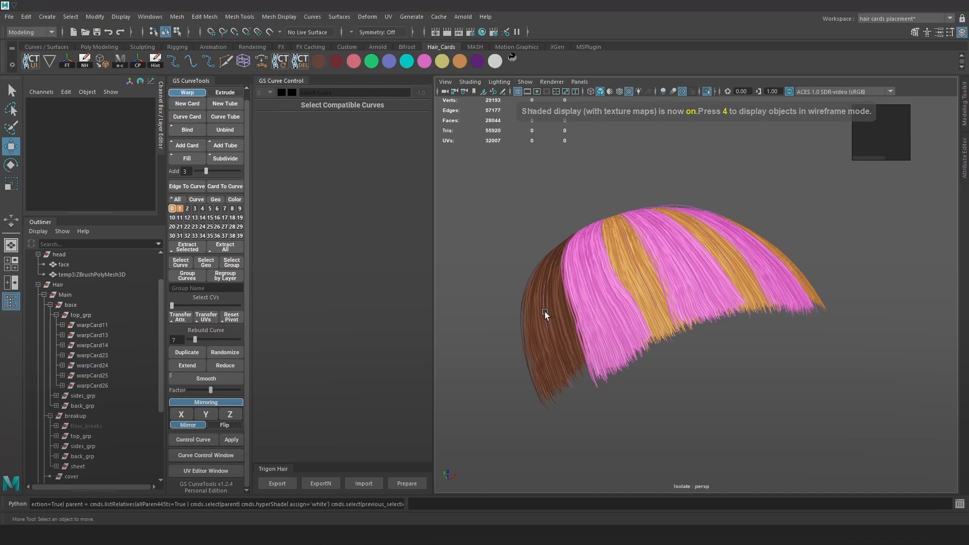
pyautogui.click(544, 311)
pyautogui.click(460, 61)
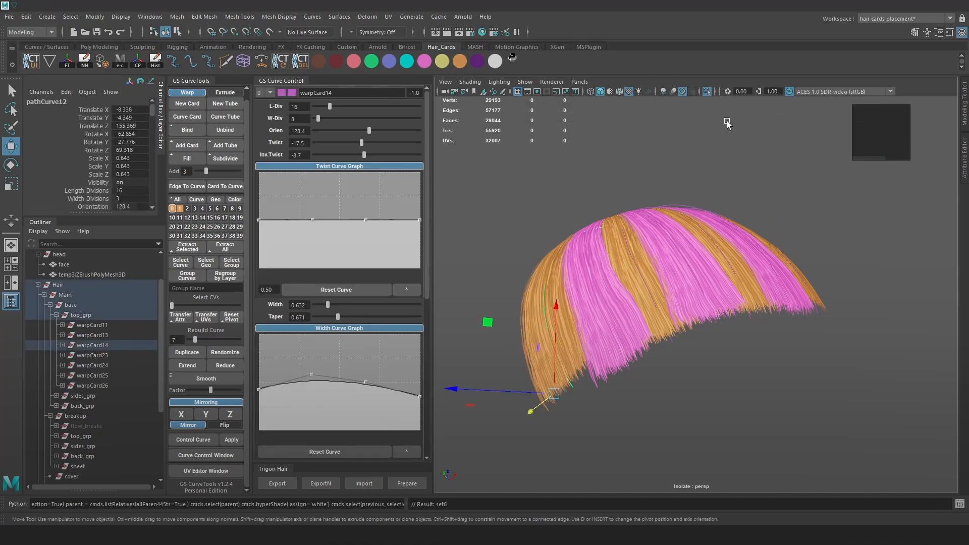
pyautogui.click(707, 92)
pyautogui.keyDown('alt'); pyautogui.moveTo(735, 266); pyautogui.dragTo(809, 277); pyautogui.keyUp('alt')
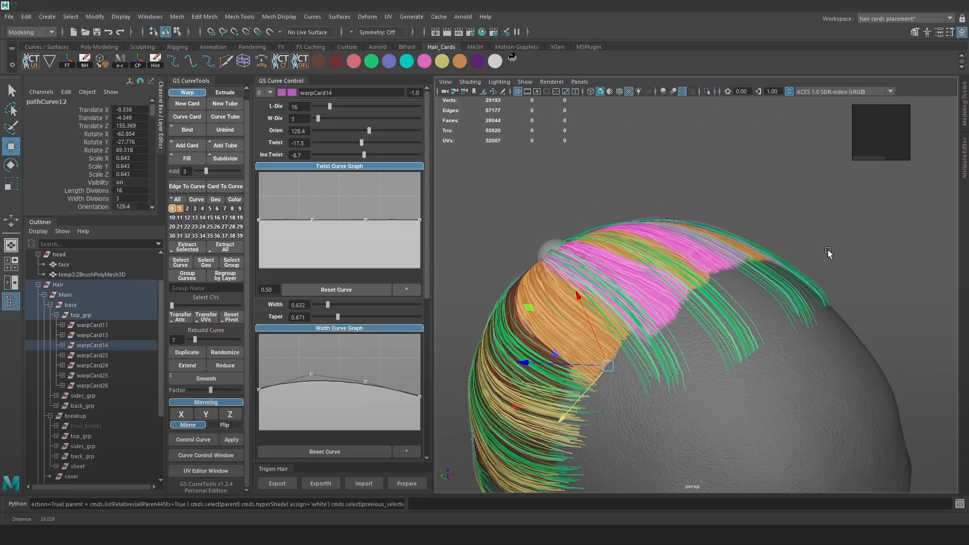
pyautogui.keyDown('alt'); pyautogui.moveTo(762, 311); pyautogui.dragTo(783, 312); pyautogui.keyUp('alt')
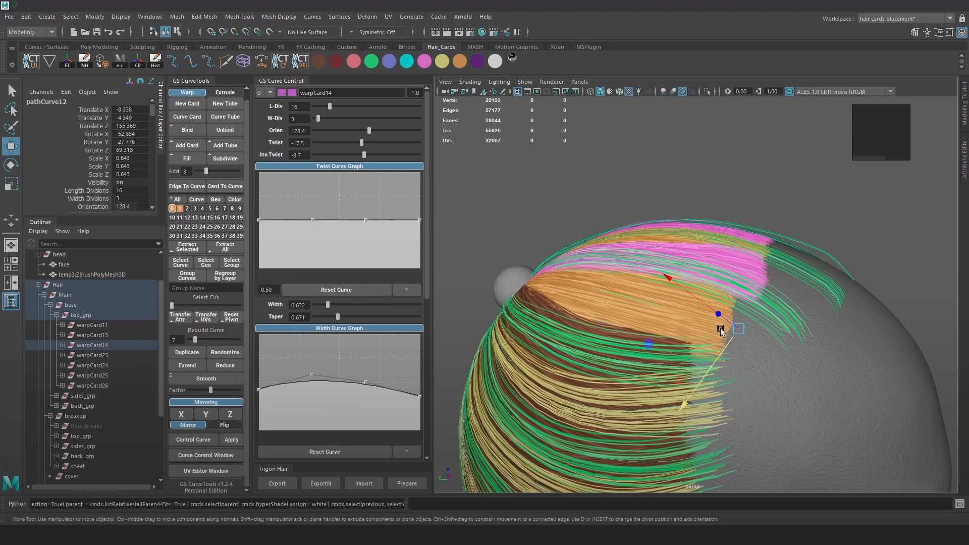
pyautogui.keyDown('alt'); pyautogui.moveTo(730, 331); pyautogui.dragTo(632, 292, button='middle'); pyautogui.keyUp('alt')
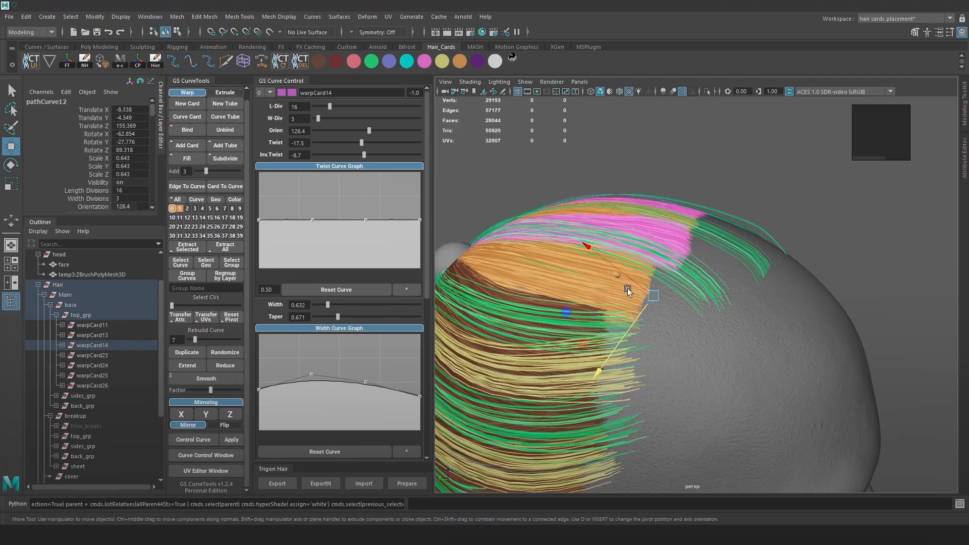
# Step: Examine the hair cards on the head in wireframe, shaded and textured display
pyautogui.press('4')
pyautogui.rightClick(852, 232)
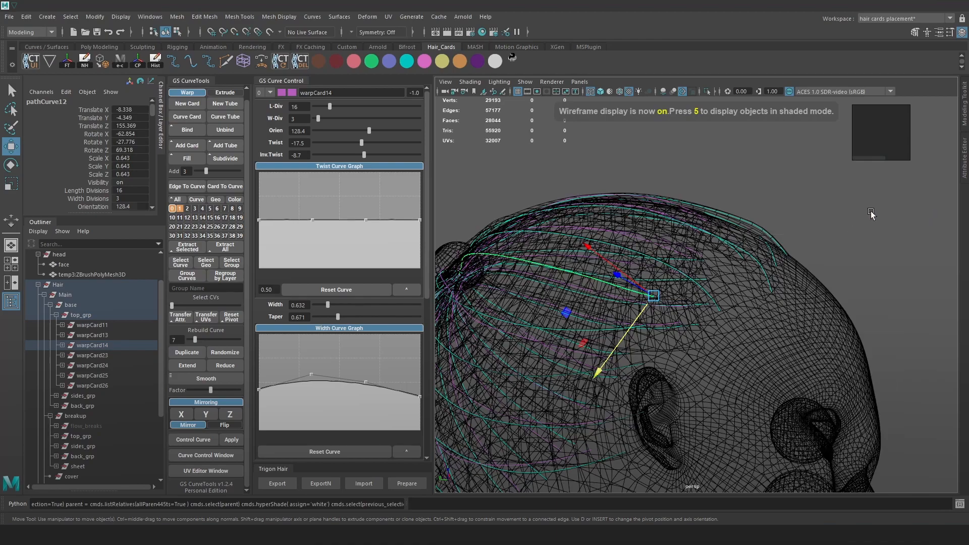
pyautogui.press('5')
pyautogui.press('6')
pyautogui.click(843, 239)
pyautogui.keyDown('alt'); pyautogui.moveTo(842, 240); pyautogui.dragTo(765, 266, button='right'); pyautogui.keyUp('alt')
pyautogui.keyDown('alt'); pyautogui.moveTo(765, 266); pyautogui.dragTo(781, 263); pyautogui.keyUp('alt')
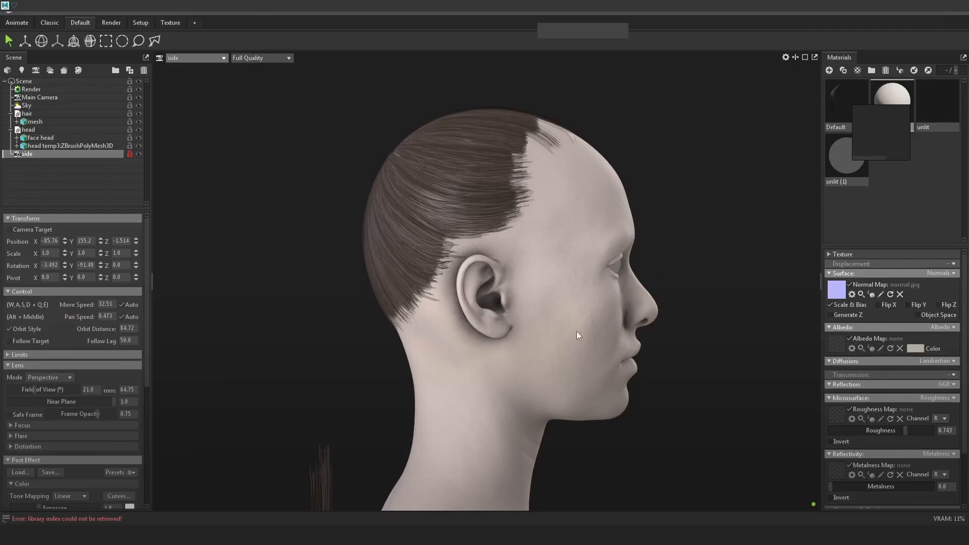
# Step: Switch to Marmoset Toolbag, set the viewport to Main Camera and examine the rendered hairline on both sides of the head
pyautogui.click(207, 57)
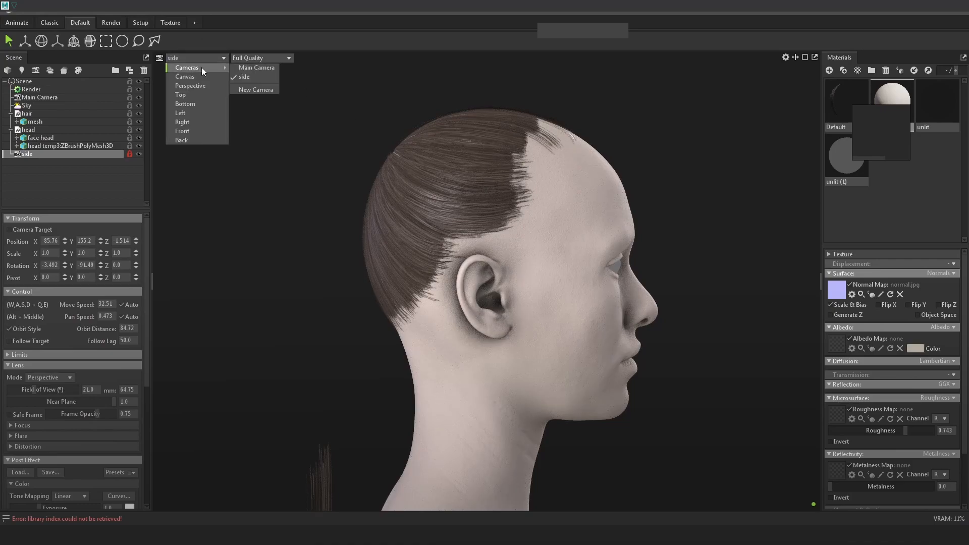
pyautogui.click(192, 57)
pyautogui.click(193, 58)
pyautogui.click(256, 68)
pyautogui.moveTo(600, 184); pyautogui.dragTo(694, 196)
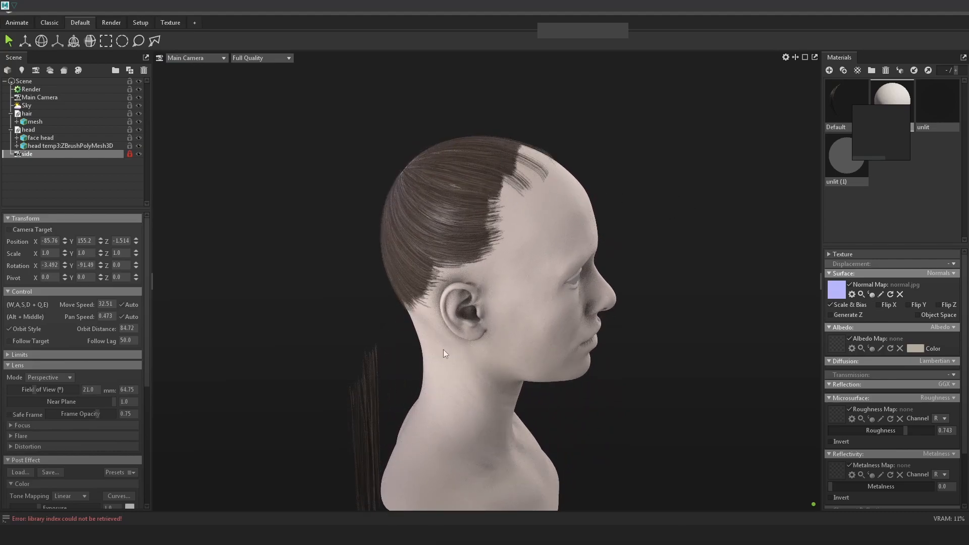
pyautogui.moveTo(509, 380); pyautogui.dragTo(507, 221)
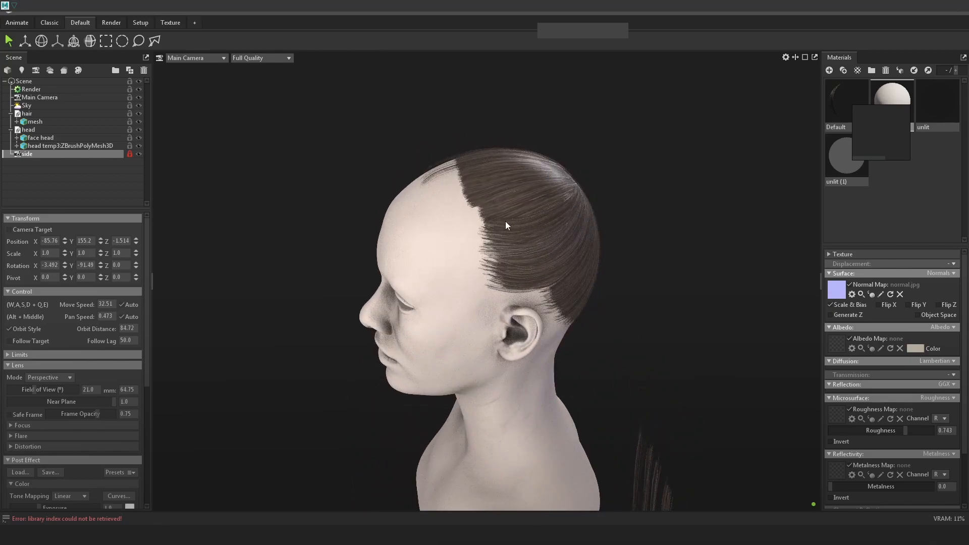
# Step: Return to Maya and assign the dark brown material to the outermost base top cards, warpCard14 and warpCard23
pyautogui.moveTo(109, 535)
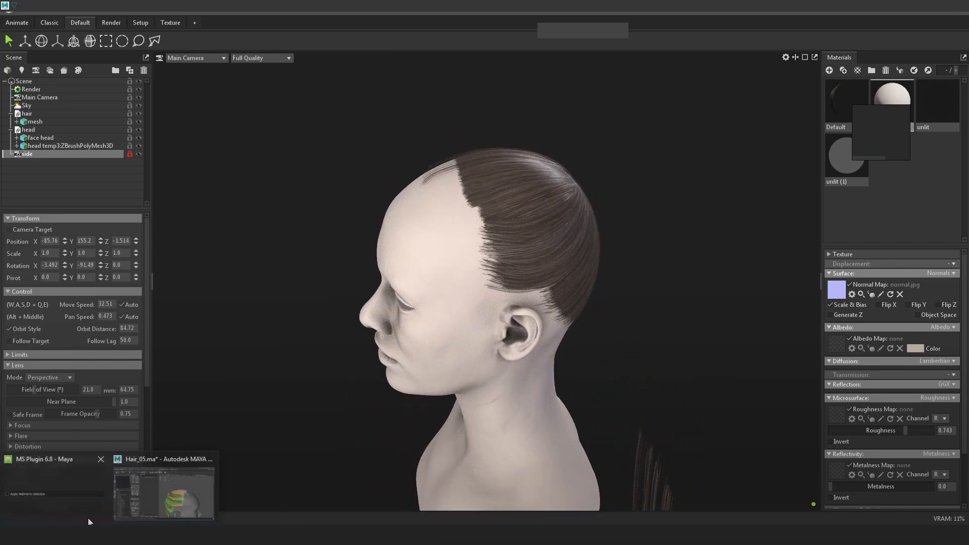
pyautogui.click(167, 492)
pyautogui.scroll(3, 655, 265)
pyautogui.moveTo(654, 266)
pyautogui.keyDown('alt'); pyautogui.mouseDown()
pyautogui.moveTo(574, 274)
pyautogui.moveTo(681, 275)
pyautogui.mouseUp(); pyautogui.keyUp('alt')
pyautogui.press('4')
pyautogui.click(565, 268)
pyautogui.press('5')
pyautogui.press('4')
pyautogui.keyDown('alt'); pyautogui.moveTo(817, 238); pyautogui.dragTo(726, 227); pyautogui.keyUp('alt')
pyautogui.press('5')
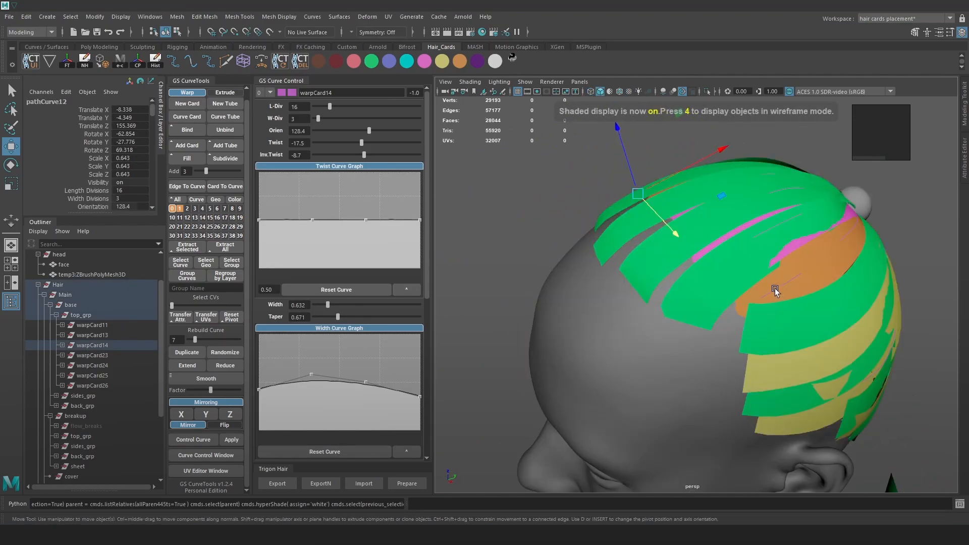
pyautogui.keyDown('shift'); pyautogui.click(778, 292); pyautogui.keyUp('shift')
pyautogui.press('6')
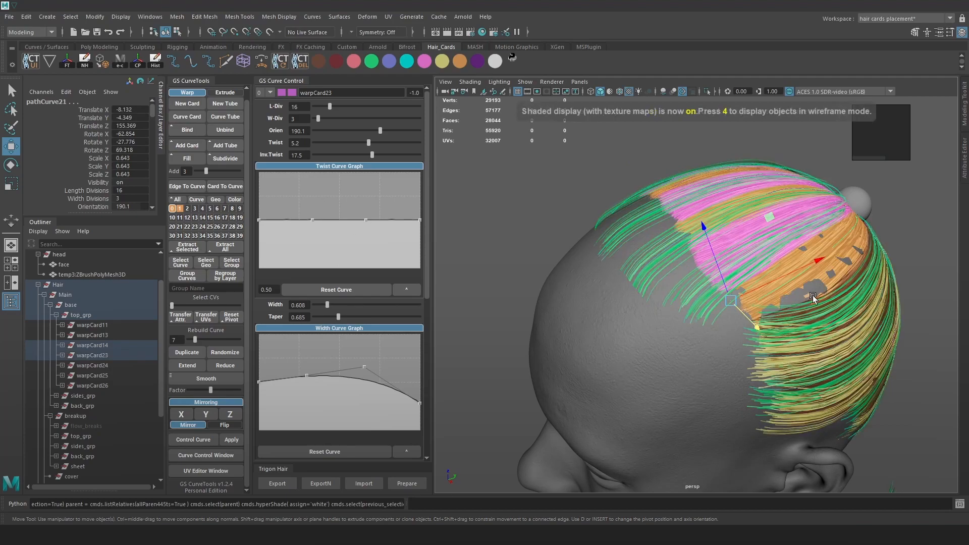
pyautogui.click(319, 62)
pyautogui.keyDown('alt'); pyautogui.moveTo(536, 194); pyautogui.dragTo(587, 297); pyautogui.keyUp('alt')
pyautogui.keyDown('alt'); pyautogui.moveTo(727, 238); pyautogui.dragTo(742, 225); pyautogui.keyUp('alt')
pyautogui.click(853, 217)
# Step: Make the layer 0 card geometry editable and isolate the base layer's top_grp in the viewport
pyautogui.keyDown('alt'); pyautogui.moveTo(858, 222); pyautogui.dragTo(616, 265); pyautogui.keyUp('alt')
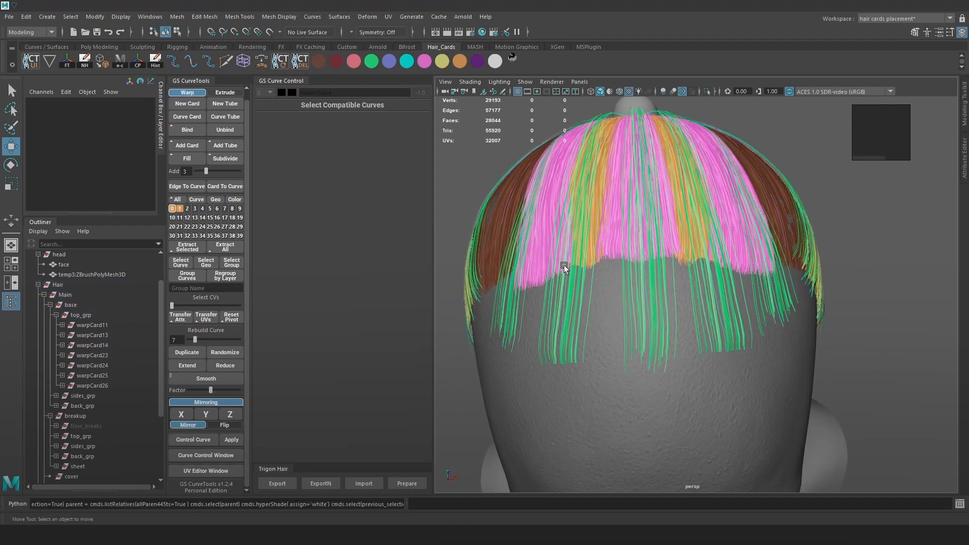
pyautogui.press('4')
pyautogui.click(601, 250)
pyautogui.press('5')
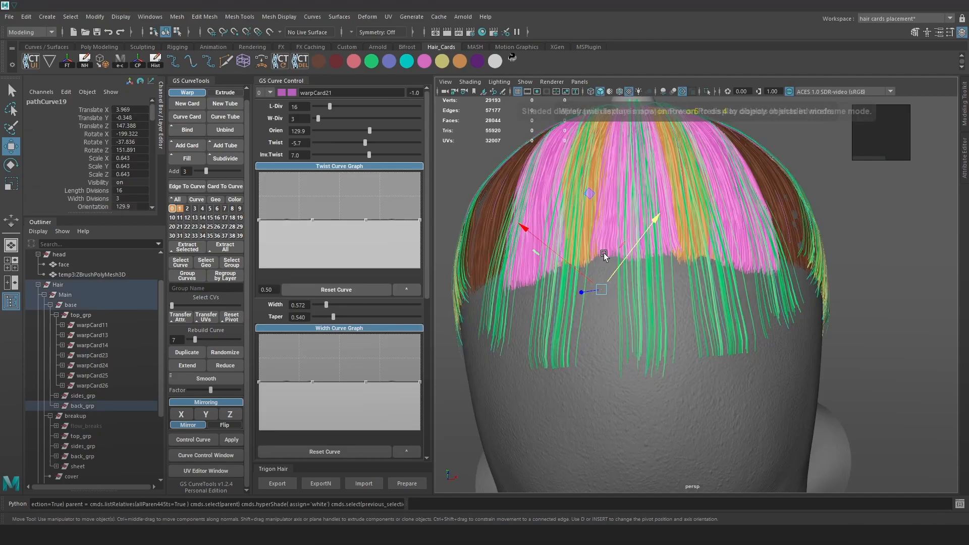
pyautogui.moveTo(171, 208); pyautogui.dragTo(195, 197, button='right')
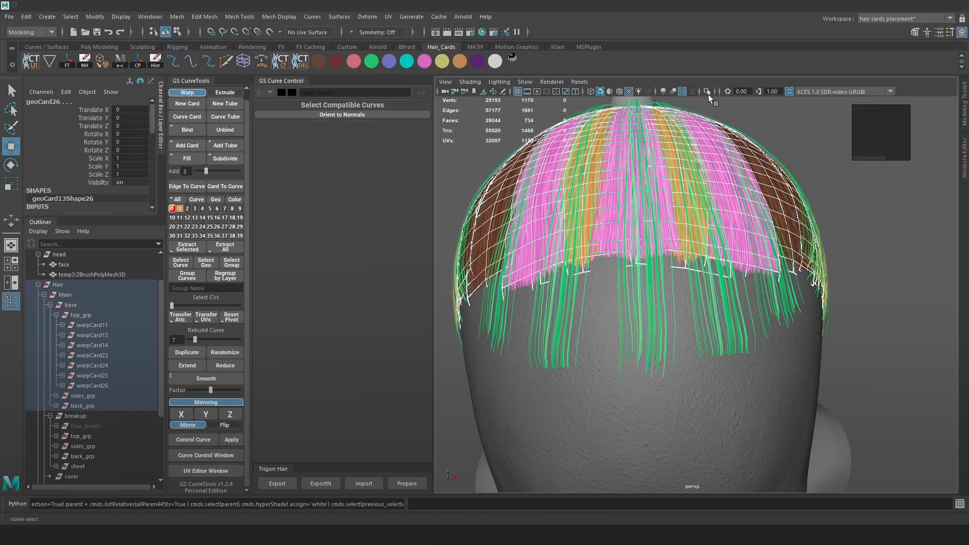
pyautogui.click(82, 407)
pyautogui.click(94, 317)
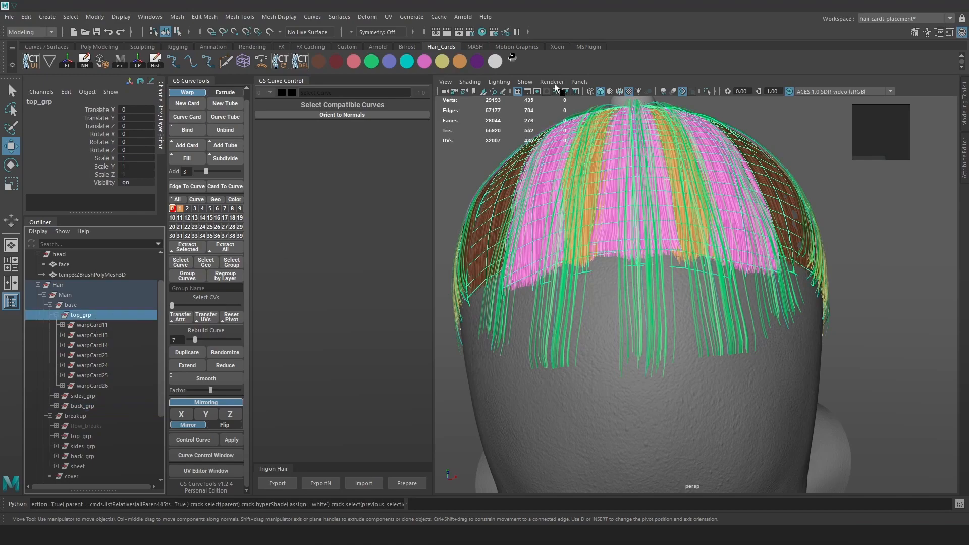
pyautogui.click(707, 91)
pyautogui.keyDown('alt'); pyautogui.moveTo(660, 175); pyautogui.dragTo(624, 308); pyautogui.keyUp('alt')
# Step: Delete the edge row nearest the tip on the outer pink card and on the centre pink card, warpCard26
pyautogui.moveTo(580, 257)
pyautogui.mouseDown(button='right')
pyautogui.moveTo(577, 274)
pyautogui.moveTo(566, 257)
pyautogui.mouseUp(button='right')
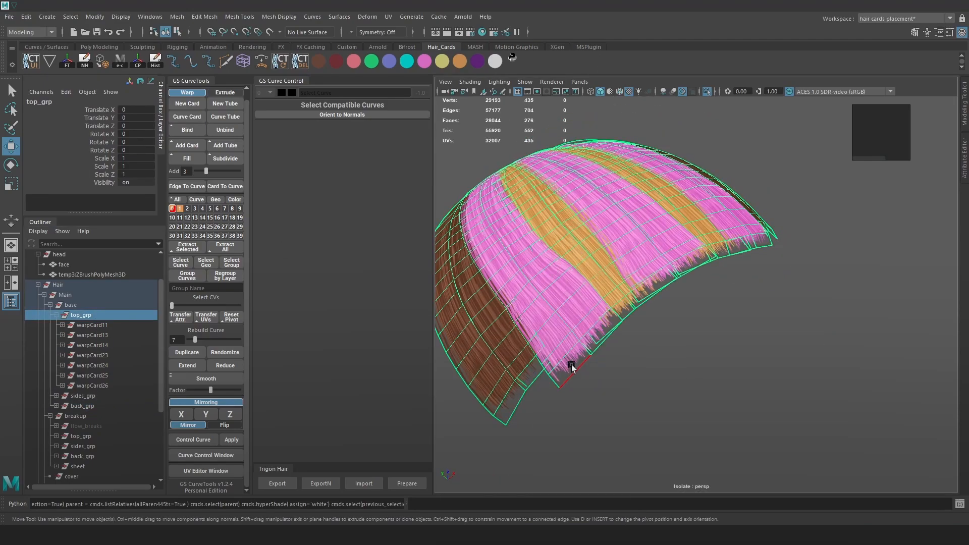
pyautogui.moveTo(570, 364); pyautogui.dragTo(570, 345, button='right')
pyautogui.doubleClick(559, 364)
pyautogui.press('Delete')
pyautogui.moveTo(607, 259); pyautogui.dragTo(642, 231, button='right')
pyautogui.doubleClick(658, 272)
pyautogui.hotkey('ctrl', 'Delete')
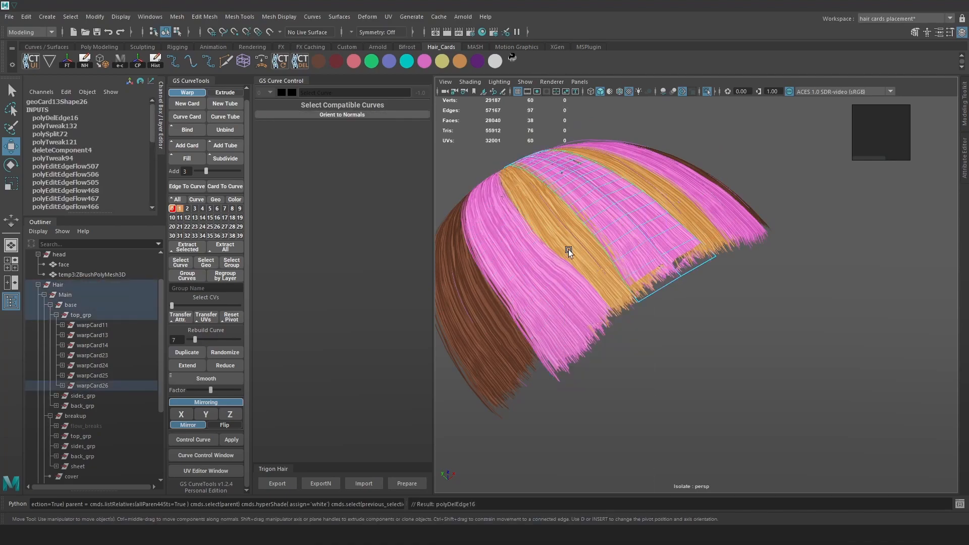
# Step: Delete the crosswise edge row nearest the tip of the orange card, warpCard13
pyautogui.click(568, 249)
pyautogui.moveTo(558, 247); pyautogui.dragTo(559, 219, button='right')
pyautogui.doubleClick(643, 280)
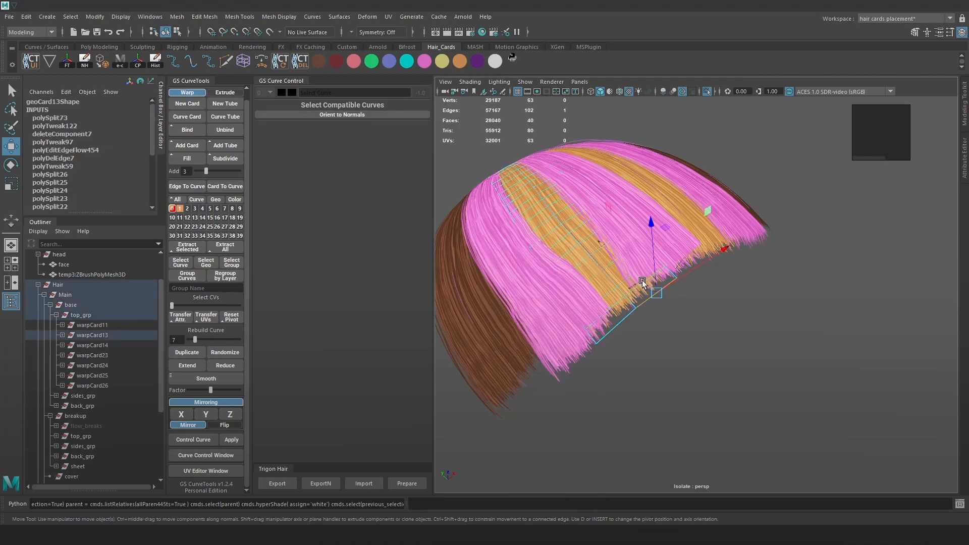
pyautogui.click(633, 289)
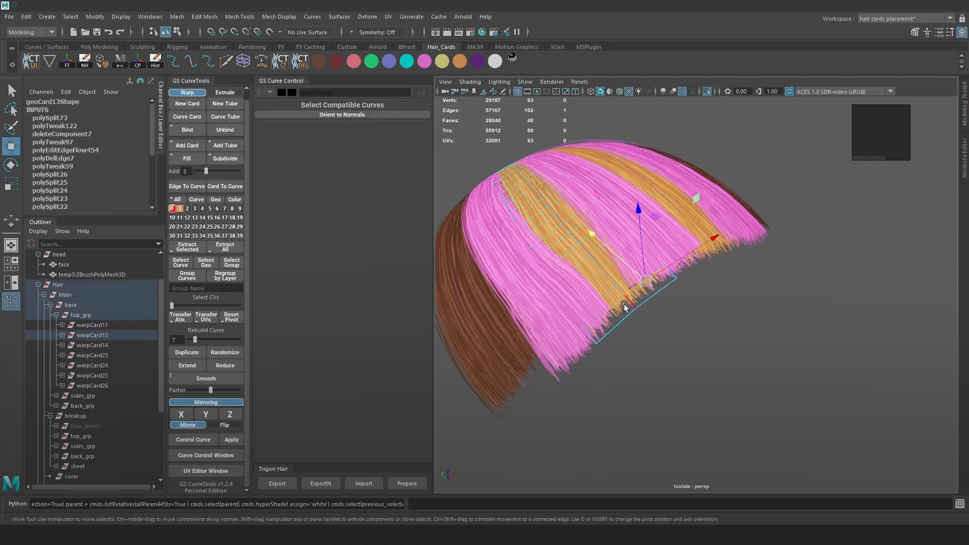
pyautogui.keyDown('shift'); pyautogui.moveTo(616, 302); pyautogui.dragTo(615, 292); pyautogui.keyUp('shift')
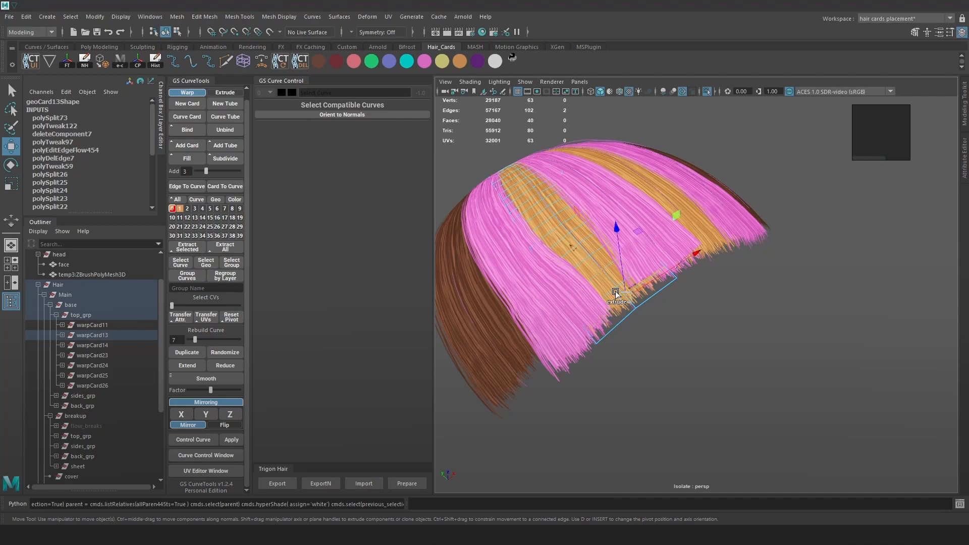
pyautogui.press('Delete')
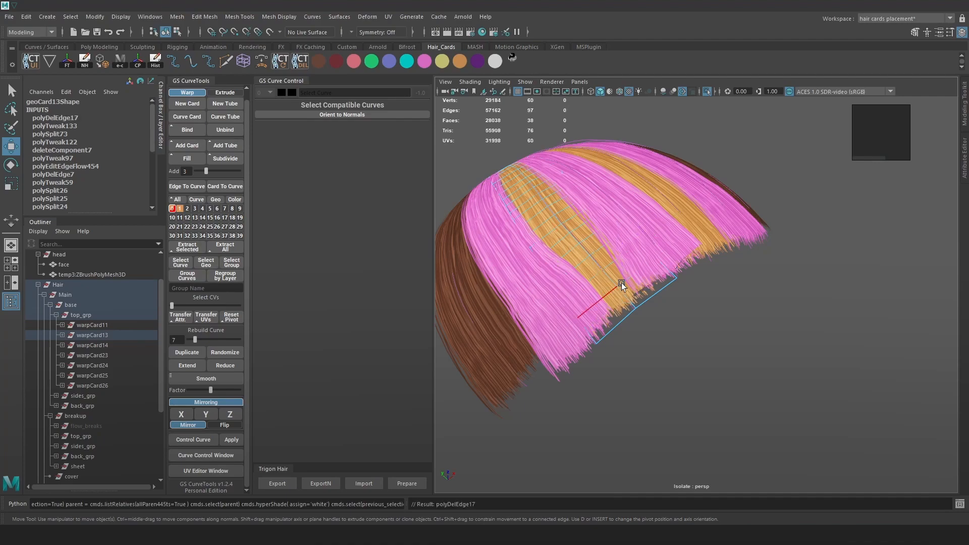
# Step: Delete the crosswise edge row nearest the tip of the pink card warpCard24, including its vertices, and return to object mode
pyautogui.keyDown('alt'); pyautogui.moveTo(770, 250); pyautogui.dragTo(729, 237); pyautogui.keyUp('alt')
pyautogui.click(743, 225)
pyautogui.moveTo(728, 237); pyautogui.dragTo(707, 192, button='right')
pyautogui.doubleClick(723, 256)
pyautogui.press('Delete')
pyautogui.click(752, 182)
pyautogui.scroll(5, 787, 303)
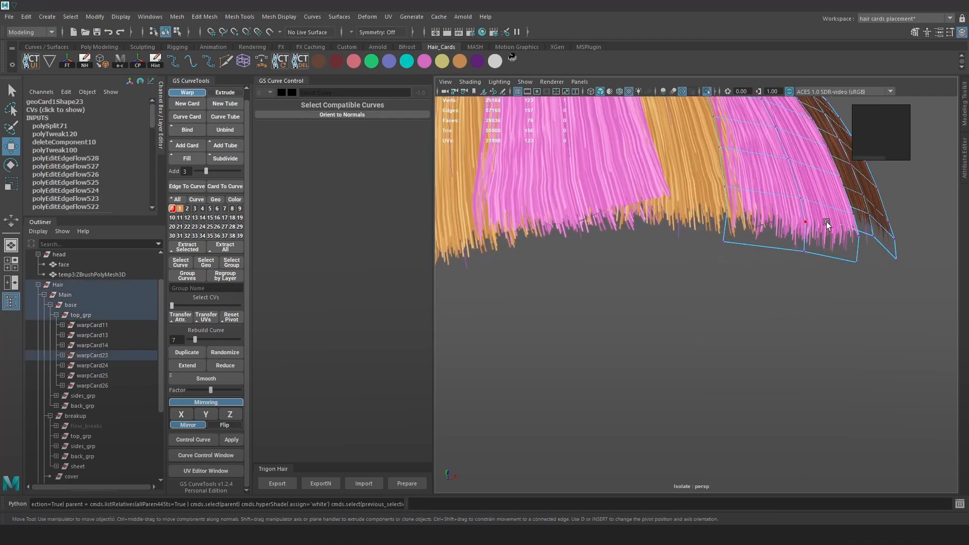
pyautogui.hotkey('ctrl', 'z')
pyautogui.hotkey('ctrl', 'z')
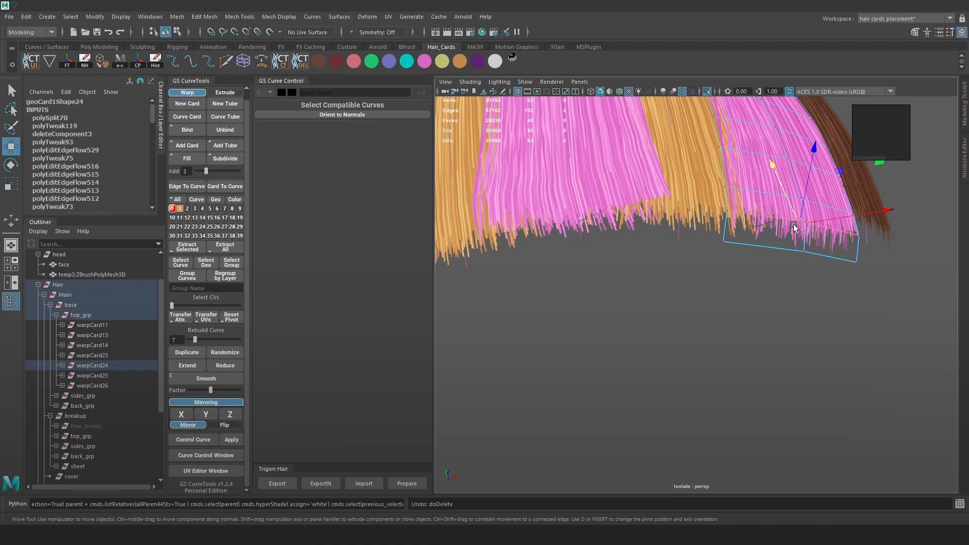
pyautogui.press('Delete')
pyautogui.moveTo(804, 199); pyautogui.dragTo(806, 231, button='right')
pyautogui.moveTo(837, 148); pyautogui.dragTo(839, 146, button='right')
pyautogui.keyDown('alt'); pyautogui.moveTo(839, 147); pyautogui.dragTo(735, 175, button='right'); pyautogui.keyUp('alt')
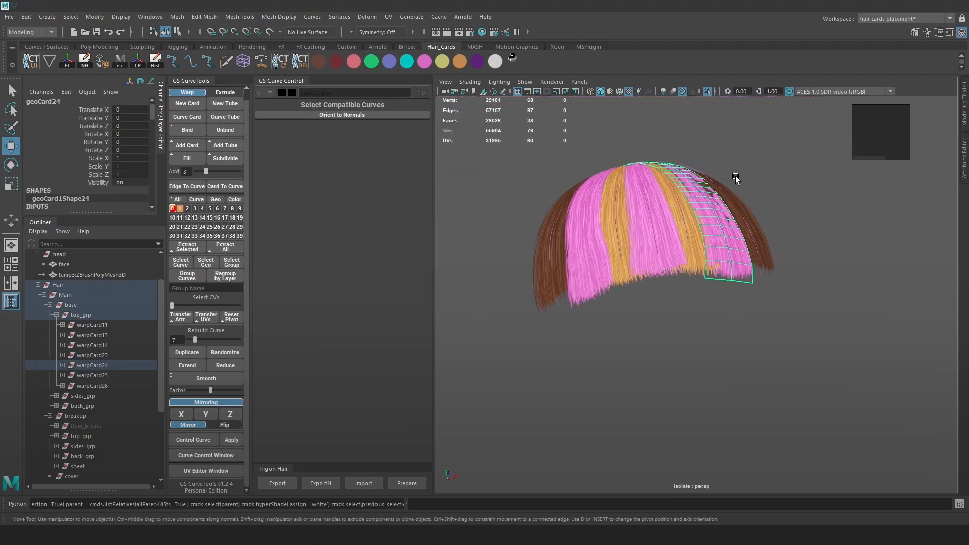
# Step: Extrude the tip edges of the centre card, warpCard26, towards the forehead and exit isolation
pyautogui.click(790, 246)
pyautogui.click(755, 243)
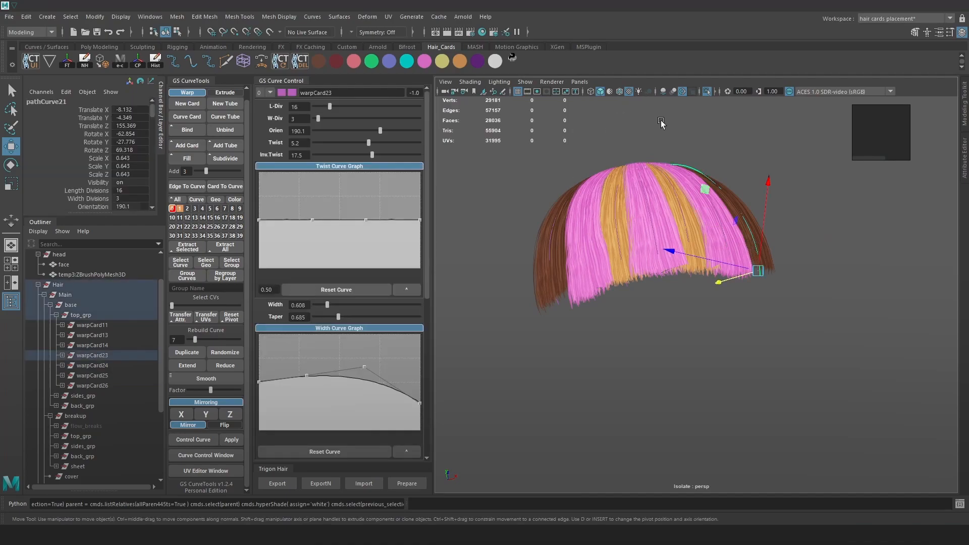
pyautogui.click(661, 266)
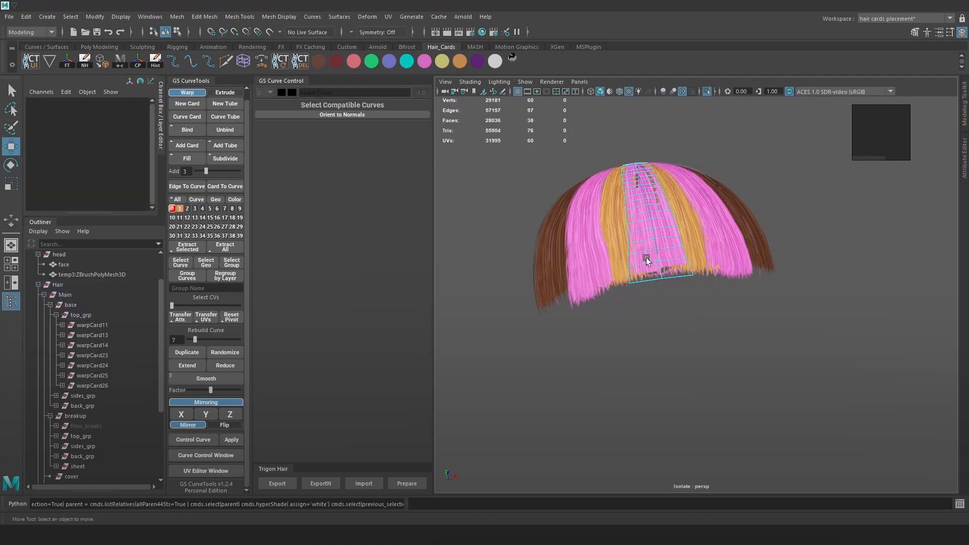
pyautogui.keyDown('shift'); pyautogui.click(675, 280); pyautogui.keyUp('shift')
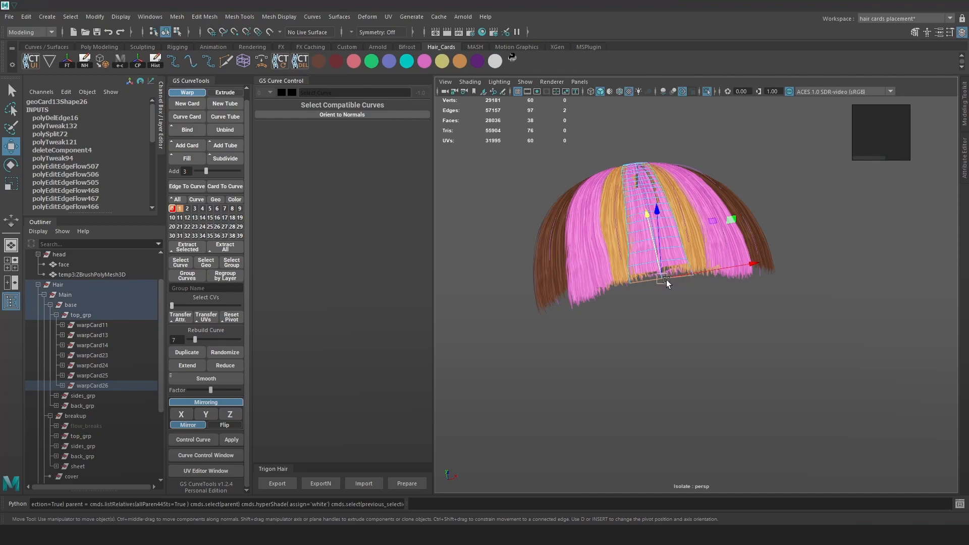
pyautogui.hotkey('ctrl', 'e')
pyautogui.moveTo(683, 321); pyautogui.dragTo(697, 361)
pyautogui.click(707, 93)
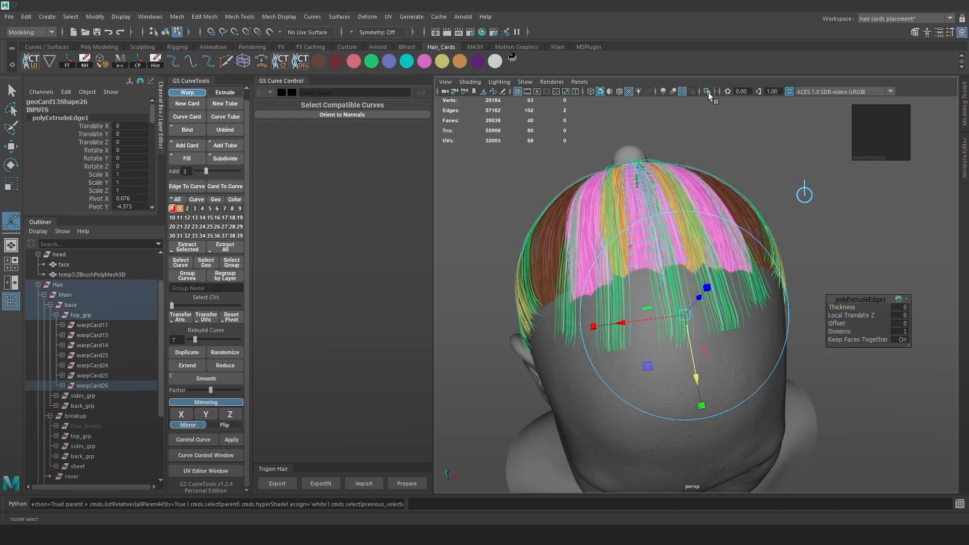
# Step: Move the extruded tip edges of warpCard26 down along the forehead, close to the ends of the green breakup cards
pyautogui.scroll(1, 702, 287)
pyautogui.moveTo(699, 298); pyautogui.dragTo(698, 300)
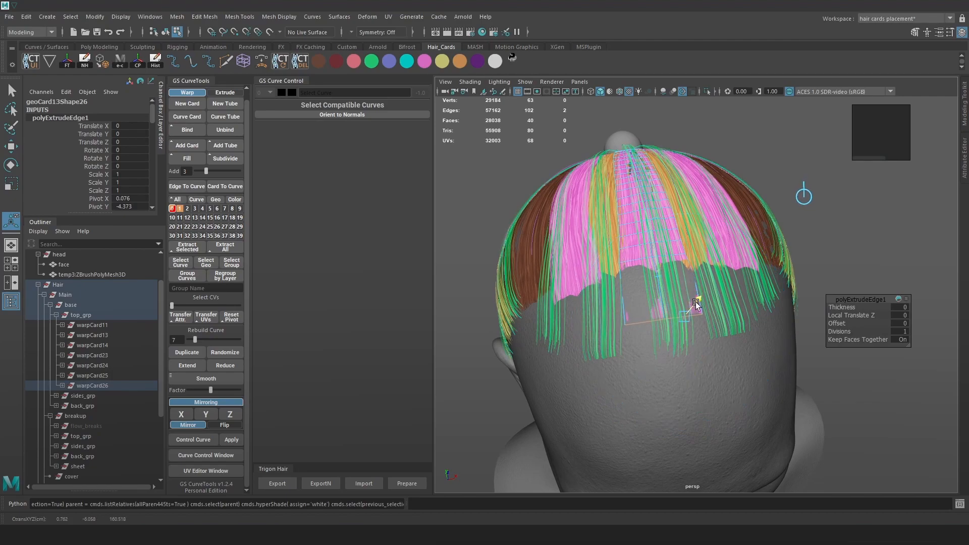
pyautogui.press('w')
pyautogui.moveTo(653, 283); pyautogui.dragTo(657, 296)
pyautogui.keyDown('alt'); pyautogui.moveTo(671, 359); pyautogui.dragTo(716, 322); pyautogui.keyUp('alt')
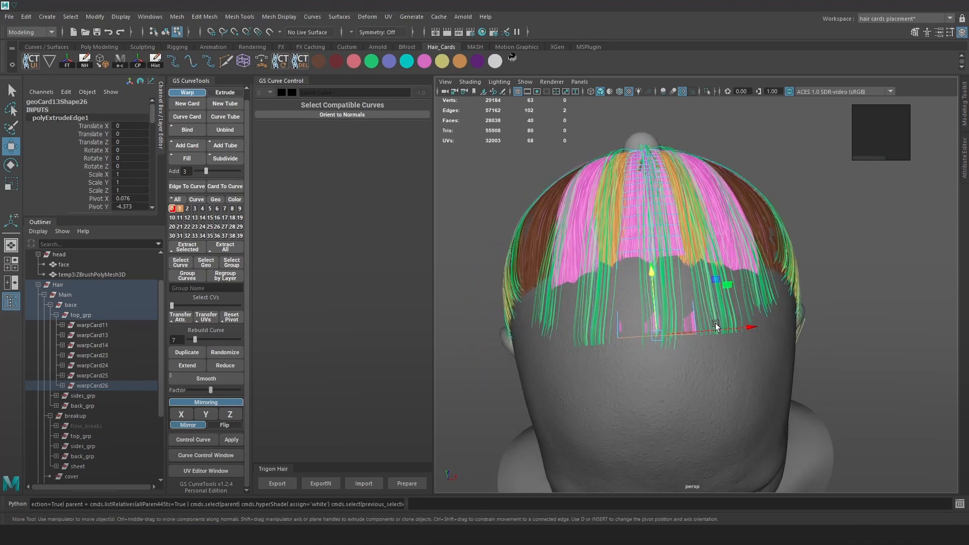
# Step: Add two crosswise edge rows to the extruded section of warpCard26 with the Connect tool
pyautogui.keyDown('shift'); pyautogui.click(651, 310); pyautogui.keyUp('shift')
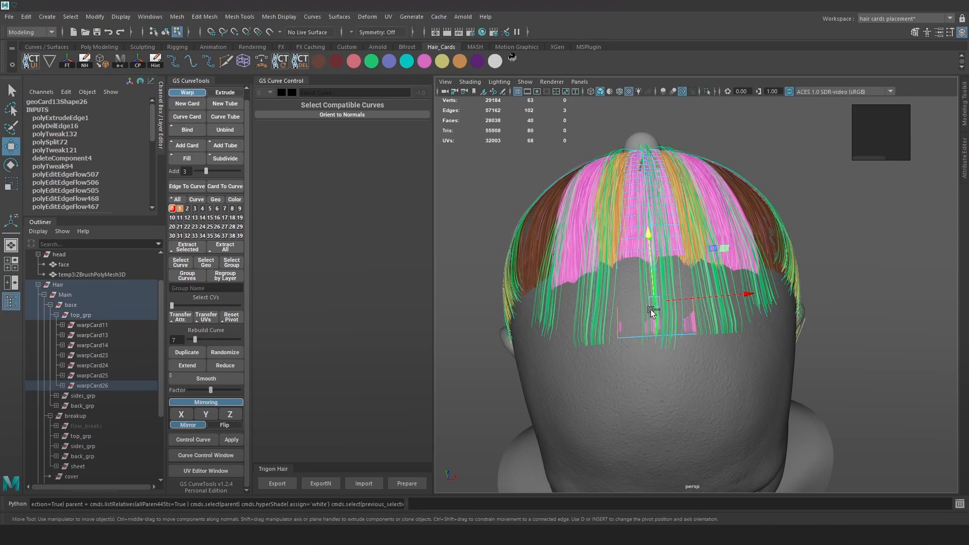
pyautogui.keyDown('shift'); pyautogui.moveTo(659, 309); pyautogui.dragTo(652, 484, button='right'); pyautogui.keyUp('shift')
pyautogui.press('4')
pyautogui.keyDown('alt'); pyautogui.moveTo(772, 292); pyautogui.dragTo(730, 313); pyautogui.keyUp('alt')
pyautogui.keyDown('alt'); pyautogui.moveTo(730, 313); pyautogui.dragTo(742, 313, button='right'); pyautogui.keyUp('alt')
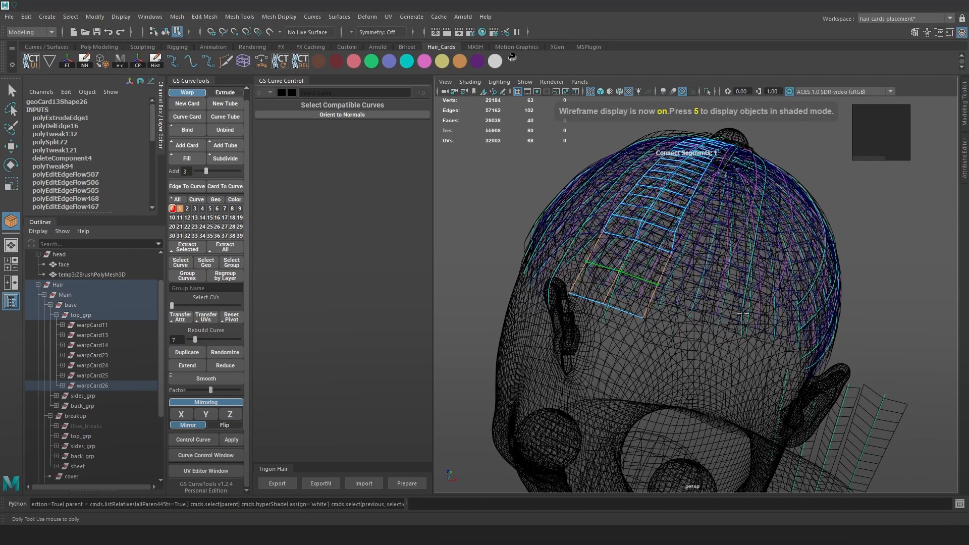
pyautogui.press('w')
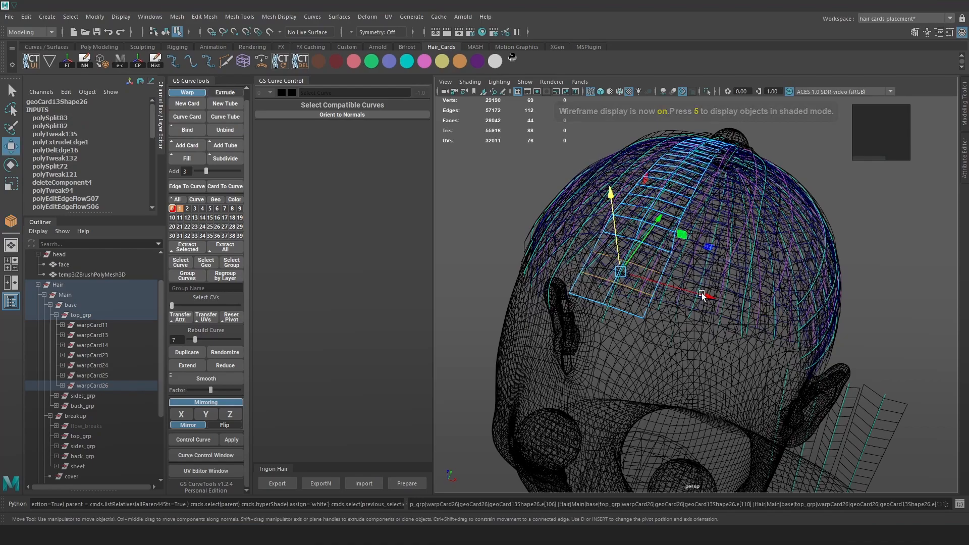
# Step: Move the new edges of warpCard26 outward to follow the scalp's curvature and return to object mode
pyautogui.press('5')
pyautogui.moveTo(640, 242); pyautogui.dragTo(615, 239)
pyautogui.press('4')
pyautogui.moveTo(923, 224); pyautogui.dragTo(850, 220, button='right')
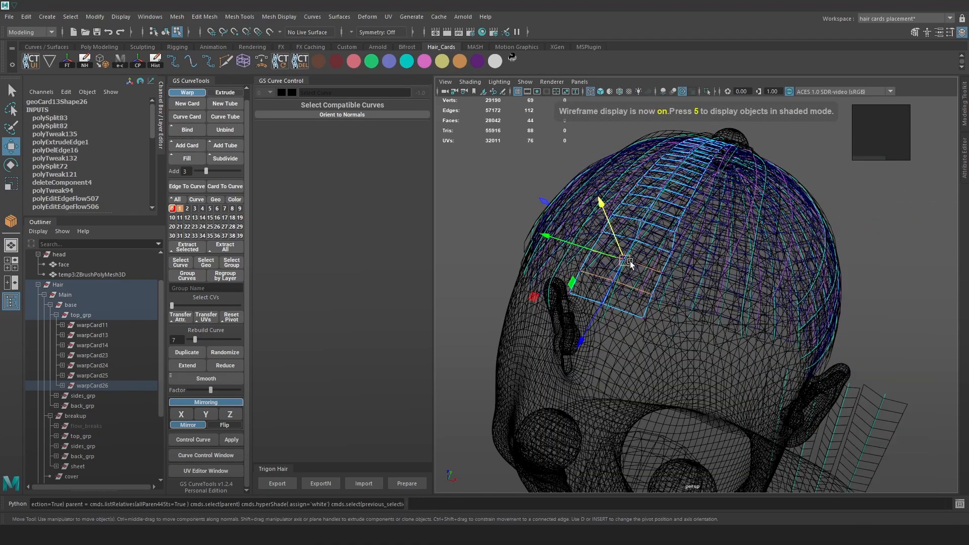
pyautogui.click(880, 206)
pyautogui.click(624, 259)
pyautogui.moveTo(621, 248); pyautogui.dragTo(619, 244)
pyautogui.press('6')
pyautogui.moveTo(627, 238)
pyautogui.mouseDown(button='middle')
pyautogui.moveTo(634, 240)
pyautogui.moveTo(629, 228)
pyautogui.mouseUp(button='middle')
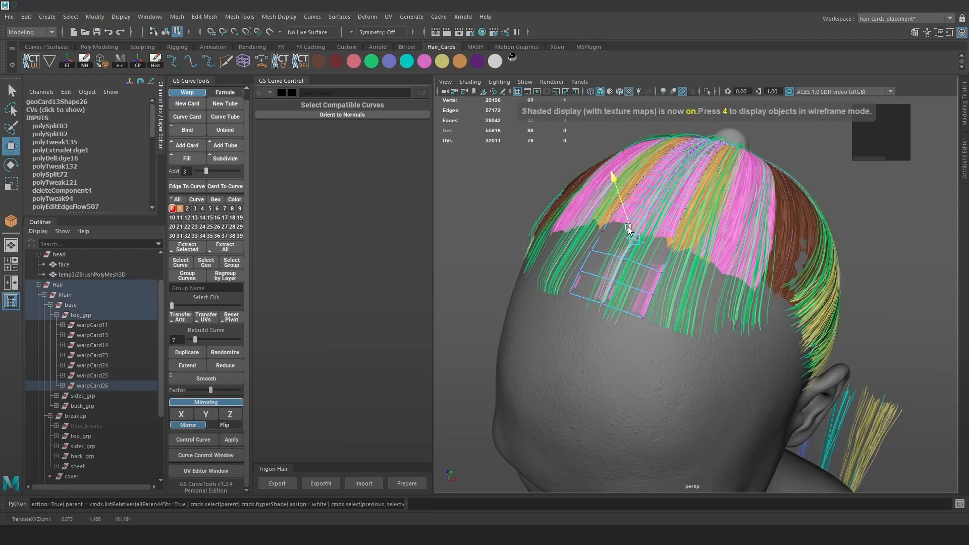
pyautogui.keyDown('alt'); pyautogui.moveTo(648, 252); pyautogui.dragTo(676, 239); pyautogui.keyUp('alt')
pyautogui.moveTo(676, 239); pyautogui.dragTo(799, 157, button='right')
pyautogui.keyDown('alt'); pyautogui.moveTo(853, 222); pyautogui.dragTo(752, 230); pyautogui.keyUp('alt')
# Step: Apply Edit Edge Flow to the crosswise edges in the extended front section of warpCard26
pyautogui.press('4')
pyautogui.press('5')
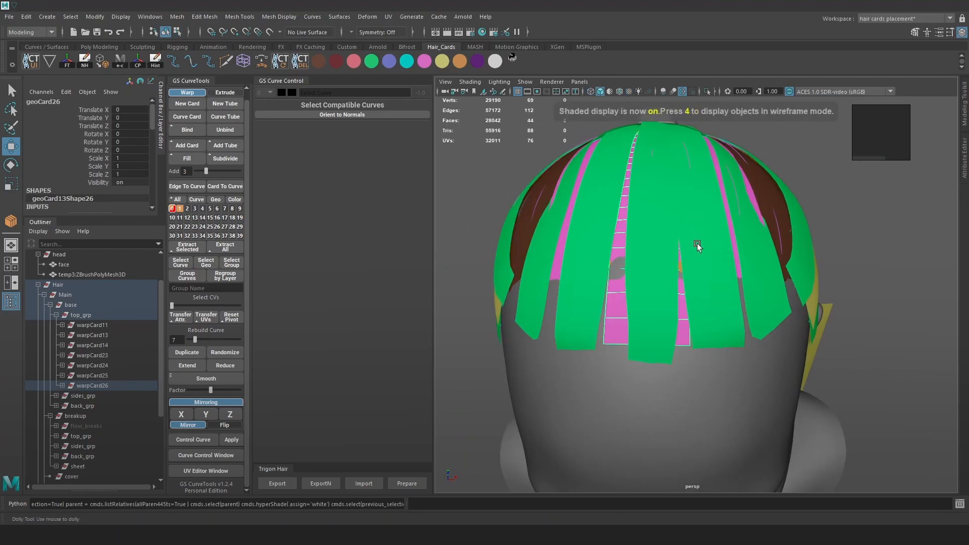
pyautogui.press('4')
pyautogui.rightClick(809, 222)
pyautogui.click(642, 251)
pyautogui.moveTo(643, 248); pyautogui.dragTo(654, 218, button='right')
pyautogui.keyDown('shift'); pyautogui.rightClick(664, 243); pyautogui.keyUp('shift')
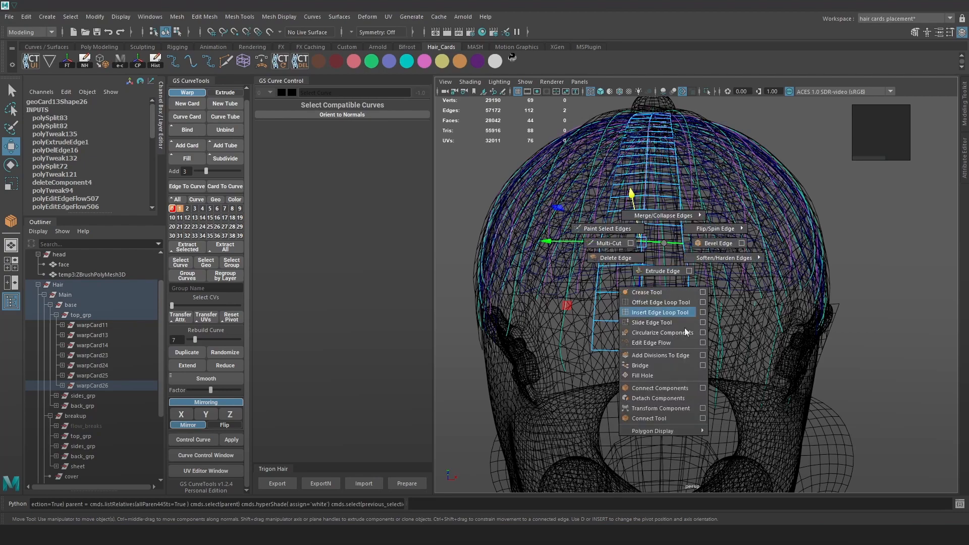
pyautogui.click(665, 341)
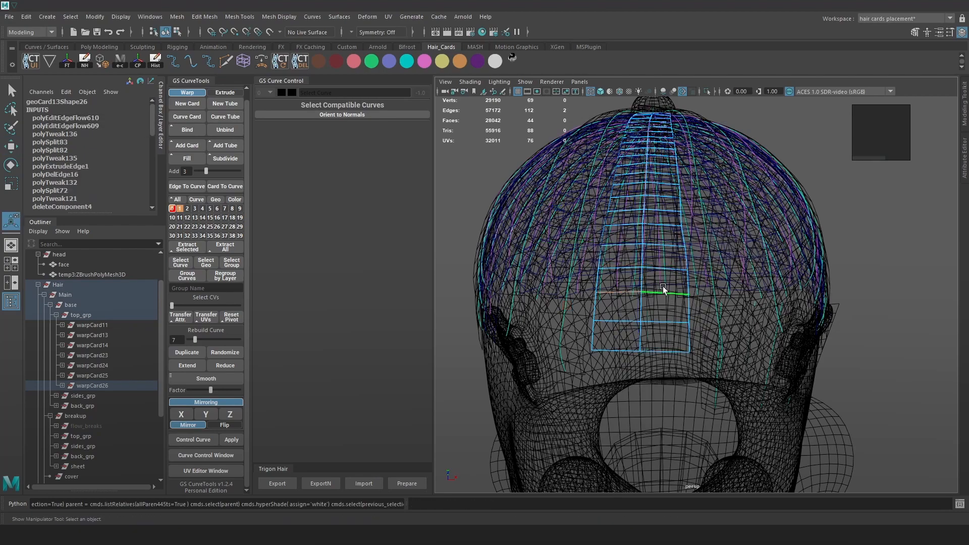
# Step: Repeat Edit Edge Flow on the crosswise edges of warpCard26, working along the card from the crown to the extended tip
pyautogui.press('g')
pyautogui.press('g')
pyautogui.press('g')
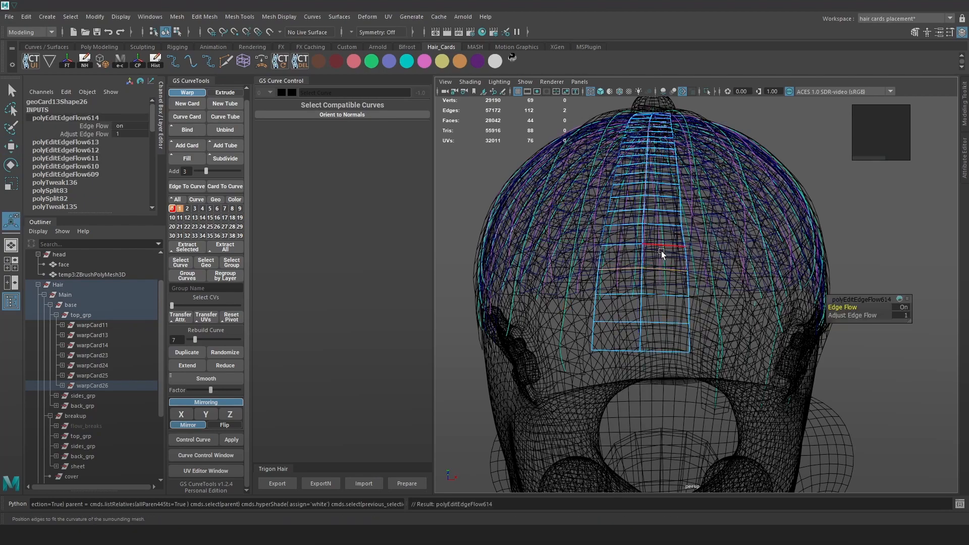
pyautogui.click(672, 266)
pyautogui.keyDown('alt'); pyautogui.moveTo(672, 264); pyautogui.dragTo(654, 228); pyautogui.keyUp('alt')
pyautogui.doubleClick(667, 205)
pyautogui.press('g')
pyautogui.doubleClick(656, 215)
pyautogui.press('g')
pyautogui.doubleClick(667, 201)
pyautogui.press('g')
pyautogui.doubleClick(677, 189)
pyautogui.press('g')
pyautogui.doubleClick(650, 218)
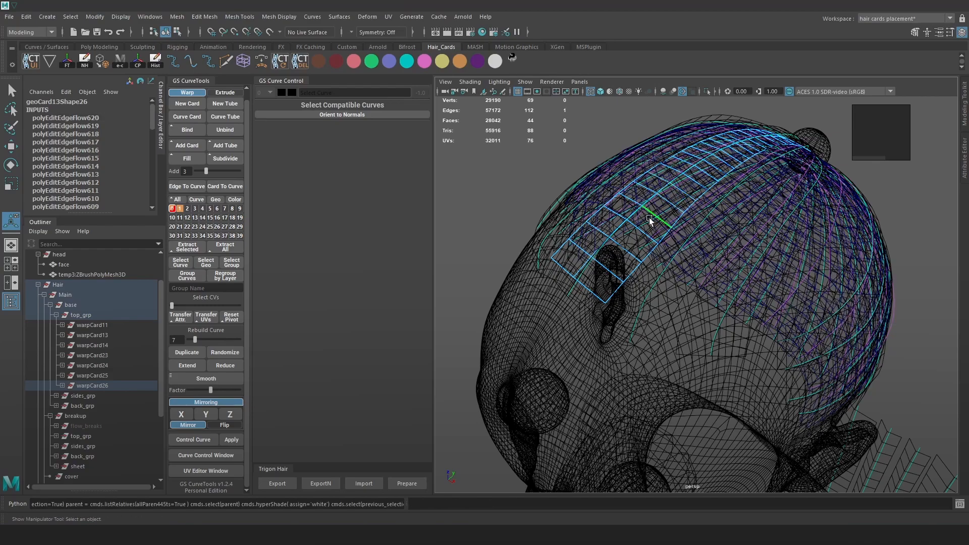
pyautogui.press('g')
pyautogui.doubleClick(642, 234)
pyautogui.press('g')
pyautogui.doubleClick(623, 246)
pyautogui.press('g')
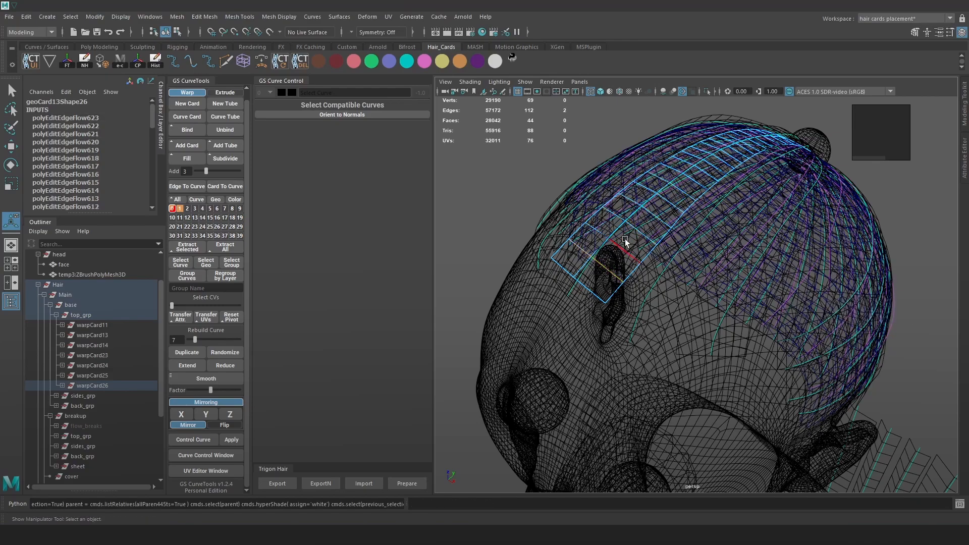
# Step: Restore the textured shaded display and return warpCard26 to object mode
pyautogui.moveTo(603, 264)
pyautogui.keyDown('alt'); pyautogui.mouseDown()
pyautogui.moveTo(612, 272)
pyautogui.moveTo(722, 238)
pyautogui.moveTo(726, 226)
pyautogui.mouseUp(); pyautogui.keyUp('alt')
pyautogui.press('5')
pyautogui.press('6')
pyautogui.moveTo(631, 212); pyautogui.dragTo(706, 171, button='right')
pyautogui.moveTo(794, 195)
pyautogui.keyDown('alt'); pyautogui.mouseDown()
pyautogui.moveTo(749, 225)
pyautogui.moveTo(647, 238)
pyautogui.moveTo(625, 159)
pyautogui.mouseUp(); pyautogui.keyUp('alt')
# Step: Open the UV Editor for warpCard26 and move its window clear of the hair cards
pyautogui.click(386, 17)
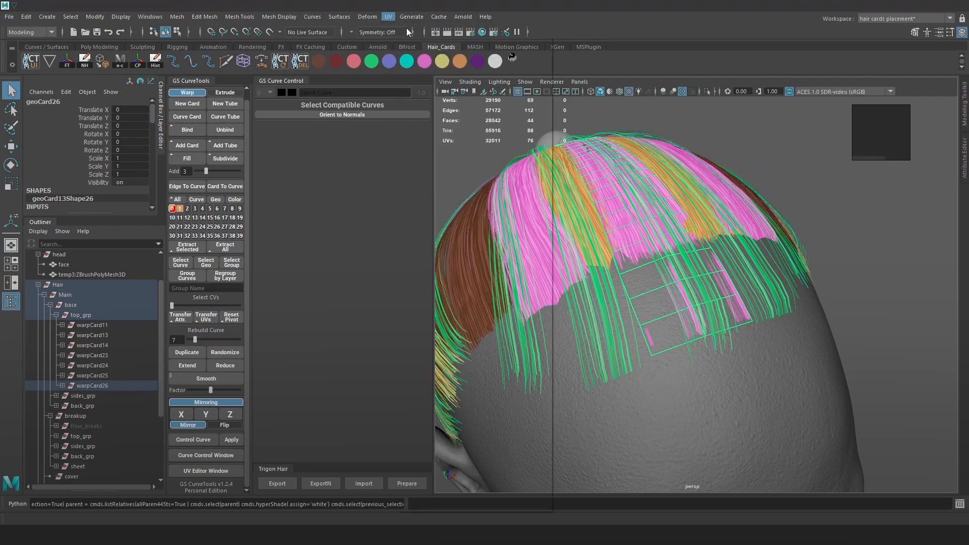
pyautogui.click(397, 32)
pyautogui.scroll(-8, 607, 318)
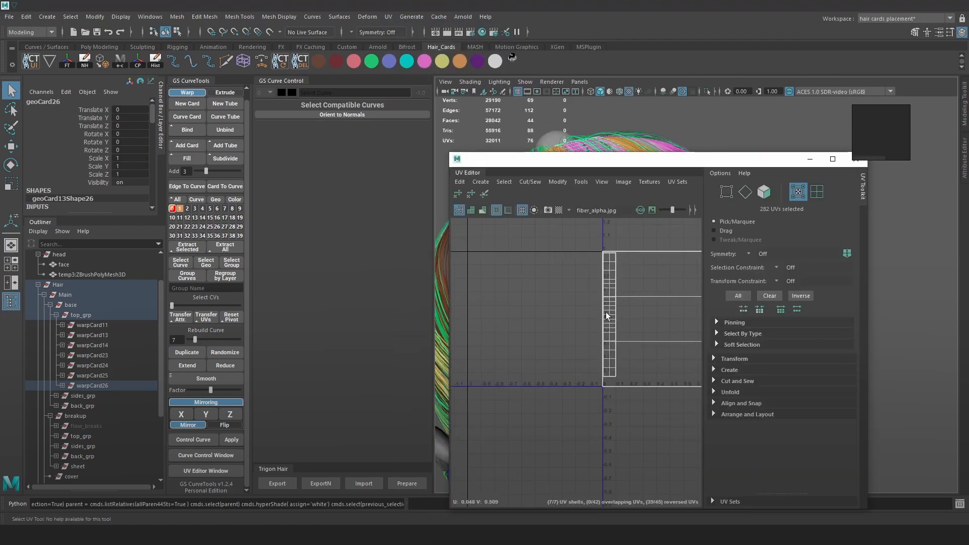
pyautogui.keyDown('alt'); pyautogui.moveTo(674, 301); pyautogui.dragTo(629, 306, button='middle'); pyautogui.keyUp('alt')
pyautogui.moveTo(619, 159); pyautogui.dragTo(317, 122)
pyautogui.scroll(5, 294, 278)
# Step: Isolate the card and apply a planar UV projection to the six faces of its extended front section
pyautogui.moveTo(301, 254); pyautogui.dragTo(303, 280, button='right')
pyautogui.moveTo(645, 233); pyautogui.dragTo(680, 151, button='right')
pyautogui.click(705, 89)
pyautogui.moveTo(669, 251); pyautogui.dragTo(672, 275, button='right')
pyautogui.click(691, 271)
pyautogui.keyDown('shift'); pyautogui.moveTo(678, 275); pyautogui.dragTo(724, 319); pyautogui.keyUp('shift')
pyautogui.keyDown('shift'); pyautogui.moveTo(335, 283); pyautogui.dragTo(303, 225, button='right'); pyautogui.keyUp('shift')
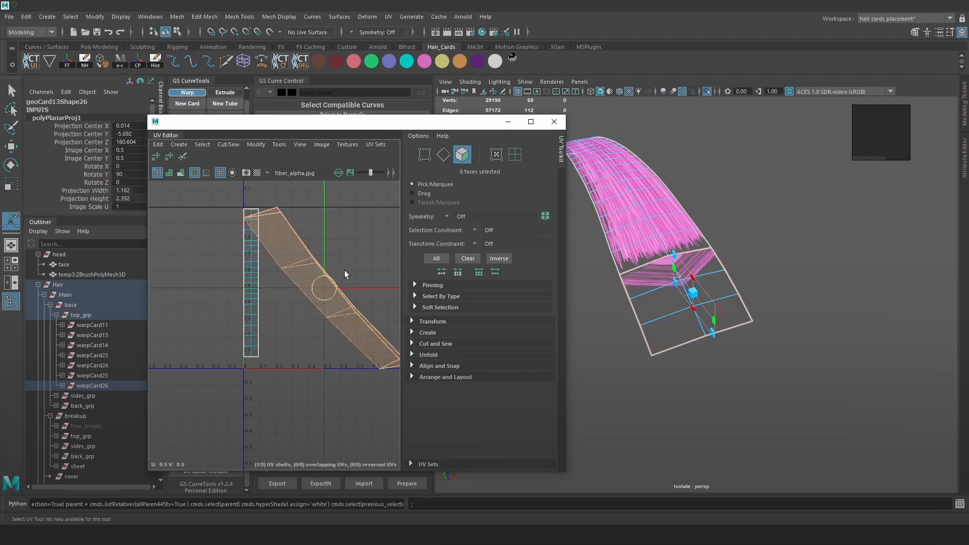
# Step: Convert the projected faces to UVs, unfold their shell and rotate it so its edges run straight
pyautogui.hotkey('ctrl', 'F12')
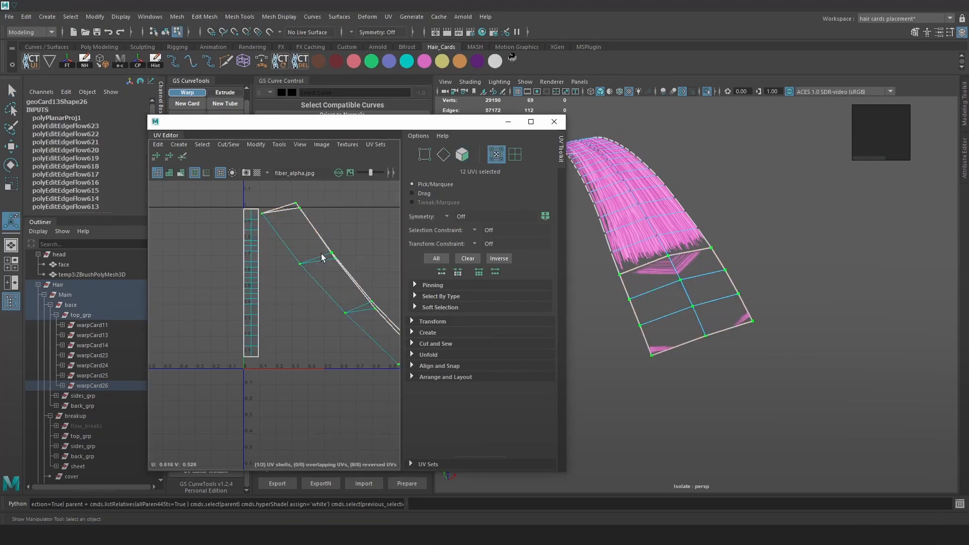
pyautogui.keyDown('alt'); pyautogui.moveTo(358, 260); pyautogui.dragTo(335, 264, button='middle'); pyautogui.keyUp('alt')
pyautogui.moveTo(317, 298); pyautogui.dragTo(358, 267)
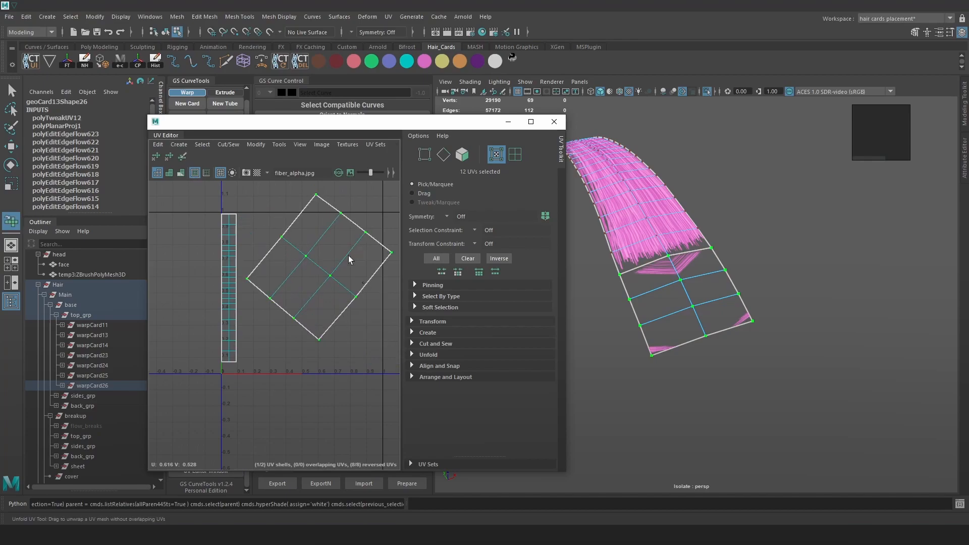
pyautogui.press('e')
pyautogui.moveTo(381, 209); pyautogui.dragTo(403, 283)
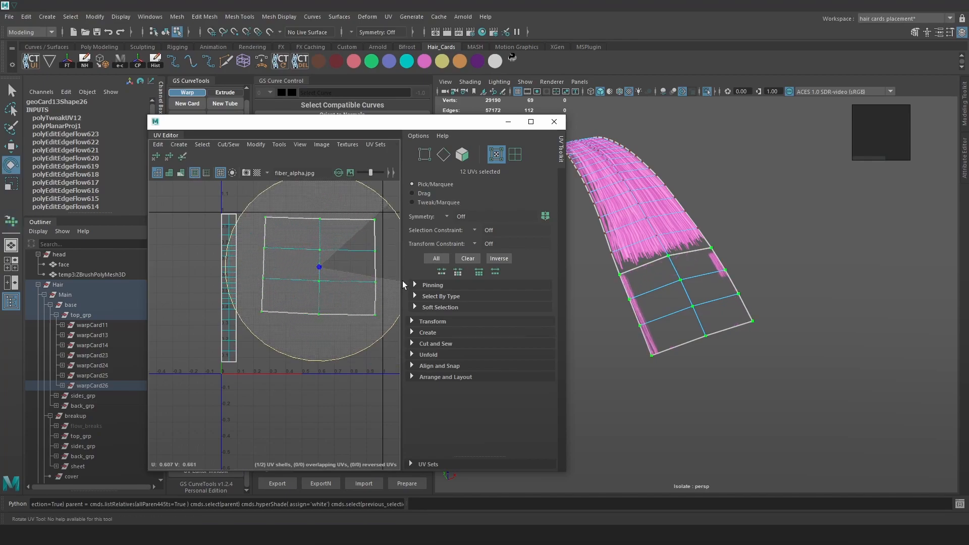
# Step: Scale down the unfolded shell and place it just below the card's main UV strip
pyautogui.press('w')
pyautogui.press('r')
pyautogui.moveTo(320, 268); pyautogui.dragTo(205, 385)
pyautogui.press('w')
pyautogui.press('r')
pyautogui.scroll(5, 220, 381)
pyautogui.press('w')
pyautogui.moveTo(387, 318); pyautogui.dragTo(388, 317)
pyautogui.moveTo(308, 329); pyautogui.dragTo(308, 303, button='right')
pyautogui.hotkey('ctrl', 'z')
pyautogui.click(363, 320)
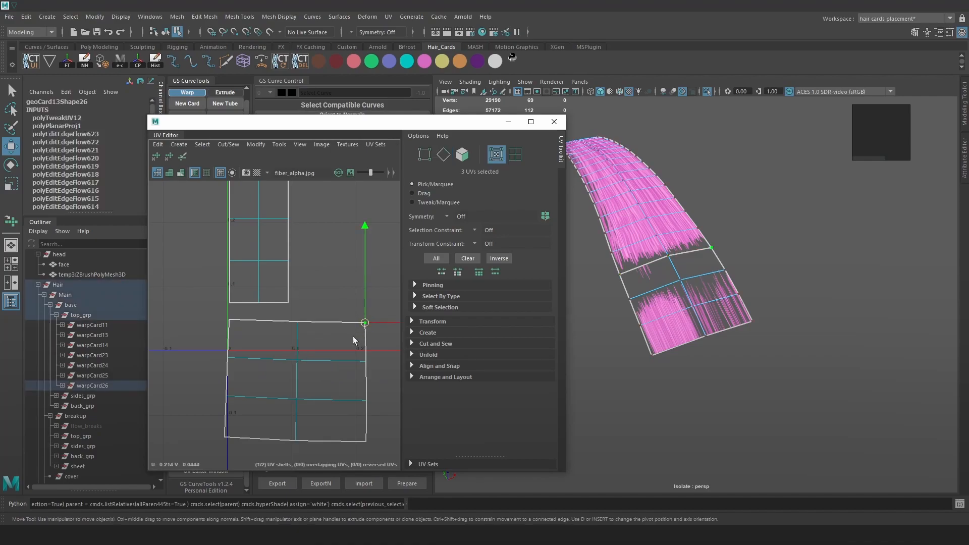
# Step: Grow the selection to the whole extension shell and scale it to match the width of the main UV strip
pyautogui.hotkey('shift', '.')
pyautogui.hotkey('shift', '.')
pyautogui.hotkey('shift', '.')
pyautogui.moveTo(296, 371); pyautogui.dragTo(221, 311)
pyautogui.press('r')
pyautogui.scroll(5, 257, 330)
pyautogui.press('w')
pyautogui.scroll(-3, 267, 377)
# Step: Snap the UVs along the shell's upper edge onto the matching points at the lower end of the main strip
pyautogui.click(220, 361)
pyautogui.click(265, 352)
pyautogui.press('v')
pyautogui.moveTo(268, 353); pyautogui.dragTo(270, 314)
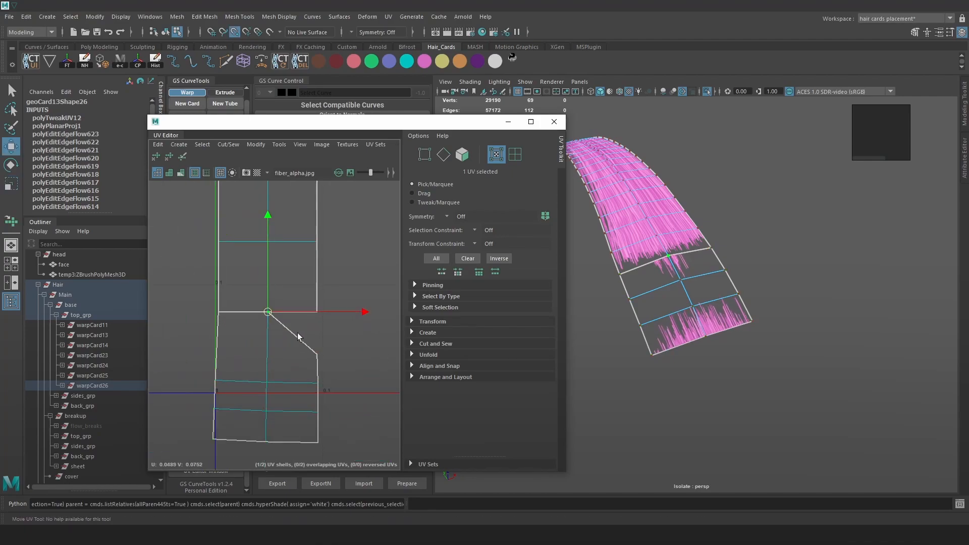
pyautogui.click(316, 355)
pyautogui.moveTo(317, 356); pyautogui.dragTo(319, 313)
# Step: Align the shell's side UV columns vertically with the main strip and flatten its lowest UV row
pyautogui.moveTo(353, 378); pyautogui.dragTo(276, 470)
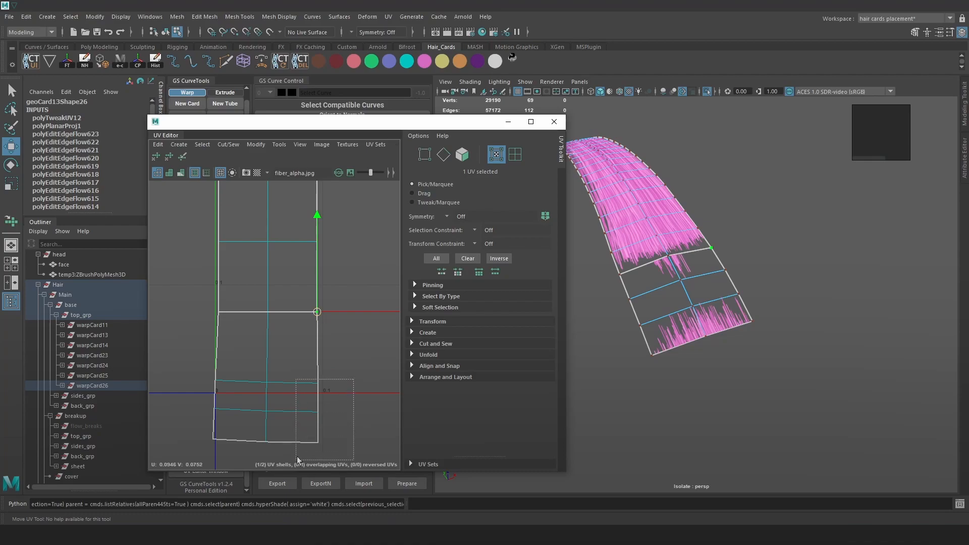
pyautogui.press('r')
pyautogui.moveTo(179, 464); pyautogui.dragTo(179, 461)
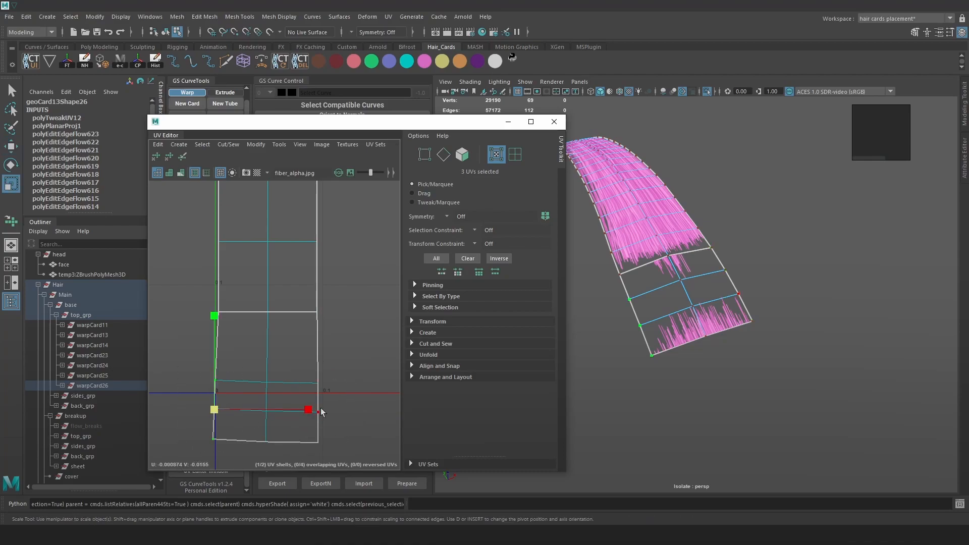
pyautogui.press('w')
pyautogui.moveTo(242, 411); pyautogui.dragTo(246, 341)
pyautogui.press('v')
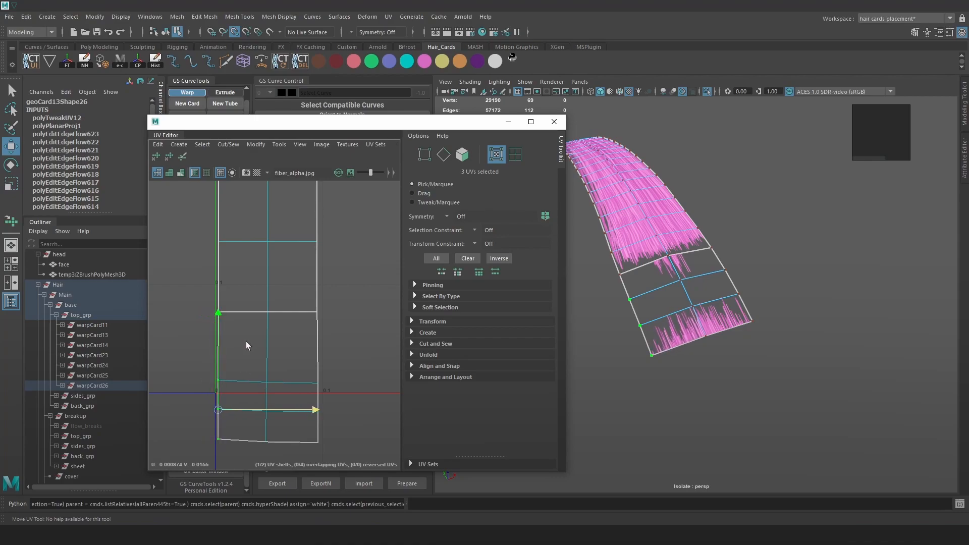
pyautogui.moveTo(343, 447); pyautogui.dragTo(296, 371)
pyautogui.moveTo(348, 412); pyautogui.dragTo(347, 412)
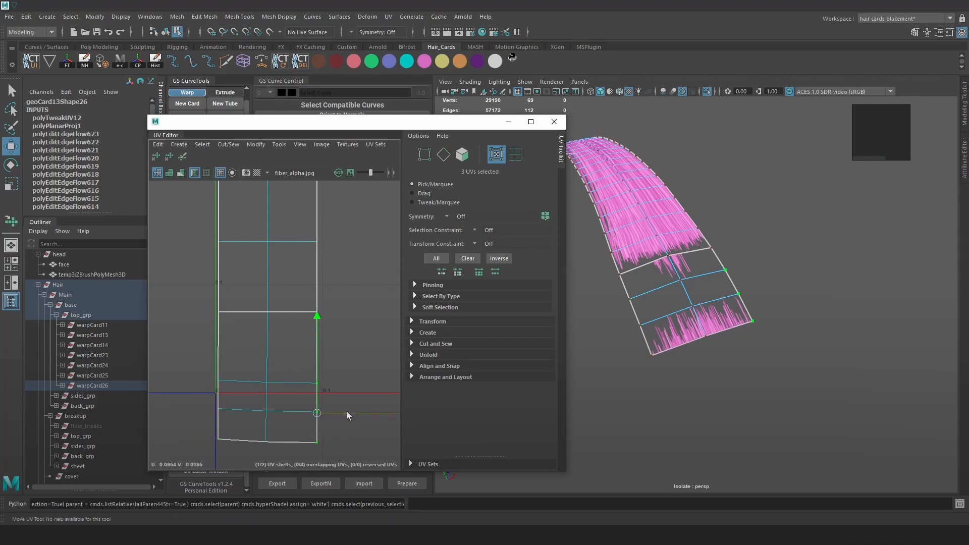
pyautogui.moveTo(192, 423); pyautogui.dragTo(193, 423)
pyautogui.press('r')
pyautogui.moveTo(274, 503); pyautogui.dragTo(281, 518)
pyautogui.press('w')
# Step: Try Move and Sew on the two seam edges joining the extension to the rest of the card
pyautogui.moveTo(675, 256); pyautogui.dragTo(676, 224, button='right')
pyautogui.click(682, 251)
pyautogui.keyDown('shift'); pyautogui.click(646, 259); pyautogui.keyUp('shift')
pyautogui.keyDown('shift'); pyautogui.moveTo(319, 272); pyautogui.dragTo(312, 236, button='right'); pyautogui.keyUp('shift')
pyautogui.hotkey('ctrl', 'z')
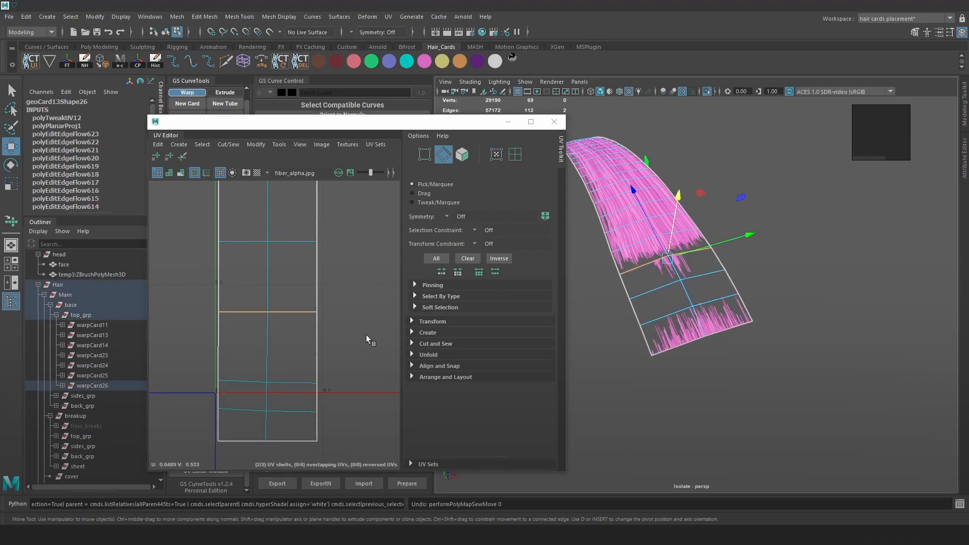
# Step: Reselect the seam edges in the opposite order, retry Move and Sew, and undo it
pyautogui.click(844, 270)
pyautogui.click(646, 269)
pyautogui.keyDown('shift'); pyautogui.click(684, 257); pyautogui.keyUp('shift')
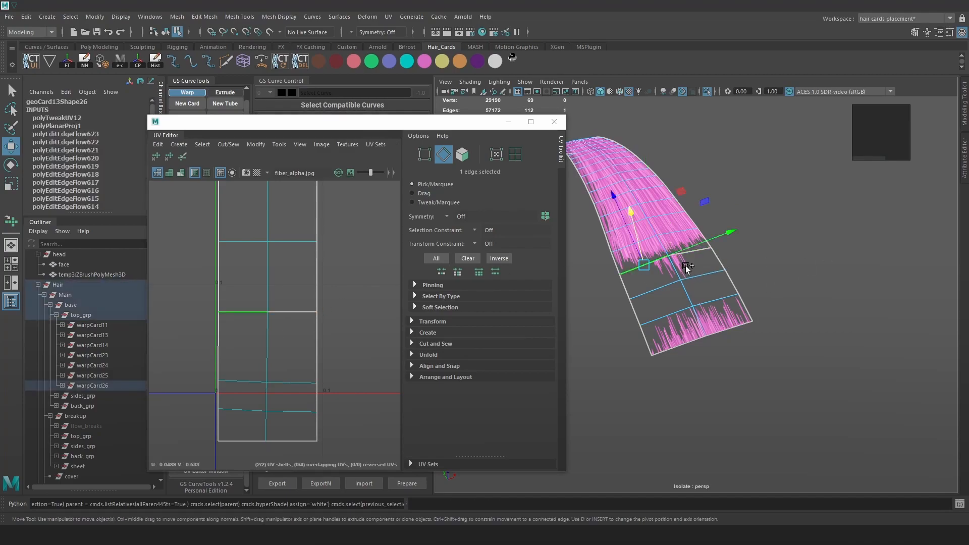
pyautogui.keyDown('shift'); pyautogui.moveTo(286, 307); pyautogui.dragTo(285, 262, button='right'); pyautogui.keyUp('shift')
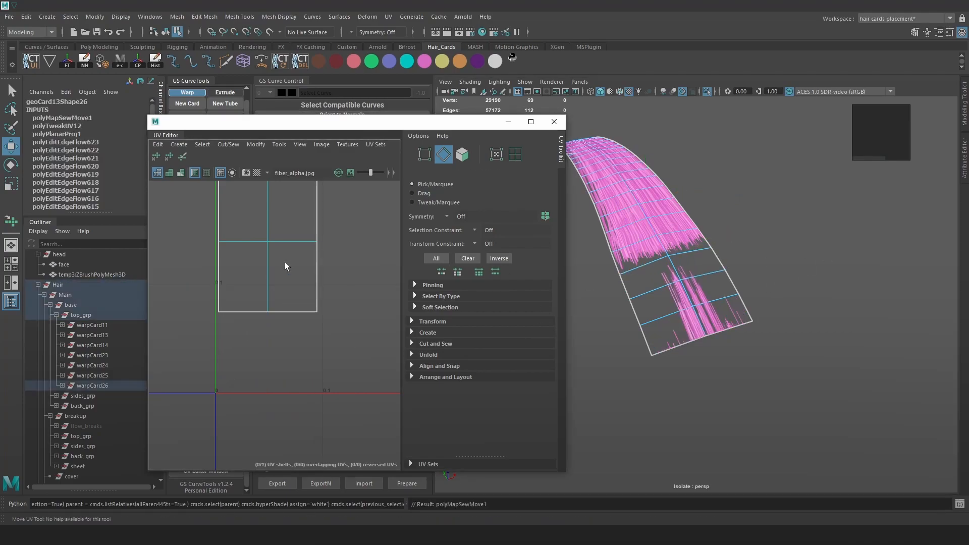
pyautogui.scroll(-2, 302, 301)
pyautogui.scroll(-3, 302, 301)
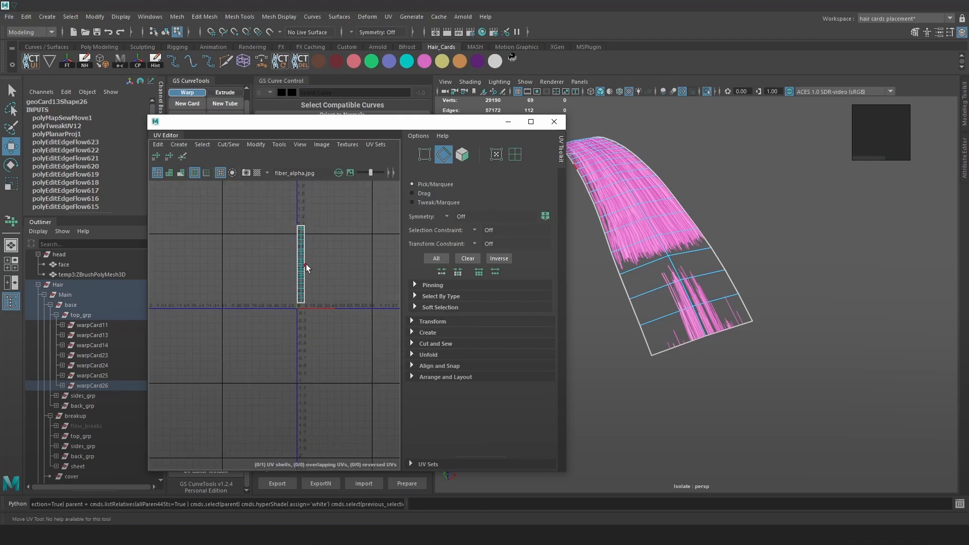
pyautogui.hotkey('ctrl', 'z')
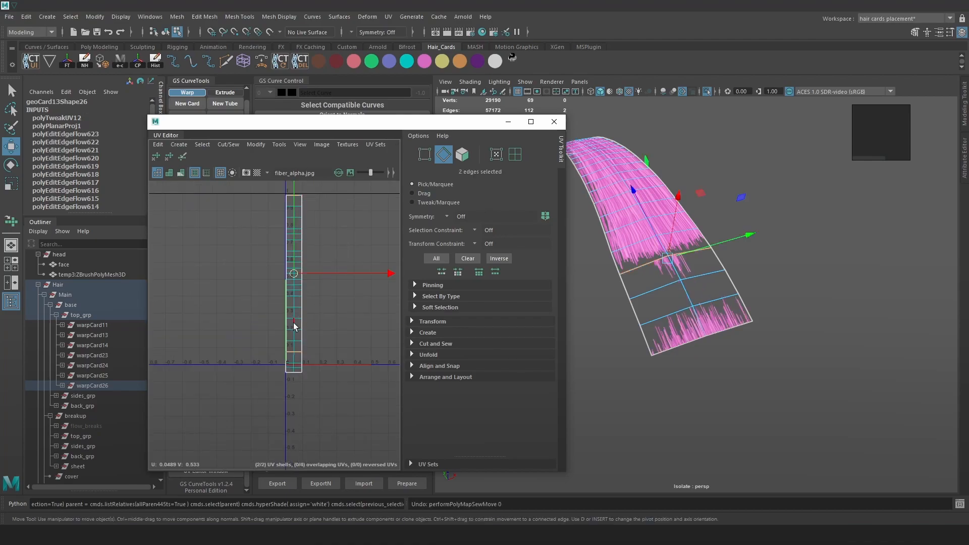
pyautogui.hotkey('ctrl', 'z')
pyautogui.hotkey('ctrl', 'z')
# Step: Rotate the extension's UV shell half a turn and move it against the upper end of the main strip
pyautogui.moveTo(285, 329); pyautogui.dragTo(242, 314, button='right')
pyautogui.click(293, 360)
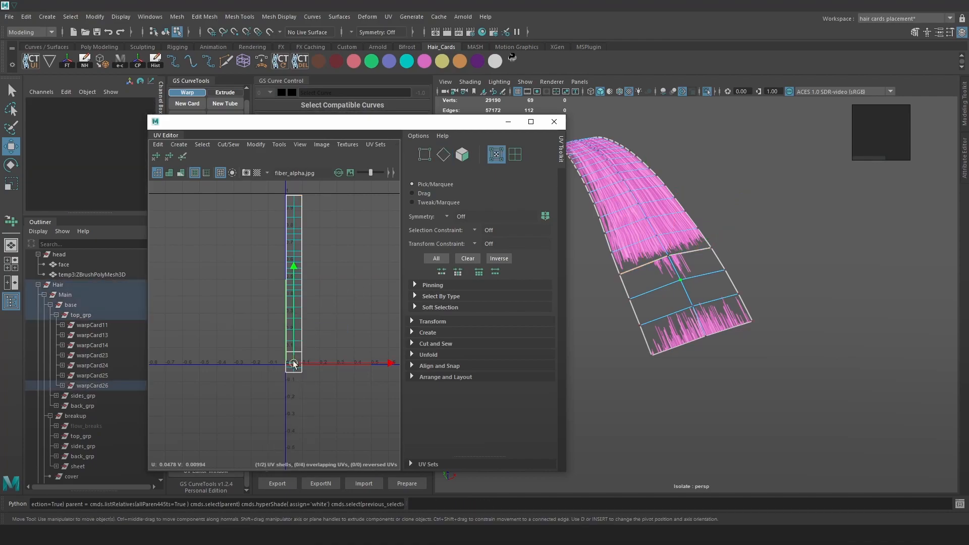
pyautogui.press('e')
pyautogui.moveTo(338, 279); pyautogui.dragTo(305, 144)
pyautogui.press('w')
pyautogui.keyDown('alt'); pyautogui.moveTo(311, 227); pyautogui.dragTo(309, 244, button='middle'); pyautogui.keyUp('alt')
pyautogui.moveTo(309, 225); pyautogui.dragTo(274, 217)
pyautogui.scroll(5, 298, 227)
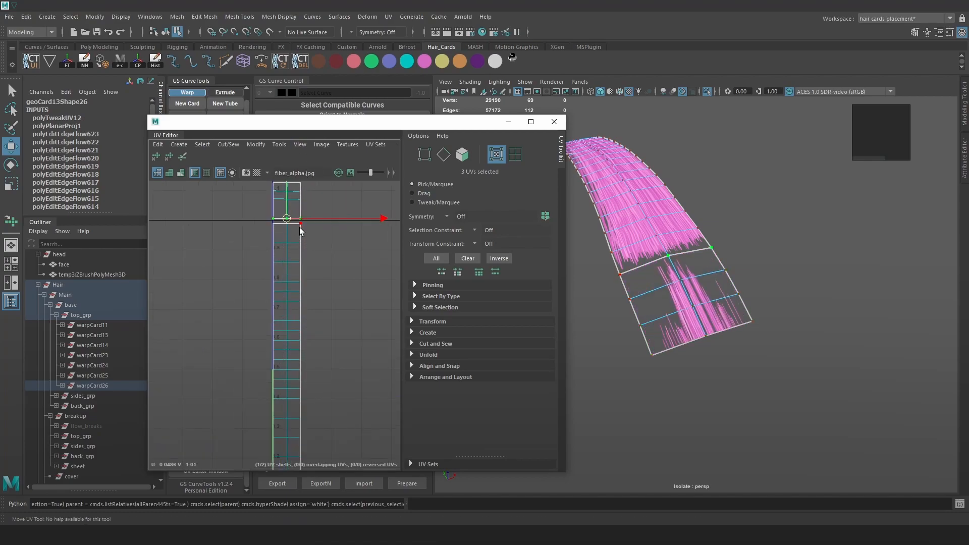
# Step: Select the seam edges between the extension shell and the main strip and join them with Move and Sew
pyautogui.moveTo(297, 227); pyautogui.dragTo(265, 195, button='right')
pyautogui.click(289, 219)
pyautogui.keyDown('shift'); pyautogui.click(265, 221); pyautogui.keyUp('shift')
pyautogui.scroll(-6, 273, 238)
pyautogui.moveTo(275, 239); pyautogui.dragTo(299, 205, button='right')
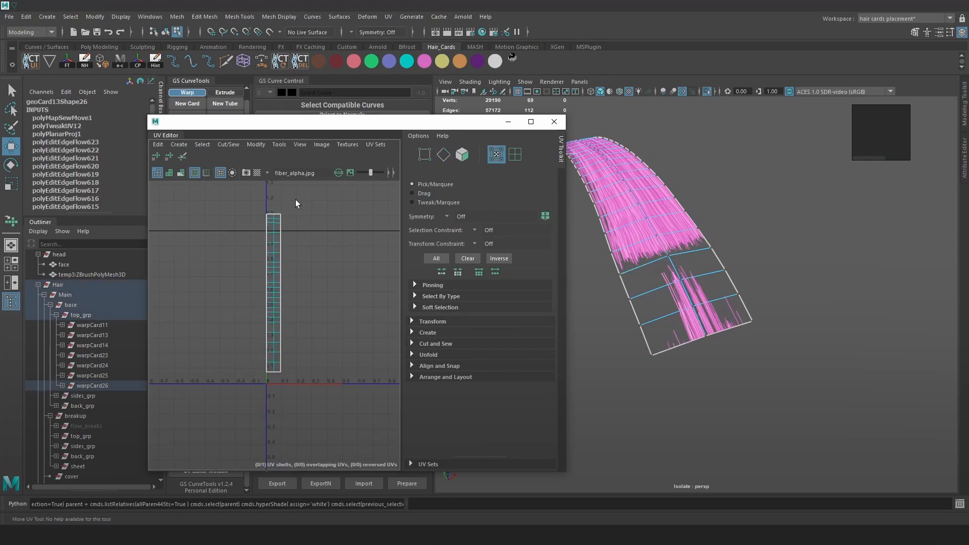
# Step: Scale the combined UV shell lengthwise from its lower end so it fits within the texture tile
pyautogui.moveTo(322, 392); pyautogui.dragTo(221, 208)
pyautogui.press('w')
pyautogui.press('d')
pyautogui.moveTo(274, 295); pyautogui.dragTo(286, 364)
pyautogui.press('r')
pyautogui.moveTo(280, 279); pyautogui.dragTo(280, 290)
pyautogui.scroll(5, 269, 263)
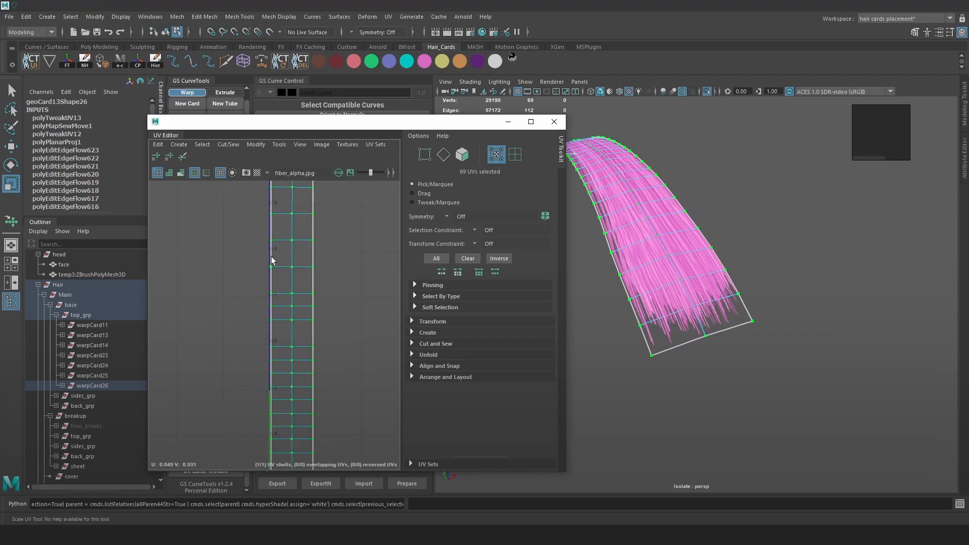
pyautogui.click(335, 240)
pyautogui.scroll(-5, 331, 232)
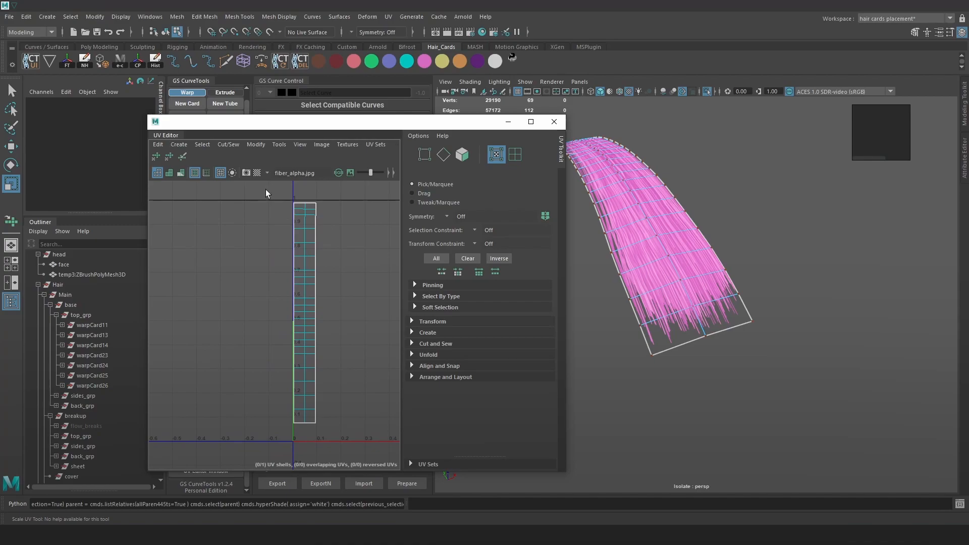
# Step: Select all UVs of the combined card strip and straighten them
pyautogui.moveTo(242, 253); pyautogui.dragTo(236, 198)
pyautogui.click(263, 228)
pyautogui.keyDown('shift'); pyautogui.moveTo(290, 261); pyautogui.dragTo(287, 290, button='right'); pyautogui.keyUp('shift')
pyautogui.moveTo(351, 444); pyautogui.dragTo(222, 179)
pyautogui.keyDown('shift'); pyautogui.moveTo(299, 235); pyautogui.dragTo(347, 222, button='right'); pyautogui.keyUp('shift')
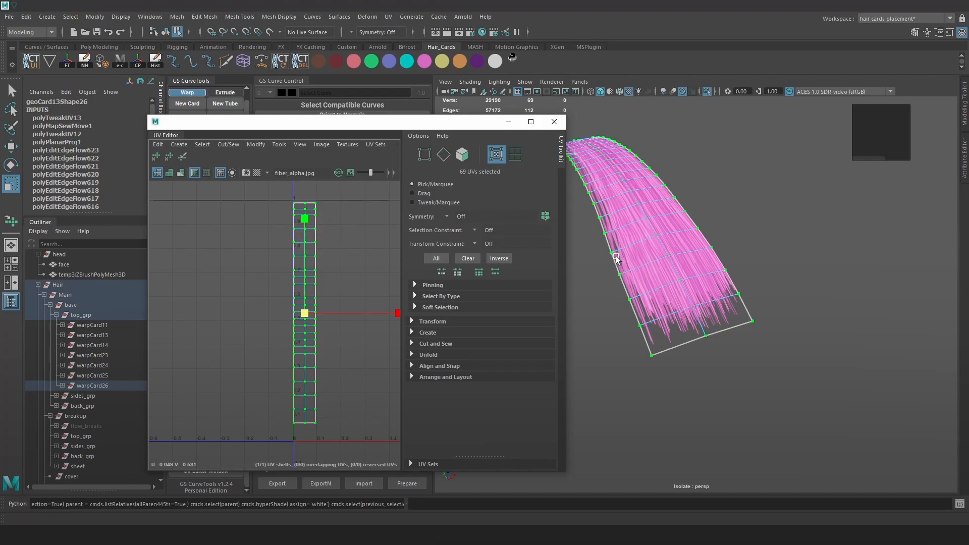
pyautogui.click(785, 253)
pyautogui.keyDown('alt'); pyautogui.moveTo(753, 286); pyautogui.dragTo(739, 294); pyautogui.keyUp('alt')
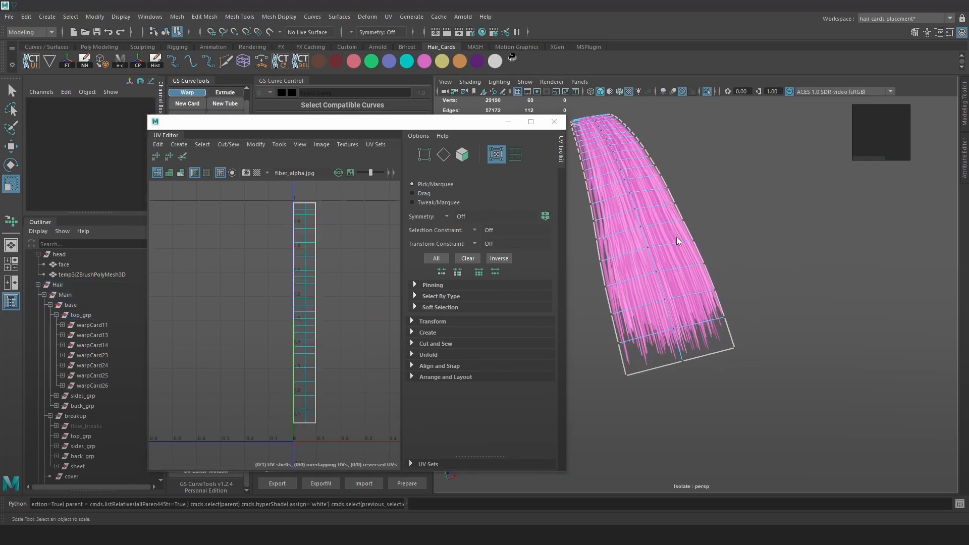
# Step: Return to object mode, show all the hair cards again and close the UV Editor
pyautogui.press('F8')
pyautogui.click(704, 90)
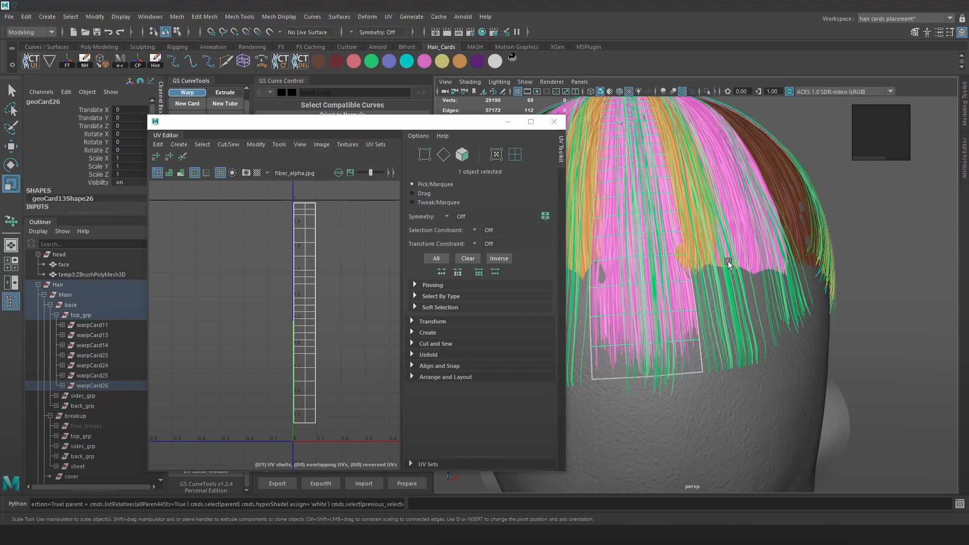
pyautogui.click(877, 282)
pyautogui.keyDown('alt'); pyautogui.moveTo(876, 281); pyautogui.dragTo(710, 300); pyautogui.keyUp('alt')
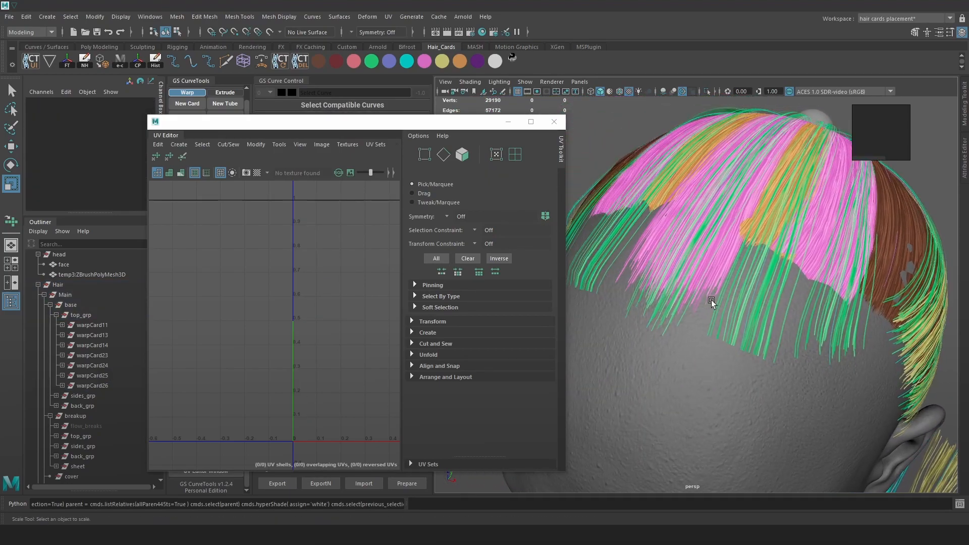
pyautogui.click(708, 290)
pyautogui.click(553, 122)
# Step: Select top_grp under the base group and isolate its cards in the viewport
pyautogui.keyDown('alt'); pyautogui.moveTo(630, 212); pyautogui.dragTo(589, 267); pyautogui.keyUp('alt')
pyautogui.click(626, 253)
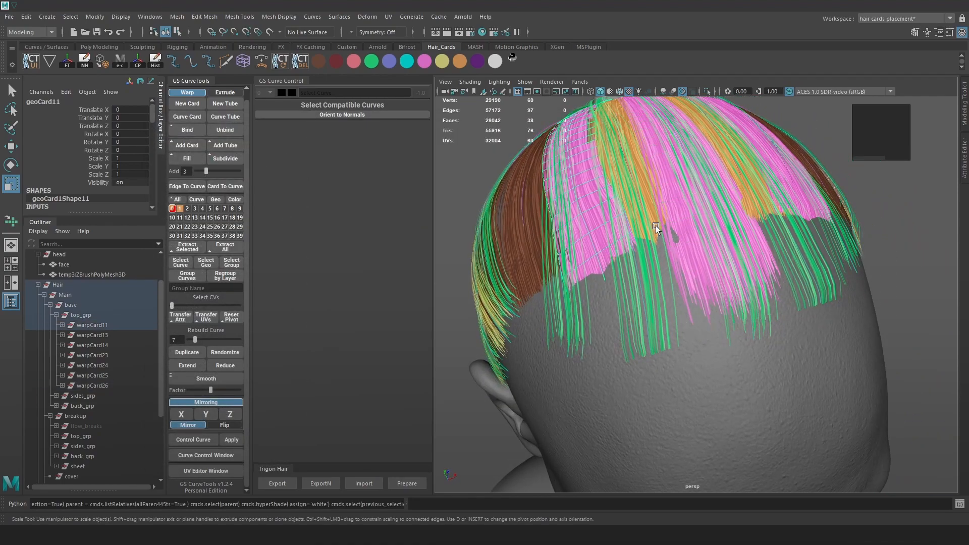
pyautogui.keyDown('alt'); pyautogui.moveTo(654, 224); pyautogui.dragTo(747, 234); pyautogui.keyUp('alt')
pyautogui.click(93, 314)
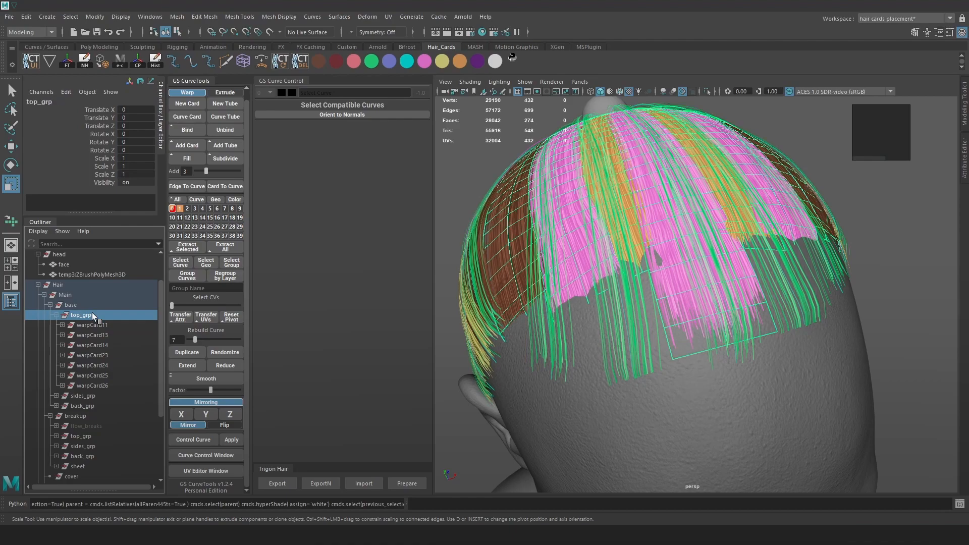
pyautogui.click(706, 91)
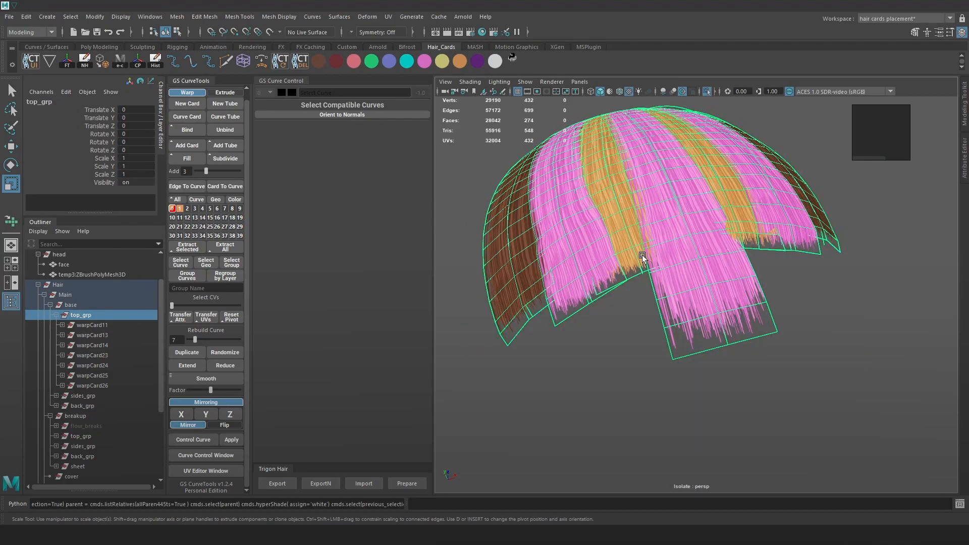
# Step: Show untextured cards with wireframe and extrude warpCard13's front end edges over the forehead, rotating the new end slightly to line up with the centre card
pyautogui.click(630, 245)
pyautogui.moveTo(627, 230); pyautogui.dragTo(627, 203, button='right')
pyautogui.click(653, 272)
pyautogui.keyDown('shift'); pyautogui.click(625, 282); pyautogui.keyUp('shift')
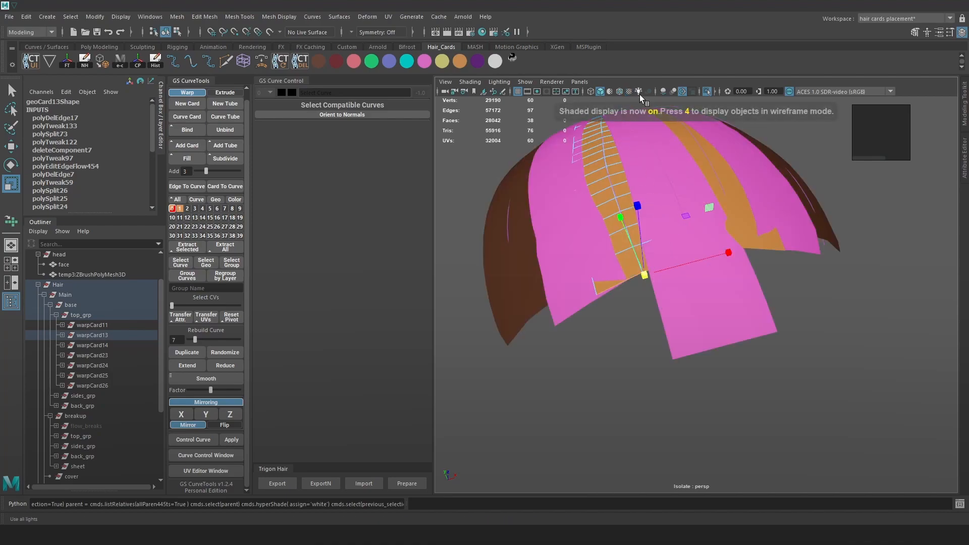
pyautogui.click(619, 91)
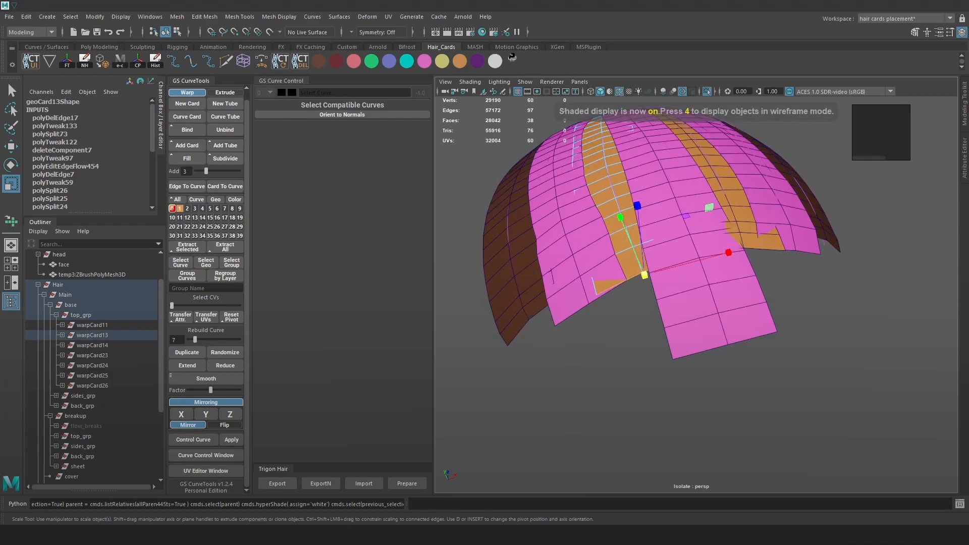
pyautogui.moveTo(637, 389)
pyautogui.keyDown('alt'); pyautogui.mouseDown()
pyautogui.moveTo(746, 389)
pyautogui.moveTo(733, 390)
pyautogui.mouseUp(); pyautogui.keyUp('alt')
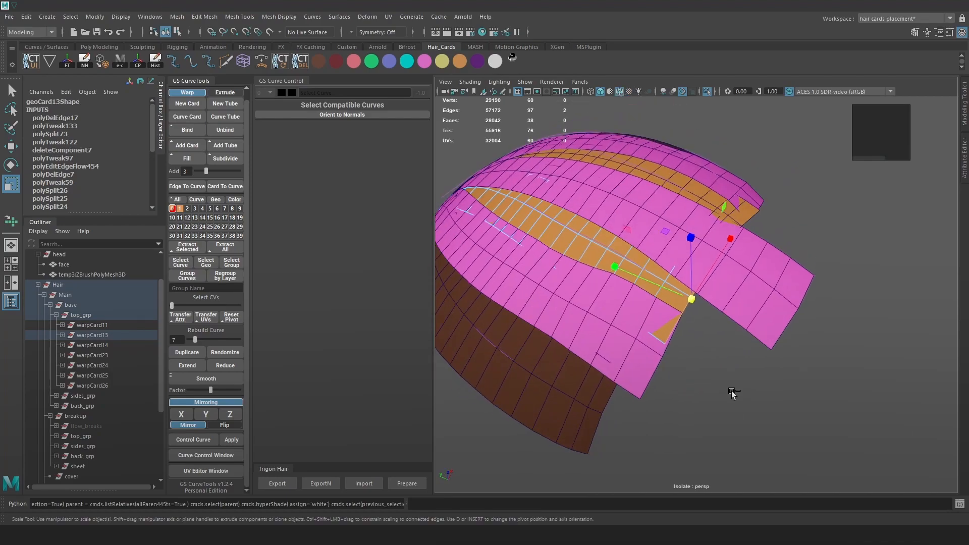
pyautogui.hotkey('ctrl', 'e')
pyautogui.moveTo(661, 283); pyautogui.dragTo(796, 337)
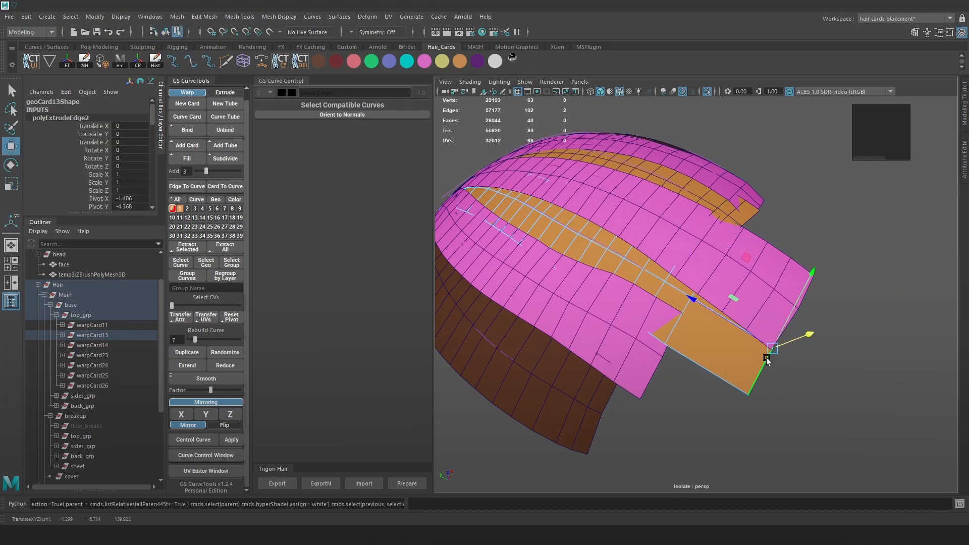
pyautogui.press('e')
pyautogui.moveTo(843, 277); pyautogui.dragTo(850, 280)
pyautogui.press('w')
pyautogui.click(757, 341)
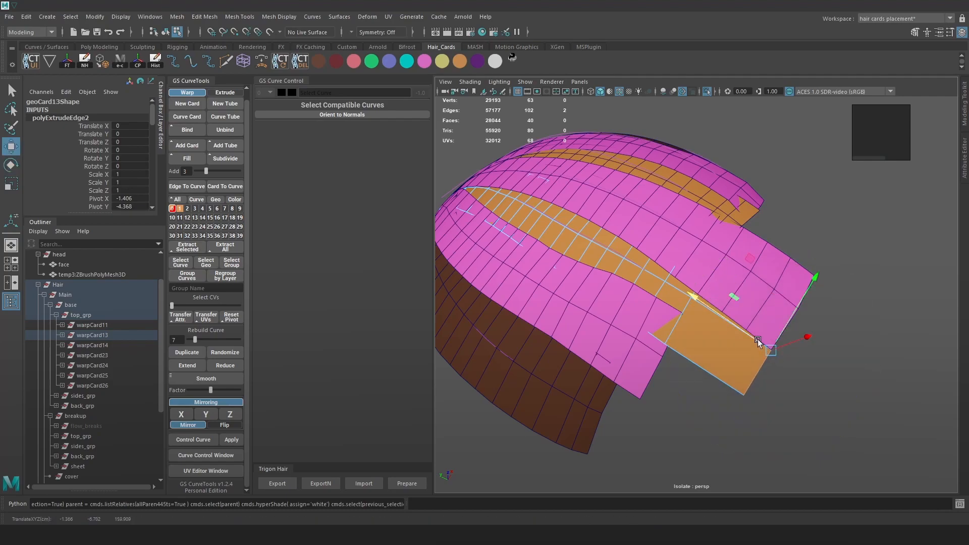
# Step: Insert two edge loops across the forehead extension of warpCard13 and return to object mode
pyautogui.click(225, 61)
pyautogui.keyDown('ctrl'); pyautogui.click(716, 320); pyautogui.keyUp('ctrl')
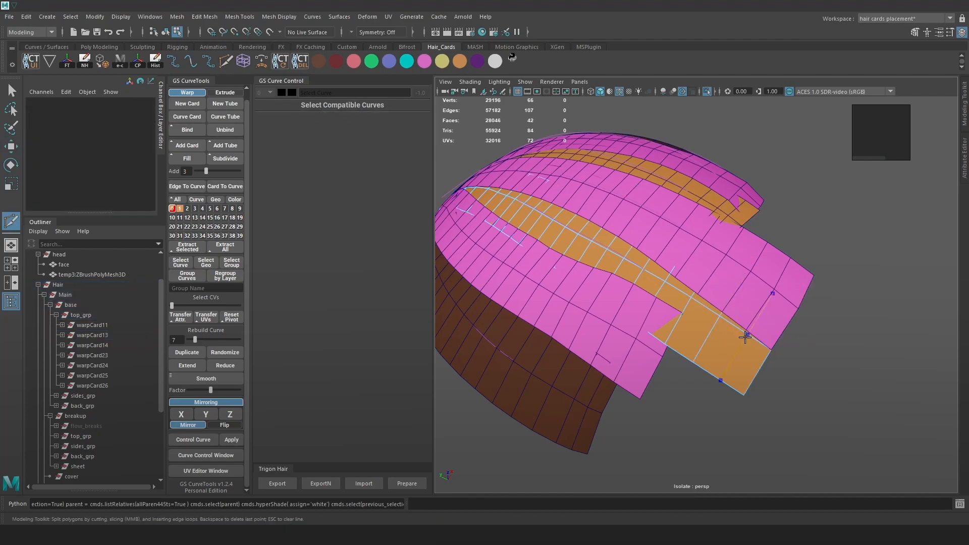
pyautogui.keyDown('alt'); pyautogui.moveTo(790, 325); pyautogui.dragTo(731, 202); pyautogui.keyUp('alt')
pyautogui.press('w')
pyautogui.moveTo(732, 198); pyautogui.dragTo(761, 182, button='right')
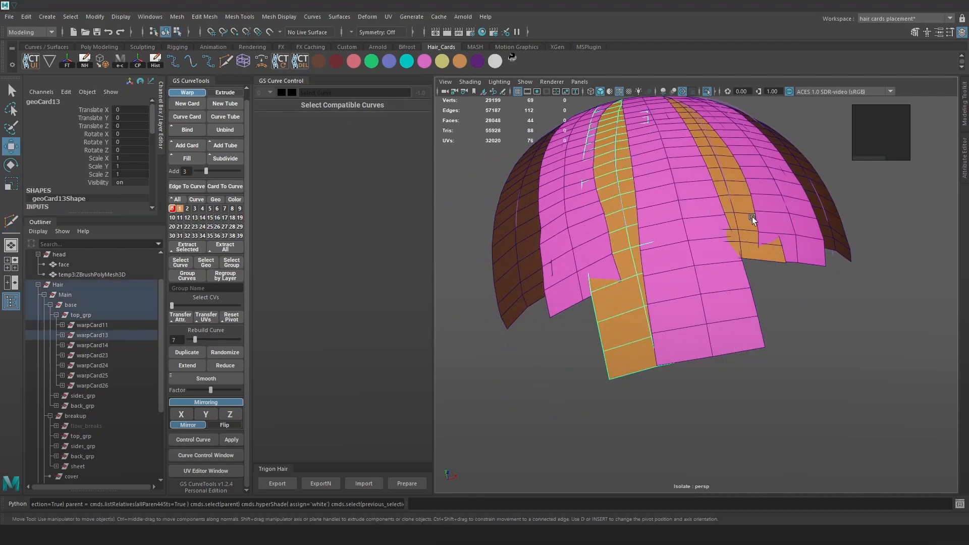
# Step: Extrude the front end edges of warpCard25 on the opposite side down over the forehead to match the centre card's length
pyautogui.click(752, 217)
pyautogui.click(740, 212)
pyautogui.moveTo(739, 213); pyautogui.dragTo(740, 187, button='right')
pyautogui.click(745, 258)
pyautogui.keyDown('shift'); pyautogui.click(724, 257); pyautogui.keyUp('shift')
pyautogui.hotkey('ctrl', 'e')
pyautogui.press('w')
pyautogui.moveTo(734, 259); pyautogui.dragTo(745, 321)
pyautogui.keyDown('alt'); pyautogui.moveTo(838, 370); pyautogui.dragTo(786, 364); pyautogui.keyUp('alt')
pyautogui.keyDown('alt'); pyautogui.moveTo(765, 309); pyautogui.dragTo(731, 308); pyautogui.keyUp('alt')
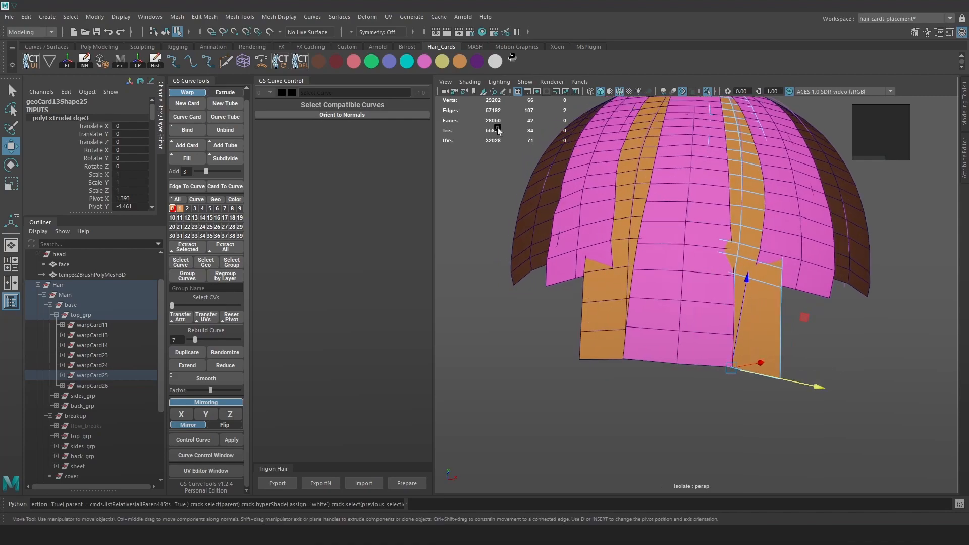
# Step: Insert two edge loops across the forehead extension of warpCard25
pyautogui.click(225, 60)
pyautogui.keyDown('ctrl'); pyautogui.middleClick(755, 314); pyautogui.keyUp('ctrl')
pyautogui.press('w')
# Step: Curve the added cross loops on warpCard13's forehead extension with Edit Edge Flow
pyautogui.keyDown('alt'); pyautogui.moveTo(771, 312); pyautogui.dragTo(777, 227); pyautogui.keyUp('alt')
pyautogui.doubleClick(673, 281)
pyautogui.doubleClick(626, 239)
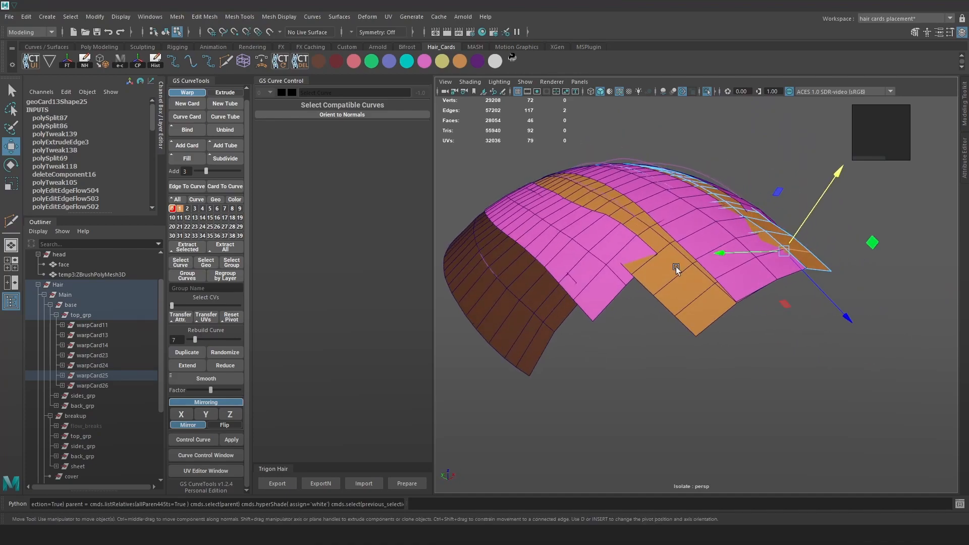
pyautogui.moveTo(676, 268); pyautogui.dragTo(662, 222, button='right')
pyautogui.doubleClick(669, 281)
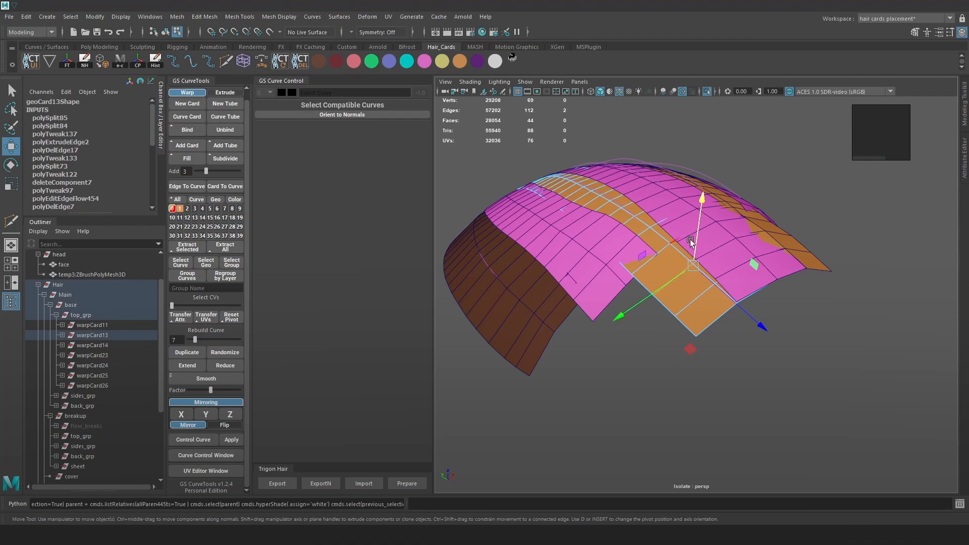
pyautogui.click(697, 310)
pyautogui.moveTo(706, 289); pyautogui.dragTo(724, 265)
pyautogui.keyDown('shift'); pyautogui.moveTo(660, 261); pyautogui.dragTo(662, 358, button='right'); pyautogui.keyUp('shift')
pyautogui.doubleClick(680, 275)
pyautogui.press('g')
pyautogui.doubleClick(693, 298)
pyautogui.press('g')
# Step: Apply Edit Edge Flow to the added cross loops on warpCard25's forehead extension
pyautogui.keyDown('alt'); pyautogui.moveTo(791, 264); pyautogui.dragTo(761, 273); pyautogui.keyUp('alt')
pyautogui.moveTo(761, 258); pyautogui.dragTo(758, 188, button='right')
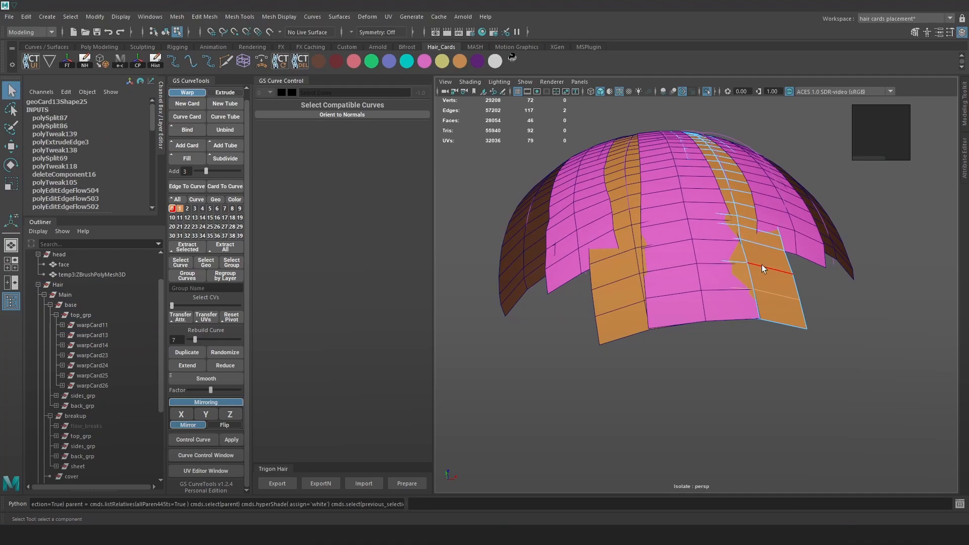
pyautogui.doubleClick(761, 266)
pyautogui.press('g')
pyautogui.click(764, 287)
pyautogui.press('g')
pyautogui.press('g')
pyautogui.press('g')
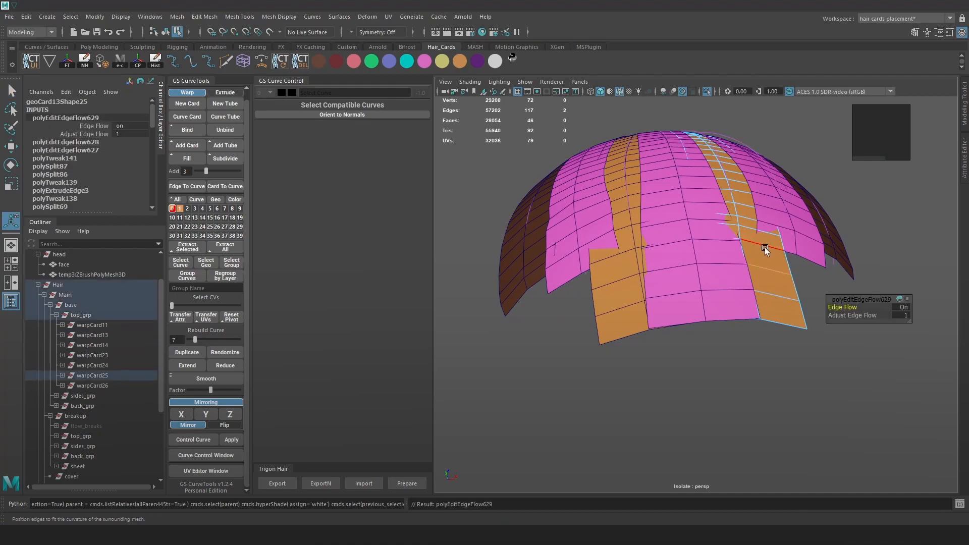
# Step: Smooth the transition between warpCard25's original strip and its extension by applying Edit Edge Flow to successive cross loops
pyautogui.keyDown('alt'); pyautogui.moveTo(770, 259); pyautogui.dragTo(721, 253); pyautogui.keyUp('alt')
pyautogui.click(721, 255)
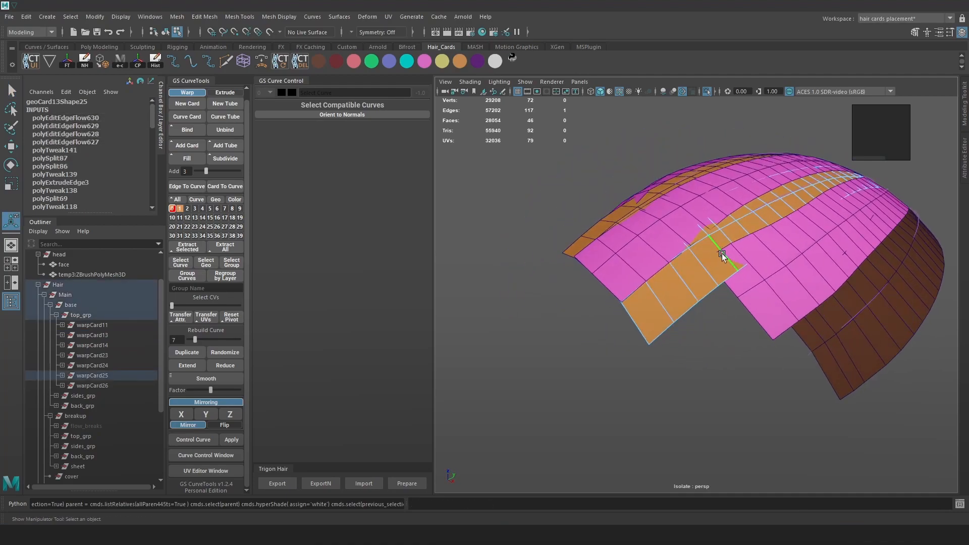
pyautogui.press('g')
pyautogui.doubleClick(703, 267)
pyautogui.press('g')
pyautogui.doubleClick(683, 285)
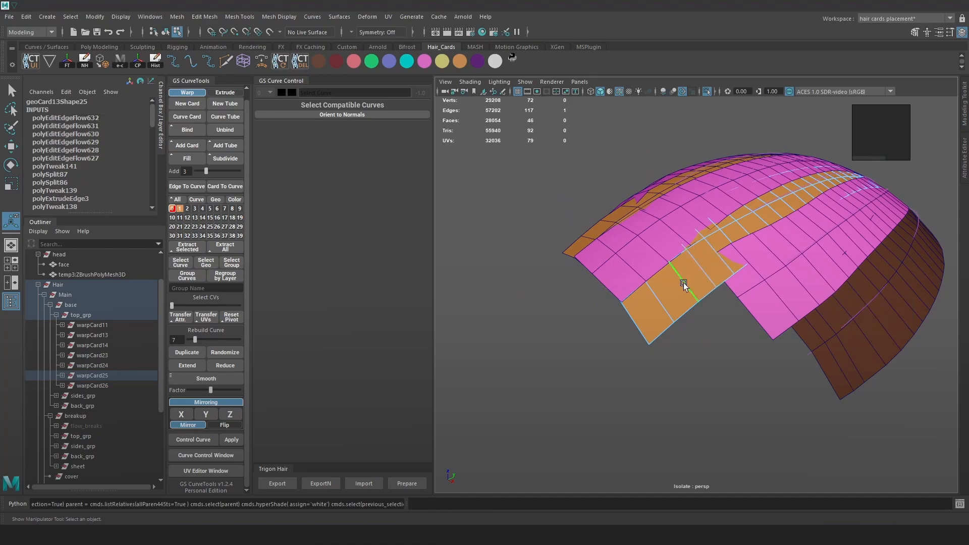
pyautogui.press('g')
# Step: Return to object mode, switch the card layer to curve display and select the path curve of warpCard25
pyautogui.keyDown('alt'); pyautogui.moveTo(704, 275); pyautogui.dragTo(661, 195); pyautogui.keyUp('alt')
pyautogui.moveTo(662, 195); pyautogui.dragTo(710, 179, button='right')
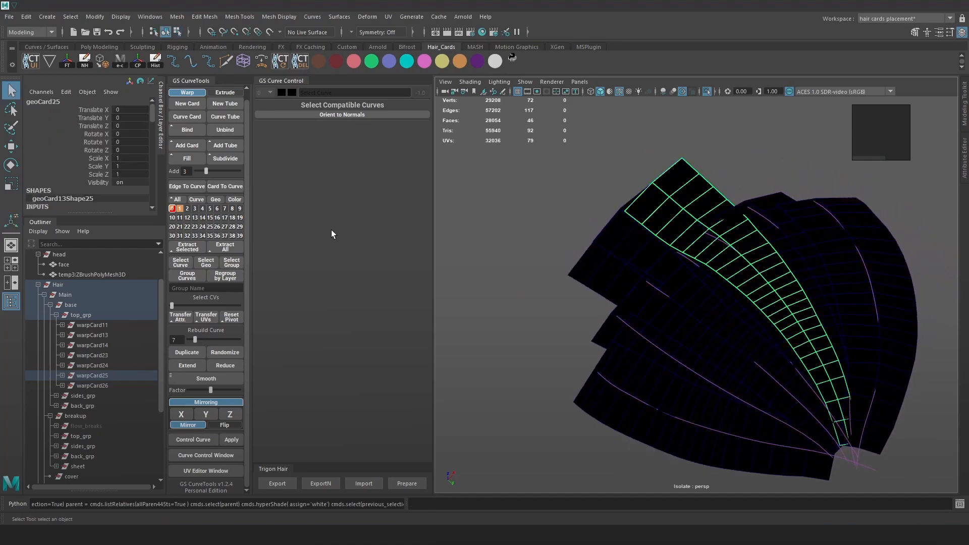
pyautogui.click(172, 209)
pyautogui.click(707, 200)
# Step: Try nudging a control vertex on warpCard25's path curve, undo the move and reselect the whole curve
pyautogui.moveTo(707, 198); pyautogui.dragTo(692, 144, button='right')
pyautogui.click(704, 234)
pyautogui.press('w')
pyautogui.keyDown('alt'); pyautogui.moveTo(705, 239); pyautogui.dragTo(754, 232); pyautogui.keyUp('alt')
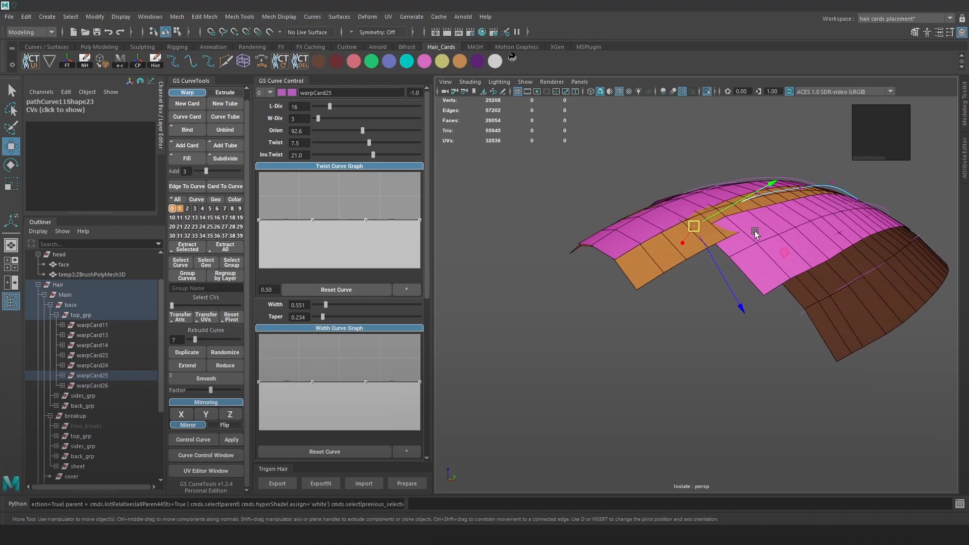
pyautogui.press('4')
pyautogui.press('5')
pyautogui.moveTo(831, 181); pyautogui.dragTo(826, 184)
pyautogui.hotkey('ctrl', 'z')
pyautogui.press('4')
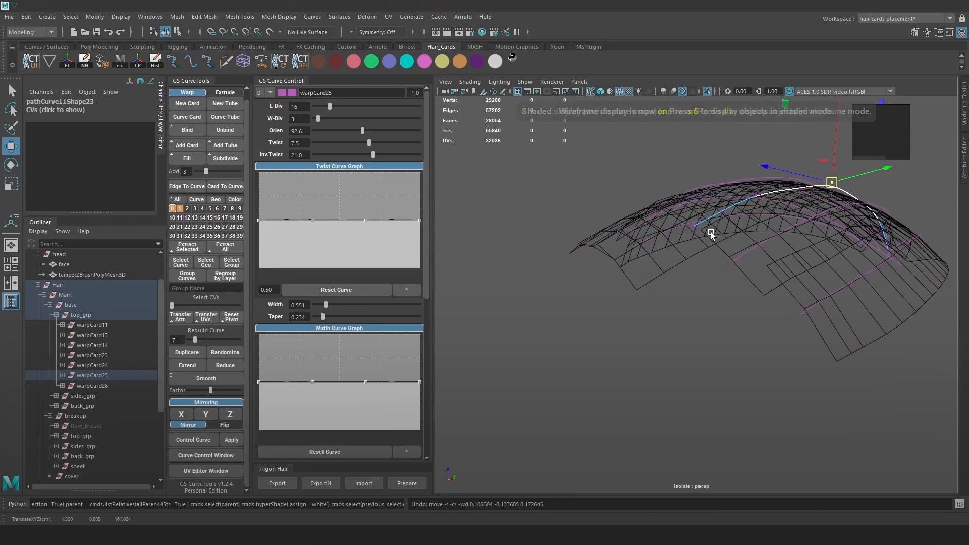
pyautogui.moveTo(684, 245)
pyautogui.keyDown('alt'); pyautogui.mouseDown()
pyautogui.moveTo(677, 227)
pyautogui.moveTo(731, 240)
pyautogui.moveTo(731, 231)
pyautogui.mouseUp(); pyautogui.keyUp('alt')
pyautogui.press('5')
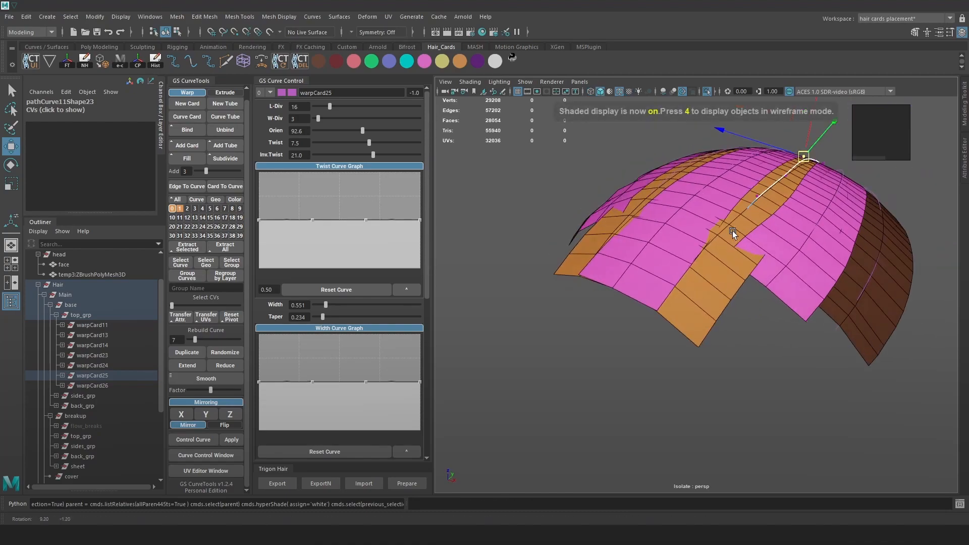
pyautogui.click(756, 200)
pyautogui.click(778, 181)
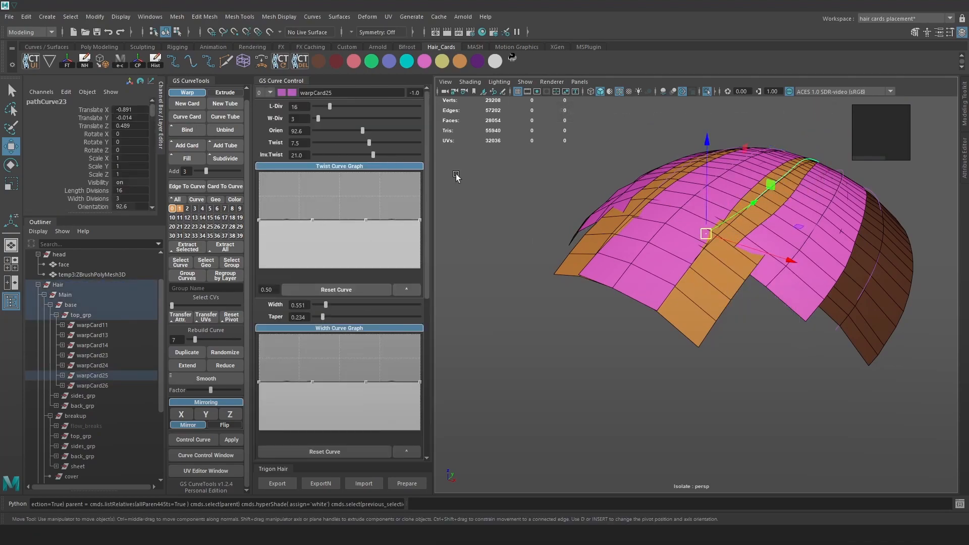
# Step: Try an Inv.Twist value of 28 on warpCard25 and undo it
pyautogui.scroll(1, 602, 203)
pyautogui.moveTo(373, 154)
pyautogui.mouseDown()
pyautogui.moveTo(359, 155)
pyautogui.moveTo(381, 155)
pyautogui.moveTo(374, 168)
pyautogui.mouseUp()
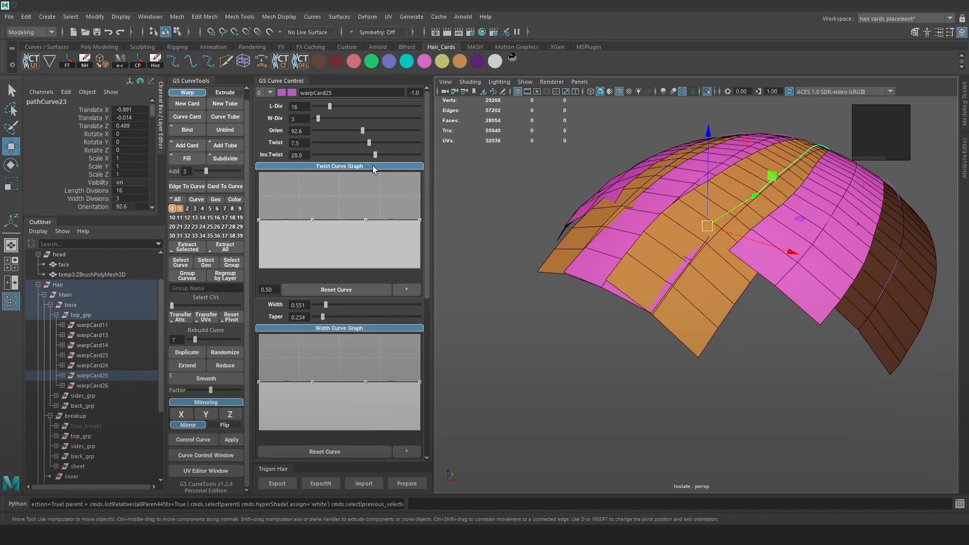
pyautogui.hotkey('ctrl', 'z')
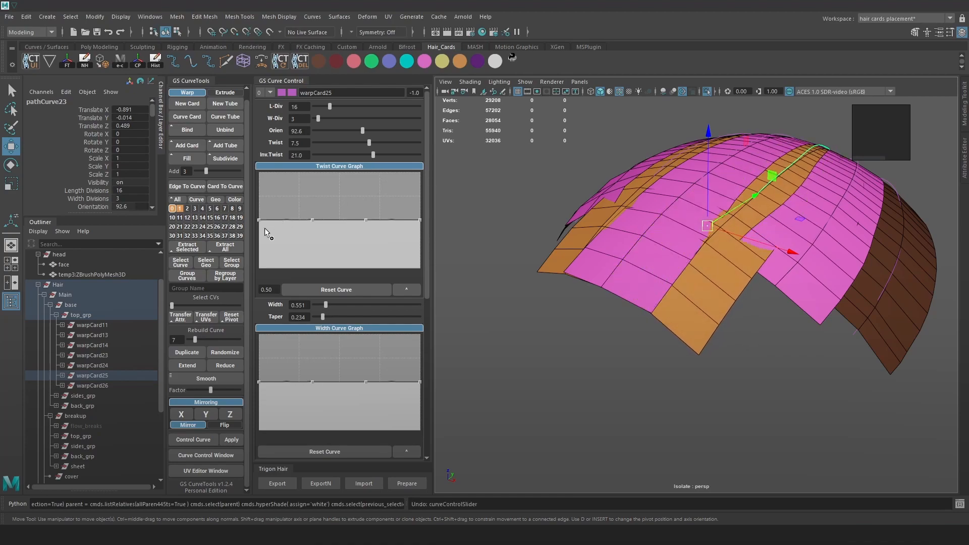
# Step: Lower the first point of warpCard25's twist curve graph slightly and deselect the curve
pyautogui.moveTo(259, 220)
pyautogui.mouseDown()
pyautogui.moveTo(261, 241)
pyautogui.moveTo(259, 214)
pyautogui.moveTo(262, 221)
pyautogui.mouseUp()
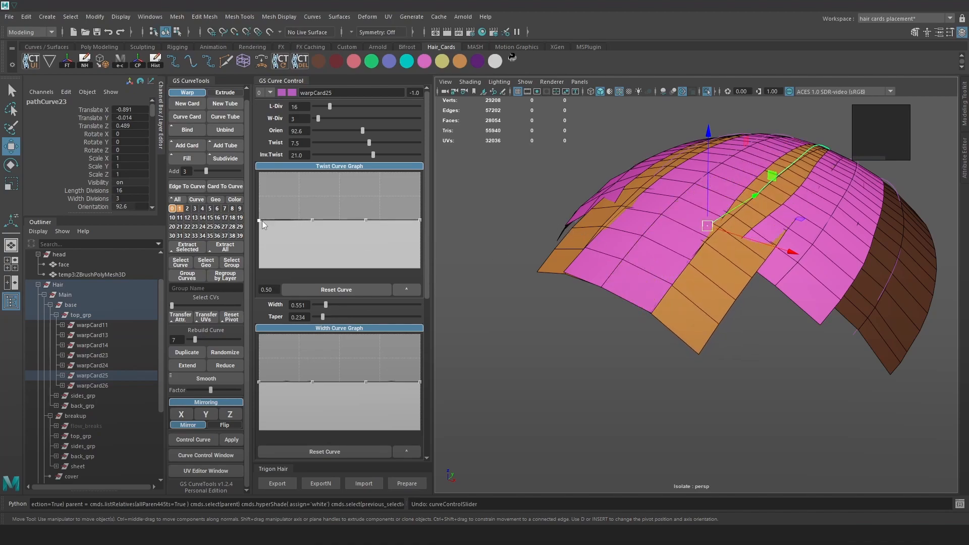
pyautogui.click(766, 287)
pyautogui.keyDown('alt'); pyautogui.moveTo(773, 266); pyautogui.dragTo(677, 190); pyautogui.keyUp('alt')
pyautogui.keyDown('alt'); pyautogui.moveTo(768, 179); pyautogui.dragTo(735, 151); pyautogui.keyUp('alt')
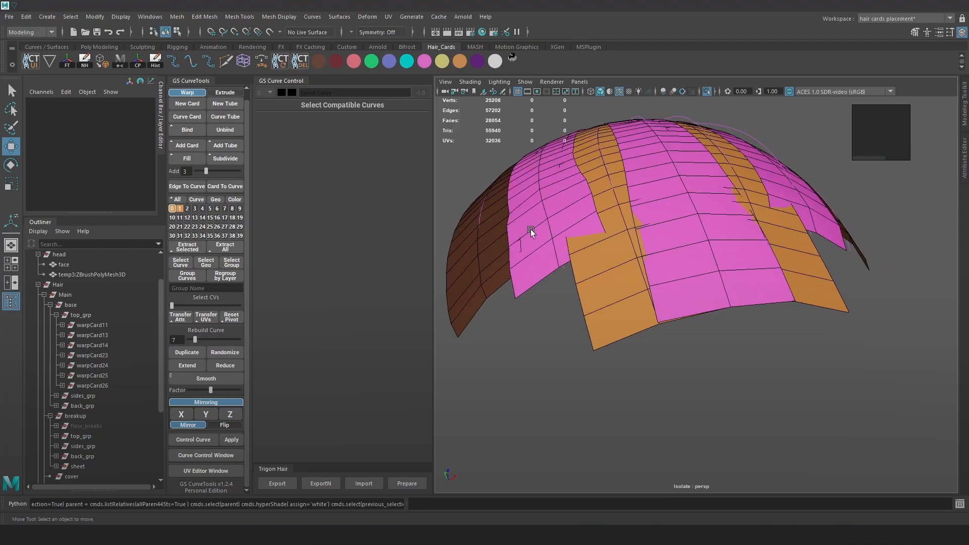
# Step: Switch the card layers back to geometry display and select the front end edges of warpCard11
pyautogui.moveTo(584, 222)
pyautogui.keyDown('alt'); pyautogui.mouseDown()
pyautogui.moveTo(674, 253)
pyautogui.moveTo(704, 252)
pyautogui.moveTo(696, 205)
pyautogui.mouseUp(); pyautogui.keyUp('alt')
pyautogui.press('5')
pyautogui.keyDown('alt'); pyautogui.moveTo(696, 206); pyautogui.dragTo(719, 228, button='right'); pyautogui.keyUp('alt')
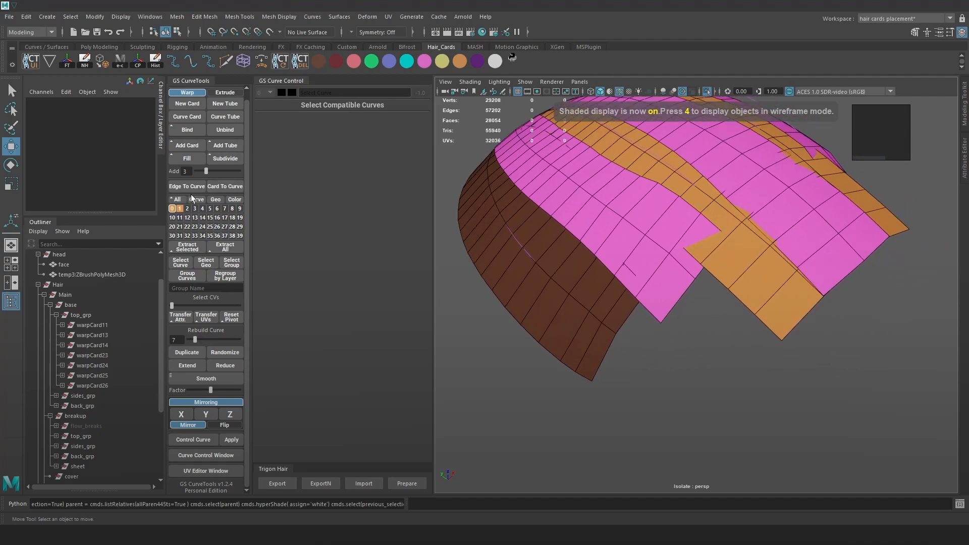
pyautogui.moveTo(174, 208); pyautogui.dragTo(239, 208, button='right')
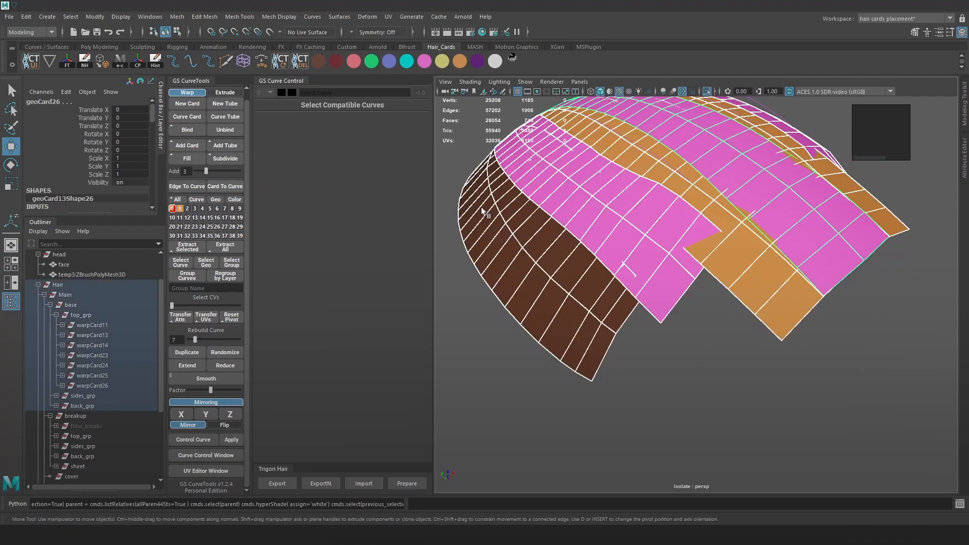
pyautogui.click(674, 278)
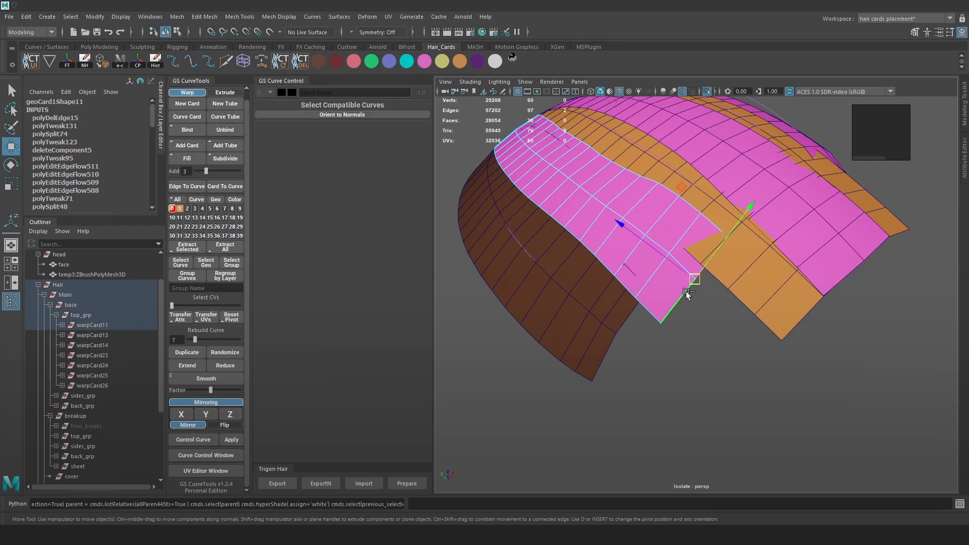
# Step: Extrude the two front end edges of warpCard11 forward and down, in line with the neighbouring orange card's end
pyautogui.hotkey('ctrl', 'e')
pyautogui.moveTo(691, 257); pyautogui.dragTo(816, 333)
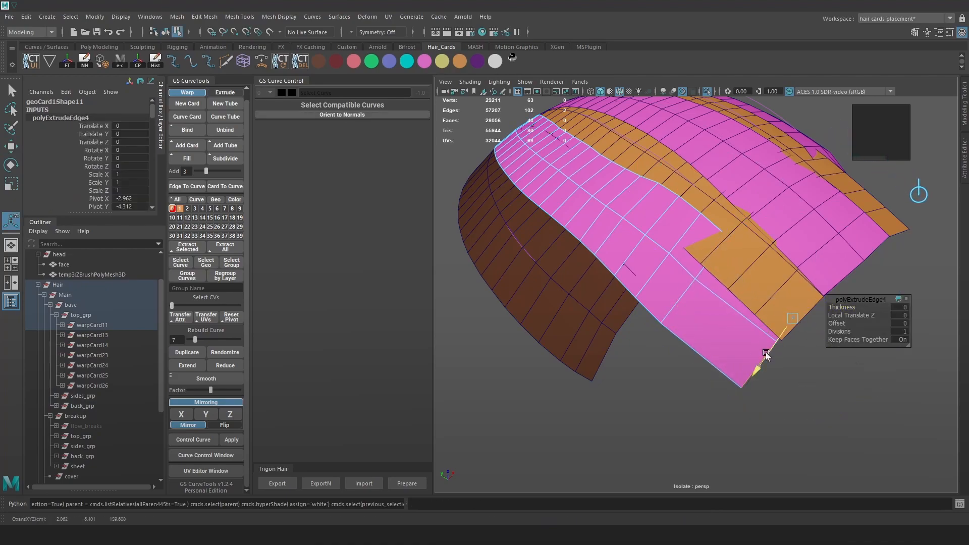
pyautogui.press('w')
pyautogui.keyDown('alt'); pyautogui.moveTo(837, 221); pyautogui.dragTo(768, 229, button='middle'); pyautogui.keyUp('alt')
pyautogui.keyDown('alt'); pyautogui.moveTo(770, 225); pyautogui.dragTo(837, 212); pyautogui.keyUp('alt')
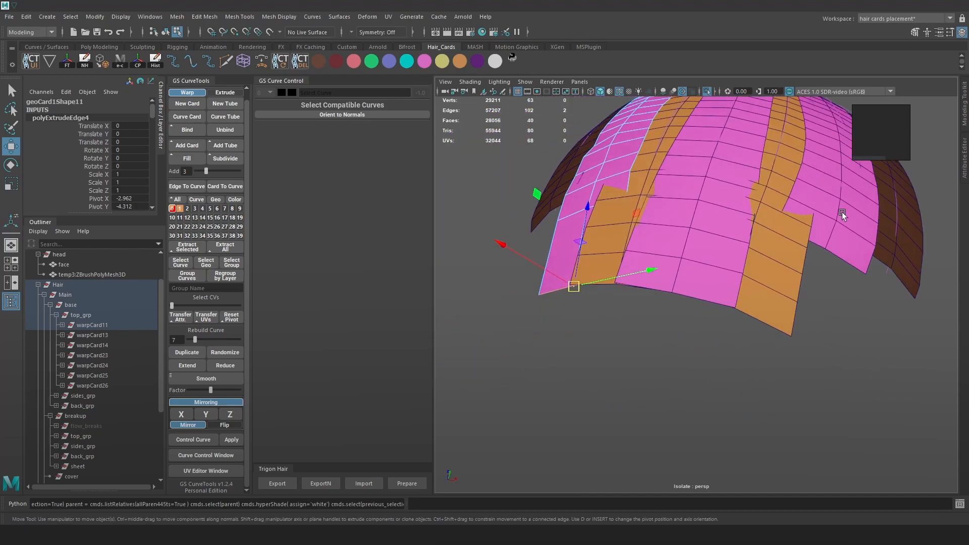
# Step: Extrude the two front end edges of warpCard24 forward and down, and adjust the position of the new end edges
pyautogui.moveTo(839, 214); pyautogui.dragTo(845, 197, button='right')
pyautogui.keyDown('alt'); pyautogui.moveTo(843, 219); pyautogui.dragTo(784, 221, button='middle'); pyautogui.keyUp('alt')
pyautogui.click(783, 262)
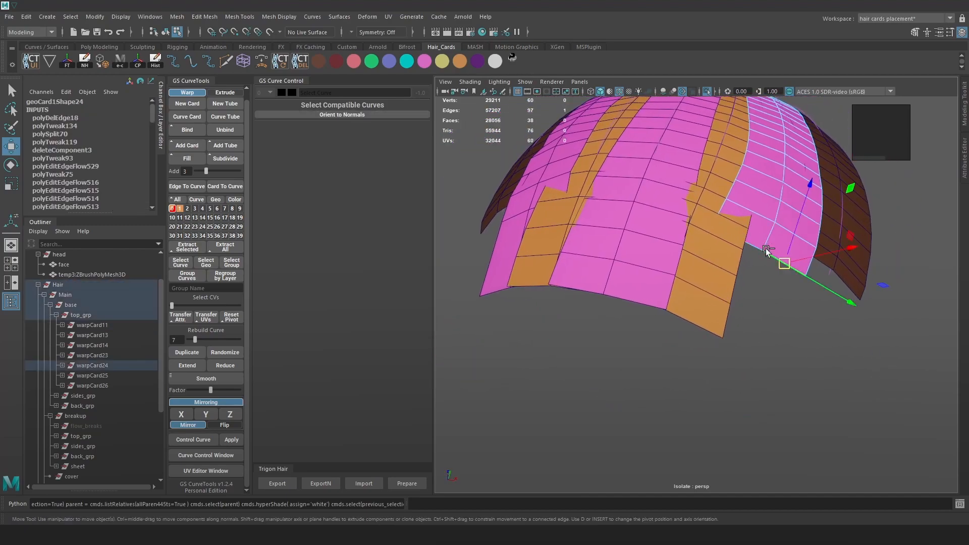
pyautogui.keyDown('alt'); pyautogui.moveTo(805, 323); pyautogui.dragTo(750, 227); pyautogui.keyUp('alt')
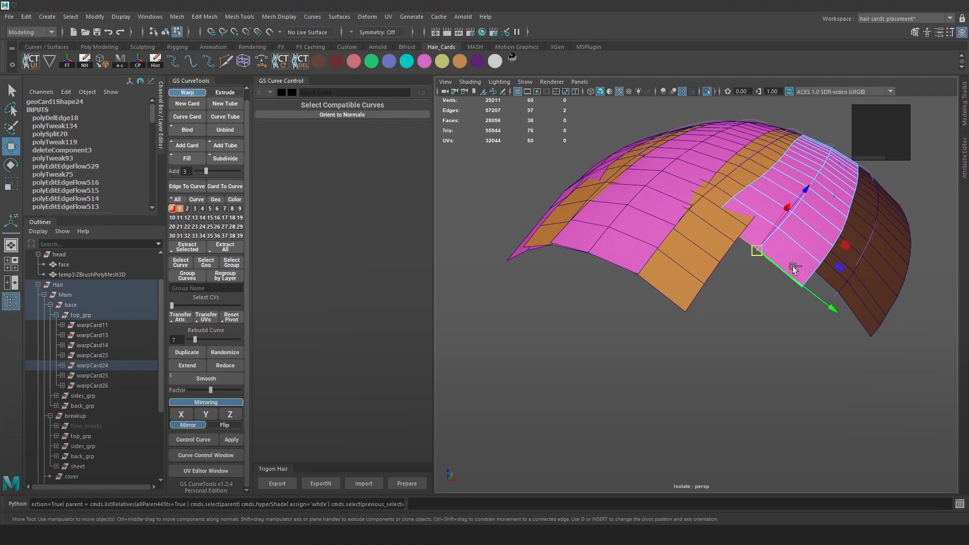
pyautogui.click(778, 282)
pyautogui.click(785, 264)
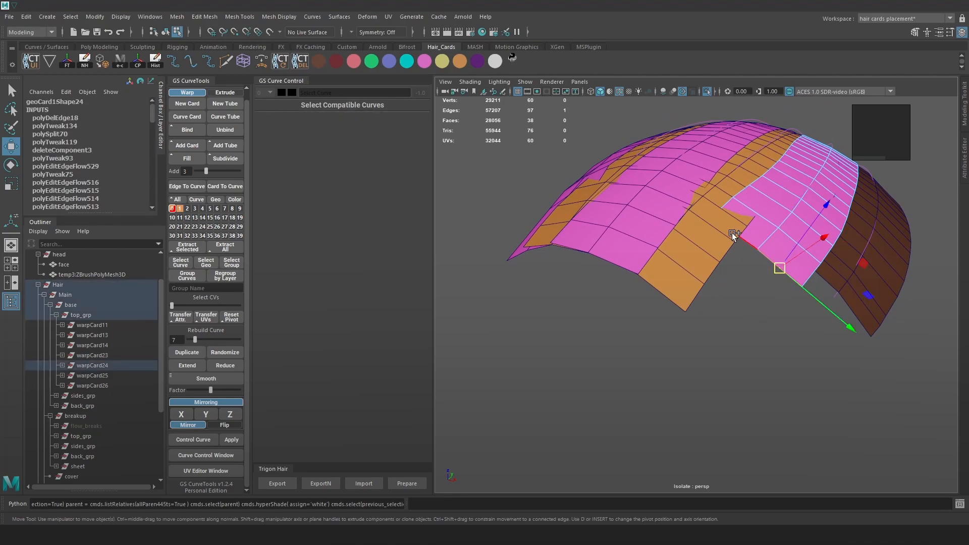
pyautogui.keyDown('shift'); pyautogui.click(731, 232); pyautogui.keyUp('shift')
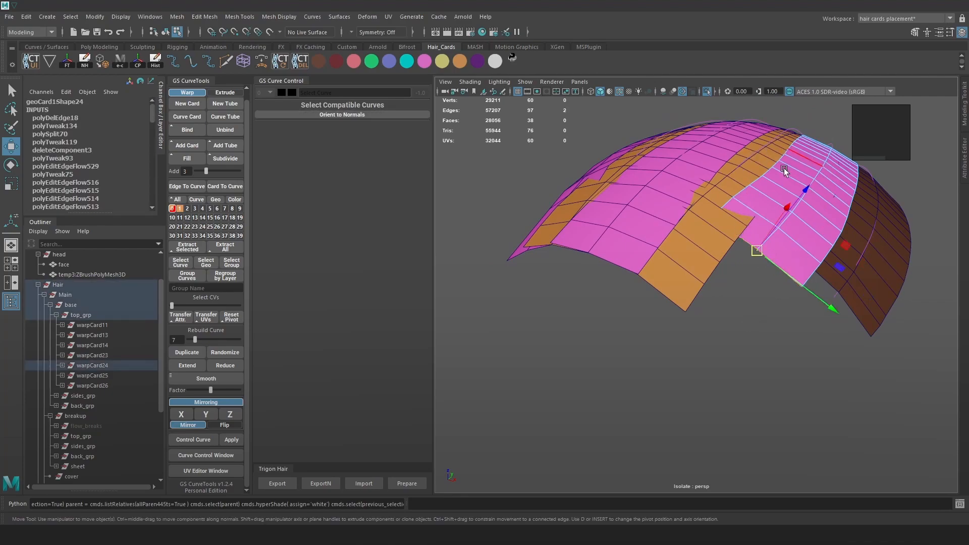
pyautogui.keyDown('alt'); pyautogui.moveTo(788, 164); pyautogui.dragTo(764, 153); pyautogui.keyUp('alt')
pyautogui.hotkey('ctrl', 'e')
pyautogui.moveTo(742, 311); pyautogui.dragTo(685, 366)
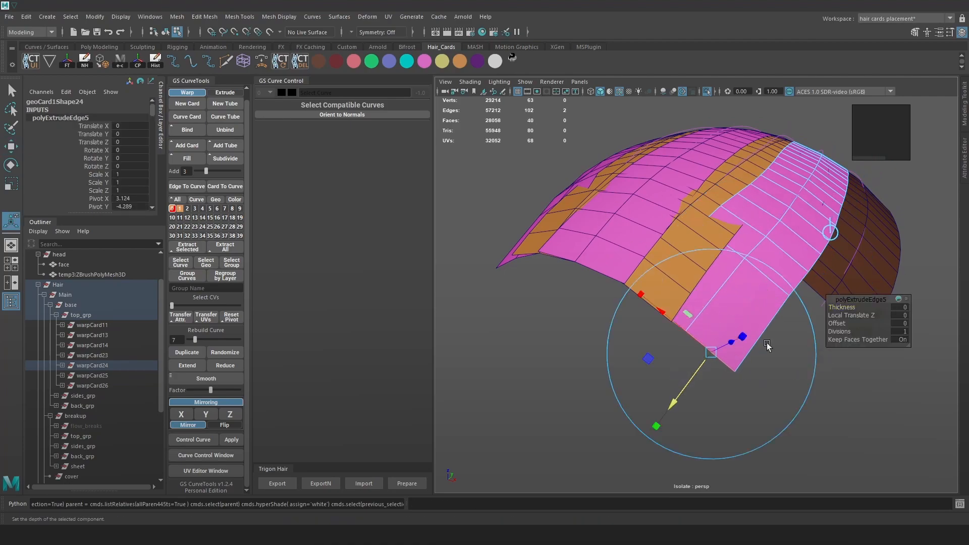
pyautogui.keyDown('alt'); pyautogui.moveTo(735, 335); pyautogui.dragTo(743, 327); pyautogui.keyUp('alt')
pyautogui.moveTo(677, 292); pyautogui.dragTo(686, 281)
pyautogui.moveTo(651, 327); pyautogui.dragTo(650, 330)
# Step: Insert two cross edge loops in the extruded front section of warpCard24 with the Multi-Cut tool
pyautogui.click(261, 61)
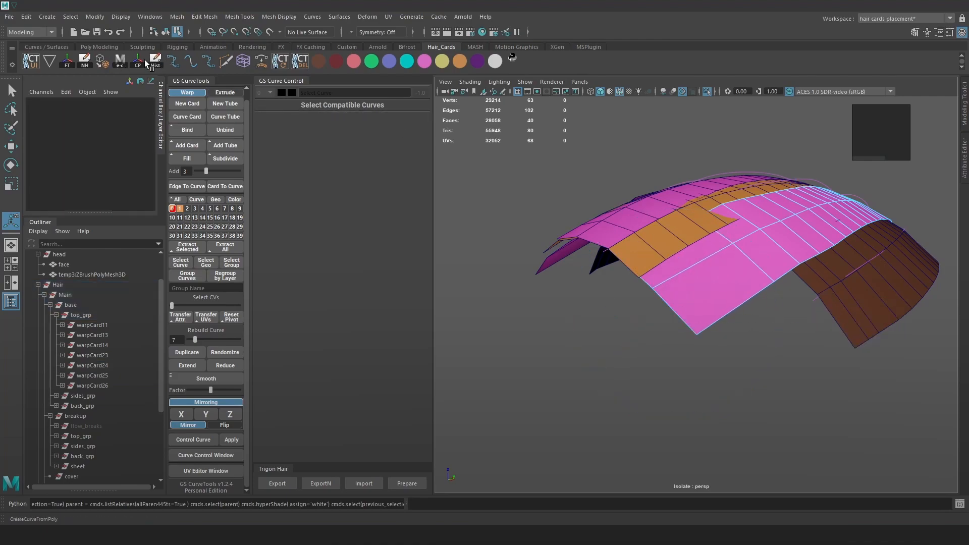
pyautogui.click(226, 61)
pyautogui.click(863, 248)
pyautogui.click(650, 286)
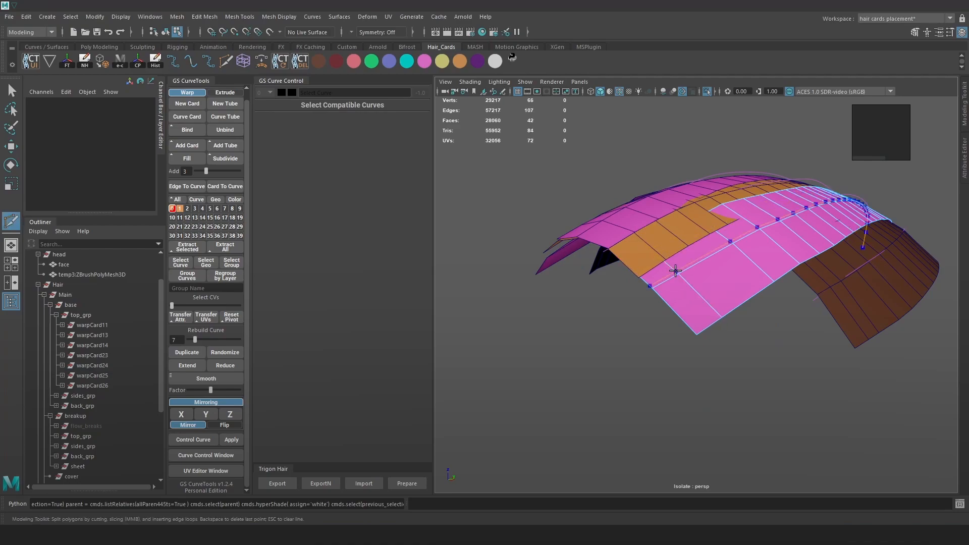
pyautogui.press('Return')
pyautogui.keyDown('alt'); pyautogui.moveTo(704, 259); pyautogui.dragTo(773, 238); pyautogui.keyUp('alt')
pyautogui.press('w')
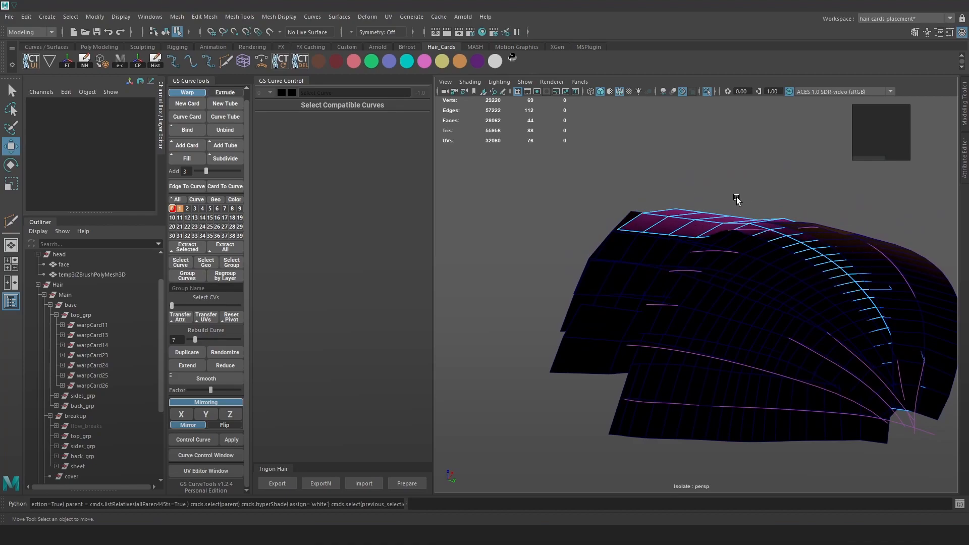
# Step: Smooth the cross edge loops around the new front section of warpCard24 with Edit Edge Flow
pyautogui.keyDown('alt'); pyautogui.moveTo(736, 197); pyautogui.dragTo(726, 256); pyautogui.keyUp('alt')
pyautogui.click(727, 256)
pyautogui.keyDown('shift'); pyautogui.moveTo(728, 256); pyautogui.dragTo(717, 353, button='right'); pyautogui.keyUp('shift')
pyautogui.doubleClick(729, 267)
pyautogui.press('g')
pyautogui.doubleClick(697, 283)
pyautogui.press('g')
pyautogui.click(661, 295)
pyautogui.press('g')
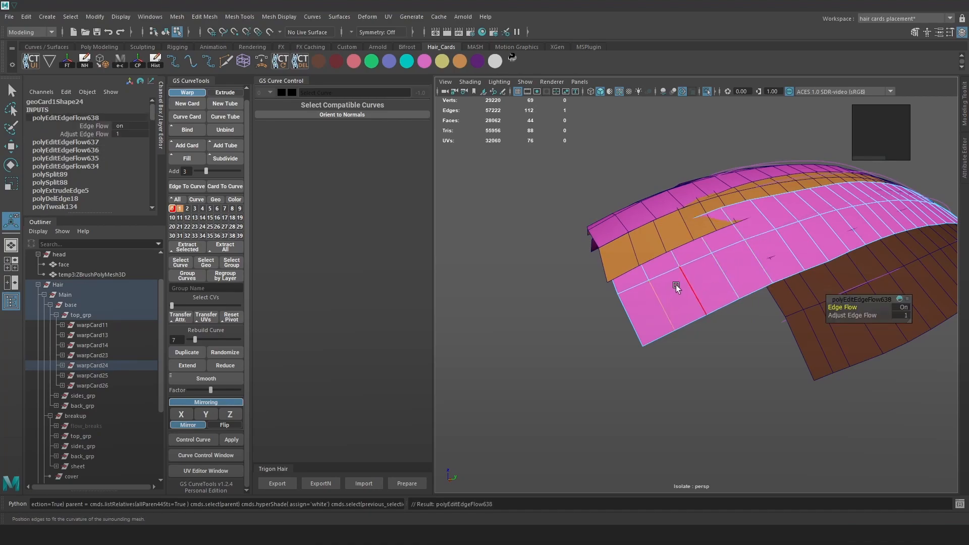
# Step: Repeat Edit Edge Flow on the cross edges of warpCard24 from the front section back toward the crown, and return to object selection
pyautogui.click(658, 290)
pyautogui.press('g')
pyautogui.click(690, 282)
pyautogui.press('g')
pyautogui.click(728, 262)
pyautogui.press('g')
pyautogui.doubleClick(761, 250)
pyautogui.press('g')
pyautogui.keyDown('alt'); pyautogui.moveTo(788, 276); pyautogui.dragTo(767, 217); pyautogui.keyUp('alt')
pyautogui.click(778, 214)
pyautogui.press('g')
pyautogui.click(775, 238)
pyautogui.press('g')
pyautogui.keyDown('alt'); pyautogui.moveTo(636, 265); pyautogui.dragTo(713, 219); pyautogui.keyUp('alt')
pyautogui.press('q')
pyautogui.press('F8')
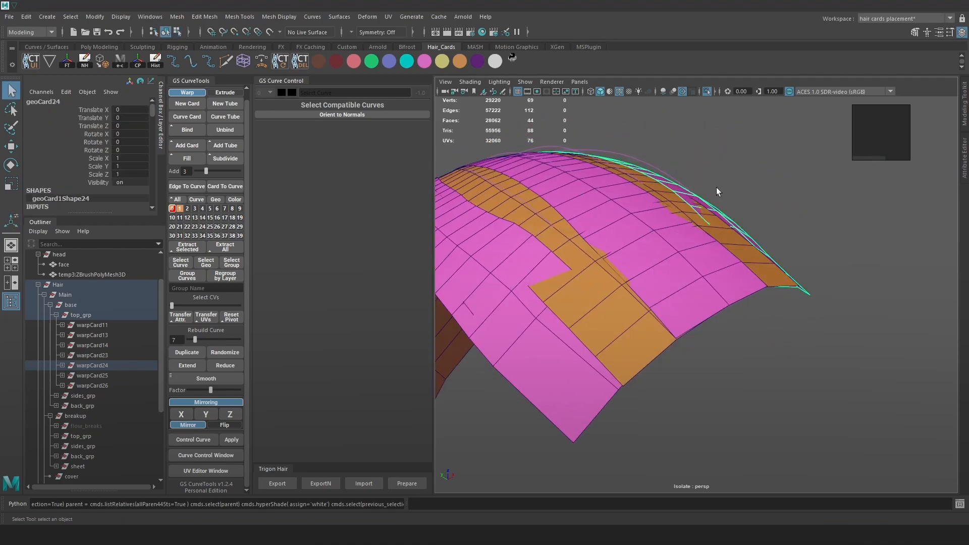
# Step: Insert two cross edge loops in the extruded front section of warpCard11 with the Multi-Cut tool
pyautogui.click(462, 279)
pyautogui.moveTo(488, 255); pyautogui.dragTo(480, 203, button='right')
pyautogui.keyDown('alt'); pyautogui.moveTo(521, 270); pyautogui.dragTo(601, 231, button='middle'); pyautogui.keyUp('alt')
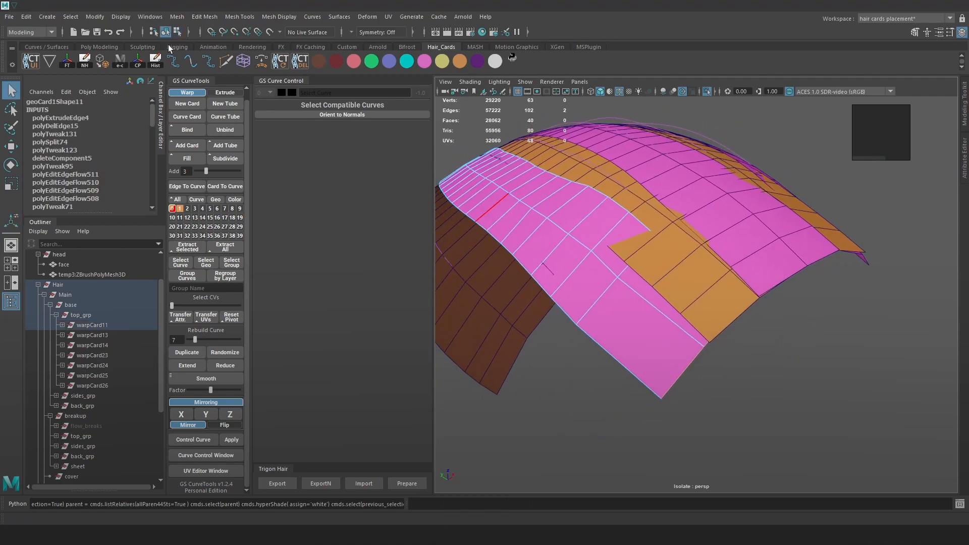
pyautogui.click(226, 61)
pyautogui.keyDown('ctrl'); pyautogui.click(646, 298); pyautogui.keyUp('ctrl')
pyautogui.keyDown('ctrl'); pyautogui.click(676, 325); pyautogui.keyUp('ctrl')
# Step: Nudge a cross edge loop of warpCard11 slightly upward and smooth it with Edit Edge Flow
pyautogui.press('w')
pyautogui.doubleClick(630, 311)
pyautogui.keyDown('alt'); pyautogui.moveTo(629, 311); pyautogui.dragTo(762, 193); pyautogui.keyUp('alt')
pyautogui.doubleClick(746, 230)
pyautogui.doubleClick(667, 202)
pyautogui.moveTo(683, 173); pyautogui.dragTo(685, 165)
pyautogui.keyDown('shift'); pyautogui.moveTo(685, 166); pyautogui.dragTo(691, 230, button='right'); pyautogui.keyUp('shift')
# Step: Apply Edit Edge Flow to the cross loops of warpCard11 one after another from front to back, and return to object selection
pyautogui.doubleClick(737, 238)
pyautogui.press('g')
pyautogui.press('g')
pyautogui.doubleClick(670, 207)
pyautogui.press('g')
pyautogui.press('g')
pyautogui.doubleClick(636, 198)
pyautogui.press('g')
pyautogui.doubleClick(602, 190)
pyautogui.press('g')
pyautogui.doubleClick(569, 180)
pyautogui.press('g')
pyautogui.keyDown('alt'); pyautogui.moveTo(691, 235); pyautogui.dragTo(641, 252); pyautogui.keyUp('alt')
pyautogui.press('q')
pyautogui.press('F8')
# Step: Select the three outer-side vertices at the front end of the orange warpCard13 and shift them slightly
pyautogui.click(785, 125)
pyautogui.keyDown('alt'); pyautogui.moveTo(772, 192); pyautogui.dragTo(751, 200); pyautogui.keyUp('alt')
pyautogui.keyDown('alt'); pyautogui.moveTo(721, 199); pyautogui.dragTo(715, 204, button='middle'); pyautogui.keyUp('alt')
pyautogui.keyDown('alt'); pyautogui.moveTo(714, 205); pyautogui.dragTo(650, 208); pyautogui.keyUp('alt')
pyautogui.click(650, 198)
pyautogui.moveTo(634, 188); pyautogui.dragTo(665, 250, button='right')
pyautogui.click(613, 246)
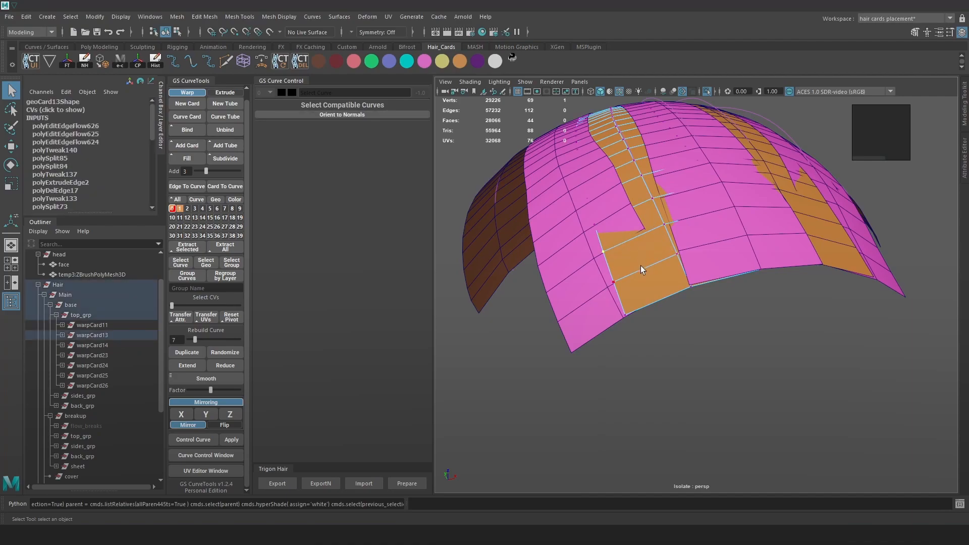
pyautogui.press('w')
pyautogui.keyDown('shift'); pyautogui.click(628, 277); pyautogui.keyUp('shift')
pyautogui.keyDown('shift'); pyautogui.click(633, 299); pyautogui.keyUp('shift')
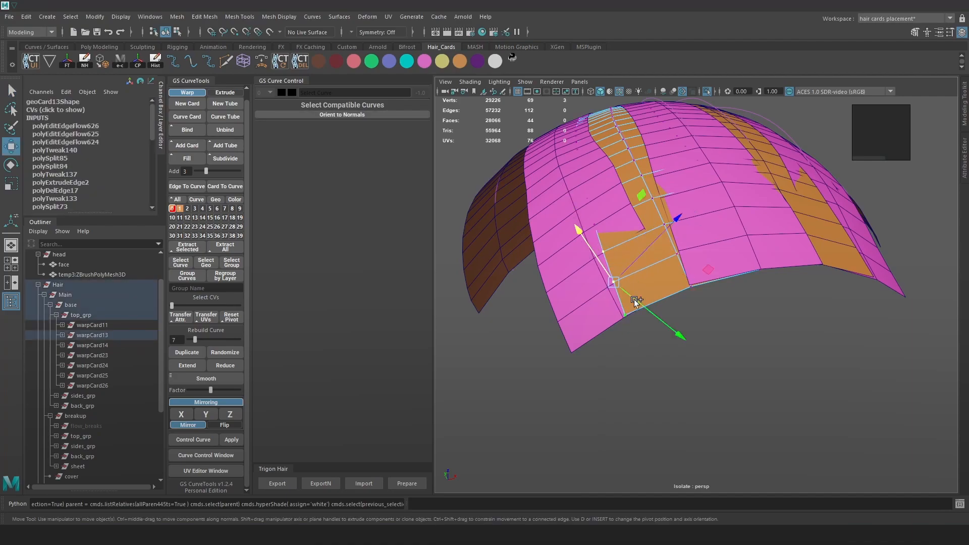
pyautogui.moveTo(598, 268); pyautogui.dragTo(611, 269)
# Step: Turn off isolation, fine-tune the warpCard13 end vertices against the textured hair on the head, and return to object selection
pyautogui.click(706, 92)
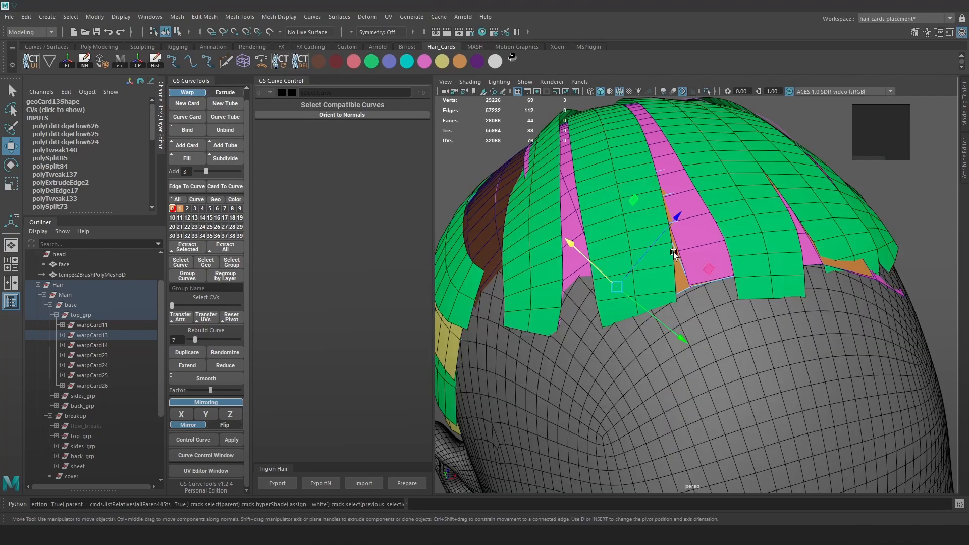
pyautogui.press('6')
pyautogui.moveTo(601, 274); pyautogui.dragTo(597, 270)
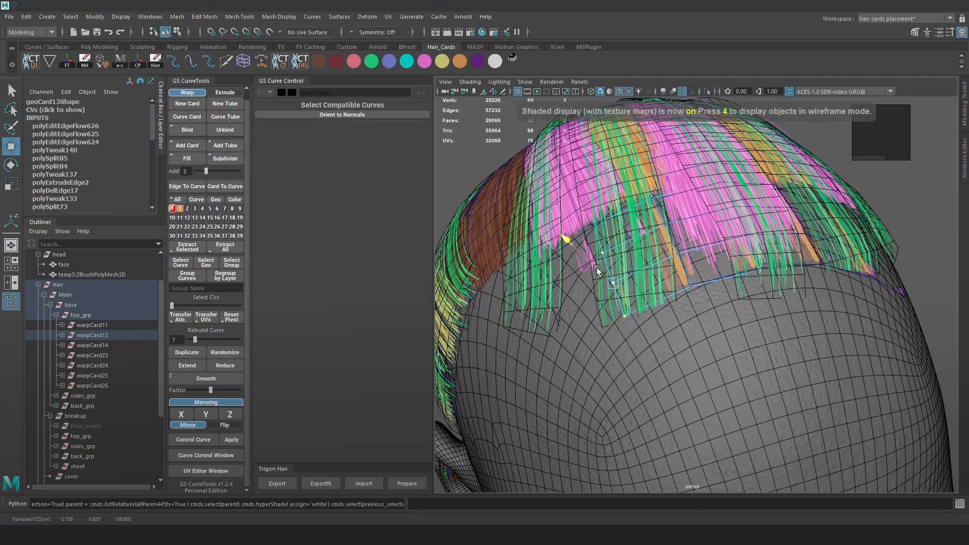
pyautogui.press('5')
pyautogui.press('6')
pyautogui.press('5')
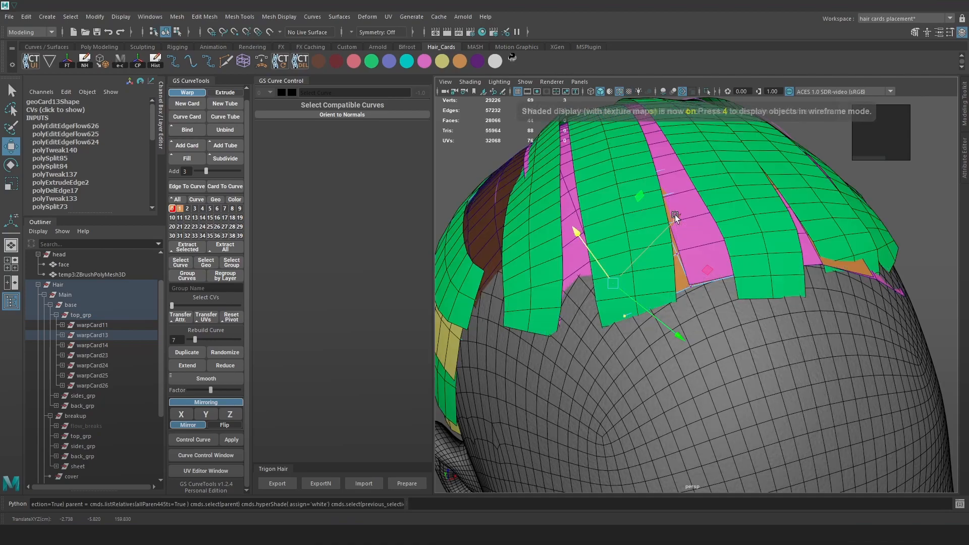
pyautogui.moveTo(667, 248); pyautogui.dragTo(714, 230, button='right')
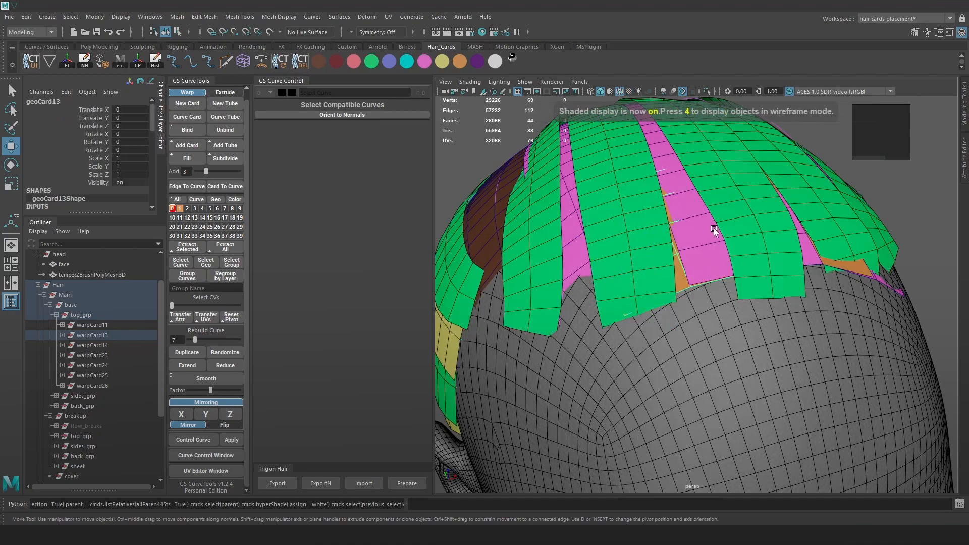
# Step: Isolate the top_grp cards and display them with their hair textures
pyautogui.click(86, 316)
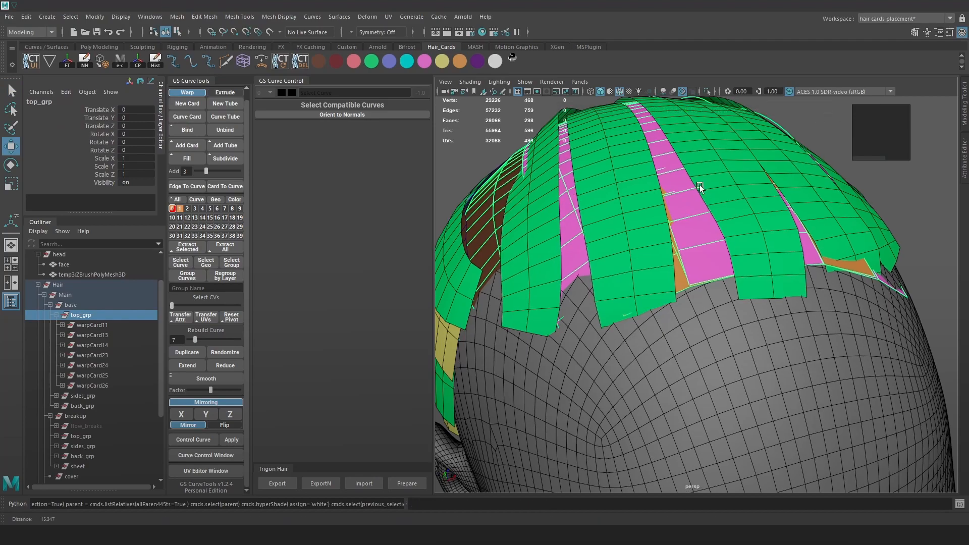
pyautogui.scroll(-5, 704, 194)
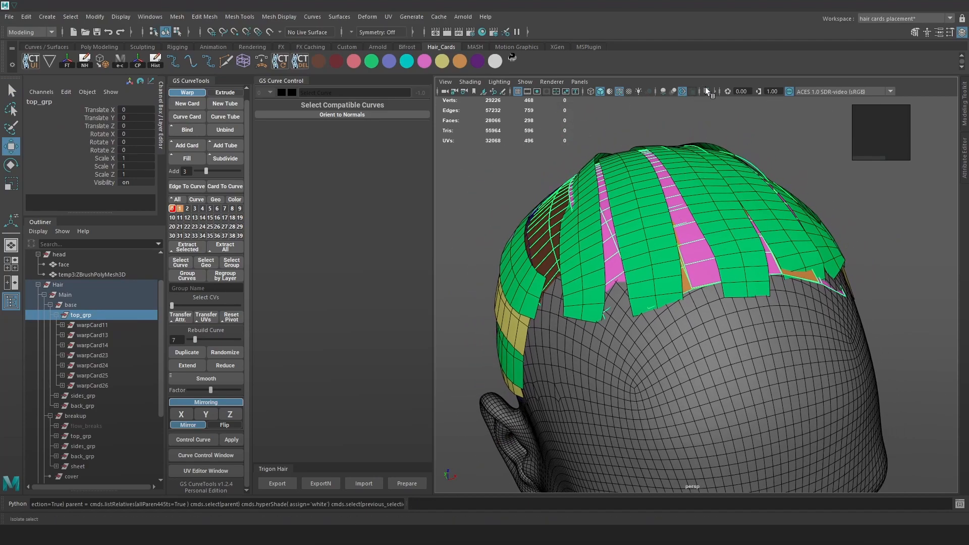
pyautogui.click(705, 90)
pyautogui.press('4')
pyautogui.press('6')
pyautogui.click(731, 289)
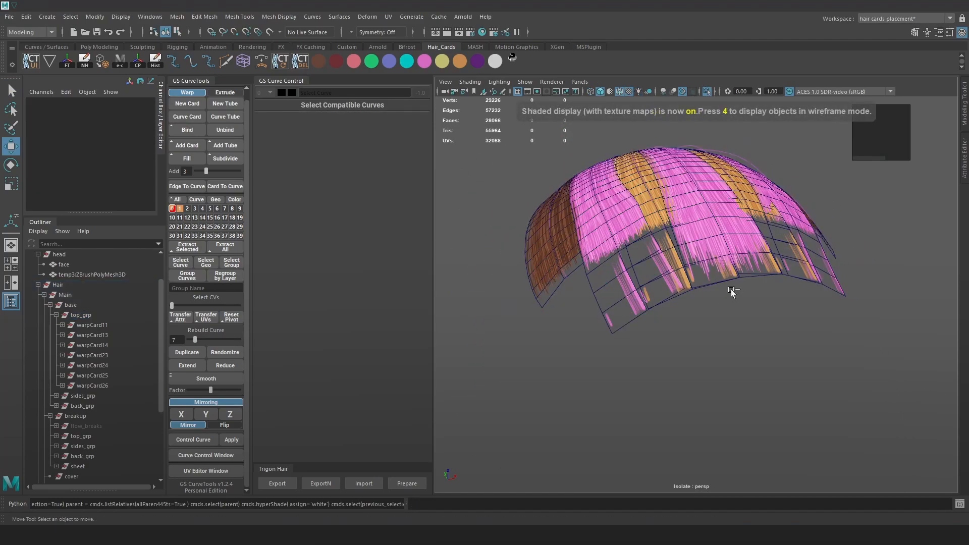
pyautogui.scroll(2, 755, 263)
pyautogui.keyDown('alt'); pyautogui.moveTo(756, 236); pyautogui.dragTo(758, 171); pyautogui.keyUp('alt')
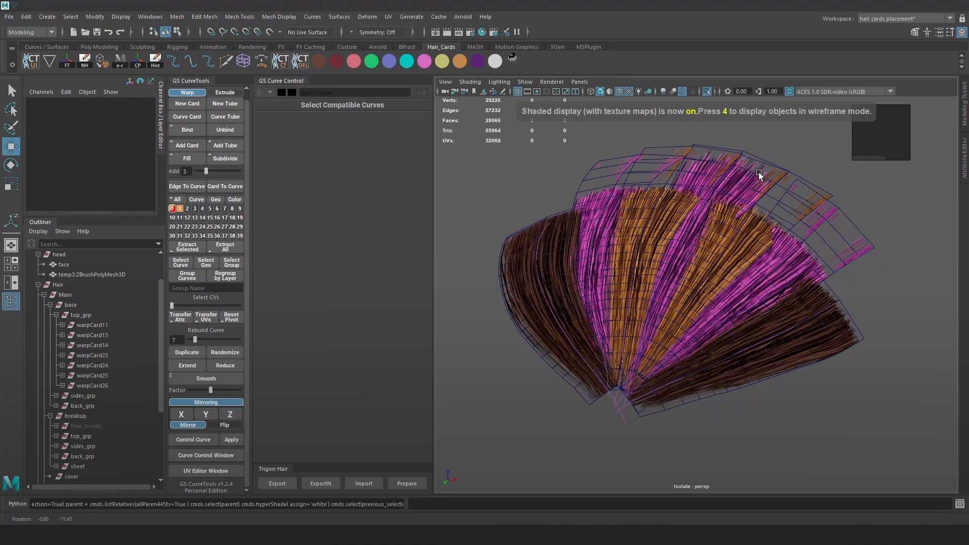
pyautogui.press('4')
pyautogui.press('6')
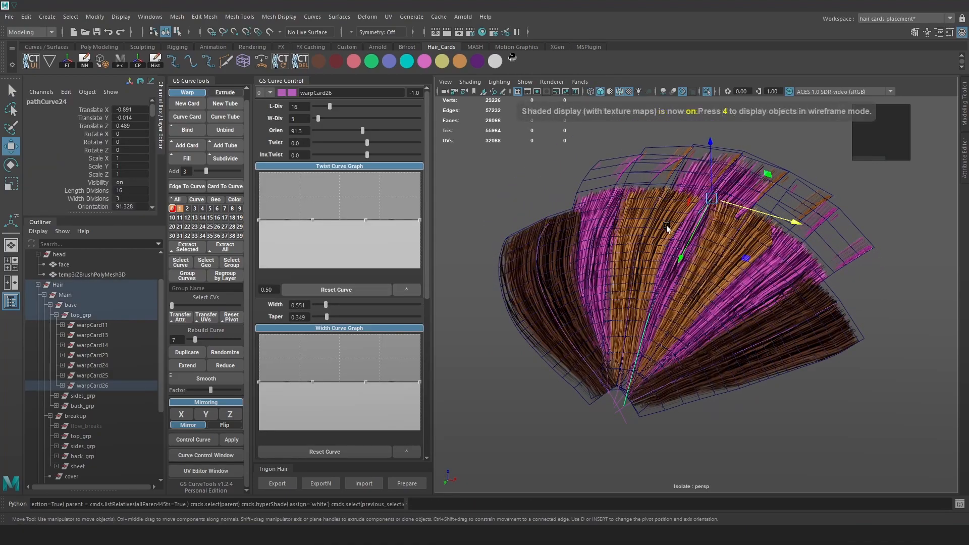
# Step: Save the scene and try Transfer UVs between the path curves of warpCard26 and warpCard13
pyautogui.keyDown('shift'); pyautogui.click(655, 205); pyautogui.keyUp('shift')
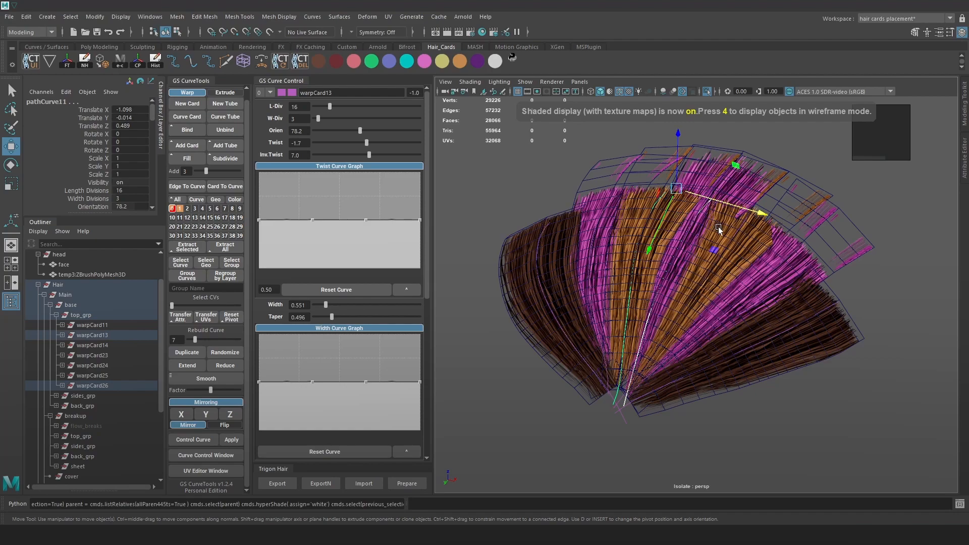
pyautogui.click(802, 150)
pyautogui.click(709, 201)
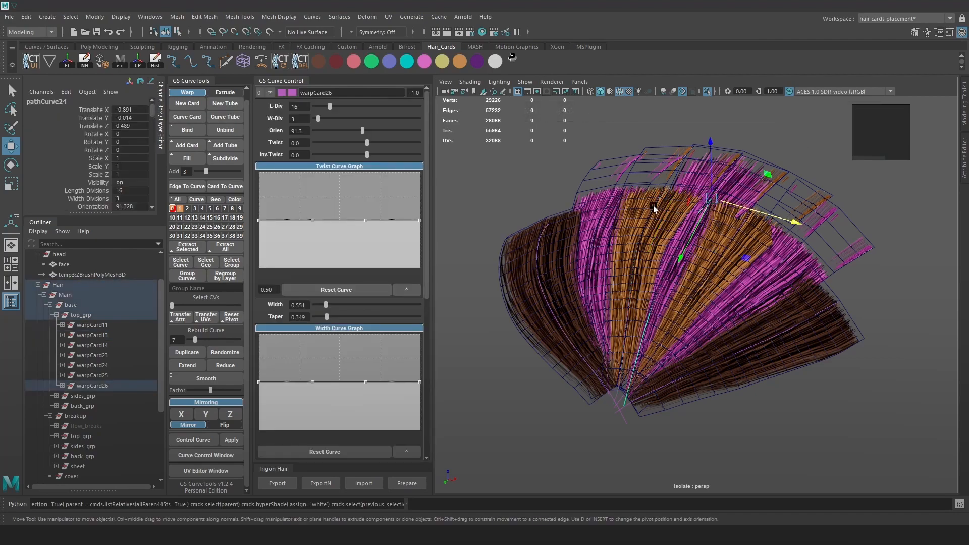
pyautogui.keyDown('shift'); pyautogui.click(658, 199); pyautogui.keyUp('shift')
pyautogui.keyDown('alt'); pyautogui.moveTo(659, 199); pyautogui.dragTo(746, 282); pyautogui.keyUp('alt')
pyautogui.hotkey('ctrl', 's')
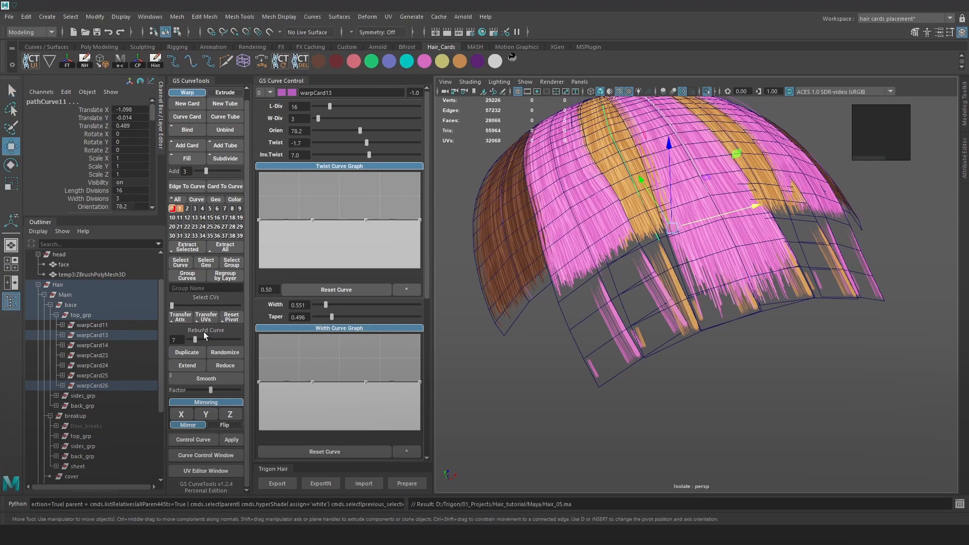
pyautogui.click(202, 317)
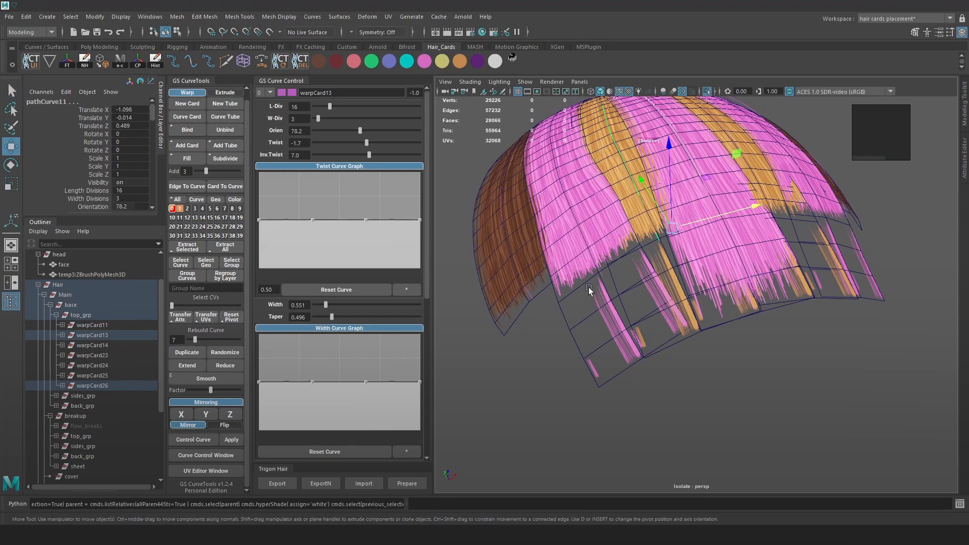
pyautogui.scroll(3, 583, 283)
pyautogui.scroll(-3, 765, 322)
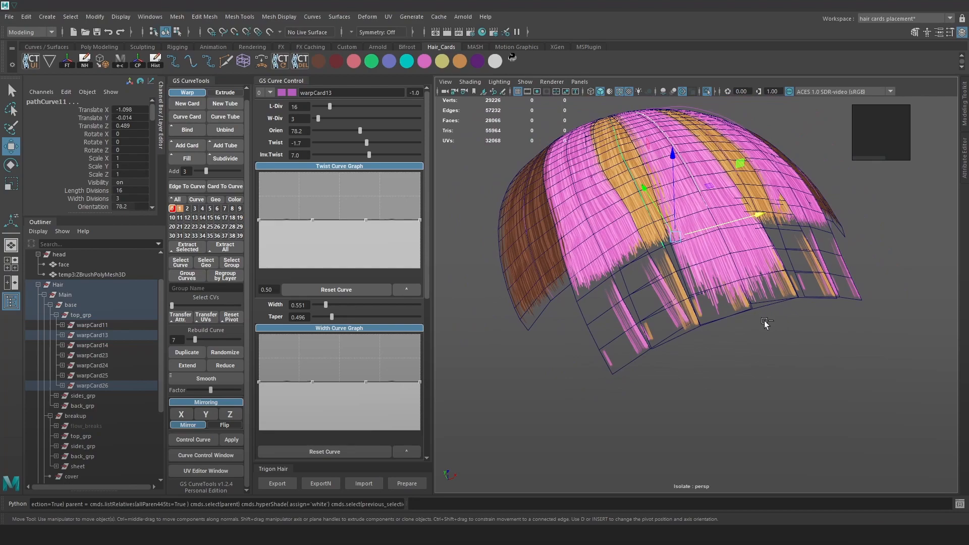
pyautogui.hotkey('ctrl', 'z')
# Step: Examine the lengthwise face strips of warpCard26 and the neighbouring warpCard13 in face selection mode
pyautogui.click(764, 286)
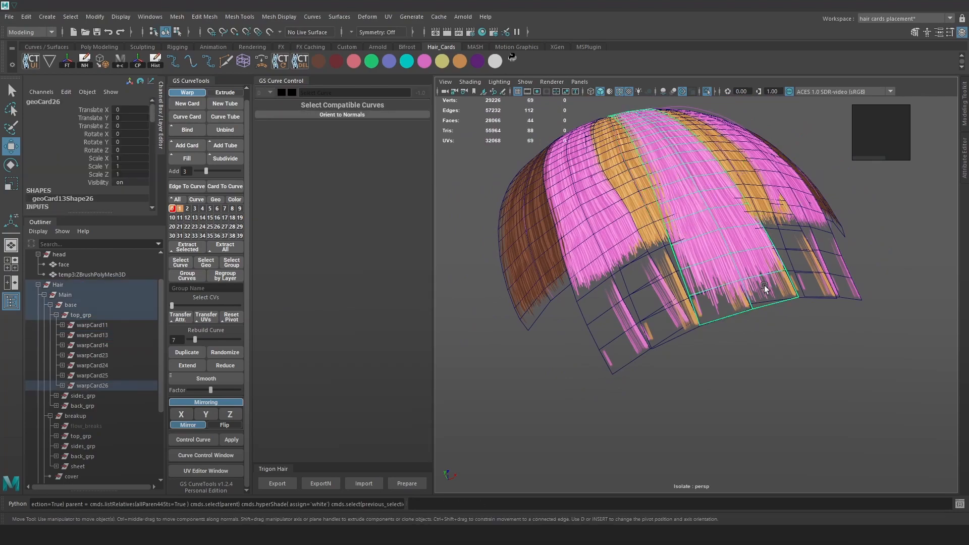
pyautogui.scroll(3, 722, 280)
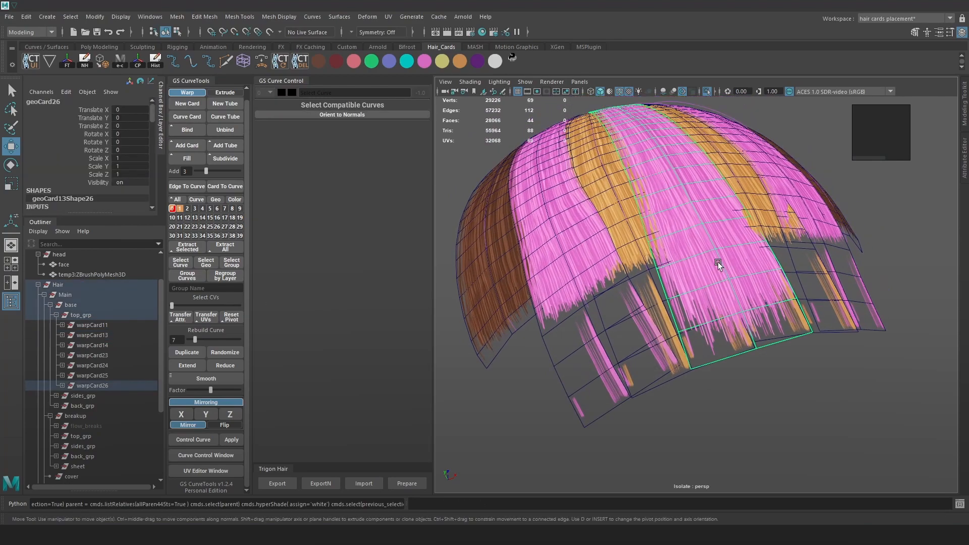
pyautogui.moveTo(672, 237); pyautogui.dragTo(707, 323, button='right')
pyautogui.click(710, 335)
pyautogui.keyDown('shift'); pyautogui.doubleClick(696, 297); pyautogui.keyUp('shift')
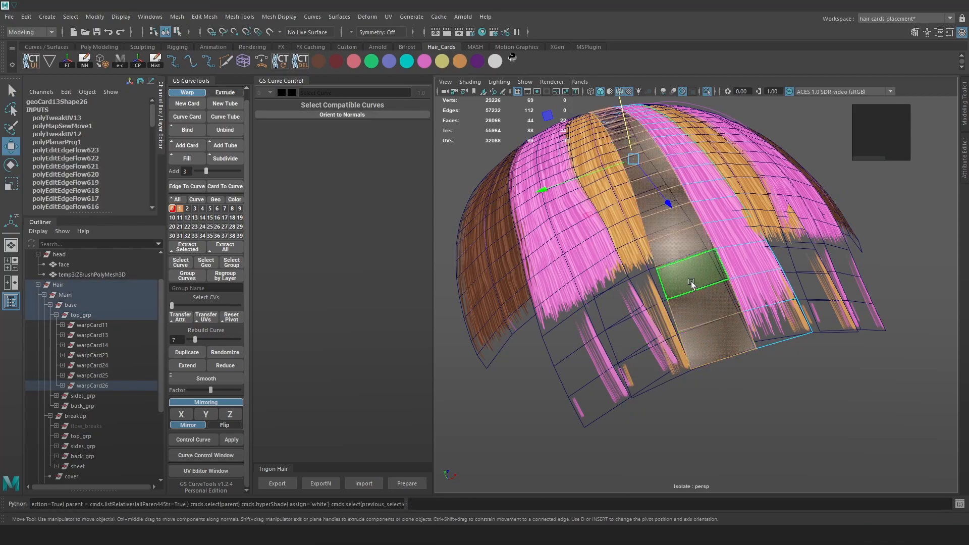
pyautogui.scroll(-4, 682, 253)
pyautogui.keyDown('alt'); pyautogui.moveTo(682, 253); pyautogui.dragTo(759, 292); pyautogui.keyUp('alt')
pyautogui.keyDown('shift'); pyautogui.click(751, 257); pyautogui.keyUp('shift')
pyautogui.keyDown('shift'); pyautogui.doubleClick(770, 263); pyautogui.keyUp('shift')
pyautogui.click(759, 292)
pyautogui.moveTo(835, 239); pyautogui.dragTo(837, 263, button='right')
pyautogui.click(776, 281)
pyautogui.doubleClick(761, 295)
pyautogui.click(761, 294)
pyautogui.click(768, 292)
pyautogui.doubleClick(723, 282)
pyautogui.keyDown('alt'); pyautogui.moveTo(822, 273); pyautogui.dragTo(768, 268); pyautogui.keyUp('alt')
pyautogui.moveTo(673, 256); pyautogui.dragTo(775, 189, button='right')
pyautogui.keyDown('alt'); pyautogui.moveTo(774, 189); pyautogui.dragTo(783, 256); pyautogui.keyUp('alt')
# Step: Transfer the UVs from warpCard26 to warpCard13 with Transfer Attributes, using topology as the sample space
pyautogui.hotkey('ctrl', 's')
pyautogui.keyDown('alt'); pyautogui.moveTo(720, 284); pyautogui.dragTo(683, 255); pyautogui.keyUp('alt')
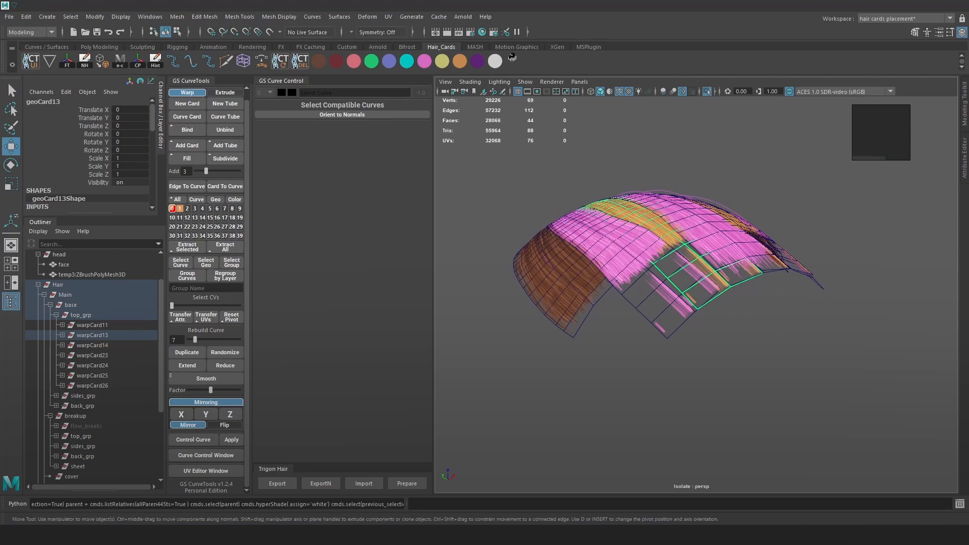
pyautogui.hotkey('ctrl', 'z')
pyautogui.moveTo(577, 189)
pyautogui.keyDown('alt'); pyautogui.mouseDown()
pyautogui.moveTo(681, 223)
pyautogui.moveTo(559, 186)
pyautogui.mouseUp(); pyautogui.keyUp('alt')
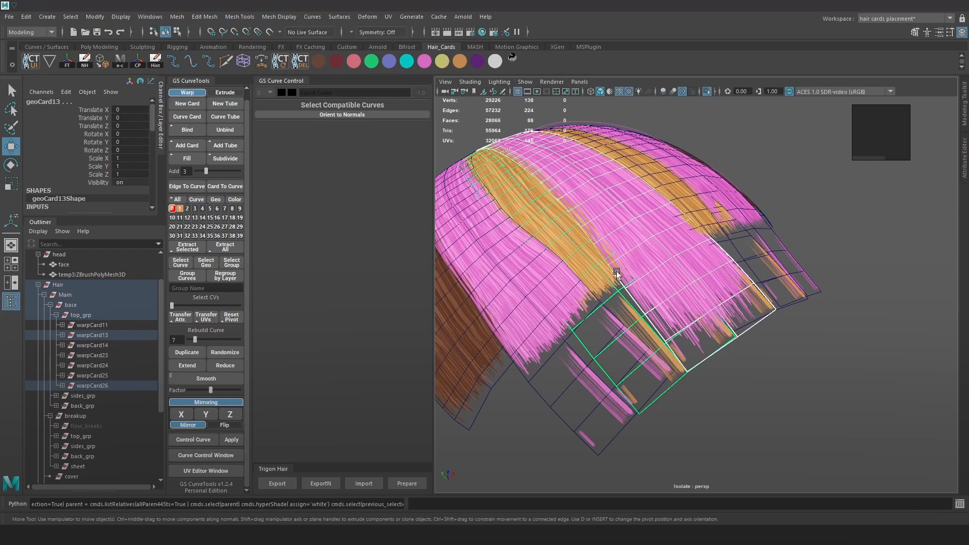
pyautogui.click(177, 16)
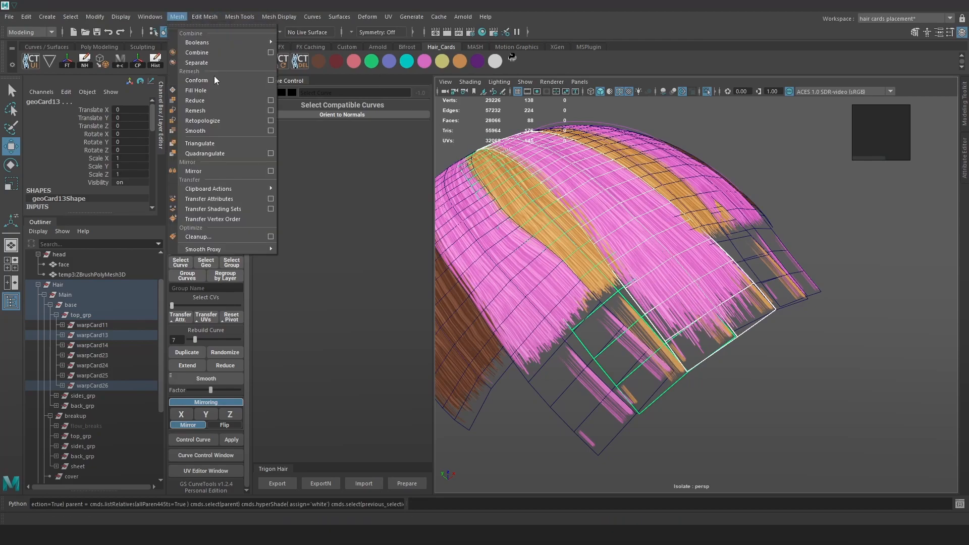
pyautogui.click(271, 198)
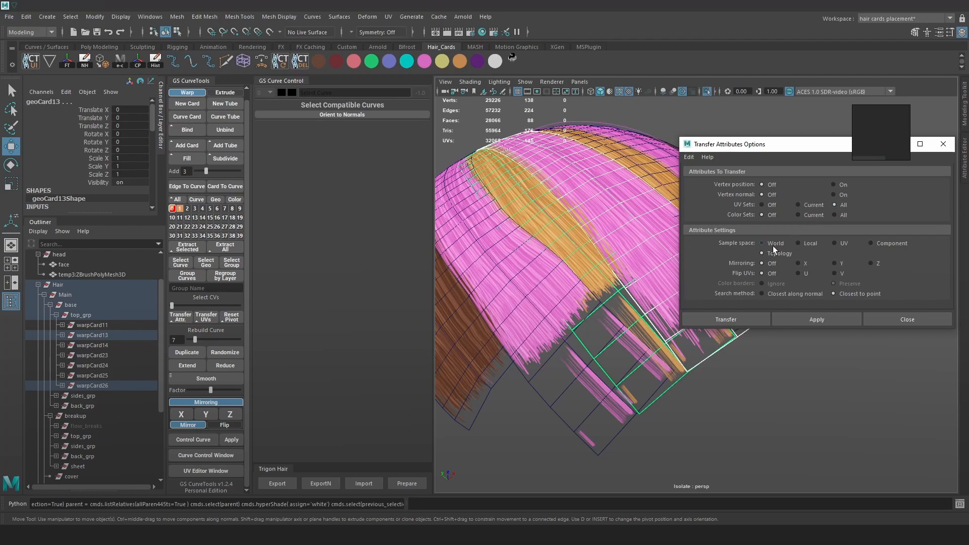
pyautogui.click(835, 321)
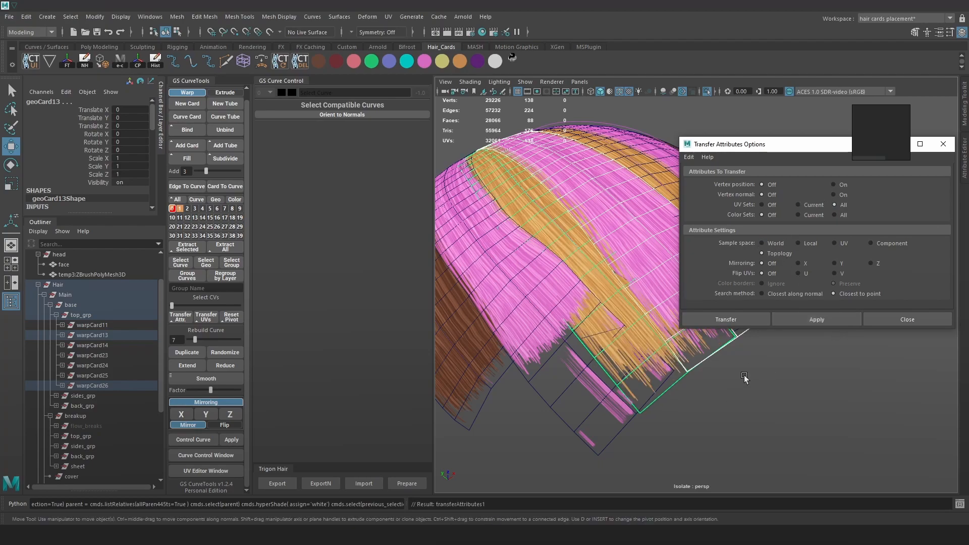
# Step: Try to transfer the UVs by topology from warpCard26 to warpCard25
pyautogui.keyDown('alt'); pyautogui.moveTo(803, 376); pyautogui.dragTo(709, 387, button='middle'); pyautogui.keyUp('alt')
pyautogui.keyDown('shift'); pyautogui.click(613, 341); pyautogui.keyUp('shift')
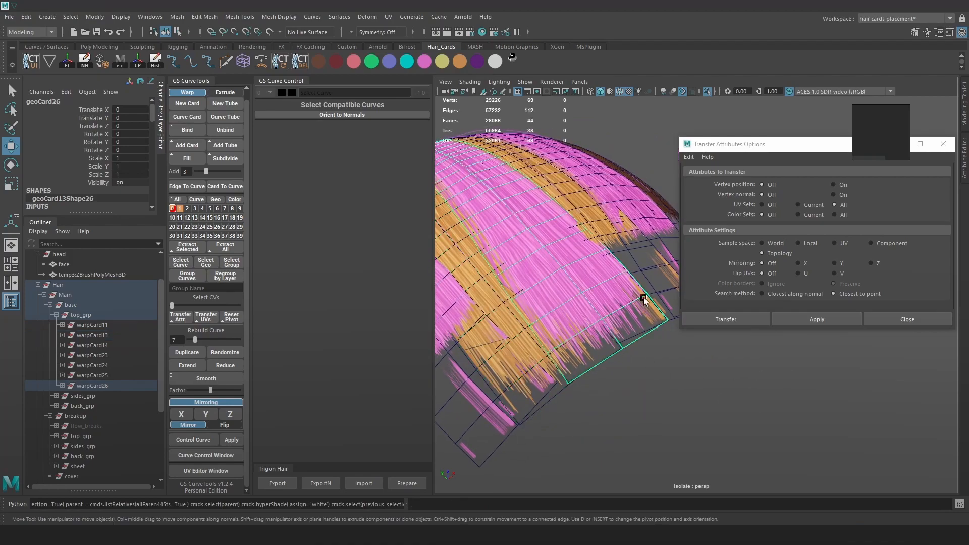
pyautogui.keyDown('shift'); pyautogui.click(646, 274); pyautogui.keyUp('shift')
pyautogui.click(827, 319)
pyautogui.keyDown('alt'); pyautogui.moveTo(772, 375); pyautogui.dragTo(690, 386); pyautogui.keyUp('alt')
pyautogui.click(689, 385)
pyautogui.click(607, 211)
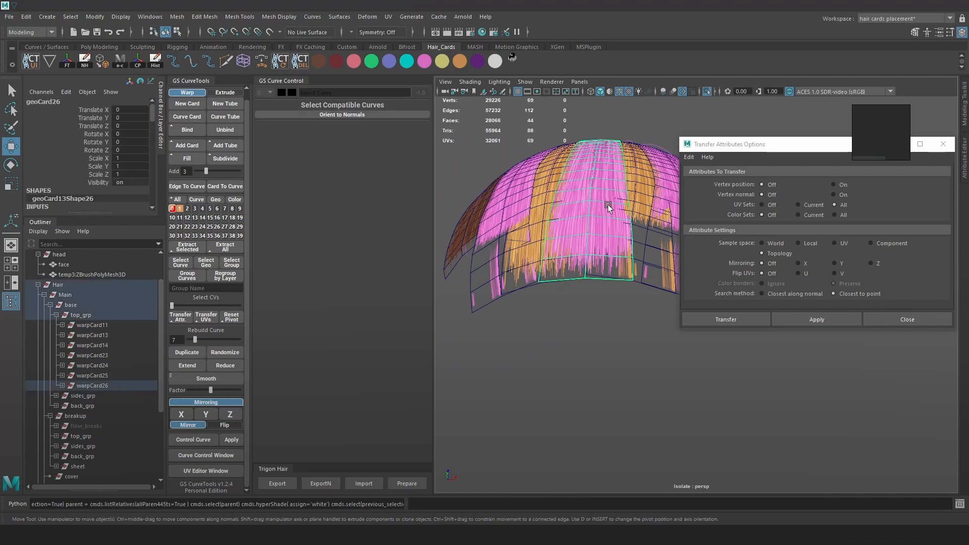
pyautogui.click(634, 200)
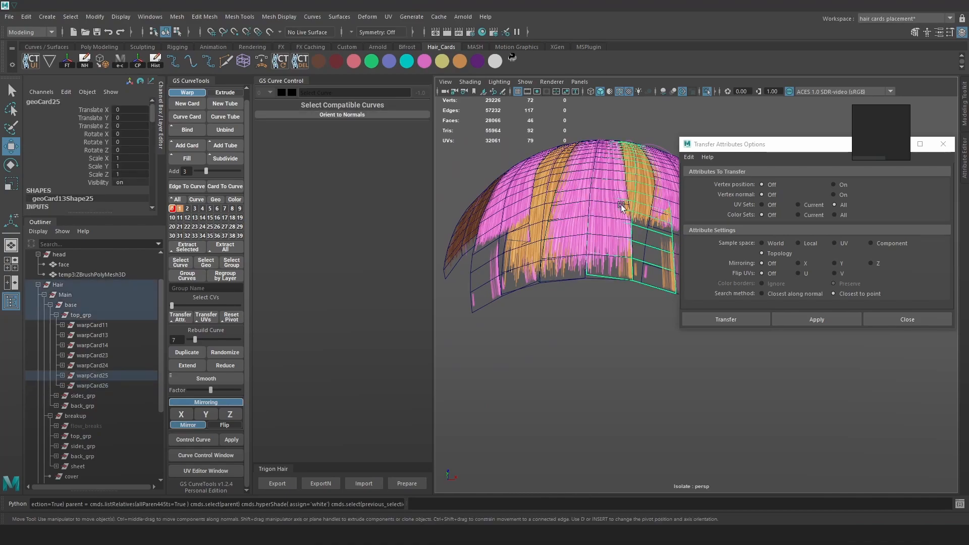
pyautogui.click(583, 208)
pyautogui.keyDown('shift'); pyautogui.click(638, 189); pyautogui.keyUp('shift')
pyautogui.click(817, 319)
# Step: Transfer the UVs by topology from warpCard13 to warpCard11 and from warpCard26 to warpCard24
pyautogui.click(508, 211)
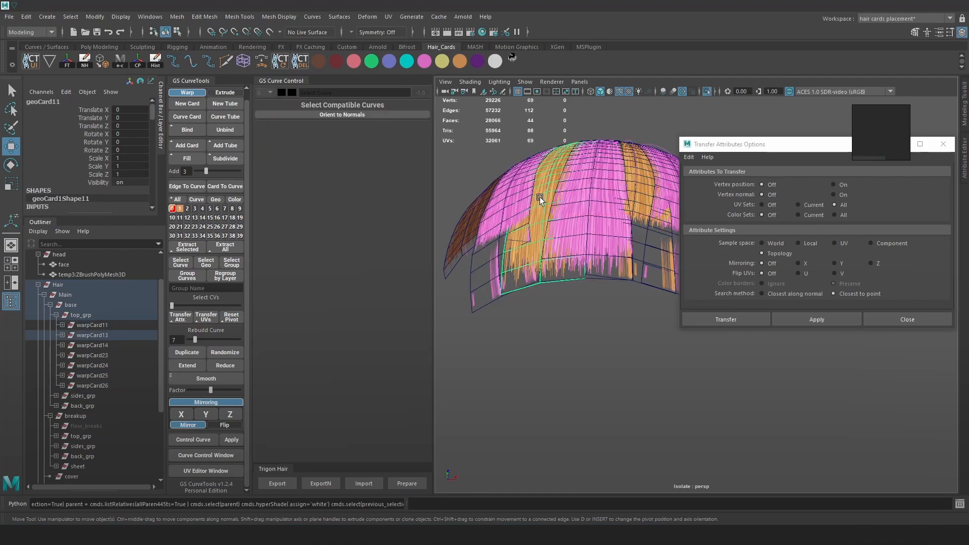
pyautogui.click(539, 210)
pyautogui.keyDown('shift'); pyautogui.click(516, 209); pyautogui.keyUp('shift')
pyautogui.click(814, 319)
pyautogui.keyDown('alt'); pyautogui.moveTo(671, 303); pyautogui.dragTo(550, 249); pyautogui.keyUp('alt')
pyautogui.click(550, 249)
pyautogui.keyDown('shift'); pyautogui.click(659, 245); pyautogui.keyUp('shift')
pyautogui.hotkey('ctrl', 'z')
pyautogui.keyDown('shift'); pyautogui.click(659, 302); pyautogui.keyUp('shift')
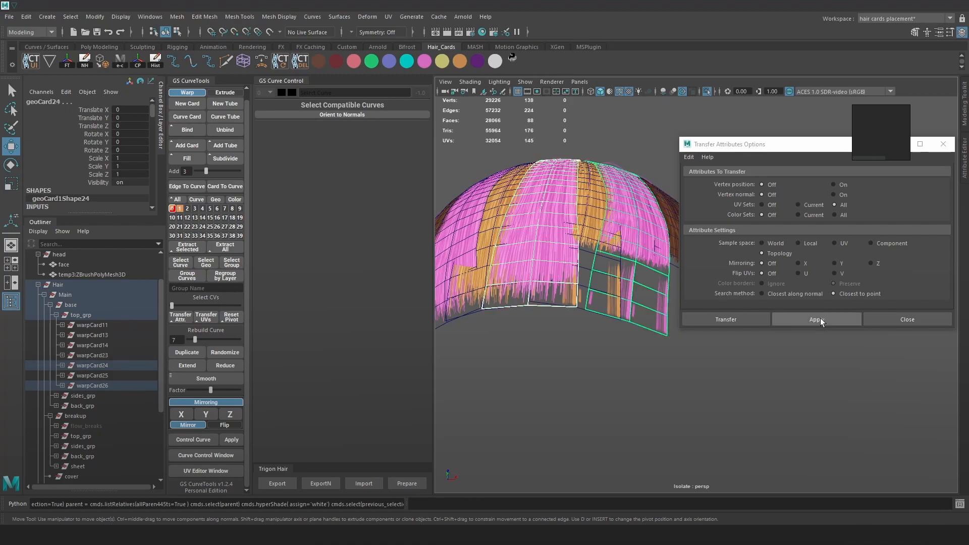
pyautogui.click(817, 319)
# Step: Examine the crosswise edge rows at the front ends of the top cards, especially warpCard25, in wireframe edge selection
pyautogui.keyDown('alt'); pyautogui.moveTo(631, 285); pyautogui.dragTo(595, 222); pyautogui.keyUp('alt')
pyautogui.click(603, 216)
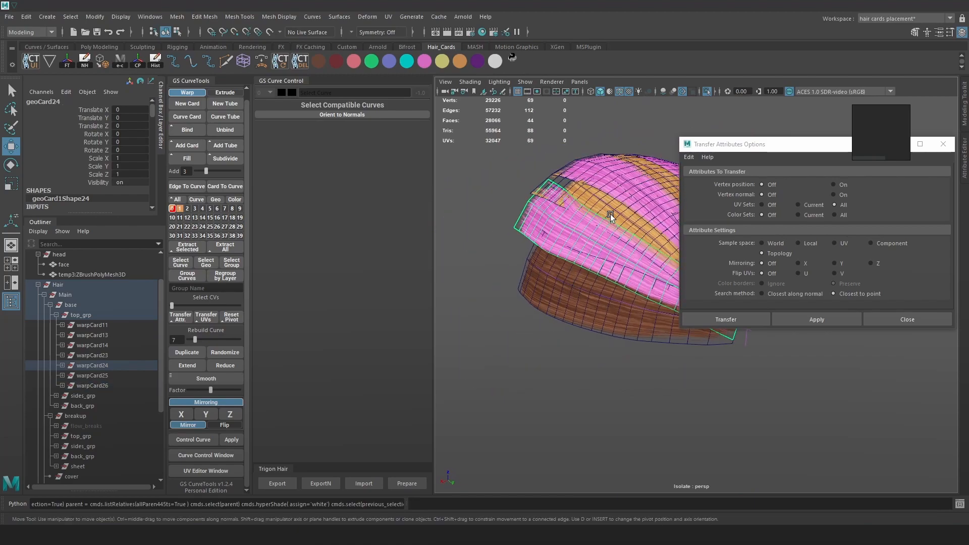
pyautogui.click(610, 213)
pyautogui.press('4')
pyautogui.keyDown('alt'); pyautogui.moveTo(566, 244); pyautogui.dragTo(593, 273, button='right'); pyautogui.keyUp('alt')
pyautogui.keyDown('alt'); pyautogui.moveTo(592, 273); pyautogui.dragTo(625, 307); pyautogui.keyUp('alt')
pyautogui.moveTo(626, 307); pyautogui.dragTo(666, 171, button='right')
pyautogui.click(611, 321)
pyautogui.click(567, 319)
pyautogui.moveTo(597, 320); pyautogui.dragTo(558, 320)
pyautogui.click(529, 320)
pyautogui.keyDown('alt'); pyautogui.moveTo(499, 314); pyautogui.dragTo(636, 301, button='middle'); pyautogui.keyUp('alt')
pyautogui.hotkey('ctrl', 'a')
pyautogui.doubleClick(491, 282)
pyautogui.doubleClick(480, 303)
pyautogui.press('f')
pyautogui.keyDown('alt'); pyautogui.moveTo(668, 298); pyautogui.dragTo(533, 311); pyautogui.keyUp('alt')
pyautogui.doubleClick(534, 310)
pyautogui.click(533, 356)
pyautogui.keyDown('alt'); pyautogui.moveTo(617, 241); pyautogui.dragTo(510, 282); pyautogui.keyUp('alt')
pyautogui.moveTo(462, 235); pyautogui.dragTo(456, 193, button='right')
pyautogui.press('4')
pyautogui.press('F8')
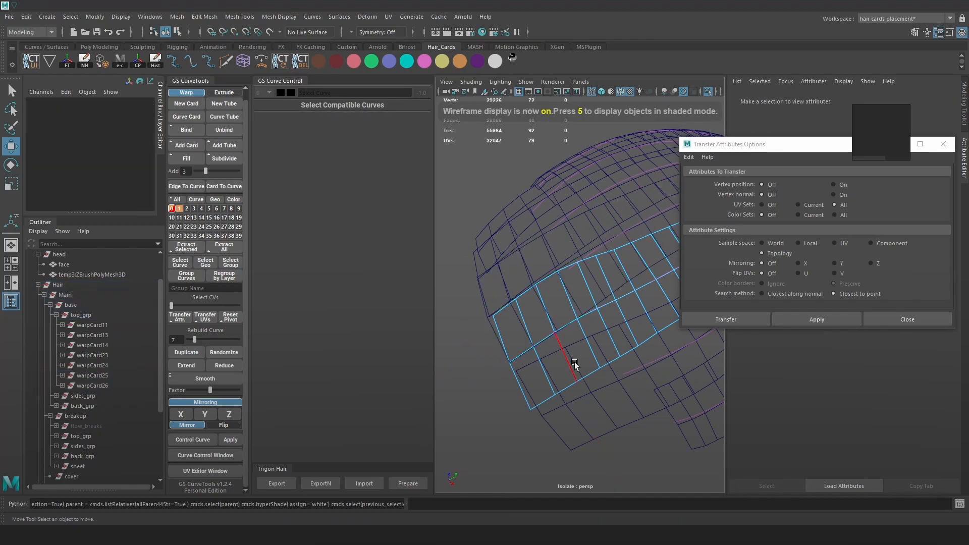
# Step: Compare the vertex rows of warpCard26 with those of the neighbouring cards in wireframe to locate the row that differs
pyautogui.press('5')
pyautogui.keyDown('alt'); pyautogui.moveTo(596, 279); pyautogui.dragTo(590, 277); pyautogui.keyUp('alt')
pyautogui.moveTo(589, 276); pyautogui.dragTo(593, 227, button='right')
pyautogui.click(594, 306)
pyautogui.moveTo(614, 265); pyautogui.dragTo(580, 263, button='right')
pyautogui.click(604, 241)
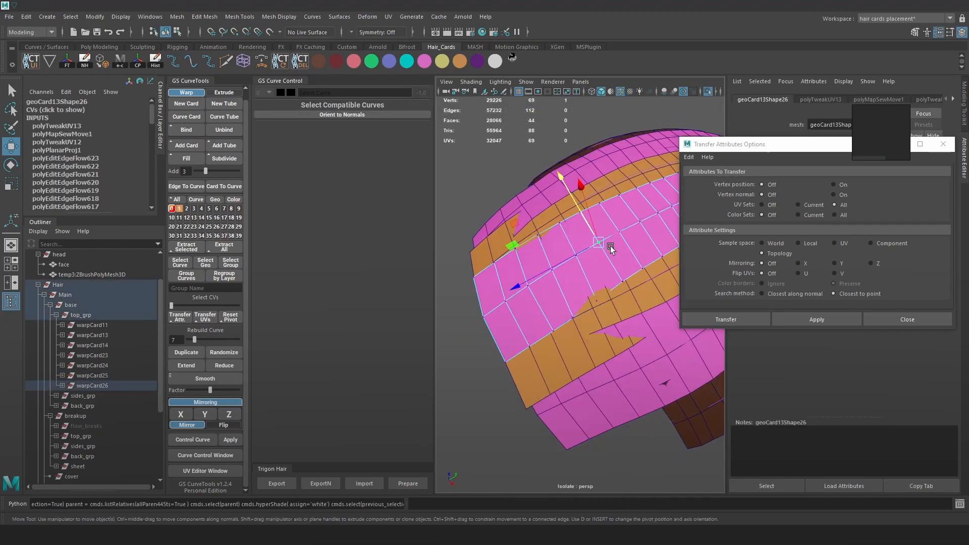
pyautogui.click(580, 213)
pyautogui.press('4')
pyautogui.moveTo(554, 223); pyautogui.dragTo(576, 213)
pyautogui.keyDown('alt'); pyautogui.moveTo(581, 262); pyautogui.dragTo(605, 294); pyautogui.keyUp('alt')
pyautogui.click(594, 306)
pyautogui.click(600, 244)
pyautogui.click(574, 259)
pyautogui.moveTo(601, 242); pyautogui.dragTo(545, 243)
pyautogui.click(557, 231)
pyautogui.keyDown('alt'); pyautogui.moveTo(591, 278); pyautogui.dragTo(606, 244); pyautogui.keyUp('alt')
pyautogui.moveTo(569, 249); pyautogui.dragTo(580, 284)
pyautogui.click(579, 259)
pyautogui.click(588, 217)
pyautogui.moveTo(595, 252); pyautogui.dragTo(554, 232)
pyautogui.click(563, 228)
pyautogui.keyDown('alt'); pyautogui.moveTo(610, 272); pyautogui.dragTo(652, 253); pyautogui.keyUp('alt')
pyautogui.click(598, 328)
pyautogui.moveTo(576, 289); pyautogui.dragTo(561, 290, button='right')
pyautogui.click(539, 296)
pyautogui.click(540, 274)
pyautogui.click(538, 293)
pyautogui.moveTo(538, 281); pyautogui.dragTo(540, 274)
pyautogui.keyDown('alt'); pyautogui.moveTo(544, 274); pyautogui.dragTo(574, 268); pyautogui.keyUp('alt')
pyautogui.click(615, 290)
pyautogui.click(574, 307)
pyautogui.click(573, 278)
pyautogui.click(632, 295)
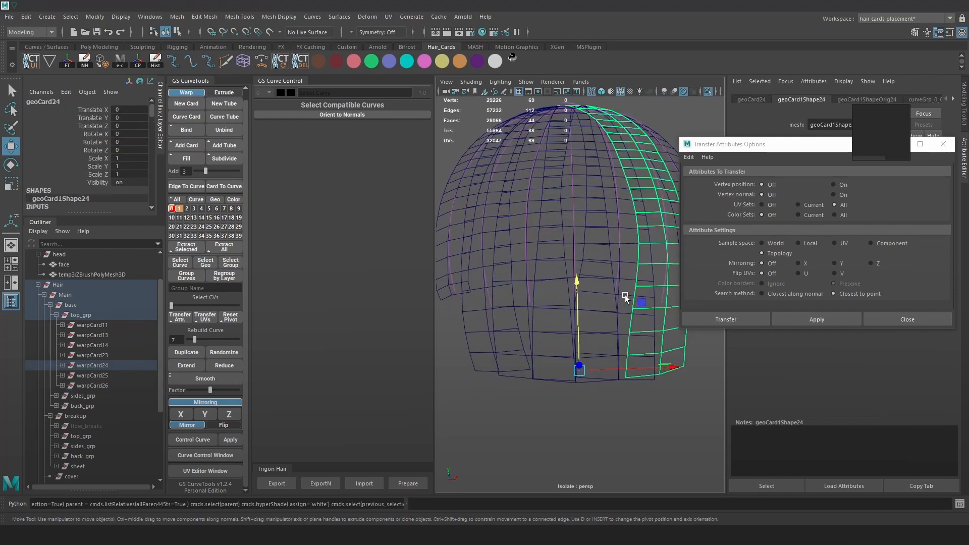
# Step: Delete the extra crosswise edge row near the front end of warpCard25 together with its vertices
pyautogui.click(624, 295)
pyautogui.moveTo(626, 257); pyautogui.dragTo(627, 230, button='right')
pyautogui.doubleClick(627, 294)
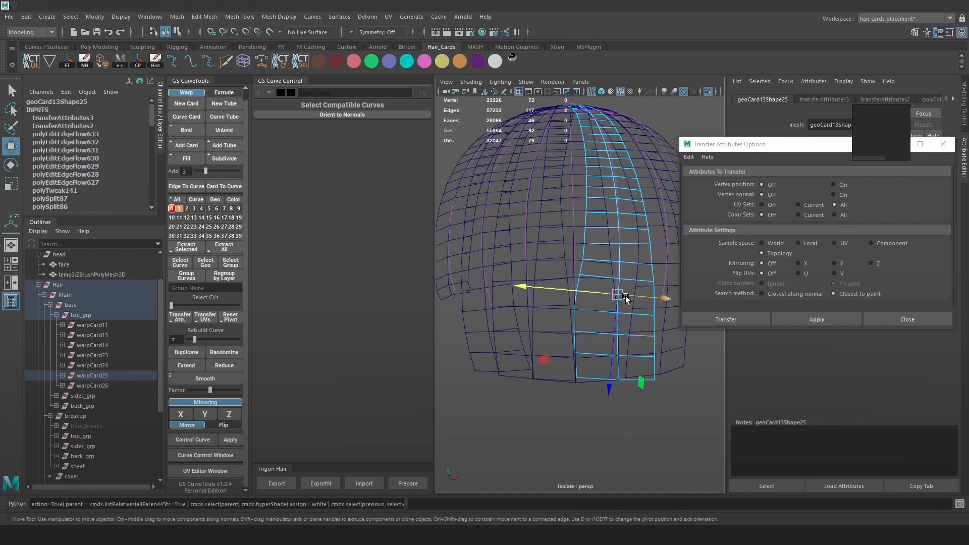
pyautogui.hotkey('ctrl', 'z')
pyautogui.hotkey('ctrl', 'Delete')
# Step: Check the vertices of the rows on either side of the deleted edge row on warpCard25, in wireframe and shaded display
pyautogui.moveTo(609, 250); pyautogui.dragTo(585, 251, button='right')
pyautogui.click(588, 279)
pyautogui.click(579, 292)
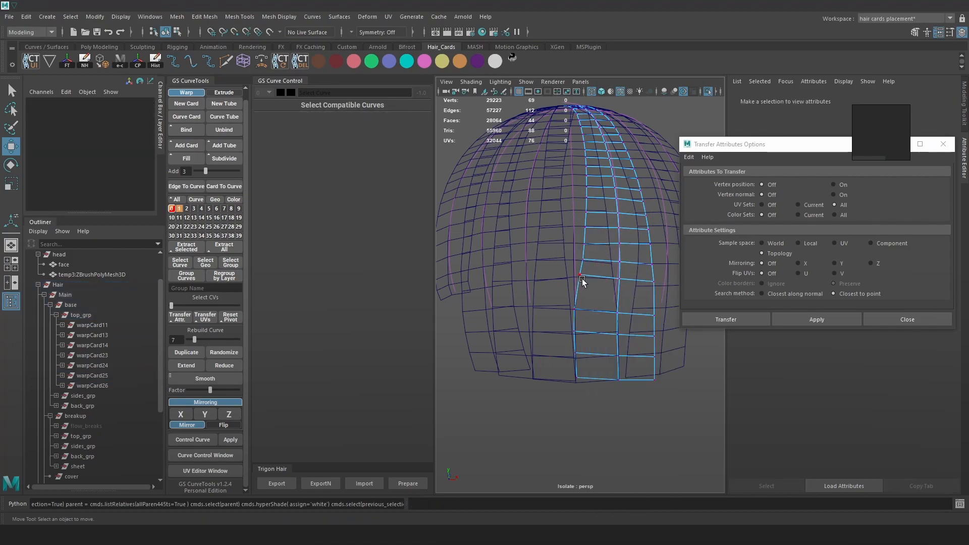
pyautogui.click(580, 280)
pyautogui.click(653, 284)
pyautogui.click(618, 311)
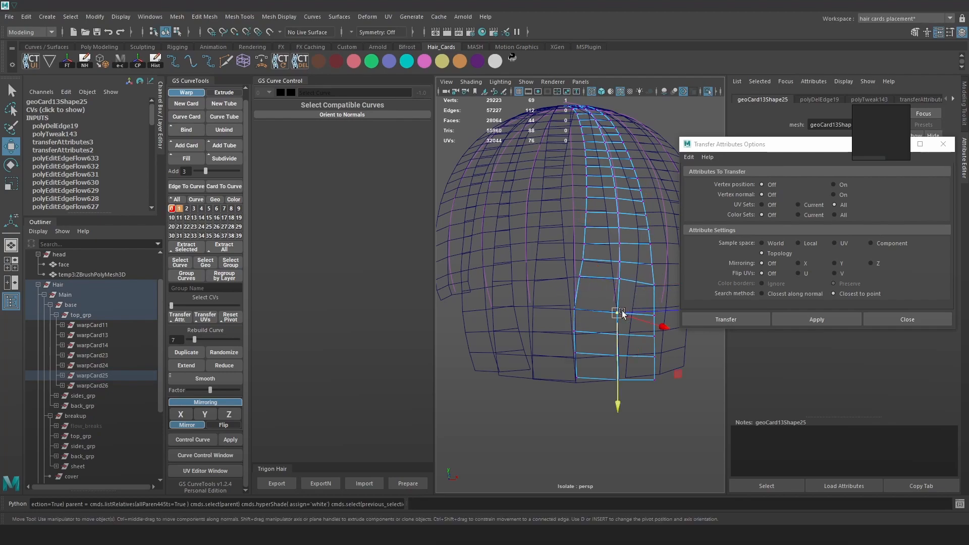
pyautogui.click(653, 312)
pyautogui.keyDown('alt'); pyautogui.moveTo(646, 297); pyautogui.dragTo(622, 272); pyautogui.keyUp('alt')
pyautogui.press('5')
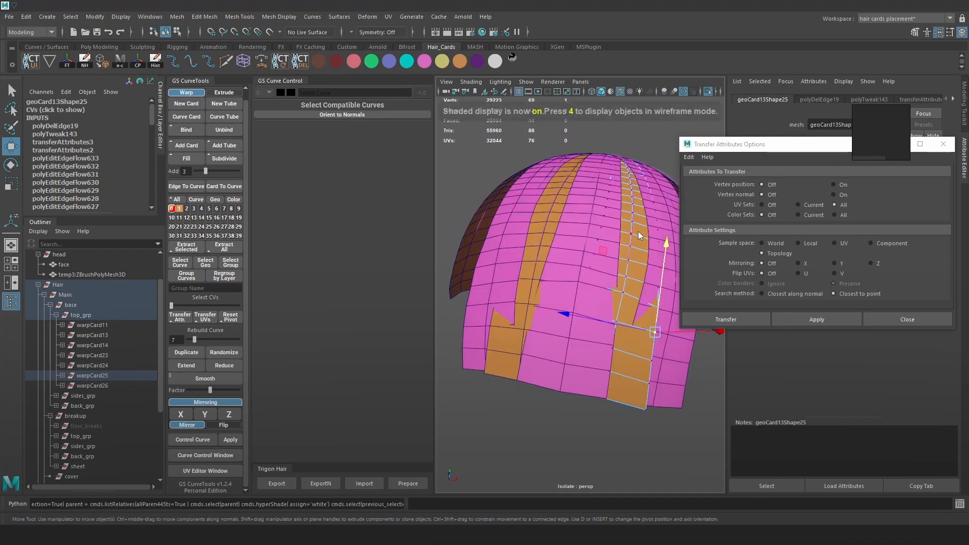
# Step: Return to object selection with textures displayed and transfer the UVs by topology from warpCard26 to warpCard25
pyautogui.press('F8')
pyautogui.click(614, 241)
pyautogui.click(629, 246)
pyautogui.press('6')
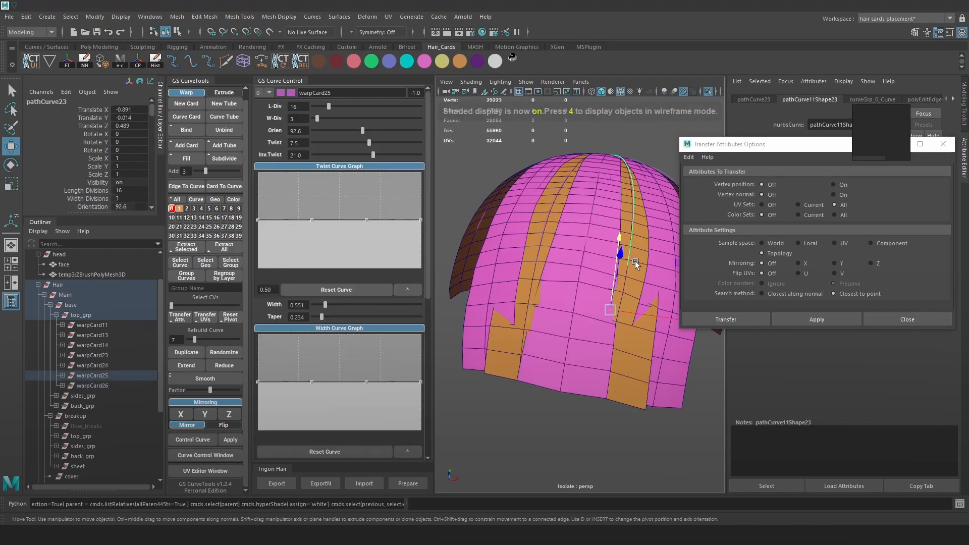
pyautogui.click(813, 319)
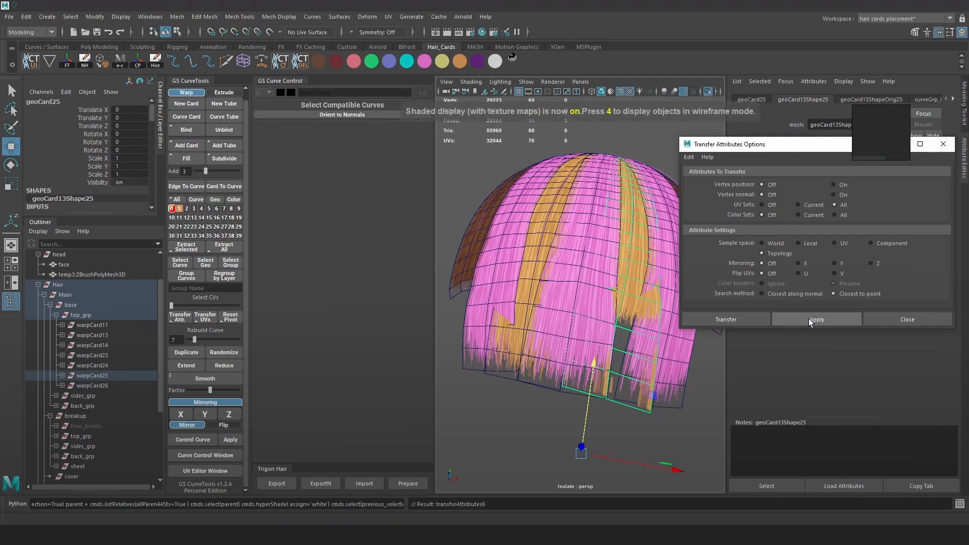
pyautogui.hotkey('ctrl', 'z')
pyautogui.keyDown('alt'); pyautogui.moveTo(626, 264); pyautogui.dragTo(617, 258); pyautogui.keyUp('alt')
pyautogui.keyDown('alt'); pyautogui.moveTo(617, 258); pyautogui.dragTo(608, 297, button='right'); pyautogui.keyUp('alt')
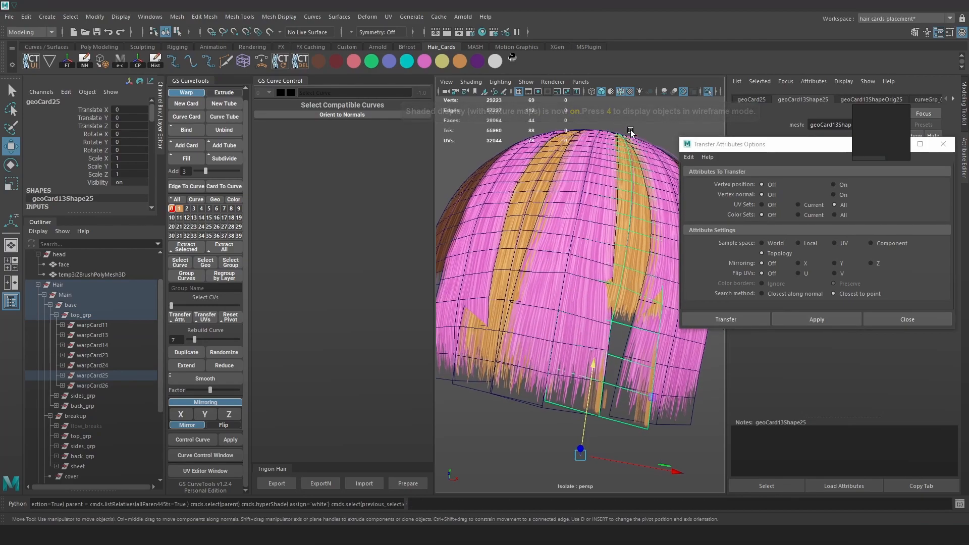
pyautogui.click(663, 125)
pyautogui.click(598, 263)
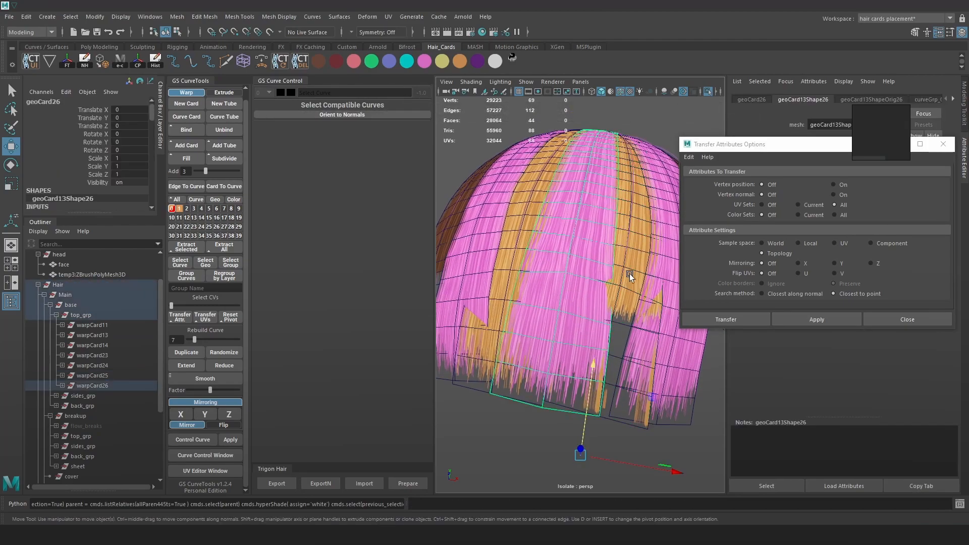
pyautogui.click(812, 318)
# Step: Close the attribute transfer options, turn off isolation and hide the Attribute Editor to show the cards on the full head
pyautogui.keyDown('alt'); pyautogui.moveTo(589, 286); pyautogui.dragTo(616, 334); pyautogui.keyUp('alt')
pyautogui.keyDown('alt'); pyautogui.moveTo(616, 335); pyautogui.dragTo(591, 304, button='right'); pyautogui.keyUp('alt')
pyautogui.click(942, 145)
pyautogui.keyDown('alt'); pyautogui.moveTo(601, 233); pyautogui.dragTo(610, 228, button='right'); pyautogui.keyUp('alt')
pyautogui.click(610, 228)
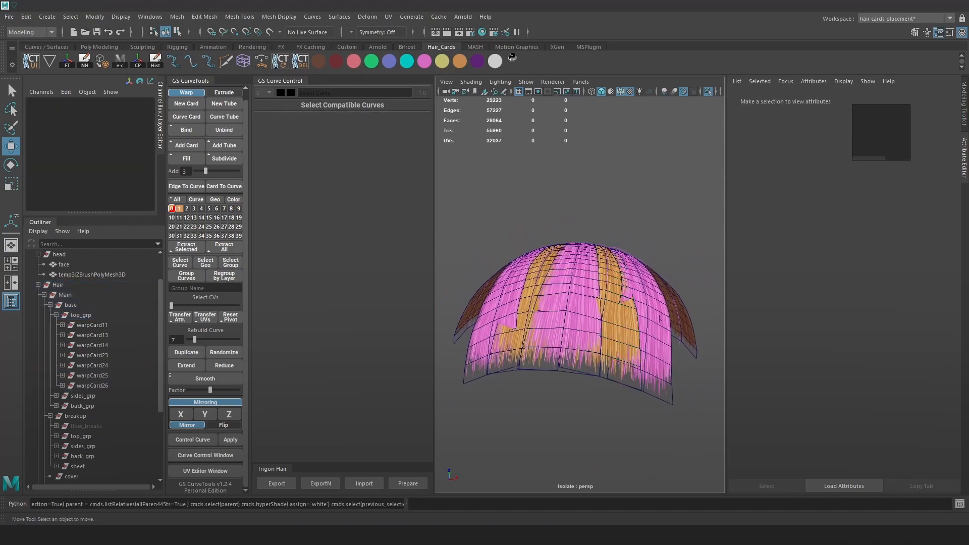
pyautogui.keyDown('alt'); pyautogui.moveTo(588, 240); pyautogui.dragTo(660, 198, button='right'); pyautogui.keyUp('alt')
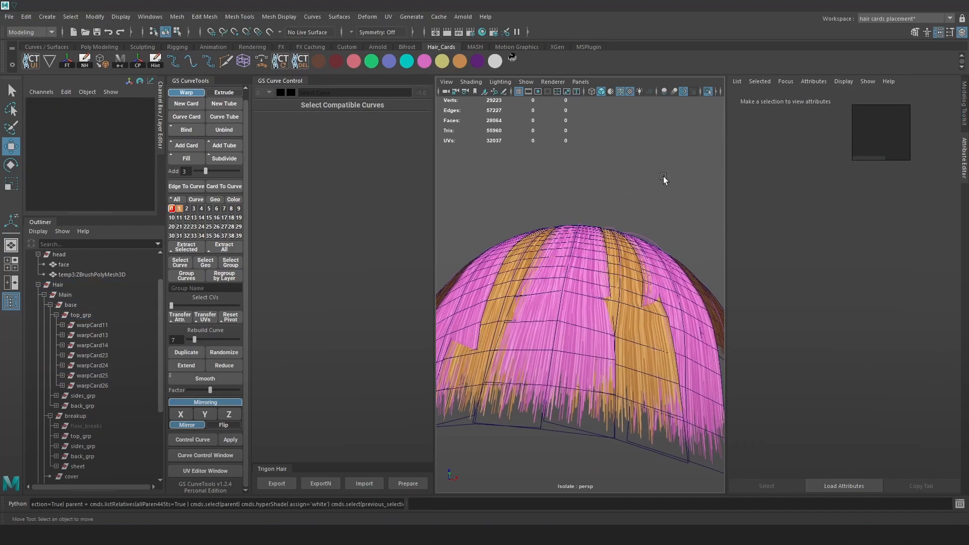
pyautogui.click(706, 91)
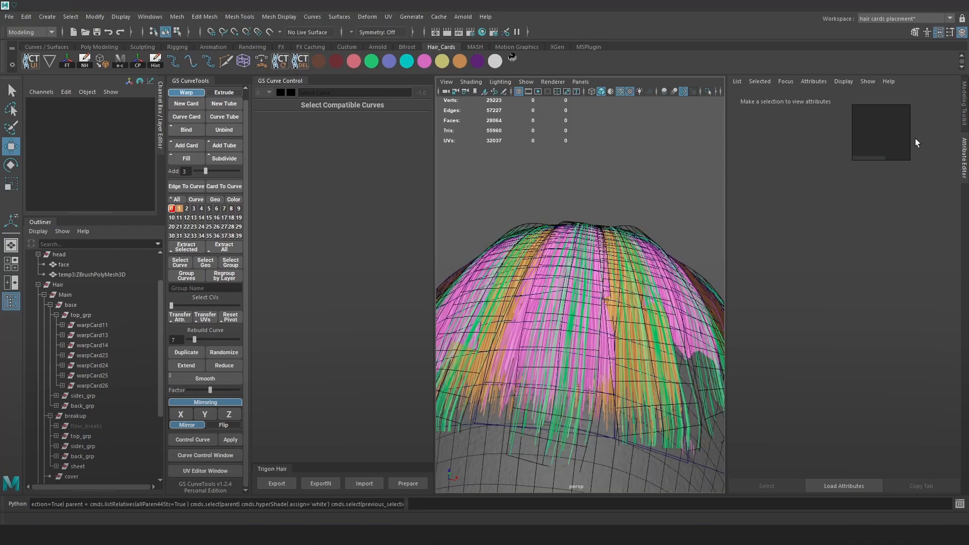
pyautogui.click(962, 158)
pyautogui.keyDown('alt'); pyautogui.moveTo(706, 174); pyautogui.dragTo(589, 168, button='right'); pyautogui.keyUp('alt')
pyautogui.keyDown('alt'); pyautogui.moveTo(589, 168); pyautogui.dragTo(497, 217); pyautogui.keyUp('alt')
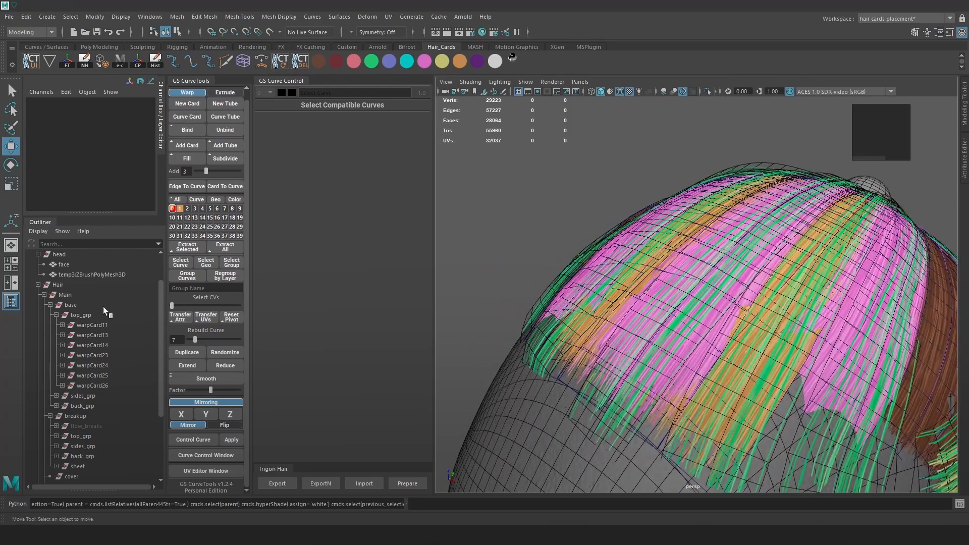
# Step: Collapse the base top_grp in the outliner and hide the breakup group
pyautogui.click(56, 315)
pyautogui.click(84, 325)
pyautogui.click(88, 335)
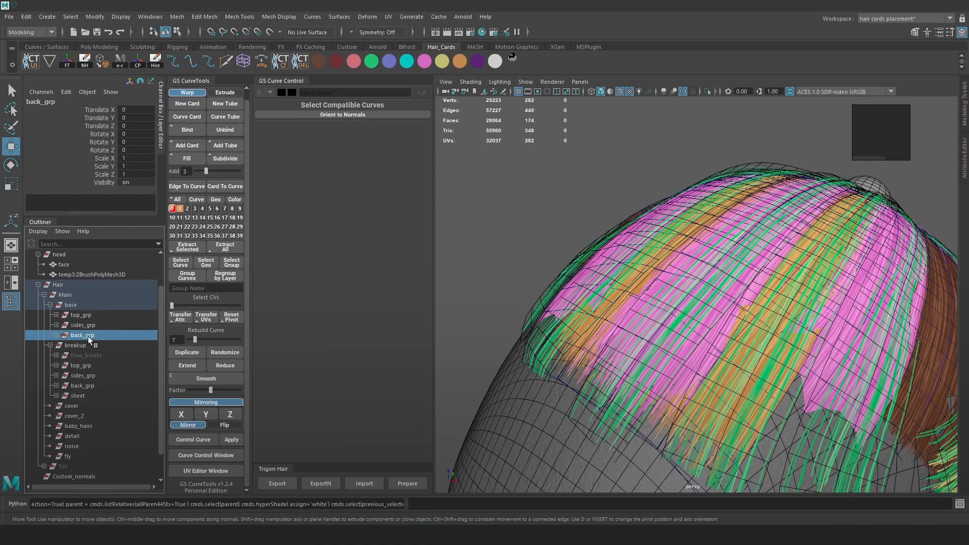
pyautogui.click(85, 345)
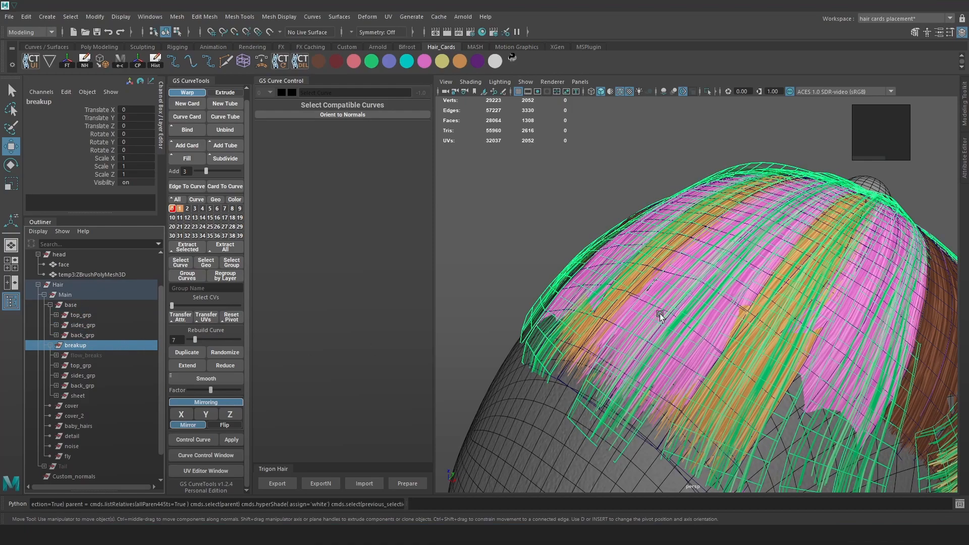
pyautogui.hotkey('ctrl', 'h')
# Step: Adjust the front-end points of a top base card using soft selection, and return to object selection
pyautogui.scroll(3, 764, 300)
pyautogui.keyDown('alt'); pyautogui.moveTo(764, 301); pyautogui.dragTo(810, 281); pyautogui.keyUp('alt')
pyautogui.click(801, 322)
pyautogui.moveTo(810, 281); pyautogui.dragTo(747, 230, button='right')
pyautogui.click(732, 346)
pyautogui.press('b')
pyautogui.moveTo(723, 345); pyautogui.dragTo(621, 290)
pyautogui.moveTo(621, 290); pyautogui.dragTo(643, 271, button='right')
pyautogui.click(643, 271)
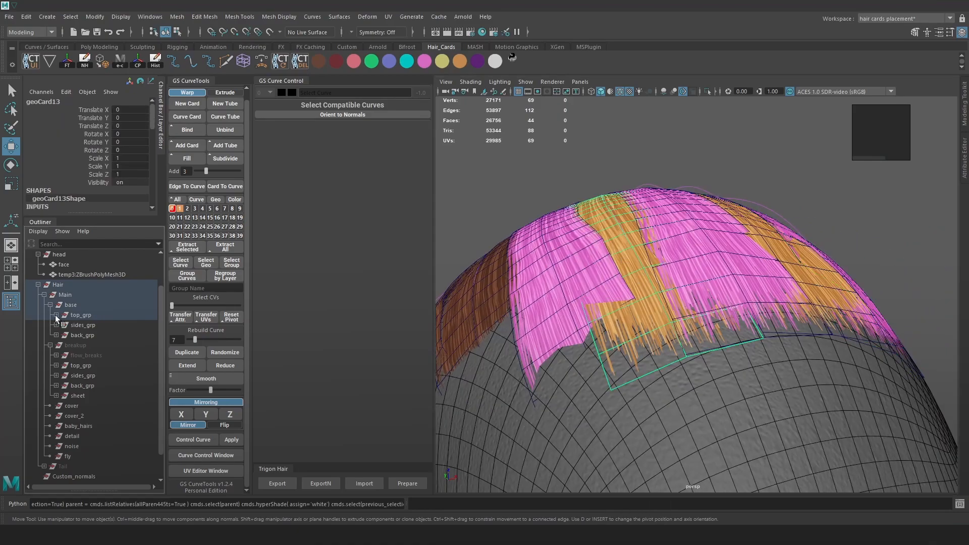
# Step: Expand the base top_grp in the outliner and select the warpCard13 group
pyautogui.click(55, 315)
pyautogui.click(104, 337)
pyautogui.keyDown('ctrl'); pyautogui.click(102, 358); pyautogui.keyUp('ctrl')
pyautogui.hotkey('ctrl', 'z')
pyautogui.click(99, 349)
pyautogui.click(99, 352)
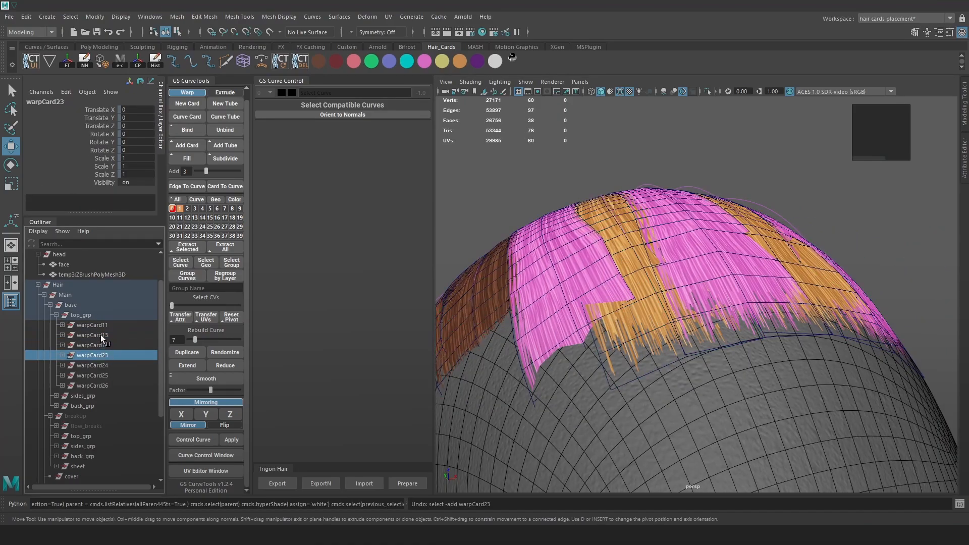
pyautogui.click(100, 335)
# Step: Examine the top cards in wireframe and shaded views to match them to their warpCard groups
pyautogui.press('4')
pyautogui.keyDown('alt'); pyautogui.moveTo(831, 296); pyautogui.dragTo(797, 296); pyautogui.keyUp('alt')
pyautogui.press('5')
pyautogui.press('4')
pyautogui.click(650, 270)
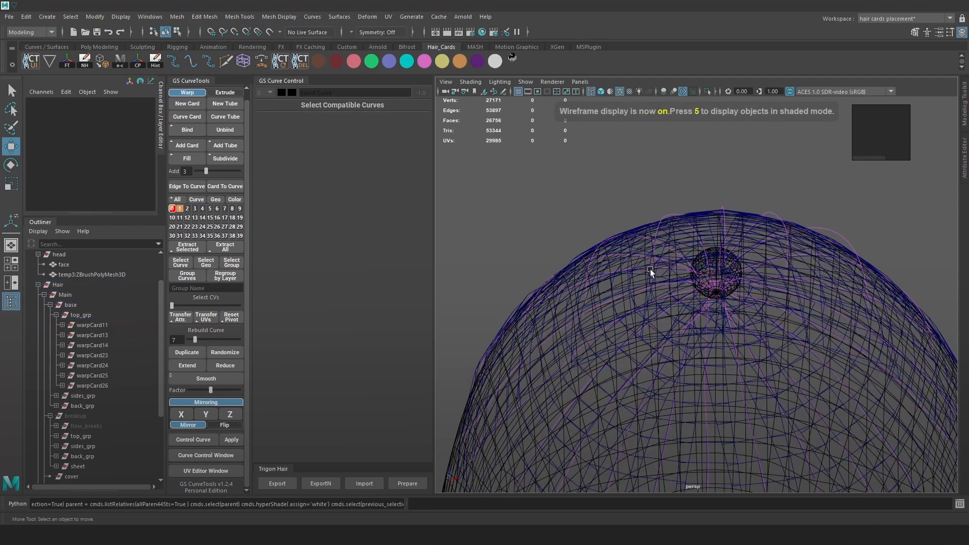
pyautogui.click(650, 270)
pyautogui.click(94, 347)
pyautogui.click(101, 356)
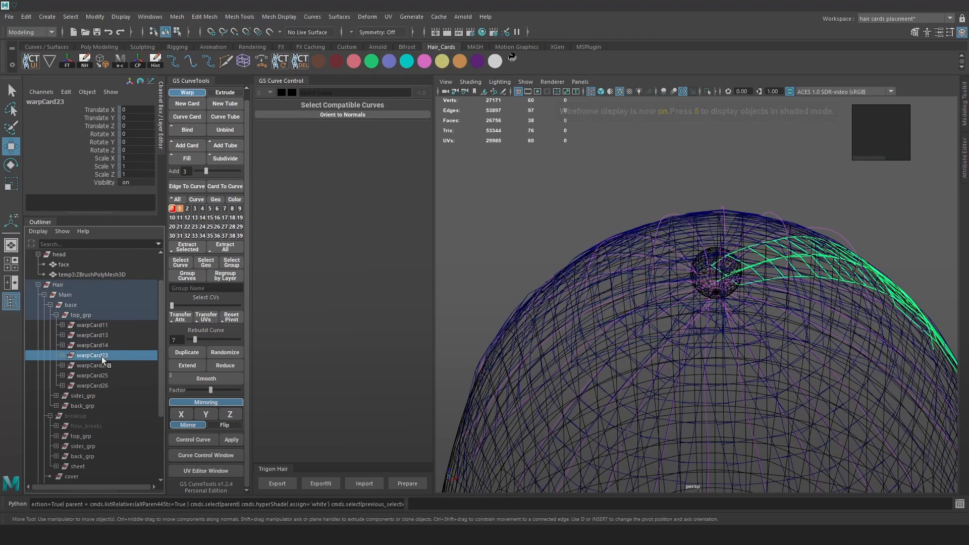
pyautogui.hotkey('ctrl', 'z')
pyautogui.hotkey('ctrl', 'z')
pyautogui.press('5')
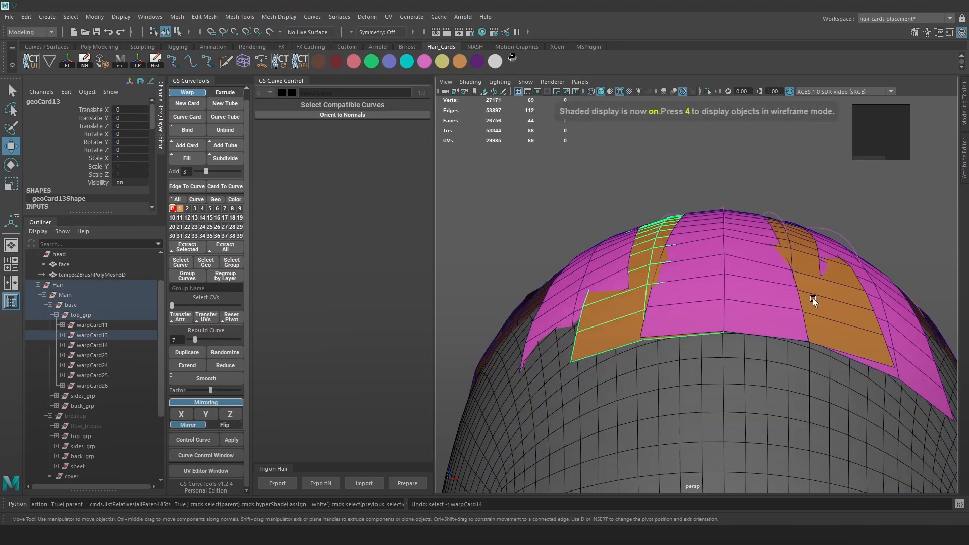
pyautogui.click(791, 301)
pyautogui.hotkey('ctrl', 'z')
# Step: Try hiding warpCard13 and warpCard25, and undo the hiding
pyautogui.click(104, 374)
pyautogui.keyDown('ctrl'); pyautogui.click(108, 336); pyautogui.keyUp('ctrl')
pyautogui.hotkey('ctrl', 'h')
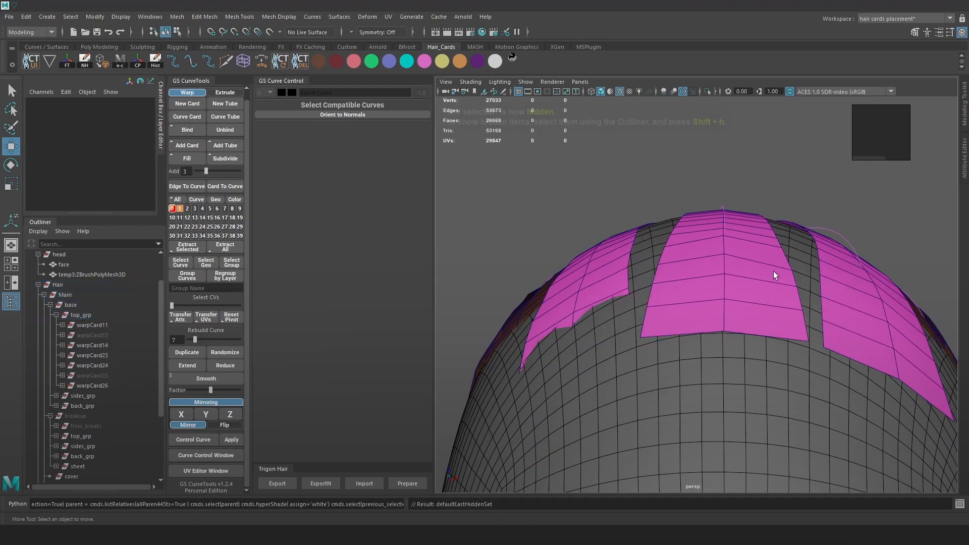
pyautogui.hotkey('ctrl', 'z')
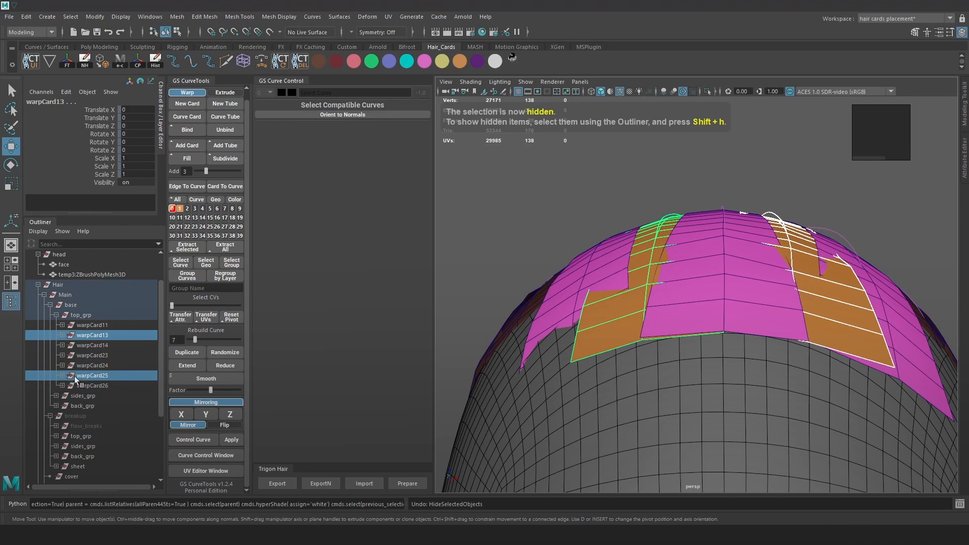
# Step: Try hiding the warpCard13, warpCard14, warpCard23 and warpCard24 groups, and undo the hiding
pyautogui.moveTo(104, 365); pyautogui.dragTo(110, 334)
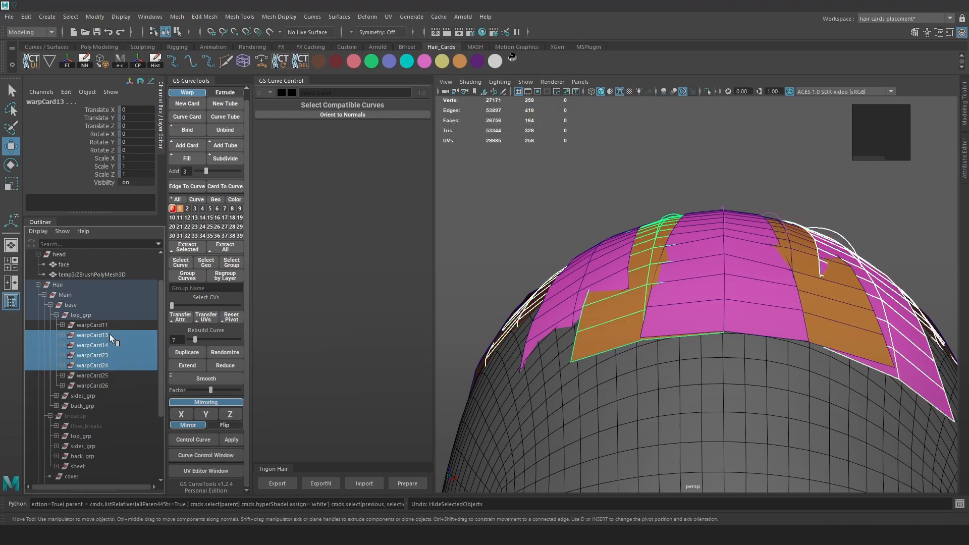
pyautogui.hotkey('ctrl', 'h')
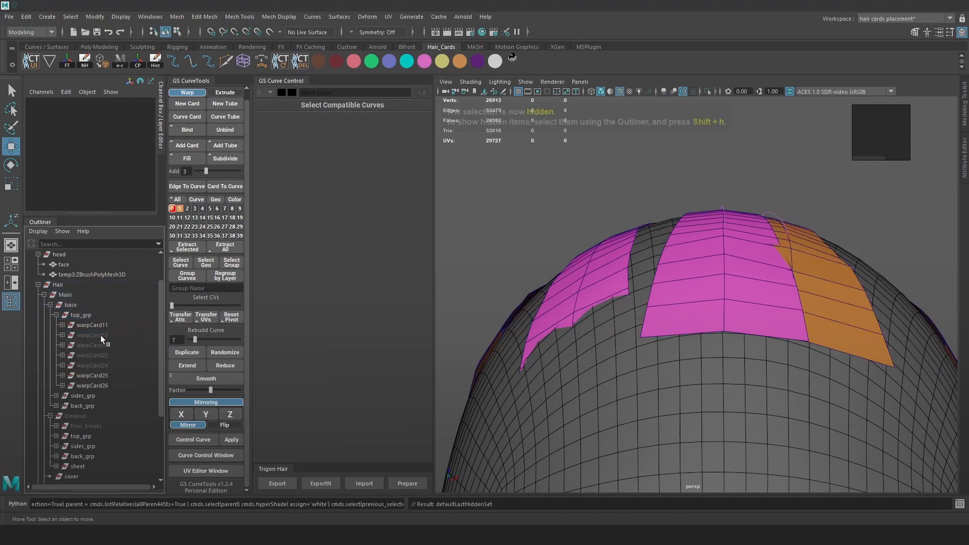
pyautogui.hotkey('ctrl', 'z')
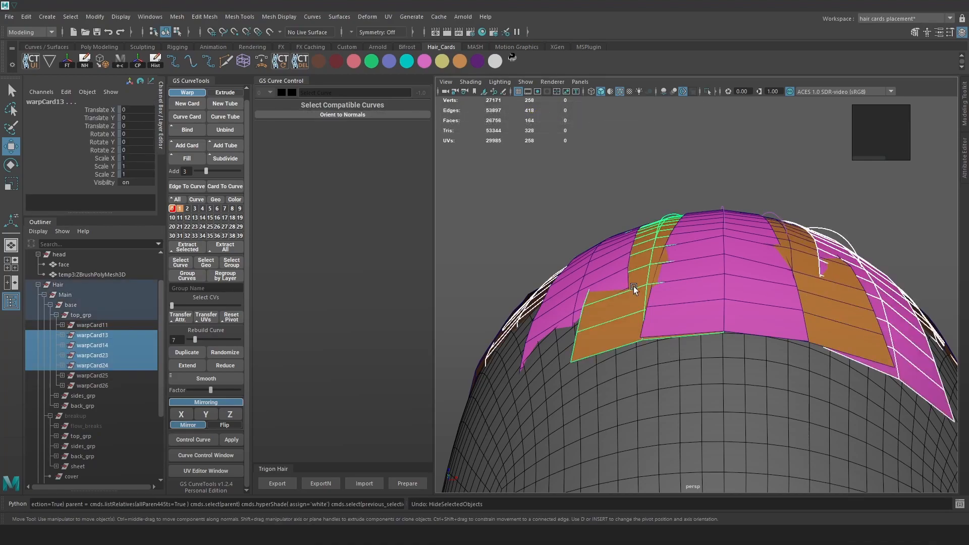
# Step: Hide the whole warpCard24 and warpCard26 groups, selecting each parent group from its path curve
pyautogui.click(92, 365)
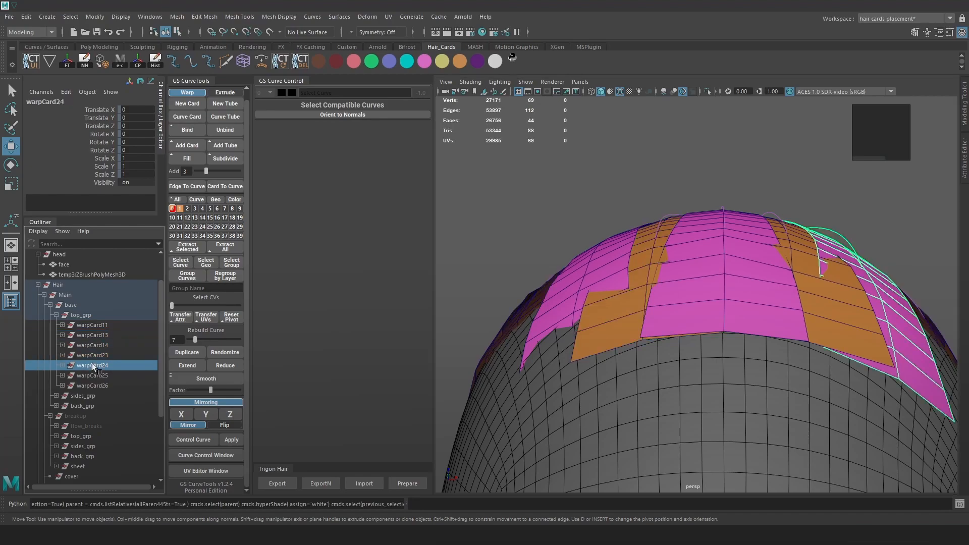
pyautogui.click(858, 230)
pyautogui.click(849, 241)
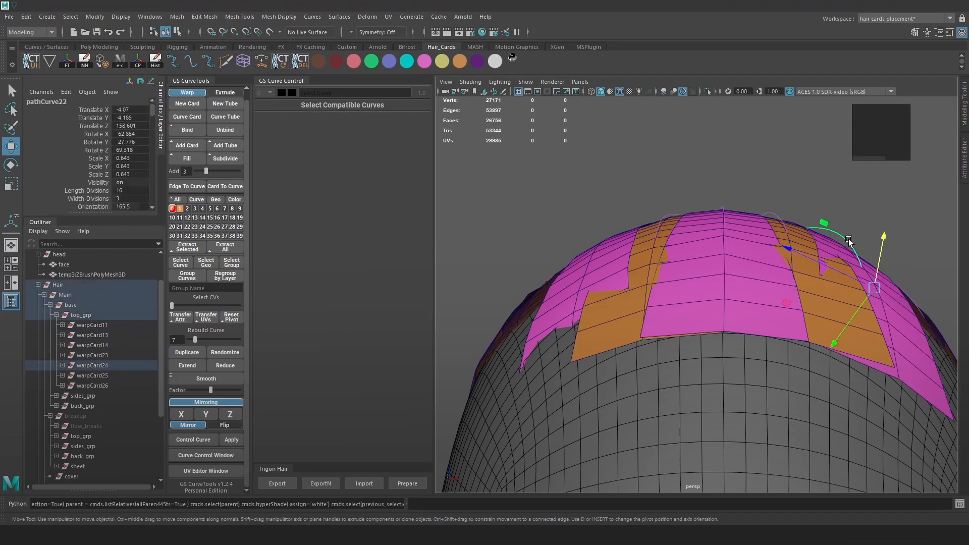
pyautogui.press('Up')
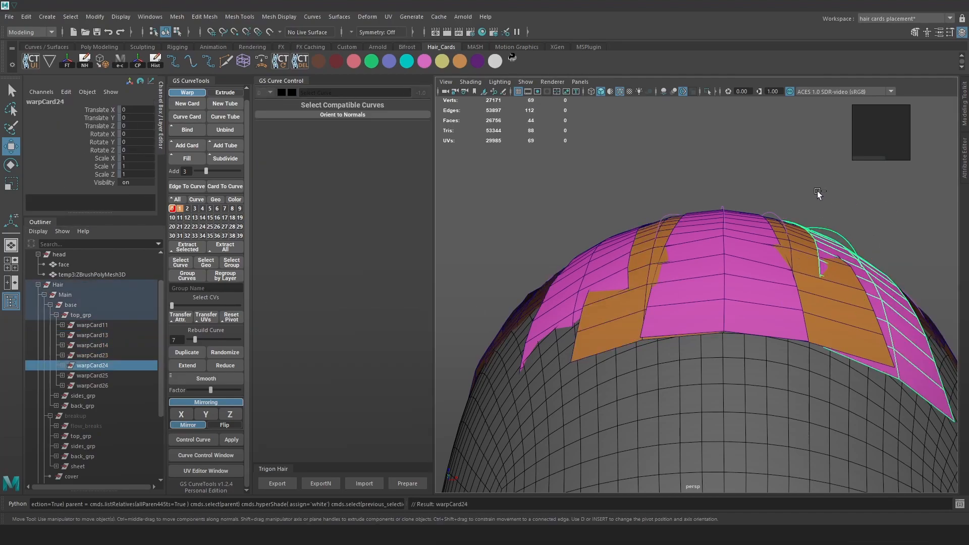
pyautogui.hotkey('ctrl', 'h')
pyautogui.click(724, 216)
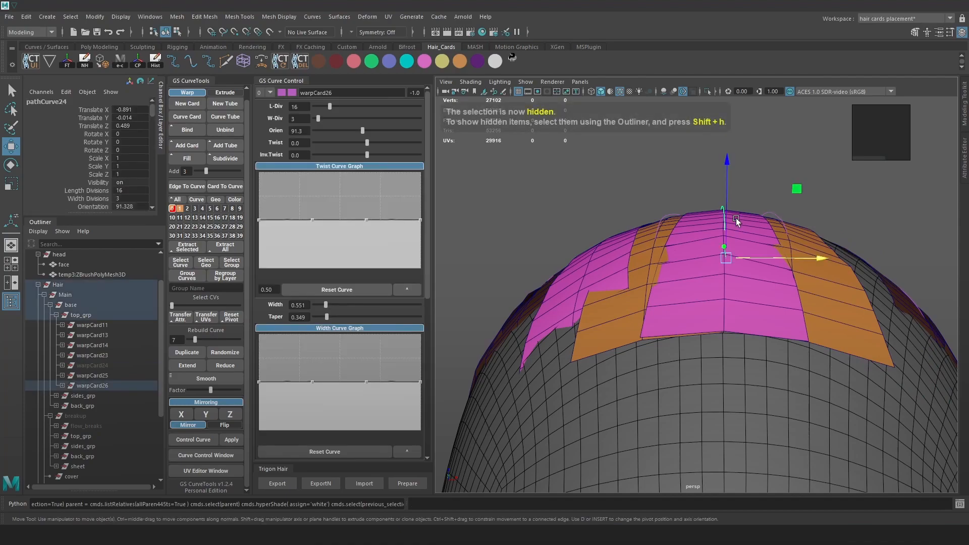
pyautogui.press('Up')
pyautogui.hotkey('ctrl', 'h')
# Step: Find the warpCard11 card in wireframe, hide its group and return to the textured display
pyautogui.keyDown('alt'); pyautogui.moveTo(647, 221); pyautogui.dragTo(658, 228); pyautogui.keyUp('alt')
pyautogui.press('4')
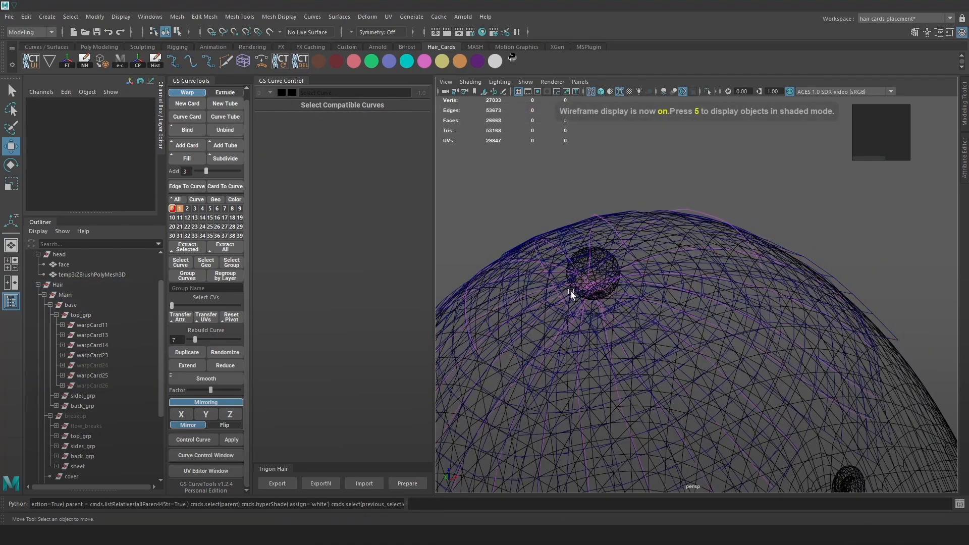
pyautogui.click(556, 287)
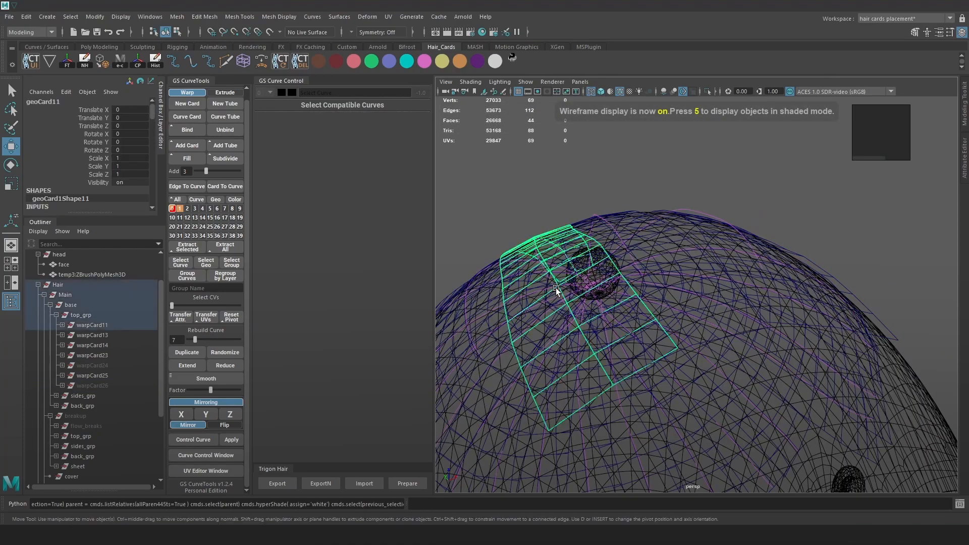
pyautogui.click(92, 325)
pyautogui.hotkey('ctrl', 'h')
pyautogui.press('6')
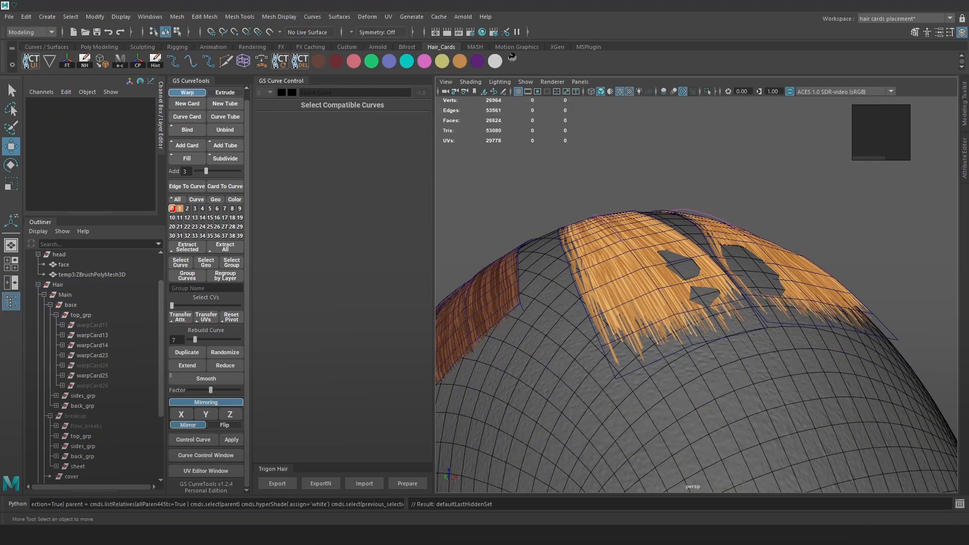
# Step: Try moving a vertex on the inner edge of warpCard25, and undo the move
pyautogui.click(813, 275)
pyautogui.keyDown('alt'); pyautogui.moveTo(834, 277); pyautogui.dragTo(882, 210); pyautogui.keyUp('alt')
pyautogui.moveTo(891, 196); pyautogui.dragTo(848, 198, button='right')
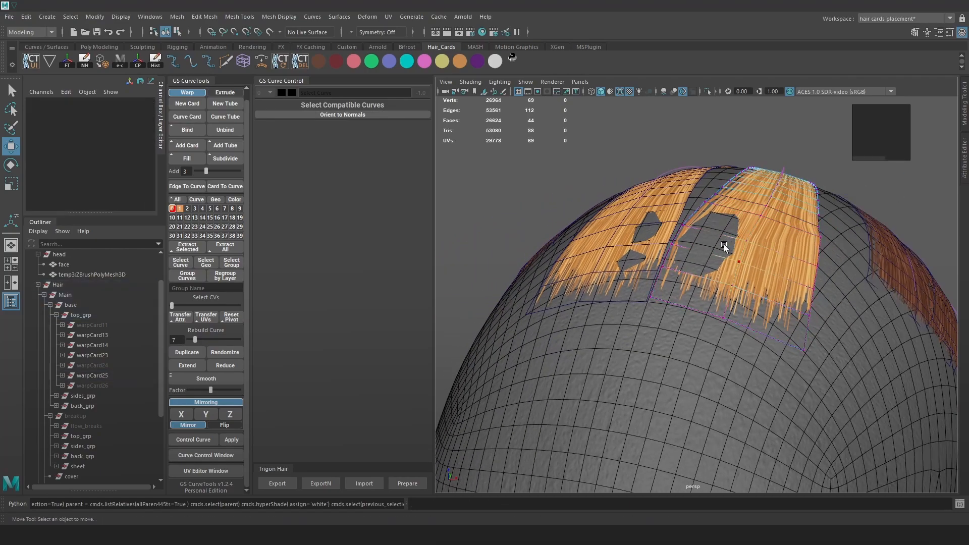
pyautogui.keyDown('alt'); pyautogui.moveTo(723, 233); pyautogui.dragTo(723, 244); pyautogui.keyUp('alt')
pyautogui.click(685, 220)
pyautogui.moveTo(685, 203); pyautogui.dragTo(716, 229)
pyautogui.hotkey('ctrl', 'z')
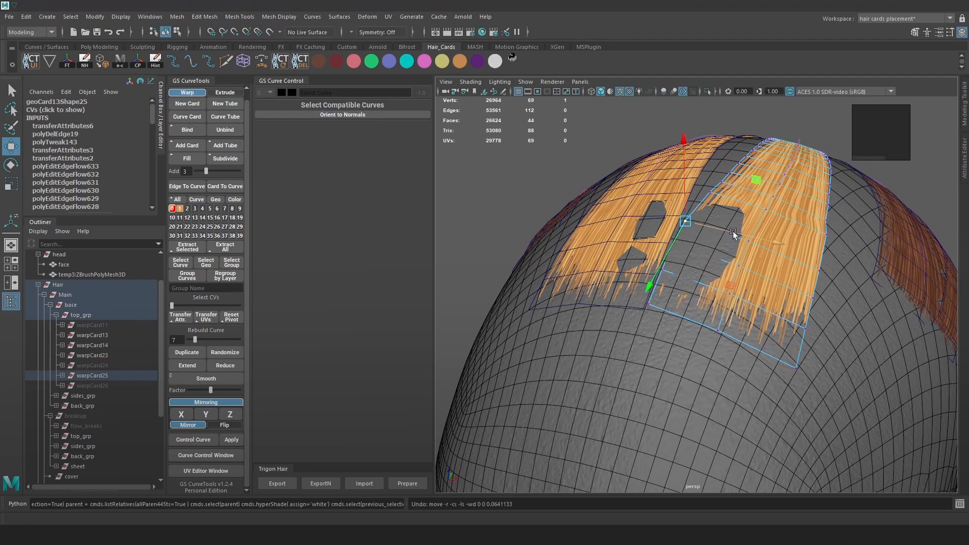
# Step: Try repositioning the inner-edge vertices of warpCard25 with a different move axis, and return to object selection
pyautogui.press('v')
pyautogui.press('b')
pyautogui.press('b')
pyautogui.click(727, 234)
pyautogui.moveTo(730, 233); pyautogui.dragTo(737, 228)
pyautogui.hotkey('ctrl', 'z')
pyautogui.keyDown('ctrl'); pyautogui.keyDown('shift'); pyautogui.moveTo(738, 228); pyautogui.dragTo(703, 230, button='right'); pyautogui.keyUp('shift'); pyautogui.keyUp('ctrl')
pyautogui.moveTo(734, 225); pyautogui.dragTo(720, 233)
pyautogui.keyDown('alt'); pyautogui.moveTo(621, 197); pyautogui.dragTo(700, 204); pyautogui.keyUp('alt')
pyautogui.moveTo(781, 207); pyautogui.dragTo(762, 194)
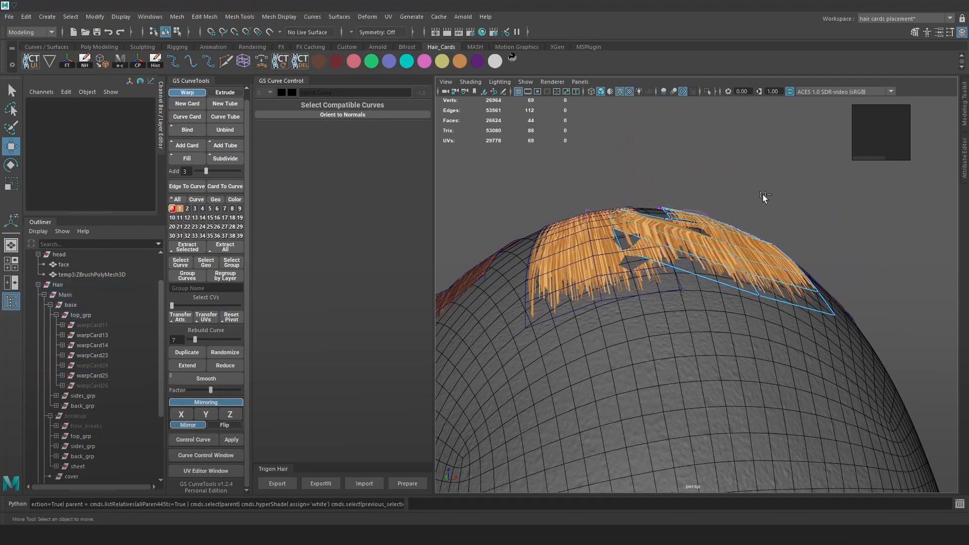
# Step: Undo the last vertex edits on warpCard25
pyautogui.hotkey('ctrl', 'z')
pyautogui.hotkey('ctrl', 'z')
pyautogui.hotkey('ctrl', 'z')
pyautogui.hotkey('ctrl', 'z')
pyautogui.hotkey('ctrl', 'z')
pyautogui.hotkey('ctrl', 'z')
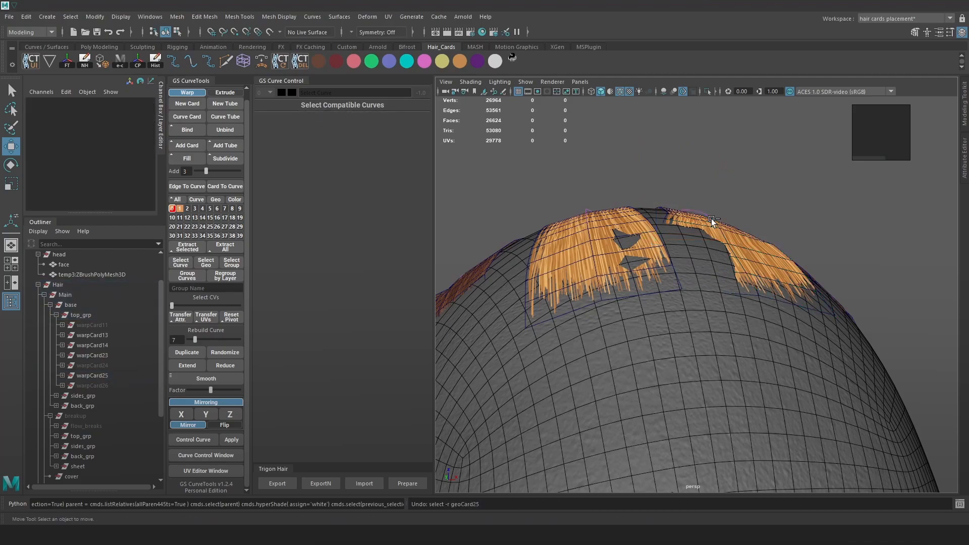
# Step: Display the cards shaded without textures and save the scene
pyautogui.press('4')
pyautogui.keyDown('alt'); pyautogui.moveTo(726, 218); pyautogui.dragTo(734, 201); pyautogui.keyUp('alt')
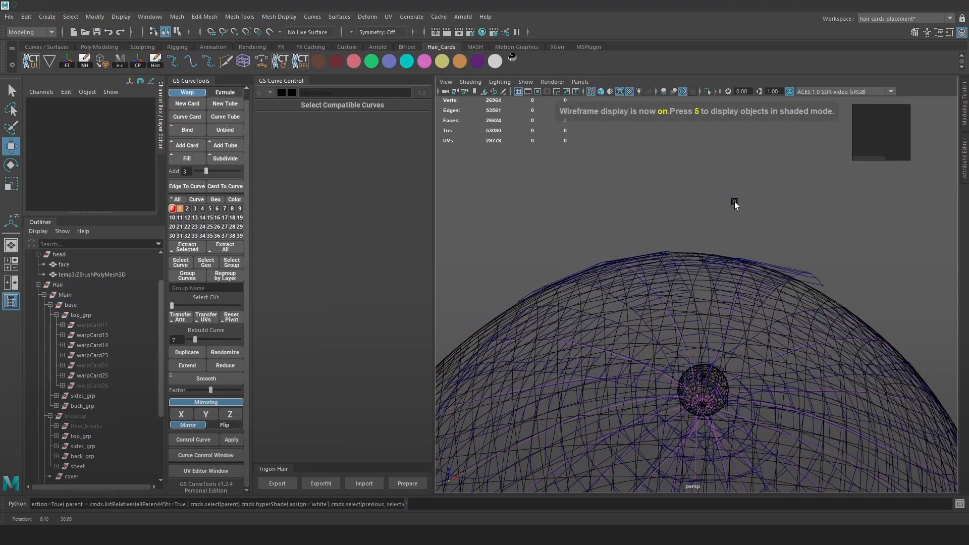
pyautogui.press('5')
pyautogui.hotkey('ctrl', 's')
pyautogui.press('q')
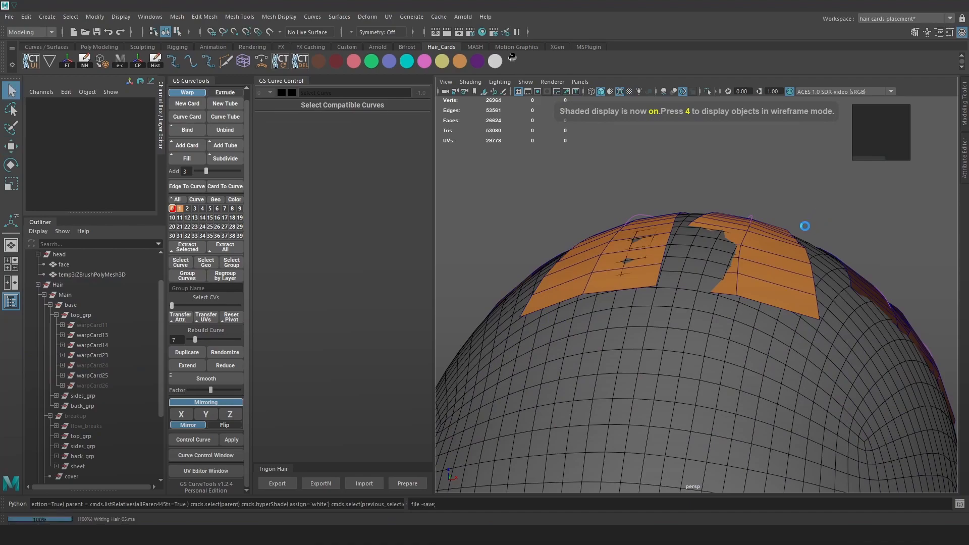
# Step: Select the path curve of warpCard25 and undo back through the earlier vertex moves on that card
pyautogui.keyDown('alt'); pyautogui.moveTo(806, 225); pyautogui.dragTo(763, 219); pyautogui.keyUp('alt')
pyautogui.click(768, 201)
pyautogui.press('w')
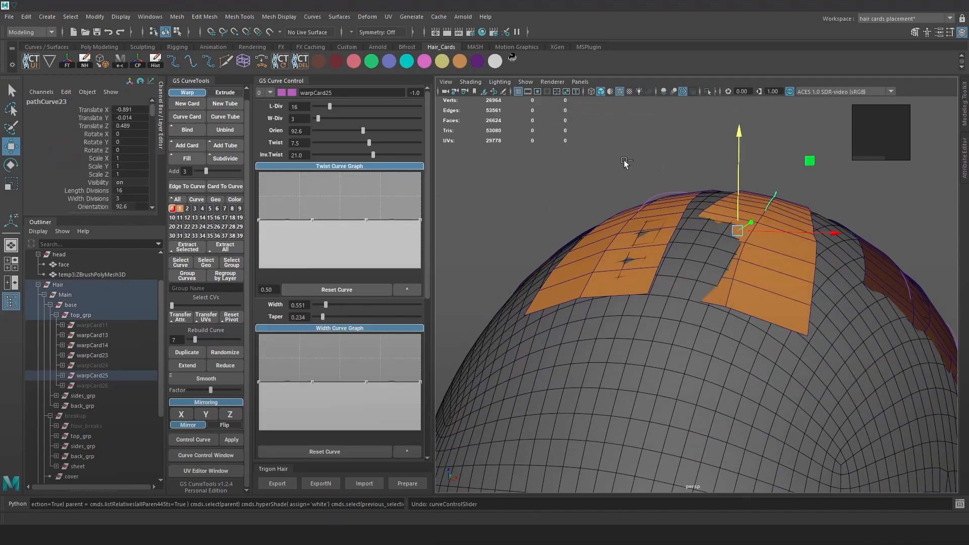
pyautogui.click(784, 237)
pyautogui.hotkey('ctrl', 'z')
pyautogui.hotkey('ctrl', 'z')
pyautogui.hotkey('ctrl', 'z')
pyautogui.hotkey('ctrl', 'z')
pyautogui.hotkey('ctrl', 'z')
pyautogui.hotkey('ctrl', 'z')
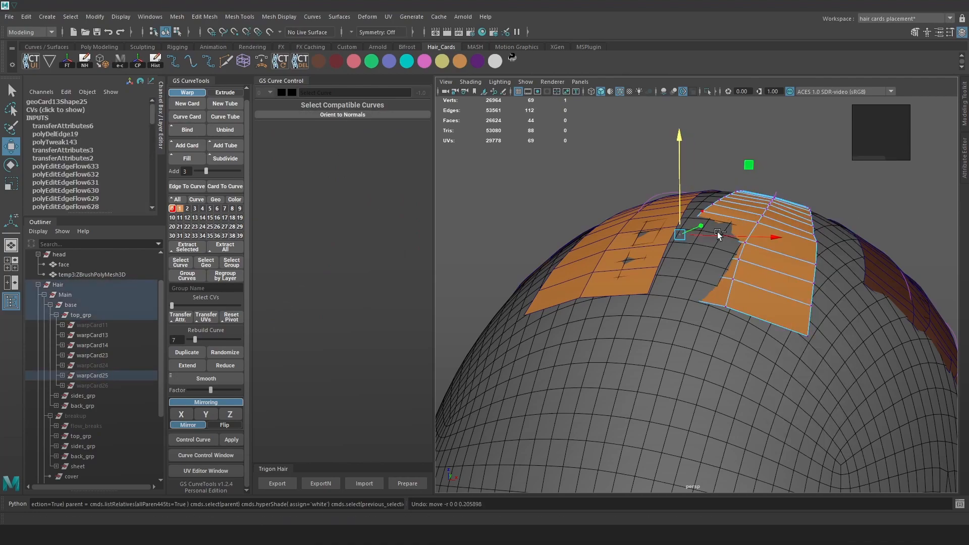
# Step: Try moving an inner-edge vertex of warpCard25 again, and undo back through the vertex edits
pyautogui.moveTo(697, 221)
pyautogui.mouseDown(button='middle')
pyautogui.moveTo(691, 211)
pyautogui.moveTo(696, 252)
pyautogui.moveTo(689, 204)
pyautogui.moveTo(688, 229)
pyautogui.mouseUp(button='middle')
pyautogui.hotkey('ctrl', 'z')
pyautogui.hotkey('ctrl', 'z')
pyautogui.hotkey('ctrl', 'z')
pyautogui.hotkey('ctrl', 'z')
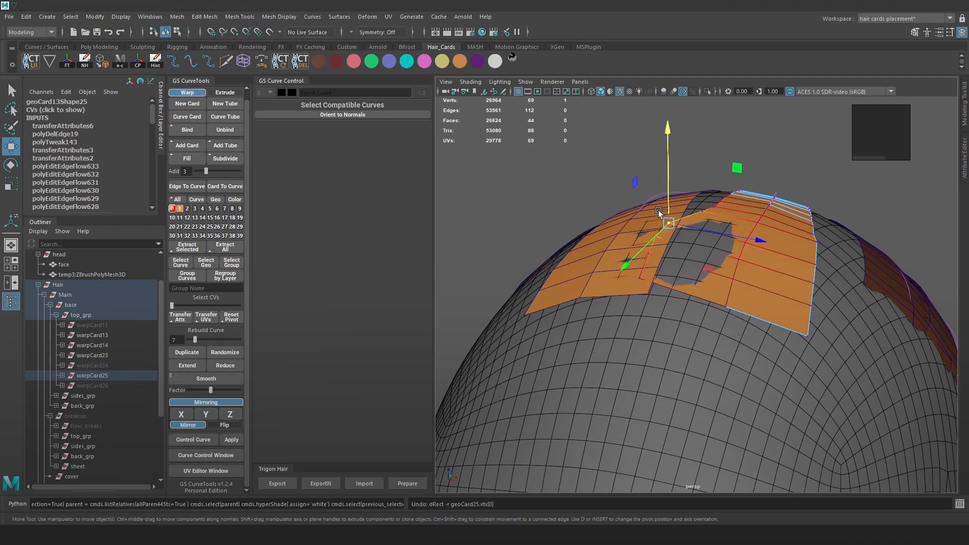
pyautogui.hotkey('ctrl', 'z')
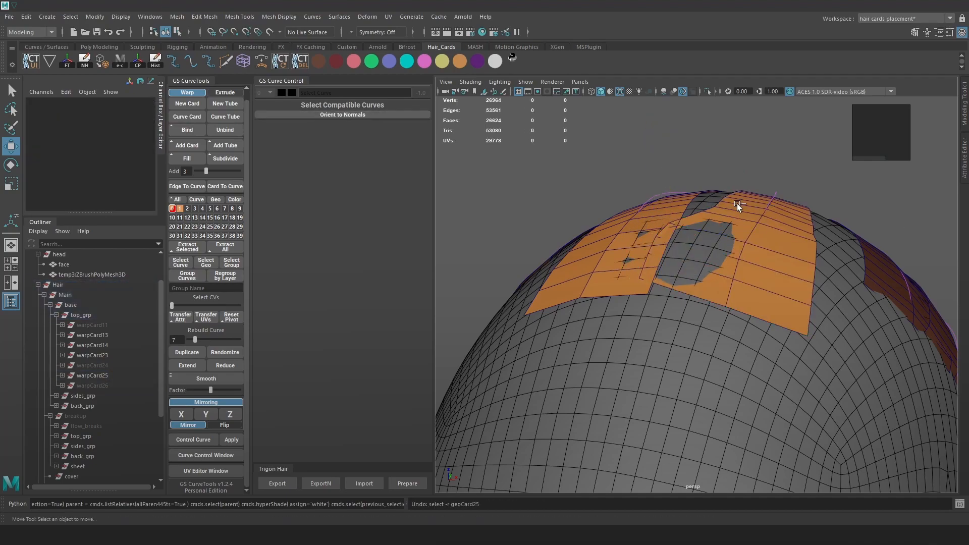
pyautogui.click(688, 196)
pyautogui.click(702, 194)
pyautogui.click(713, 197)
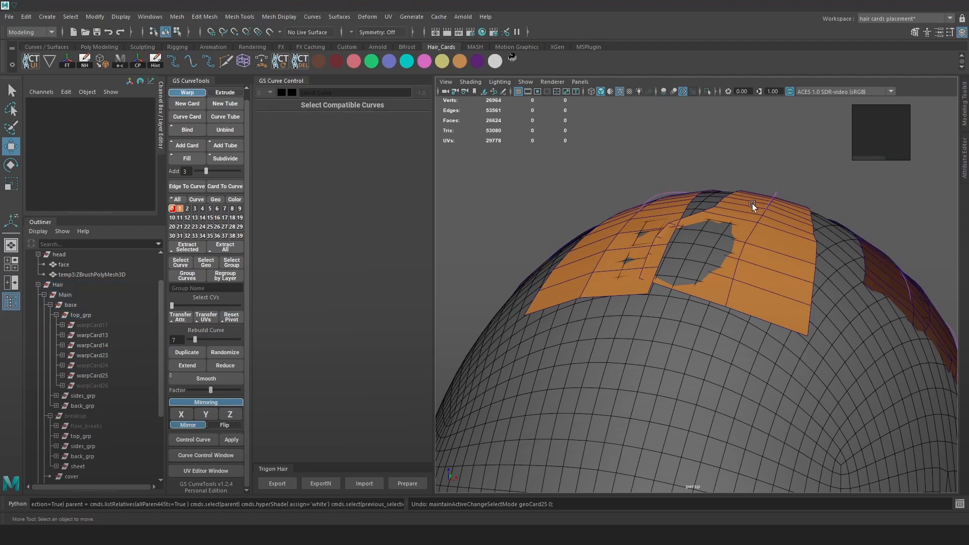
pyautogui.hotkey('ctrl', 'z')
# Step: Try moving a vertex on the inner edge of the warpCard13 card, and undo the move
pyautogui.click(731, 184)
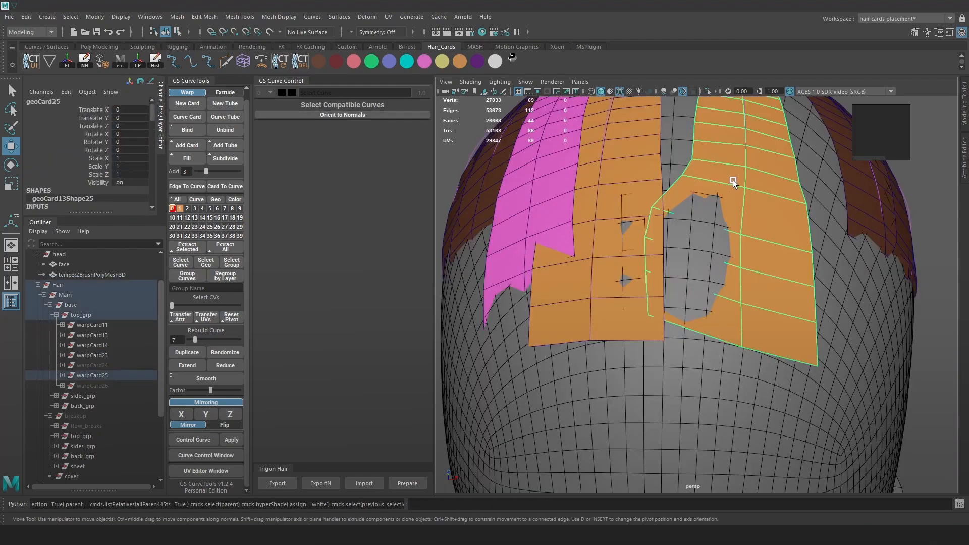
pyautogui.click(630, 164)
pyautogui.moveTo(630, 162); pyautogui.dragTo(605, 157, button='right')
pyautogui.click(662, 254)
pyautogui.hotkey('ctrl', 'z')
pyautogui.hotkey('ctrl', 'z')
pyautogui.hotkey('ctrl', 'z')
pyautogui.hotkey('ctrl', 'z')
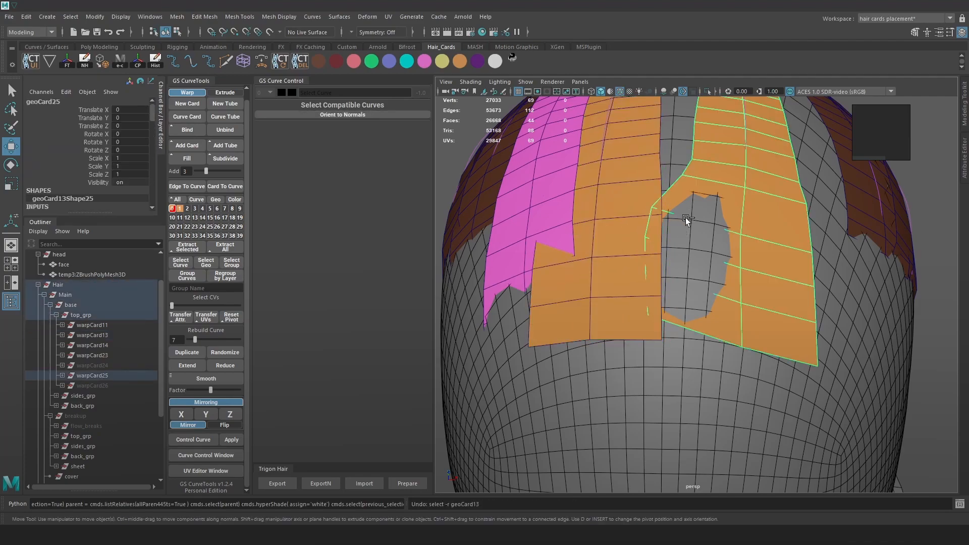
# Step: Undo the hiding of the top card groups to bring back warpCard26 and warpCard24
pyautogui.hotkey('ctrl', 'z')
pyautogui.hotkey('ctrl', 'z')
pyautogui.hotkey('ctrl', 'z')
pyautogui.hotkey('ctrl', 'z')
pyautogui.hotkey('ctrl', 'z')
pyautogui.hotkey('ctrl', 'z')
pyautogui.hotkey('ctrl', 'z')
pyautogui.hotkey('ctrl', 'z')
pyautogui.hotkey('ctrl', 'z')
pyautogui.hotkey('ctrl', 'z')
pyautogui.hotkey('ctrl', 'z')
pyautogui.hotkey('ctrl', 'z')
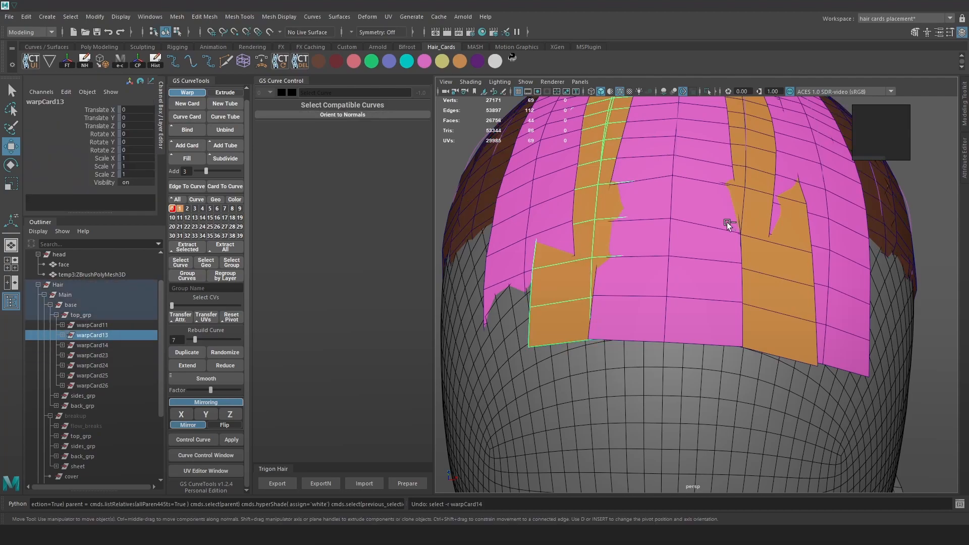
# Step: Undo further back, past hiding the breakup group, to the isolated view of the base cards
pyautogui.hotkey('ctrl', 'z')
pyautogui.hotkey('ctrl', 'z')
pyautogui.hotkey('ctrl', 'z')
pyautogui.hotkey('ctrl', 'z')
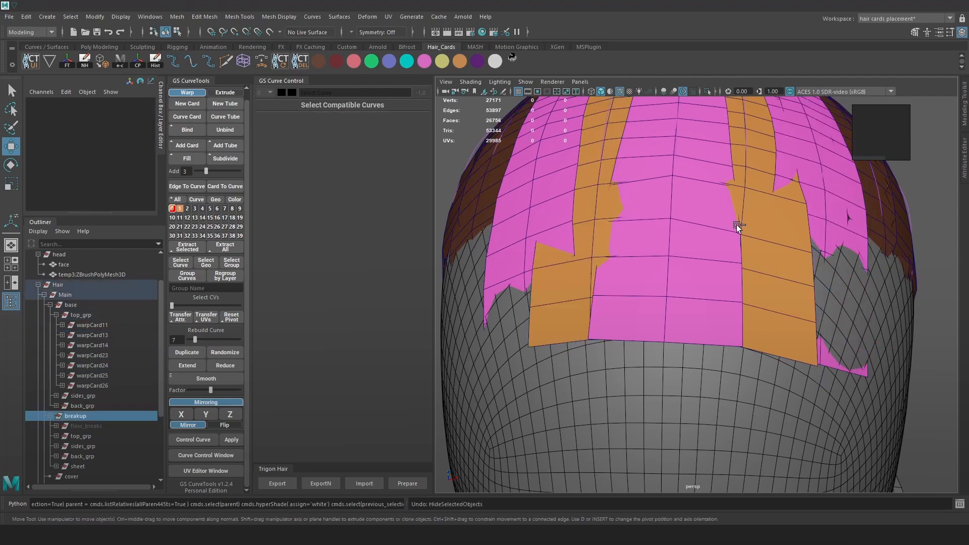
pyautogui.hotkey('ctrl', 'z')
pyautogui.hotkey('ctrl', 'z')
pyautogui.hotkey('ctrl', 'z')
pyautogui.hotkey('ctrl', 'z')
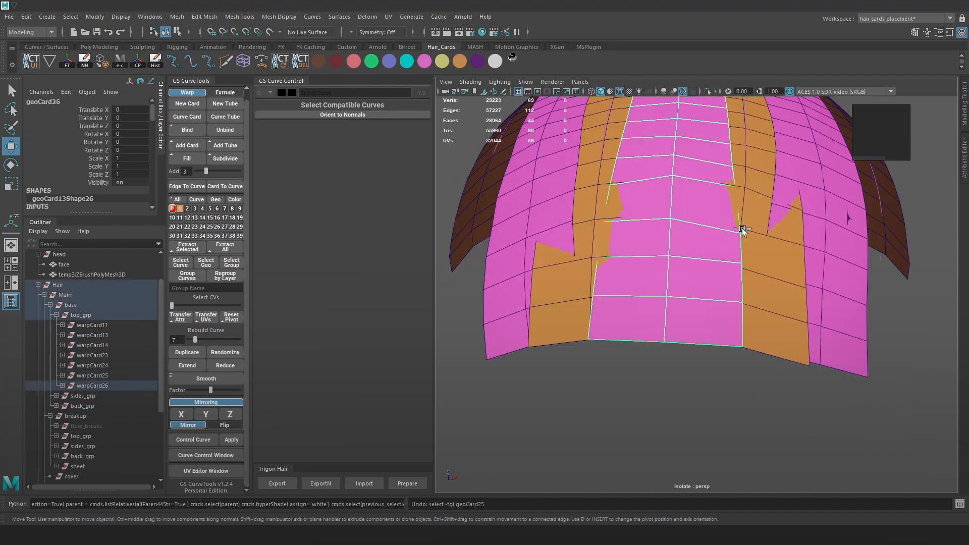
pyautogui.hotkey('ctrl', 'z')
pyautogui.hotkey('ctrl', 'z')
pyautogui.hotkey('ctrl', 'z')
pyautogui.hotkey('ctrl', 'z')
# Step: Try moving a side-edge vertex of the middle warpCard26 card along different axes, and undo each move
pyautogui.click(695, 214)
pyautogui.moveTo(661, 206); pyautogui.dragTo(630, 207, button='right')
pyautogui.click(740, 229)
pyautogui.moveTo(746, 219); pyautogui.dragTo(775, 208)
pyautogui.hotkey('ctrl', 'z')
pyautogui.moveTo(762, 158); pyautogui.dragTo(773, 130)
pyautogui.hotkey('ctrl', 'z')
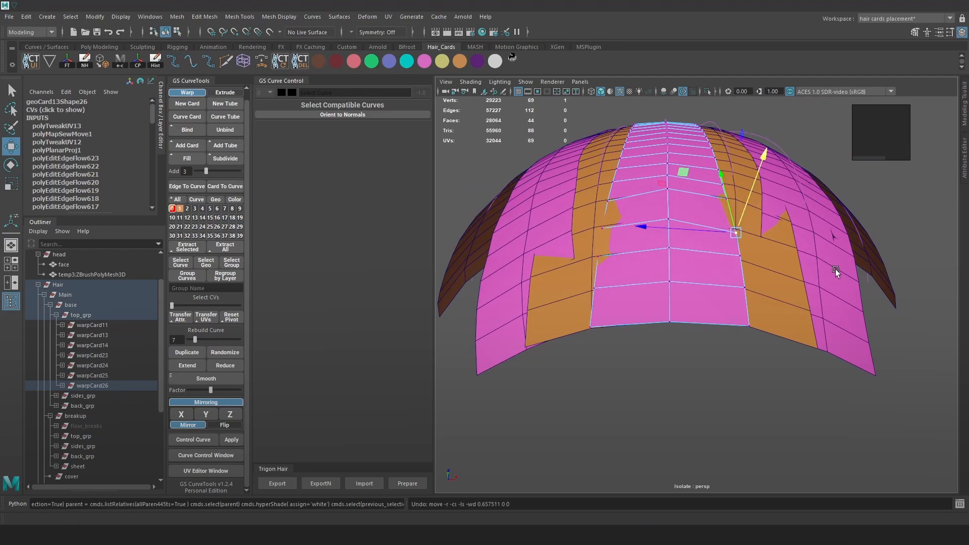
# Step: Try moving a vertex on the outer edge of the warpCard24 card, and undo the move
pyautogui.moveTo(842, 264); pyautogui.dragTo(903, 236, button='right')
pyautogui.click(827, 268)
pyautogui.moveTo(833, 262); pyautogui.dragTo(797, 258, button='right')
pyautogui.click(859, 282)
pyautogui.moveTo(866, 278); pyautogui.dragTo(877, 273)
pyautogui.hotkey('ctrl', 'z')
# Step: Try moving an inner-edge vertex of the warpCard24 card, undo it and return to object selection
pyautogui.click(862, 312)
pyautogui.click(763, 260)
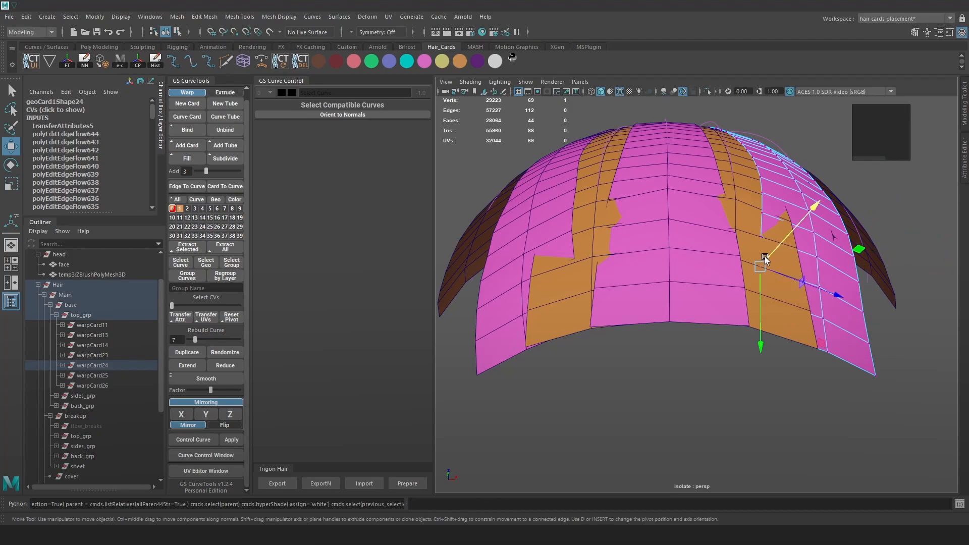
pyautogui.moveTo(777, 247); pyautogui.dragTo(793, 231)
pyautogui.hotkey('ctrl', 'z')
pyautogui.click(757, 211)
pyautogui.moveTo(767, 182); pyautogui.dragTo(818, 166, button='right')
# Step: Try moving an inner-edge vertex of the warpCard11 card, return to object selection and select the warpCard13 card
pyautogui.click(560, 221)
pyautogui.moveTo(559, 217); pyautogui.dragTo(515, 208, button='right')
pyautogui.click(570, 257)
pyautogui.moveTo(550, 239); pyautogui.dragTo(543, 232)
pyautogui.moveTo(573, 206); pyautogui.dragTo(633, 169, button='right')
pyautogui.click(581, 195)
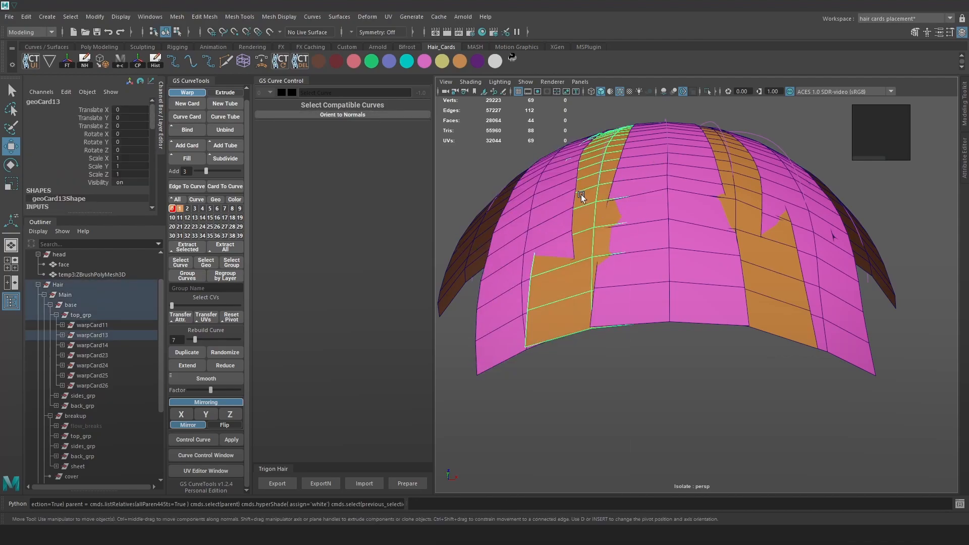
# Step: Try moving an inner-edge vertex of the warpCard13 card in wireframe view, undo the moves and return to object selection
pyautogui.moveTo(725, 132); pyautogui.dragTo(671, 144, button='right')
pyautogui.click(626, 256)
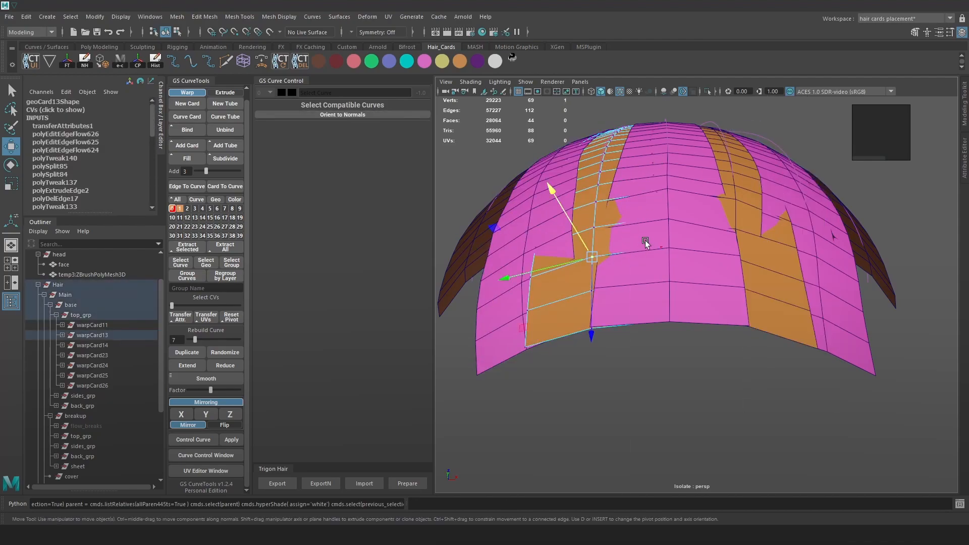
pyautogui.press('4')
pyautogui.click(659, 249)
pyautogui.moveTo(654, 228); pyautogui.dragTo(653, 225)
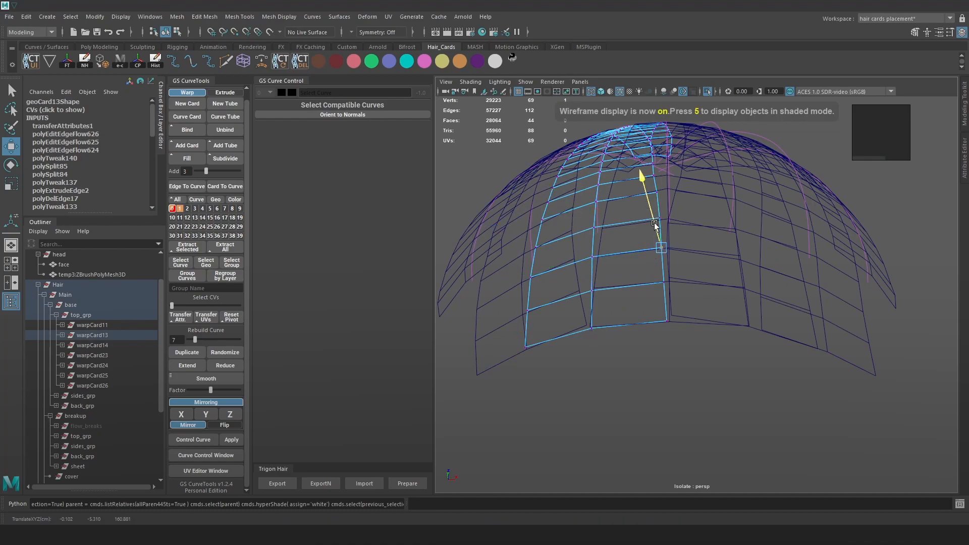
pyautogui.keyDown('alt'); pyautogui.moveTo(638, 249); pyautogui.dragTo(647, 238); pyautogui.keyUp('alt')
pyautogui.moveTo(616, 159); pyautogui.dragTo(597, 137)
pyautogui.hotkey('ctrl', 'z')
pyautogui.hotkey('ctrl', 'z')
pyautogui.moveTo(573, 196); pyautogui.dragTo(691, 214, button='right')
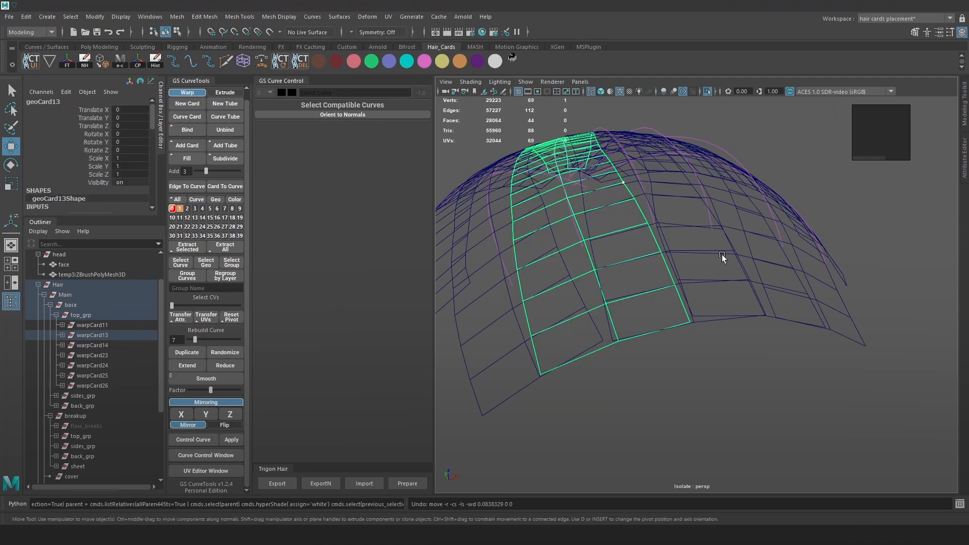
# Step: Transfer all UV sets by topology from the middle warpCard26 card to the warpCard25 card, undoing the first pass and reapplying it
pyautogui.press('5')
pyautogui.click(756, 256)
pyautogui.press('6')
pyautogui.keyDown('alt'); pyautogui.moveTo(789, 265); pyautogui.dragTo(692, 214); pyautogui.keyUp('alt')
pyautogui.keyDown('shift'); pyautogui.click(693, 213); pyautogui.keyUp('shift')
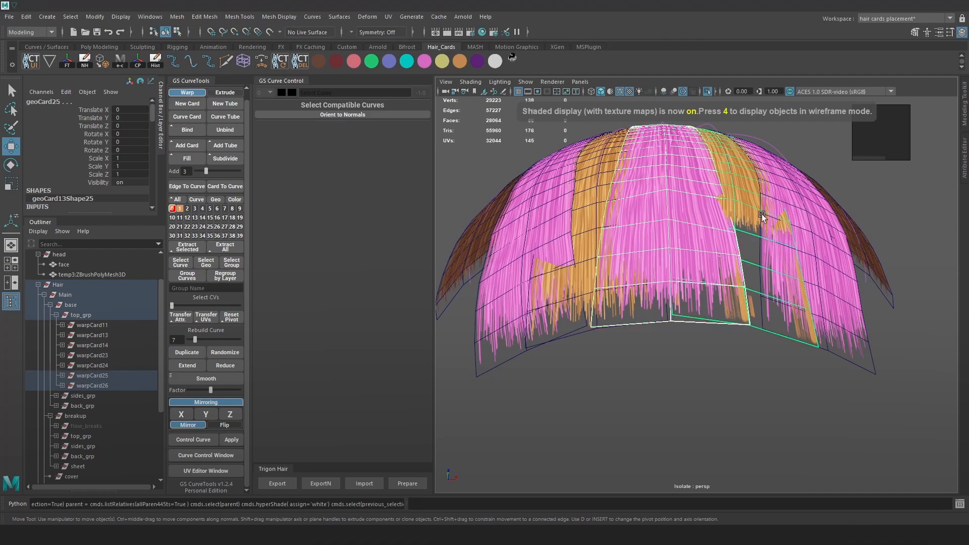
pyautogui.click(172, 17)
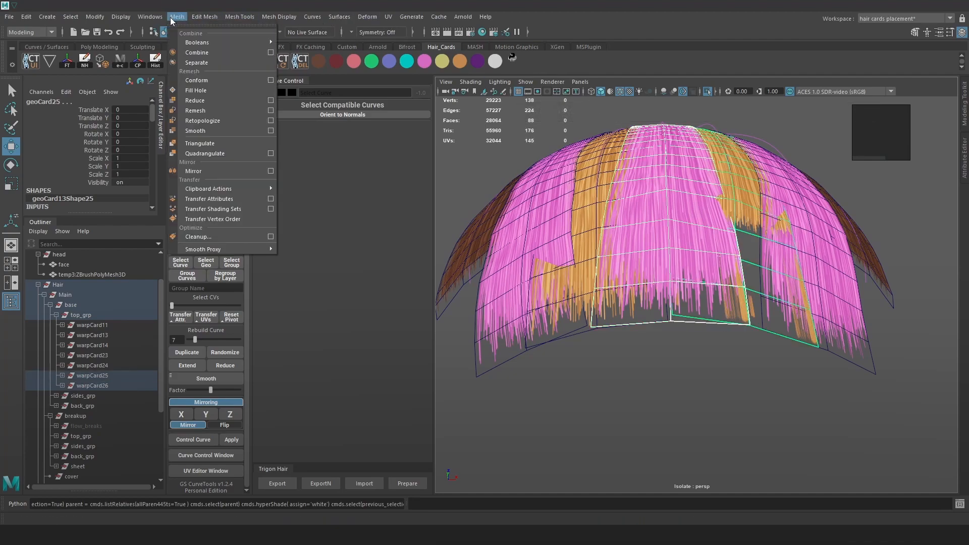
pyautogui.click(270, 200)
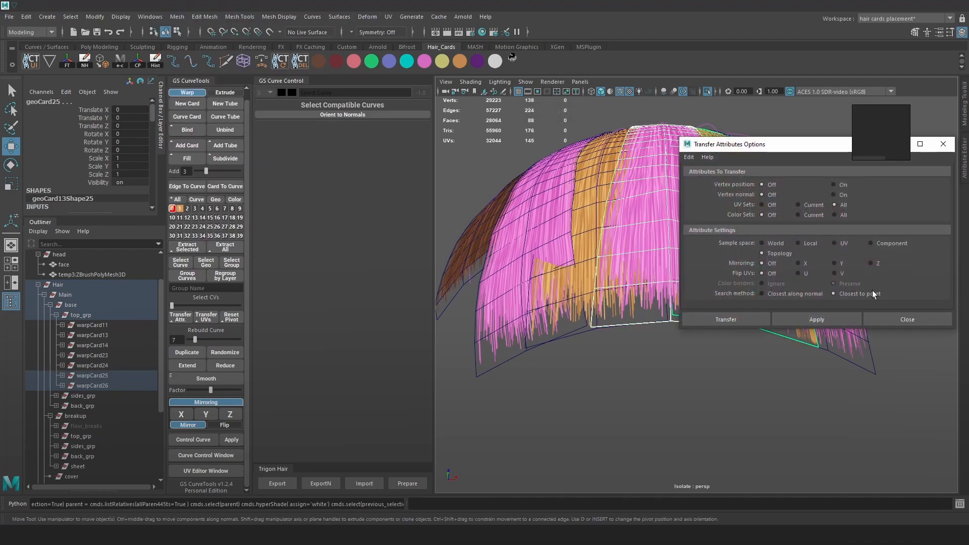
pyautogui.click(830, 318)
pyautogui.moveTo(832, 148)
pyautogui.mouseDown()
pyautogui.moveTo(596, 144)
pyautogui.moveTo(509, 124)
pyautogui.mouseUp()
pyautogui.hotkey('ctrl', 'z')
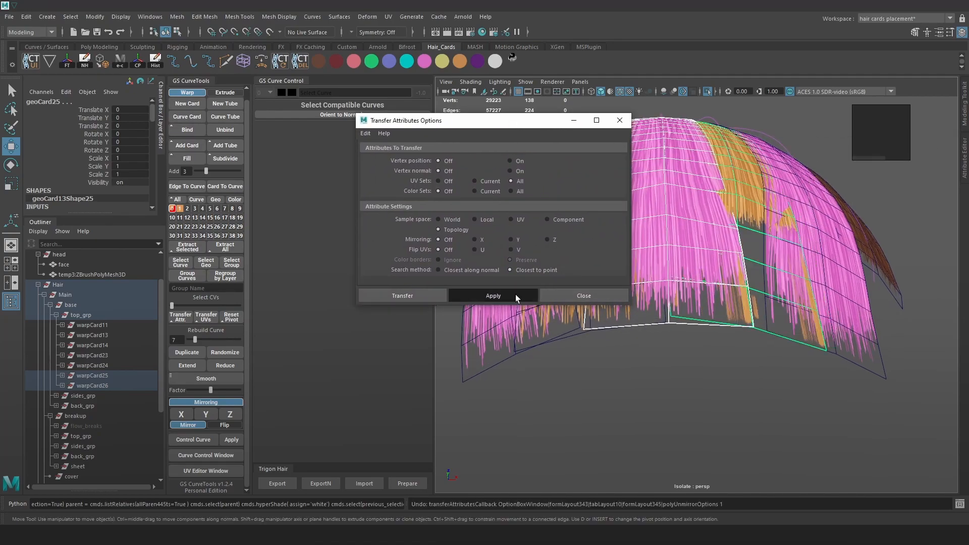
pyautogui.click(497, 295)
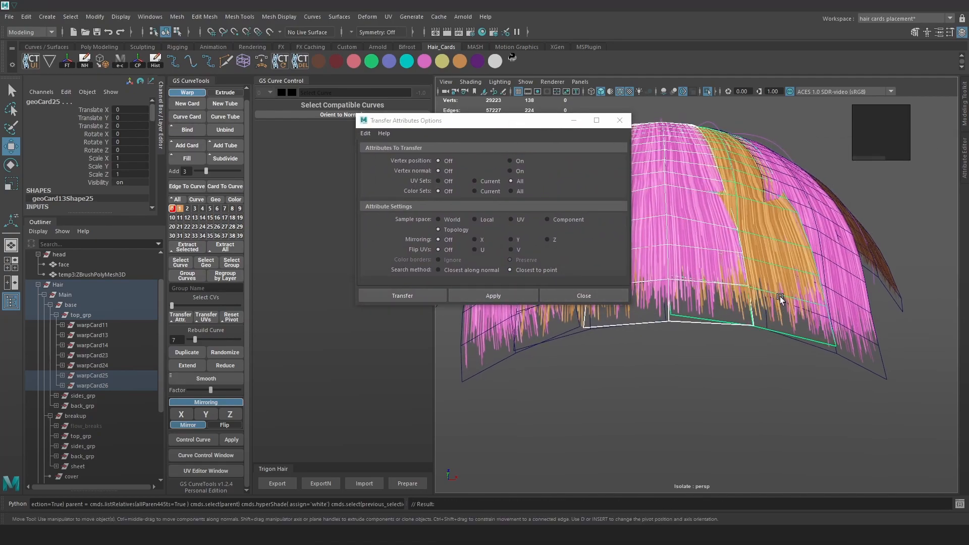
pyautogui.click(504, 295)
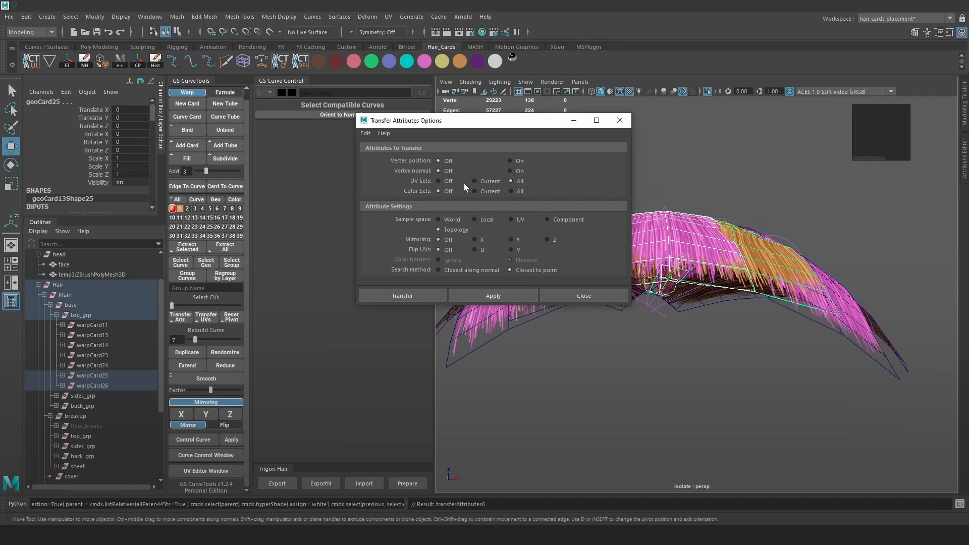
pyautogui.click(620, 120)
# Step: Try moving an upper-edge vertex of the warpCard11 card, undo it and return to object selection
pyautogui.click(704, 221)
pyautogui.moveTo(704, 203); pyautogui.dragTo(668, 203, button='right')
pyautogui.click(549, 242)
pyautogui.moveTo(549, 243); pyautogui.dragTo(520, 243, button='right')
pyautogui.click(554, 235)
pyautogui.moveTo(554, 236); pyautogui.dragTo(551, 230)
pyautogui.moveTo(560, 227); pyautogui.dragTo(596, 212, button='right')
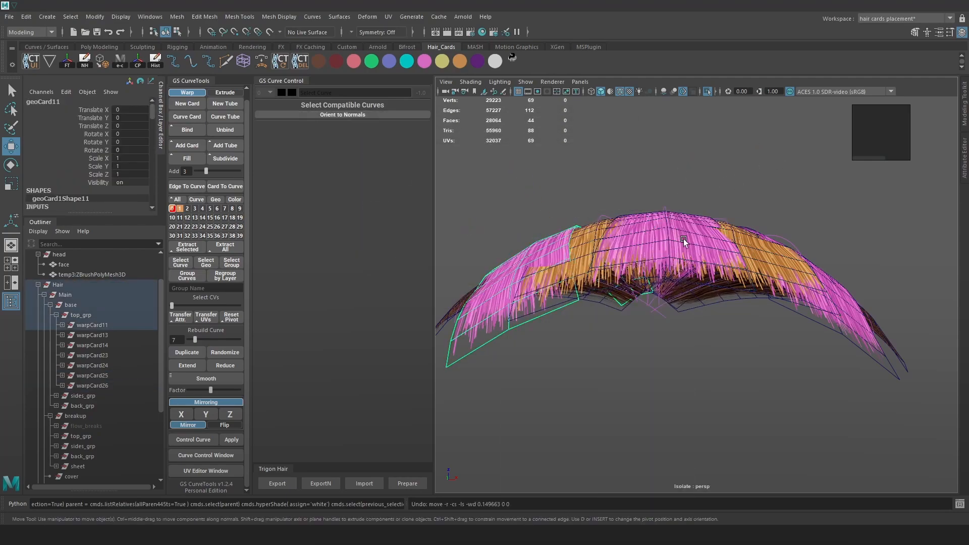
# Step: Try moving individual vertices of the warpCard25 card, including one on its outer edge
pyautogui.click(707, 223)
pyautogui.moveTo(717, 225); pyautogui.dragTo(686, 225, button='right')
pyautogui.click(731, 247)
pyautogui.moveTo(732, 242); pyautogui.dragTo(735, 235)
pyautogui.click(779, 250)
pyautogui.moveTo(867, 193); pyautogui.dragTo(829, 194, button='right')
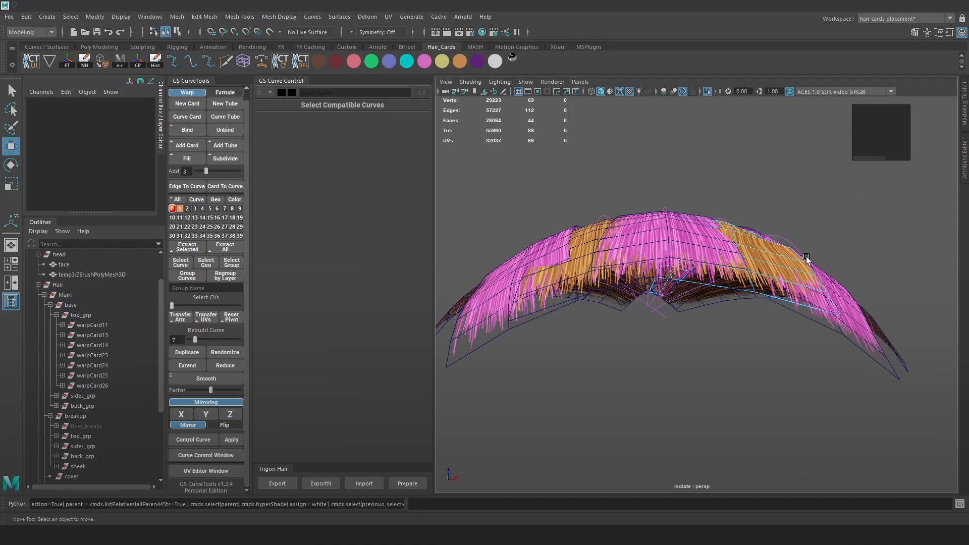
pyautogui.click(810, 260)
pyautogui.moveTo(815, 247); pyautogui.dragTo(810, 257)
pyautogui.keyDown('alt'); pyautogui.moveTo(867, 231); pyautogui.dragTo(834, 247); pyautogui.keyUp('alt')
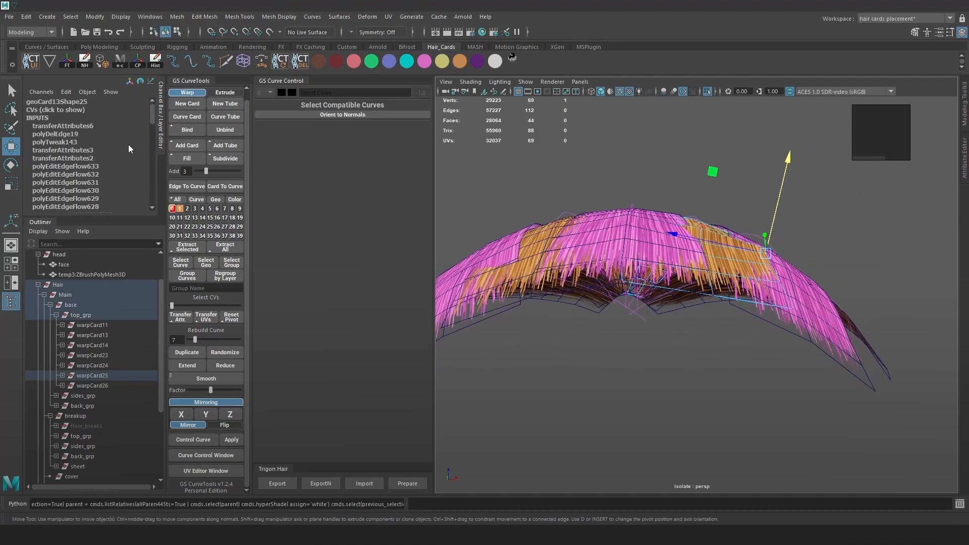
# Step: Try moving a vertex of the warpCard24 card near its overlap with warpCard25, and undo the move
pyautogui.keyDown('alt'); pyautogui.moveTo(713, 230); pyautogui.dragTo(750, 252); pyautogui.keyUp('alt')
pyautogui.click(754, 244)
pyautogui.rightClick(753, 182)
pyautogui.moveTo(752, 181); pyautogui.dragTo(704, 182, button='right')
pyautogui.click(778, 209)
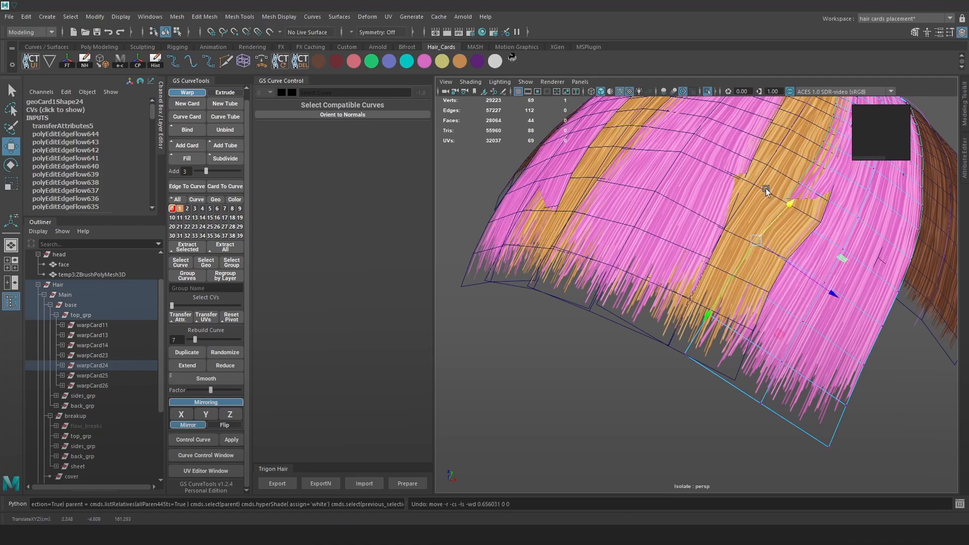
pyautogui.hotkey('ctrl', 'z')
# Step: Undo a trial non-deformer history deletion on the warpCard25 and warpCard13 cards, and delete their full construction history instead
pyautogui.click(760, 206)
pyautogui.keyDown('shift'); pyautogui.click(590, 189); pyautogui.keyUp('shift')
pyautogui.keyDown('alt'); pyautogui.moveTo(595, 177); pyautogui.dragTo(752, 245); pyautogui.keyUp('alt')
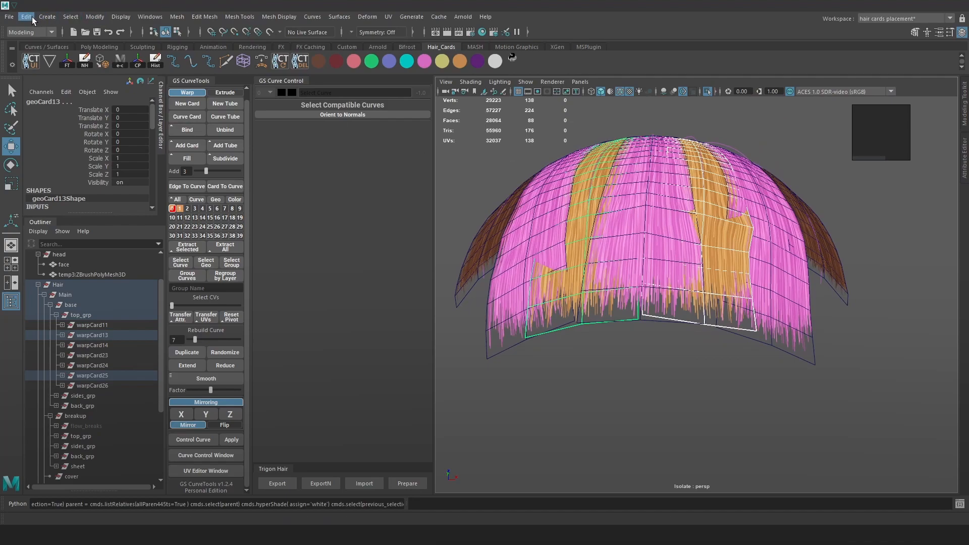
pyautogui.click(30, 17)
pyautogui.moveTo(81, 139)
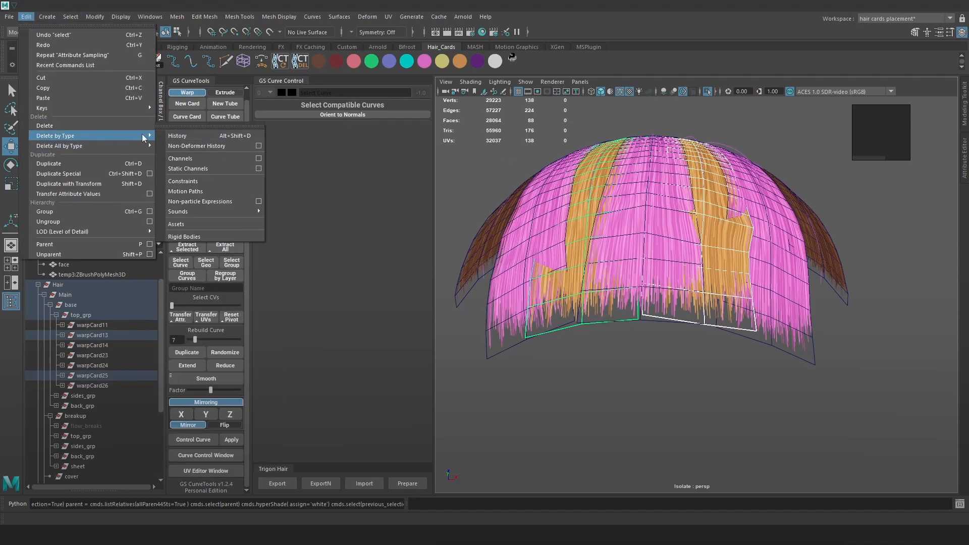
pyautogui.moveTo(130, 146)
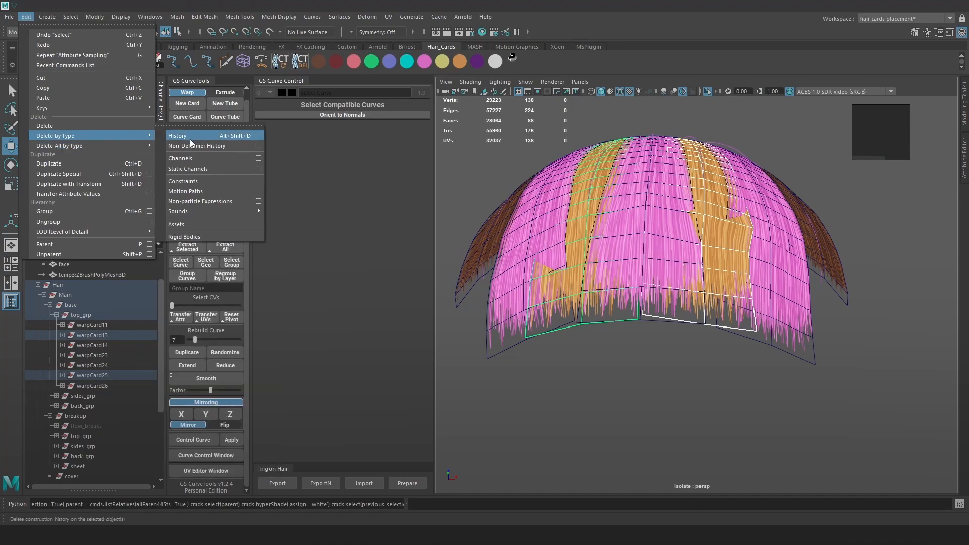
pyautogui.click(189, 144)
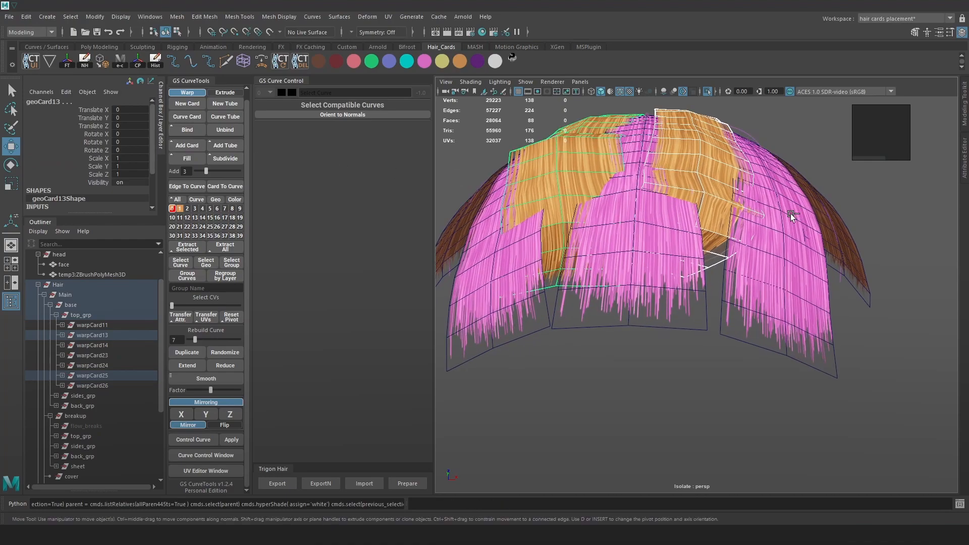
pyautogui.hotkey('ctrl', 'z')
pyautogui.click(21, 20)
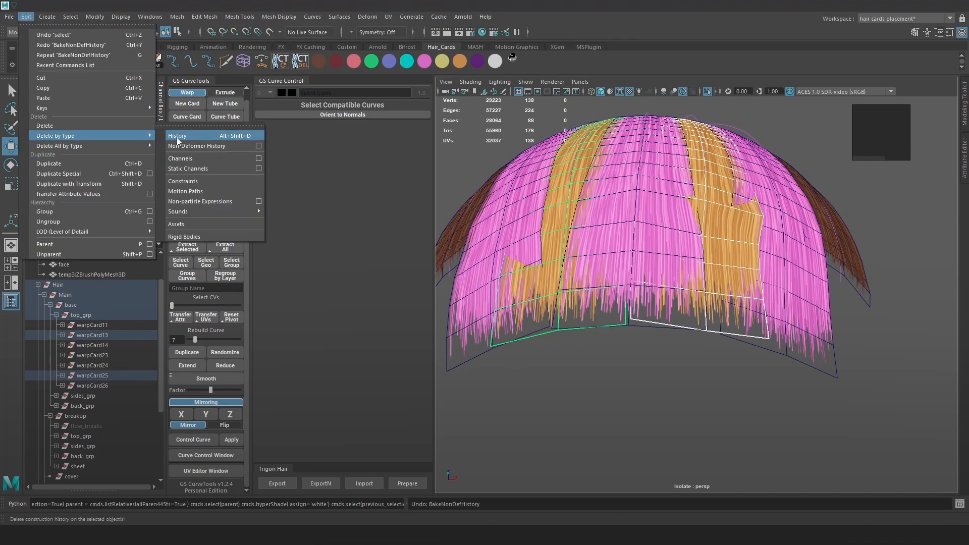
pyautogui.click(177, 136)
# Step: Try moving the path curve of the warpCard25 card in wireframe view, and undo the move
pyautogui.click(720, 188)
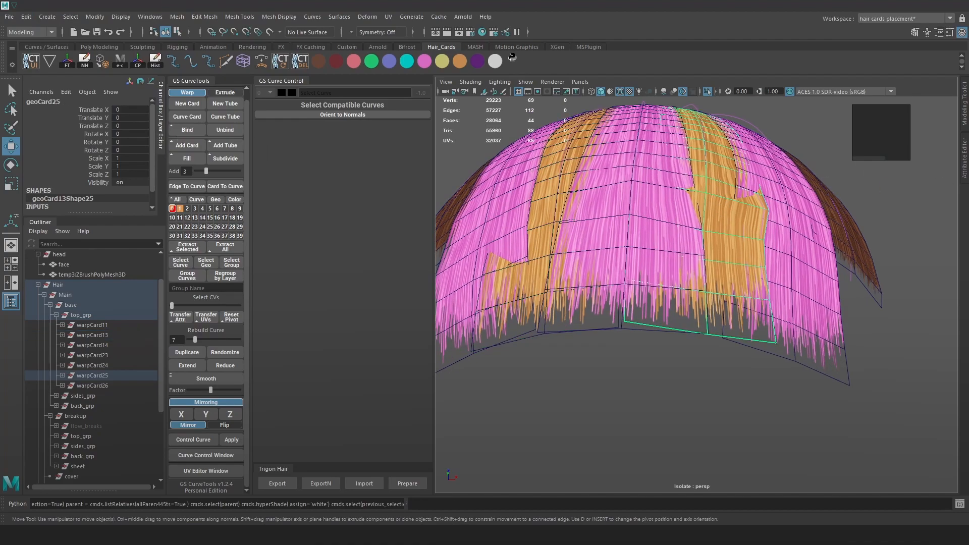
pyautogui.keyDown('alt'); pyautogui.moveTo(718, 252); pyautogui.dragTo(710, 208); pyautogui.keyUp('alt')
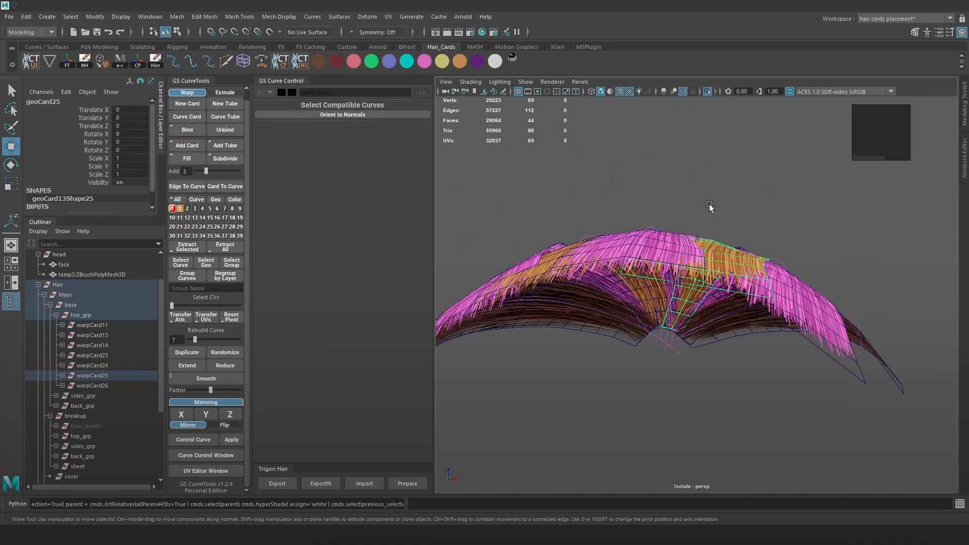
pyautogui.keyDown('alt'); pyautogui.moveTo(740, 256); pyautogui.dragTo(749, 217); pyautogui.keyUp('alt')
pyautogui.click(749, 216)
pyautogui.press('4')
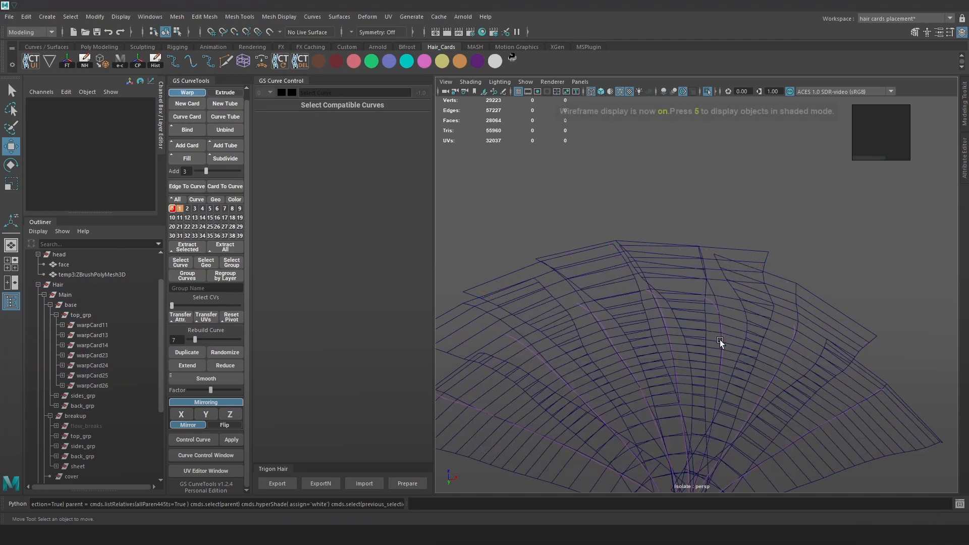
pyautogui.click(719, 340)
pyautogui.click(724, 331)
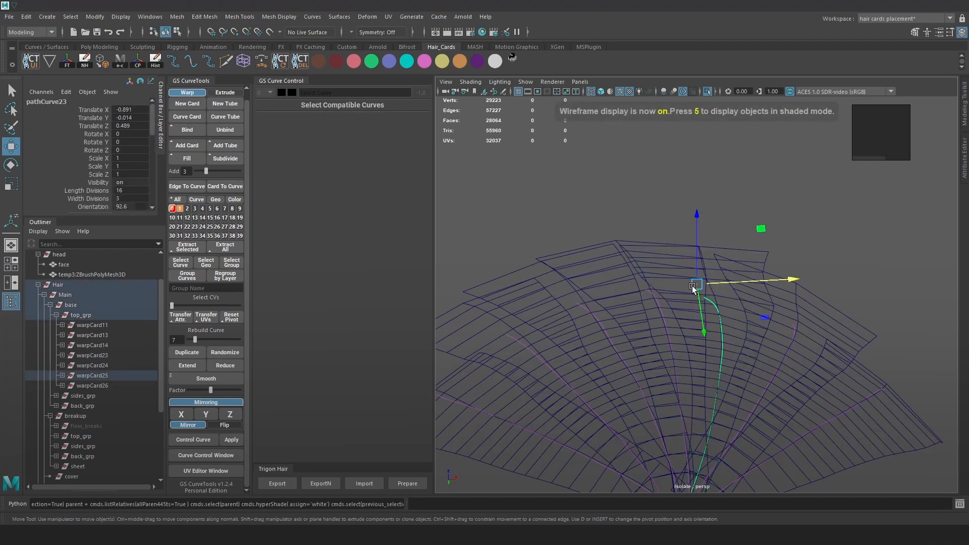
pyautogui.moveTo(702, 271); pyautogui.dragTo(698, 285)
pyautogui.keyDown('alt'); pyautogui.moveTo(768, 263); pyautogui.dragTo(767, 292); pyautogui.keyUp('alt')
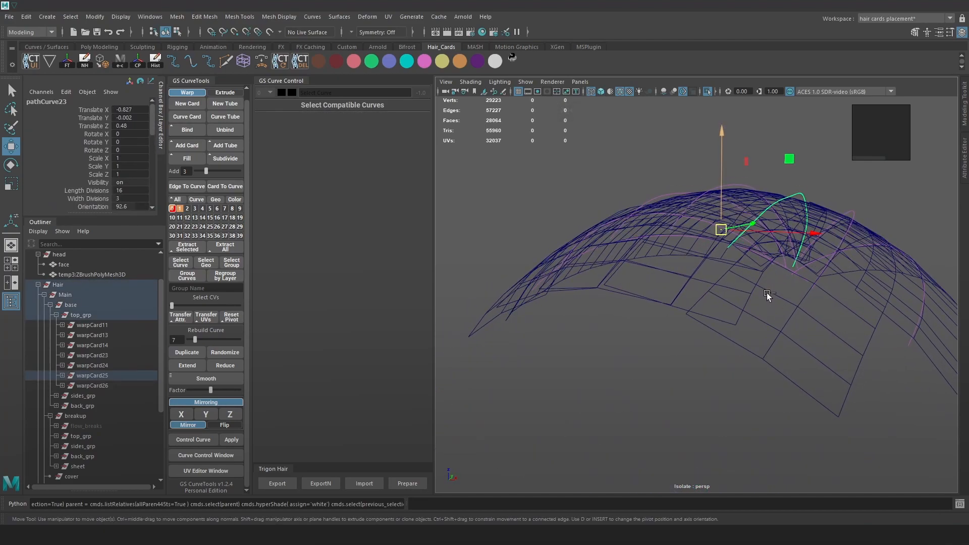
pyautogui.hotkey('ctrl', 'z')
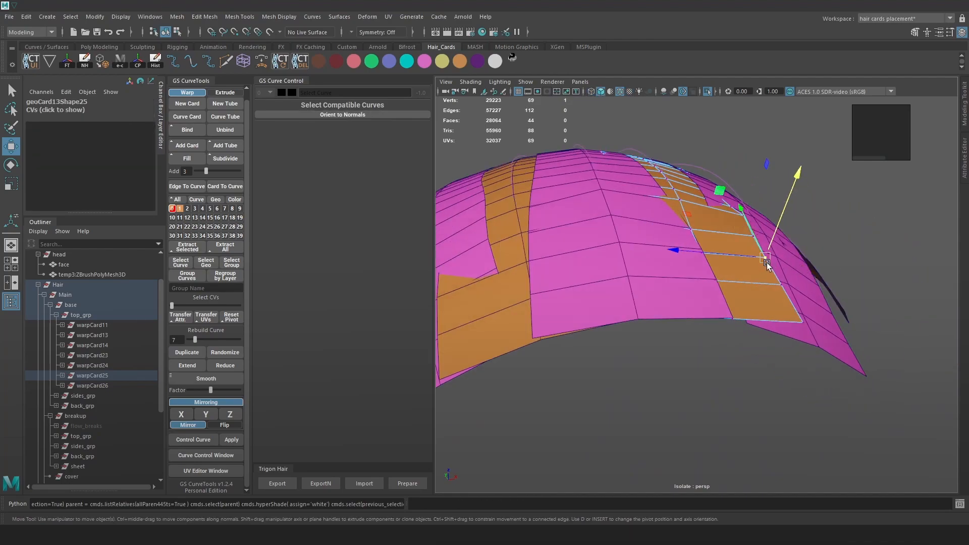
# Step: Try moving an outer-edge vertex of the warpCard25 card, undo the changes and return to textured display
pyautogui.moveTo(766, 264); pyautogui.dragTo(786, 277)
pyautogui.hotkey('ctrl', 'z')
pyautogui.press('6')
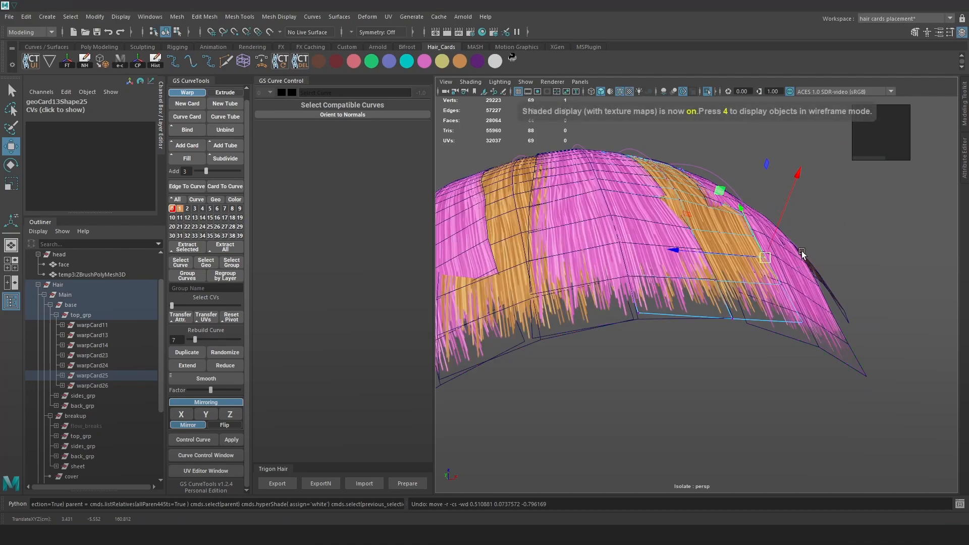
pyautogui.hotkey('ctrl', 'z')
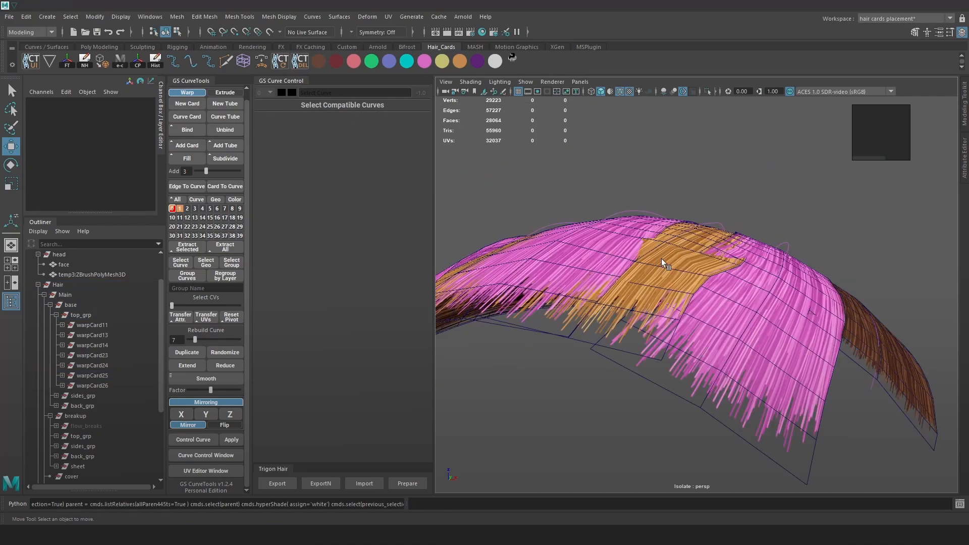
# Step: Hide the pink warpCard24, warpCard26 and warpCard11 cards
pyautogui.keyDown('alt'); pyautogui.moveTo(658, 251); pyautogui.dragTo(904, 270); pyautogui.keyUp('alt')
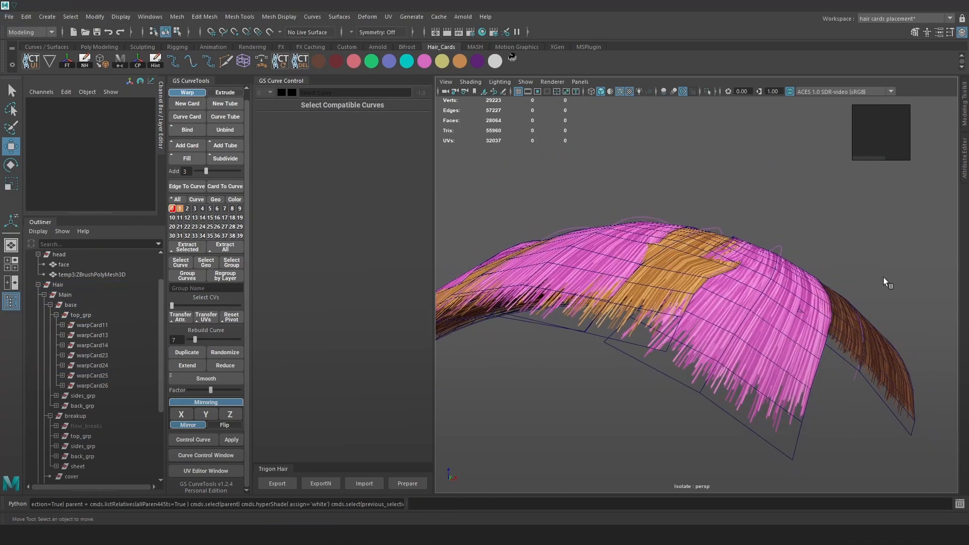
pyautogui.click(731, 306)
pyautogui.keyDown('alt'); pyautogui.moveTo(716, 311); pyautogui.dragTo(626, 305); pyautogui.keyUp('alt')
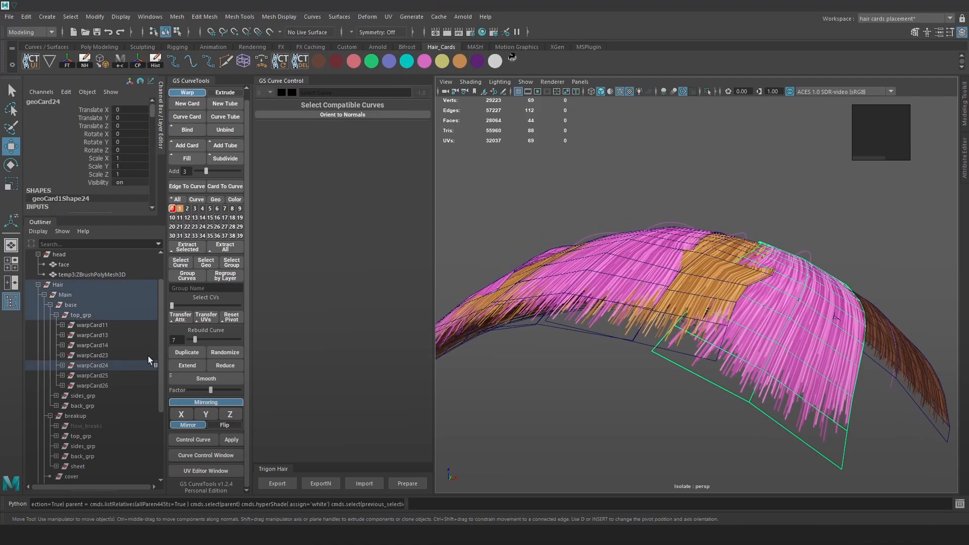
pyautogui.keyDown('shift'); pyautogui.click(593, 299); pyautogui.keyUp('shift')
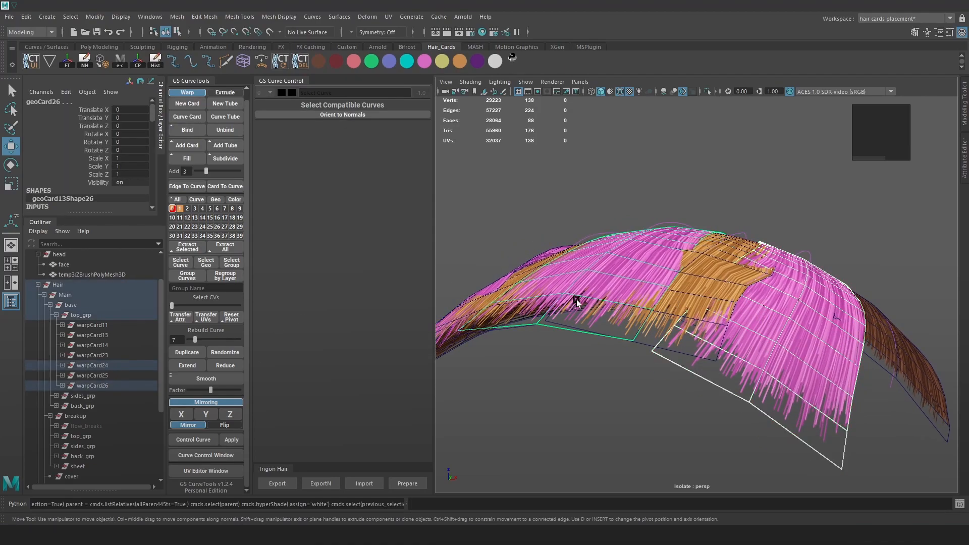
pyautogui.keyDown('alt'); pyautogui.moveTo(487, 297); pyautogui.dragTo(610, 310); pyautogui.keyUp('alt')
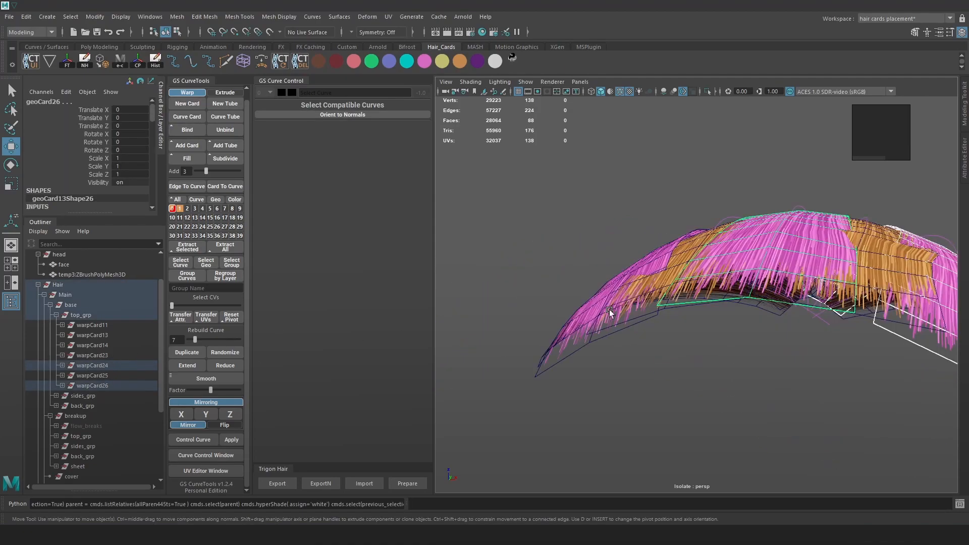
pyautogui.keyDown('alt'); pyautogui.moveTo(649, 380); pyautogui.dragTo(581, 310); pyautogui.keyUp('alt')
pyautogui.keyDown('shift'); pyautogui.click(582, 311); pyautogui.keyUp('shift')
pyautogui.hotkey('ctrl', 'h')
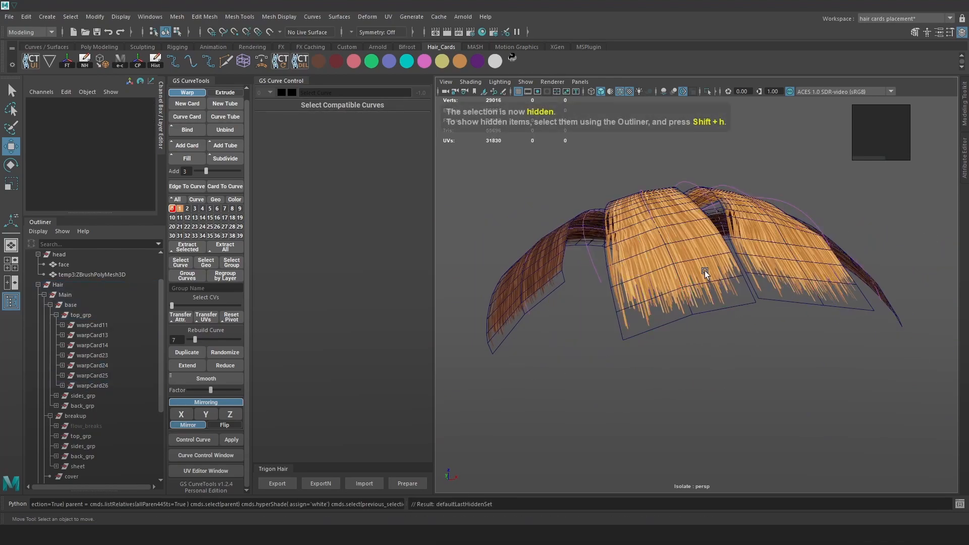
# Step: Select the warpCard13 card, turn off the isolated view and hide the breakup group
pyautogui.keyDown('alt'); pyautogui.moveTo(704, 271); pyautogui.dragTo(662, 264); pyautogui.keyUp('alt')
pyautogui.click(662, 265)
pyautogui.click(707, 90)
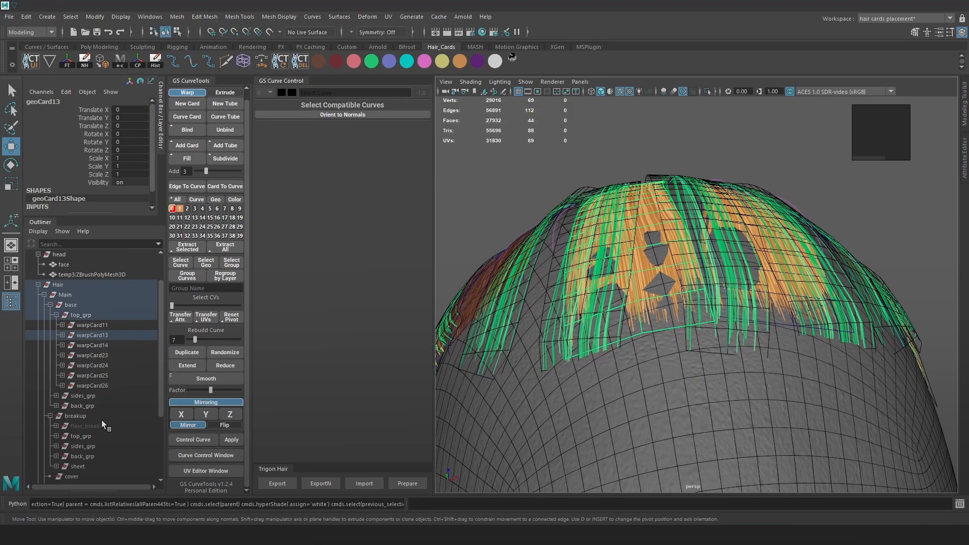
pyautogui.click(91, 416)
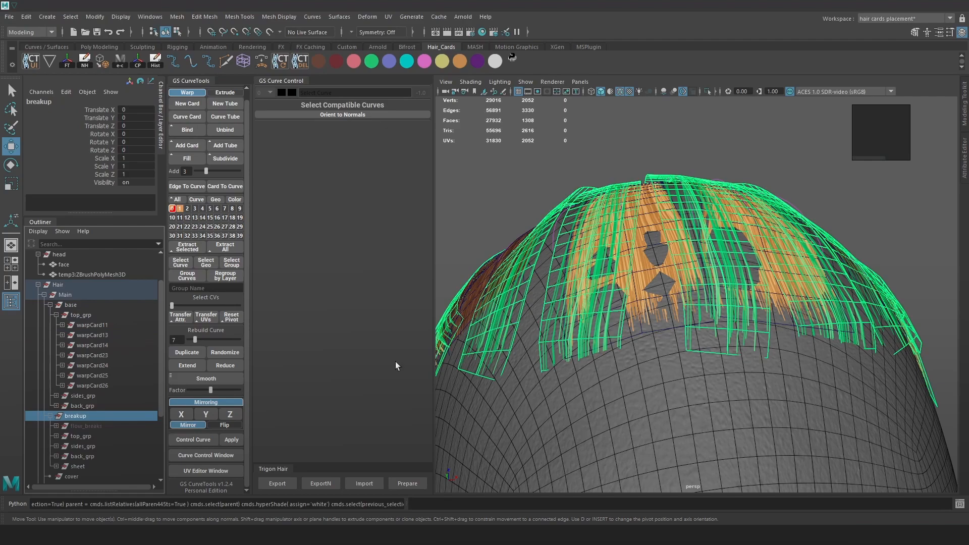
pyautogui.hotkey('ctrl', 'h')
# Step: Select a vertex in the middle of the warpCard13 card and raise it so the card clears the scalp
pyautogui.click(675, 238)
pyautogui.scroll(2, 675, 239)
pyautogui.moveTo(673, 236); pyautogui.dragTo(570, 197, button='right')
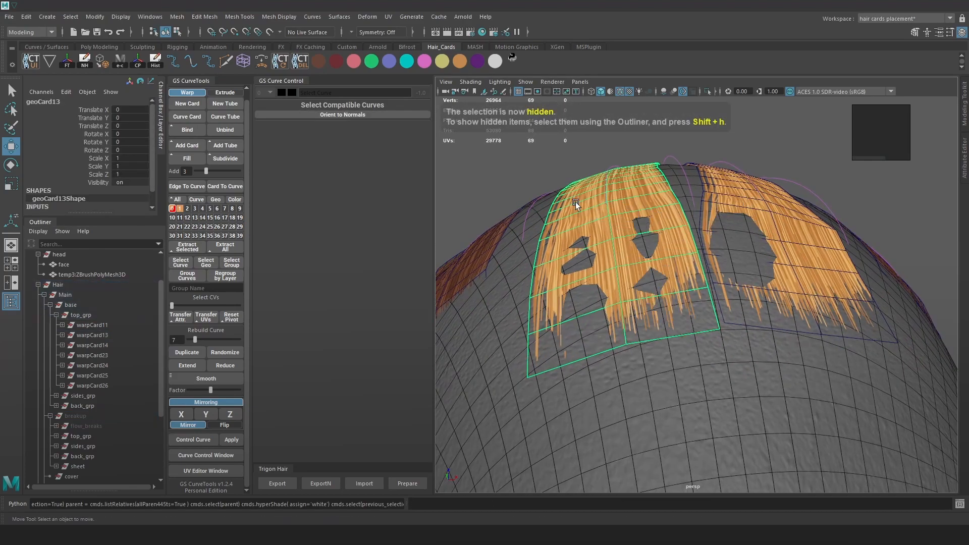
pyautogui.click(617, 267)
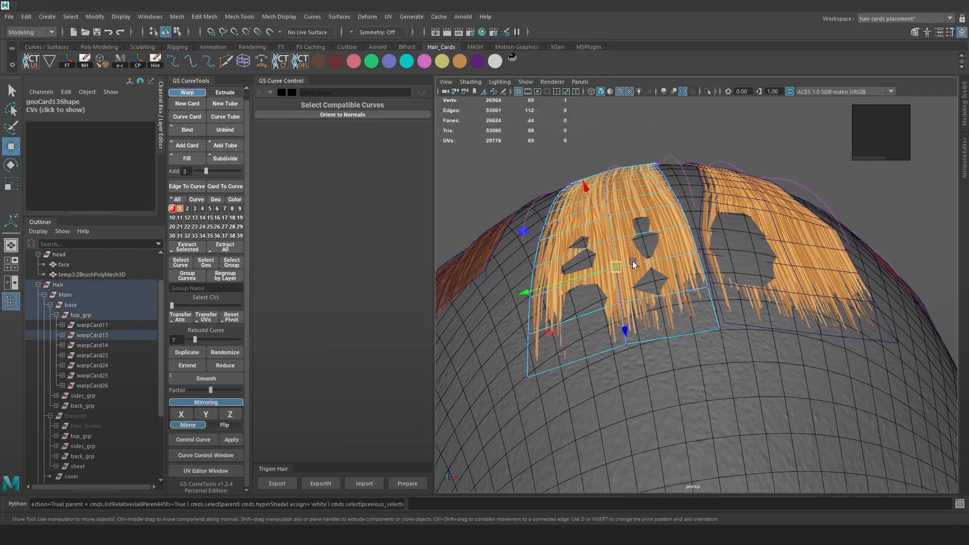
pyautogui.keyDown('alt'); pyautogui.moveTo(684, 259); pyautogui.dragTo(734, 256); pyautogui.keyUp('alt')
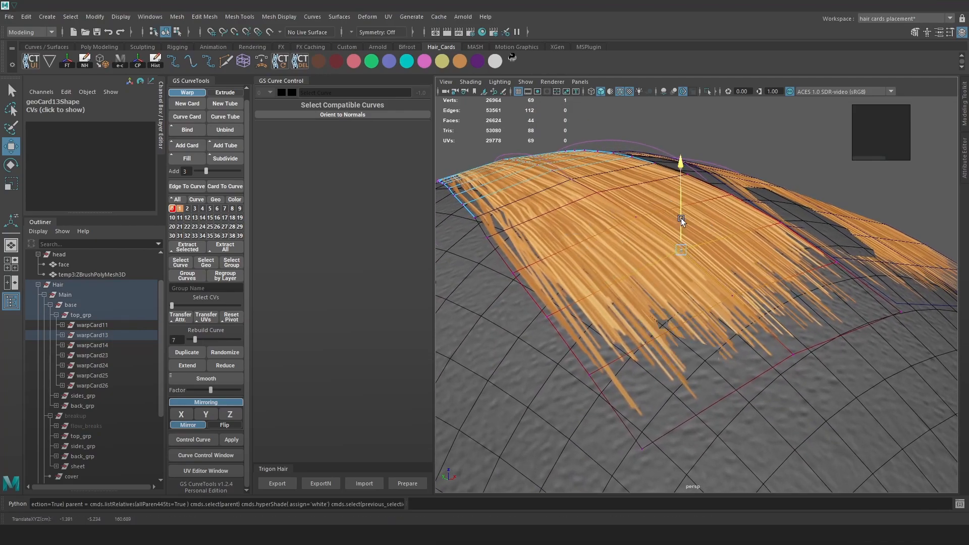
pyautogui.moveTo(760, 250)
pyautogui.keyDown('alt'); pyautogui.mouseDown()
pyautogui.moveTo(800, 296)
pyautogui.moveTo(826, 270)
pyautogui.moveTo(772, 243)
pyautogui.mouseUp(); pyautogui.keyUp('alt')
# Step: Apply Edit Edge Flow to several cross edges of the warpCard25 card
pyautogui.click(800, 296)
pyautogui.moveTo(730, 243); pyautogui.dragTo(731, 219, button='right')
pyautogui.doubleClick(723, 231)
pyautogui.keyDown('shift'); pyautogui.moveTo(722, 231); pyautogui.dragTo(742, 323, button='right'); pyautogui.keyUp('shift')
pyautogui.doubleClick(732, 259)
pyautogui.press('g')
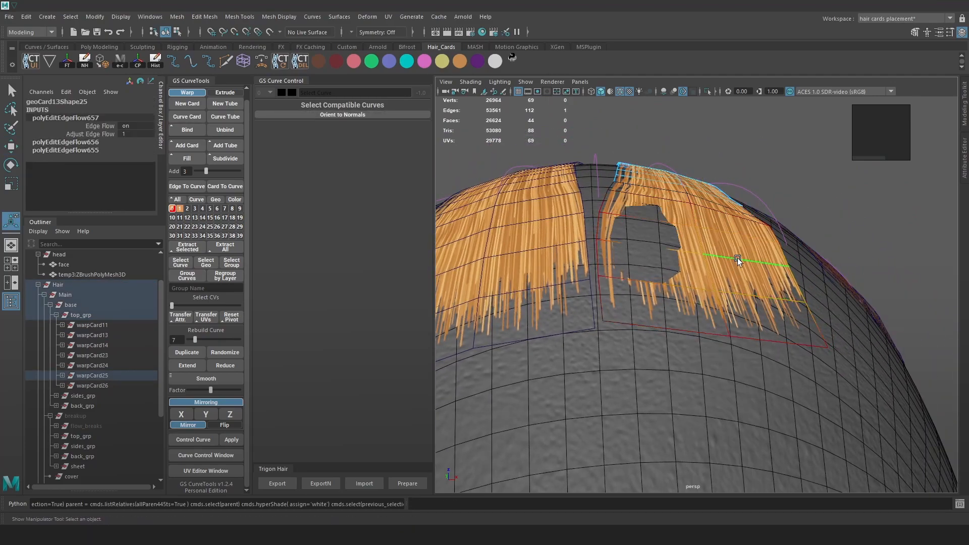
pyautogui.press('g')
pyautogui.keyDown('alt'); pyautogui.moveTo(739, 258); pyautogui.dragTo(757, 293); pyautogui.keyUp('alt')
pyautogui.press('g')
# Step: Repeat Edit Edge Flow loop by loop from the crown side to the lower end of the warpCard25 card
pyautogui.keyDown('alt'); pyautogui.moveTo(771, 195); pyautogui.dragTo(687, 229); pyautogui.keyUp('alt')
pyautogui.doubleClick(710, 167)
pyautogui.press('g')
pyautogui.press('g')
pyautogui.doubleClick(704, 201)
pyautogui.press('g')
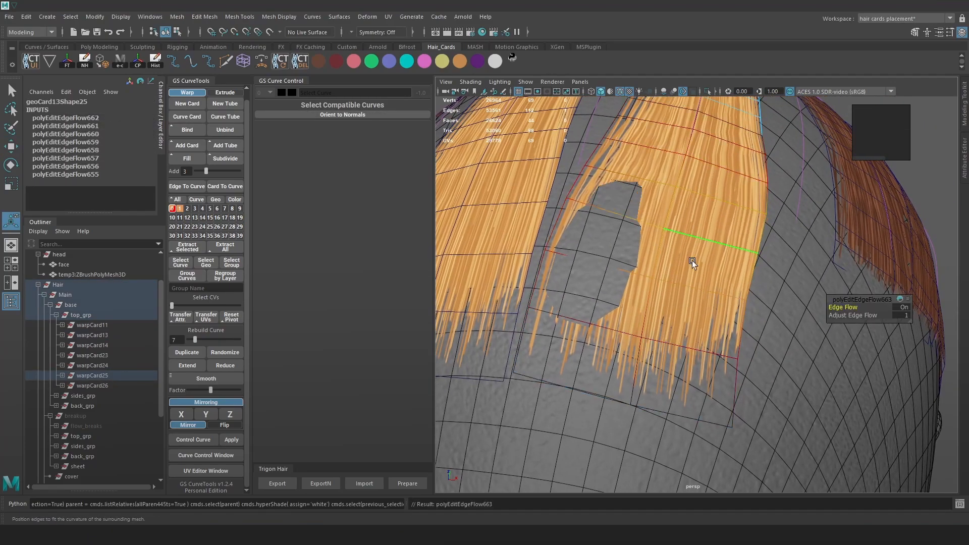
pyautogui.doubleClick(697, 240)
pyautogui.press('g')
pyautogui.doubleClick(673, 331)
pyautogui.press('g')
# Step: Scale the lower cross edge loops of the warpCard25 card to adjust its width
pyautogui.press('r')
pyautogui.moveTo(688, 336); pyautogui.dragTo(717, 323)
pyautogui.moveTo(551, 313)
pyautogui.mouseDown()
pyautogui.moveTo(594, 326)
pyautogui.moveTo(556, 314)
pyautogui.mouseUp()
pyautogui.doubleClick(696, 234)
pyautogui.moveTo(750, 252)
pyautogui.mouseDown()
pyautogui.moveTo(707, 241)
pyautogui.moveTo(744, 250)
pyautogui.mouseUp()
# Step: Move individual vertices along the edges of the warpCard25 card, toggling soft selection, to lift it off the scalp
pyautogui.moveTo(658, 256); pyautogui.dragTo(661, 278, button='right')
pyautogui.press('w')
pyautogui.moveTo(696, 217); pyautogui.dragTo(656, 219, button='right')
pyautogui.click(650, 279)
pyautogui.press('b')
pyautogui.moveTo(654, 247); pyautogui.dragTo(794, 251)
pyautogui.click(797, 281)
pyautogui.click(578, 348)
pyautogui.moveTo(574, 328); pyautogui.dragTo(572, 324)
# Step: Raise a middle cross edge loop of the warpCard25 card slightly above the scalp
pyautogui.keyDown('alt'); pyautogui.moveTo(572, 324); pyautogui.dragTo(722, 255); pyautogui.keyUp('alt')
pyautogui.moveTo(722, 255); pyautogui.dragTo(723, 226, button='right')
pyautogui.doubleClick(670, 288)
pyautogui.moveTo(673, 263); pyautogui.dragTo(672, 258)
# Step: Smooth the remaining cross edge loops of the warpCard25 card with Edit Edge Flow and return to object selection
pyautogui.doubleClick(651, 368)
pyautogui.keyDown('shift'); pyautogui.moveTo(652, 368); pyautogui.dragTo(652, 448, button='right'); pyautogui.keyUp('shift')
pyautogui.press('g')
pyautogui.click(761, 283)
pyautogui.press('g')
pyautogui.doubleClick(831, 255)
pyautogui.press('g')
pyautogui.doubleClick(793, 289)
pyautogui.press('g')
pyautogui.doubleClick(754, 322)
pyautogui.press('g')
pyautogui.keyDown('alt'); pyautogui.moveTo(687, 299); pyautogui.dragTo(728, 271); pyautogui.keyUp('alt')
pyautogui.moveTo(817, 256); pyautogui.dragTo(817, 229, button='right')
pyautogui.press('q')
pyautogui.keyDown('alt'); pyautogui.moveTo(787, 252); pyautogui.dragTo(702, 309); pyautogui.keyUp('alt')
pyautogui.doubleClick(702, 322)
pyautogui.click(698, 323)
pyautogui.press('w')
pyautogui.hotkey('ctrl', 'z')
# Step: Make the face mesh the live surface
pyautogui.keyDown('alt'); pyautogui.moveTo(702, 310); pyautogui.dragTo(679, 293); pyautogui.keyUp('alt')
pyautogui.moveTo(671, 258); pyautogui.dragTo(716, 241, button='right')
pyautogui.click(751, 366)
pyautogui.scroll(2, 79, 284)
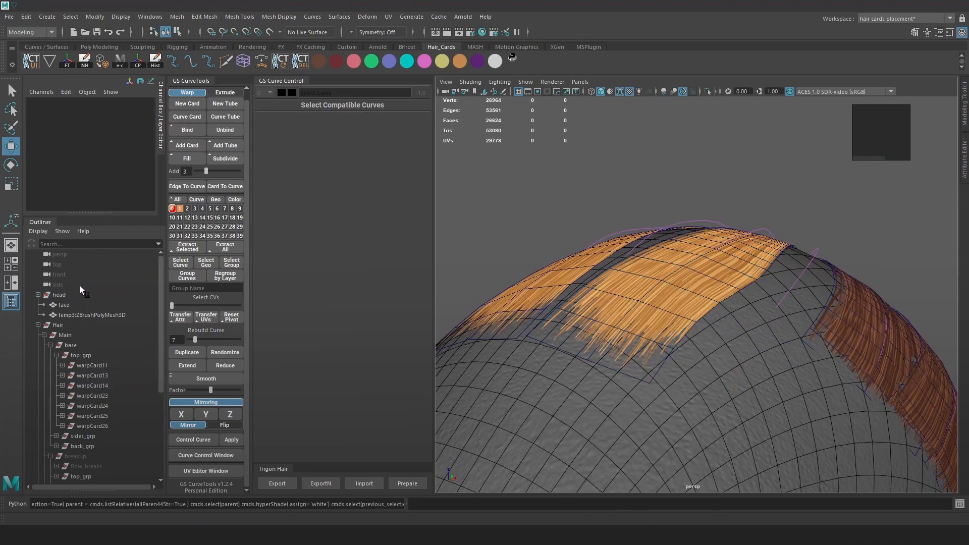
pyautogui.click(66, 312)
pyautogui.click(70, 305)
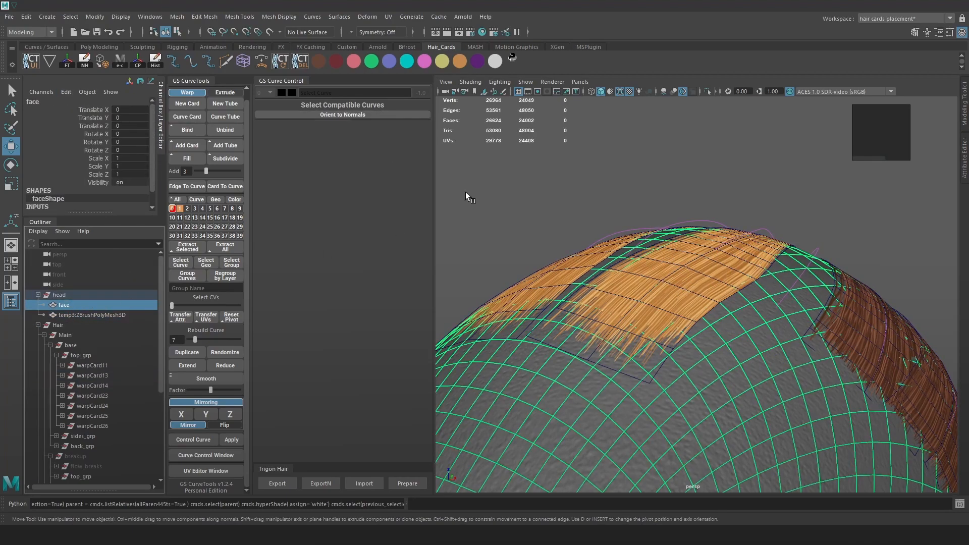
pyautogui.click(269, 32)
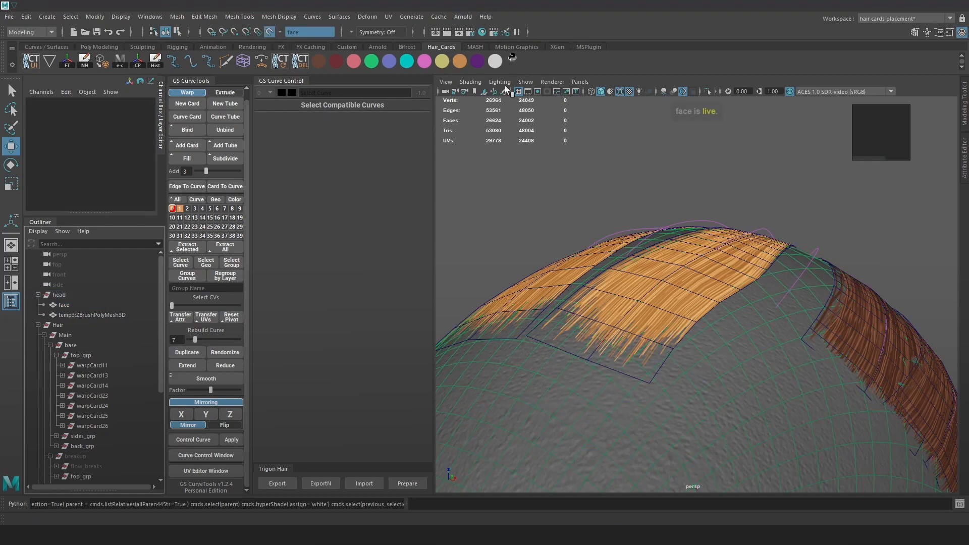
# Step: Relax the lower part of the warpCard25 card onto the live head surface with Quad Draw
pyautogui.click(915, 32)
pyautogui.click(935, 391)
pyautogui.keyDown('alt'); pyautogui.moveTo(611, 310); pyautogui.dragTo(608, 346); pyautogui.keyUp('alt')
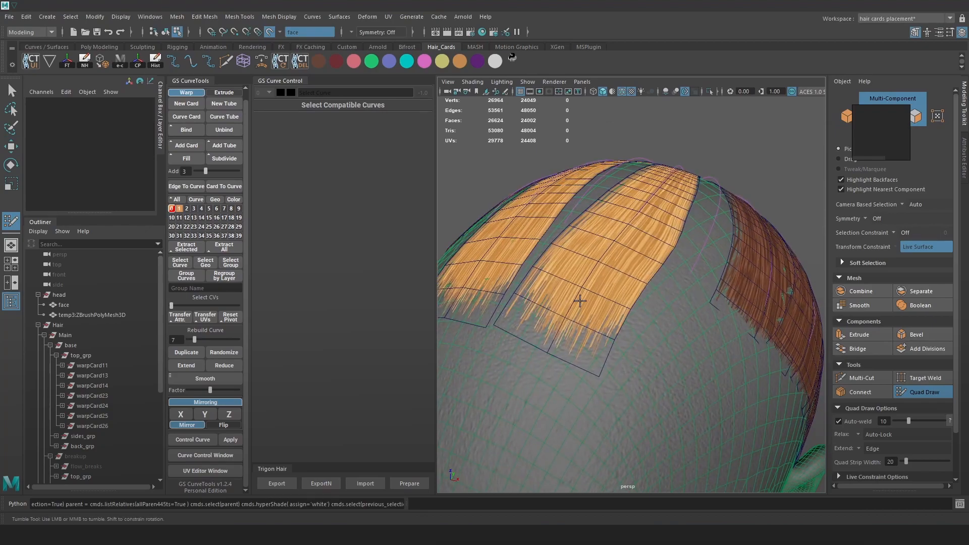
pyautogui.press('w')
pyautogui.click(591, 275)
pyautogui.click(933, 390)
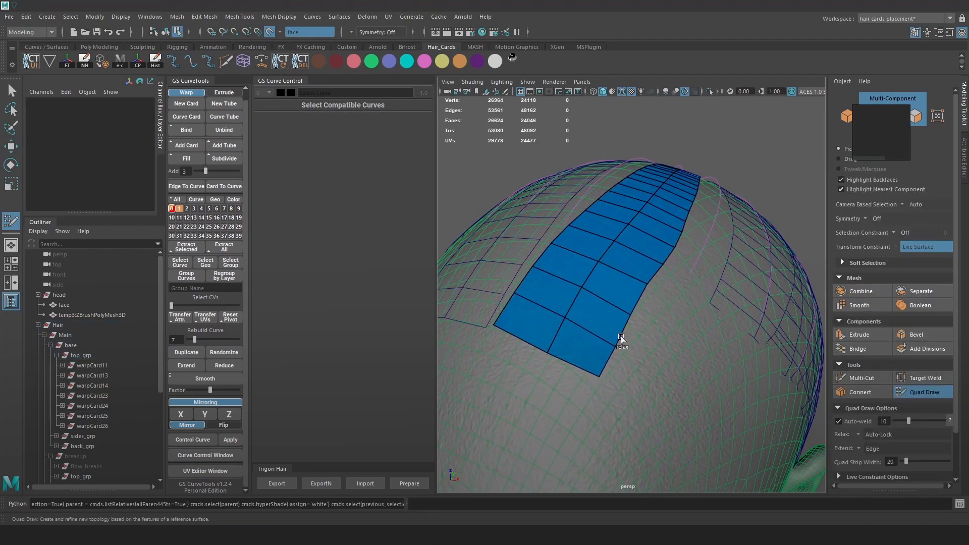
pyautogui.moveTo(598, 374)
pyautogui.keyDown('shift'); pyautogui.mouseDown()
pyautogui.moveTo(496, 324)
pyautogui.moveTo(538, 270)
pyautogui.mouseUp(); pyautogui.keyUp('shift')
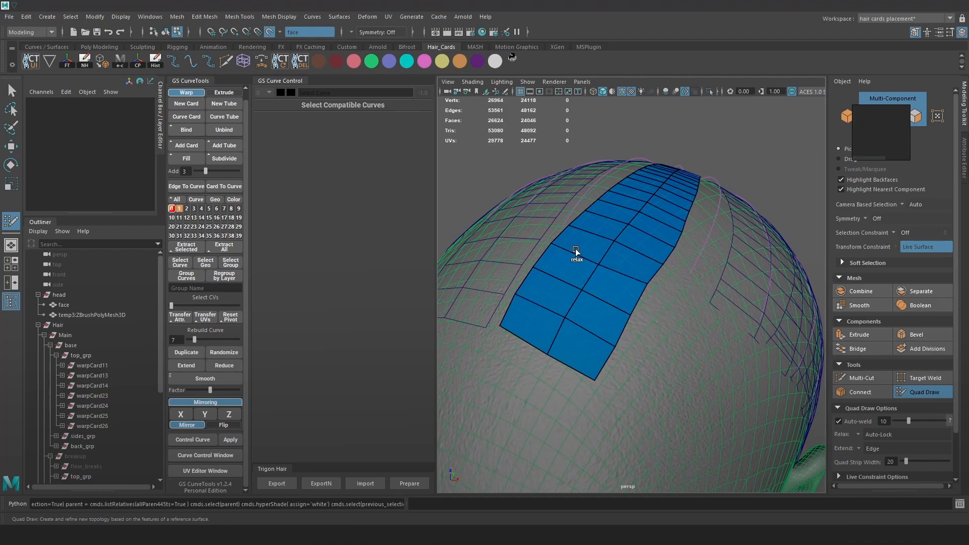
pyautogui.keyDown('alt'); pyautogui.moveTo(667, 252); pyautogui.dragTo(641, 261); pyautogui.keyUp('alt')
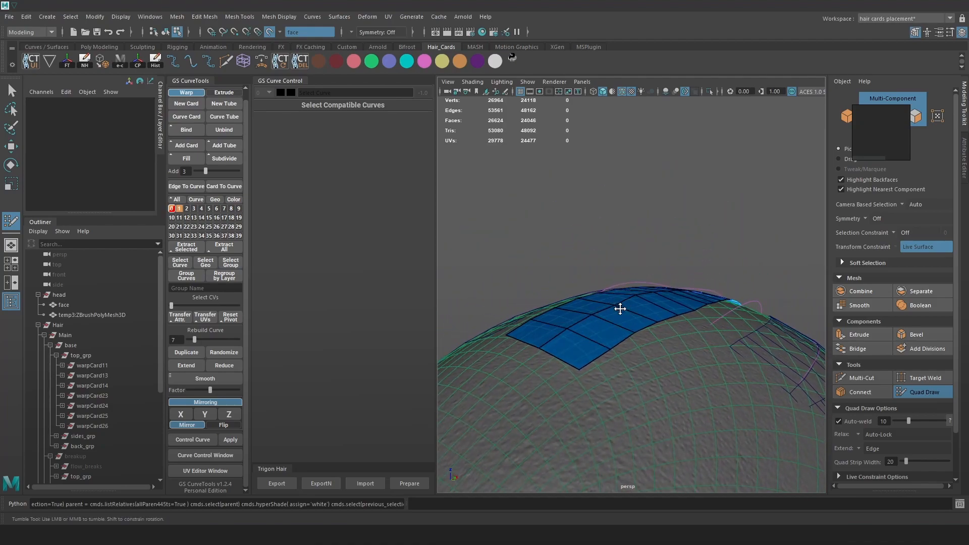
pyautogui.keyDown('alt'); pyautogui.moveTo(614, 303); pyautogui.dragTo(530, 298); pyautogui.keyUp('alt')
pyautogui.keyDown('alt'); pyautogui.moveTo(491, 271); pyautogui.dragTo(643, 281); pyautogui.keyUp('alt')
# Step: Leave Quad Draw, disable the live surface and close the attribute editor
pyautogui.press('w')
pyautogui.moveTo(594, 270); pyautogui.dragTo(584, 227, button='right')
pyautogui.keyDown('alt'); pyautogui.moveTo(469, 164); pyautogui.dragTo(500, 166); pyautogui.keyUp('alt')
pyautogui.click(938, 32)
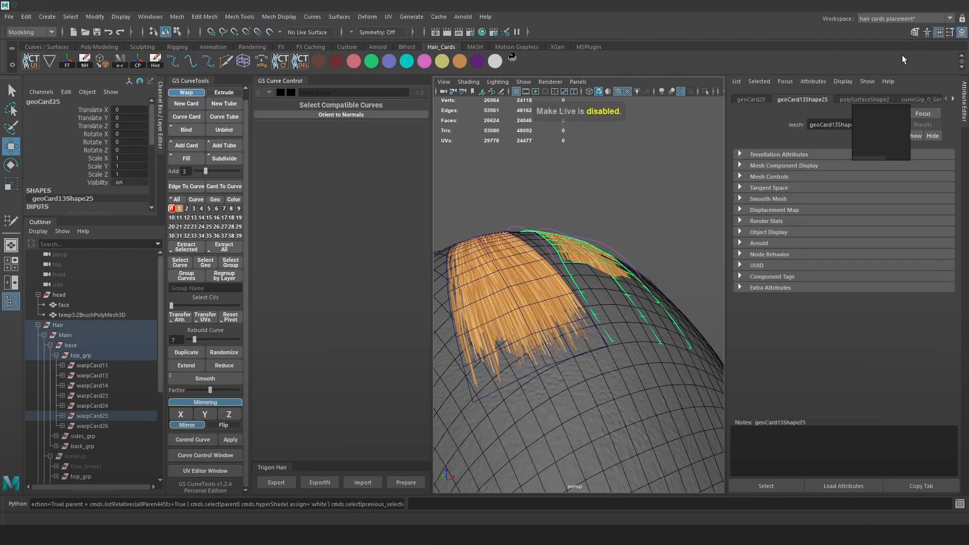
pyautogui.hotkey('ctrl', 'a')
# Step: Reapply Edit Edge Flow repeatedly to the cross edges of the relaxed warpCard25 card
pyautogui.keyDown('alt'); pyautogui.moveTo(739, 228); pyautogui.dragTo(716, 270); pyautogui.keyUp('alt')
pyautogui.doubleClick(715, 270)
pyautogui.keyDown('shift'); pyautogui.moveTo(676, 274); pyautogui.dragTo(694, 373, button='right'); pyautogui.keyUp('shift')
pyautogui.press('g')
pyautogui.press('g')
pyautogui.keyDown('alt'); pyautogui.moveTo(698, 361); pyautogui.dragTo(563, 285); pyautogui.keyUp('alt')
pyautogui.press('g')
pyautogui.press('g')
pyautogui.press('g')
pyautogui.press('g')
# Step: Raise a cross edge loop and the outer-edge vertices of the warpCard25 card above the scalp
pyautogui.press('w')
pyautogui.press('b')
pyautogui.doubleClick(682, 274)
pyautogui.press('b')
pyautogui.moveTo(682, 273); pyautogui.dragTo(667, 239)
pyautogui.press('b')
pyautogui.press('F9')
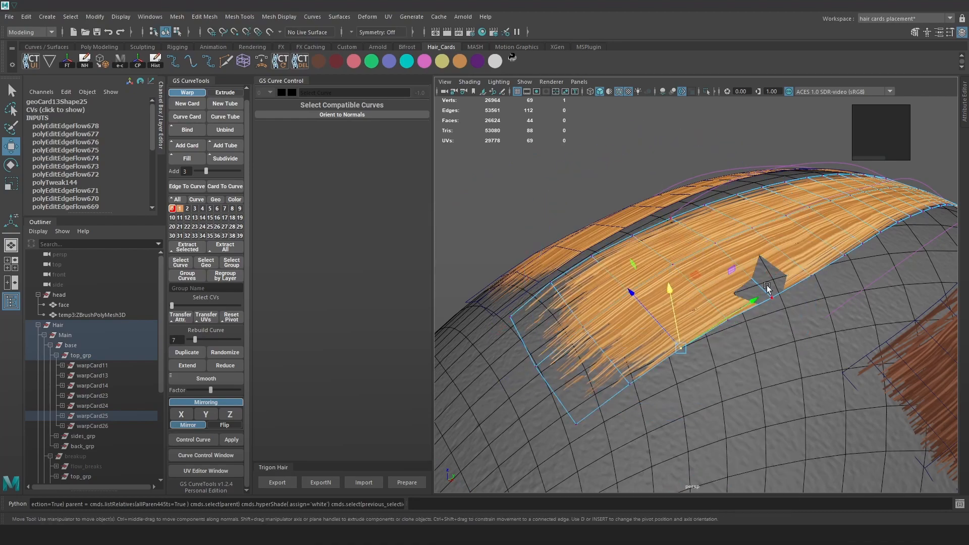
pyautogui.click(770, 295)
pyautogui.moveTo(777, 263); pyautogui.dragTo(819, 245)
pyautogui.click(811, 277)
# Step: Even out the adjusted cross loops of the warpCard25 card with Edit Edge Flow and return to object mode
pyautogui.press('F10')
pyautogui.doubleClick(778, 247)
pyautogui.keyDown('shift'); pyautogui.moveTo(778, 246); pyautogui.dragTo(765, 347, button='right'); pyautogui.keyUp('shift')
pyautogui.doubleClick(743, 272)
pyautogui.press('g')
pyautogui.doubleClick(697, 292)
pyautogui.press('g')
pyautogui.doubleClick(646, 317)
pyautogui.press('g')
pyautogui.keyDown('alt'); pyautogui.moveTo(645, 329); pyautogui.dragTo(794, 200); pyautogui.keyUp('alt')
pyautogui.press('F8')
pyautogui.press('q')
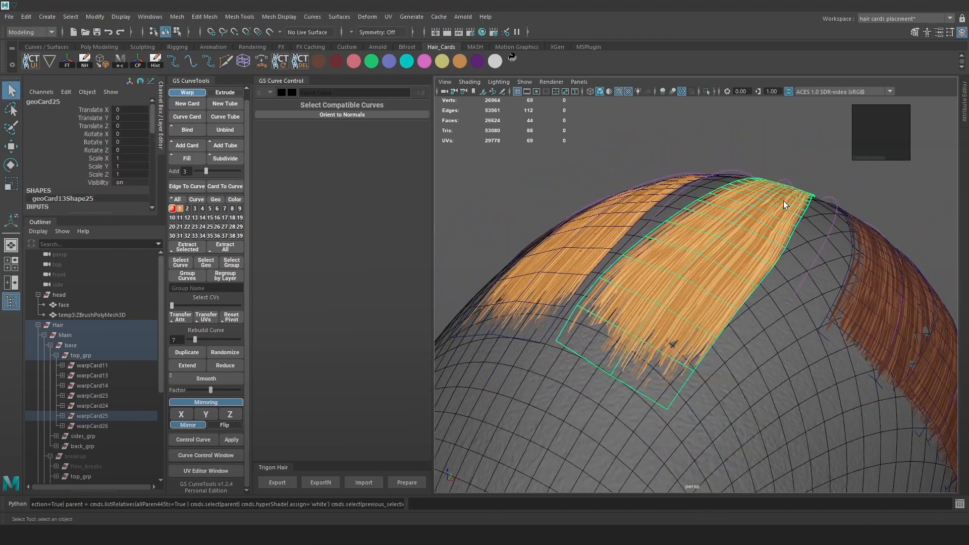
# Step: Expand the card groups in top_grp and unhide the warpCard26 and warpCard24 cards
pyautogui.moveTo(101, 425); pyautogui.dragTo(179, 365)
pyautogui.click(63, 416)
pyautogui.click(63, 415)
pyautogui.click(63, 425)
pyautogui.click(90, 456)
pyautogui.hotkey('shift', 'h')
pyautogui.click(62, 416)
pyautogui.click(63, 405)
pyautogui.click(91, 436)
pyautogui.hotkey('shift', 'h')
# Step: Unhide the warpCard11 card and collapse all the expanded card groups in top_grp
pyautogui.click(62, 395)
pyautogui.click(62, 386)
pyautogui.click(62, 375)
pyautogui.click(62, 366)
pyautogui.click(103, 395)
pyautogui.hotkey('shift', 'h')
pyautogui.click(62, 366)
pyautogui.click(62, 375)
pyautogui.click(62, 385)
pyautogui.click(62, 396)
pyautogui.click(63, 406)
pyautogui.click(62, 416)
pyautogui.click(63, 426)
# Step: View the restored top cards in wireframe and in untextured shaded display
pyautogui.moveTo(697, 272)
pyautogui.keyDown('alt'); pyautogui.mouseDown()
pyautogui.moveTo(839, 256)
pyautogui.moveTo(787, 270)
pyautogui.mouseUp(); pyautogui.keyUp('alt')
pyautogui.press('4')
pyautogui.click(759, 239)
pyautogui.press('5')
pyautogui.click(791, 275)
# Step: Select a cross edge loop of the warpCard26 card and rotate it to follow the head, checking it in textured display
pyautogui.press('F10')
pyautogui.click(533, 277)
pyautogui.press('F10')
pyautogui.doubleClick(554, 263)
pyautogui.press('w')
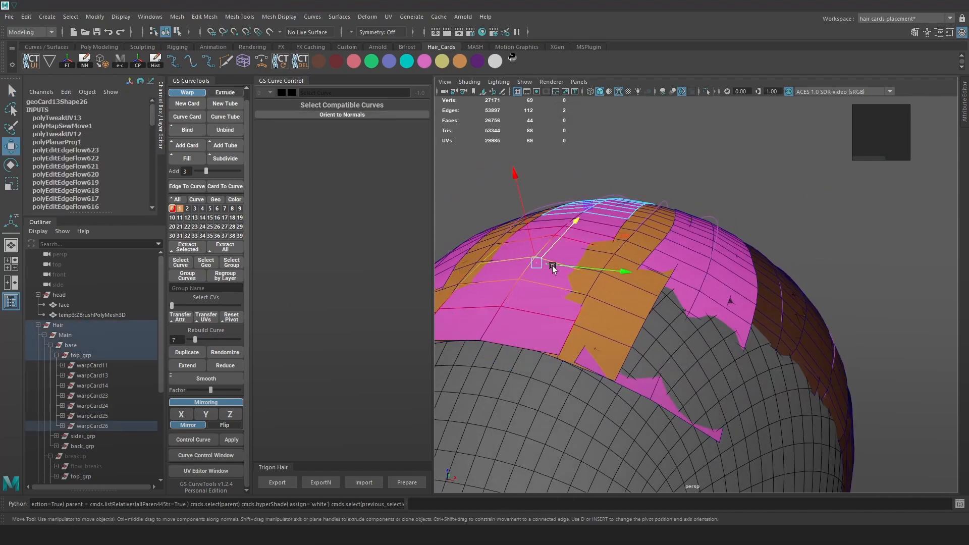
pyautogui.press('6')
pyautogui.keyDown('alt'); pyautogui.moveTo(587, 246); pyautogui.dragTo(537, 237); pyautogui.keyUp('alt')
pyautogui.press('e')
pyautogui.moveTo(595, 256)
pyautogui.mouseDown()
pyautogui.moveTo(543, 228)
pyautogui.moveTo(598, 252)
pyautogui.mouseUp()
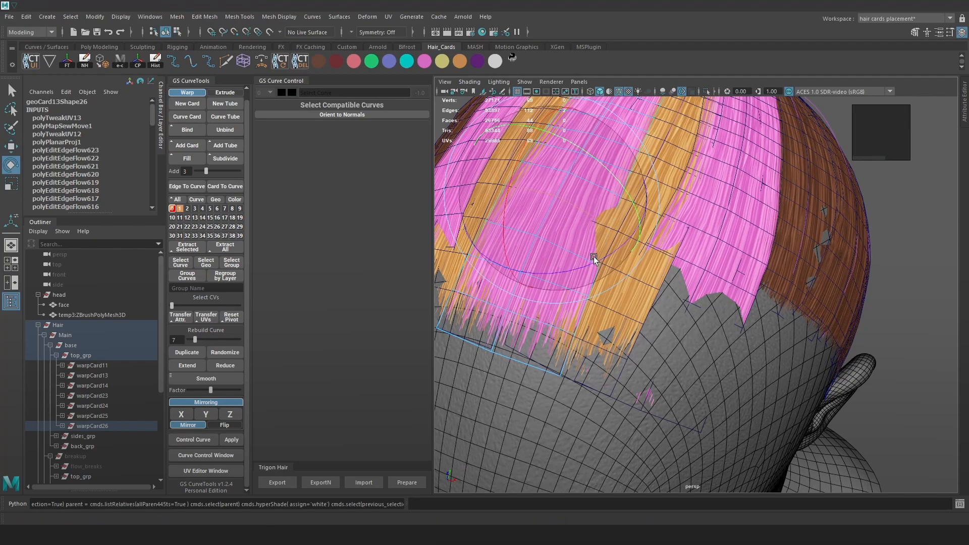
pyautogui.moveTo(636, 241); pyautogui.dragTo(615, 252)
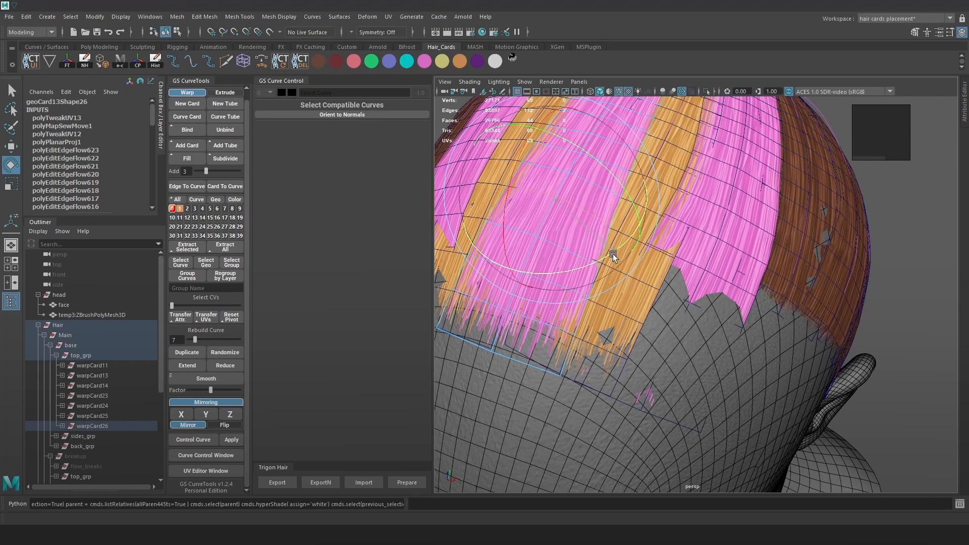
# Step: Even out the rotated and neighbouring cross loops of the warpCard26 card with Edit Edge Flow
pyautogui.press('w')
pyautogui.moveTo(614, 253)
pyautogui.keyDown('alt'); pyautogui.mouseDown()
pyautogui.moveTo(642, 252)
pyautogui.moveTo(625, 250)
pyautogui.mouseUp(); pyautogui.keyUp('alt')
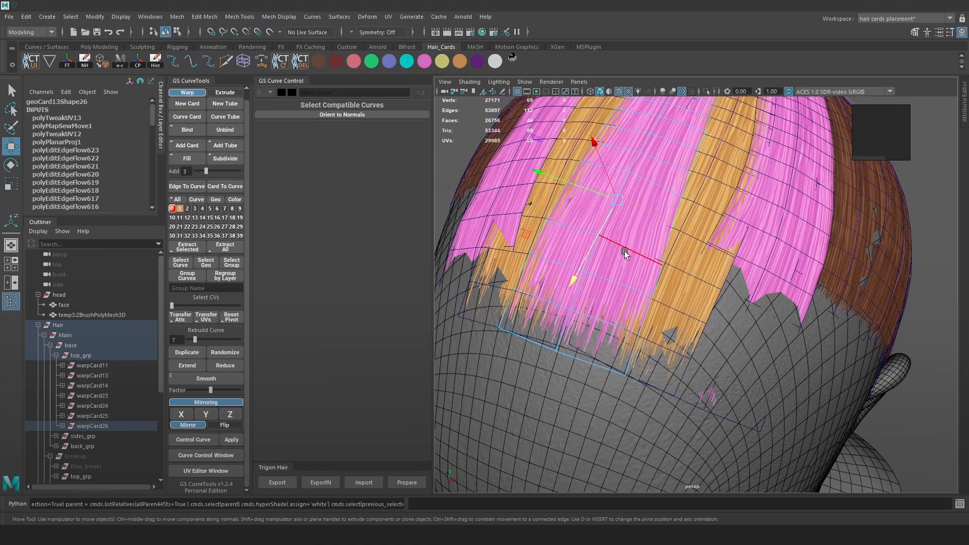
pyautogui.keyDown('shift'); pyautogui.rightClick(625, 251); pyautogui.keyUp('shift')
pyautogui.click(612, 351)
pyautogui.doubleClick(639, 286)
pyautogui.press('g')
pyautogui.doubleClick(616, 322)
pyautogui.press('g')
pyautogui.keyDown('alt'); pyautogui.moveTo(660, 265); pyautogui.dragTo(500, 282); pyautogui.keyUp('alt')
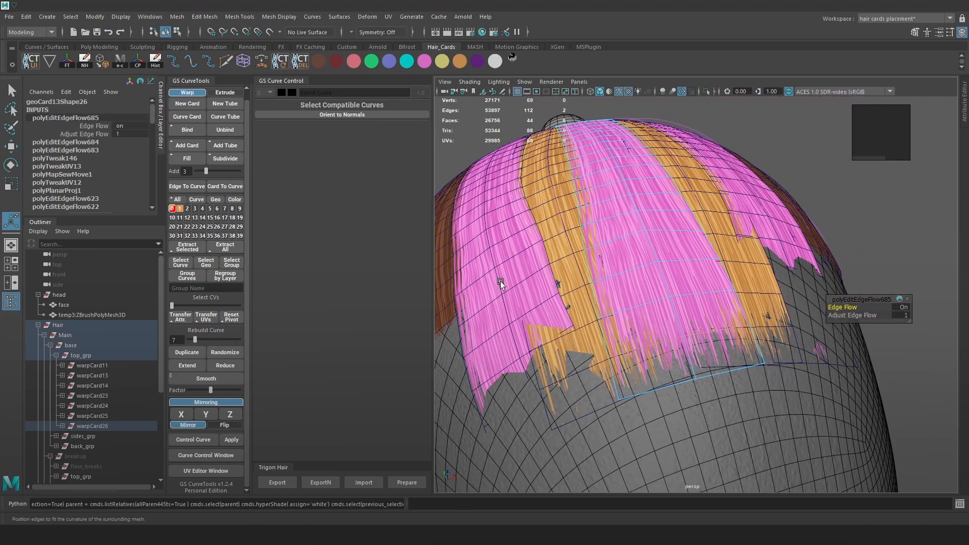
# Step: Reposition vertices along the lower edges of the warpCard11 card so they follow the head surface
pyautogui.keyDown('alt'); pyautogui.moveTo(501, 280); pyautogui.dragTo(640, 197, button='middle'); pyautogui.keyUp('alt')
pyautogui.click(640, 200)
pyautogui.moveTo(639, 199); pyautogui.dragTo(596, 200, button='right')
pyautogui.click(683, 305)
pyautogui.press('w')
pyautogui.press('b')
pyautogui.moveTo(690, 307); pyautogui.dragTo(697, 316)
pyautogui.moveTo(660, 291); pyautogui.dragTo(655, 291)
pyautogui.press('e')
pyautogui.press('w')
pyautogui.click(758, 303)
pyautogui.moveTo(764, 288); pyautogui.dragTo(749, 288)
pyautogui.keyDown('alt'); pyautogui.moveTo(749, 287); pyautogui.dragTo(817, 310, button='right'); pyautogui.keyUp('alt')
pyautogui.keyDown('alt'); pyautogui.moveTo(817, 311); pyautogui.dragTo(766, 288); pyautogui.keyUp('alt')
pyautogui.click(597, 290)
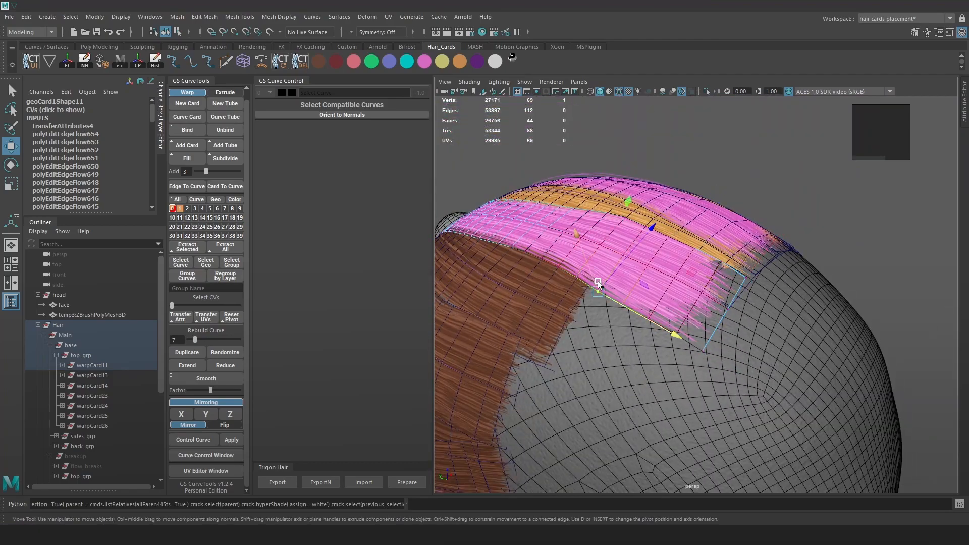
# Step: Select the front end edges of the warpCard24 card and move them against the head, checking in wireframe and textured display
pyautogui.keyDown('alt'); pyautogui.moveTo(713, 270); pyautogui.dragTo(768, 265); pyautogui.keyUp('alt')
pyautogui.click(768, 265)
pyautogui.moveTo(737, 255); pyautogui.dragTo(726, 190, button='right')
pyautogui.click(659, 365)
pyautogui.press('4')
pyautogui.moveTo(617, 311); pyautogui.dragTo(589, 281)
pyautogui.press('6')
pyautogui.moveTo(645, 304); pyautogui.dragTo(645, 298)
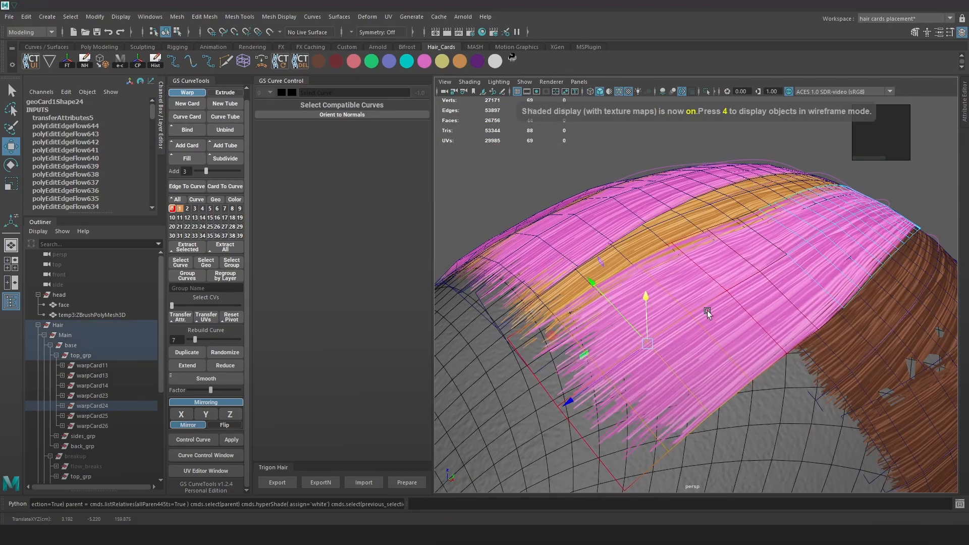
# Step: Move individual vertices near the front end of the warpCard24 card to refine its outline
pyautogui.keyDown('alt'); pyautogui.moveTo(704, 309); pyautogui.dragTo(609, 281); pyautogui.keyUp('alt')
pyautogui.moveTo(609, 282); pyautogui.dragTo(585, 279, button='right')
pyautogui.click(601, 259)
pyautogui.click(601, 262)
pyautogui.moveTo(591, 250); pyautogui.dragTo(589, 248)
pyautogui.click(582, 301)
pyautogui.moveTo(564, 290); pyautogui.dragTo(573, 292)
# Step: Nudge another vertex of the warpCard24 card to fit its border to the head and neighbouring card
pyautogui.keyDown('alt'); pyautogui.moveTo(573, 293); pyautogui.dragTo(731, 289); pyautogui.keyUp('alt')
pyautogui.click(854, 323)
pyautogui.click(853, 324)
pyautogui.keyDown('alt'); pyautogui.moveTo(867, 312); pyautogui.dragTo(686, 305); pyautogui.keyUp('alt')
pyautogui.click(697, 279)
pyautogui.moveTo(697, 279); pyautogui.dragTo(693, 285, button='middle')
pyautogui.keyDown('alt'); pyautogui.moveTo(686, 299); pyautogui.dragTo(670, 256); pyautogui.keyUp('alt')
pyautogui.moveTo(678, 251); pyautogui.dragTo(687, 247, button='middle')
pyautogui.keyDown('alt'); pyautogui.moveTo(688, 248); pyautogui.dragTo(615, 222); pyautogui.keyUp('alt')
# Step: Even out the edge loops of the adjusted top card with repeated Edit Edge Flow, return to object mode and deselect it
pyautogui.moveTo(608, 218); pyautogui.dragTo(609, 190, button='right')
pyautogui.doubleClick(618, 225)
pyautogui.keyDown('shift'); pyautogui.moveTo(616, 221); pyautogui.dragTo(636, 304, button='right'); pyautogui.keyUp('shift')
pyautogui.doubleClick(555, 232)
pyautogui.press('g')
pyautogui.press('g')
pyautogui.press('g')
pyautogui.press('g')
pyautogui.press('g')
pyautogui.press('g')
pyautogui.press('g')
pyautogui.press('g')
pyautogui.scroll(-3, 677, 283)
pyautogui.keyDown('alt'); pyautogui.moveTo(677, 283); pyautogui.dragTo(630, 250); pyautogui.keyUp('alt')
pyautogui.moveTo(629, 250); pyautogui.dragTo(657, 228, button='right')
pyautogui.press('q')
pyautogui.click(704, 256)
pyautogui.scroll(-5, 704, 255)
pyautogui.keyDown('alt'); pyautogui.moveTo(705, 273); pyautogui.dragTo(671, 353); pyautogui.keyUp('alt')
# Step: Collapse top_grp, move the breakup group out of the Hair hierarchy and export the hair
pyautogui.click(56, 356)
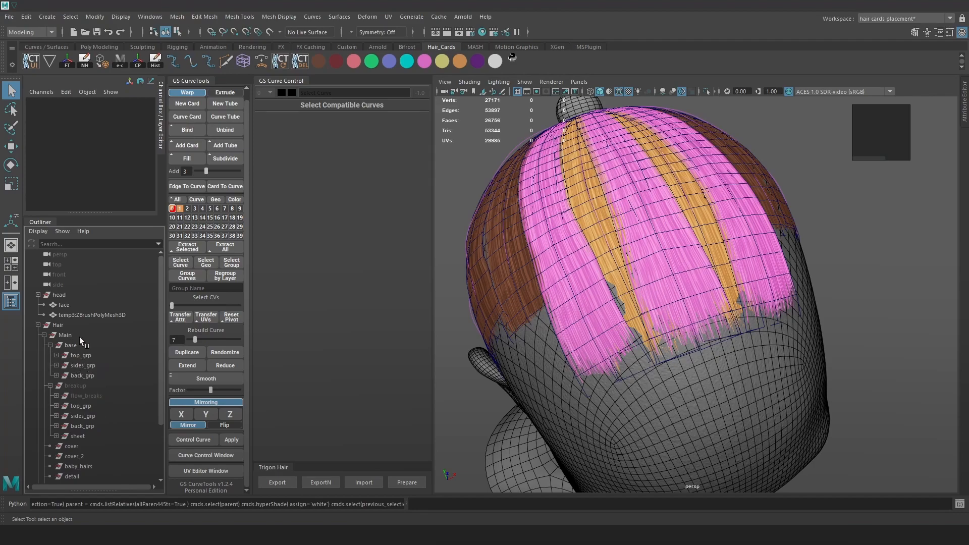
pyautogui.moveTo(68, 386); pyautogui.dragTo(80, 286)
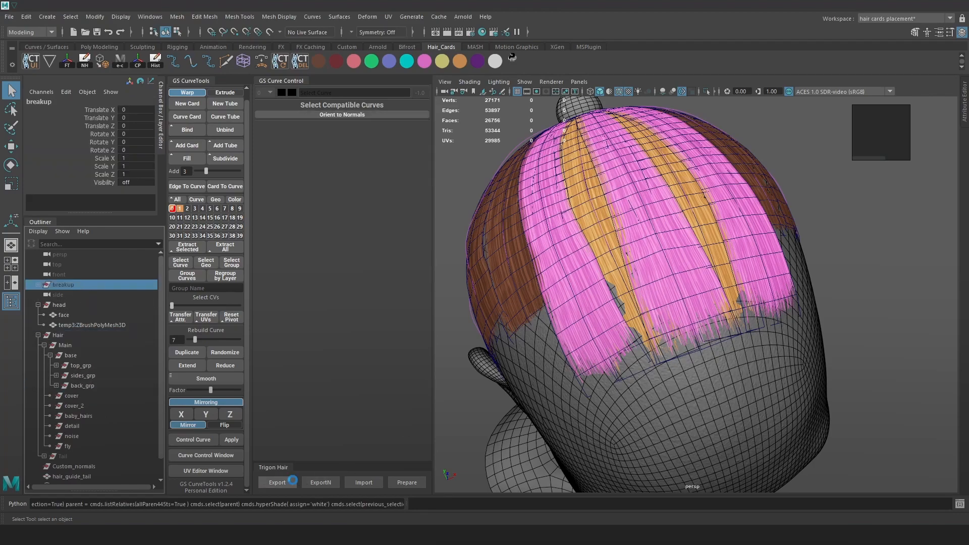
# Step: Switch to Marmoset Toolbag and examine the updated hair through the side camera
pyautogui.click(323, 534)
pyautogui.keyDown('alt'); pyautogui.moveTo(662, 272); pyautogui.dragTo(510, 242); pyautogui.keyUp('alt')
pyautogui.keyDown('alt'); pyautogui.moveTo(495, 207); pyautogui.dragTo(538, 198); pyautogui.keyUp('alt')
pyautogui.click(191, 58)
pyautogui.click(182, 141)
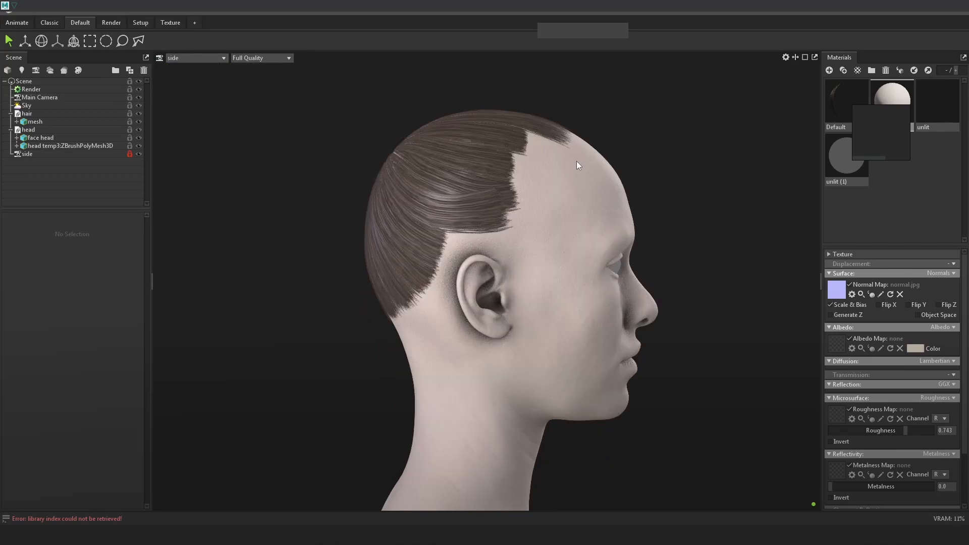
# Step: Switch back to Maya and move the breakup group back into the Hair hierarchy
pyautogui.moveTo(108, 518)
pyautogui.click(162, 500)
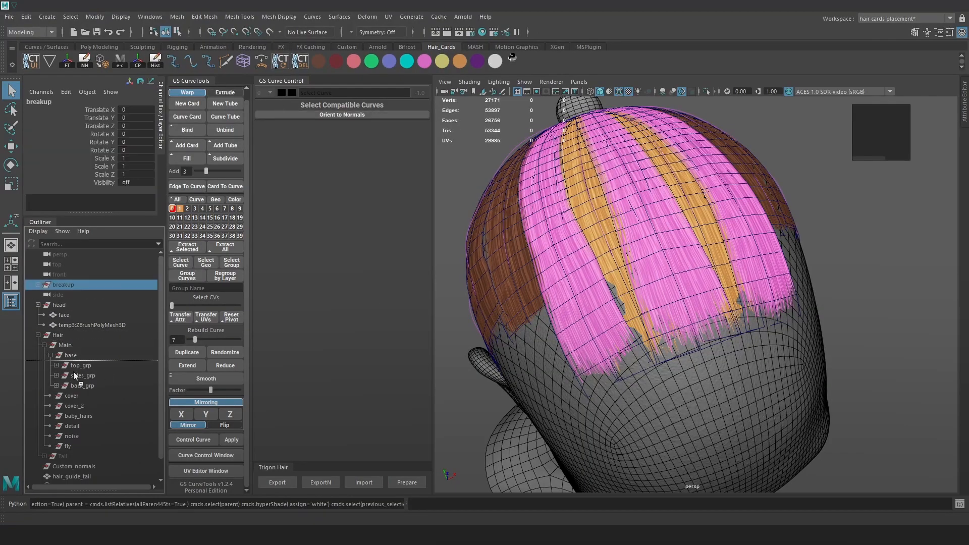
pyautogui.click(73, 385)
pyautogui.click(50, 345)
# Step: Switch to Unreal Engine, reimport the hair static mesh and inspect it around the head
pyautogui.moveTo(212, 533)
pyautogui.click(212, 499)
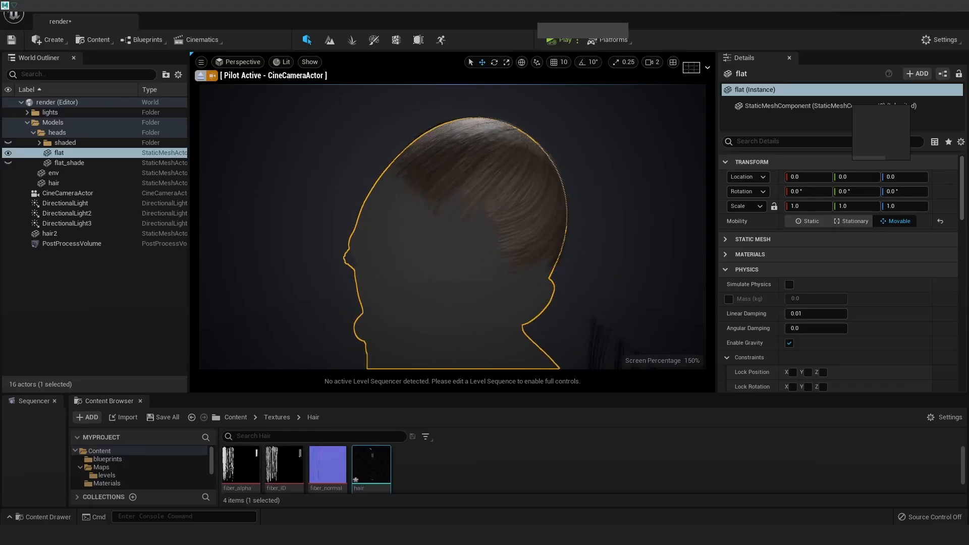
pyautogui.rightClick(358, 465)
pyautogui.click(554, 199)
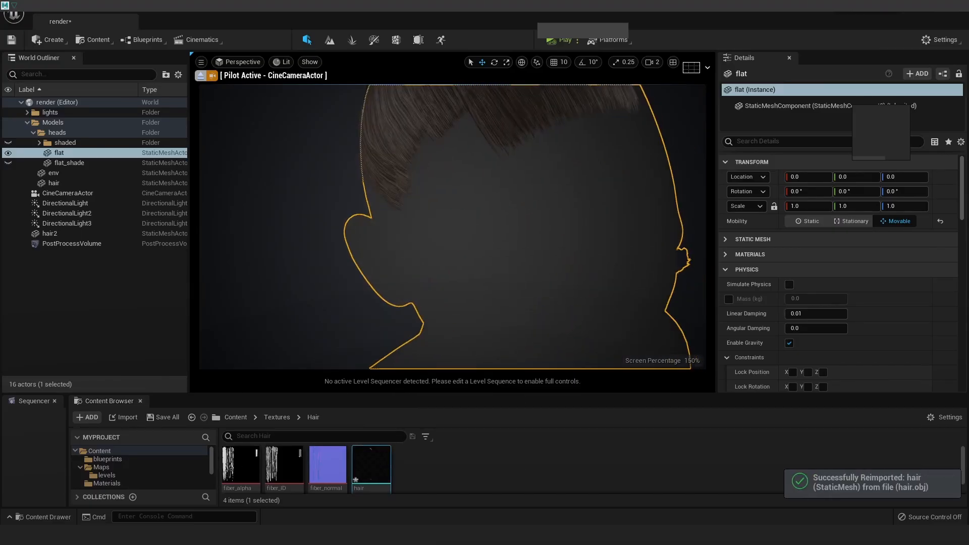
pyautogui.keyDown('alt'); pyautogui.moveTo(442, 199); pyautogui.dragTo(272, 232); pyautogui.keyUp('alt')
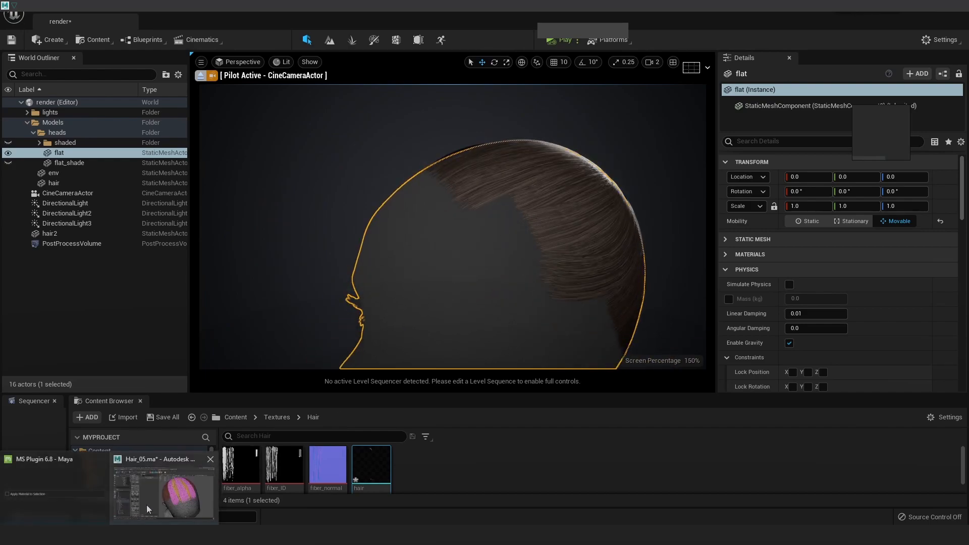
# Step: Return to Maya, place the breakup group directly under Main, collapse the base group and unhide breakup
pyautogui.moveTo(108, 534)
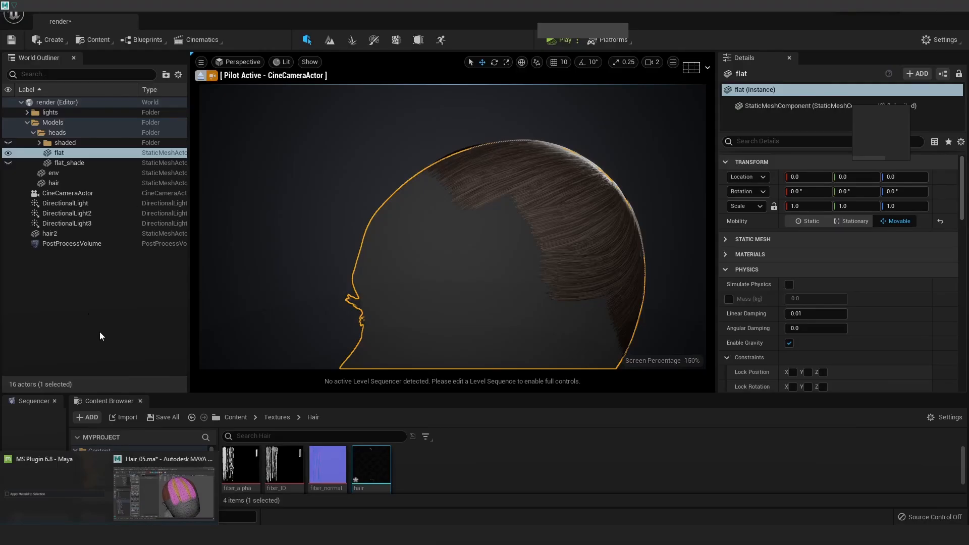
pyautogui.click(171, 473)
pyautogui.scroll(-3, 563, 256)
pyautogui.scroll(1, 562, 256)
pyautogui.press('f')
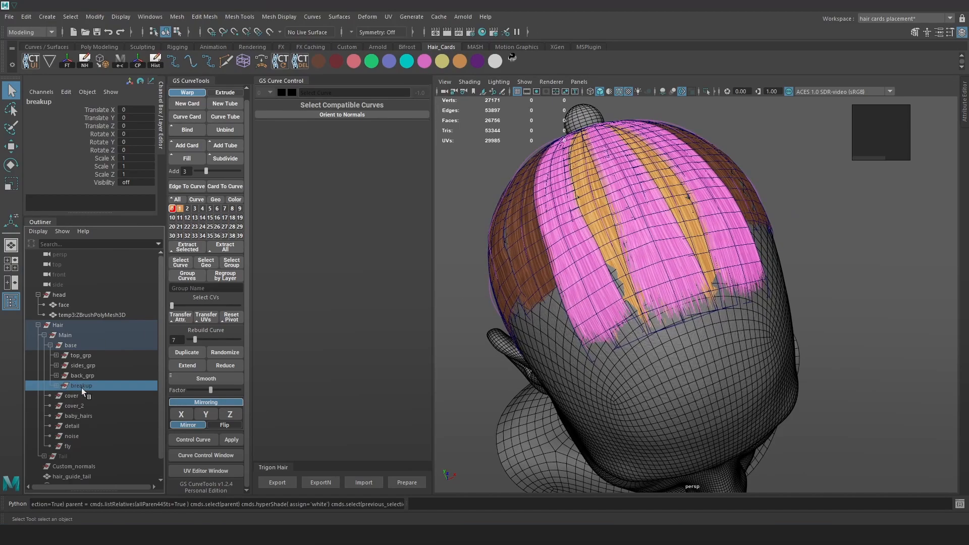
pyautogui.moveTo(86, 351)
pyautogui.mouseDown(button='middle')
pyautogui.moveTo(84, 341)
pyautogui.moveTo(75, 361)
pyautogui.mouseUp(button='middle')
pyautogui.click(50, 355)
pyautogui.click(799, 208)
pyautogui.click(76, 355)
pyautogui.hotkey('shift', 'h')
pyautogui.click(836, 229)
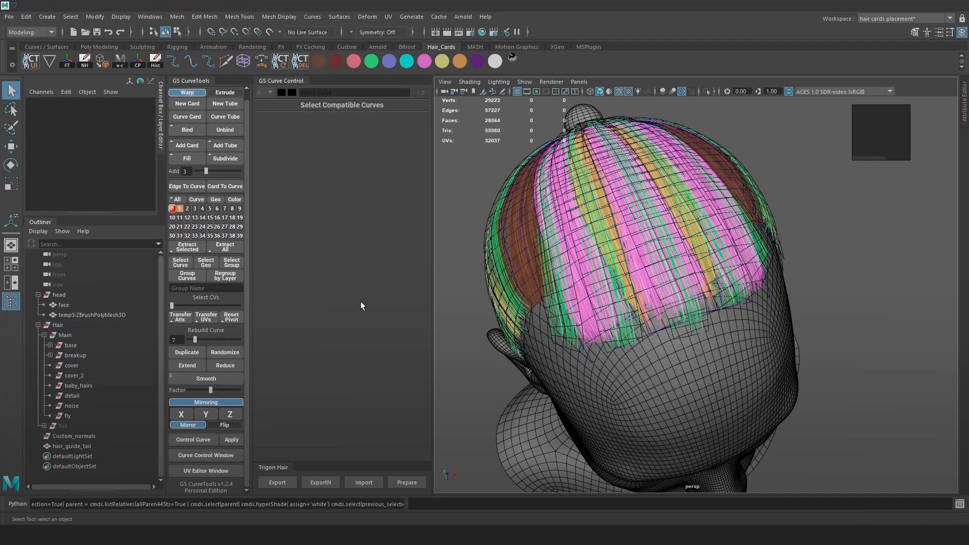
# Step: Export the hair with the breakup cards and copy a full-screen screenshot of the Marmoset Toolbag side view
pyautogui.click(281, 483)
pyautogui.press('Print')
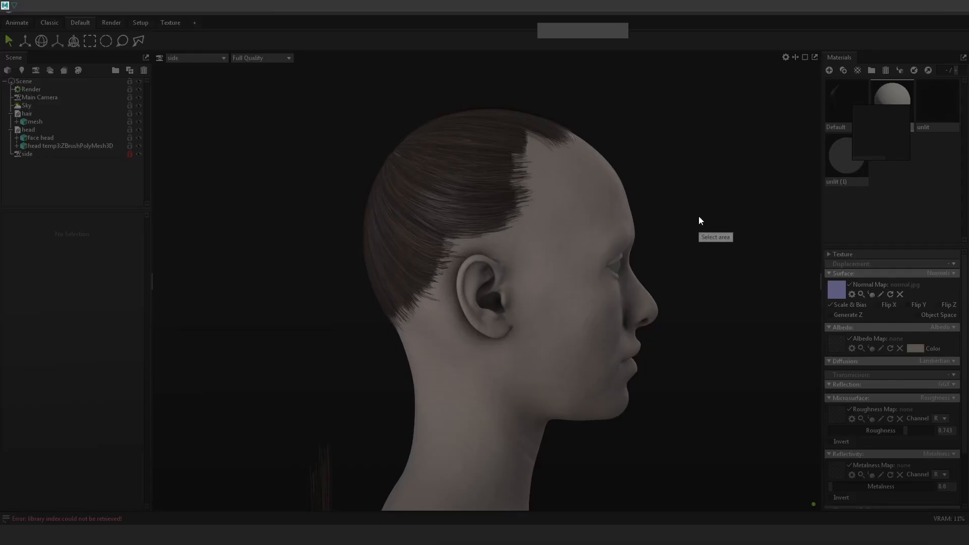
pyautogui.moveTo(1, 1); pyautogui.dragTo(967, 543)
pyautogui.hotkey('ctrl', 'c')
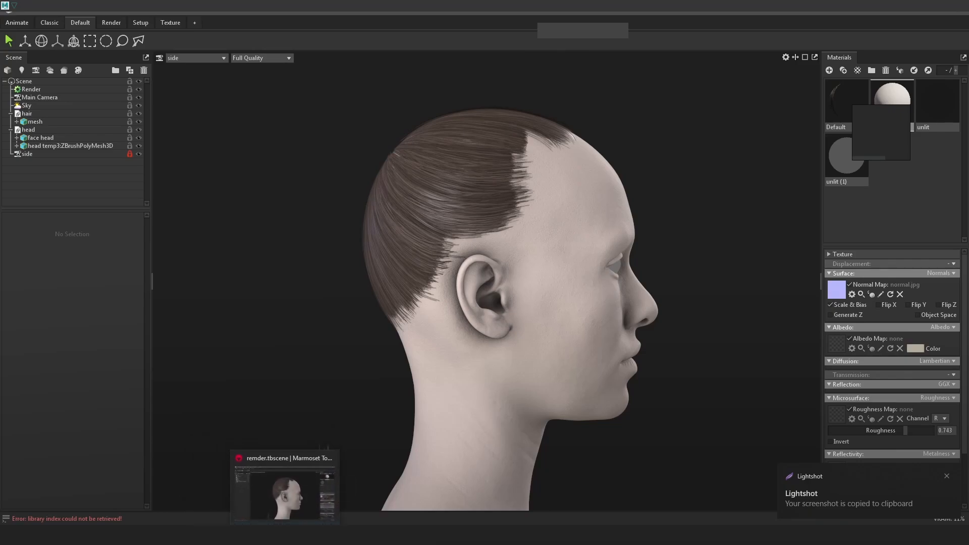
# Step: Switch to Photoshop, paste the screenshot into side_match_up.psd and toggle Layer 8 to compare it with the reference, then minimize Photoshop
pyautogui.click(122, 535)
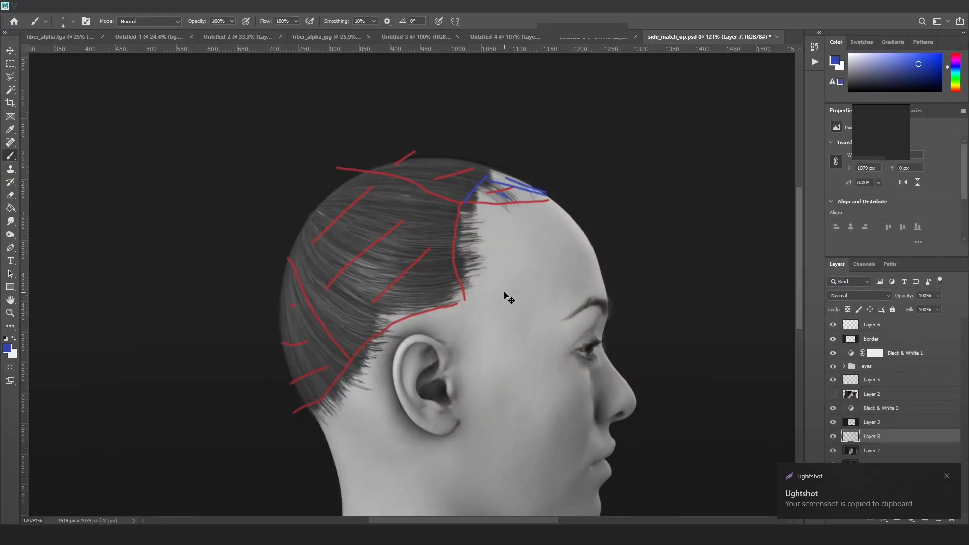
pyautogui.keyDown('alt'); pyautogui.scroll(-2, 505, 295); pyautogui.keyUp('alt')
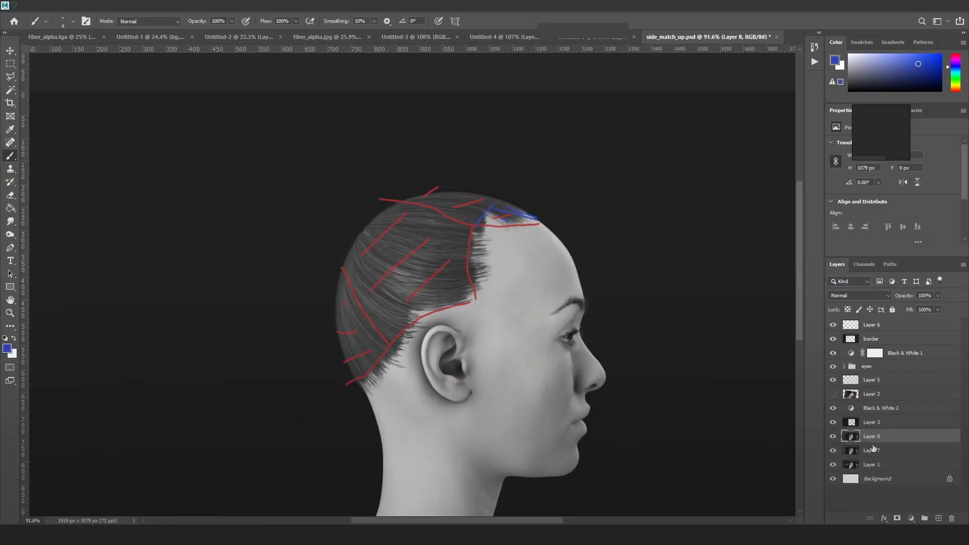
pyautogui.click(833, 436)
pyautogui.click(833, 437)
pyautogui.click(833, 436)
pyautogui.click(833, 437)
pyautogui.click(833, 437)
pyautogui.click(924, 9)
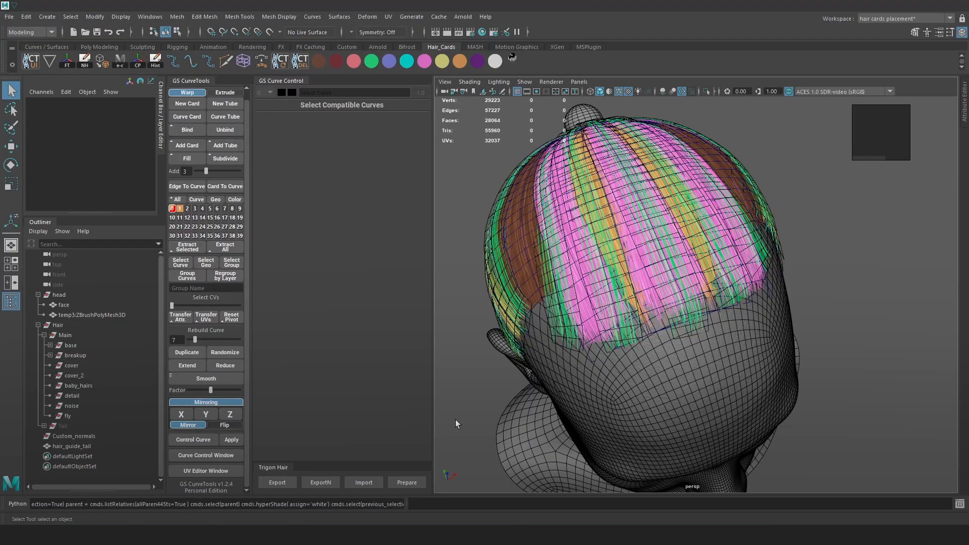
# Step: Toggle the breakup cards' visibility in Maya to compare the hairline, leaving the breakup group hidden
pyautogui.keyDown('alt'); pyautogui.moveTo(455, 419); pyautogui.dragTo(580, 328); pyautogui.keyUp('alt')
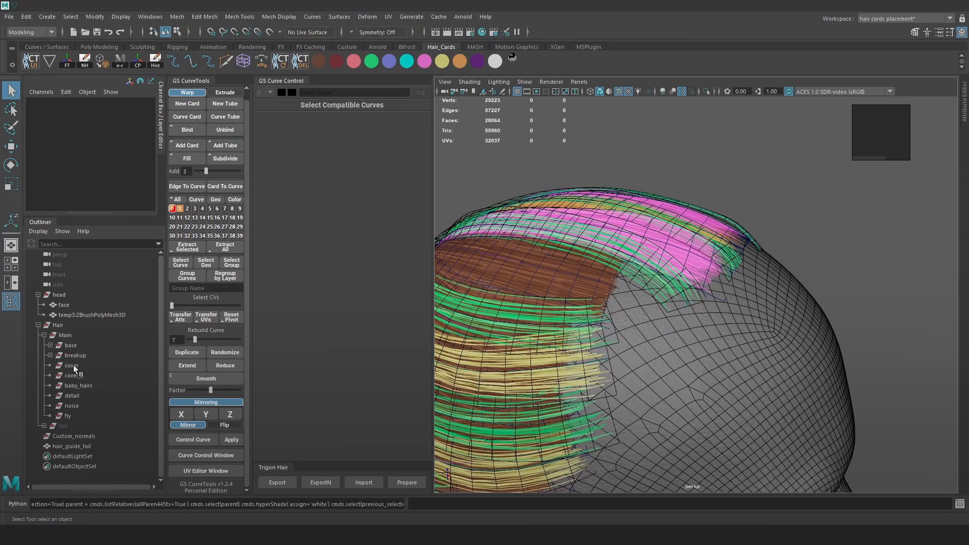
pyautogui.hotkey('ctrl', 'h')
pyautogui.click(717, 262)
pyautogui.scroll(-3, 727, 265)
pyautogui.hotkey('ctrl', 'shift', 'h')
pyautogui.click(786, 235)
pyautogui.keyDown('alt'); pyautogui.moveTo(797, 243); pyautogui.dragTo(842, 274); pyautogui.keyUp('alt')
pyautogui.click(80, 354)
pyautogui.hotkey('ctrl', 'h')
# Step: Extrude the two front end edges of the brown base card beside the pink card and move them toward the temple
pyautogui.click(607, 263)
pyautogui.press('4')
pyautogui.click(637, 245)
pyautogui.press('6')
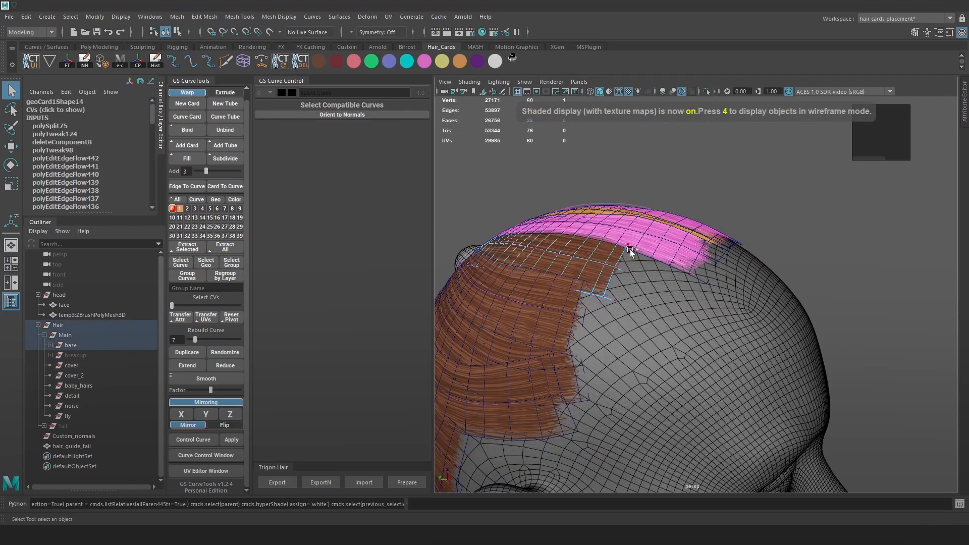
pyautogui.press('w')
pyautogui.keyDown('alt'); pyautogui.moveTo(689, 291); pyautogui.dragTo(608, 259); pyautogui.keyUp('alt')
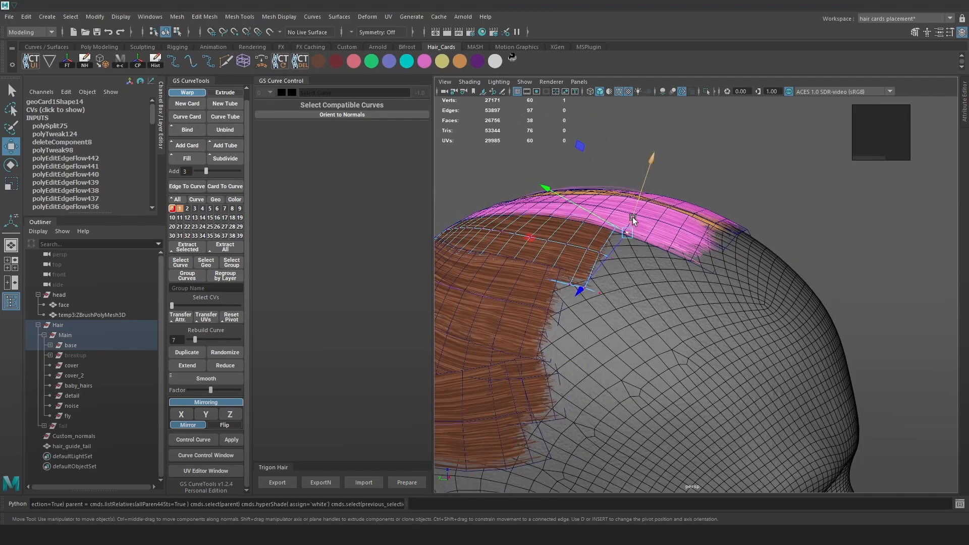
pyautogui.press('F10')
pyautogui.press('4')
pyautogui.click(619, 246)
pyautogui.keyDown('shift'); pyautogui.click(606, 277); pyautogui.keyUp('shift')
pyautogui.hotkey('ctrl', 'e')
pyautogui.press('w')
pyautogui.moveTo(600, 254); pyautogui.dragTo(646, 274)
# Step: Rotate and reposition the extruded edges so the brown card's extension follows the curve of the head
pyautogui.press('e')
pyautogui.moveTo(699, 360); pyautogui.dragTo(618, 333)
pyautogui.moveTo(683, 284); pyautogui.dragTo(685, 283)
pyautogui.moveTo(743, 253); pyautogui.dragTo(736, 246)
pyautogui.press('w')
pyautogui.press('5')
pyautogui.moveTo(625, 255)
pyautogui.keyDown('alt'); pyautogui.mouseDown()
pyautogui.moveTo(706, 325)
pyautogui.moveTo(722, 363)
pyautogui.moveTo(683, 328)
pyautogui.mouseUp(); pyautogui.keyUp('alt')
pyautogui.press('e')
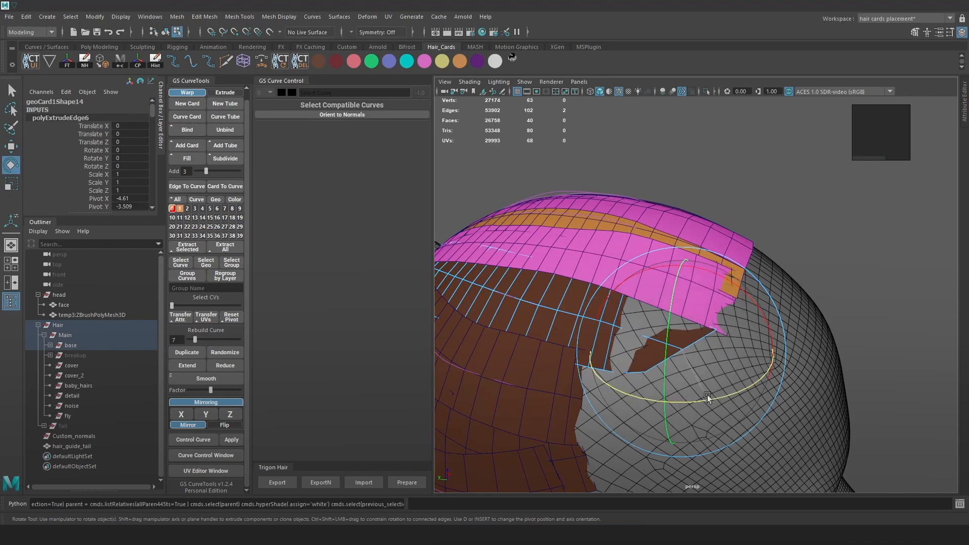
pyautogui.press('w')
pyautogui.keyDown('alt'); pyautogui.moveTo(688, 374); pyautogui.dragTo(761, 287); pyautogui.keyUp('alt')
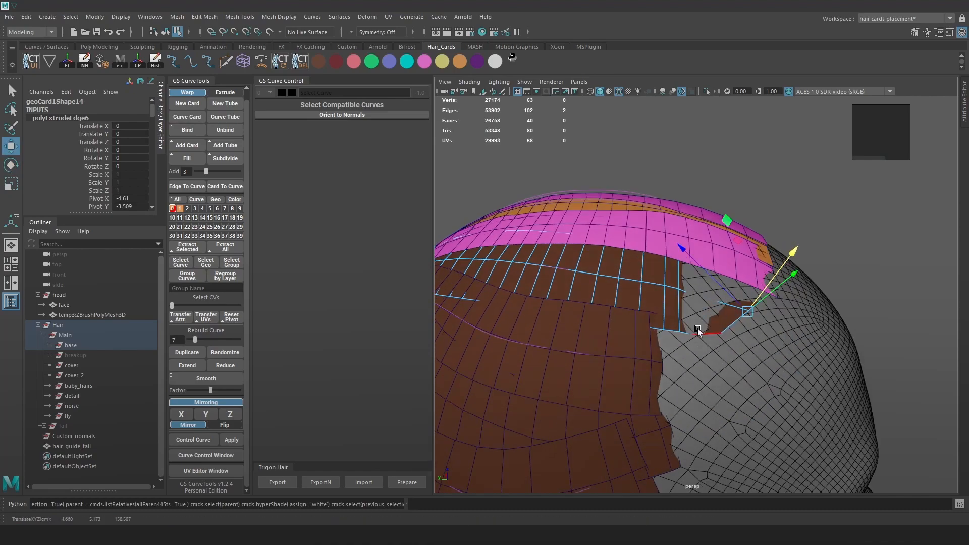
# Step: Connect the long edges of the card extension with a new edge loop and bevel that loop into two
pyautogui.click(697, 331)
pyautogui.keyDown('shift'); pyautogui.doubleClick(731, 306); pyautogui.keyUp('shift')
pyautogui.press('4')
pyautogui.keyDown('shift'); pyautogui.moveTo(707, 293); pyautogui.dragTo(703, 438, button='right'); pyautogui.keyUp('shift')
pyautogui.doubleClick(712, 319)
pyautogui.keyDown('shift'); pyautogui.moveTo(710, 318); pyautogui.dragTo(706, 297, button='right'); pyautogui.keyUp('shift')
pyautogui.keyDown('alt'); pyautogui.moveTo(709, 305); pyautogui.dragTo(677, 325); pyautogui.keyUp('alt')
# Step: Apply Edit Edge Flow to successive cross edges of the extended brown card to smooth its curvature
pyautogui.click(675, 329)
pyautogui.doubleClick(675, 329)
pyautogui.keyDown('shift'); pyautogui.moveTo(681, 267); pyautogui.dragTo(677, 365, button='right'); pyautogui.keyUp('shift')
pyautogui.doubleClick(694, 331)
pyautogui.press('g')
pyautogui.doubleClick(673, 328)
pyautogui.press('g')
pyautogui.doubleClick(655, 327)
pyautogui.press('g')
pyautogui.doubleClick(675, 329)
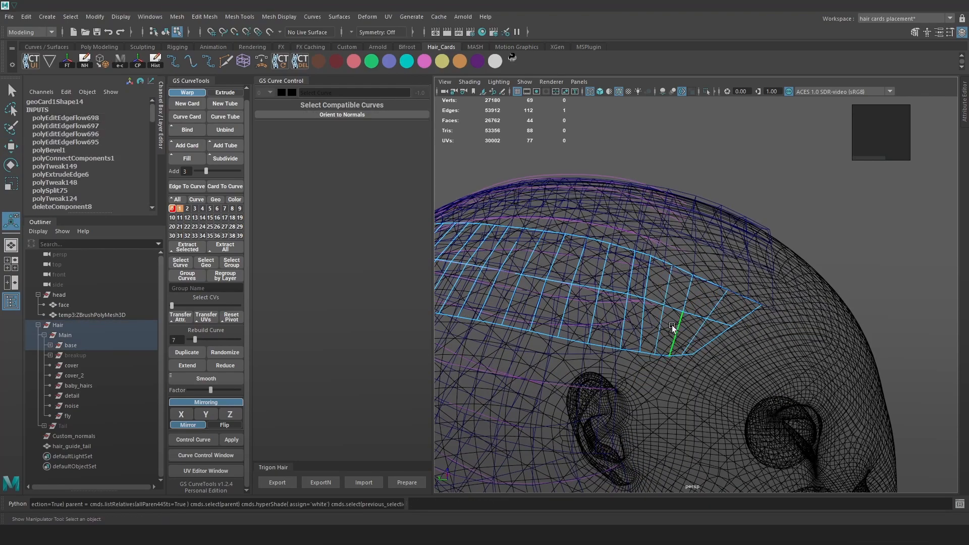
pyautogui.press('g')
pyautogui.doubleClick(697, 329)
pyautogui.press('g')
pyautogui.press('5')
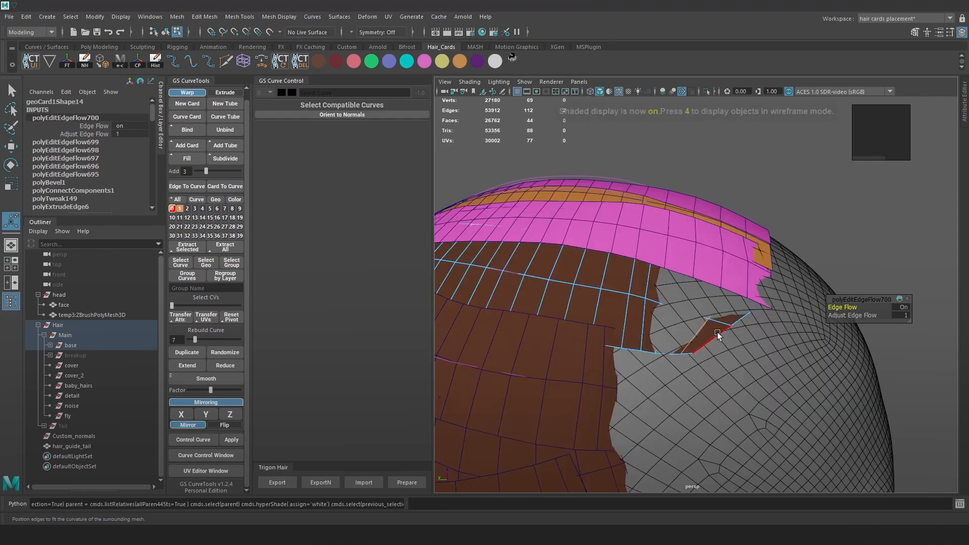
# Step: Lift the extension's inner edges out of the scalp and adjust its vertices next to the pink card
pyautogui.moveTo(715, 335)
pyautogui.keyDown('alt'); pyautogui.mouseDown()
pyautogui.moveTo(695, 286)
pyautogui.moveTo(676, 305)
pyautogui.moveTo(567, 261)
pyautogui.mouseUp(); pyautogui.keyUp('alt')
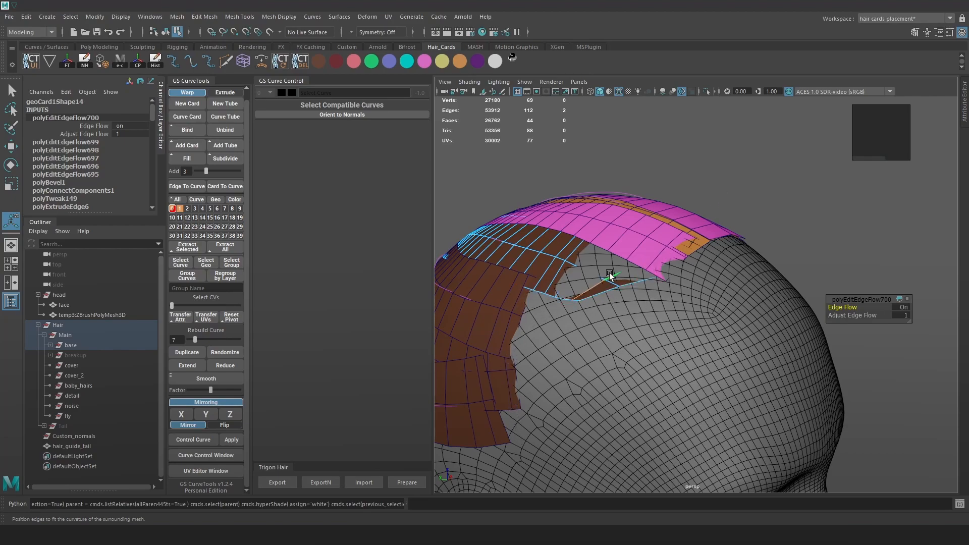
pyautogui.press('4')
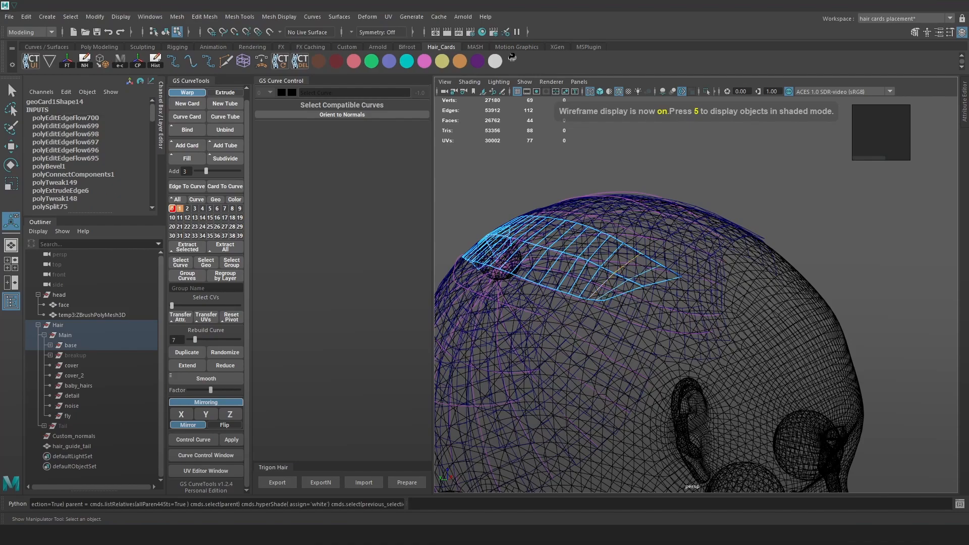
pyautogui.moveTo(761, 354)
pyautogui.keyDown('alt'); pyautogui.mouseDown()
pyautogui.moveTo(694, 304)
pyautogui.moveTo(596, 265)
pyautogui.moveTo(593, 246)
pyautogui.moveTo(577, 242)
pyautogui.moveTo(582, 250)
pyautogui.mouseUp(); pyautogui.keyUp('alt')
pyautogui.press('w')
pyautogui.press('6')
pyautogui.press('5')
pyautogui.moveTo(598, 286); pyautogui.dragTo(658, 278)
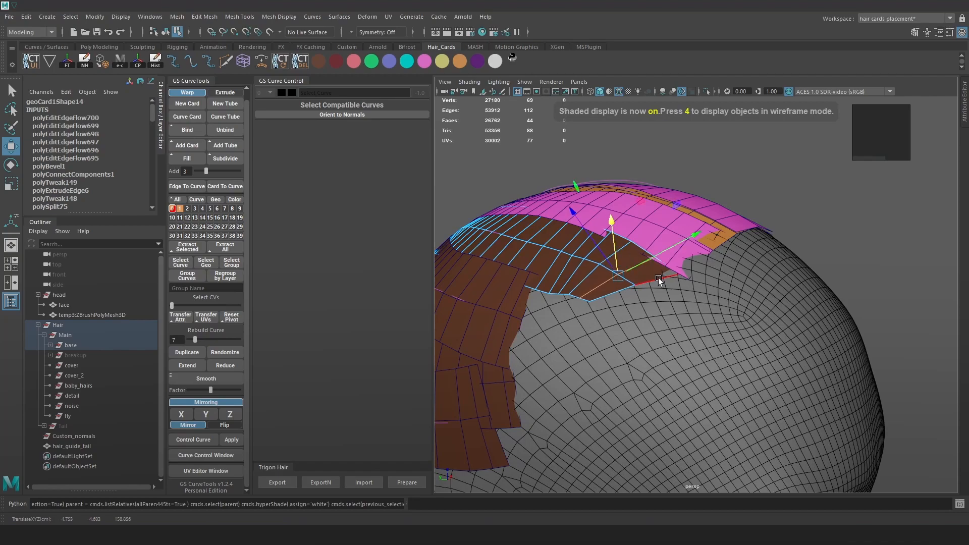
pyautogui.moveTo(830, 225); pyautogui.dragTo(771, 233, button='right')
pyautogui.click(678, 272)
pyautogui.moveTo(683, 260); pyautogui.dragTo(675, 262)
pyautogui.hotkey('ctrl', 'z')
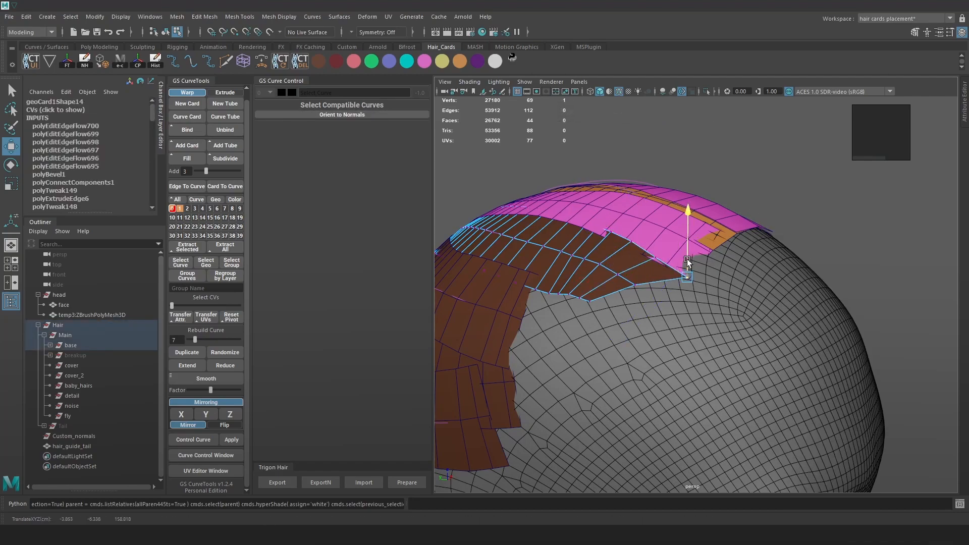
pyautogui.click(618, 272)
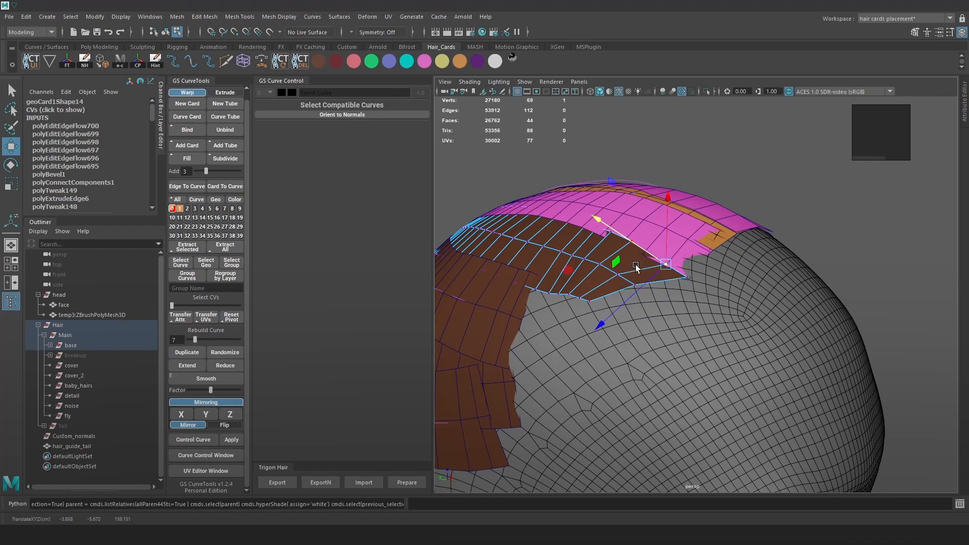
# Step: Smooth the adjusted brown card again by applying Edit Edge Flow to its cross loops toward the crown
pyautogui.keyDown('alt'); pyautogui.moveTo(640, 289); pyautogui.dragTo(547, 244); pyautogui.keyUp('alt')
pyautogui.press('F10')
pyautogui.doubleClick(566, 275)
pyautogui.keyDown('shift'); pyautogui.moveTo(565, 277); pyautogui.dragTo(551, 376, button='right'); pyautogui.keyUp('shift')
pyautogui.doubleClick(547, 268)
pyautogui.press('g')
pyautogui.doubleClick(525, 273)
pyautogui.press('g')
pyautogui.doubleClick(563, 275)
pyautogui.press('g')
pyautogui.doubleClick(541, 272)
pyautogui.press('g')
pyautogui.doubleClick(507, 266)
pyautogui.press('g')
pyautogui.doubleClick(524, 269)
pyautogui.press('g')
# Step: Select the pink card and the extended brown card in textured display and try Transfer Attributes from pink to brown
pyautogui.press('q')
pyautogui.moveTo(580, 283); pyautogui.dragTo(771, 156, button='right')
pyautogui.click(610, 226)
pyautogui.keyDown('alt'); pyautogui.moveTo(595, 234); pyautogui.dragTo(643, 235); pyautogui.keyUp('alt')
pyautogui.click(610, 249)
pyautogui.click(610, 229)
pyautogui.keyDown('shift'); pyautogui.click(609, 249); pyautogui.keyUp('shift')
pyautogui.scroll(-5, 610, 249)
pyautogui.scroll(5, 644, 234)
pyautogui.press('6')
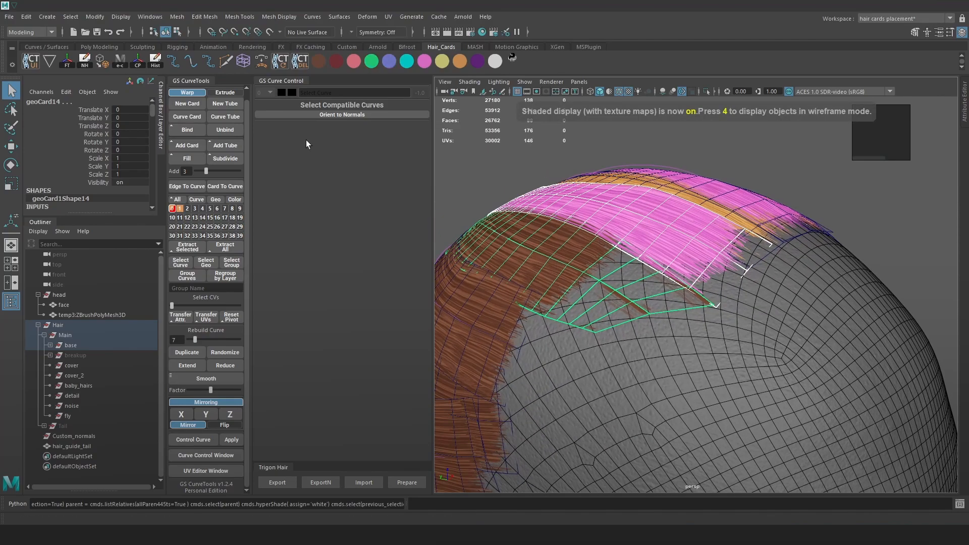
pyautogui.click(178, 18)
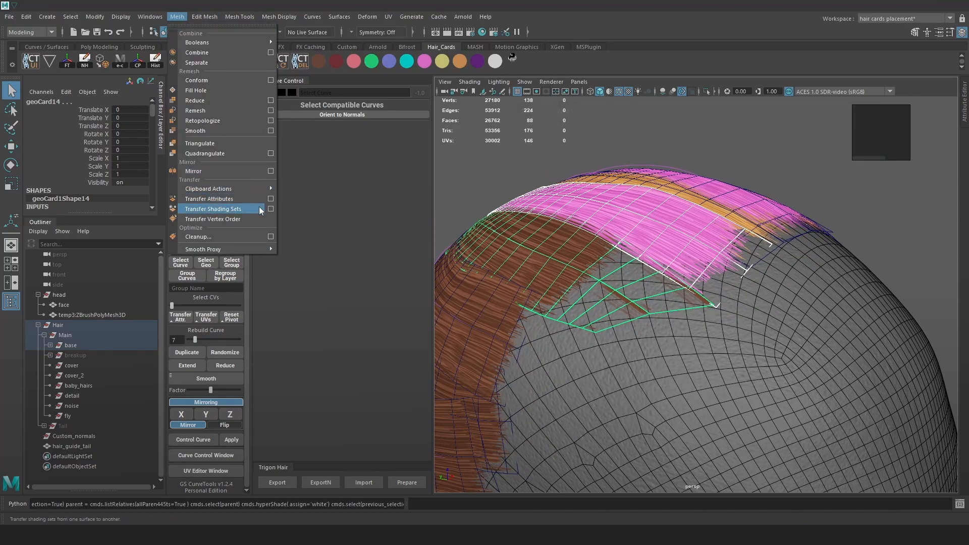
pyautogui.click(256, 201)
pyautogui.moveTo(650, 244)
pyautogui.keyDown('alt'); pyautogui.mouseDown()
pyautogui.moveTo(683, 233)
pyautogui.moveTo(661, 242)
pyautogui.mouseUp(); pyautogui.keyUp('alt')
pyautogui.scroll(3, 683, 232)
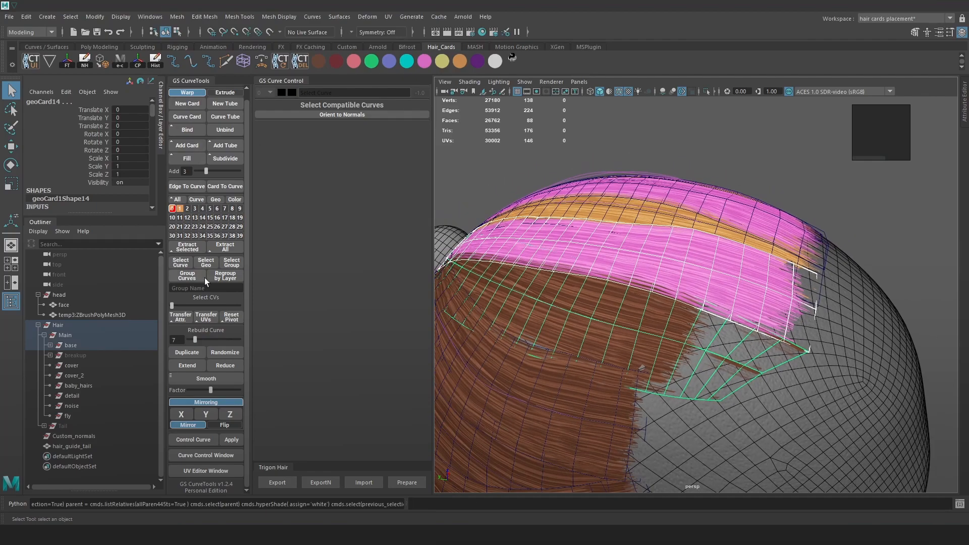
# Step: Add Transfer Attributes to the Hair_Cards shelf and use it to copy the pink card's UVs to the brown card
pyautogui.click(177, 17)
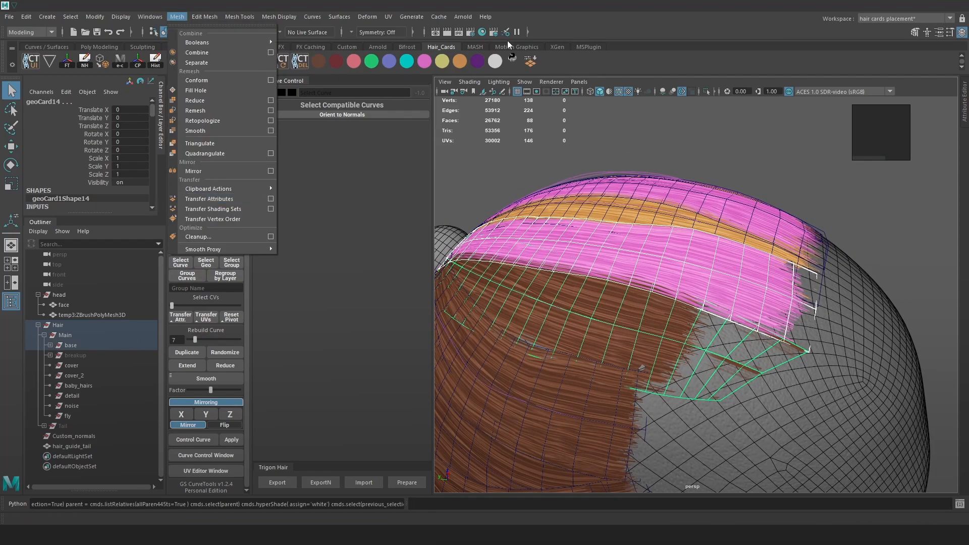
pyautogui.keyDown('ctrl'); pyautogui.keyDown('shift'); pyautogui.click(217, 201); pyautogui.keyUp('shift'); pyautogui.keyUp('ctrl')
pyautogui.click(531, 61)
pyautogui.keyDown('alt'); pyautogui.moveTo(769, 252); pyautogui.dragTo(737, 210); pyautogui.keyUp('alt')
pyautogui.hotkey('ctrl', 'z')
pyautogui.click(526, 62)
pyautogui.keyDown('alt'); pyautogui.moveTo(788, 191); pyautogui.dragTo(744, 215); pyautogui.keyUp('alt')
pyautogui.click(13, 64)
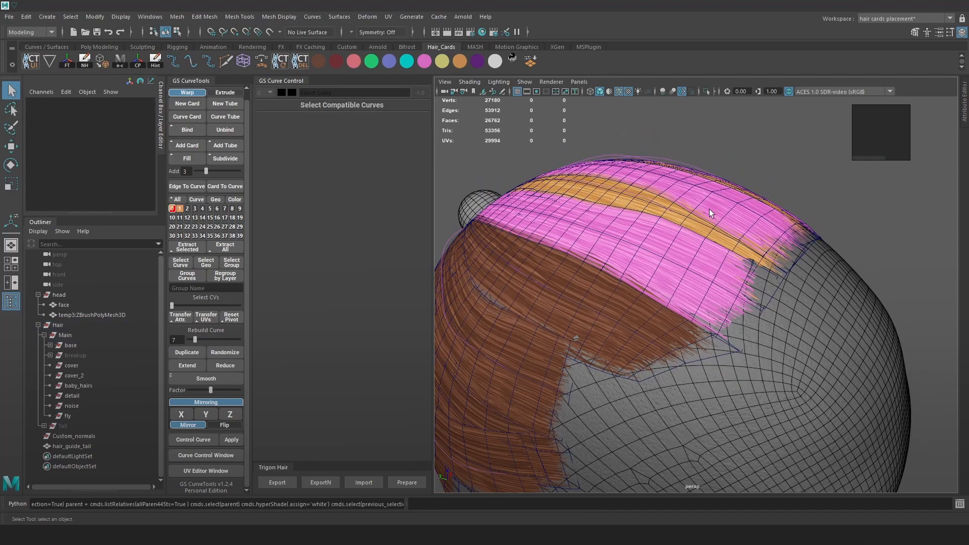
# Step: Open the extended brown card in the UV Editor, select its UVs and shift them slightly sideways
pyautogui.keyDown('alt'); pyautogui.moveTo(710, 209); pyautogui.dragTo(715, 240); pyautogui.keyUp('alt')
pyautogui.click(580, 307)
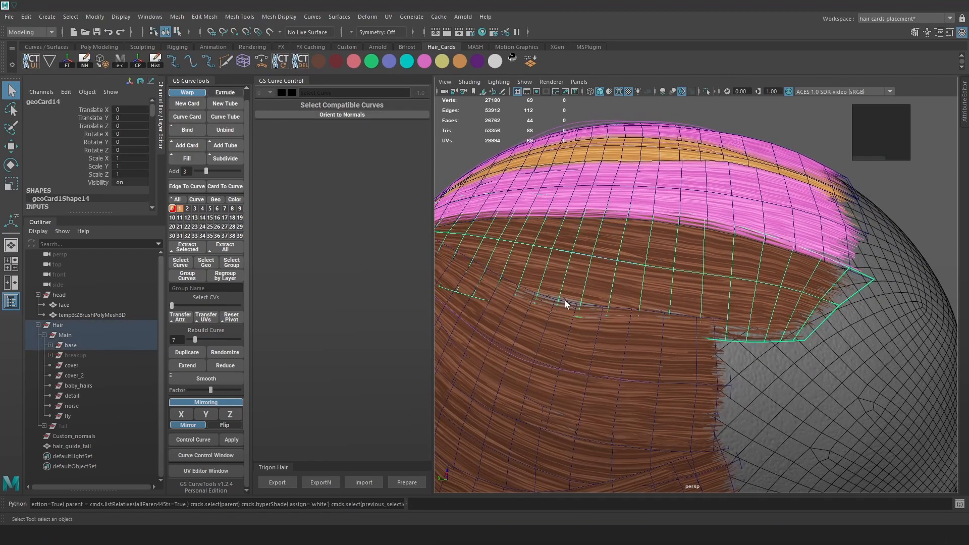
pyautogui.keyDown('alt'); pyautogui.moveTo(598, 280); pyautogui.dragTo(613, 315); pyautogui.keyUp('alt')
pyautogui.click(388, 16)
pyautogui.click(412, 35)
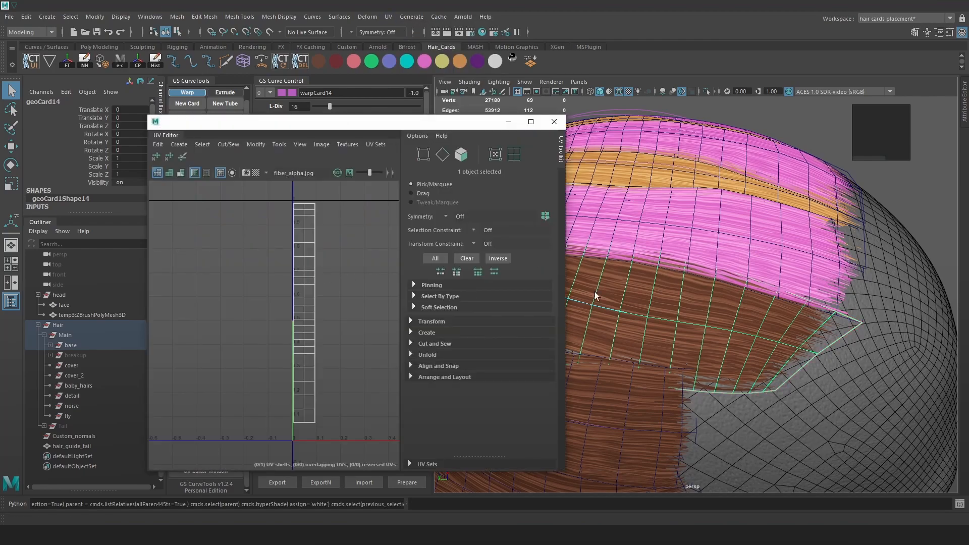
pyautogui.keyDown('alt'); pyautogui.moveTo(727, 333); pyautogui.dragTo(719, 303); pyautogui.keyUp('alt')
pyautogui.keyDown('alt'); pyautogui.moveTo(719, 303); pyautogui.dragTo(791, 362, button='right'); pyautogui.keyUp('alt')
pyautogui.moveTo(168, 289); pyautogui.dragTo(282, 258, button='right')
pyautogui.moveTo(345, 193); pyautogui.dragTo(240, 434)
pyautogui.press('w')
pyautogui.moveTo(336, 310); pyautogui.dragTo(335, 313)
# Step: Fine-tune the brown card's UV columns horizontally against the strand texture and close the UV Editor
pyautogui.keyDown('alt'); pyautogui.moveTo(827, 298); pyautogui.dragTo(656, 267); pyautogui.keyUp('alt')
pyautogui.moveTo(273, 414); pyautogui.dragTo(307, 188)
pyautogui.moveTo(345, 313); pyautogui.dragTo(343, 313)
pyautogui.moveTo(259, 188); pyautogui.dragTo(298, 428)
pyautogui.scroll(5, 297, 422)
pyautogui.scroll(-5, 297, 412)
pyautogui.scroll(8, 295, 262)
pyautogui.moveTo(275, 299); pyautogui.dragTo(288, 299)
pyautogui.scroll(-4, 297, 299)
pyautogui.click(560, 122)
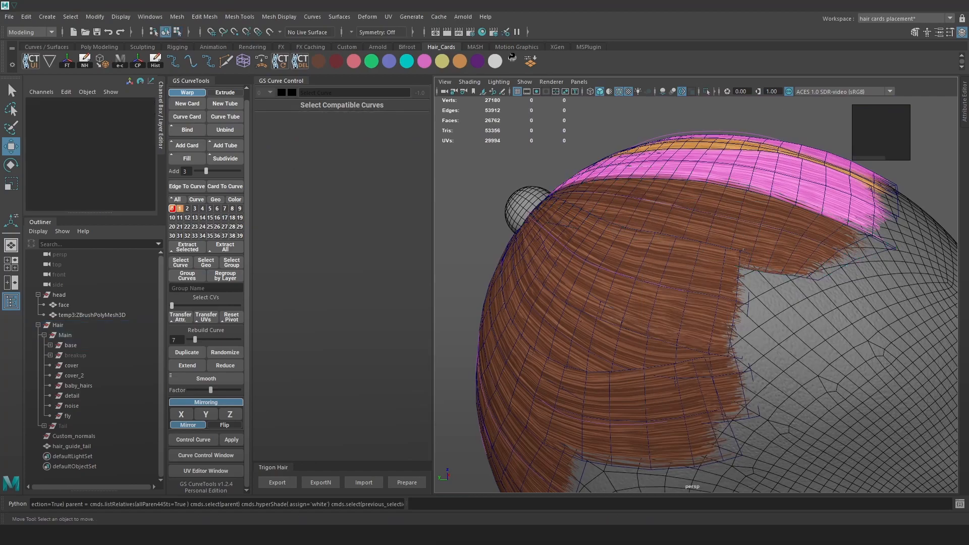
pyautogui.scroll(-3, 840, 264)
pyautogui.keyDown('alt'); pyautogui.moveTo(840, 265); pyautogui.dragTo(726, 244); pyautogui.keyUp('alt')
pyautogui.scroll(3, 634, 220)
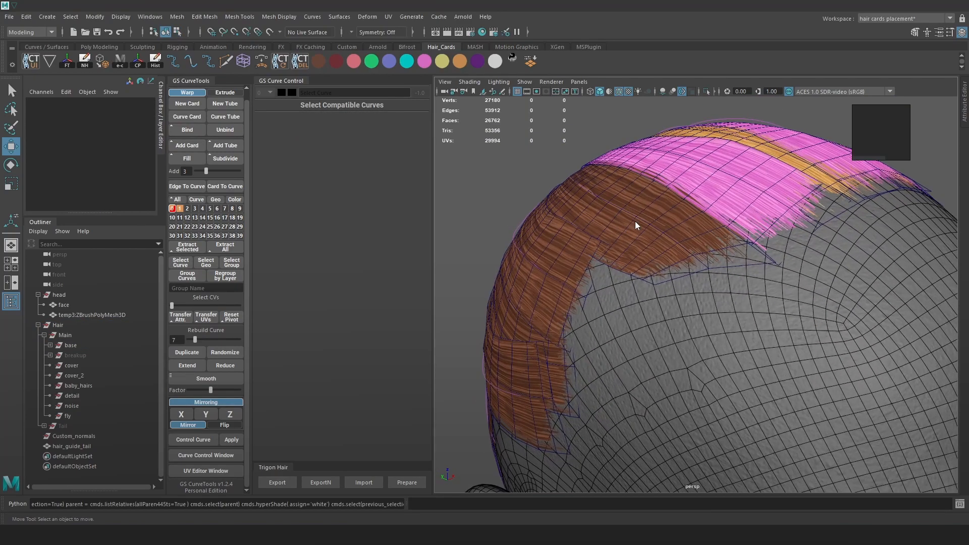
pyautogui.click(655, 210)
pyautogui.press('F9')
pyautogui.click(729, 219)
pyautogui.press('F8')
# Step: Extrude the front edges of the matching brown card on the head's opposite side and move them toward the pink card's tip
pyautogui.keyDown('alt'); pyautogui.moveTo(727, 210); pyautogui.dragTo(818, 117); pyautogui.keyUp('alt')
pyautogui.press('F10')
pyautogui.press('5')
pyautogui.click(656, 270)
pyautogui.keyDown('shift'); pyautogui.click(679, 315); pyautogui.keyUp('shift')
pyautogui.hotkey('ctrl', 'e')
pyautogui.press('w')
pyautogui.moveTo(677, 280)
pyautogui.mouseDown()
pyautogui.moveTo(536, 323)
pyautogui.moveTo(770, 309)
pyautogui.moveTo(603, 337)
pyautogui.moveTo(618, 325)
pyautogui.moveTo(652, 336)
pyautogui.moveTo(613, 323)
pyautogui.moveTo(619, 314)
pyautogui.mouseUp()
pyautogui.press('e')
pyautogui.press('w')
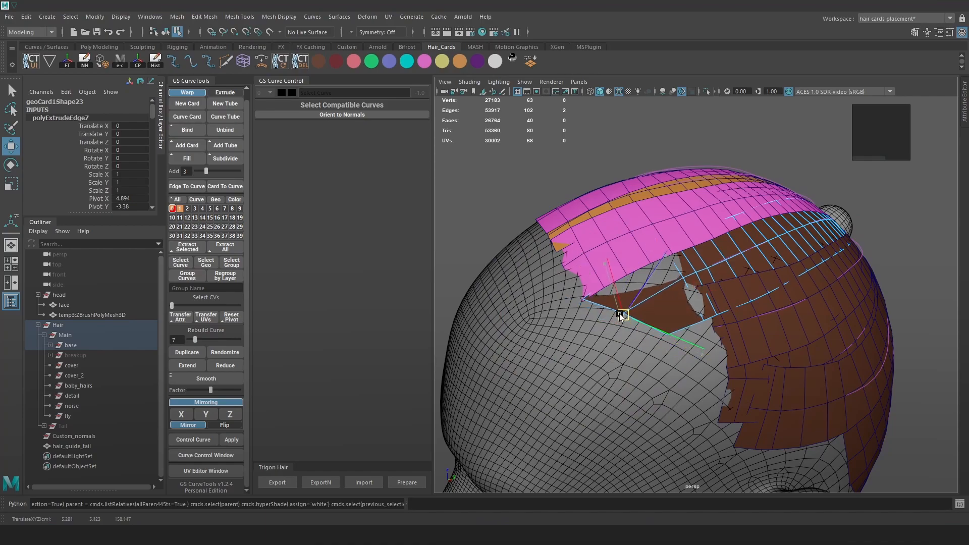
pyautogui.keyDown('alt'); pyautogui.moveTo(737, 313); pyautogui.dragTo(638, 324); pyautogui.keyUp('alt')
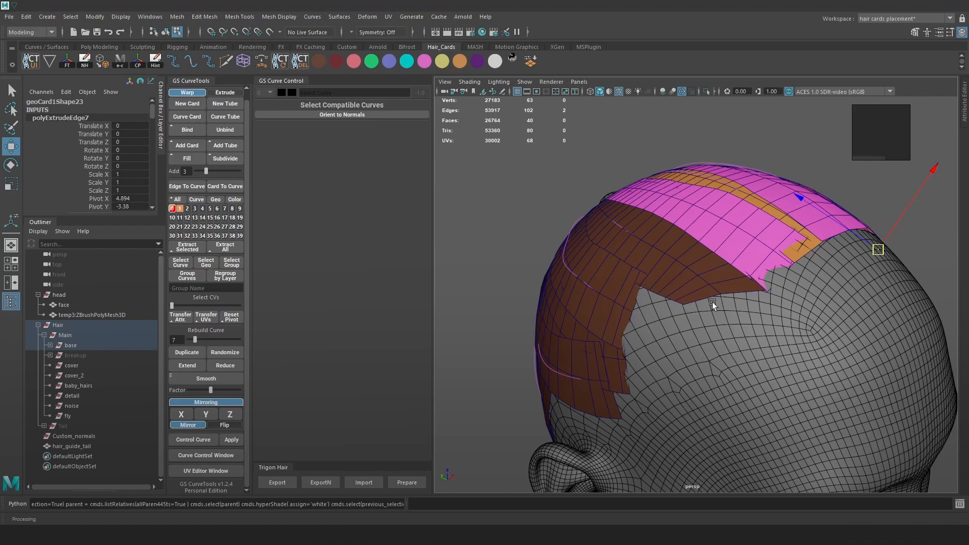
pyautogui.keyDown('alt'); pyautogui.moveTo(630, 417); pyautogui.dragTo(616, 284); pyautogui.keyUp('alt')
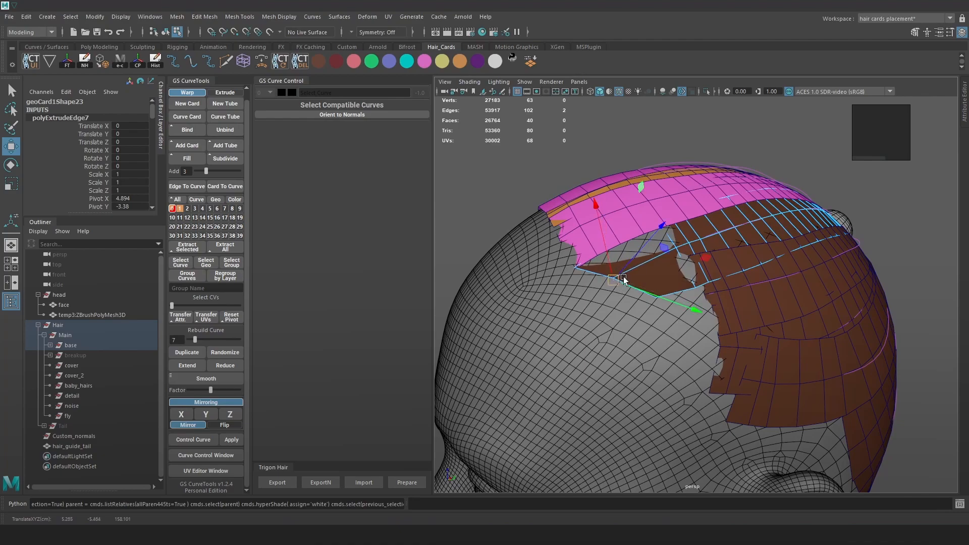
# Step: Insert three cross edge loops into the opposite card's extension with Multi-Cut and move its upper edge to fit the head
pyautogui.scroll(2, 622, 277)
pyautogui.click(222, 62)
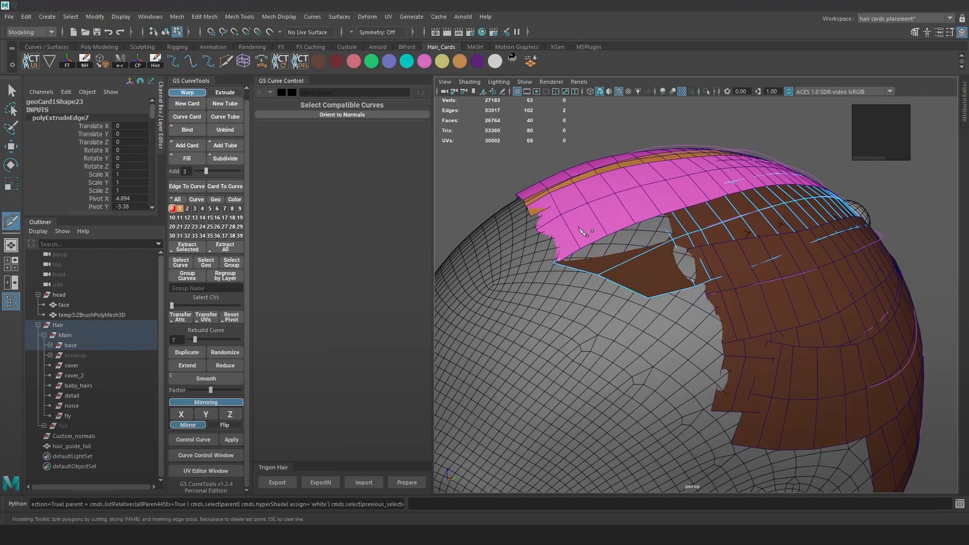
pyautogui.keyDown('ctrl'); pyautogui.click(607, 261); pyautogui.keyUp('ctrl')
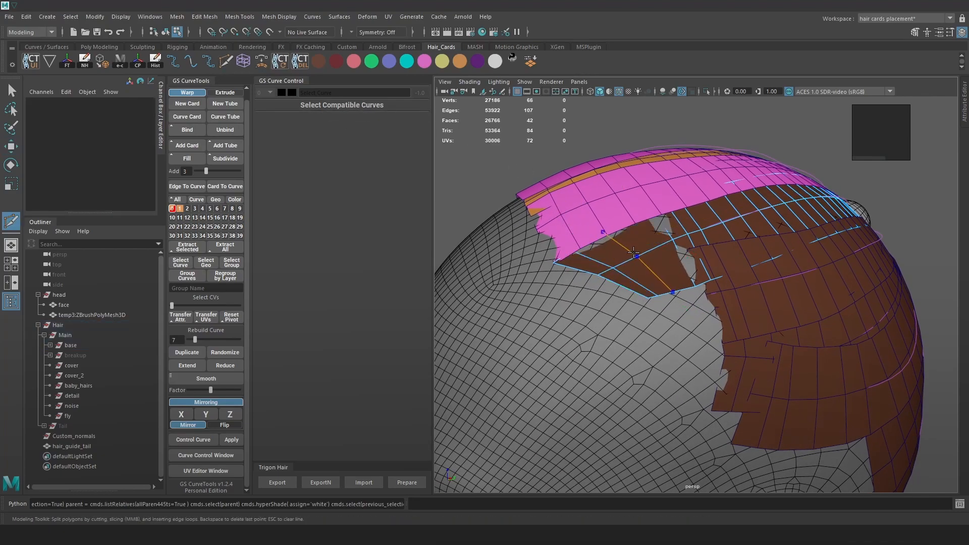
pyautogui.keyDown('ctrl'); pyautogui.click(634, 255); pyautogui.keyUp('ctrl')
pyautogui.keyDown('ctrl'); pyautogui.click(654, 245); pyautogui.keyUp('ctrl')
pyautogui.press('w')
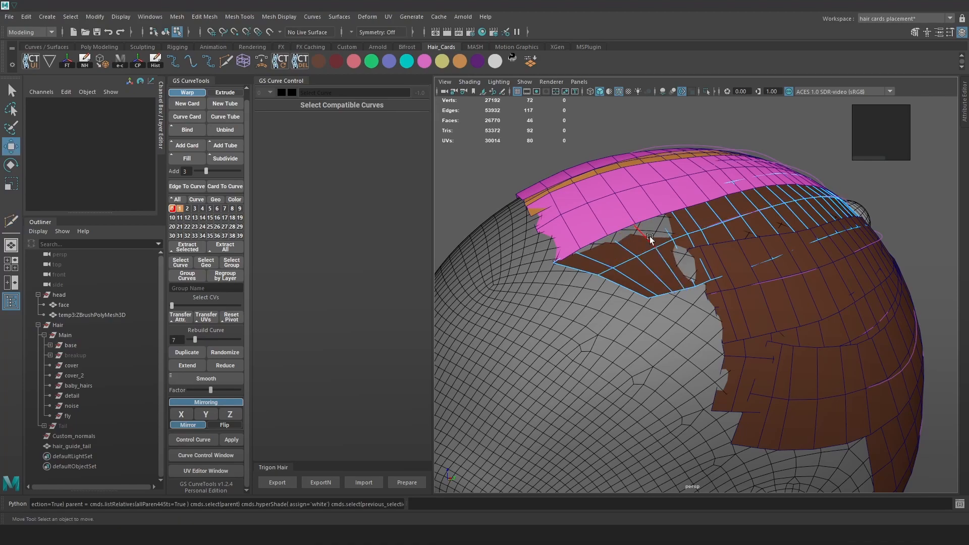
pyautogui.click(650, 236)
pyautogui.moveTo(657, 220); pyautogui.dragTo(604, 237)
# Step: Select the adjacent pink card and the newly extended brown card, and transfer the pink card's attributes to the brown one
pyautogui.click(646, 267)
pyautogui.keyDown('shift'); pyautogui.click(629, 251); pyautogui.keyUp('shift')
pyautogui.doubleClick(596, 260)
pyautogui.moveTo(658, 240); pyautogui.dragTo(737, 194, button='right')
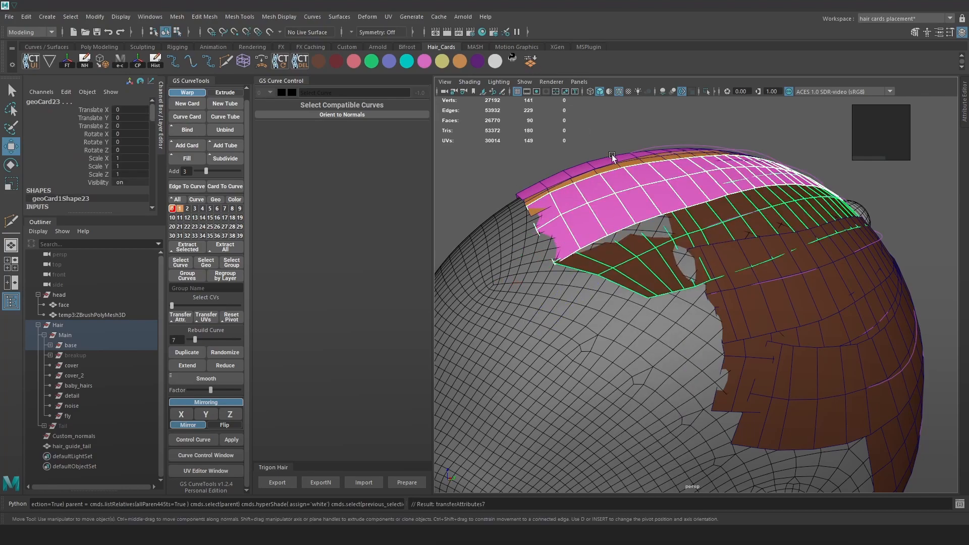
# Step: Show the hair cards textured and transfer the pink card's attributes to the extended brown card again
pyautogui.press('6')
pyautogui.click(629, 250)
pyautogui.click(598, 204)
pyautogui.click(640, 243)
pyautogui.moveTo(640, 243)
pyautogui.keyDown('alt'); pyautogui.mouseDown()
pyautogui.moveTo(647, 243)
pyautogui.moveTo(603, 250)
pyautogui.moveTo(628, 242)
pyautogui.mouseUp(); pyautogui.keyUp('alt')
pyautogui.moveTo(628, 241); pyautogui.dragTo(661, 217, button='right')
pyautogui.click(600, 200)
pyautogui.keyDown('shift'); pyautogui.click(675, 259); pyautogui.keyUp('shift')
pyautogui.click(530, 61)
# Step: Apply Edit Edge Flow to the cross edge loops in the front extension of the brown card
pyautogui.click(661, 245)
pyautogui.click(628, 244)
pyautogui.click(653, 249)
pyautogui.doubleClick(639, 270)
pyautogui.keyDown('alt'); pyautogui.moveTo(638, 238); pyautogui.dragTo(653, 225); pyautogui.keyUp('alt')
pyautogui.click(690, 263)
pyautogui.scroll(4, 634, 267)
pyautogui.doubleClick(614, 255)
pyautogui.keyDown('shift'); pyautogui.moveTo(615, 256); pyautogui.dragTo(605, 357, button='right'); pyautogui.keyUp('shift')
pyautogui.doubleClick(558, 304)
pyautogui.press('g')
pyautogui.doubleClick(559, 302)
pyautogui.press('g')
pyautogui.doubleClick(571, 287)
pyautogui.press('g')
pyautogui.doubleClick(606, 273)
pyautogui.press('g')
# Step: Repeat Edit Edge Flow on the remaining edge loops of the extended brown card to even out its curvature
pyautogui.doubleClick(616, 197)
pyautogui.press('g')
pyautogui.doubleClick(679, 232)
pyautogui.press('g')
pyautogui.doubleClick(641, 240)
pyautogui.press('g')
pyautogui.press('g')
pyautogui.doubleClick(607, 272)
pyautogui.press('g')
pyautogui.doubleClick(565, 304)
pyautogui.press('g')
pyautogui.press('g')
pyautogui.scroll(-4, 602, 268)
# Step: Smooth three more edge loops of the brown card with Edit Edge Flow from another viewing angle
pyautogui.keyDown('alt'); pyautogui.moveTo(601, 268); pyautogui.dragTo(815, 155); pyautogui.keyUp('alt')
pyautogui.doubleClick(659, 269)
pyautogui.press('g')
pyautogui.doubleClick(608, 289)
pyautogui.press('g')
pyautogui.doubleClick(581, 296)
pyautogui.press('g')
pyautogui.press('g')
pyautogui.scroll(-3, 641, 265)
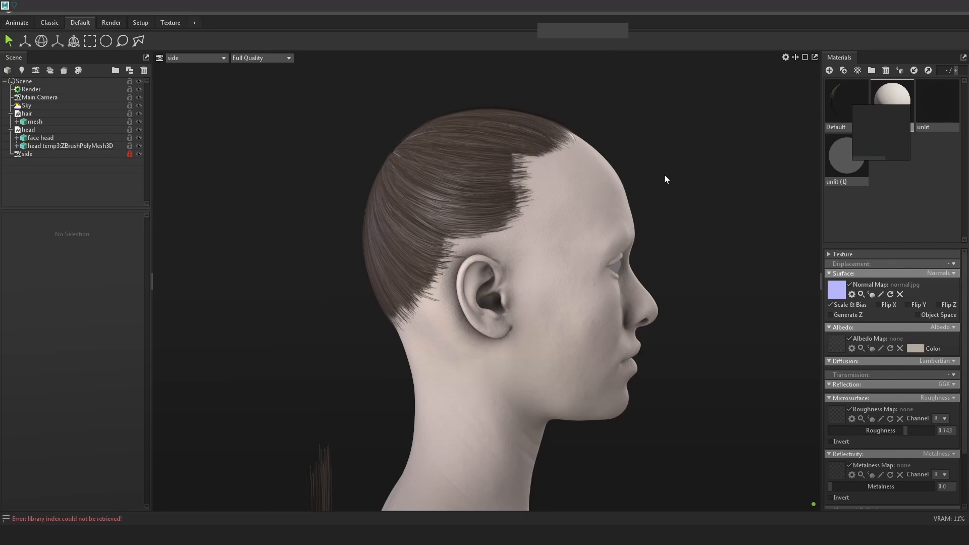
# Step: In Marmoset Toolbag, change the viewport away from the side camera and examine the hairline up close
pyautogui.click(211, 59)
pyautogui.moveTo(200, 68)
pyautogui.click(233, 69)
pyautogui.keyDown('alt'); pyautogui.moveTo(650, 191); pyautogui.dragTo(580, 222); pyautogui.keyUp('alt')
pyautogui.scroll(4, 655, 202)
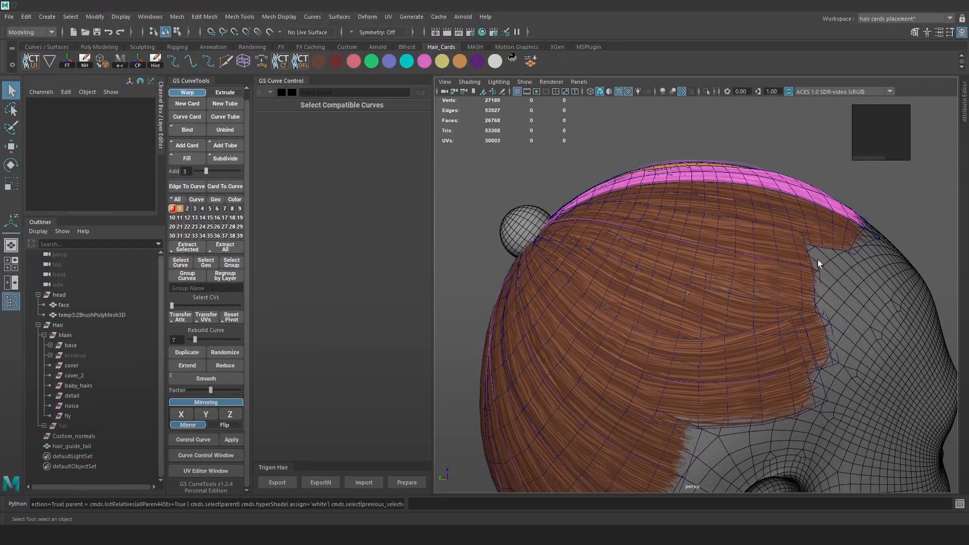
# Step: Back in Maya, reposition the vertices near the front of the brown card below the extended hairline card
pyautogui.click(810, 266)
pyautogui.keyDown('alt'); pyautogui.moveTo(811, 265); pyautogui.dragTo(764, 255); pyautogui.keyUp('alt')
pyautogui.moveTo(791, 128); pyautogui.dragTo(750, 123, button='right')
pyautogui.click(631, 234)
pyautogui.press('w')
pyautogui.moveTo(646, 241)
pyautogui.keyDown('alt'); pyautogui.mouseDown()
pyautogui.moveTo(640, 262)
pyautogui.moveTo(630, 259)
pyautogui.moveTo(638, 264)
pyautogui.moveTo(611, 252)
pyautogui.moveTo(671, 260)
pyautogui.moveTo(643, 256)
pyautogui.mouseUp(); pyautogui.keyUp('alt')
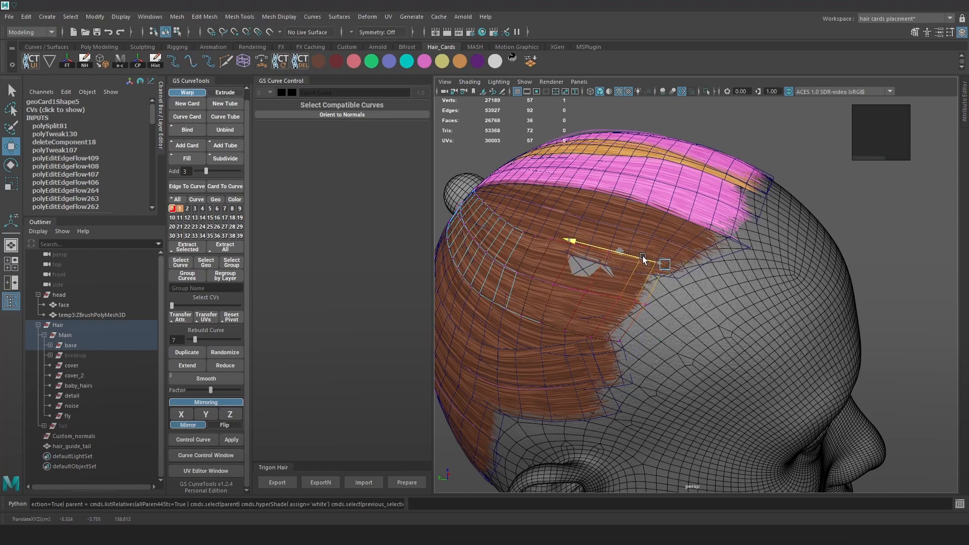
pyautogui.click(586, 292)
pyautogui.moveTo(592, 301); pyautogui.dragTo(645, 303)
pyautogui.click(602, 303)
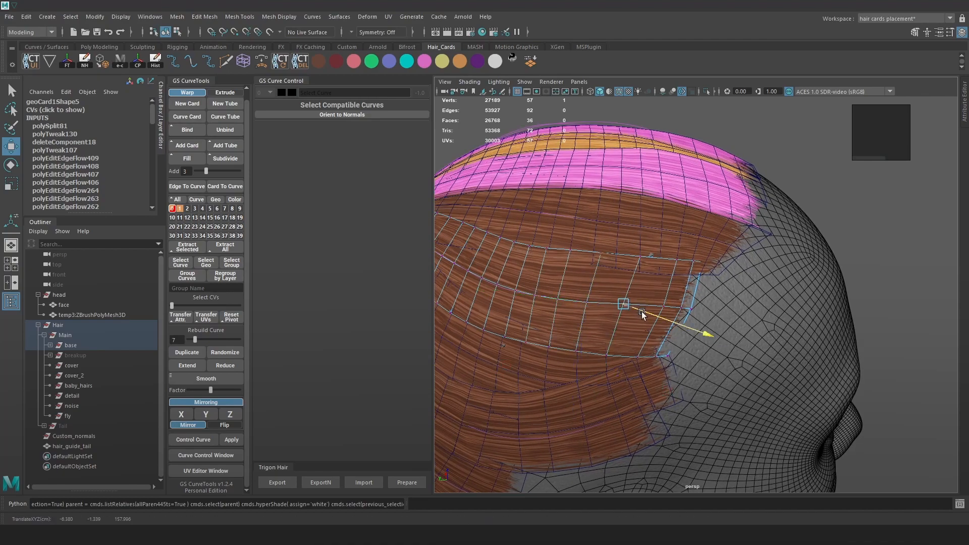
pyautogui.click(639, 257)
pyautogui.moveTo(639, 258); pyautogui.dragTo(592, 269)
# Step: Undo the component-mode change on the wrong card and apply Edit Edge Flow to the second brown card's front cross loop
pyautogui.moveTo(593, 258); pyautogui.dragTo(594, 235, button='right')
pyautogui.hotkey('ctrl', 'z')
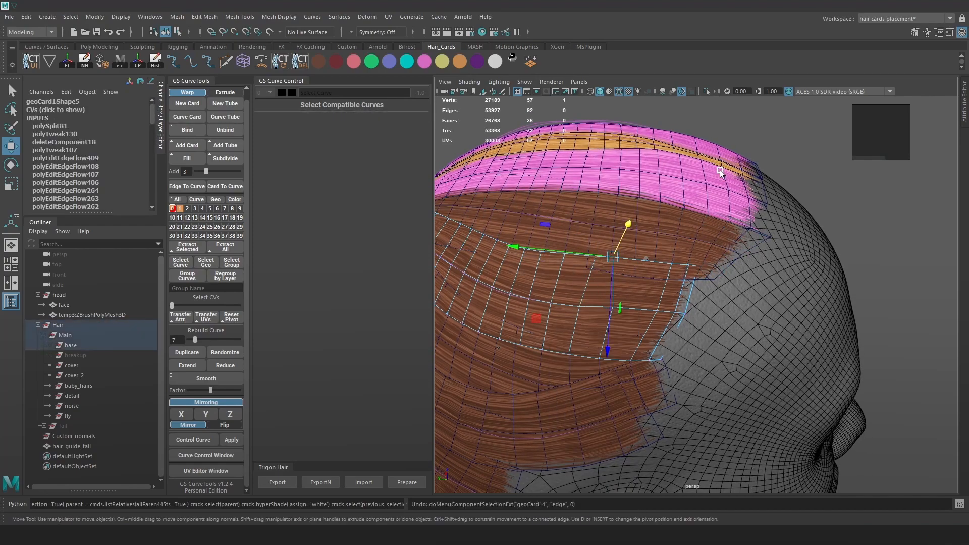
pyautogui.moveTo(781, 152); pyautogui.dragTo(781, 129, button='right')
pyautogui.click(583, 288)
pyautogui.keyDown('shift'); pyautogui.moveTo(586, 303); pyautogui.dragTo(575, 386, button='right'); pyautogui.keyUp('shift')
pyautogui.doubleClick(603, 322)
pyautogui.keyDown('alt'); pyautogui.moveTo(631, 325); pyautogui.dragTo(626, 314); pyautogui.keyUp('alt')
pyautogui.doubleClick(658, 305)
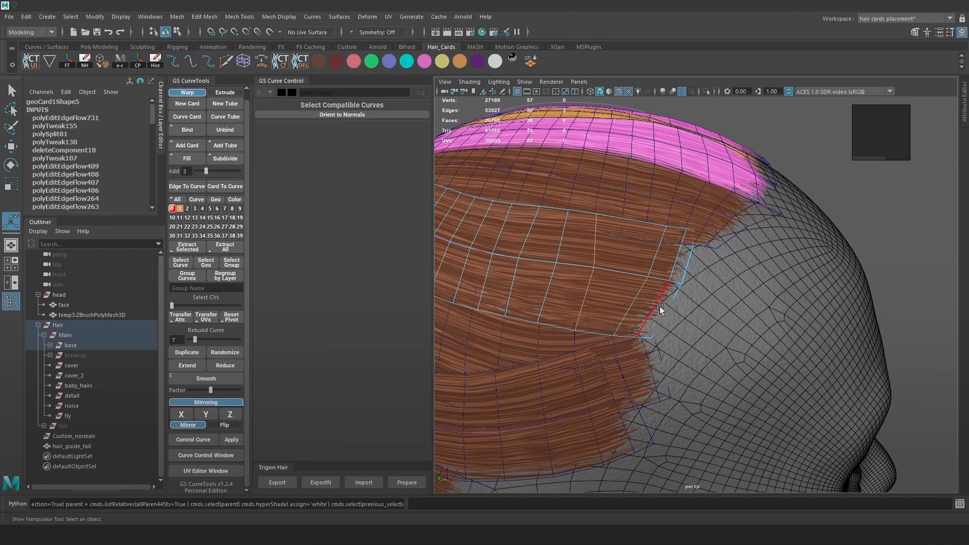
# Step: Move the lower front corner vertex of the second brown card to reshape its tip
pyautogui.moveTo(861, 231); pyautogui.dragTo(815, 233, button='right')
pyautogui.click(641, 333)
pyautogui.press('w')
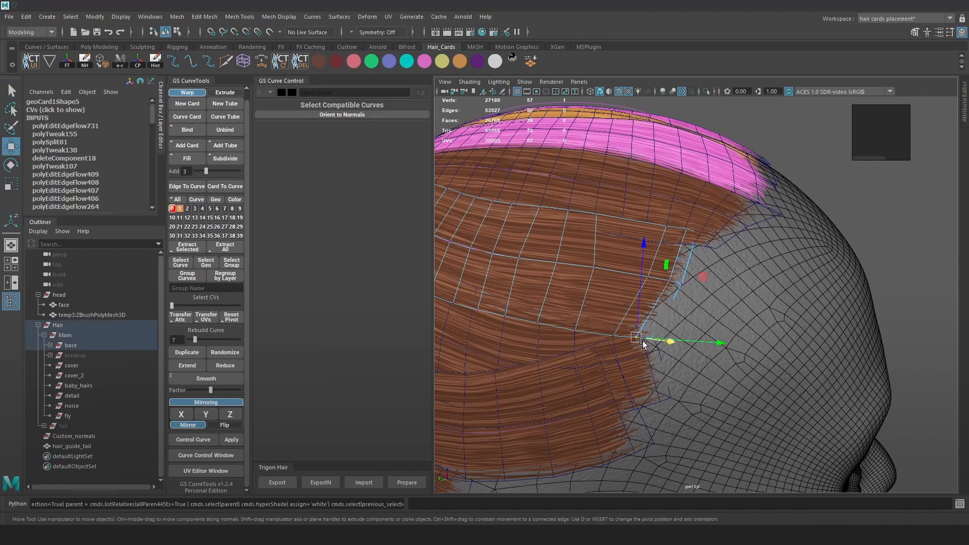
pyautogui.moveTo(709, 343); pyautogui.dragTo(661, 397)
pyautogui.click(664, 398)
pyautogui.hotkey('ctrl', 'z')
pyautogui.click(667, 394)
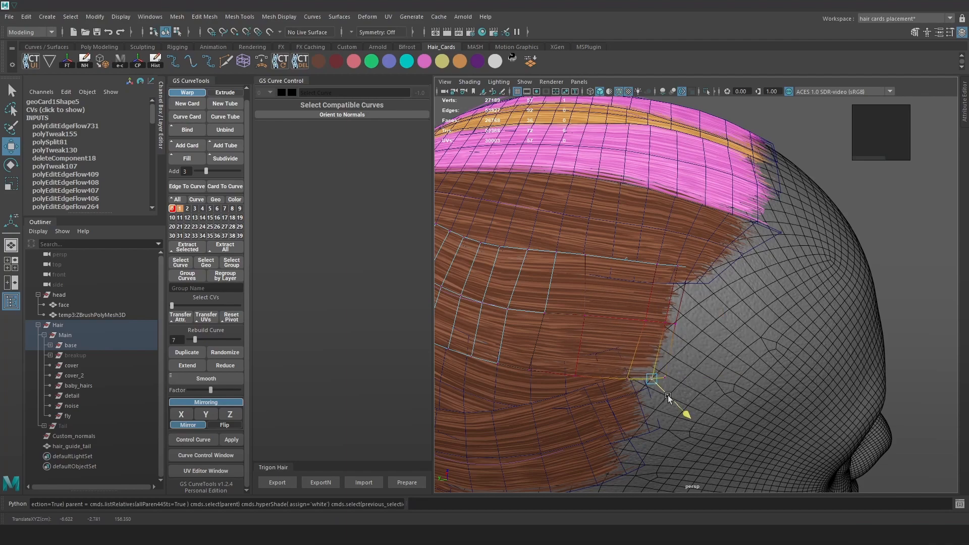
# Step: Slide the second brown card's cross-loop vertices along its length to space the loops more evenly
pyautogui.click(581, 372)
pyautogui.moveTo(597, 373); pyautogui.dragTo(589, 373)
pyautogui.click(591, 319)
pyautogui.moveTo(609, 322); pyautogui.dragTo(598, 322)
pyautogui.click(579, 366)
pyautogui.moveTo(606, 378); pyautogui.dragTo(604, 378)
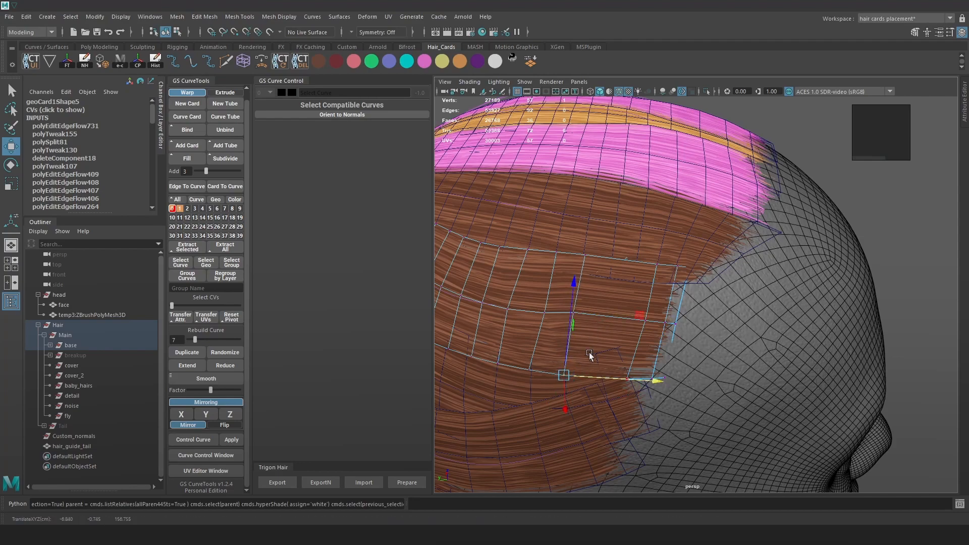
pyautogui.click(549, 318)
pyautogui.moveTo(521, 311); pyautogui.dragTo(594, 330)
pyautogui.click(504, 301)
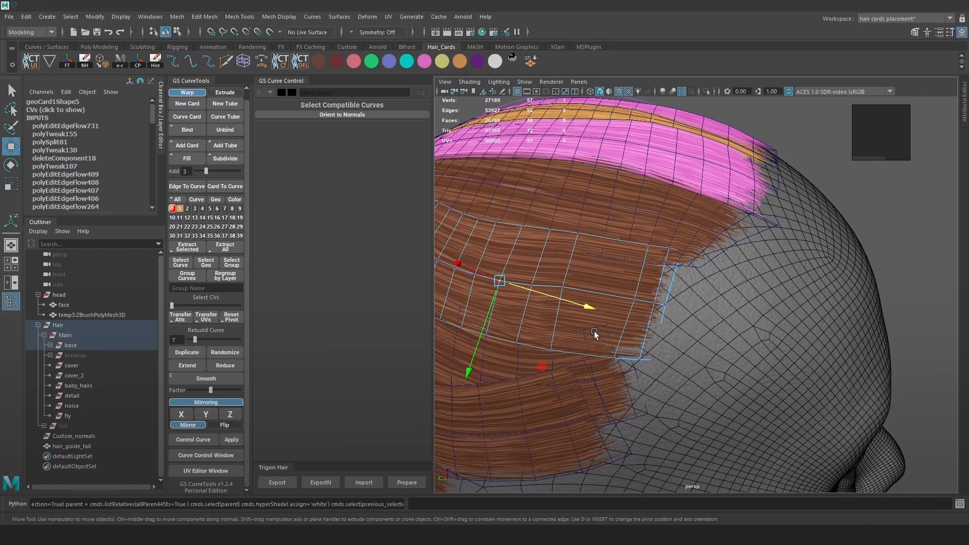
# Step: Insert a cross edge loop near the second brown card's front with Multi-Cut and shift its vertices backward
pyautogui.click(226, 61)
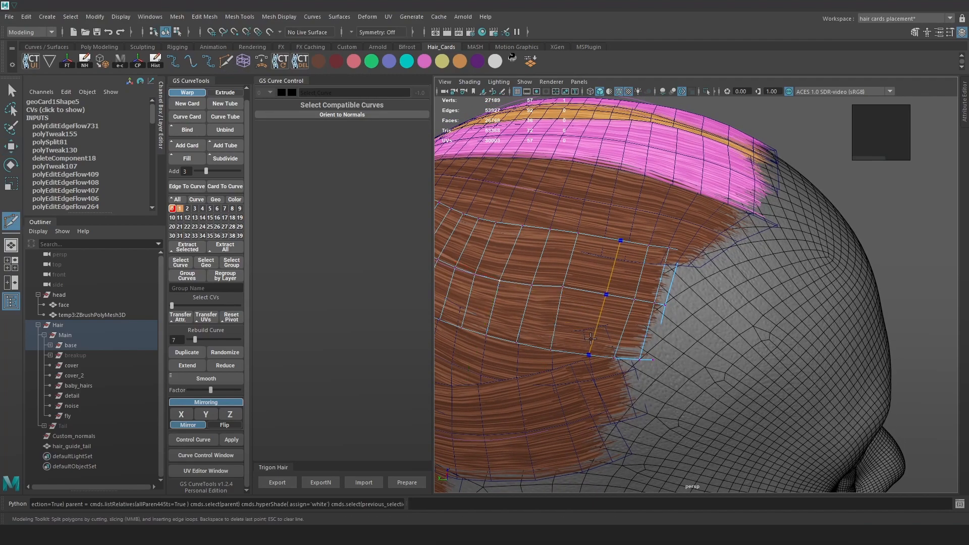
pyautogui.press('w')
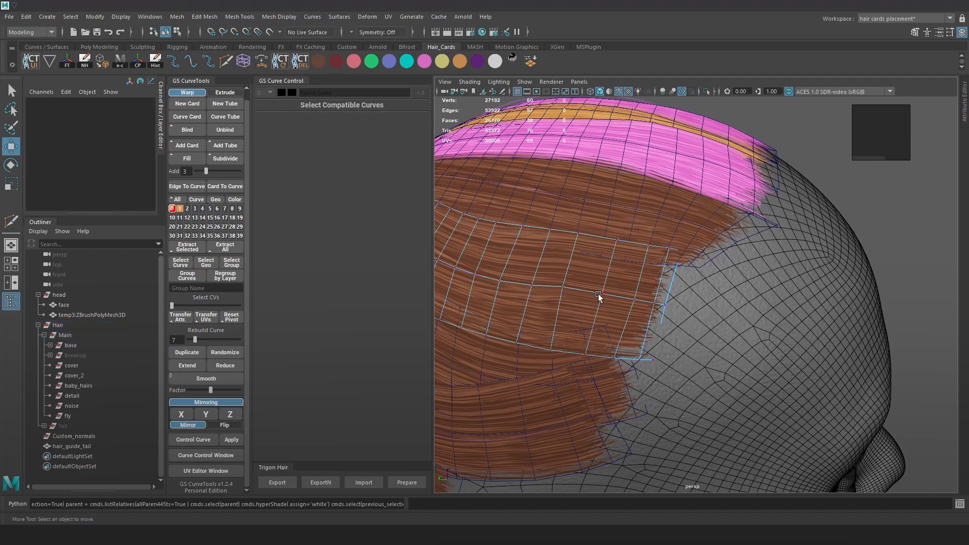
pyautogui.click(602, 293)
pyautogui.moveTo(614, 298); pyautogui.dragTo(608, 297)
pyautogui.click(591, 352)
pyautogui.moveTo(611, 357); pyautogui.dragTo(607, 357)
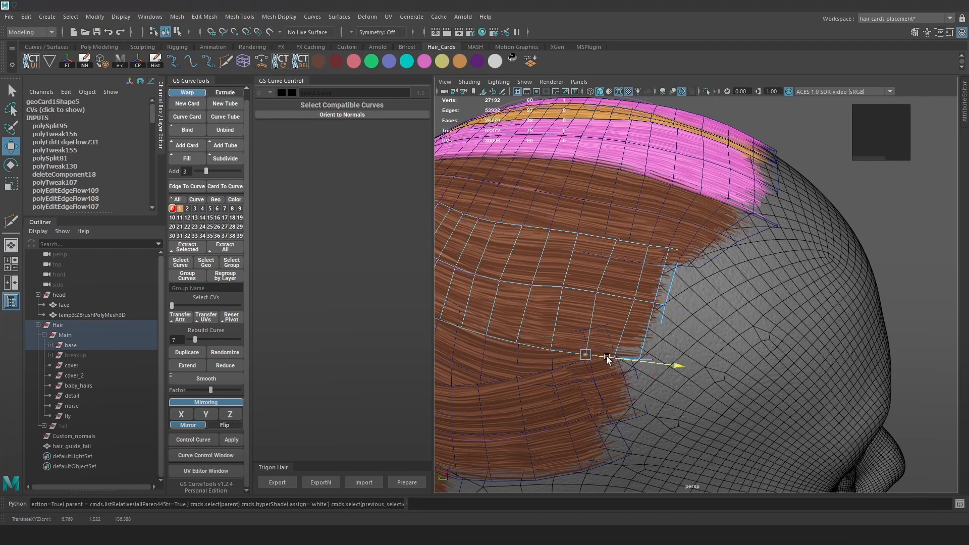
pyautogui.click(616, 242)
pyautogui.moveTo(585, 234); pyautogui.dragTo(578, 235)
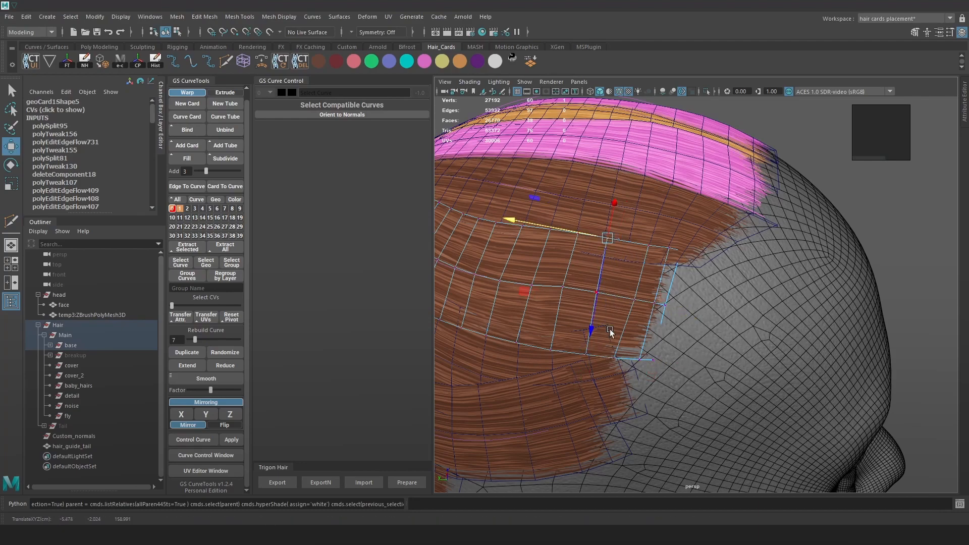
# Step: Adjust the upper and lower vertices of the second brown card's frontmost cross loops
pyautogui.click(619, 352)
pyautogui.moveTo(645, 363); pyautogui.dragTo(664, 359)
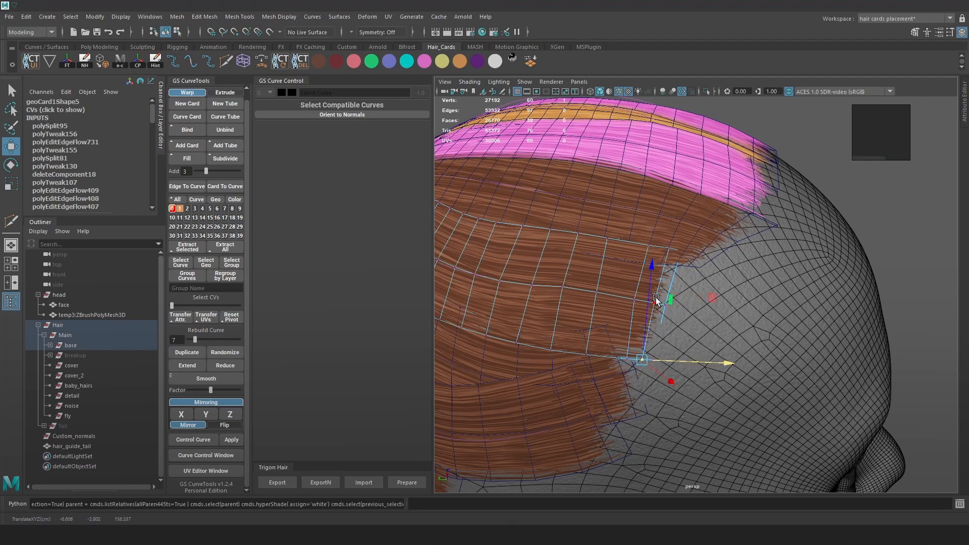
pyautogui.click(673, 250)
pyautogui.moveTo(658, 248); pyautogui.dragTo(650, 245)
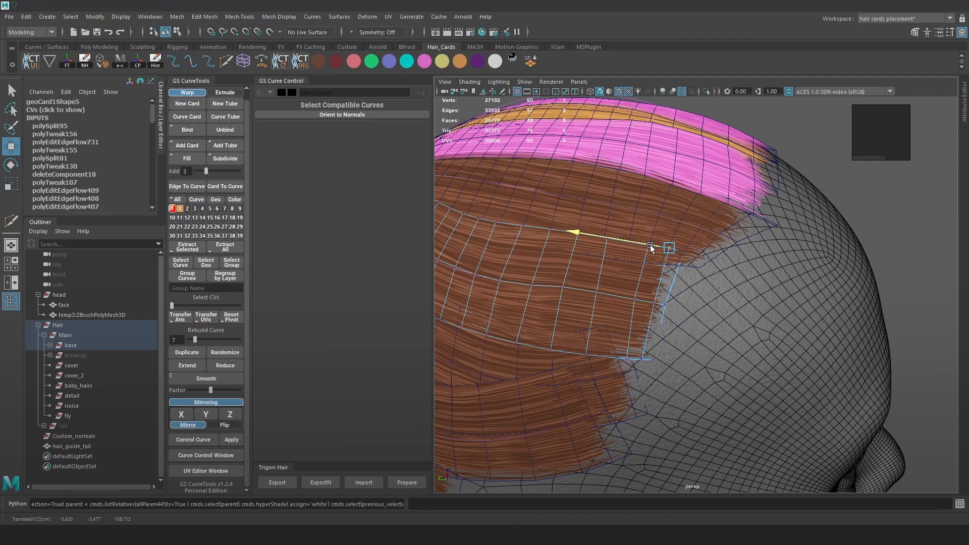
pyautogui.click(628, 354)
pyautogui.moveTo(650, 361); pyautogui.dragTo(655, 362)
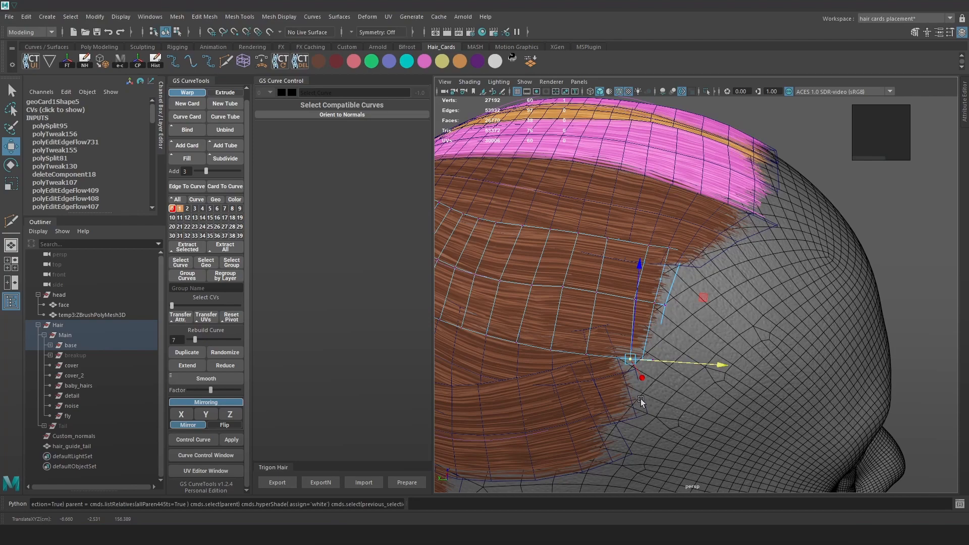
# Step: Insert another cross edge loop near the second brown card's front with Multi-Cut and fine-tune its end vertices
pyautogui.click(228, 60)
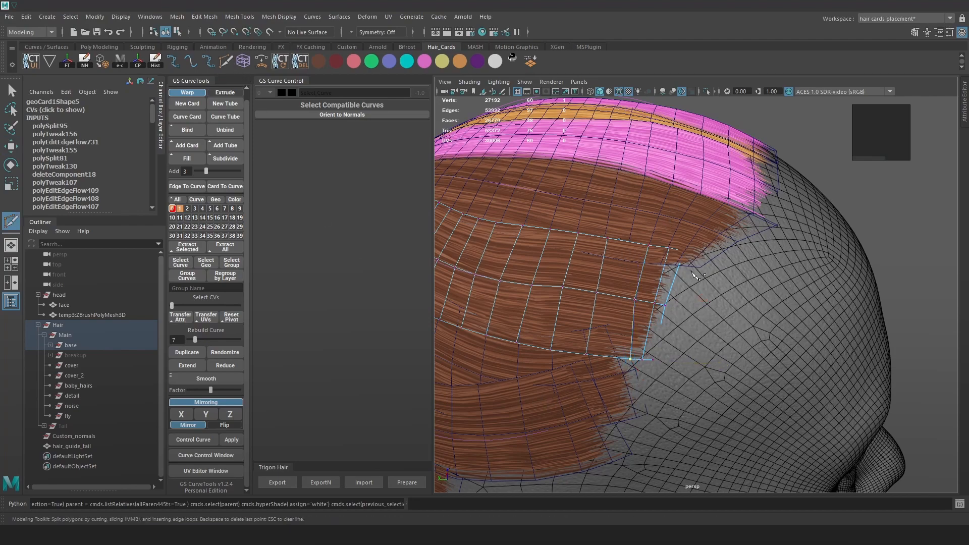
pyautogui.click(627, 245)
pyautogui.rightClick(626, 244)
pyautogui.press('w')
pyautogui.click(608, 354)
pyautogui.moveTo(648, 357); pyautogui.dragTo(656, 358)
pyautogui.click(628, 241)
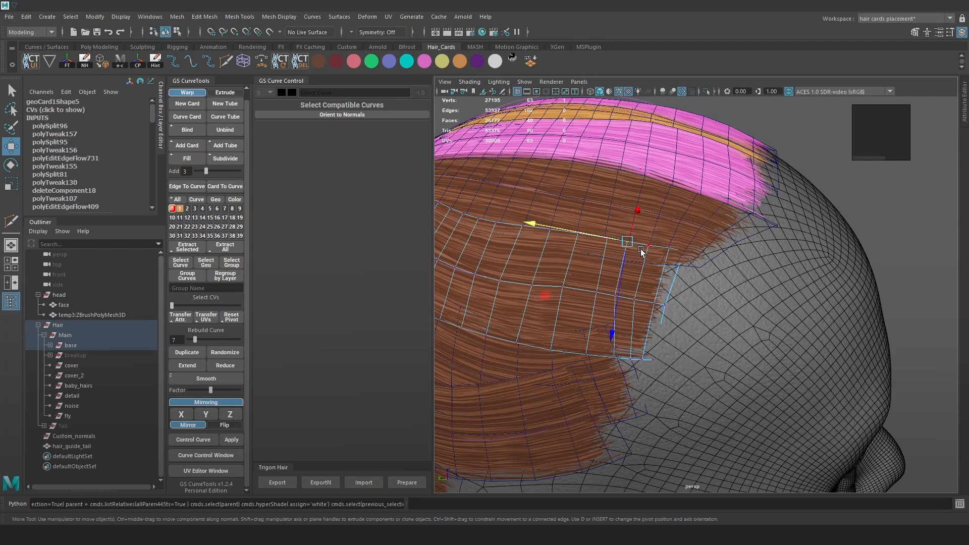
pyautogui.click(602, 234)
# Step: Apply Edit Edge Flow to the second brown card's cross loops one by one, up to the front tip
pyautogui.moveTo(583, 216); pyautogui.dragTo(583, 213, button='right')
pyautogui.doubleClick(539, 268)
pyautogui.keyDown('shift'); pyautogui.moveTo(538, 269); pyautogui.dragTo(525, 364, button='right'); pyautogui.keyUp('shift')
pyautogui.doubleClick(555, 311)
pyautogui.press('g')
pyautogui.doubleClick(599, 310)
pyautogui.press('g')
pyautogui.doubleClick(620, 316)
pyautogui.press('g')
pyautogui.doubleClick(631, 314)
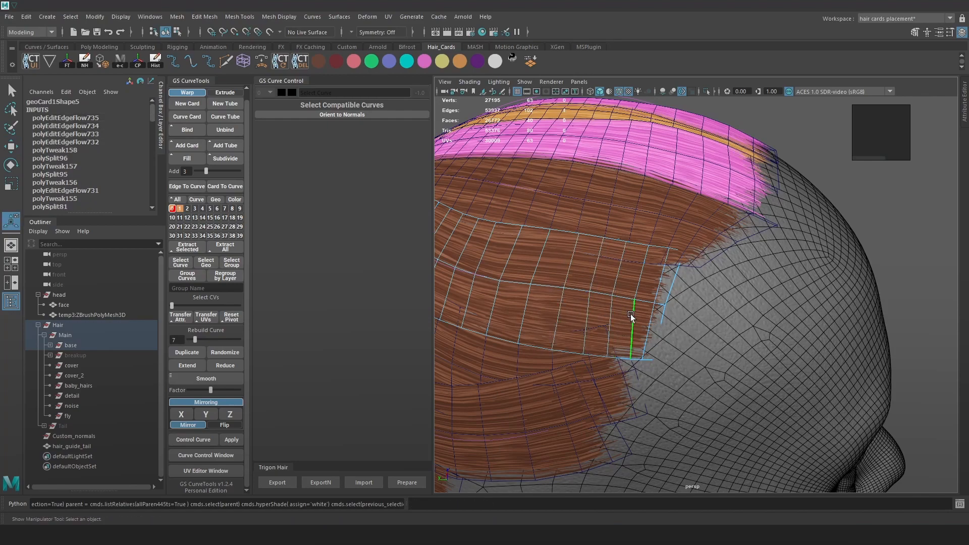
pyautogui.press('g')
pyautogui.doubleClick(643, 313)
pyautogui.press('g')
# Step: Undo the last edge-flow edits, reapply Edit Edge Flow to the second brown card's front loops, and return to object mode
pyautogui.doubleClick(630, 320)
pyautogui.hotkey('ctrl', 'z')
pyautogui.hotkey('ctrl', 'z')
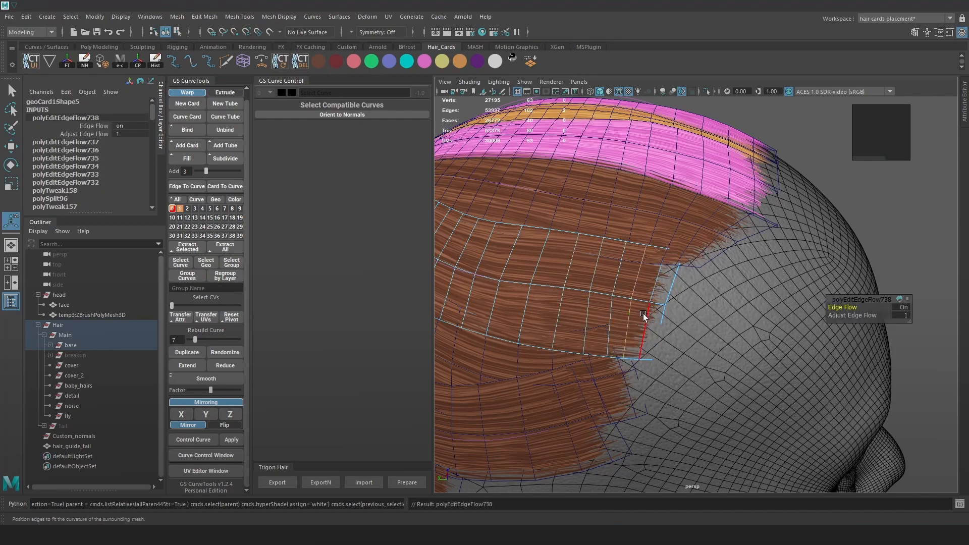
pyautogui.doubleClick(659, 304)
pyautogui.press('g')
pyautogui.doubleClick(636, 316)
pyautogui.press('g')
pyautogui.doubleClick(615, 317)
pyautogui.press('F8')
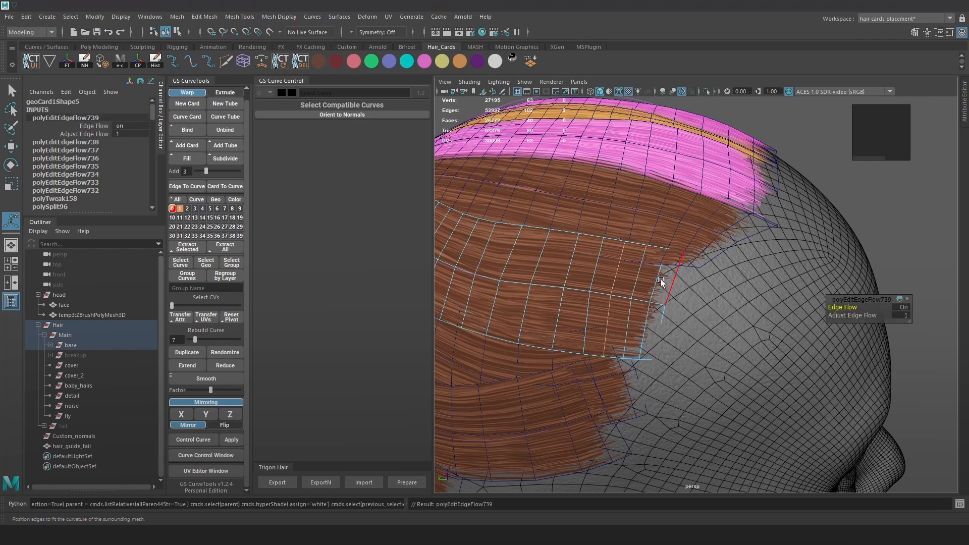
pyautogui.press('q')
# Step: Move the front vertices of the overlapping brown card beneath the second one to refine its hairline edge
pyautogui.click(792, 152)
pyautogui.keyDown('alt'); pyautogui.moveTo(717, 242); pyautogui.dragTo(696, 300); pyautogui.keyUp('alt')
pyautogui.click(667, 306)
pyautogui.moveTo(914, 184); pyautogui.dragTo(827, 186, button='right')
pyautogui.press('w')
pyautogui.moveTo(640, 259); pyautogui.dragTo(658, 251)
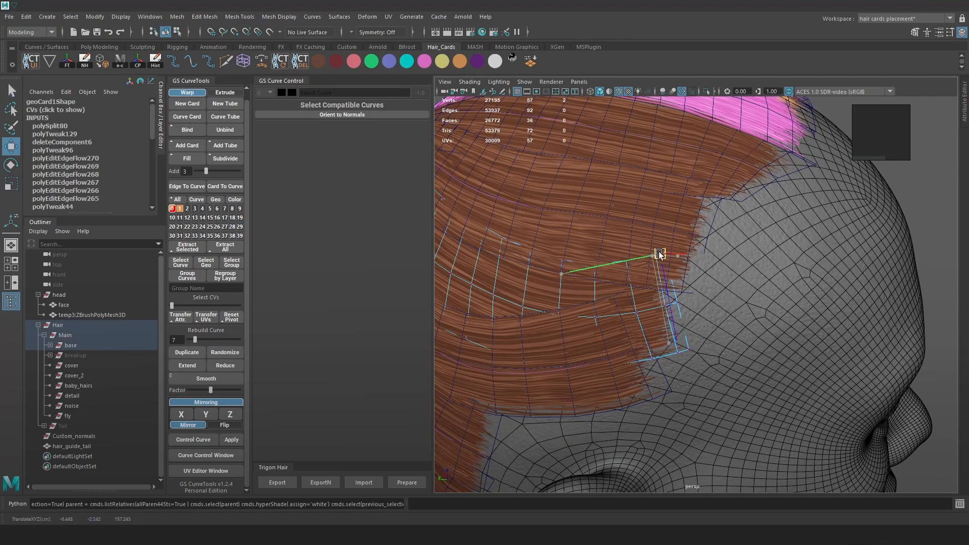
pyautogui.moveTo(704, 317); pyautogui.dragTo(619, 277)
pyautogui.click(634, 261)
pyautogui.moveTo(619, 277); pyautogui.dragTo(641, 260, button='right')
pyautogui.click(637, 281)
pyautogui.moveTo(884, 220); pyautogui.dragTo(910, 166, button='right')
pyautogui.click(619, 246)
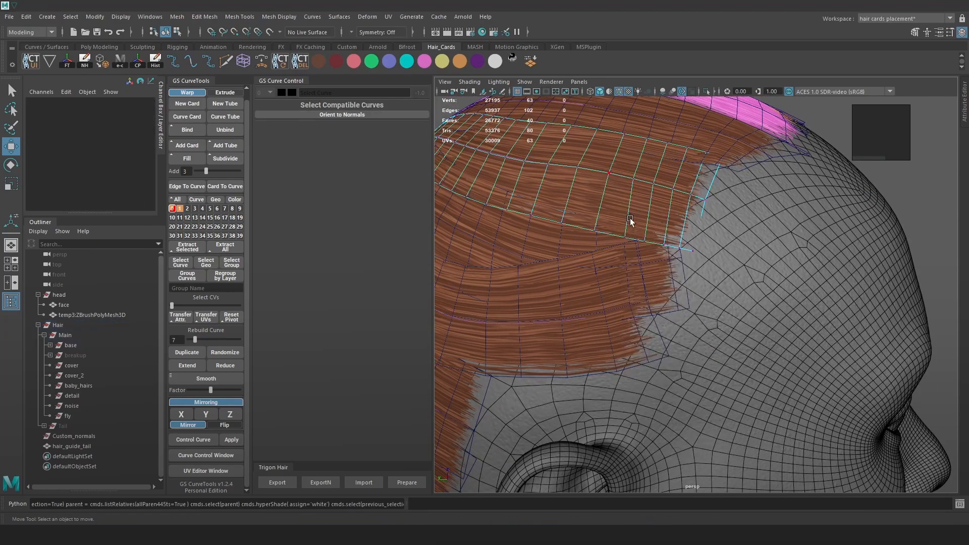
# Step: Nudge the upper front corner and the middle front vertex of the lower brown card above the ear
pyautogui.click(795, 126)
pyautogui.click(627, 290)
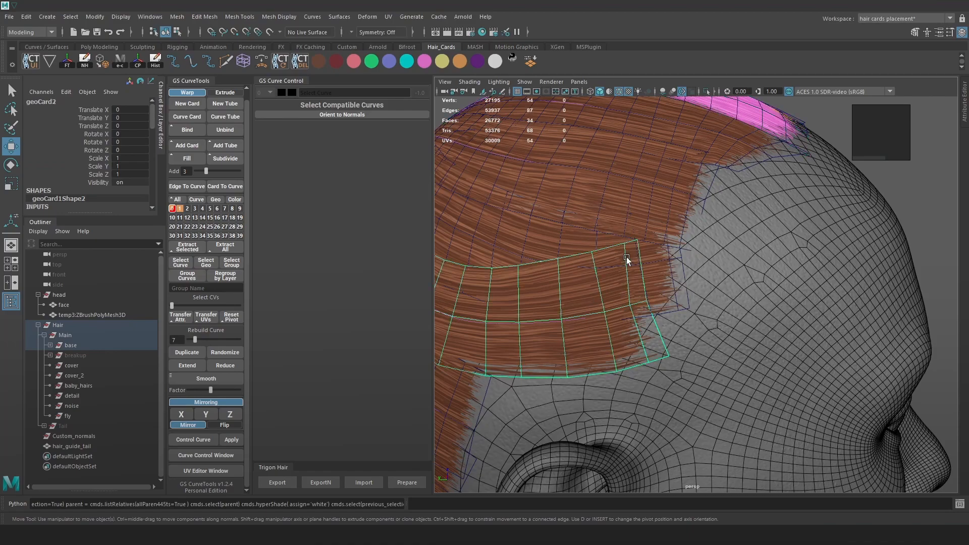
pyautogui.moveTo(624, 271); pyautogui.dragTo(588, 271, button='right')
pyautogui.click(637, 242)
pyautogui.moveTo(638, 240); pyautogui.dragTo(643, 241)
pyautogui.click(648, 301)
pyautogui.moveTo(648, 301); pyautogui.dragTo(647, 300)
pyautogui.click(803, 118)
# Step: Return to object mode, clear the selection, and examine the fit of the side hairline cards
pyautogui.keyDown('alt'); pyautogui.moveTo(802, 118); pyautogui.dragTo(691, 249); pyautogui.keyUp('alt')
pyautogui.click(559, 209)
pyautogui.doubleClick(566, 190)
pyautogui.moveTo(559, 208); pyautogui.dragTo(604, 174, button='right')
pyautogui.press('q')
pyautogui.click(519, 167)
pyautogui.keyDown('alt'); pyautogui.moveTo(643, 232); pyautogui.dragTo(698, 213); pyautogui.keyUp('alt')
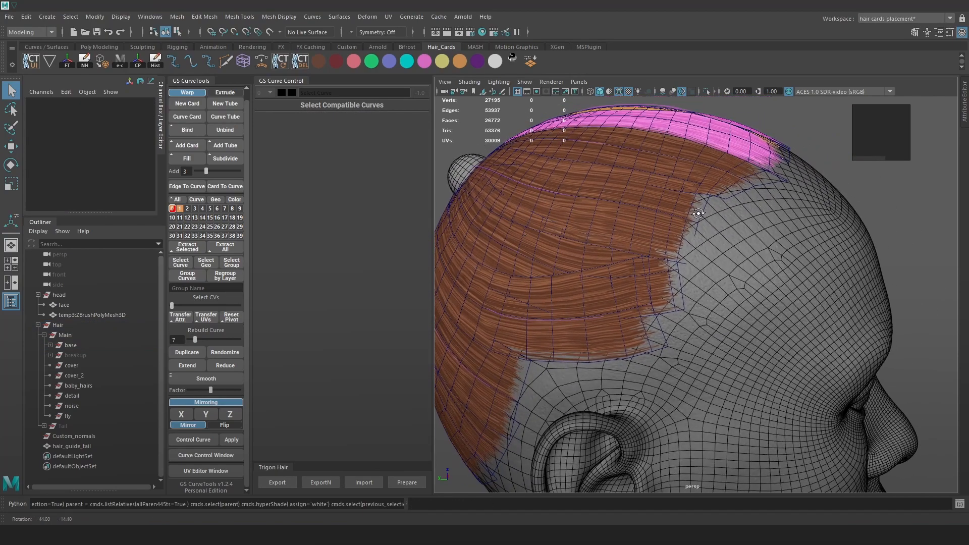
# Step: Export the hair cards with ExportN and examine the updated hairline in Marmoset Toolbag under different views
pyautogui.click(319, 483)
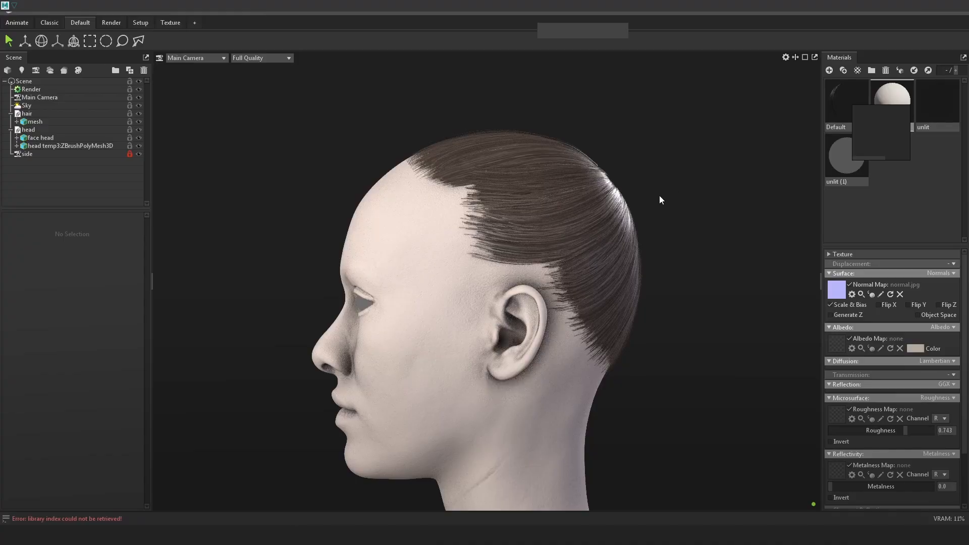
pyautogui.moveTo(659, 195); pyautogui.dragTo(680, 226)
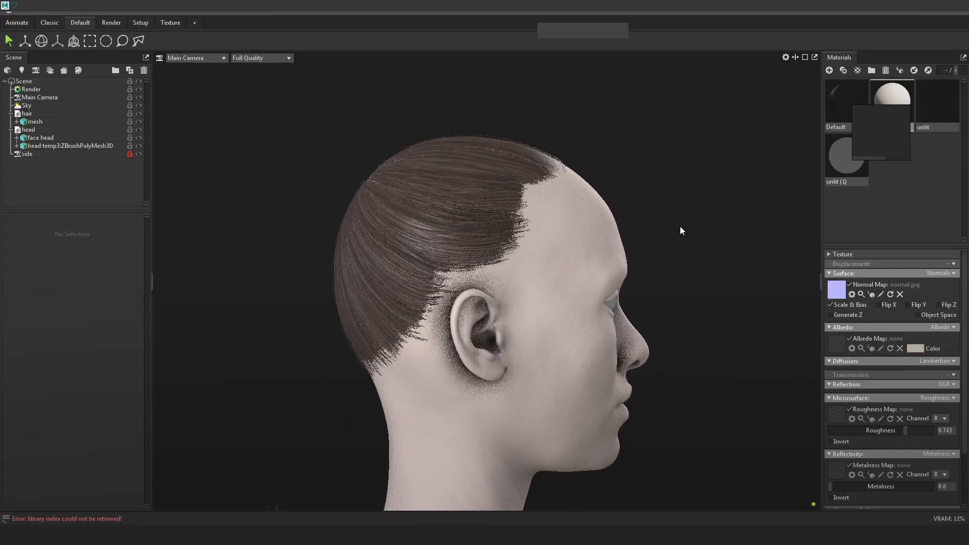
pyautogui.moveTo(520, 189); pyautogui.dragTo(605, 212)
pyautogui.moveTo(685, 199)
pyautogui.mouseDown()
pyautogui.moveTo(744, 197)
pyautogui.moveTo(701, 201)
pyautogui.mouseUp()
# Step: Assign the unlit (1) material to the head and examine the hairline silhouette from both sides
pyautogui.moveTo(845, 181); pyautogui.dragTo(533, 295)
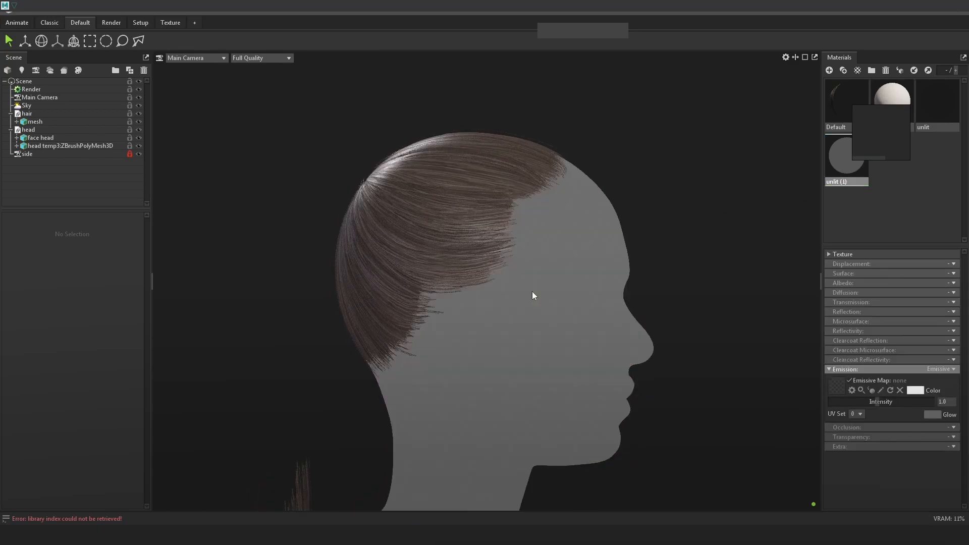
pyautogui.moveTo(726, 232); pyautogui.dragTo(466, 231)
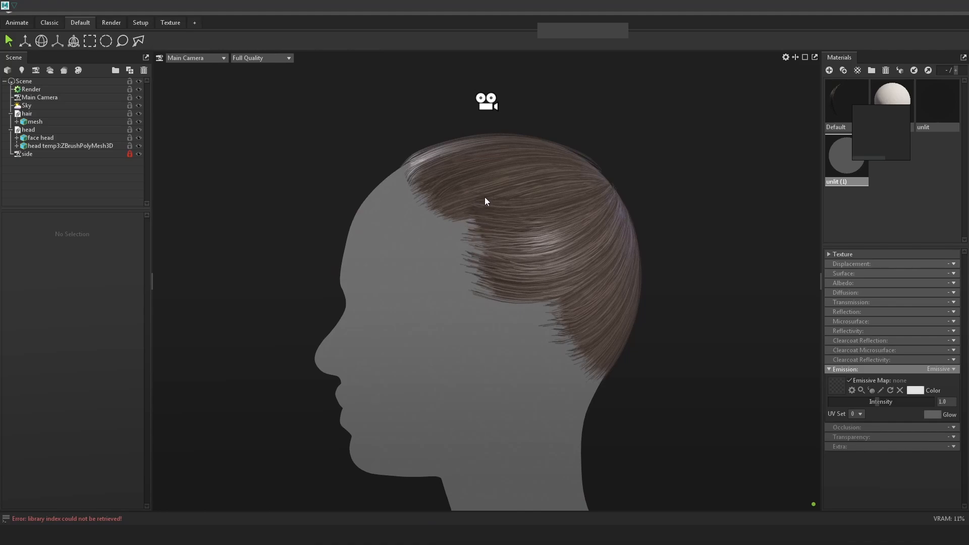
pyautogui.moveTo(467, 204); pyautogui.dragTo(451, 178)
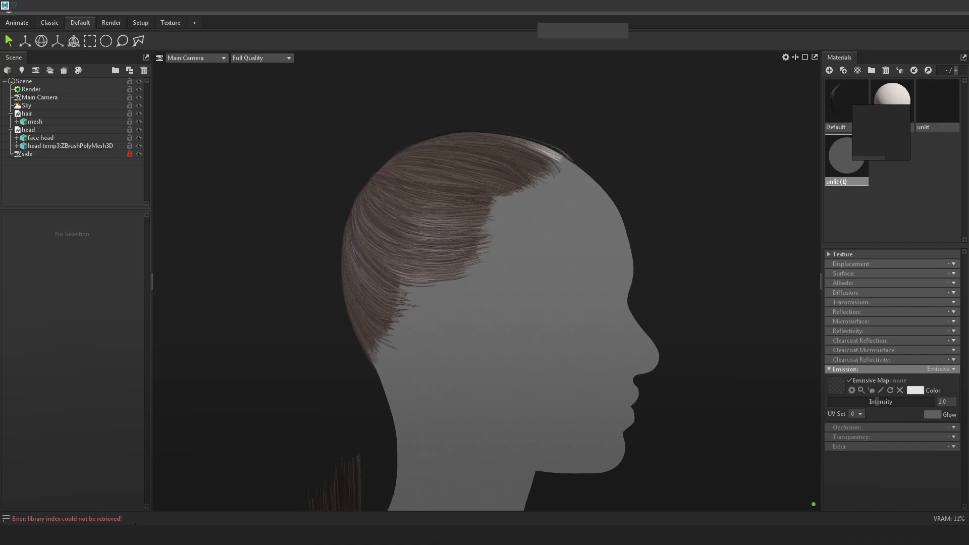
# Step: Switch back to Maya and prepare the brown card beside the pink strip for component editing with the Move tool
pyautogui.click(121, 510)
pyautogui.keyDown('alt'); pyautogui.moveTo(806, 245); pyautogui.dragTo(600, 247); pyautogui.keyUp('alt')
pyautogui.keyDown('alt'); pyautogui.moveTo(631, 245); pyautogui.dragTo(711, 237, button='right'); pyautogui.keyUp('alt')
pyautogui.click(791, 221)
pyautogui.keyDown('alt'); pyautogui.moveTo(873, 239); pyautogui.dragTo(713, 250, button='middle'); pyautogui.keyUp('alt')
pyautogui.moveTo(702, 235); pyautogui.dragTo(649, 228, button='right')
pyautogui.press('4')
pyautogui.moveTo(927, 202); pyautogui.dragTo(838, 200, button='right')
pyautogui.press('6')
pyautogui.press('w')
# Step: Try moving the front vertices of the brown card beside the pink strip, undoing the unwanted moves
pyautogui.moveTo(651, 245)
pyautogui.keyDown('alt'); pyautogui.mouseDown()
pyautogui.moveTo(757, 246)
pyautogui.moveTo(640, 255)
pyautogui.moveTo(550, 306)
pyautogui.moveTo(745, 295)
pyautogui.moveTo(765, 310)
pyautogui.moveTo(741, 322)
pyautogui.moveTo(695, 304)
pyautogui.moveTo(759, 291)
pyautogui.moveTo(717, 301)
pyautogui.moveTo(611, 280)
pyautogui.mouseUp(); pyautogui.keyUp('alt')
pyautogui.click(602, 279)
pyautogui.press('b')
pyautogui.hotkey('ctrl', 'z')
pyautogui.moveTo(688, 253); pyautogui.dragTo(642, 272)
pyautogui.moveTo(712, 309); pyautogui.dragTo(671, 309)
pyautogui.click(657, 278)
pyautogui.hotkey('ctrl', 'z')
# Step: Select the front-edge vertices of the brown card beside the pink strip and reposition them along the hairline
pyautogui.scroll(4, 637, 268)
pyautogui.click(607, 256)
pyautogui.moveTo(589, 252); pyautogui.dragTo(730, 281)
pyautogui.doubleClick(729, 276)
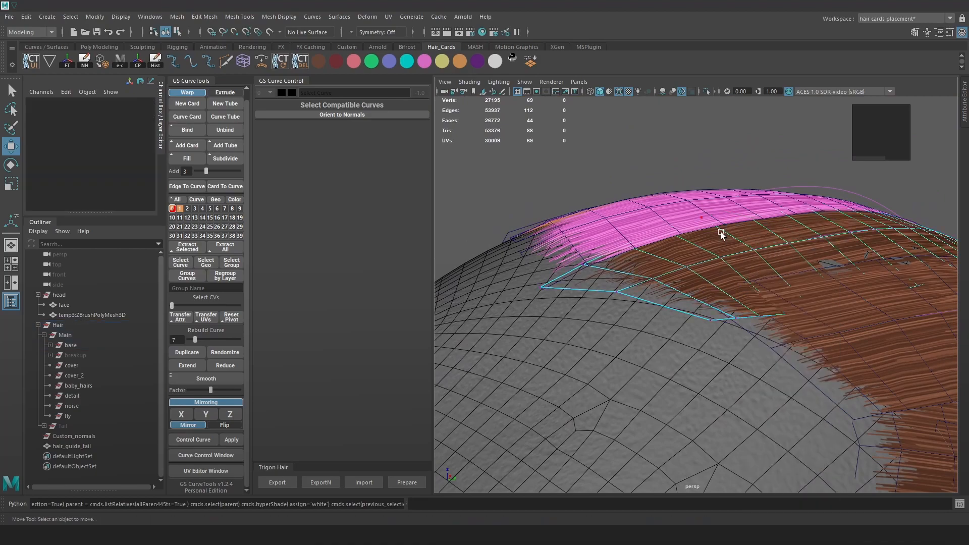
pyautogui.click(710, 317)
pyautogui.keyDown('shift'); pyautogui.click(616, 291); pyautogui.keyUp('shift')
pyautogui.keyDown('shift'); pyautogui.click(543, 287); pyautogui.keyUp('shift')
pyautogui.moveTo(614, 252); pyautogui.dragTo(677, 297)
pyautogui.press('e')
pyautogui.press('w')
# Step: Apply Edit Edge Flow to the front edge loops of the upper brown card
pyautogui.doubleClick(692, 298)
pyautogui.keyDown('shift'); pyautogui.moveTo(692, 297); pyautogui.dragTo(675, 397, button='right'); pyautogui.keyUp('shift')
pyautogui.doubleClick(717, 287)
pyautogui.press('g')
pyautogui.doubleClick(754, 280)
pyautogui.press('g')
pyautogui.press('g')
pyautogui.doubleClick(690, 308)
pyautogui.press('g')
# Step: Rotate a front edge loop of the upper brown card and nudge its upper front vertex
pyautogui.press('e')
pyautogui.moveTo(691, 288); pyautogui.dragTo(703, 279)
pyautogui.press('w')
pyautogui.moveTo(687, 276); pyautogui.dragTo(652, 272, button='right')
pyautogui.click(622, 247)
pyautogui.moveTo(621, 234); pyautogui.dragTo(623, 239)
# Step: Adjust the front vertices of the upper brown card to follow the scalp, checking the fit in wireframe and textured display
pyautogui.click(762, 308)
pyautogui.moveTo(716, 294)
pyautogui.keyDown('alt'); pyautogui.mouseDown()
pyautogui.moveTo(718, 273)
pyautogui.moveTo(764, 298)
pyautogui.moveTo(739, 308)
pyautogui.moveTo(813, 290)
pyautogui.mouseUp(); pyautogui.keyUp('alt')
pyautogui.click(739, 325)
pyautogui.click(654, 293)
pyautogui.click(688, 277)
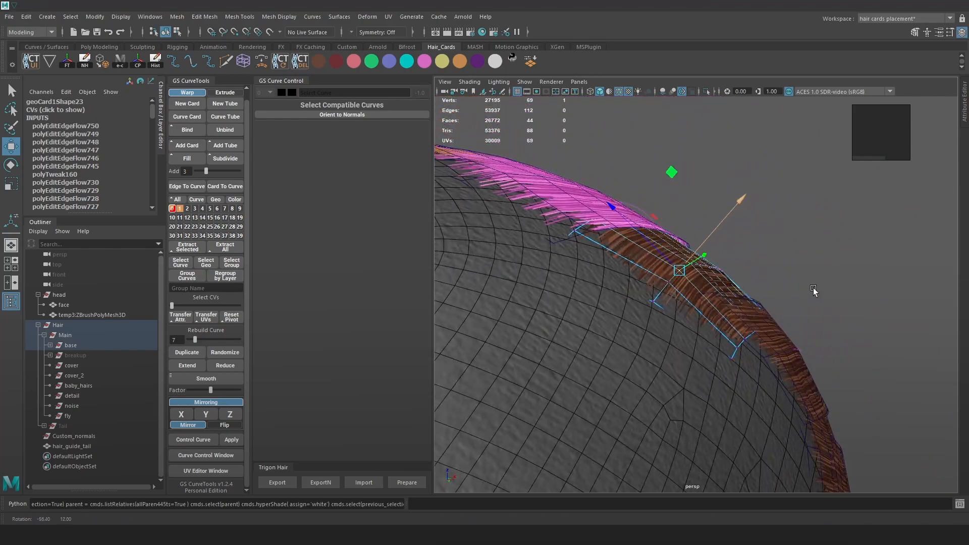
pyautogui.press('4')
pyautogui.press('6')
pyautogui.moveTo(528, 294)
pyautogui.keyDown('alt'); pyautogui.mouseDown()
pyautogui.moveTo(649, 241)
pyautogui.moveTo(616, 250)
pyautogui.mouseUp(); pyautogui.keyUp('alt')
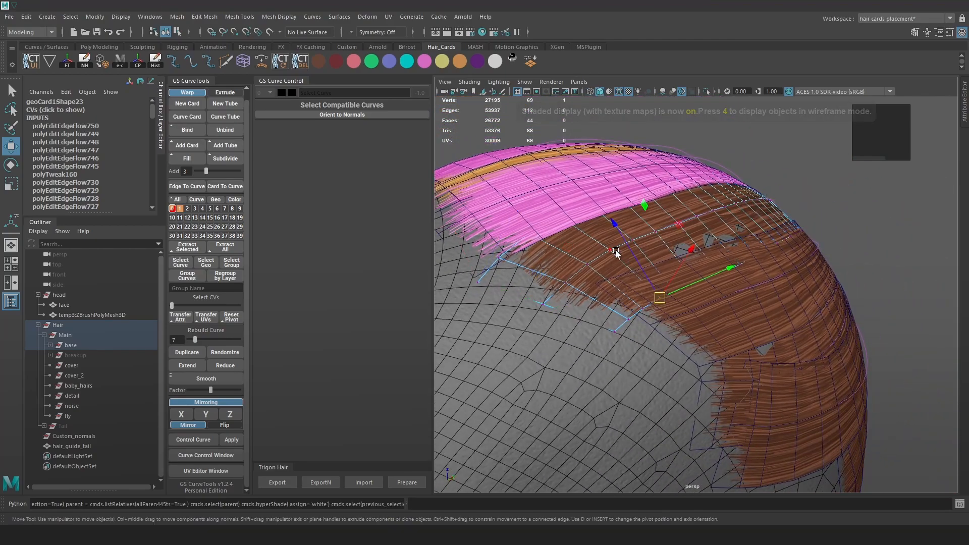
# Step: Reposition the lower side vertices of the upper brown card where it overlaps the neighbouring card
pyautogui.press('F8')
pyautogui.keyDown('alt'); pyautogui.moveTo(863, 242); pyautogui.dragTo(765, 257); pyautogui.keyUp('alt')
pyautogui.scroll(5, 871, 250)
pyautogui.scroll(-5, 726, 277)
pyautogui.press('F10')
pyautogui.click(699, 290)
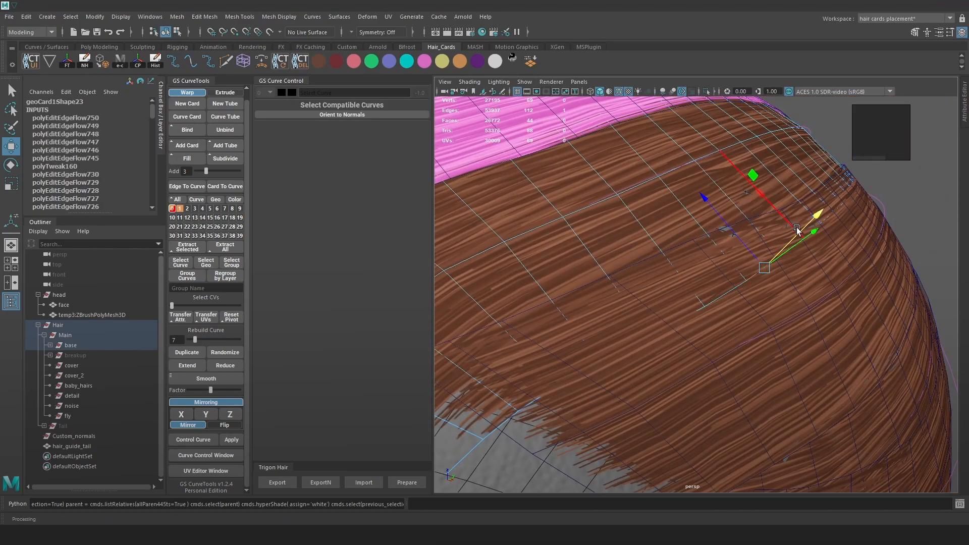
pyautogui.keyDown('alt'); pyautogui.moveTo(800, 228); pyautogui.dragTo(845, 283); pyautogui.keyUp('alt')
pyautogui.keyDown('alt'); pyautogui.moveTo(846, 283); pyautogui.dragTo(737, 350, button='middle'); pyautogui.keyUp('alt')
pyautogui.scroll(5, 737, 350)
pyautogui.moveTo(795, 329); pyautogui.dragTo(819, 350, button='middle')
pyautogui.scroll(-5, 820, 350)
# Step: Select the adjoining lower brown card in vertex mode and shift one of its vertices
pyautogui.press('F8')
pyautogui.click(827, 343)
pyautogui.press('F9')
pyautogui.click(737, 391)
pyautogui.moveTo(759, 379); pyautogui.dragTo(754, 382, button='middle')
# Step: Nudge the front vertices of the adjoining brown card along the temple hairline
pyautogui.scroll(-3, 673, 355)
pyautogui.keyDown('alt'); pyautogui.moveTo(673, 356); pyautogui.dragTo(589, 274); pyautogui.keyUp('alt')
pyautogui.click(577, 277)
pyautogui.click(598, 272)
pyautogui.click(627, 333)
pyautogui.moveTo(628, 334); pyautogui.dragTo(652, 330)
pyautogui.click(659, 329)
pyautogui.click(712, 389)
pyautogui.moveTo(712, 389); pyautogui.dragTo(707, 390)
pyautogui.click(734, 385)
pyautogui.moveTo(734, 385); pyautogui.dragTo(725, 388)
# Step: Insert edge loops across the front of the brown card with Multi-Cut and nudge a nearby component
pyautogui.keyDown('alt'); pyautogui.moveTo(743, 339); pyautogui.dragTo(748, 298); pyautogui.keyUp('alt')
pyautogui.hotkey('ctrl', 'shift', 'x')
pyautogui.keyDown('ctrl'); pyautogui.click(663, 252); pyautogui.keyUp('ctrl')
pyautogui.click(759, 275)
pyautogui.keyDown('ctrl'); pyautogui.click(737, 285); pyautogui.keyUp('ctrl')
pyautogui.press('w')
pyautogui.click(727, 213)
pyautogui.moveTo(729, 215); pyautogui.dragTo(741, 211)
# Step: Apply Edit Edge Flow to the new and neighbouring front edge loops of the brown card
pyautogui.doubleClick(753, 251)
pyautogui.keyDown('shift'); pyautogui.moveTo(752, 251); pyautogui.dragTo(746, 351, button='right'); pyautogui.keyUp('shift')
pyautogui.click(747, 320)
pyautogui.press('g')
pyautogui.click(671, 317)
pyautogui.press('g')
pyautogui.click(688, 316)
pyautogui.press('g')
# Step: Select the brown side card above the ear and move its upper front corner and front-edge vertices
pyautogui.keyDown('alt'); pyautogui.moveTo(692, 320); pyautogui.dragTo(751, 371); pyautogui.keyUp('alt')
pyautogui.click(764, 383)
pyautogui.keyDown('alt'); pyautogui.moveTo(764, 383); pyautogui.dragTo(759, 368, button='middle'); pyautogui.keyUp('alt')
pyautogui.moveTo(482, 160); pyautogui.dragTo(482, 143, button='right')
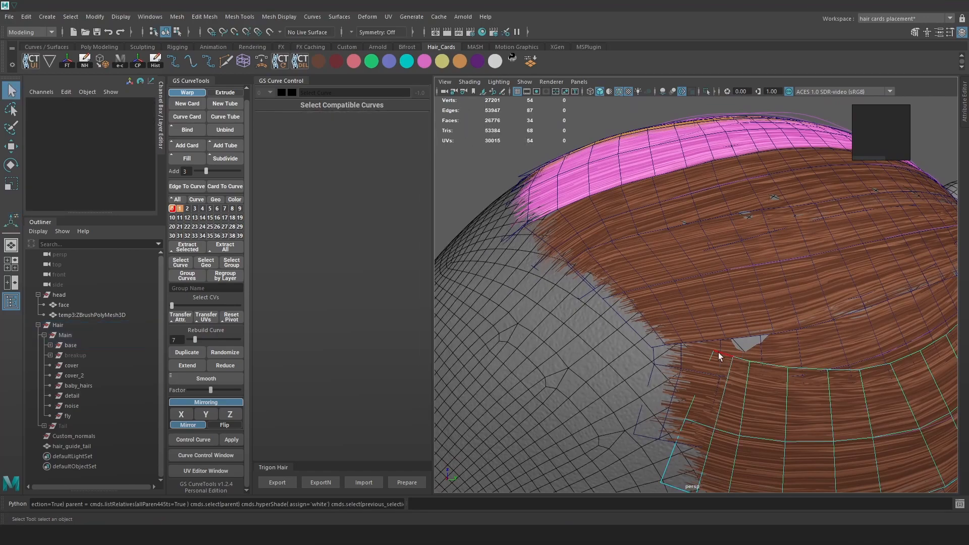
pyautogui.click(721, 354)
pyautogui.press('w')
pyautogui.moveTo(722, 354); pyautogui.dragTo(716, 353)
pyautogui.click(704, 425)
pyautogui.moveTo(678, 447); pyautogui.dragTo(672, 453)
# Step: Examine the overlap of the side cards in untextured shading with and without wireframe, and restore the textured display
pyautogui.keyDown('alt'); pyautogui.moveTo(742, 383); pyautogui.dragTo(730, 313); pyautogui.keyUp('alt')
pyautogui.moveTo(730, 313)
pyautogui.keyDown('alt'); pyautogui.mouseDown(button='right')
pyautogui.moveTo(689, 264)
pyautogui.moveTo(712, 202)
pyautogui.mouseUp(button='right'); pyautogui.keyUp('alt')
pyautogui.moveTo(712, 202); pyautogui.dragTo(746, 144, button='right')
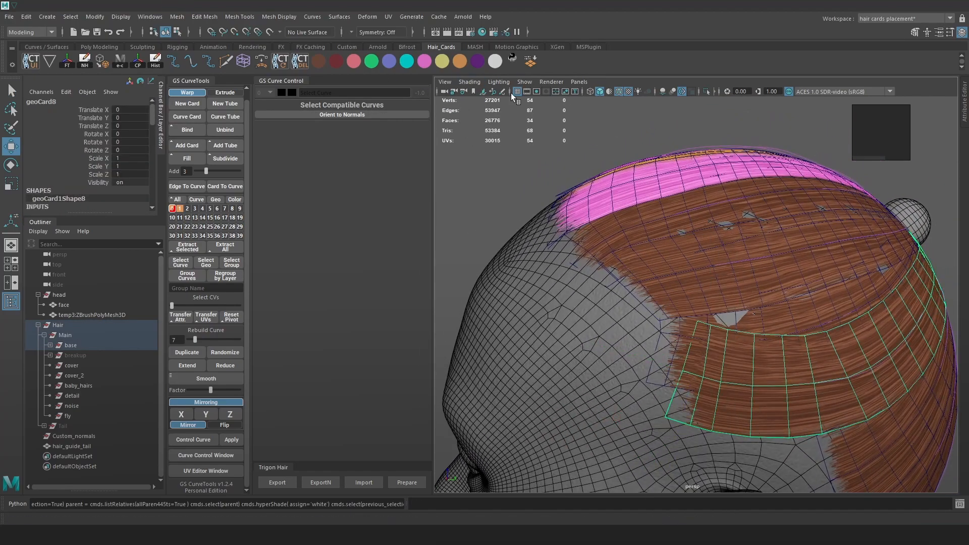
pyautogui.click(610, 92)
pyautogui.click(636, 134)
pyautogui.keyDown('alt'); pyautogui.moveTo(703, 313); pyautogui.dragTo(719, 291); pyautogui.keyUp('alt')
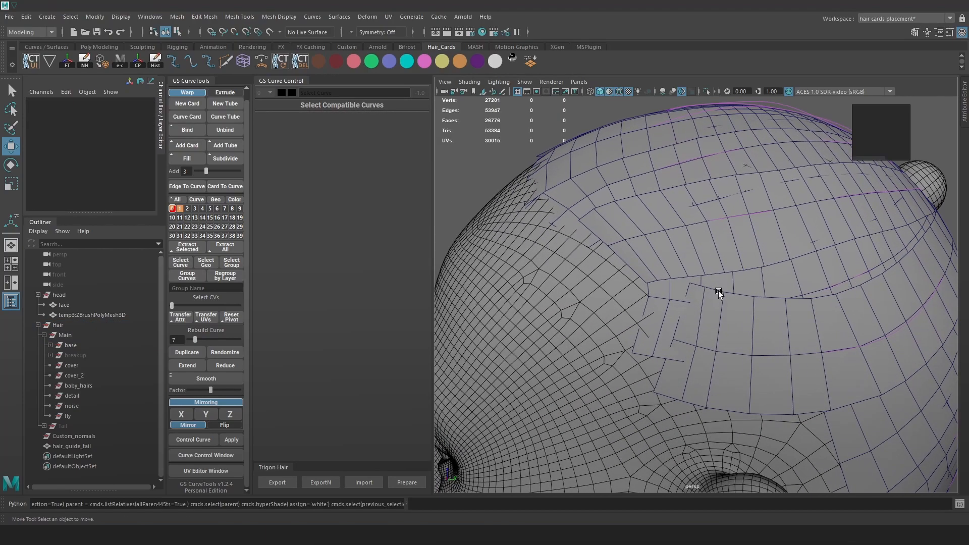
pyautogui.click(683, 299)
pyautogui.press('5')
pyautogui.click(494, 184)
pyautogui.keyDown('alt'); pyautogui.moveTo(749, 293); pyautogui.dragTo(716, 250, button='right'); pyautogui.keyUp('alt')
pyautogui.moveTo(803, 260)
pyautogui.keyDown('alt'); pyautogui.mouseDown()
pyautogui.moveTo(740, 259)
pyautogui.moveTo(829, 269)
pyautogui.mouseUp(); pyautogui.keyUp('alt')
pyautogui.keyDown('alt'); pyautogui.moveTo(656, 252); pyautogui.dragTo(732, 204, button='right'); pyautogui.keyUp('alt')
pyautogui.click(619, 91)
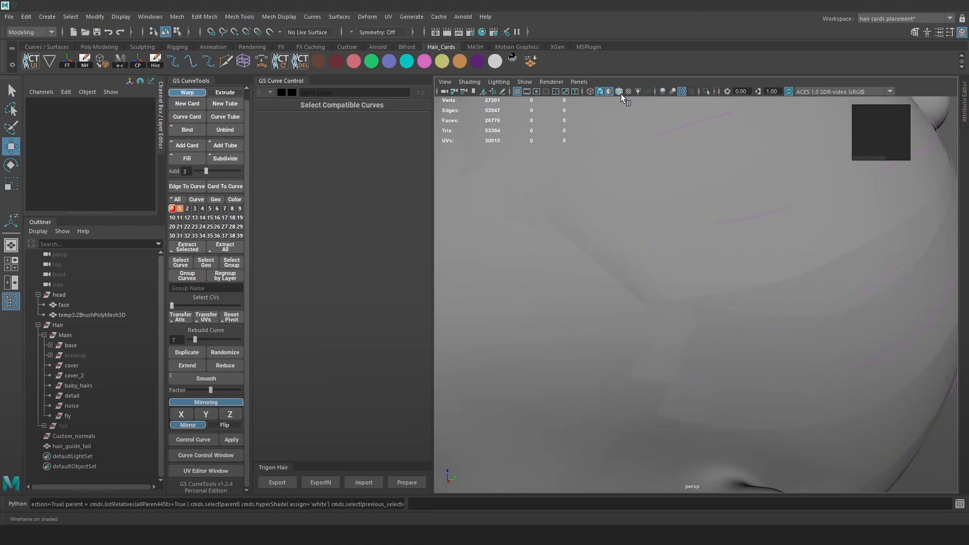
pyautogui.press('6')
pyautogui.keyDown('alt'); pyautogui.moveTo(622, 118); pyautogui.dragTo(803, 262); pyautogui.keyUp('alt')
pyautogui.click(659, 303)
# Step: Nudge the lower and upper front vertices of the side card above the ear, and return to object mode
pyautogui.moveTo(799, 201); pyautogui.dragTo(751, 202, button='right')
pyautogui.click(743, 410)
pyautogui.moveTo(759, 385); pyautogui.dragTo(760, 380)
pyautogui.click(684, 298)
pyautogui.moveTo(697, 264); pyautogui.dragTo(699, 260)
pyautogui.keyDown('alt'); pyautogui.moveTo(752, 391); pyautogui.dragTo(711, 343, button='right'); pyautogui.keyUp('alt')
pyautogui.keyDown('alt'); pyautogui.moveTo(711, 343); pyautogui.dragTo(725, 281); pyautogui.keyUp('alt')
pyautogui.moveTo(725, 281); pyautogui.dragTo(757, 255, button='right')
pyautogui.click(827, 177)
# Step: Examine the updated hair cards in Marmoset Toolbag from both sides and under different lighting
pyautogui.keyDown('alt'); pyautogui.moveTo(827, 177); pyautogui.dragTo(807, 298, button='right'); pyautogui.keyUp('alt')
pyautogui.keyDown('alt'); pyautogui.moveTo(807, 298); pyautogui.dragTo(772, 303); pyautogui.keyUp('alt')
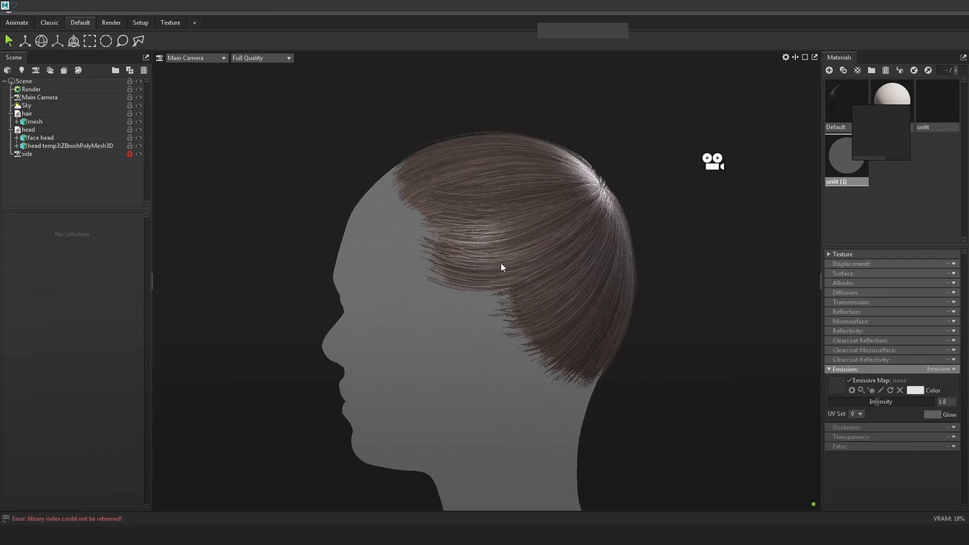
pyautogui.moveTo(576, 310)
pyautogui.mouseDown()
pyautogui.moveTo(656, 309)
pyautogui.moveTo(589, 304)
pyautogui.mouseUp()
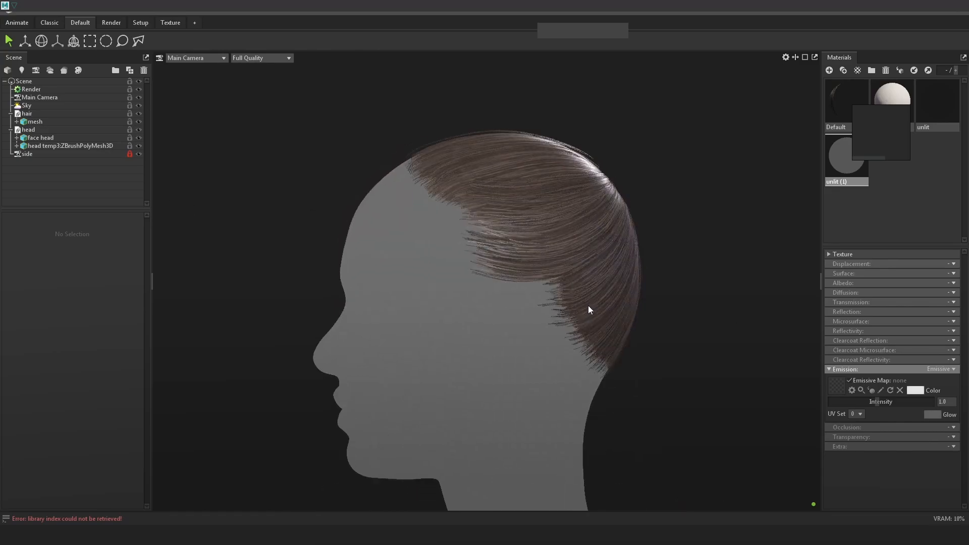
pyautogui.moveTo(685, 324); pyautogui.dragTo(418, 335)
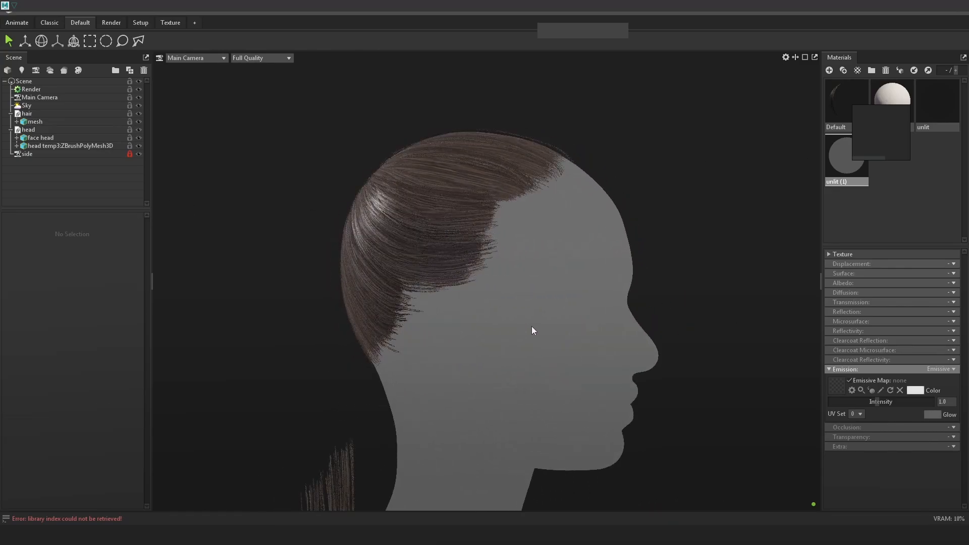
pyautogui.moveTo(692, 318); pyautogui.dragTo(513, 321)
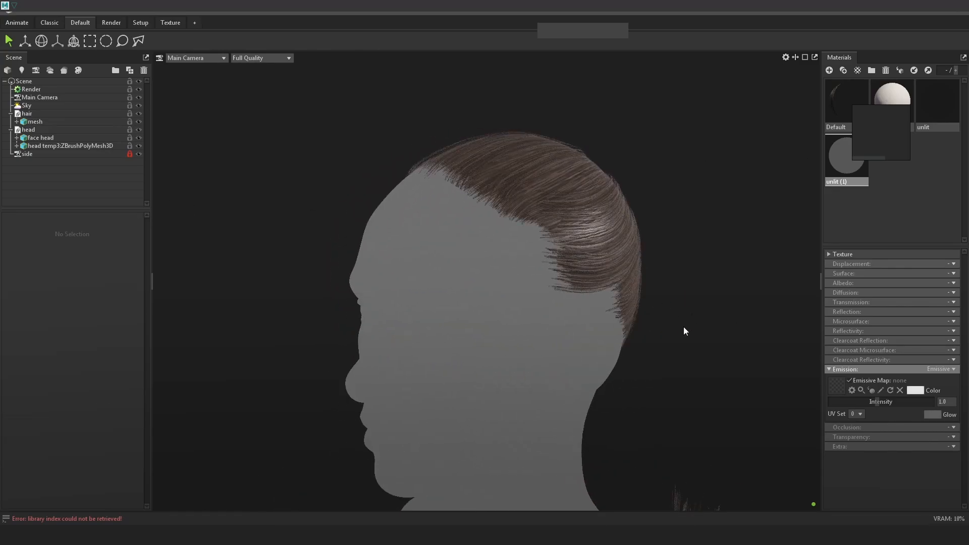
pyautogui.moveTo(690, 331); pyautogui.dragTo(555, 306)
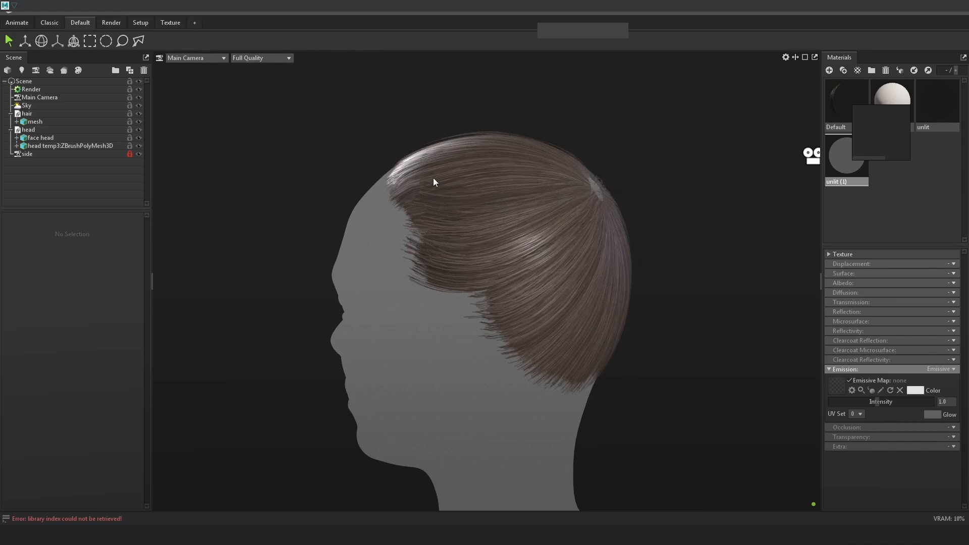
pyautogui.moveTo(493, 228); pyautogui.dragTo(506, 234)
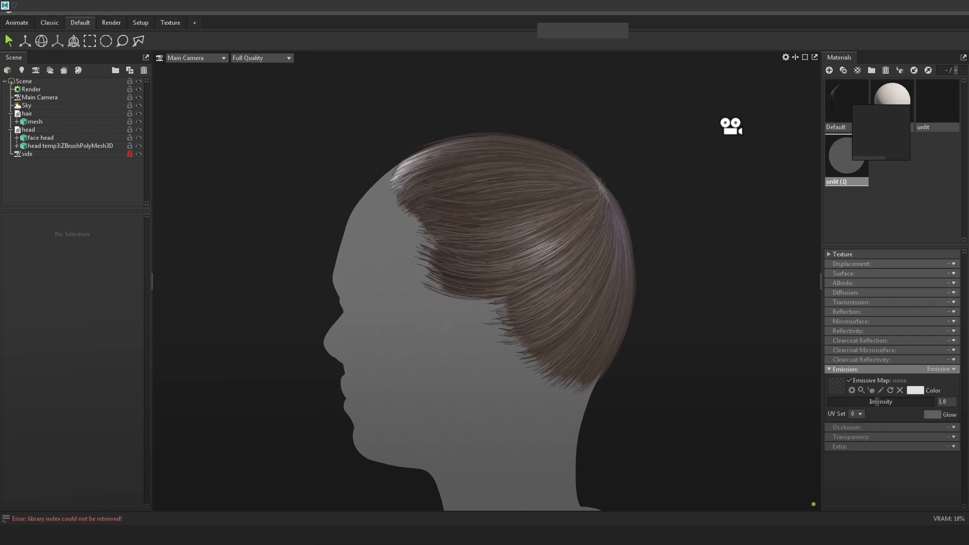
# Step: Switch back to Maya, move the breakup group out of the Hair hierarchy, export the hair, and inspect it
pyautogui.click(109, 535)
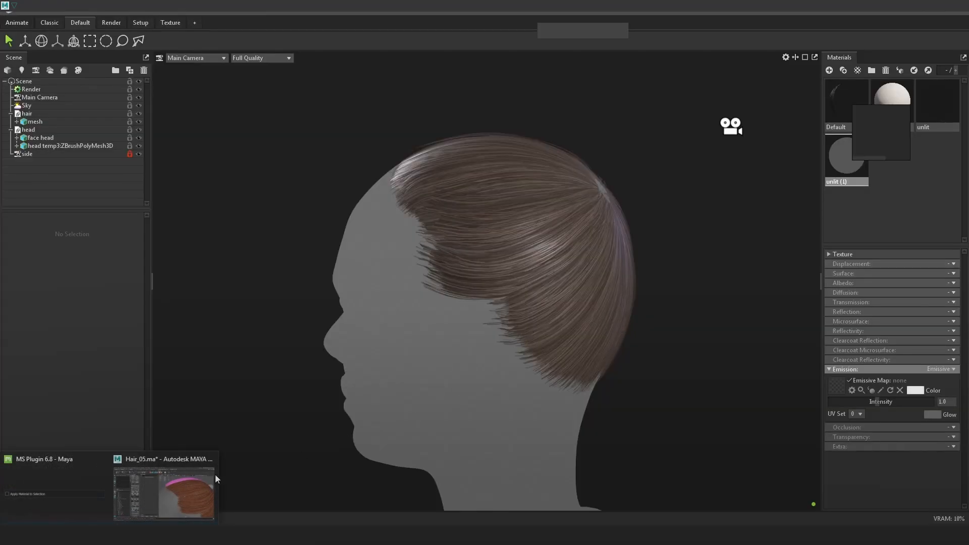
pyautogui.click(202, 489)
pyautogui.click(74, 356)
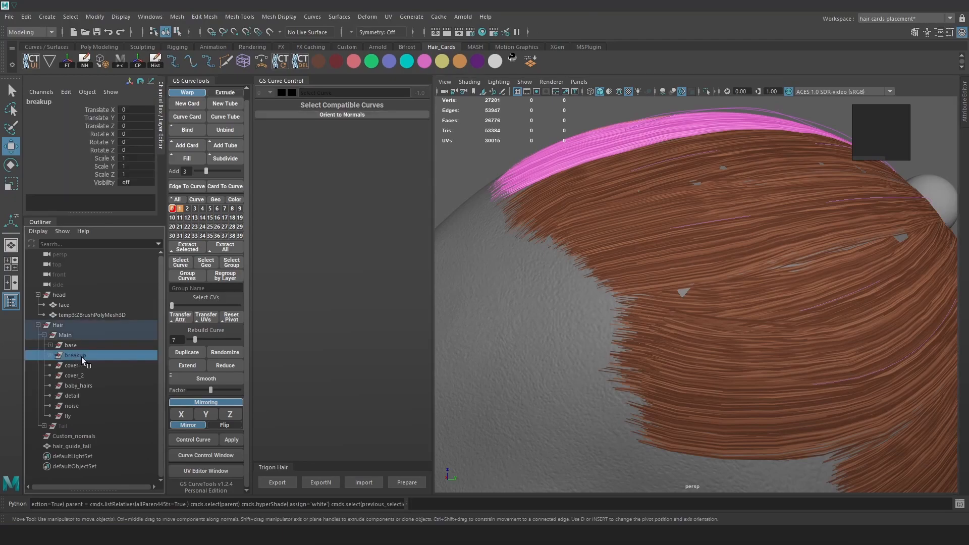
pyautogui.moveTo(73, 289); pyautogui.dragTo(74, 290)
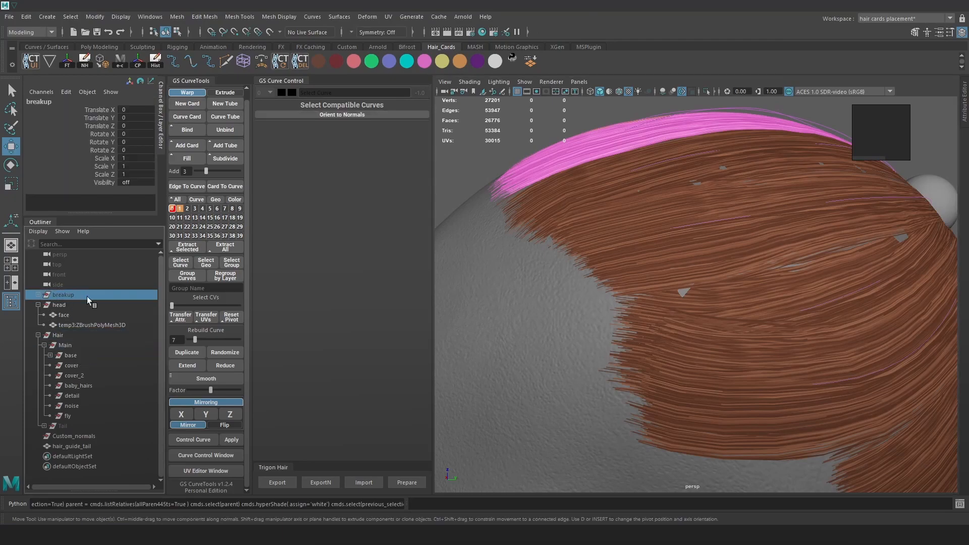
pyautogui.click(281, 480)
pyautogui.moveTo(607, 250); pyautogui.dragTo(570, 287)
pyautogui.keyDown('shift'); pyautogui.moveTo(570, 286); pyautogui.dragTo(554, 308); pyautogui.keyUp('shift')
pyautogui.keyDown('alt'); pyautogui.moveTo(554, 308); pyautogui.dragTo(734, 377, button='right'); pyautogui.keyUp('alt')
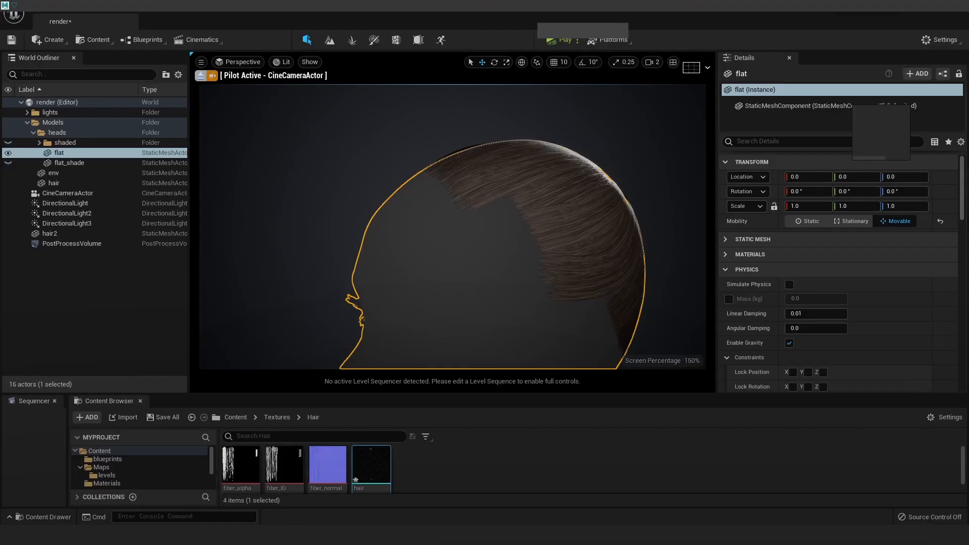
# Step: Reimport the hair static mesh in the Unreal Engine project
pyautogui.rightClick(370, 474)
pyautogui.moveTo(419, 183)
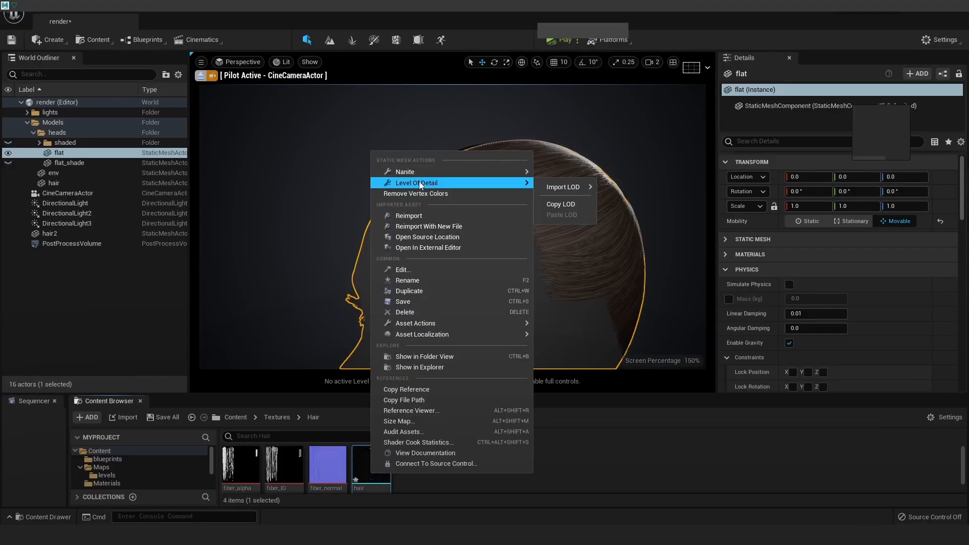
pyautogui.click(431, 216)
# Step: Examine the reimported hair on the flat head from the side, front and back
pyautogui.keyDown('alt'); pyautogui.moveTo(566, 268); pyautogui.dragTo(479, 268); pyautogui.keyUp('alt')
pyautogui.keyDown('alt'); pyautogui.moveTo(653, 276); pyautogui.dragTo(504, 276); pyautogui.keyUp('alt')
pyautogui.scroll(-3, 653, 276)
pyautogui.keyDown('alt'); pyautogui.moveTo(653, 276); pyautogui.dragTo(449, 270); pyautogui.keyUp('alt')
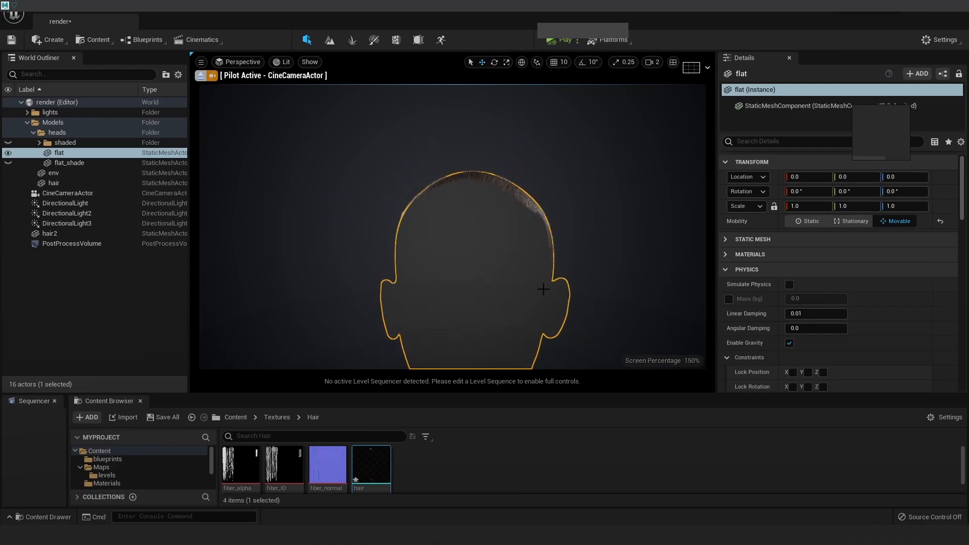
pyautogui.keyDown('alt'); pyautogui.moveTo(565, 232); pyautogui.dragTo(606, 236); pyautogui.keyUp('alt')
pyautogui.keyDown('alt'); pyautogui.moveTo(575, 265); pyautogui.dragTo(661, 288); pyautogui.keyUp('alt')
pyautogui.keyDown('alt'); pyautogui.moveTo(623, 237); pyautogui.dragTo(632, 239); pyautogui.keyUp('alt')
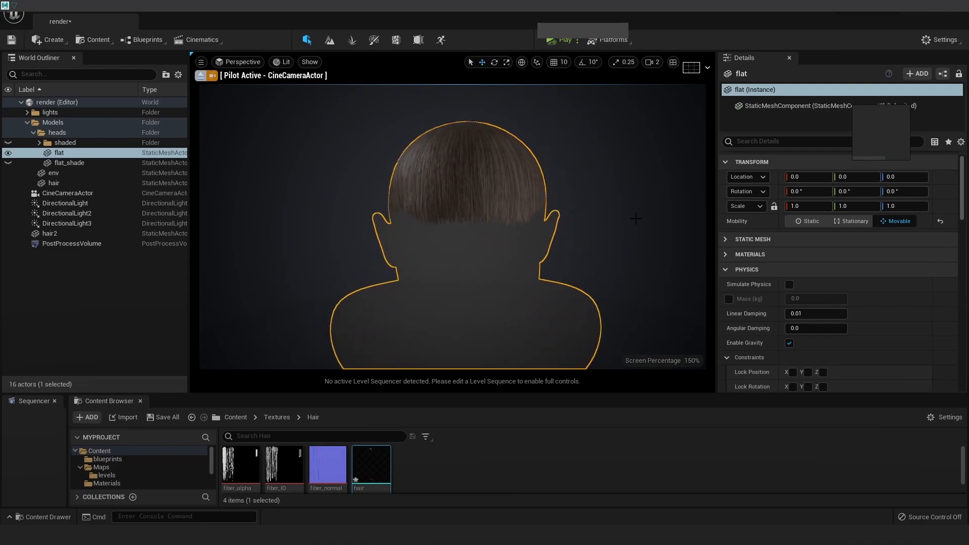
# Step: Switch back to Maya and examine the hair cards along the front hairline in textured and wireframe display
pyautogui.keyDown('alt'); pyautogui.moveTo(613, 201); pyautogui.dragTo(621, 201, button='right'); pyautogui.keyUp('alt')
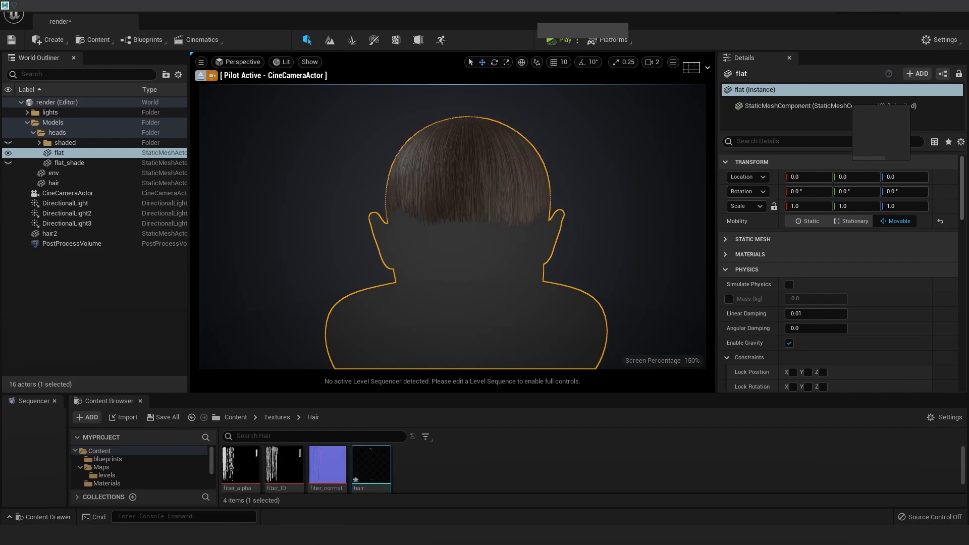
pyautogui.click(174, 490)
pyautogui.keyDown('alt'); pyautogui.moveTo(592, 262); pyautogui.dragTo(629, 290); pyautogui.keyUp('alt')
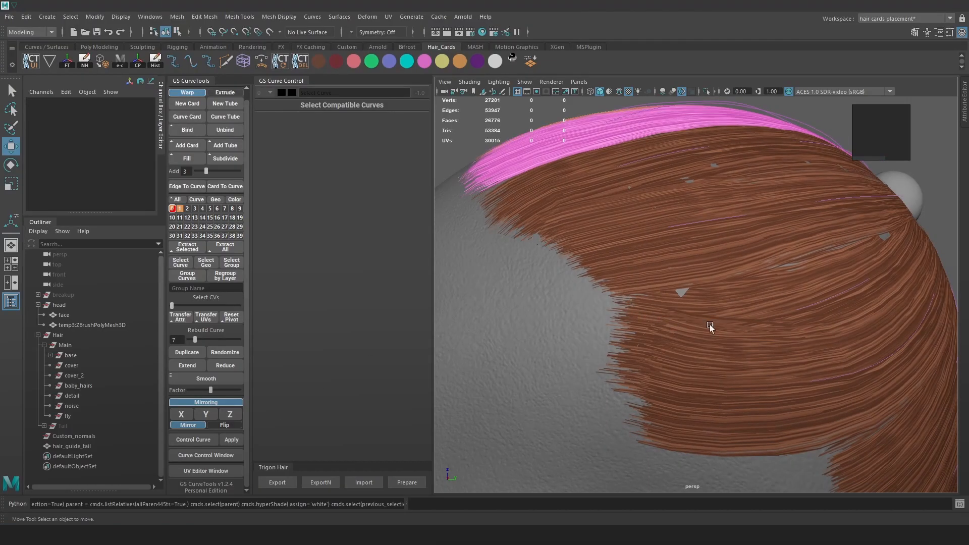
pyautogui.keyDown('alt'); pyautogui.moveTo(705, 325); pyautogui.dragTo(660, 297, button='right'); pyautogui.keyUp('alt')
pyautogui.keyDown('alt'); pyautogui.moveTo(660, 296); pyautogui.dragTo(651, 356); pyautogui.keyUp('alt')
pyautogui.keyDown('alt'); pyautogui.moveTo(581, 213); pyautogui.dragTo(641, 271); pyautogui.keyUp('alt')
pyautogui.keyDown('alt'); pyautogui.moveTo(640, 270); pyautogui.dragTo(720, 319, button='right'); pyautogui.keyUp('alt')
pyautogui.keyDown('alt'); pyautogui.moveTo(721, 320); pyautogui.dragTo(691, 288); pyautogui.keyUp('alt')
pyautogui.press('4')
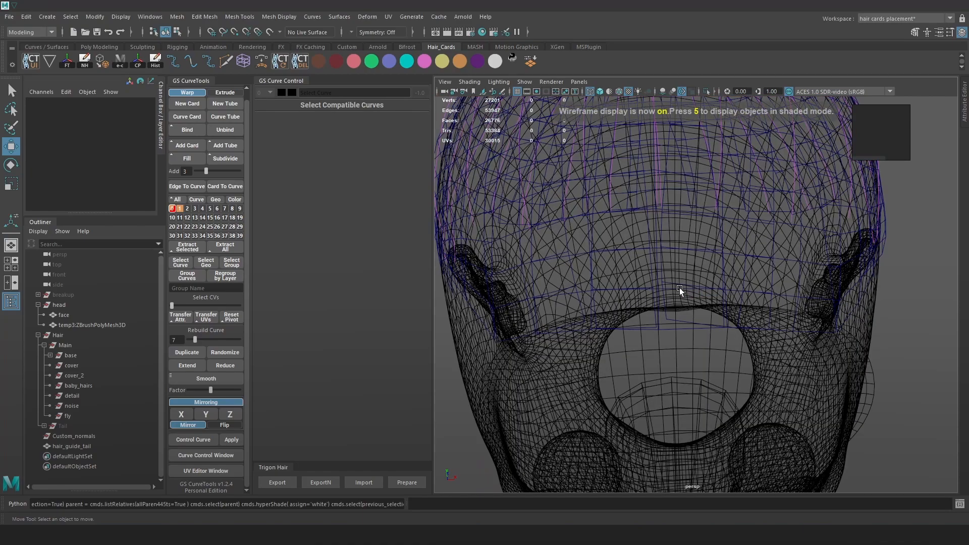
pyautogui.press('6')
# Step: Reposition the end vertices of the pink centre card at the forehead hairline to adjust how its tip lies
pyautogui.click(670, 299)
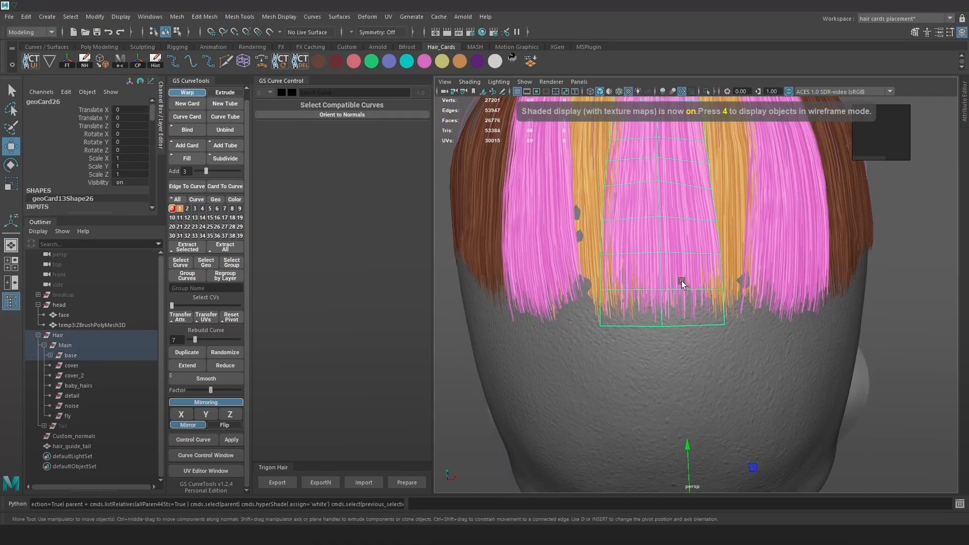
pyautogui.moveTo(884, 233); pyautogui.dragTo(840, 232, button='right')
pyautogui.click(663, 324)
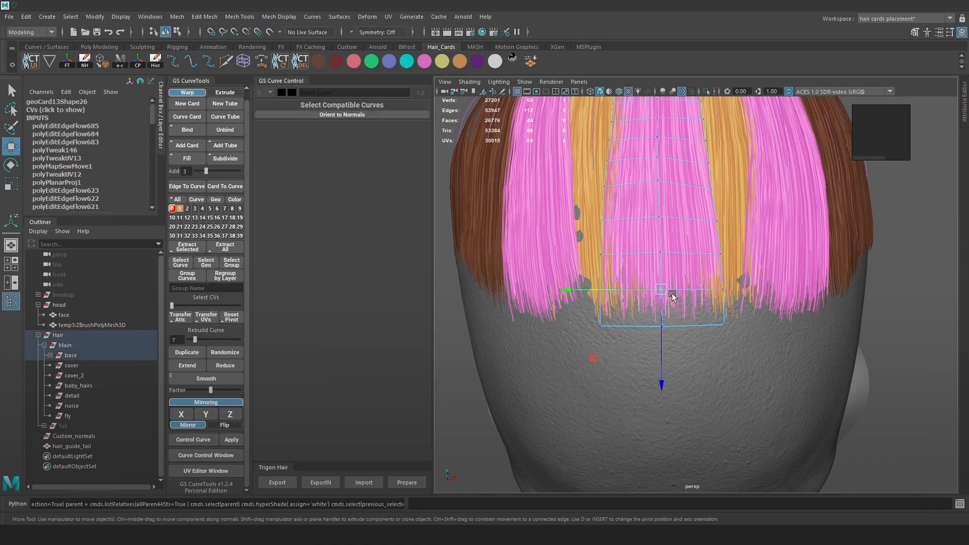
pyautogui.press('b')
pyautogui.moveTo(661, 324); pyautogui.dragTo(663, 330)
pyautogui.click(724, 328)
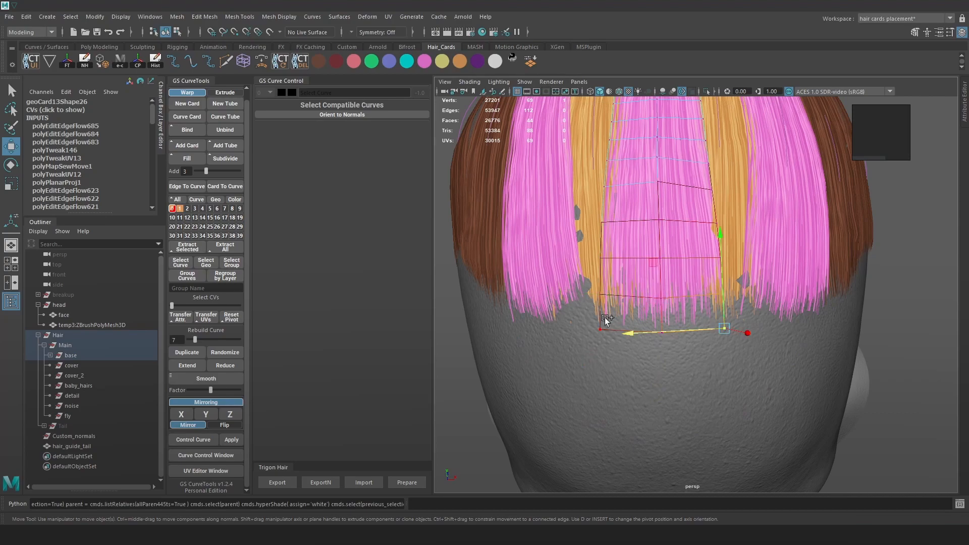
pyautogui.click(661, 324)
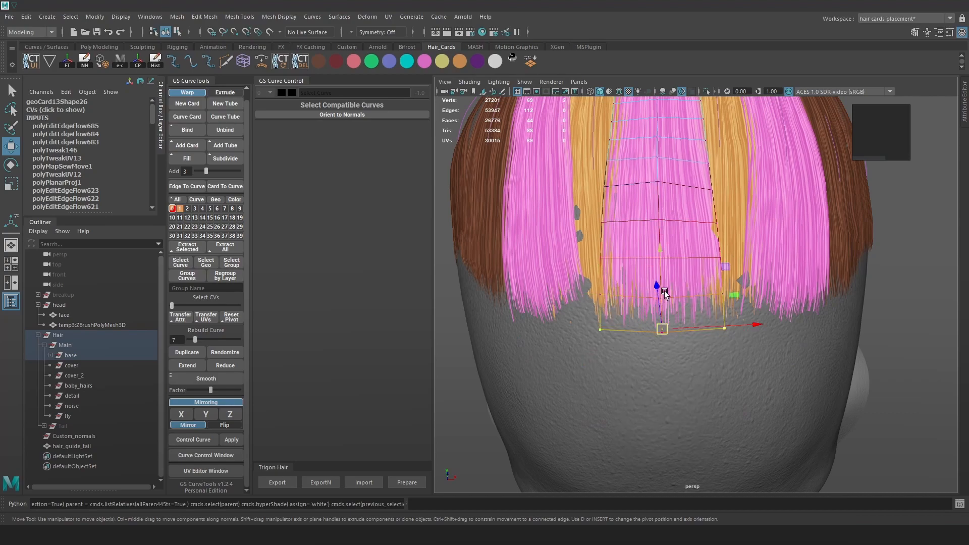
pyautogui.keyDown('alt'); pyautogui.moveTo(665, 304); pyautogui.dragTo(661, 240); pyautogui.keyUp('alt')
pyautogui.click(716, 204)
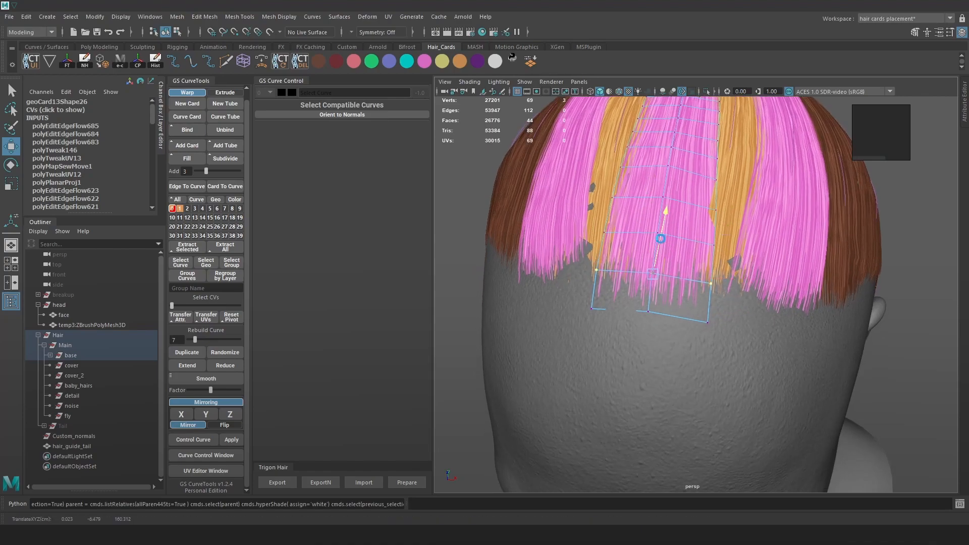
pyautogui.moveTo(676, 287); pyautogui.dragTo(677, 287)
pyautogui.keyDown('alt'); pyautogui.moveTo(707, 266); pyautogui.dragTo(607, 227); pyautogui.keyUp('alt')
# Step: Apply Edit Edge Flow to two edge loops across the pink centre card near the forehead
pyautogui.press('F8')
pyautogui.press('F10')
pyautogui.doubleClick(619, 210)
pyautogui.keyDown('shift'); pyautogui.moveTo(619, 210); pyautogui.dragTo(597, 307, button='right'); pyautogui.keyUp('shift')
pyautogui.doubleClick(661, 191)
pyautogui.press('g')
pyautogui.keyDown('alt'); pyautogui.moveTo(661, 192); pyautogui.dragTo(719, 319); pyautogui.keyUp('alt')
pyautogui.scroll(4, 719, 319)
pyautogui.scroll(-2, 719, 319)
# Step: Examine the adjusted front hairline in Maya, and switch to Marmoset Toolbag to view the hair from the front side
pyautogui.click(596, 274)
pyautogui.press('w')
pyautogui.keyDown('alt'); pyautogui.moveTo(596, 273); pyautogui.dragTo(547, 258); pyautogui.keyUp('alt')
pyautogui.moveTo(654, 276); pyautogui.dragTo(624, 288, button='right')
pyautogui.keyDown('alt'); pyautogui.moveTo(625, 288); pyautogui.dragTo(595, 313); pyautogui.keyUp('alt')
pyautogui.click(560, 391)
pyautogui.keyDown('alt'); pyautogui.moveTo(560, 388); pyautogui.dragTo(526, 352); pyautogui.keyUp('alt')
pyautogui.click(615, 381)
pyautogui.moveTo(666, 346)
pyautogui.keyDown('alt'); pyautogui.mouseDown()
pyautogui.moveTo(634, 340)
pyautogui.moveTo(677, 344)
pyautogui.mouseUp(); pyautogui.keyUp('alt')
pyautogui.scroll(1, 677, 344)
pyautogui.press('a')
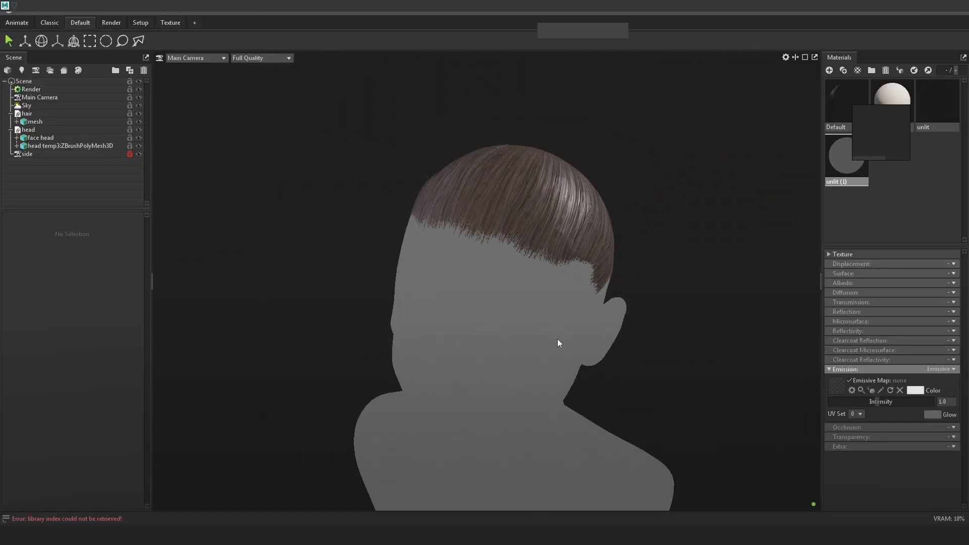
pyautogui.moveTo(558, 343); pyautogui.dragTo(521, 340)
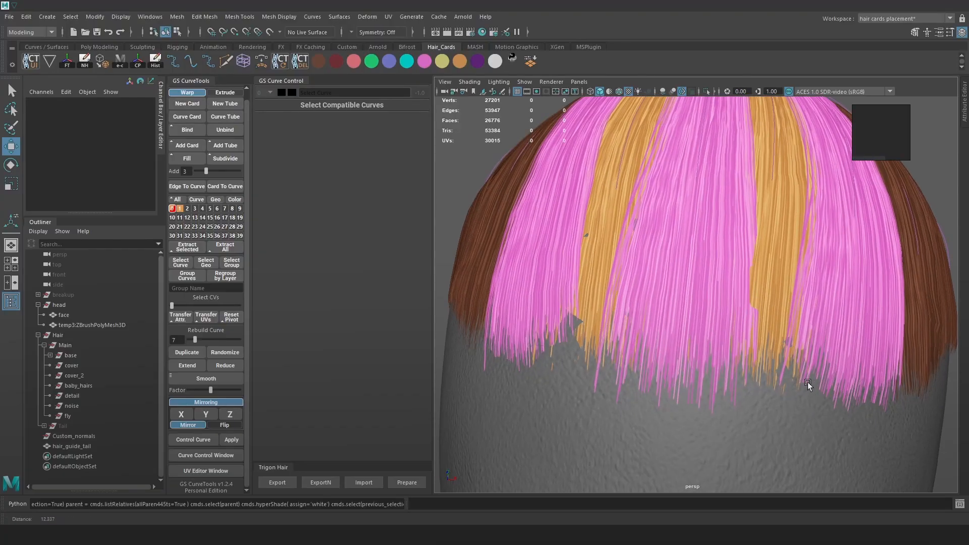
# Step: In Maya, extend the inner end of one orange card beside the pink centre card farther down the forehead
pyautogui.click(749, 219)
pyautogui.moveTo(885, 182); pyautogui.dragTo(924, 197, button='right')
pyautogui.click(640, 312)
pyautogui.moveTo(636, 347); pyautogui.dragTo(634, 359)
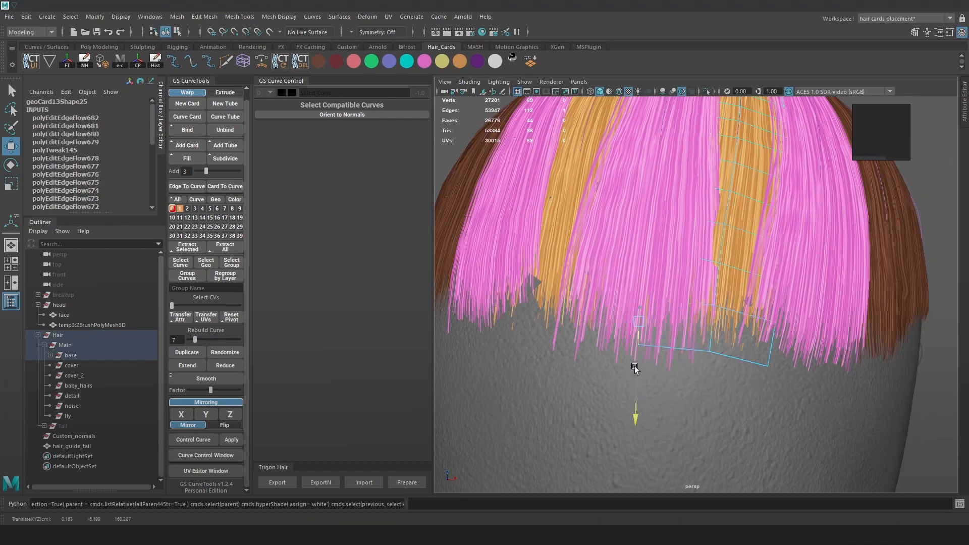
pyautogui.press('4')
pyautogui.click(677, 300)
pyautogui.press('6')
pyautogui.moveTo(671, 331); pyautogui.dragTo(670, 340)
# Step: Extend the inner end of the opposite orange front card down the forehead and export the hair
pyautogui.moveTo(570, 259); pyautogui.dragTo(570, 238, button='right')
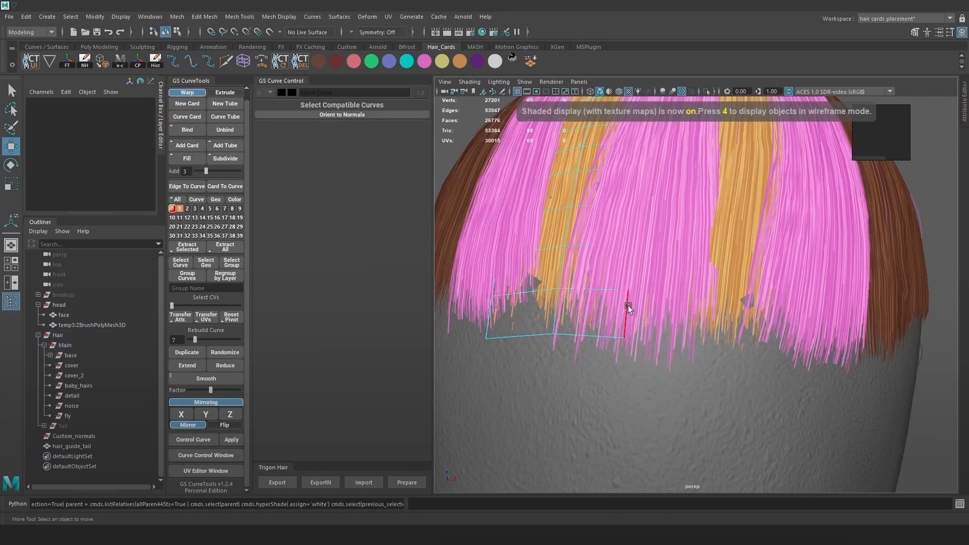
pyautogui.click(626, 313)
pyautogui.moveTo(622, 340); pyautogui.dragTo(621, 350)
pyautogui.moveTo(631, 233); pyautogui.dragTo(608, 210, button='right')
pyautogui.click(277, 482)
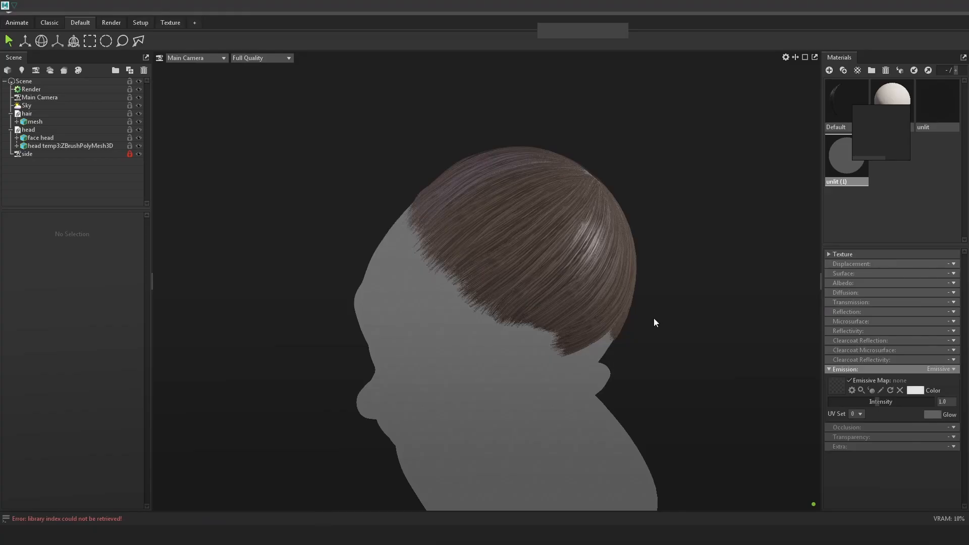
# Step: Examine the shading of the front hairline cards up close in Marmoset Toolbag
pyautogui.keyDown('alt'); pyautogui.moveTo(653, 322); pyautogui.dragTo(499, 290); pyautogui.keyUp('alt')
pyautogui.scroll(4, 500, 290)
pyautogui.scroll(3, 499, 286)
pyautogui.keyDown('alt'); pyautogui.moveTo(499, 286); pyautogui.dragTo(661, 314, button='middle'); pyautogui.keyUp('alt')
pyautogui.keyDown('alt'); pyautogui.moveTo(661, 314); pyautogui.dragTo(650, 351); pyautogui.keyUp('alt')
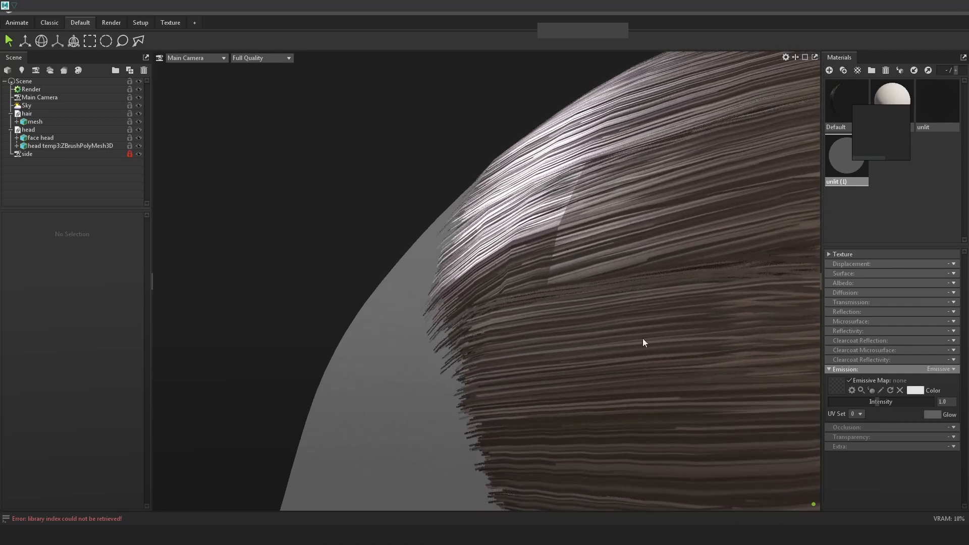
pyautogui.moveTo(557, 237)
pyautogui.keyDown('alt'); pyautogui.mouseDown()
pyautogui.moveTo(616, 244)
pyautogui.moveTo(569, 232)
pyautogui.mouseUp(); pyautogui.keyUp('alt')
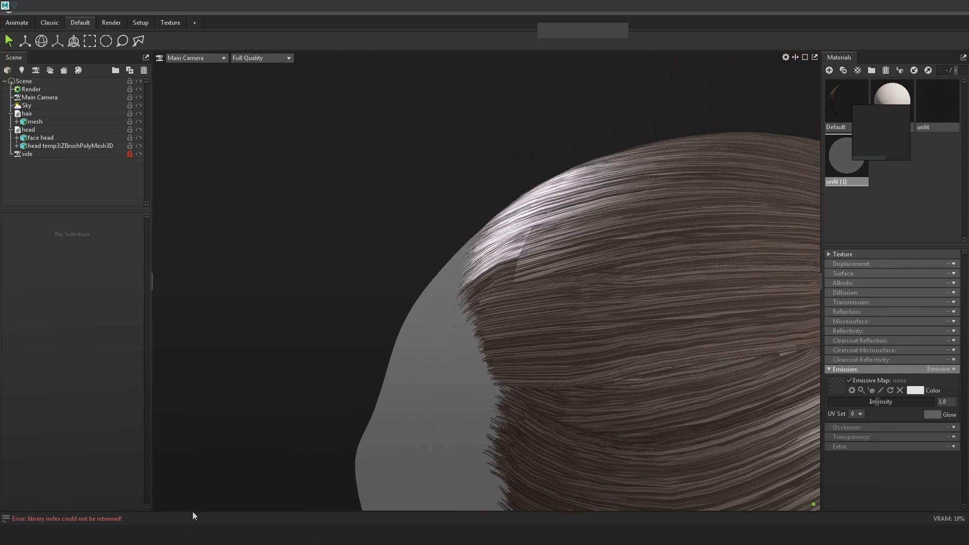
# Step: Switch to Maya, display the cards shaded without textures, and isolate the orange card beside the pink centre card
pyautogui.click(147, 499)
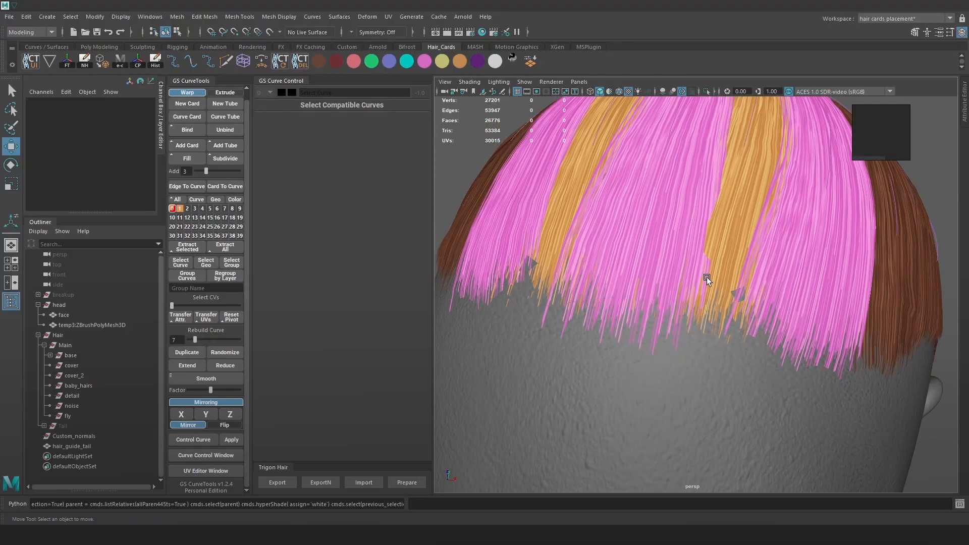
pyautogui.press('5')
pyautogui.keyDown('alt'); pyautogui.moveTo(820, 287); pyautogui.dragTo(712, 217); pyautogui.keyUp('alt')
pyautogui.click(698, 222)
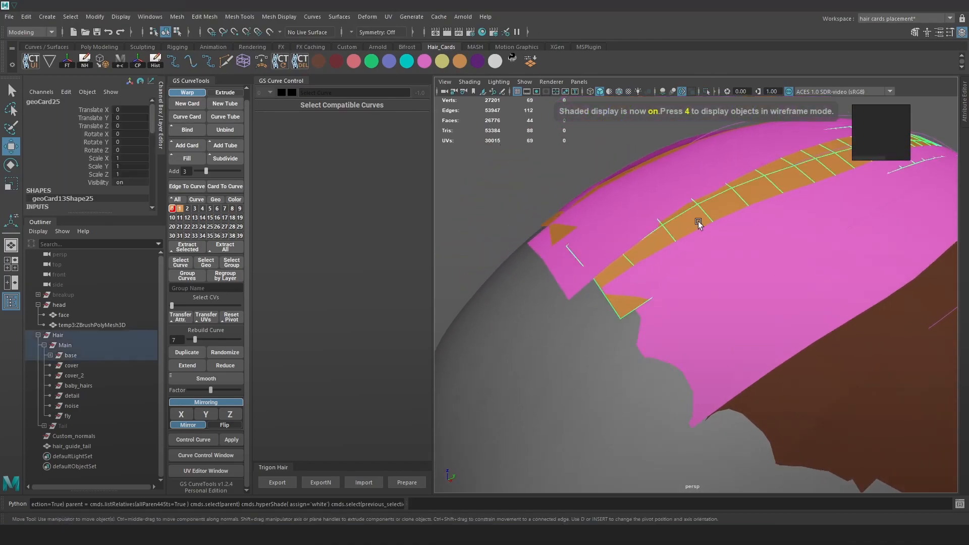
pyautogui.click(708, 91)
pyautogui.click(550, 171)
pyautogui.keyDown('alt'); pyautogui.moveTo(549, 171); pyautogui.dragTo(690, 193); pyautogui.keyUp('alt')
pyautogui.click(690, 193)
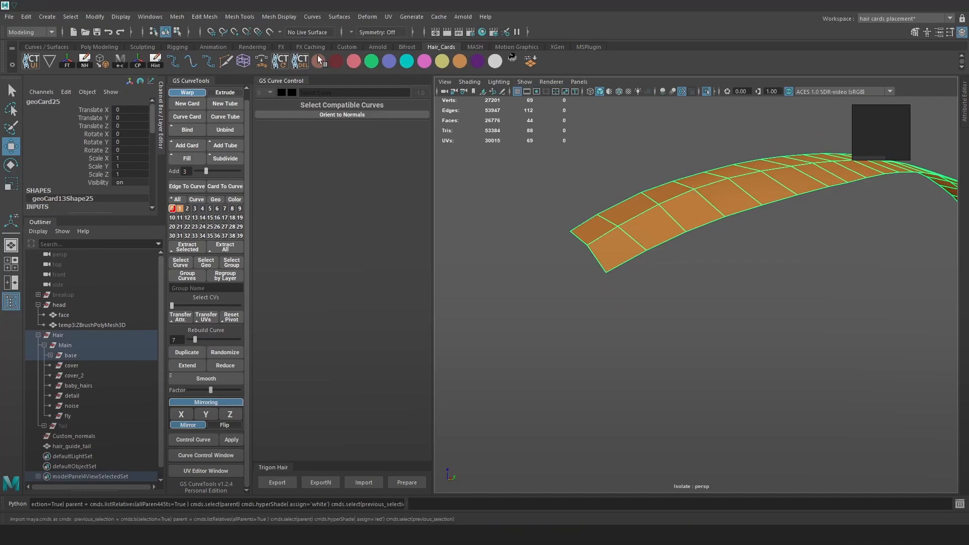
# Step: Soften the isolated card's edges and add the edge-softening command to the Hair_Cards shelf, leaving isolation
pyautogui.press('space')
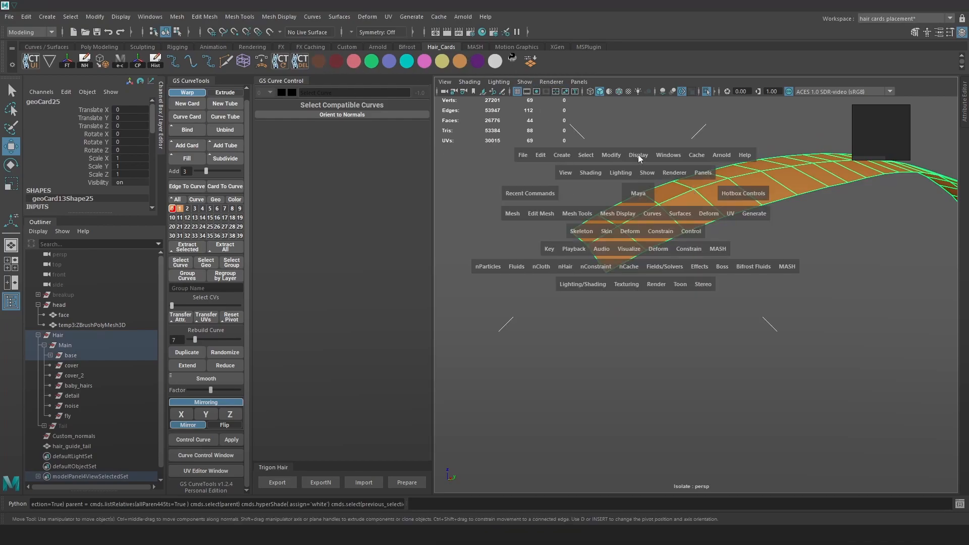
pyautogui.keyDown('shift'); pyautogui.rightClick(660, 181); pyautogui.keyUp('shift')
pyautogui.keyDown('shift'); pyautogui.moveTo(660, 181); pyautogui.dragTo(606, 181, button='right'); pyautogui.keyUp('shift')
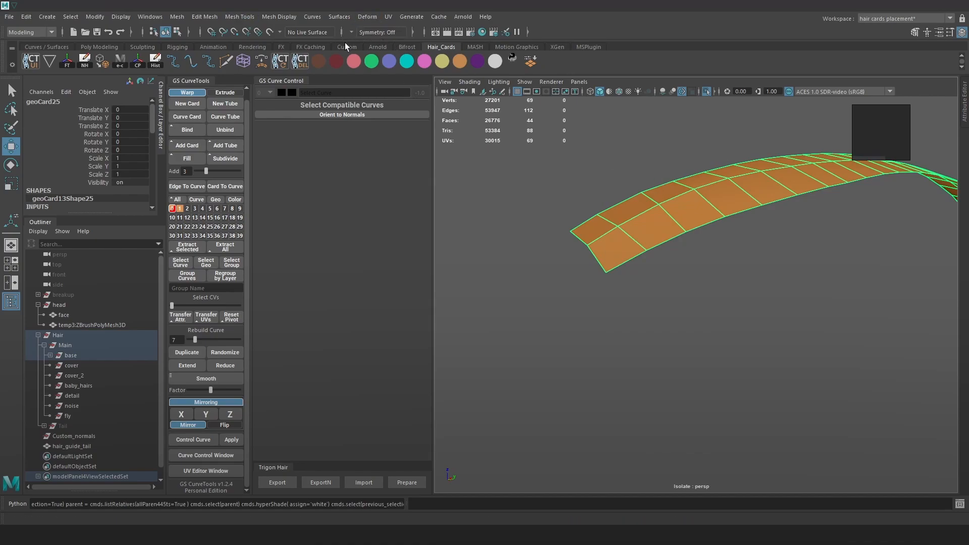
pyautogui.click(279, 16)
pyautogui.click(292, 105)
pyautogui.click(702, 151)
pyautogui.click(707, 90)
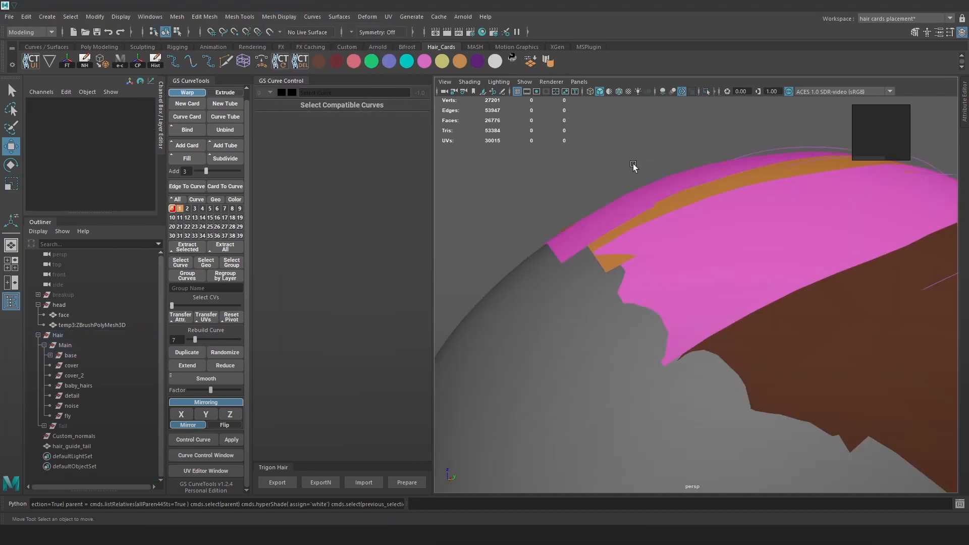
# Step: Isolate the opposite orange front card, display it with the default material, and soften its edges
pyautogui.keyDown('alt'); pyautogui.moveTo(630, 160); pyautogui.dragTo(755, 176); pyautogui.keyUp('alt')
pyautogui.click(575, 222)
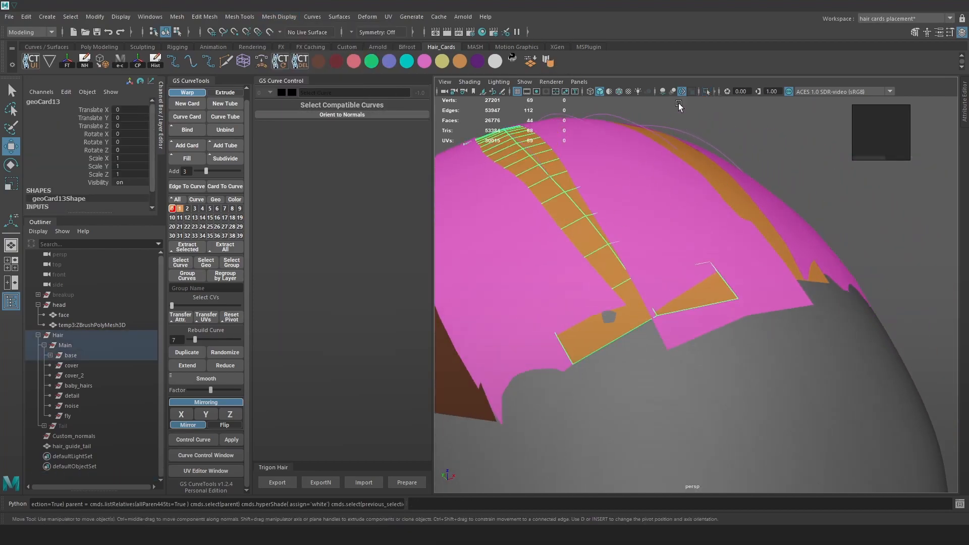
pyautogui.click(706, 91)
pyautogui.keyDown('alt'); pyautogui.moveTo(770, 134); pyautogui.dragTo(595, 208); pyautogui.keyUp('alt')
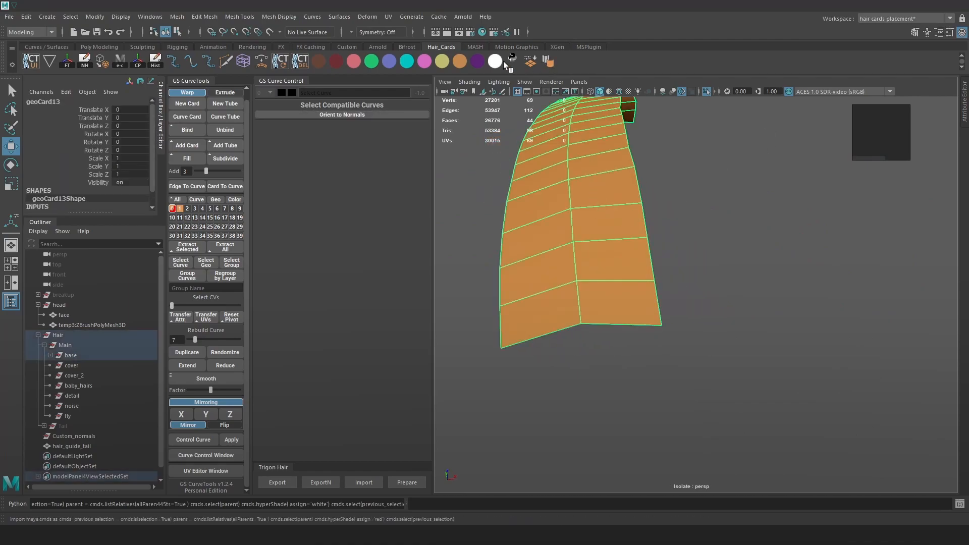
pyautogui.click(609, 92)
pyautogui.keyDown('alt'); pyautogui.moveTo(621, 151); pyautogui.dragTo(658, 172); pyautogui.keyUp('alt')
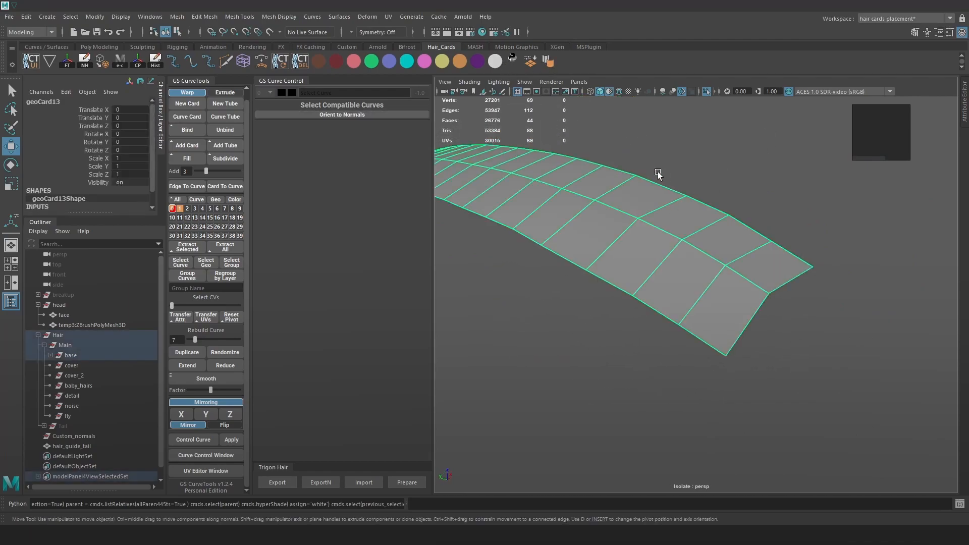
pyautogui.click(546, 62)
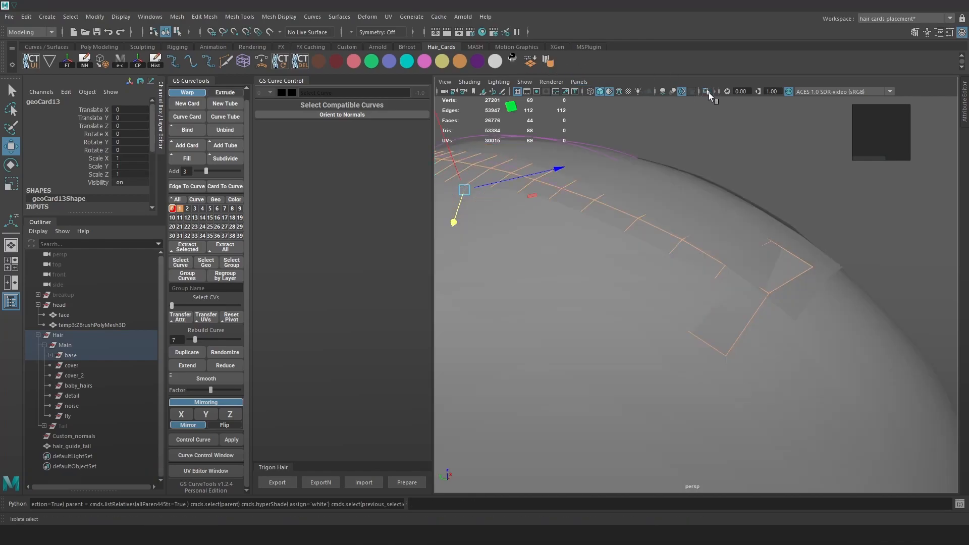
# Step: Isolate the centre front card and examine its surface shading from several angles
pyautogui.keyDown('alt'); pyautogui.moveTo(739, 212); pyautogui.dragTo(658, 97); pyautogui.keyUp('alt')
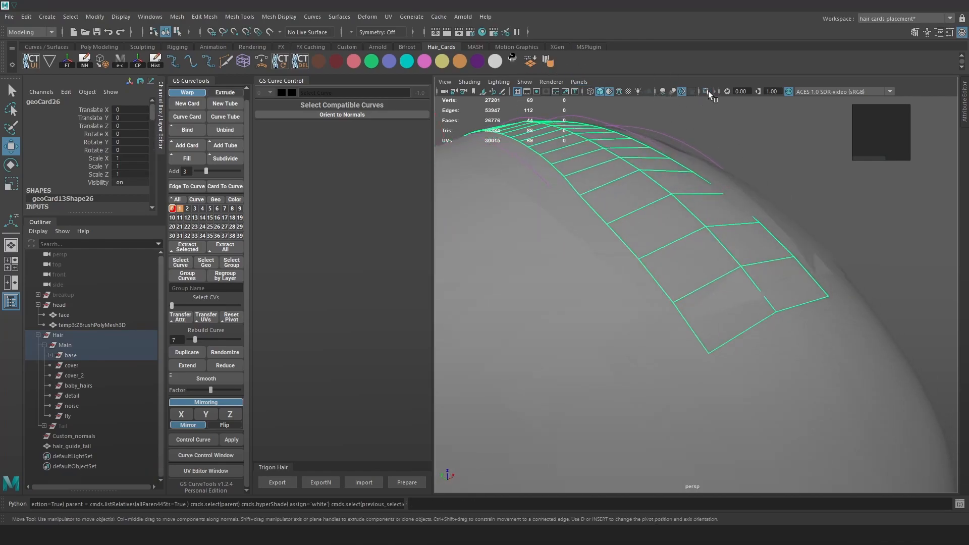
pyautogui.click(790, 168)
pyautogui.keyDown('alt'); pyautogui.moveTo(776, 160); pyautogui.dragTo(745, 165); pyautogui.keyUp('alt')
pyautogui.click(680, 226)
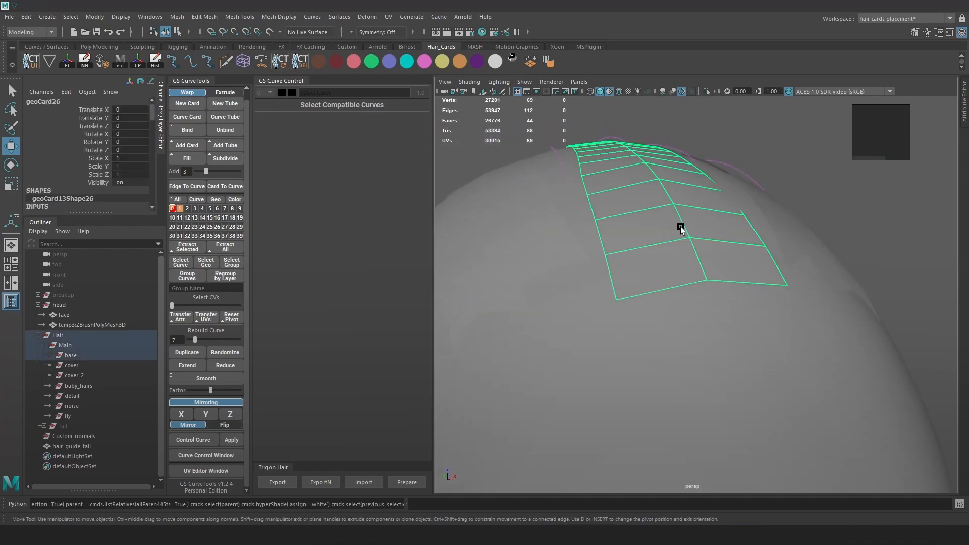
pyautogui.click(706, 92)
pyautogui.click(802, 156)
pyautogui.keyDown('alt'); pyautogui.moveTo(801, 199); pyautogui.dragTo(776, 251); pyautogui.keyUp('alt')
pyautogui.hotkey('ctrl', 'z')
pyautogui.hotkey('ctrl', '1')
# Step: Soften the edges of the faceted card on the side of the head and export the hair
pyautogui.keyDown('alt'); pyautogui.moveTo(837, 241); pyautogui.dragTo(691, 172, button='right'); pyautogui.keyUp('alt')
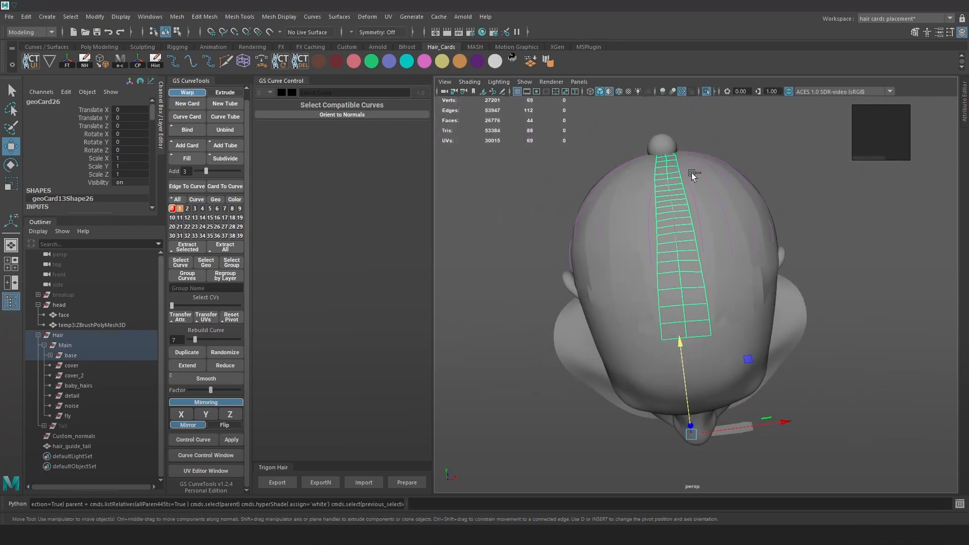
pyautogui.keyDown('alt'); pyautogui.moveTo(848, 272); pyautogui.dragTo(788, 267); pyautogui.keyUp('alt')
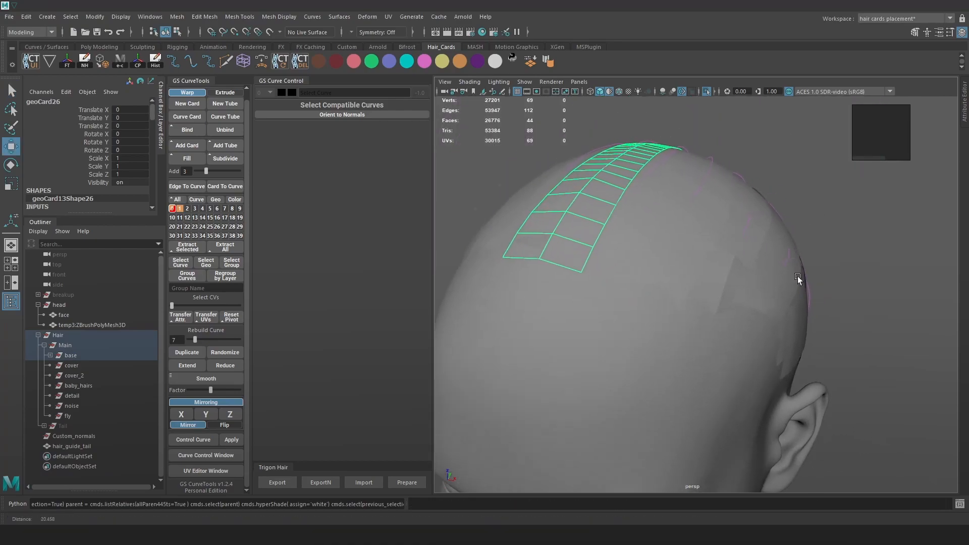
pyautogui.scroll(3, 728, 271)
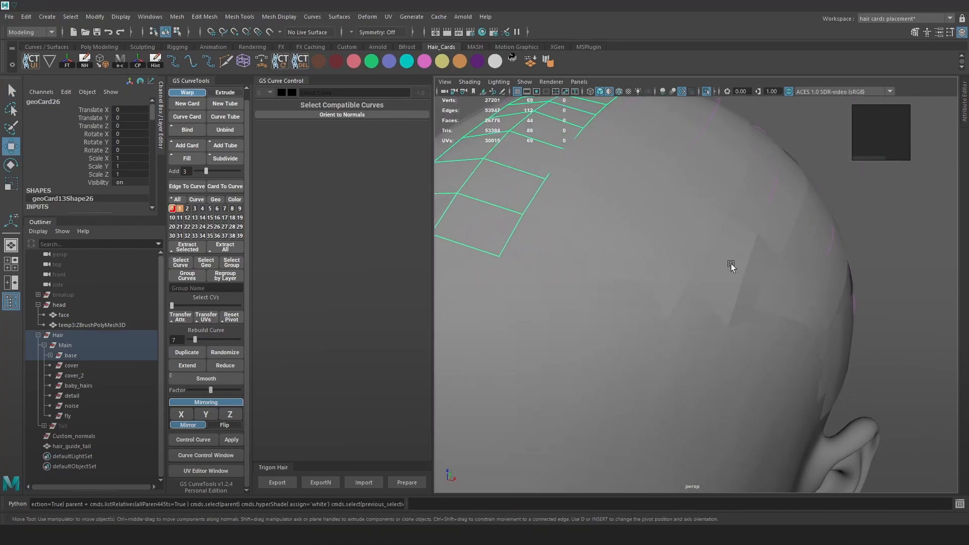
pyautogui.scroll(-3, 730, 263)
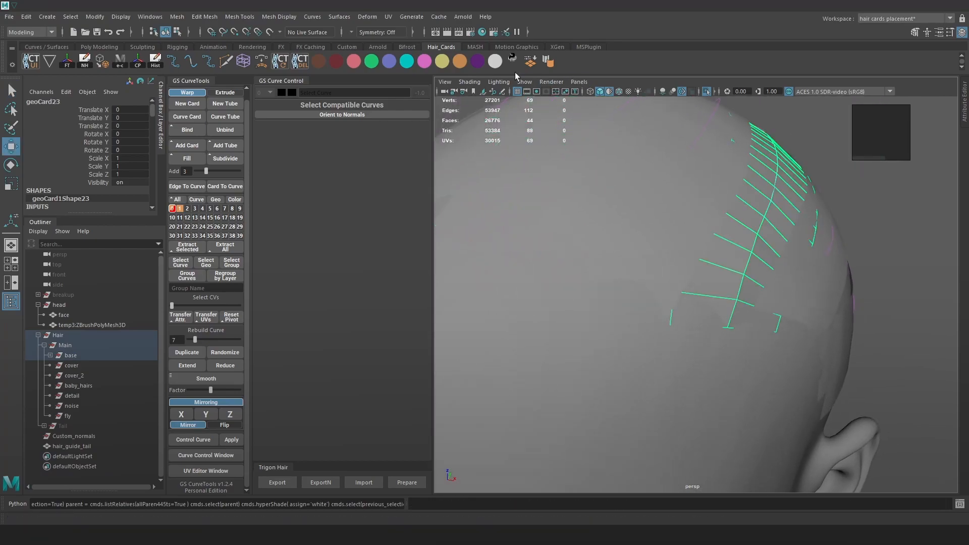
pyautogui.click(546, 63)
pyautogui.click(871, 212)
pyautogui.keyDown('alt'); pyautogui.moveTo(717, 279); pyautogui.dragTo(882, 288); pyautogui.keyUp('alt')
pyautogui.scroll(-3, 685, 269)
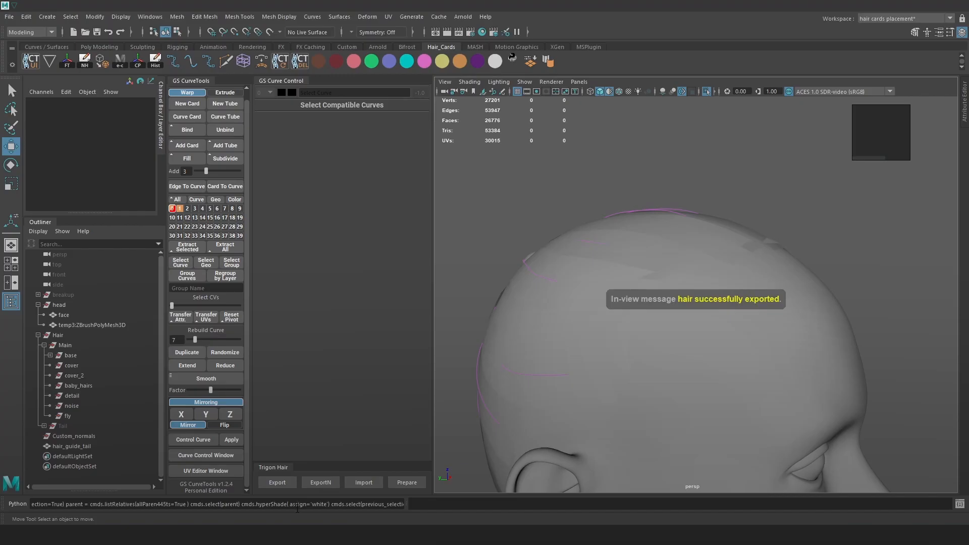
# Step: Switch to Marmoset Toolbag and examine the softened front and side hairline shading
pyautogui.hotkey('alt', 'Tab')
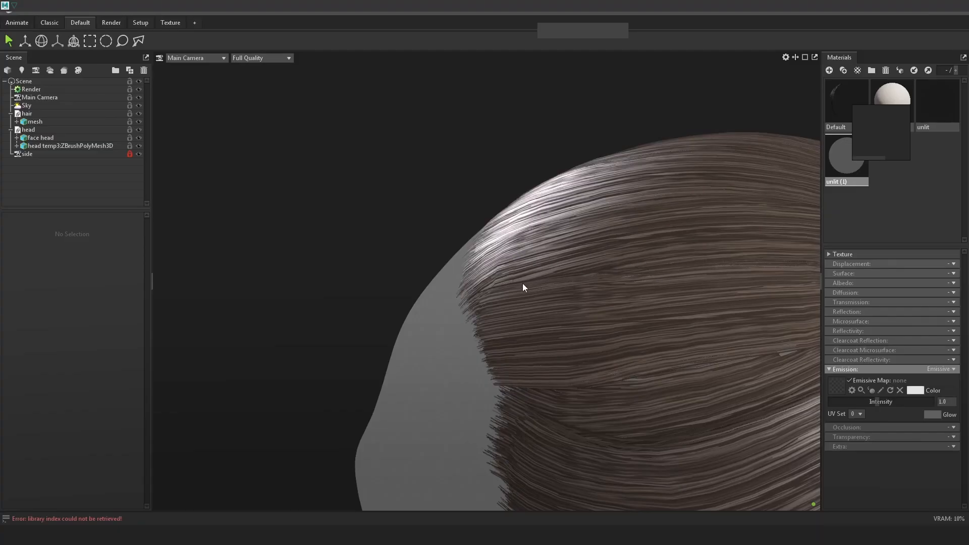
pyautogui.keyDown('alt'); pyautogui.moveTo(606, 283); pyautogui.dragTo(520, 267, button='right'); pyautogui.keyUp('alt')
pyautogui.keyDown('alt'); pyautogui.moveTo(579, 313); pyautogui.dragTo(493, 250); pyautogui.keyUp('alt')
pyautogui.keyDown('alt'); pyautogui.moveTo(494, 249); pyautogui.dragTo(571, 257, button='right'); pyautogui.keyUp('alt')
pyautogui.keyDown('alt'); pyautogui.moveTo(571, 257); pyautogui.dragTo(428, 312); pyautogui.keyUp('alt')
pyautogui.keyDown('alt'); pyautogui.moveTo(530, 287); pyautogui.dragTo(570, 248); pyautogui.keyUp('alt')
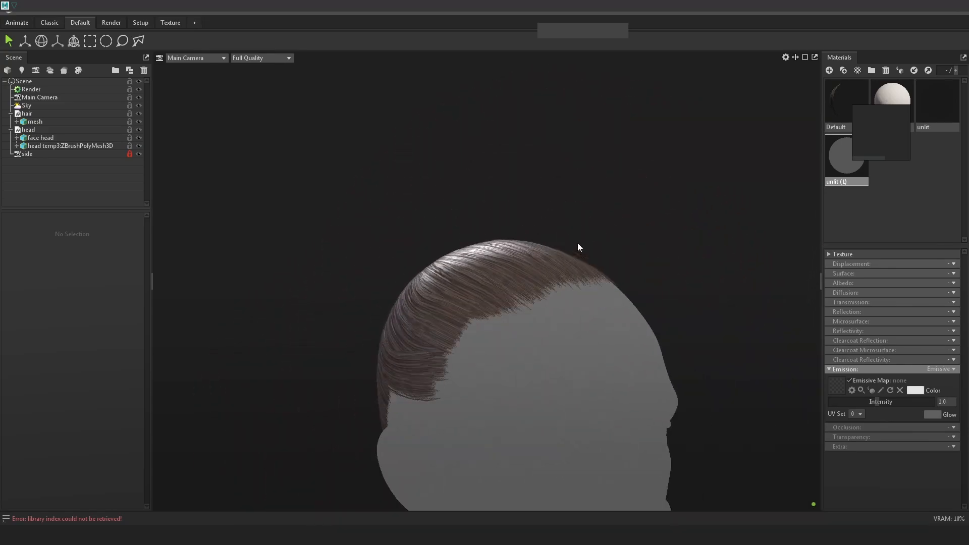
# Step: Return to Maya, save the scene, and view the back of the head
pyautogui.click(927, 13)
pyautogui.keyDown('alt'); pyautogui.moveTo(714, 255); pyautogui.dragTo(696, 221, button='right'); pyautogui.keyUp('alt')
pyautogui.hotkey('ctrl', 's')
pyautogui.keyDown('alt'); pyautogui.moveTo(696, 221); pyautogui.dragTo(776, 246); pyautogui.keyUp('alt')
pyautogui.keyDown('alt'); pyautogui.moveTo(807, 285); pyautogui.dragTo(736, 265); pyautogui.keyUp('alt')
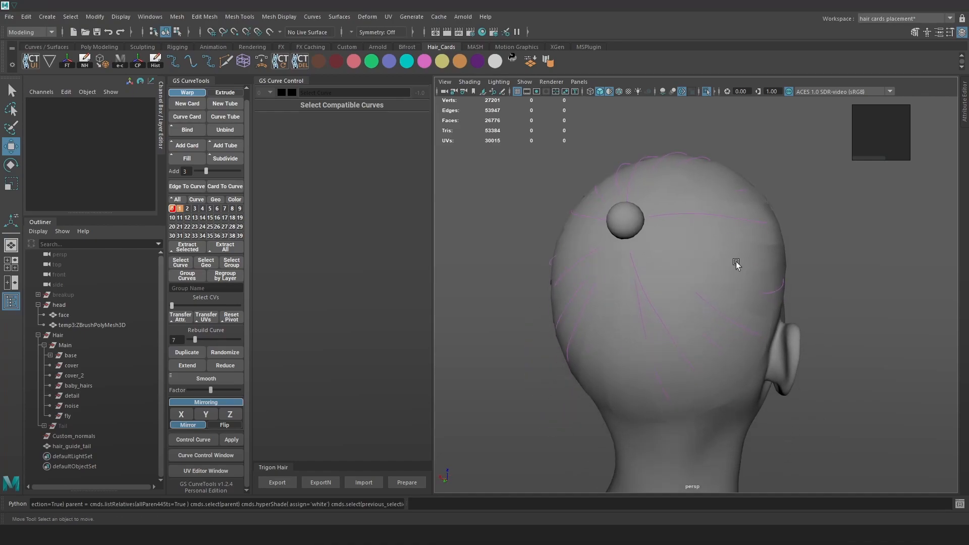
# Step: Turn off view isolation and hide all hair guide curves so that only the card geometry stays displayed
pyautogui.keyDown('alt'); pyautogui.moveTo(737, 265); pyautogui.dragTo(760, 273, button='right'); pyautogui.keyUp('alt')
pyautogui.click(789, 92)
pyautogui.keyDown('alt'); pyautogui.moveTo(852, 221); pyautogui.dragTo(670, 204); pyautogui.keyUp('alt')
pyautogui.keyDown('alt'); pyautogui.moveTo(727, 219); pyautogui.dragTo(555, 269); pyautogui.keyUp('alt')
pyautogui.rightClick(173, 209)
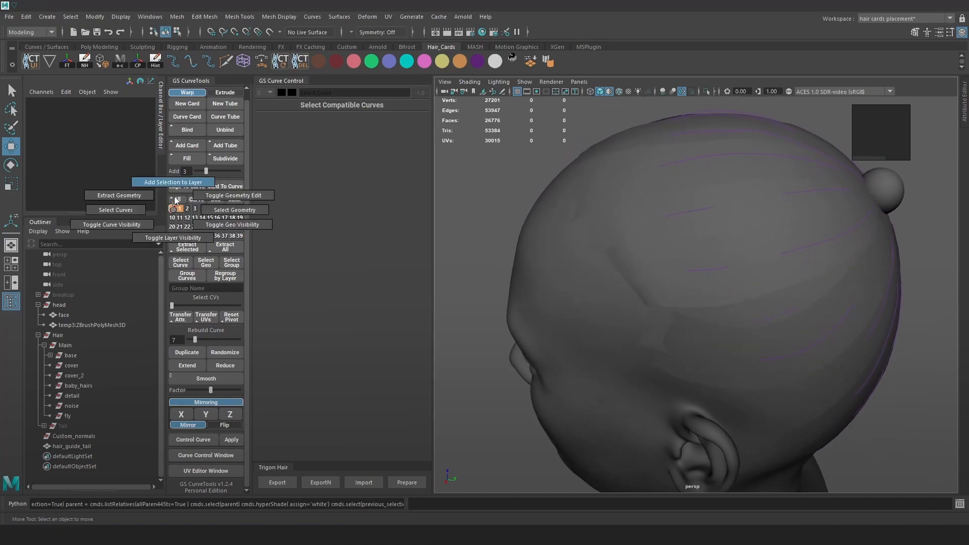
pyautogui.click(204, 201)
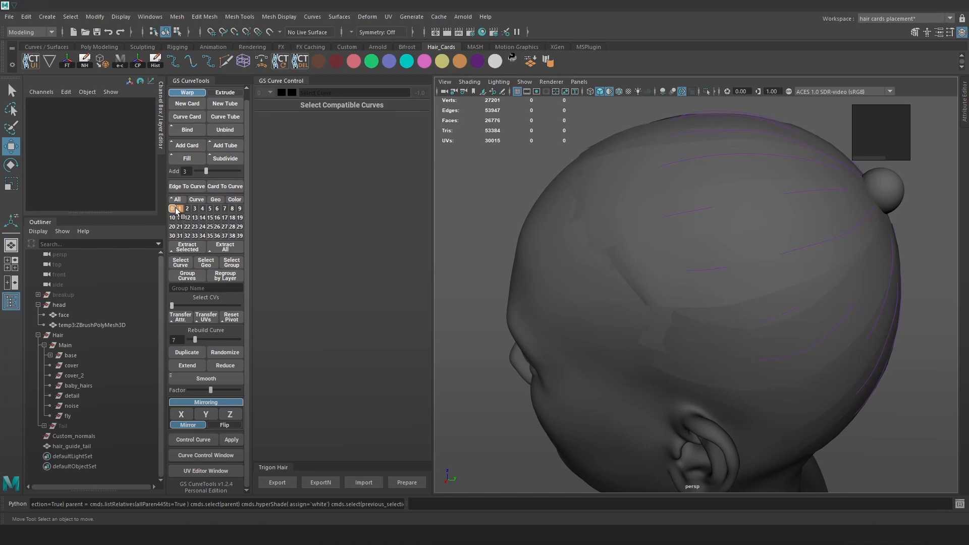
pyautogui.keyDown('alt'); pyautogui.moveTo(732, 222); pyautogui.dragTo(796, 221); pyautogui.keyUp('alt')
pyautogui.press('w')
pyautogui.keyDown('alt'); pyautogui.moveTo(728, 214); pyautogui.dragTo(794, 217); pyautogui.keyUp('alt')
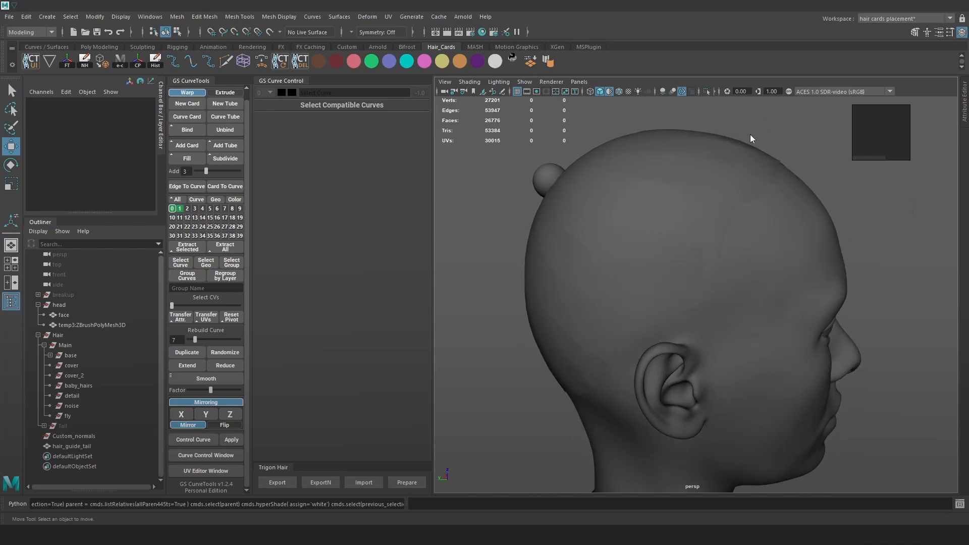
# Step: Create a polygon sphere, scale it uniformly to about 17 and raise it to head height at about Z 153.9
pyautogui.press('space')
pyautogui.click(668, 95)
pyautogui.moveTo(719, 132)
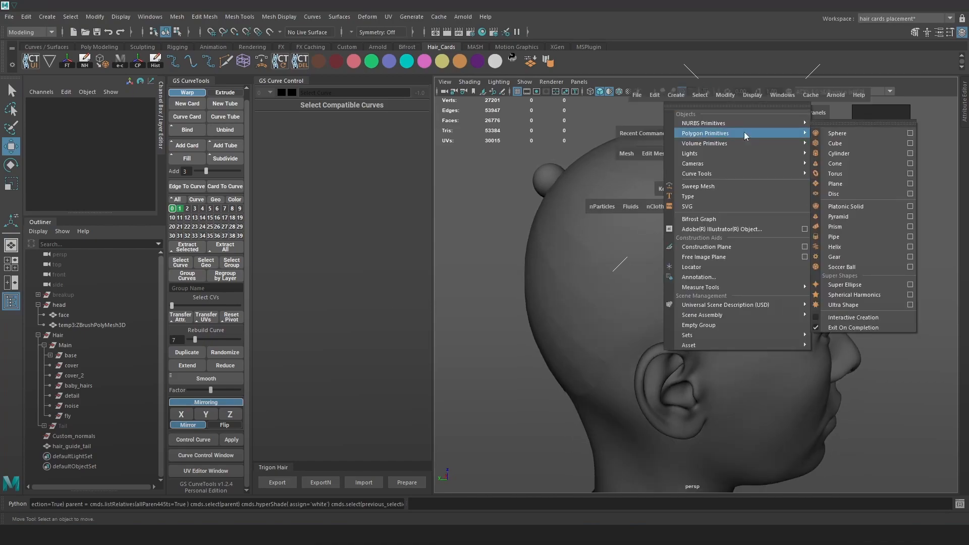
pyautogui.click(837, 134)
pyautogui.scroll(-6, 673, 262)
pyautogui.press('r')
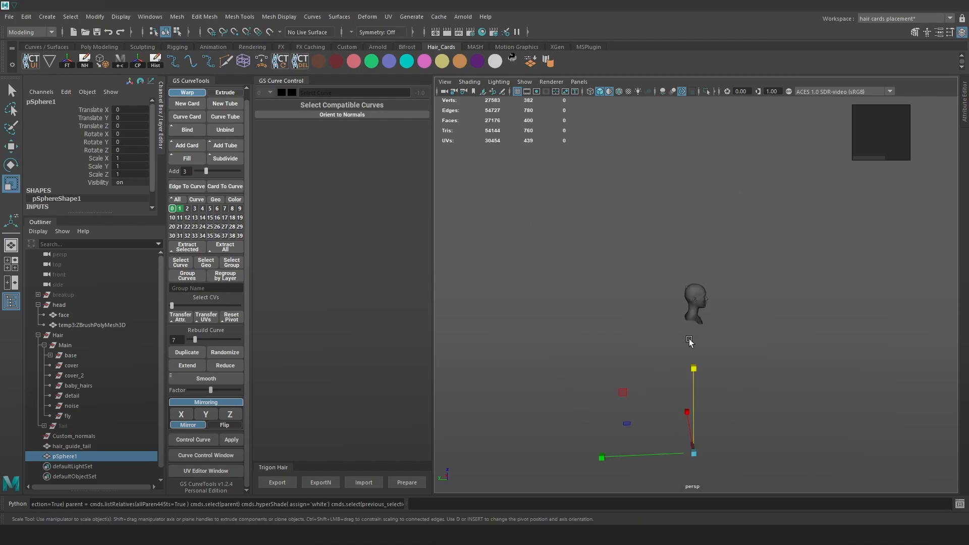
pyautogui.moveTo(699, 457); pyautogui.dragTo(723, 442)
pyautogui.moveTo(695, 419); pyautogui.dragTo(706, 237)
# Step: Rotate the sphere about 44.7° around X and scale it uniformly to about 11.6
pyautogui.press('f')
pyautogui.press('4')
pyautogui.scroll(3, 737, 292)
pyautogui.press('e')
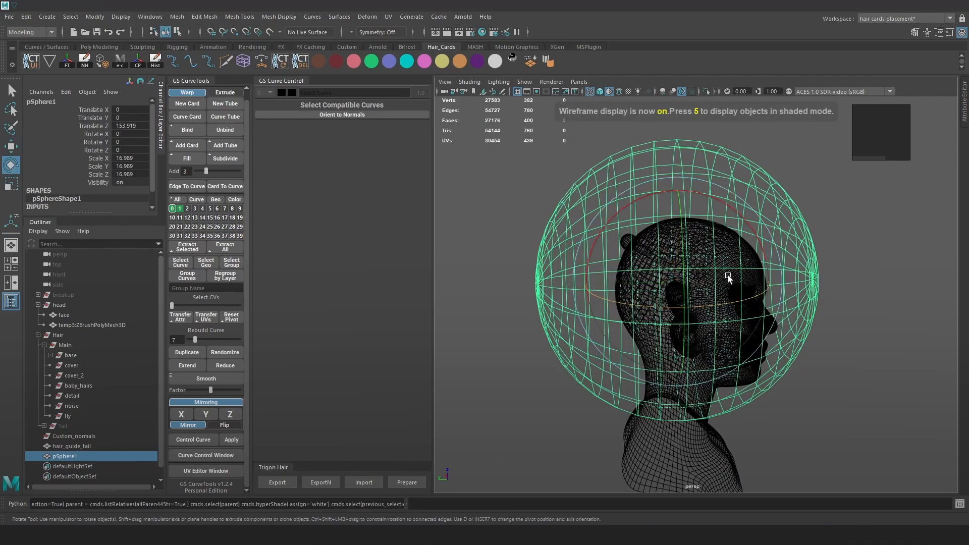
pyautogui.moveTo(722, 198); pyautogui.dragTo(731, 268)
pyautogui.press('r')
pyautogui.moveTo(676, 282); pyautogui.dragTo(590, 278)
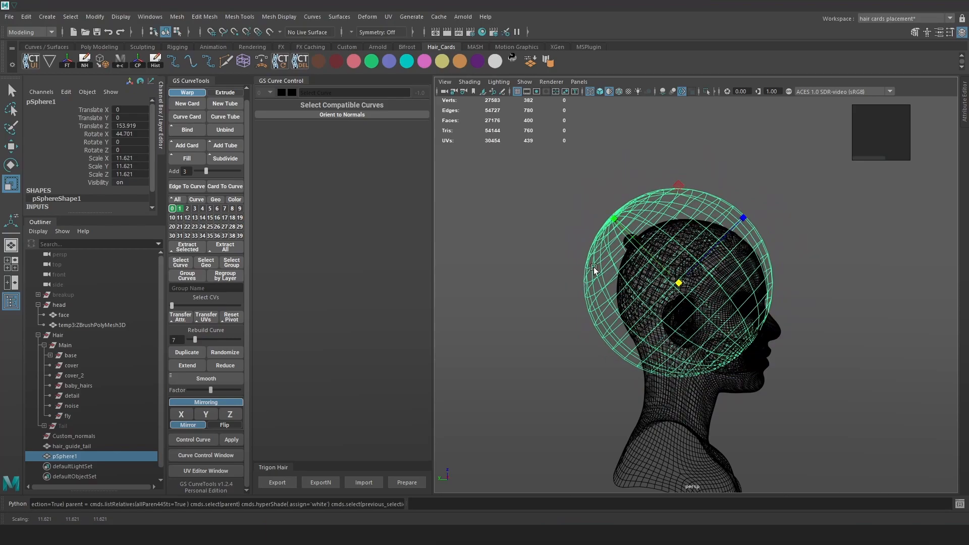
# Step: Fit the sphere around the skull by shifting it to about Y -0.98, Z 152.95 and scaling it to about 11.03
pyautogui.press('w')
pyautogui.scroll(3, 629, 238)
pyautogui.moveTo(638, 238); pyautogui.dragTo(639, 240)
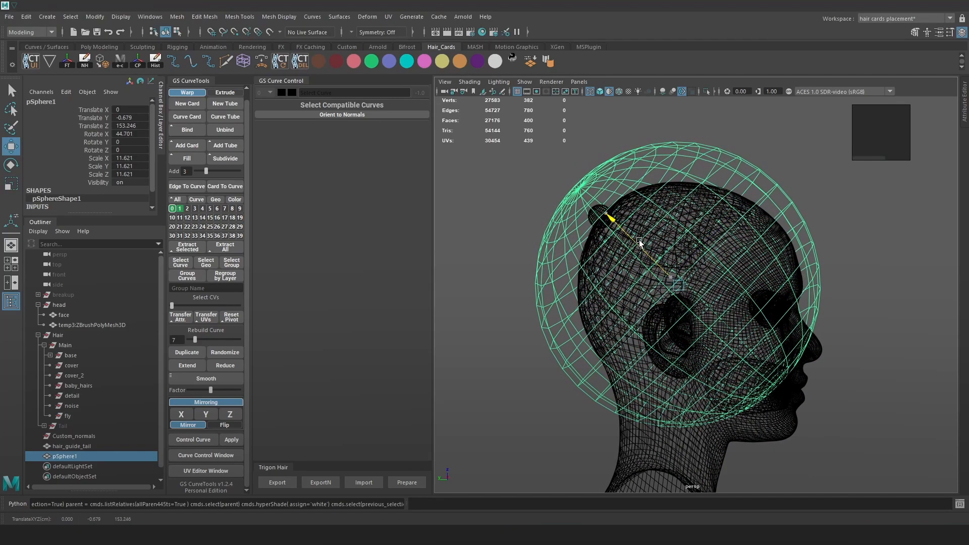
pyautogui.press('r')
pyautogui.moveTo(677, 286); pyautogui.dragTo(657, 266)
pyautogui.press('w')
pyautogui.moveTo(658, 266)
pyautogui.keyDown('alt'); pyautogui.mouseDown()
pyautogui.moveTo(703, 270)
pyautogui.moveTo(621, 268)
pyautogui.moveTo(633, 271)
pyautogui.moveTo(655, 252)
pyautogui.mouseUp(); pyautogui.keyUp('alt')
pyautogui.press('e')
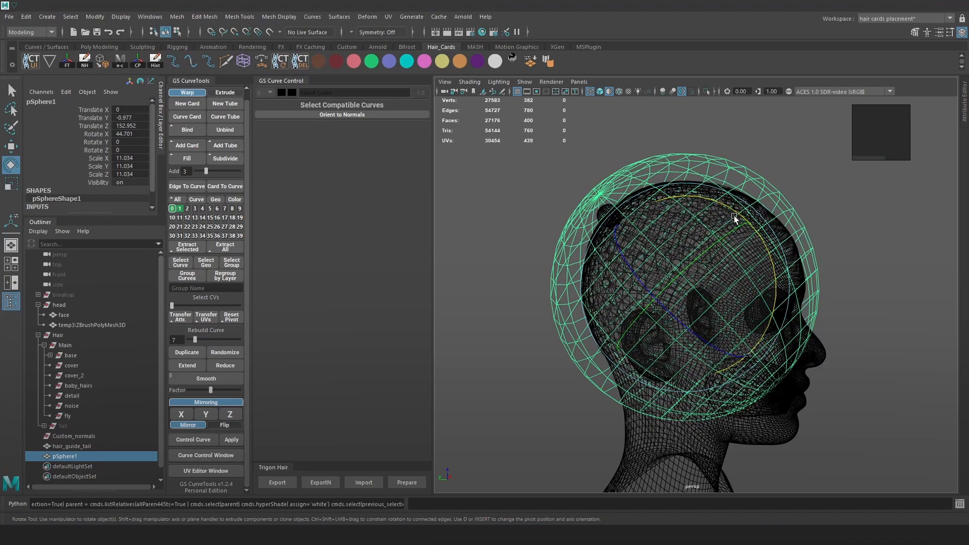
# Step: Delete one diagonal ring of sphere faces across the forehead and the cut-off cap over the face
pyautogui.press('5')
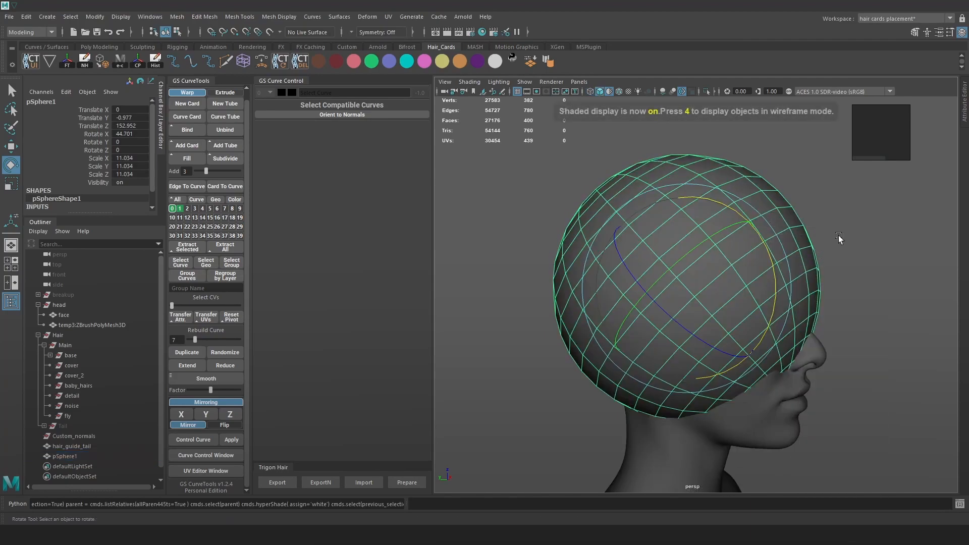
pyautogui.press('F11')
pyautogui.click(789, 266)
pyautogui.press('w')
pyautogui.keyDown('shift'); pyautogui.doubleClick(764, 287); pyautogui.keyUp('shift')
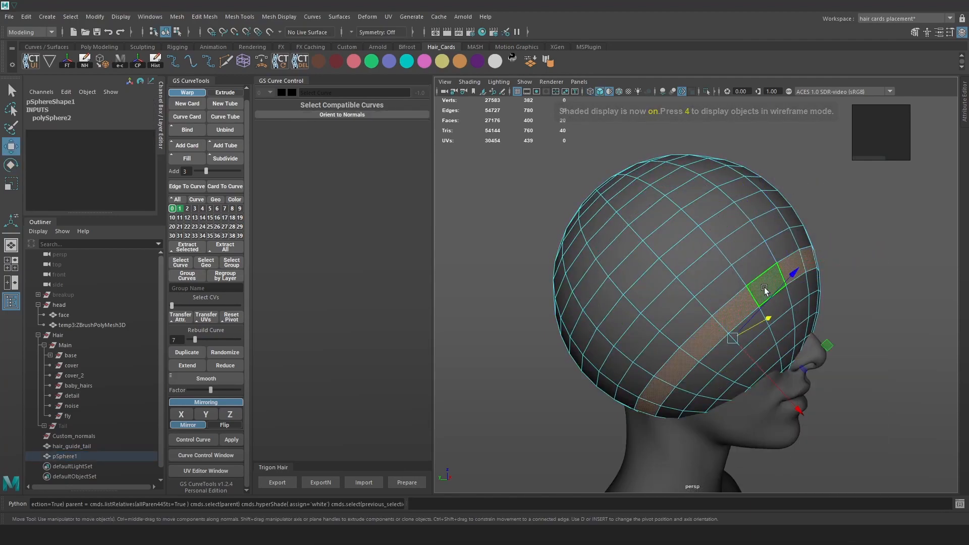
pyautogui.press('Delete')
pyautogui.doubleClick(768, 320)
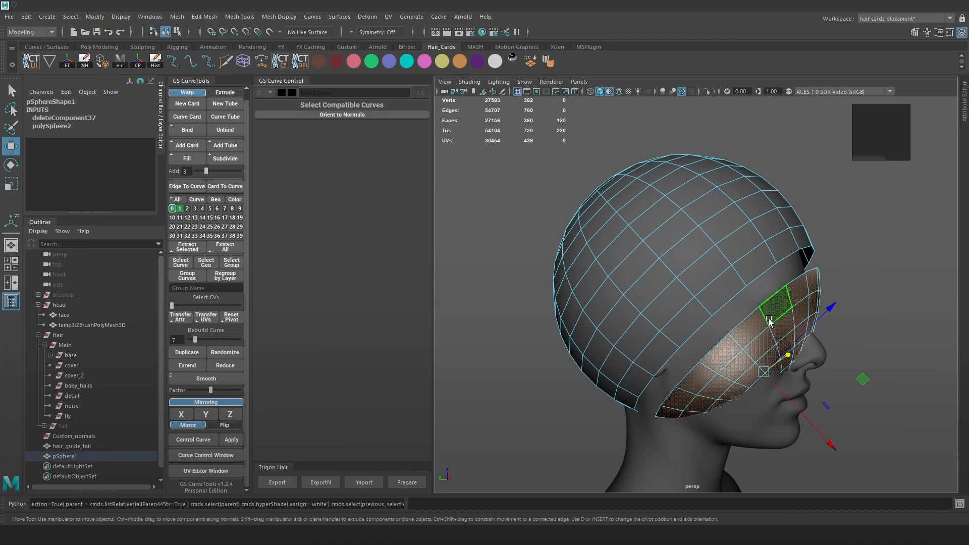
pyautogui.press('Delete')
# Step: Extrude the sphere's open border edge forward over the face and scale the new border to shape
pyautogui.keyDown('alt'); pyautogui.moveTo(846, 265); pyautogui.dragTo(670, 240); pyautogui.keyUp('alt')
pyautogui.moveTo(670, 241); pyautogui.dragTo(670, 210, button='right')
pyautogui.doubleClick(688, 265)
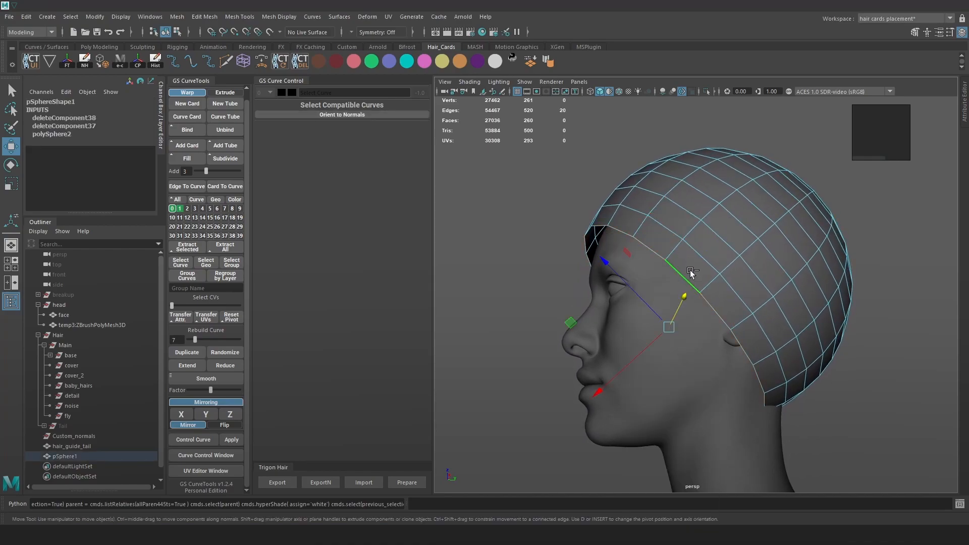
pyautogui.hotkey('ctrl', 'e')
pyautogui.moveTo(698, 375); pyautogui.dragTo(603, 431)
pyautogui.press('r')
pyautogui.moveTo(609, 384); pyautogui.dragTo(594, 385)
# Step: Insert a connecting edge loop through the middle of the extruded section and return to object mode
pyautogui.click(638, 295)
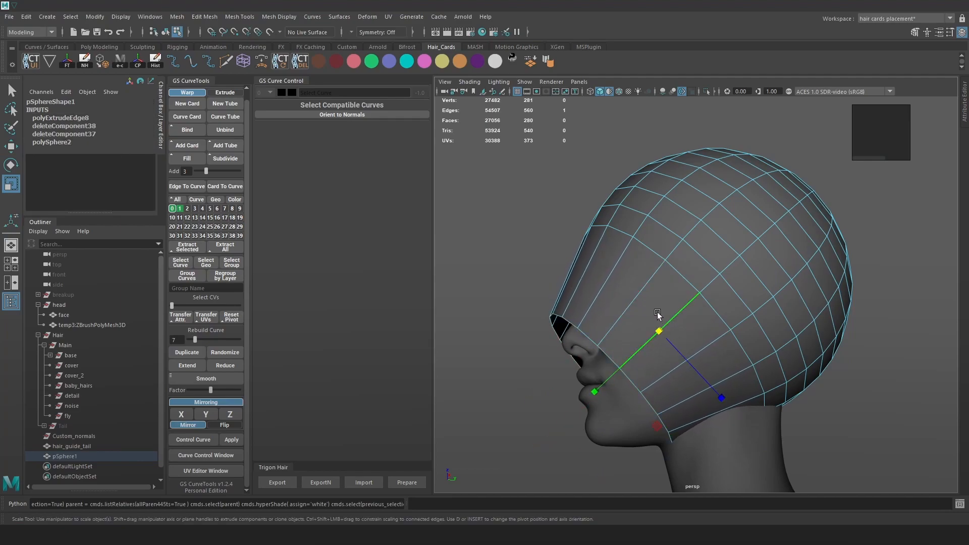
pyautogui.keyDown('shift'); pyautogui.moveTo(637, 296); pyautogui.dragTo(623, 444, button='right'); pyautogui.keyUp('shift')
pyautogui.press('w')
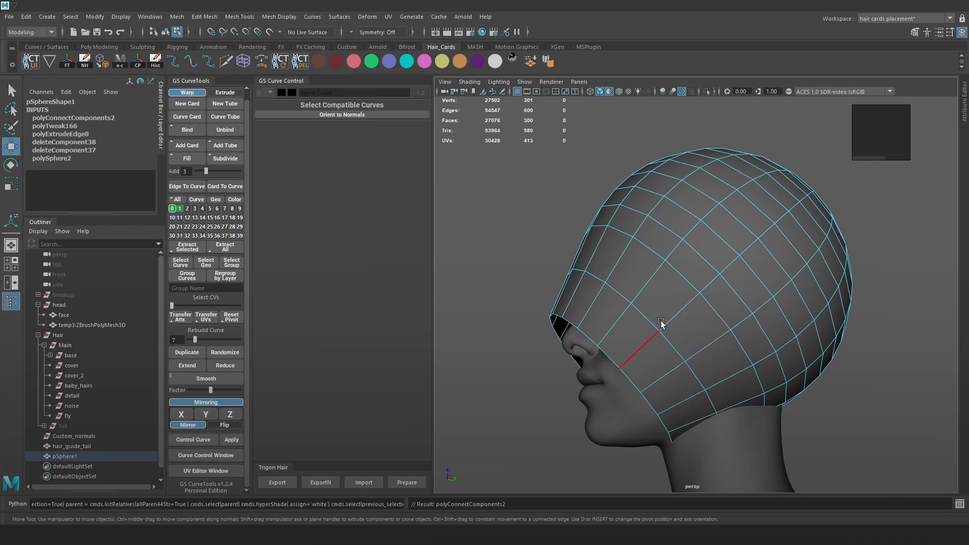
pyautogui.moveTo(651, 270); pyautogui.dragTo(724, 201, button='right')
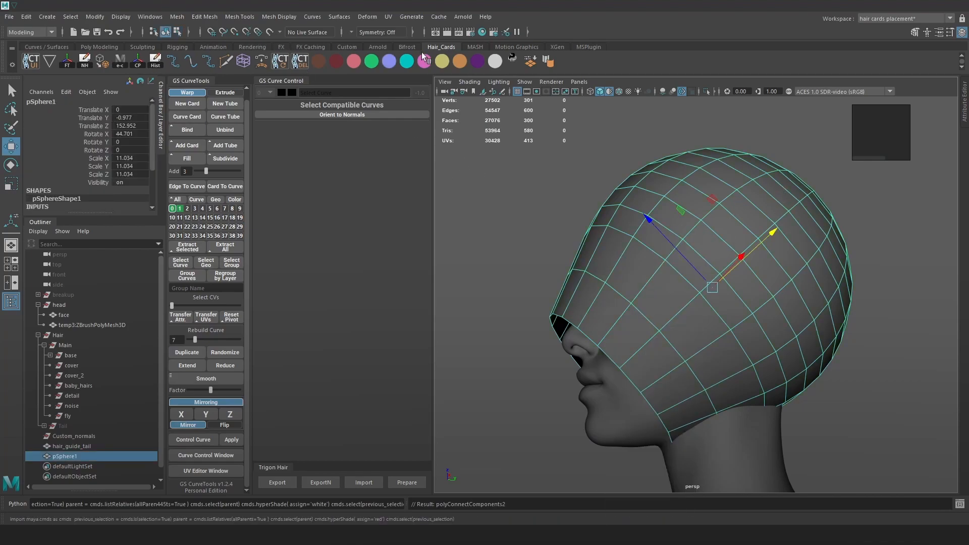
# Step: Add the Smooth Mesh Preview to Polygons command to the Hair_Cards shelf
pyautogui.click(117, 17)
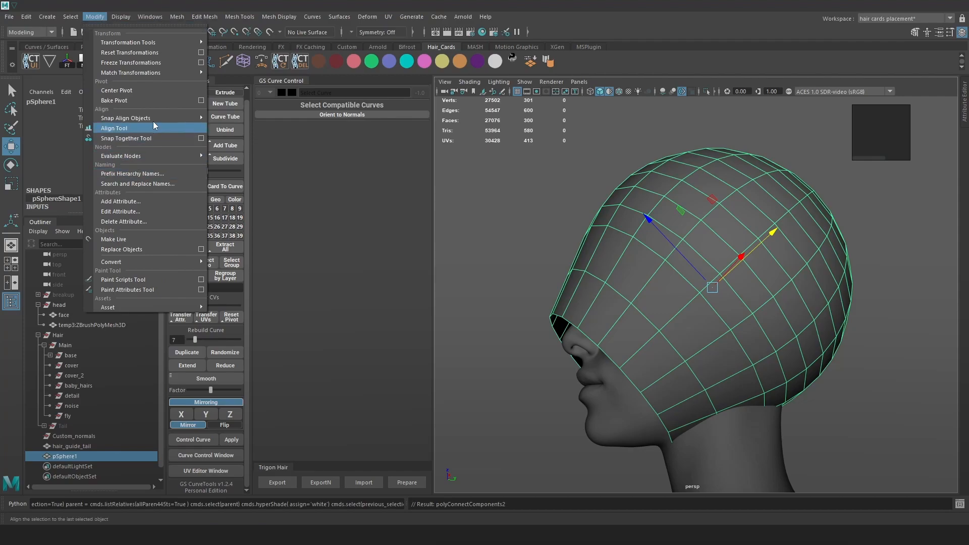
pyautogui.moveTo(160, 68)
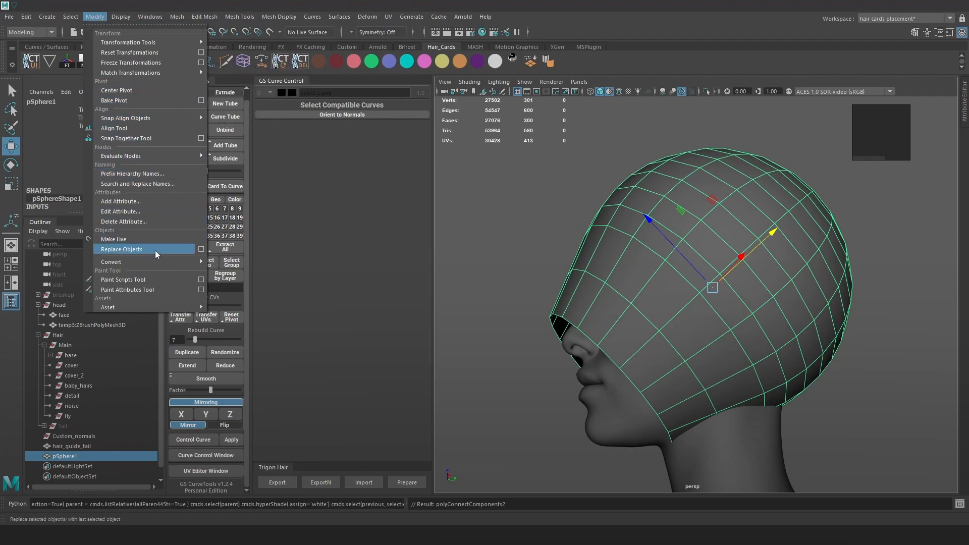
pyautogui.moveTo(157, 262)
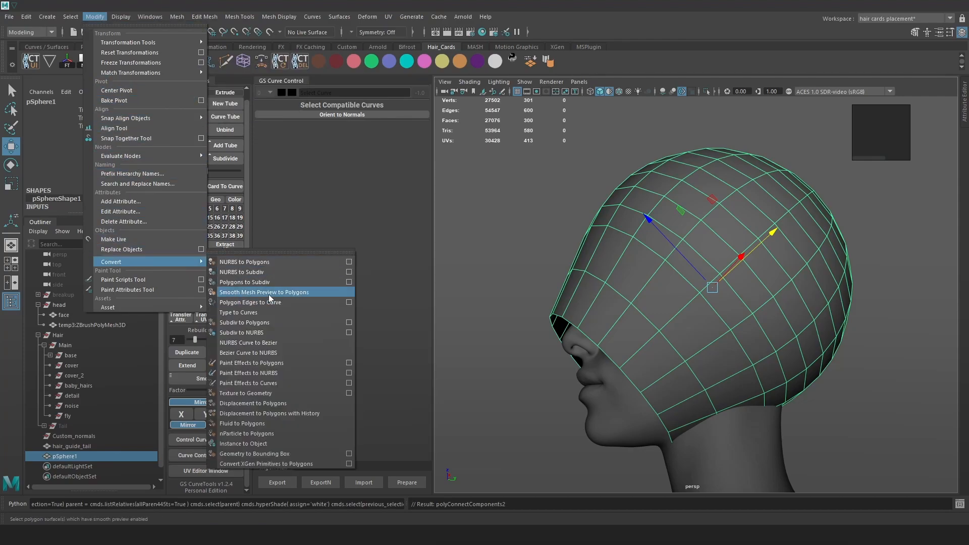
pyautogui.click(629, 150)
# Step: Turn on the sphere's smooth mesh preview and convert it to real polygons
pyautogui.scroll(2, 555, 225)
pyautogui.press('3')
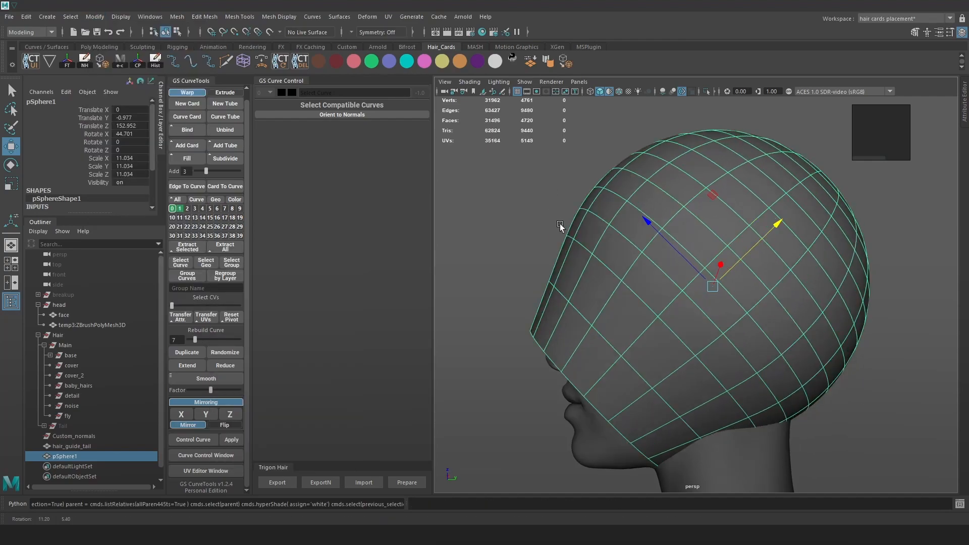
pyautogui.click(569, 62)
pyautogui.click(524, 189)
pyautogui.keyDown('alt'); pyautogui.moveTo(525, 191); pyautogui.dragTo(748, 240); pyautogui.keyUp('alt')
pyautogui.click(717, 228)
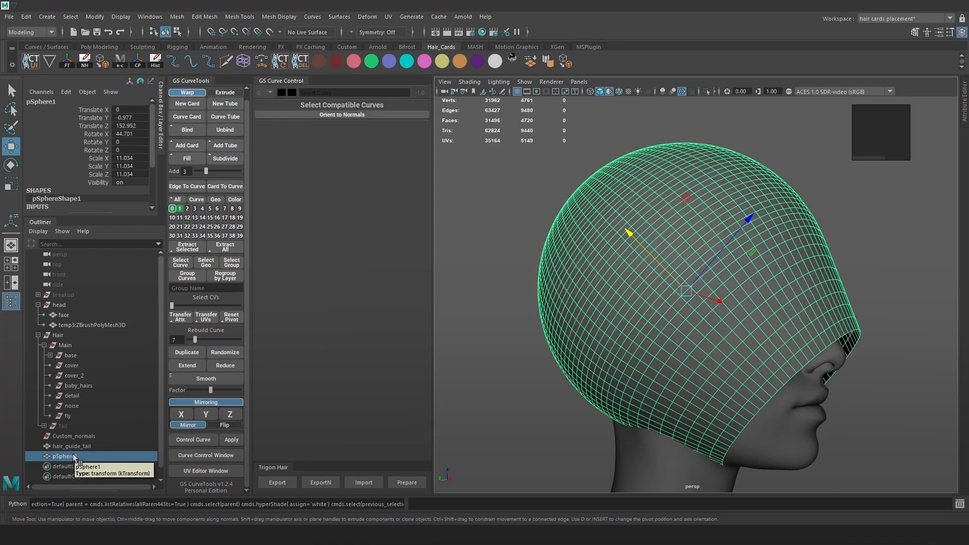
# Step: Move the smoothed sphere into the Custom_normals group and save the scene
pyautogui.moveTo(73, 456); pyautogui.dragTo(85, 439)
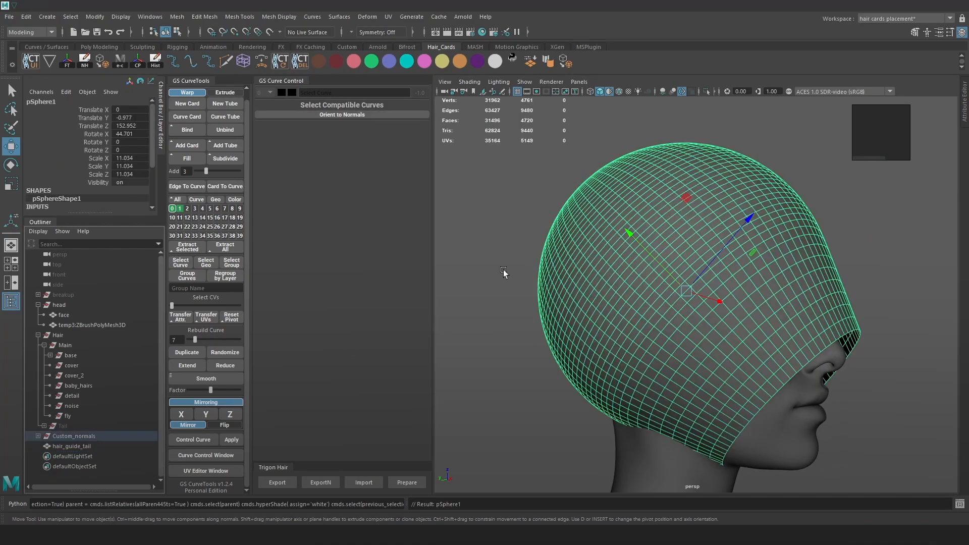
pyautogui.click(507, 271)
pyautogui.hotkey('ctrl', 's')
# Step: Hide the Custom_normals group and export the hair with custom normals
pyautogui.click(95, 437)
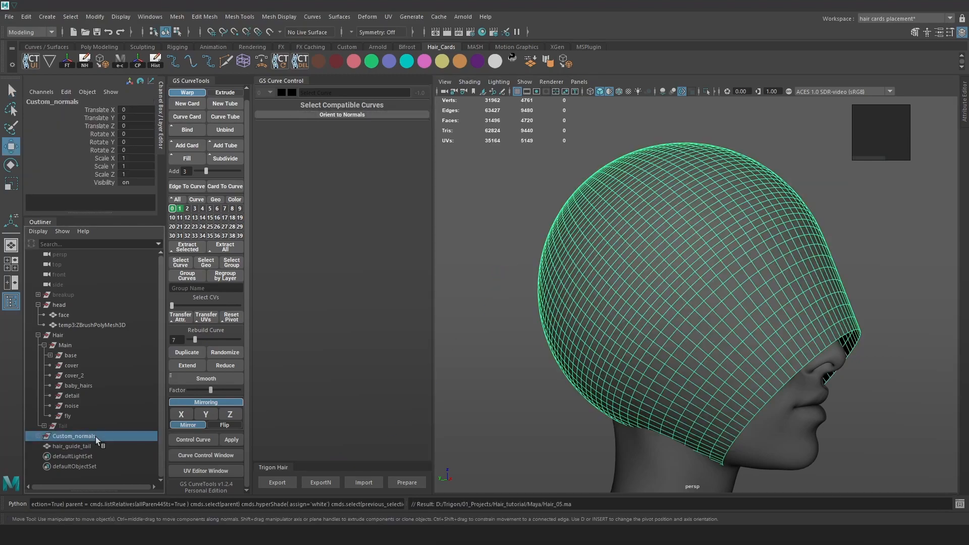
pyautogui.hotkey('ctrl', 'h')
pyautogui.keyDown('alt'); pyautogui.moveTo(616, 313); pyautogui.dragTo(577, 392); pyautogui.keyUp('alt')
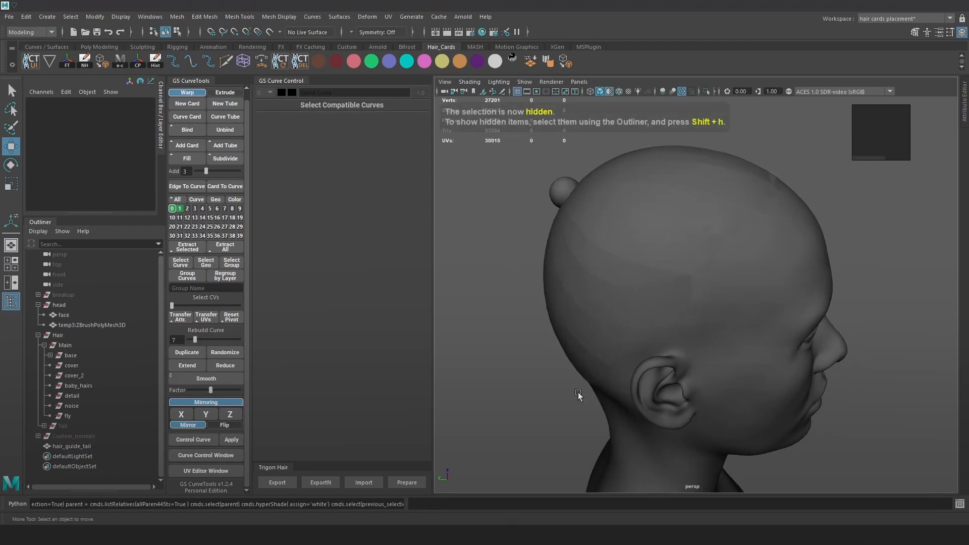
pyautogui.click(320, 482)
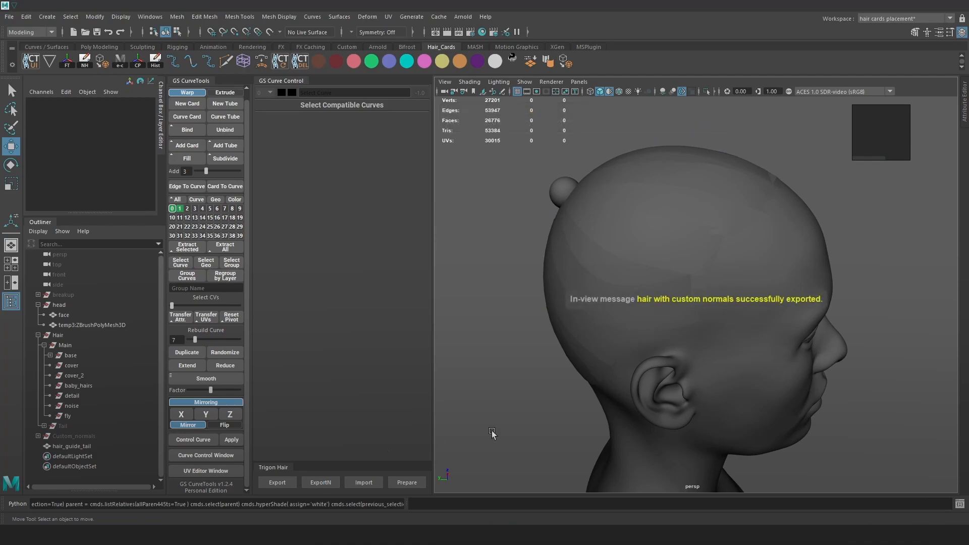
pyautogui.keyDown('alt'); pyautogui.moveTo(440, 441); pyautogui.dragTo(579, 391); pyautogui.keyUp('alt')
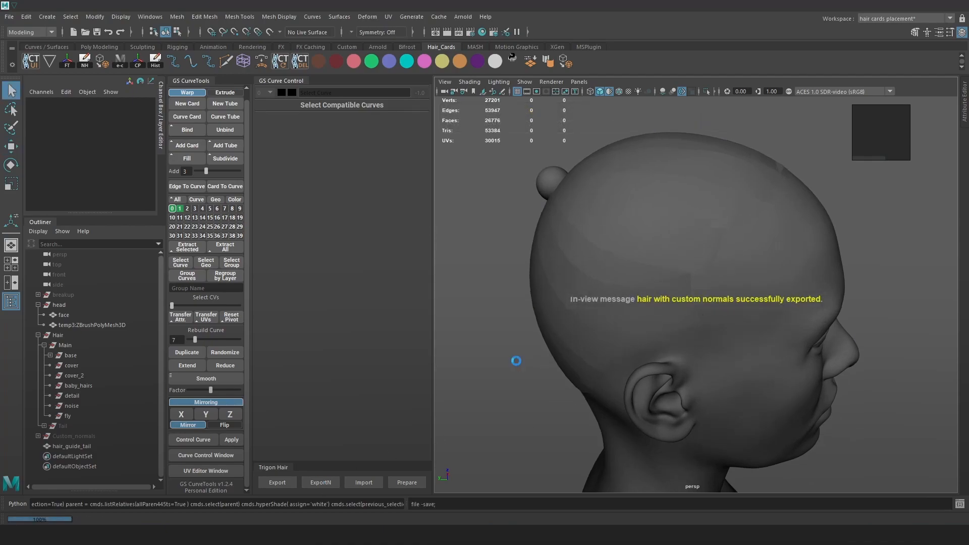
# Step: Import the exported hair mesh back into the scene, isolate it and examine its shading
pyautogui.keyDown('alt'); pyautogui.moveTo(515, 362); pyautogui.dragTo(507, 323); pyautogui.keyUp('alt')
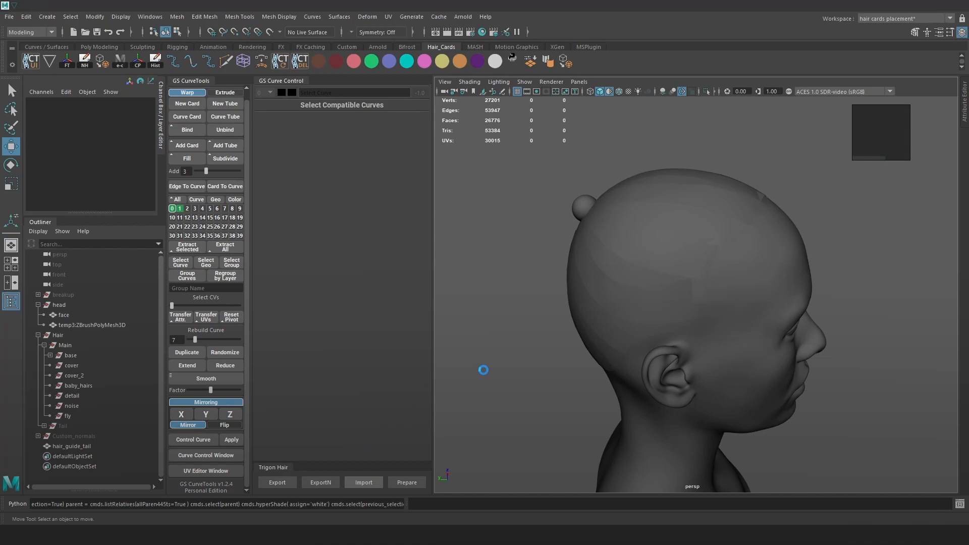
pyautogui.keyDown('alt'); pyautogui.moveTo(572, 357); pyautogui.dragTo(714, 350, button='right'); pyautogui.keyUp('alt')
pyautogui.keyDown('alt'); pyautogui.moveTo(638, 198); pyautogui.dragTo(710, 318); pyautogui.keyUp('alt')
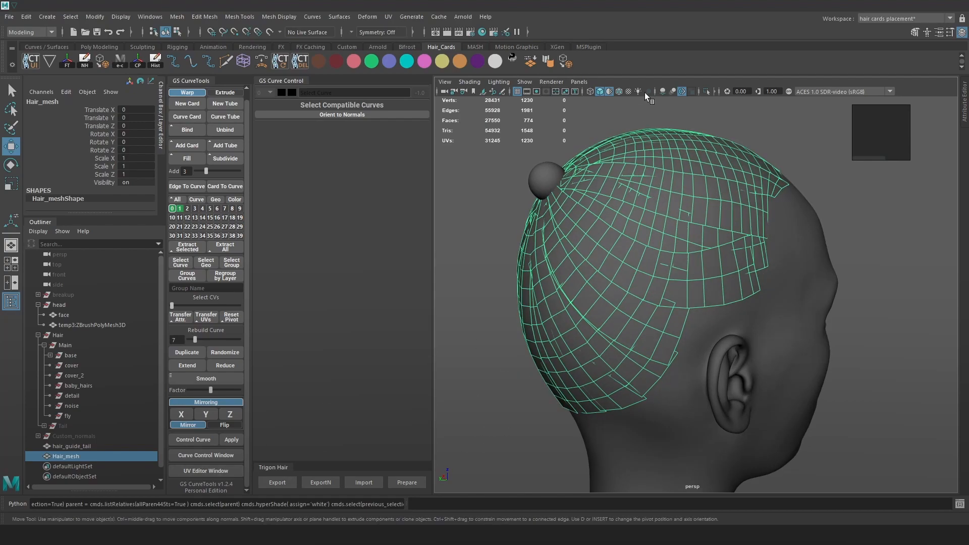
pyautogui.click(706, 91)
pyautogui.click(801, 237)
pyautogui.keyDown('alt'); pyautogui.moveTo(801, 238); pyautogui.dragTo(713, 216); pyautogui.keyUp('alt')
pyautogui.keyDown('alt'); pyautogui.moveTo(713, 216); pyautogui.dragTo(629, 173, button='right'); pyautogui.keyUp('alt')
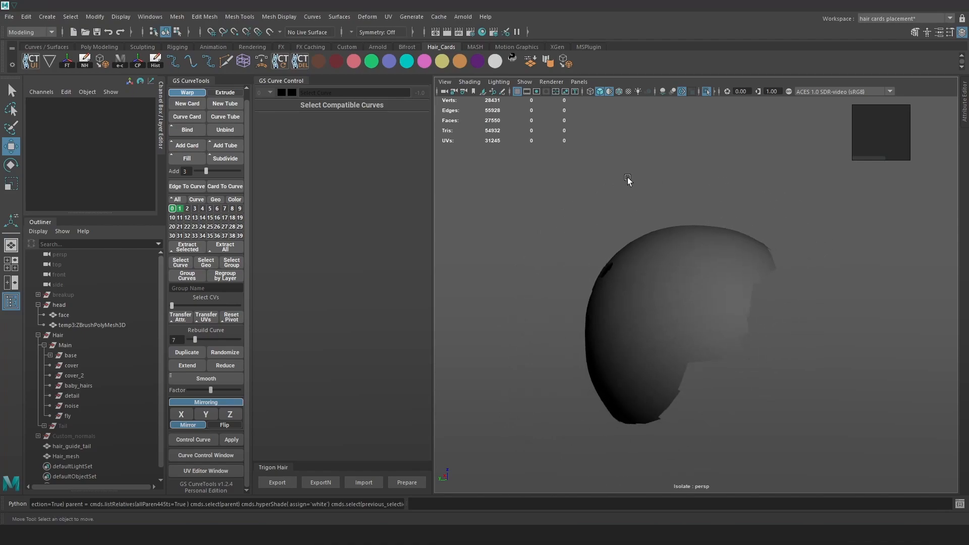
pyautogui.keyDown('alt'); pyautogui.moveTo(676, 237); pyautogui.dragTo(698, 268); pyautogui.keyUp('alt')
# Step: Delete the imported Hair_mesh and turn off view isolation
pyautogui.click(701, 267)
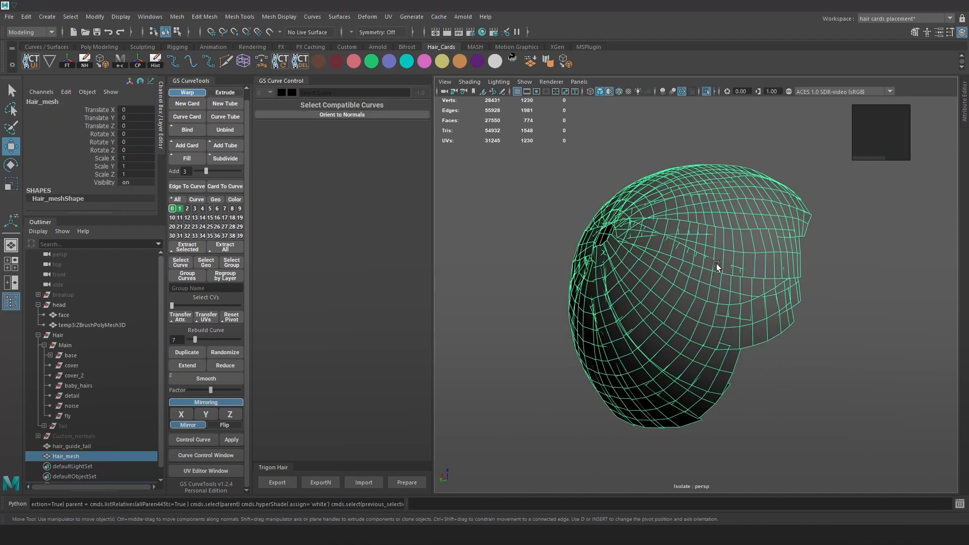
pyautogui.press('Delete')
pyautogui.click(706, 91)
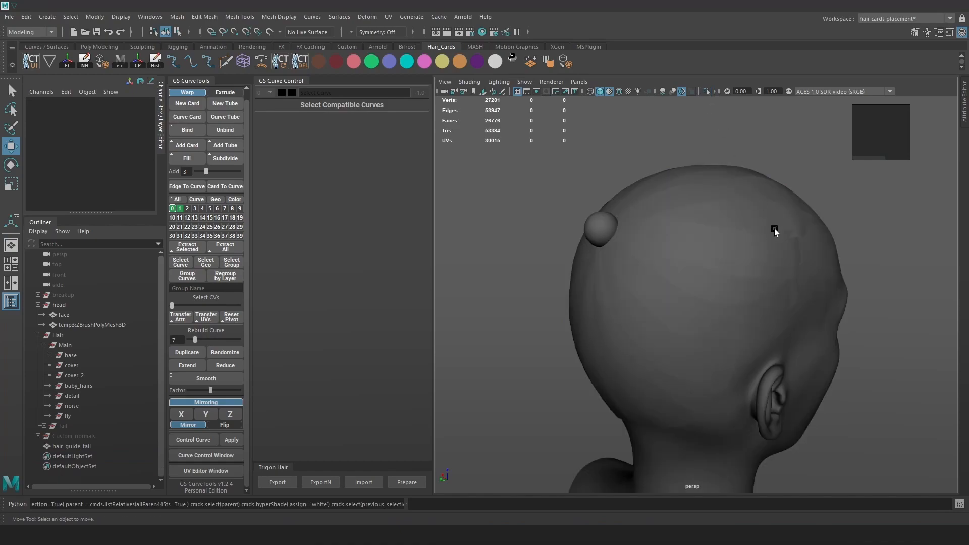
pyautogui.keyDown('alt'); pyautogui.moveTo(779, 227); pyautogui.dragTo(660, 320); pyautogui.keyUp('alt')
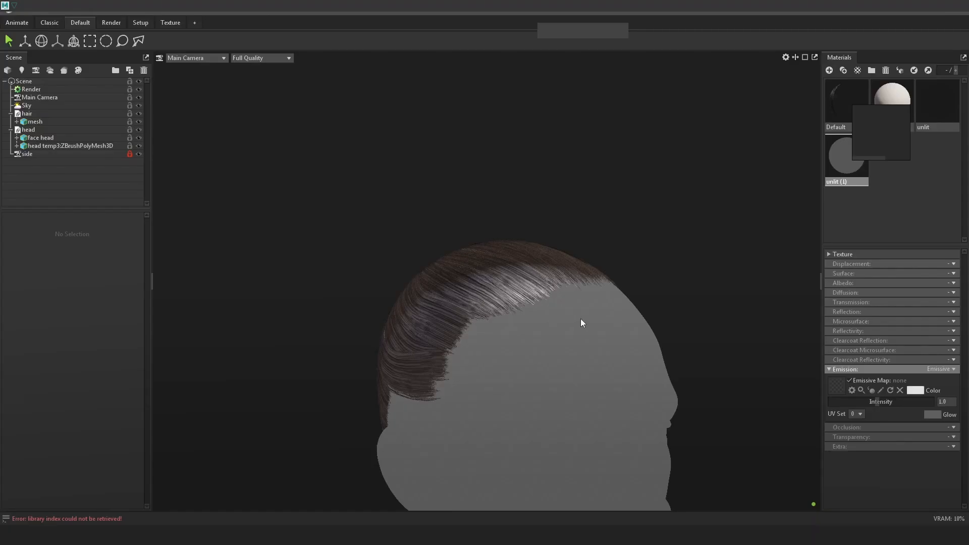
# Step: Switch to Marmoset Toolbag, select the hair mesh and set its material roughness to about 0.74
pyautogui.moveTo(563, 331); pyautogui.dragTo(481, 225)
pyautogui.click(481, 224)
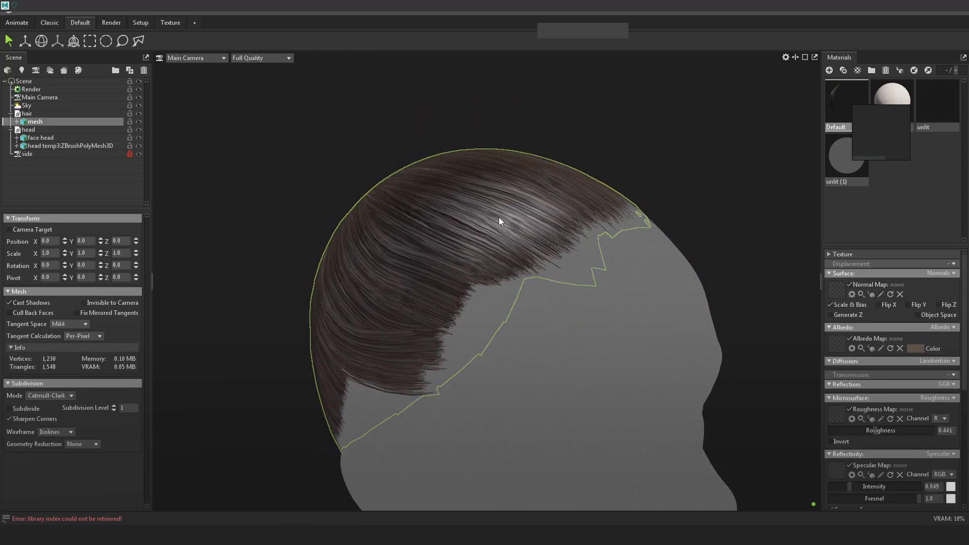
pyautogui.moveTo(876, 430); pyautogui.dragTo(906, 424)
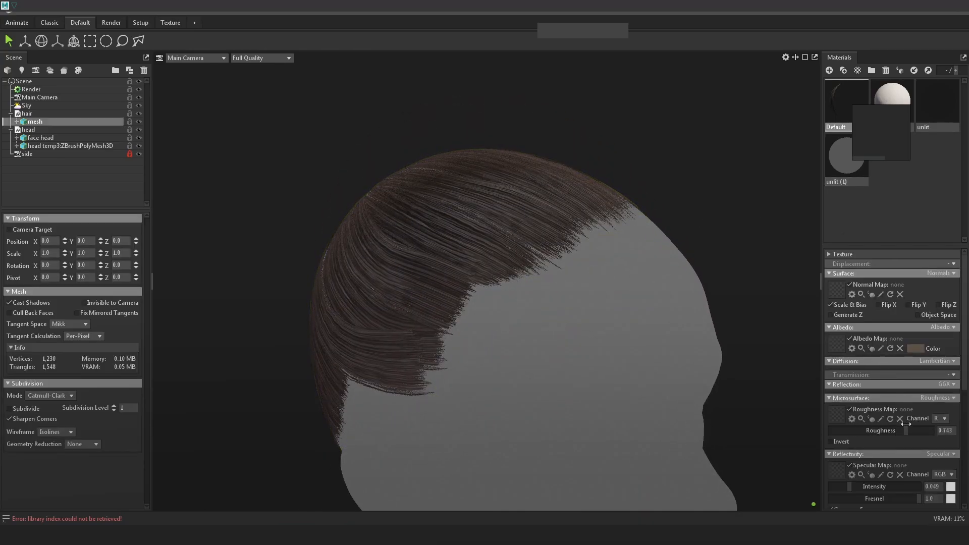
# Step: Examine the custom-normal hair shading around the head from several angles
pyautogui.moveTo(626, 277); pyautogui.dragTo(688, 313)
pyautogui.scroll(-5, 702, 298)
pyautogui.moveTo(720, 270); pyautogui.dragTo(441, 292)
pyautogui.moveTo(697, 296)
pyautogui.mouseDown()
pyautogui.moveTo(713, 281)
pyautogui.moveTo(627, 301)
pyautogui.moveTo(506, 309)
pyautogui.moveTo(650, 310)
pyautogui.moveTo(572, 350)
pyautogui.moveTo(735, 329)
pyautogui.moveTo(758, 314)
pyautogui.moveTo(680, 307)
pyautogui.moveTo(747, 304)
pyautogui.mouseUp()
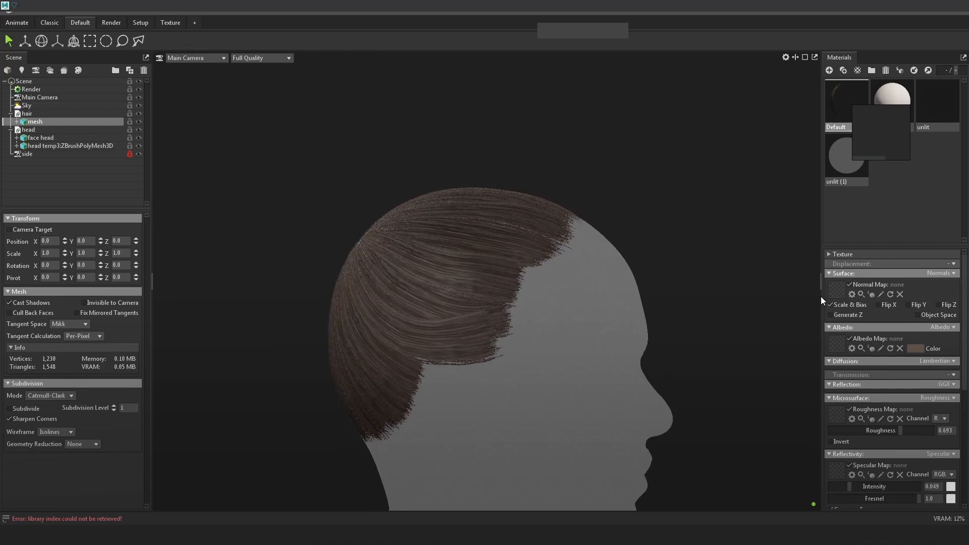
# Step: Enable ray tracing in the render settings, examine the hair shading from several angles and disable ray tracing again
pyautogui.moveTo(662, 309); pyautogui.dragTo(664, 268)
pyautogui.scroll(4, 621, 276)
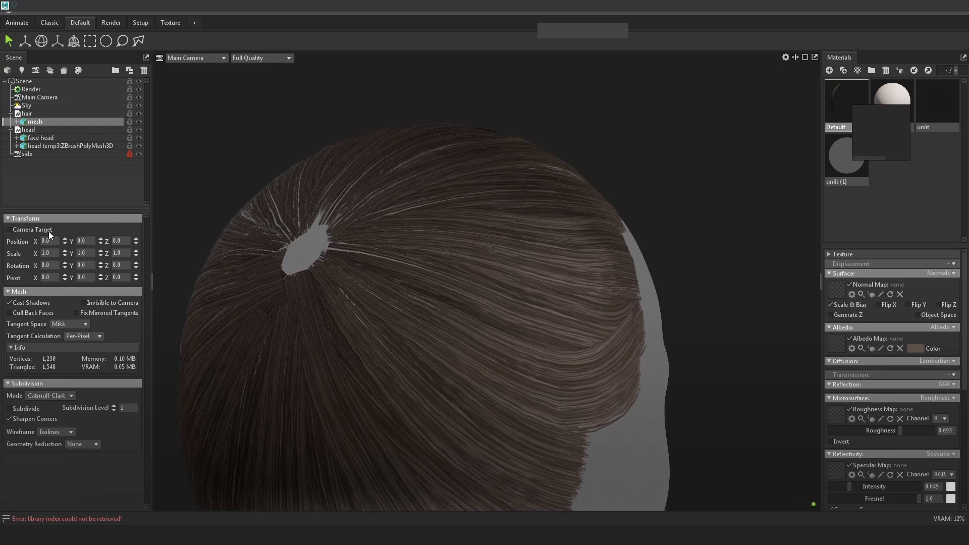
pyautogui.click(42, 91)
pyautogui.click(30, 240)
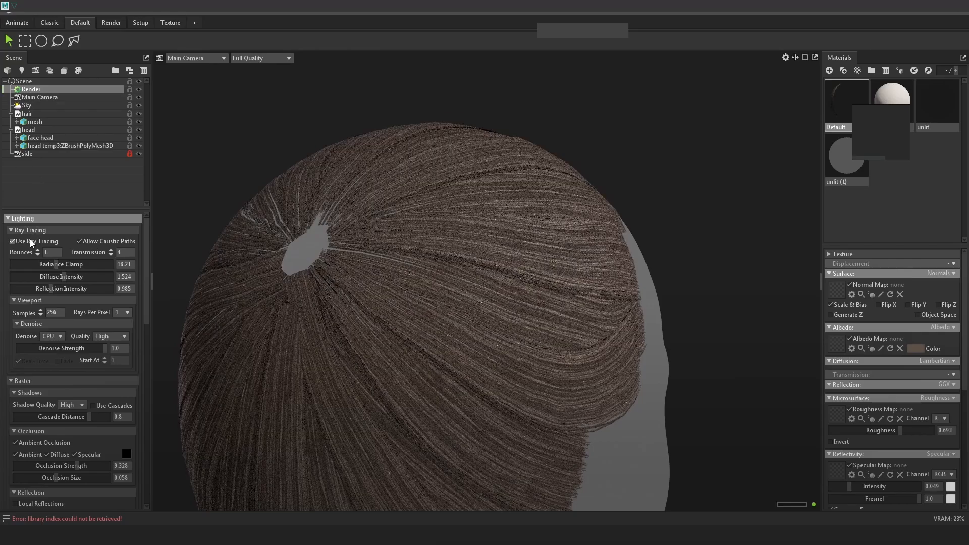
pyautogui.scroll(-3, 545, 196)
pyautogui.moveTo(545, 195); pyautogui.dragTo(589, 248)
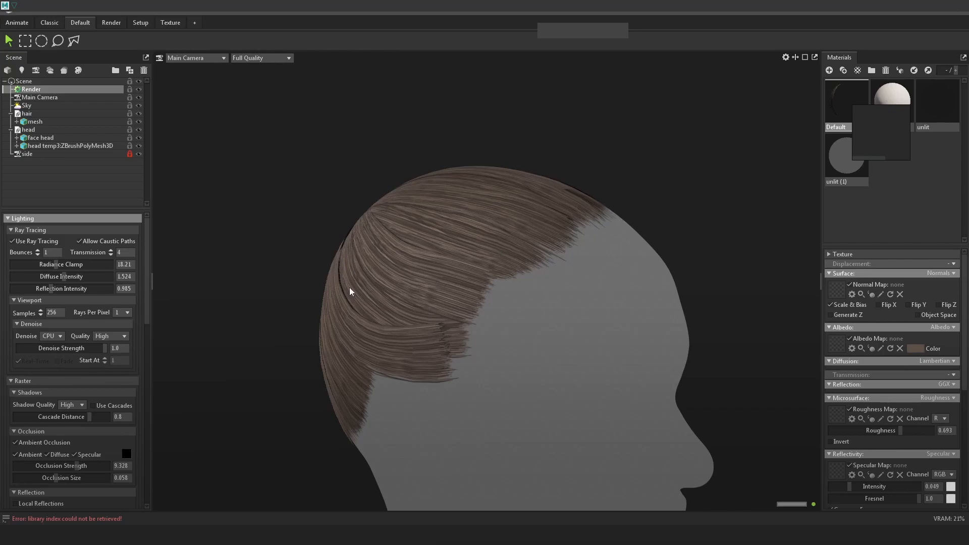
pyautogui.click(37, 240)
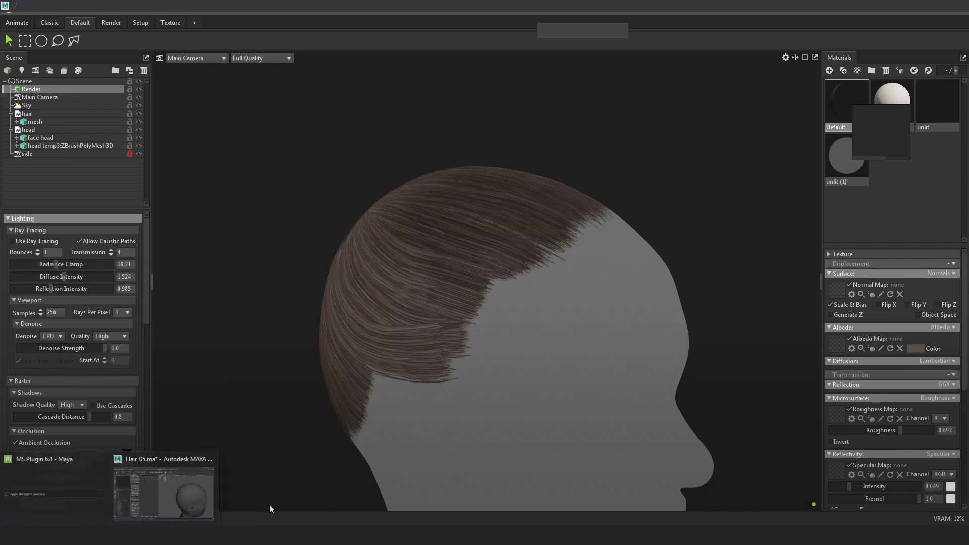
# Step: Switch to Maya and export the hair again for Marmoset Toolbag
pyautogui.click(153, 483)
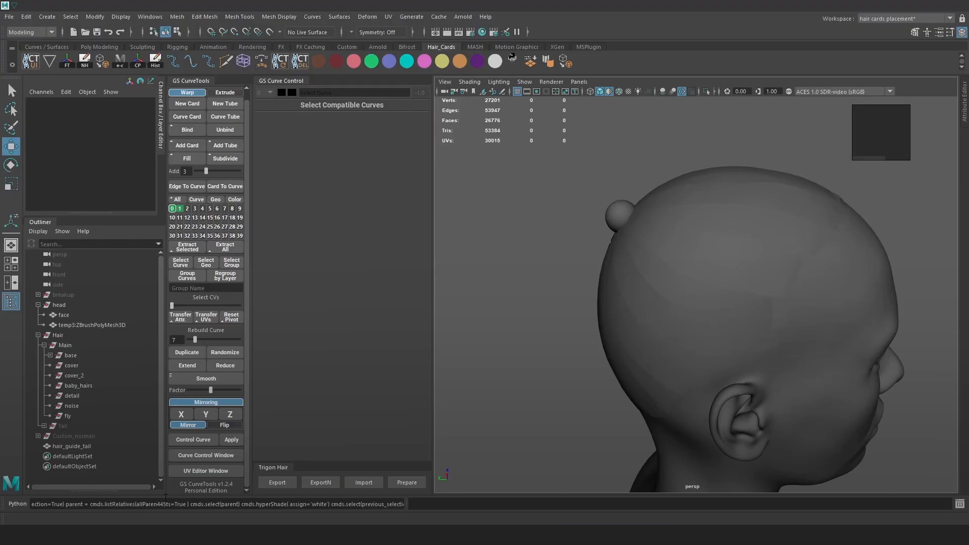
pyautogui.scroll(2, 577, 316)
pyautogui.keyDown('alt'); pyautogui.moveTo(590, 368); pyautogui.dragTo(543, 338, button='middle'); pyautogui.keyUp('alt')
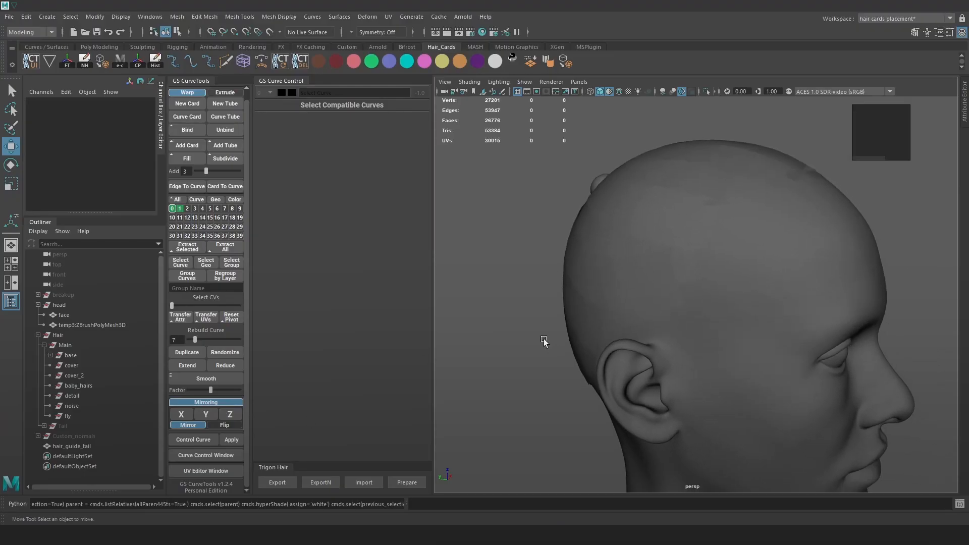
pyautogui.scroll(2, 544, 338)
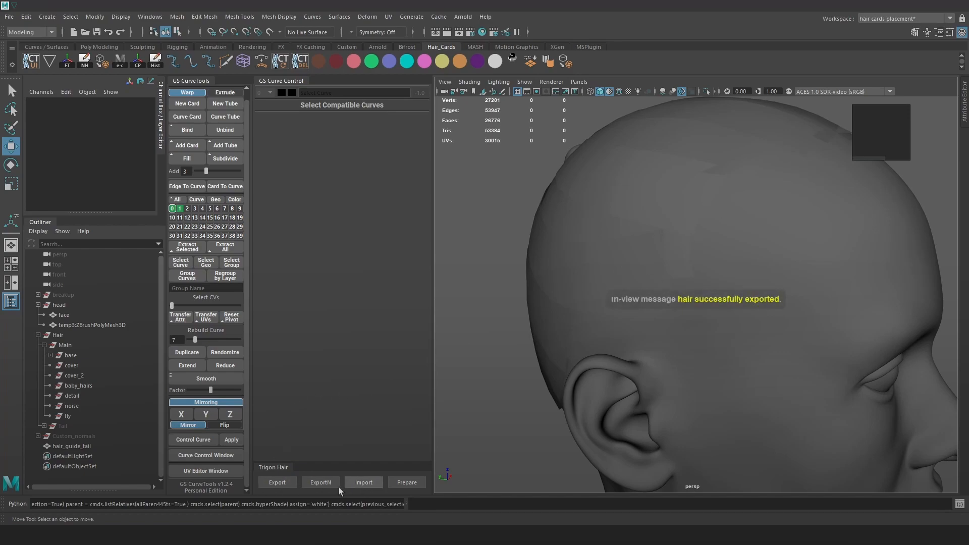
pyautogui.keyDown('alt'); pyautogui.moveTo(649, 387); pyautogui.dragTo(595, 389); pyautogui.keyUp('alt')
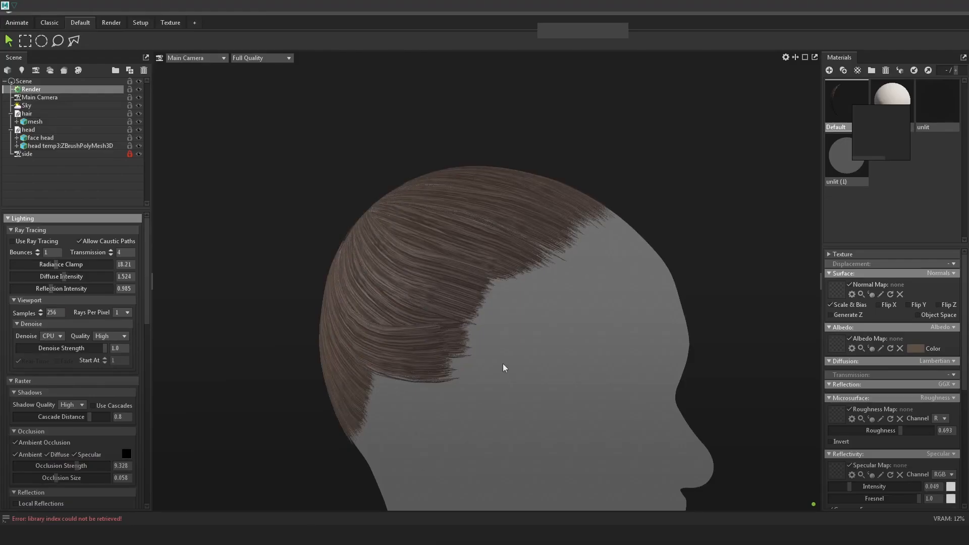
# Step: Switch to Marmoset Toolbag, examine the exported hair from the side and clear the selection
pyautogui.moveTo(505, 368); pyautogui.dragTo(704, 341)
pyautogui.scroll(-4, 605, 336)
pyautogui.moveTo(600, 318); pyautogui.dragTo(831, 272)
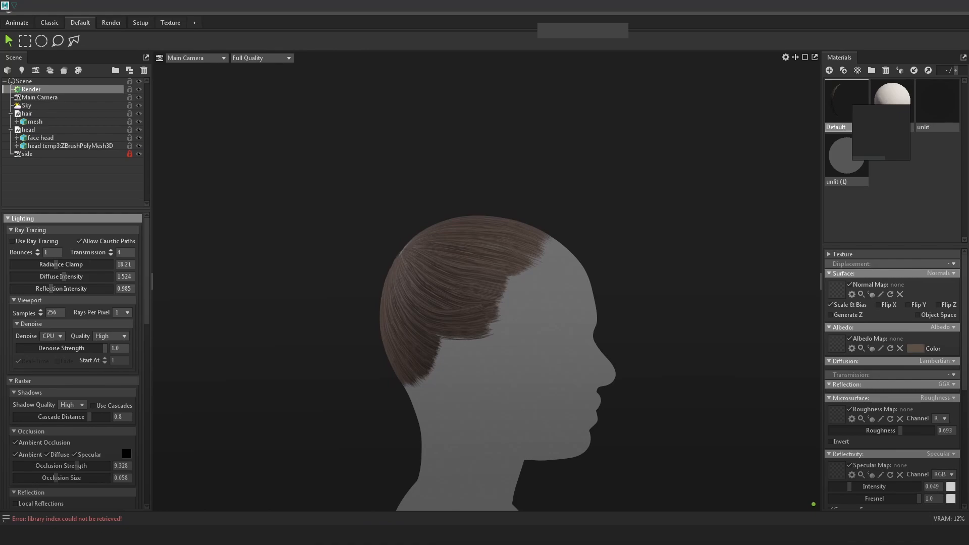
pyautogui.rightClick(612, 208)
pyautogui.moveTo(706, 222); pyautogui.dragTo(674, 245)
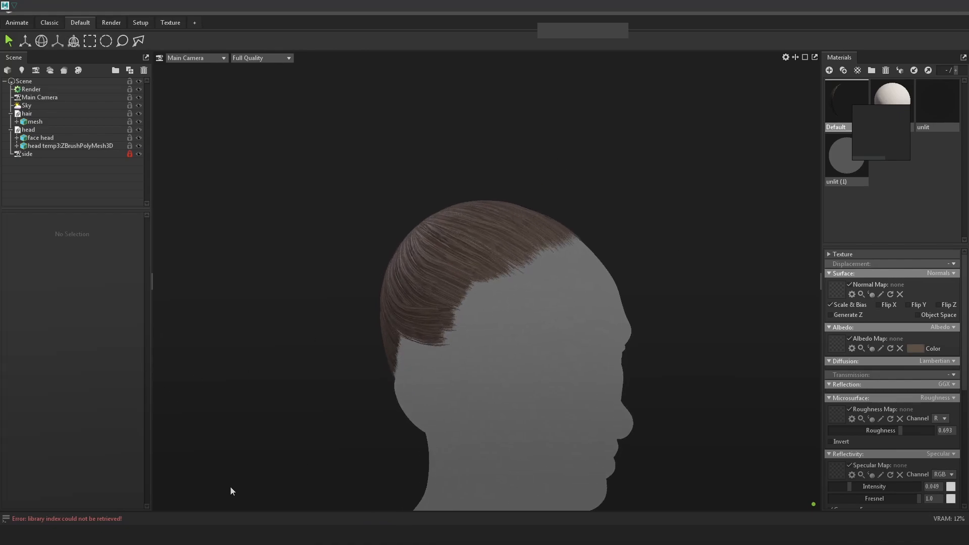
# Step: Compare the front hairline of the hair cards in Maya with its render in Marmoset Toolbag
pyautogui.moveTo(260, 535)
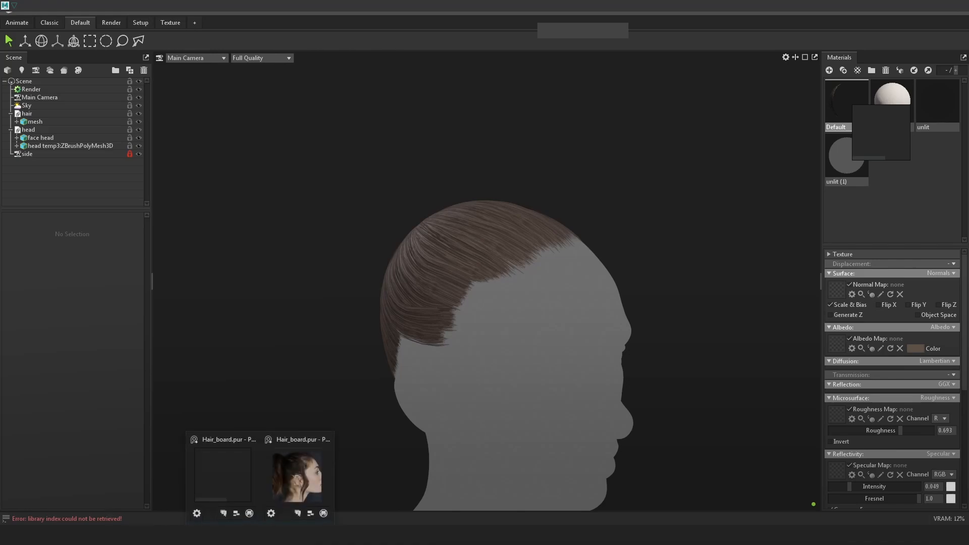
pyautogui.moveTo(111, 534)
pyautogui.click(166, 489)
pyautogui.press('4')
pyautogui.press('5')
pyautogui.moveTo(709, 170)
pyautogui.keyDown('alt'); pyautogui.mouseDown()
pyautogui.moveTo(695, 262)
pyautogui.moveTo(720, 294)
pyautogui.moveTo(631, 303)
pyautogui.mouseUp(); pyautogui.keyUp('alt')
pyautogui.press('6')
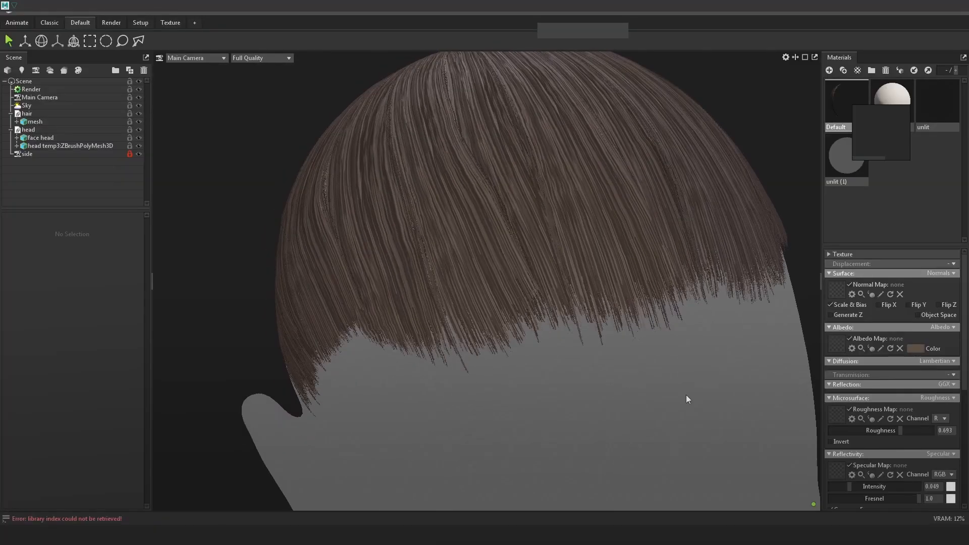
pyautogui.moveTo(691, 399); pyautogui.dragTo(616, 400)
pyautogui.hotkey('alt', 'Tab')
pyautogui.hotkey('alt', 'Tab')
pyautogui.hotkey('alt', 'Tab')
pyautogui.hotkey('alt', 'Tab')
pyautogui.hotkey('alt', 'Tab')
pyautogui.keyDown('alt'); pyautogui.moveTo(607, 282); pyautogui.dragTo(650, 257); pyautogui.keyUp('alt')
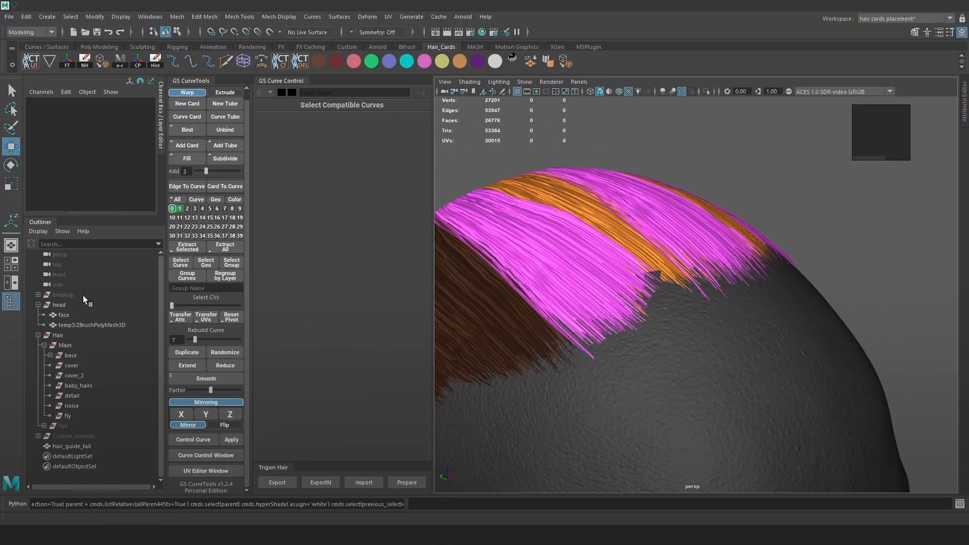
# Step: Unhide the breakup group and move it into the Main group under Hair
pyautogui.click(75, 295)
pyautogui.press('h')
pyautogui.moveTo(63, 298); pyautogui.dragTo(87, 349, button='middle')
pyautogui.keyDown('alt'); pyautogui.moveTo(809, 330); pyautogui.dragTo(849, 289, button='middle'); pyautogui.keyUp('alt')
pyautogui.click(849, 289)
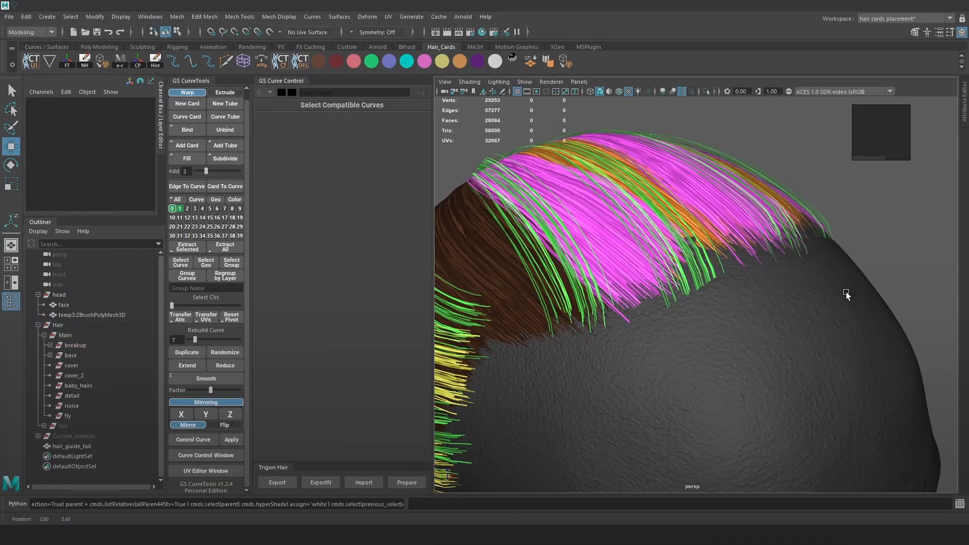
# Step: Select the path curve of a breakup hair card at the front of the head in wireframe display and return to textured shading
pyautogui.keyDown('alt'); pyautogui.moveTo(850, 290); pyautogui.dragTo(803, 303); pyautogui.keyUp('alt')
pyautogui.press('4')
pyautogui.press('6')
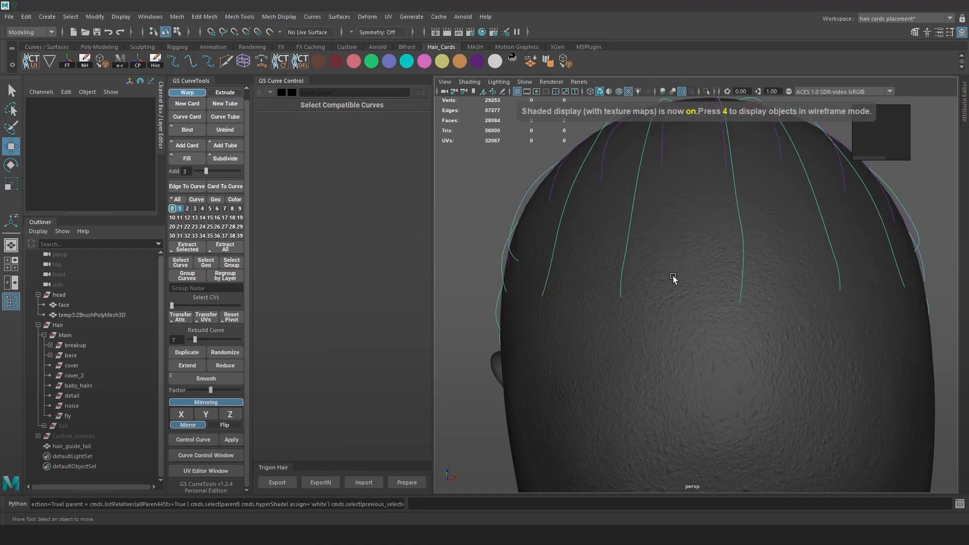
pyautogui.press('5')
pyautogui.press('4')
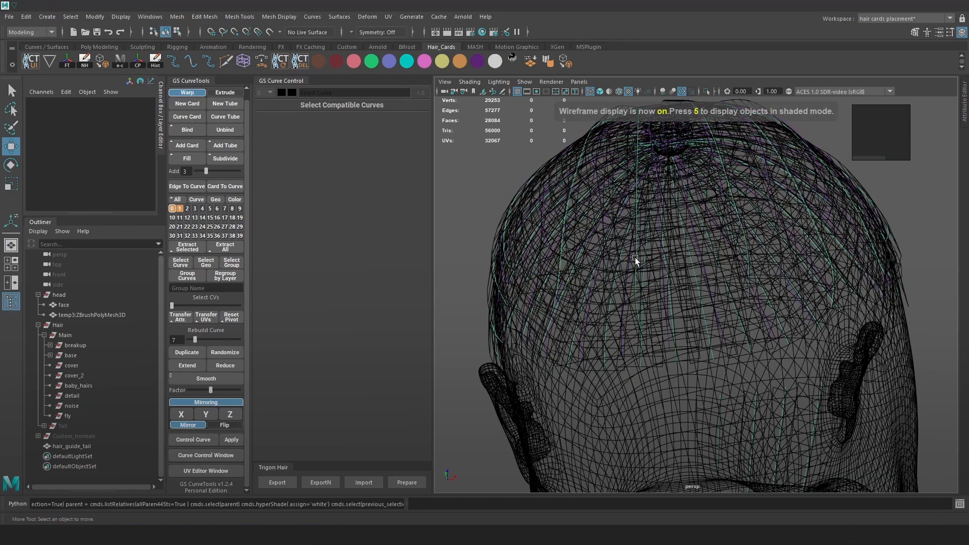
pyautogui.click(636, 259)
pyautogui.press('6')
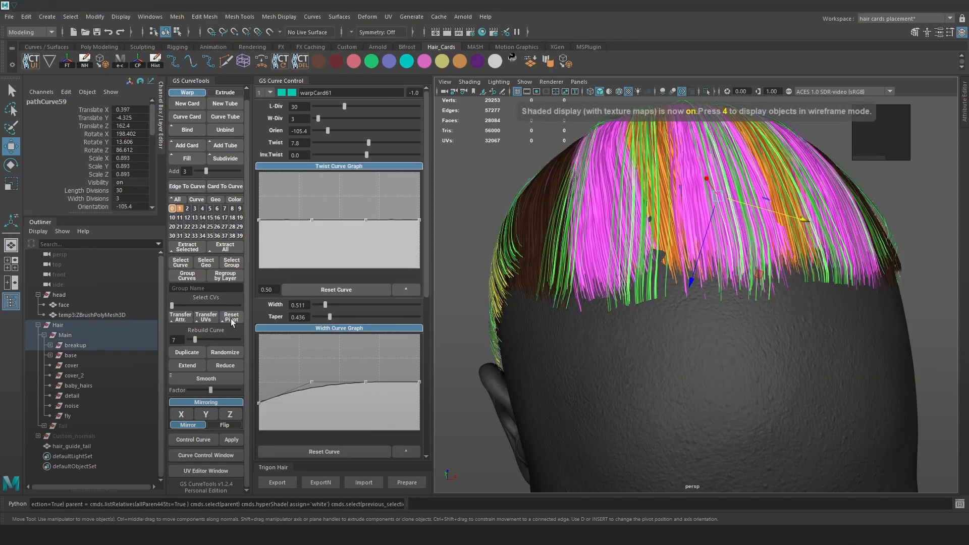